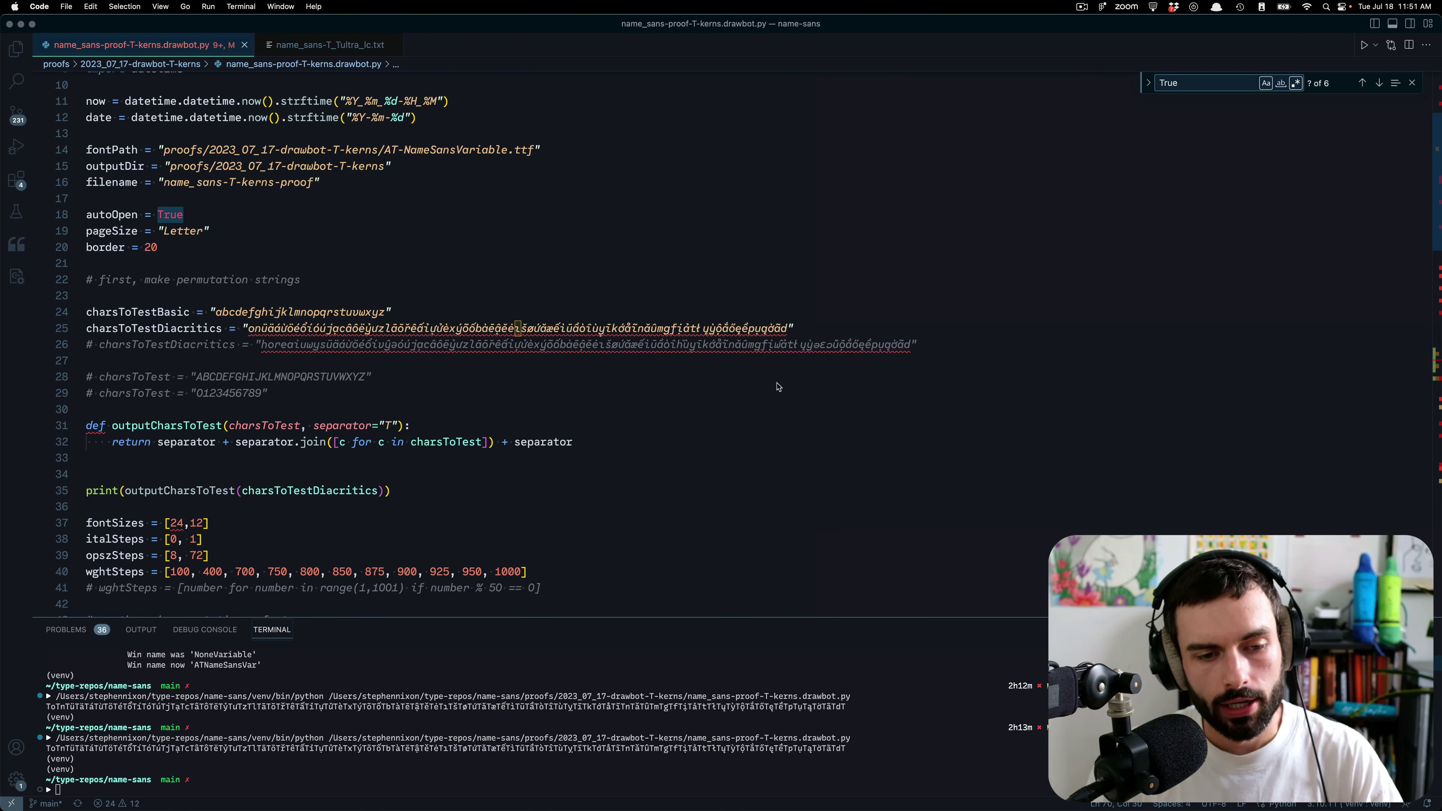
- Bring FontGoggles from the Dock in front of VS Code to preview AT-NameSansVariable.ttf
mouse_move(791, 798)
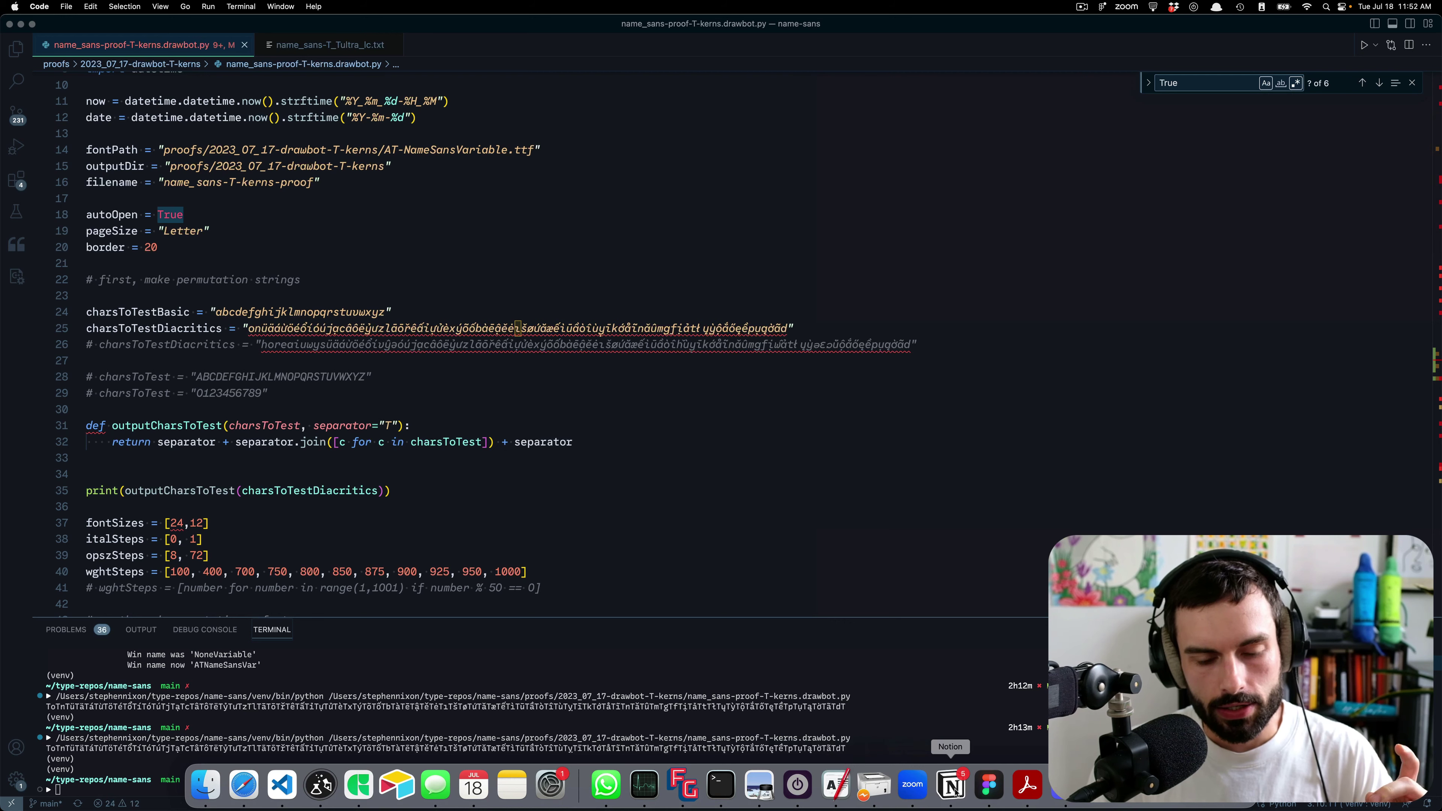
left_click(686, 795)
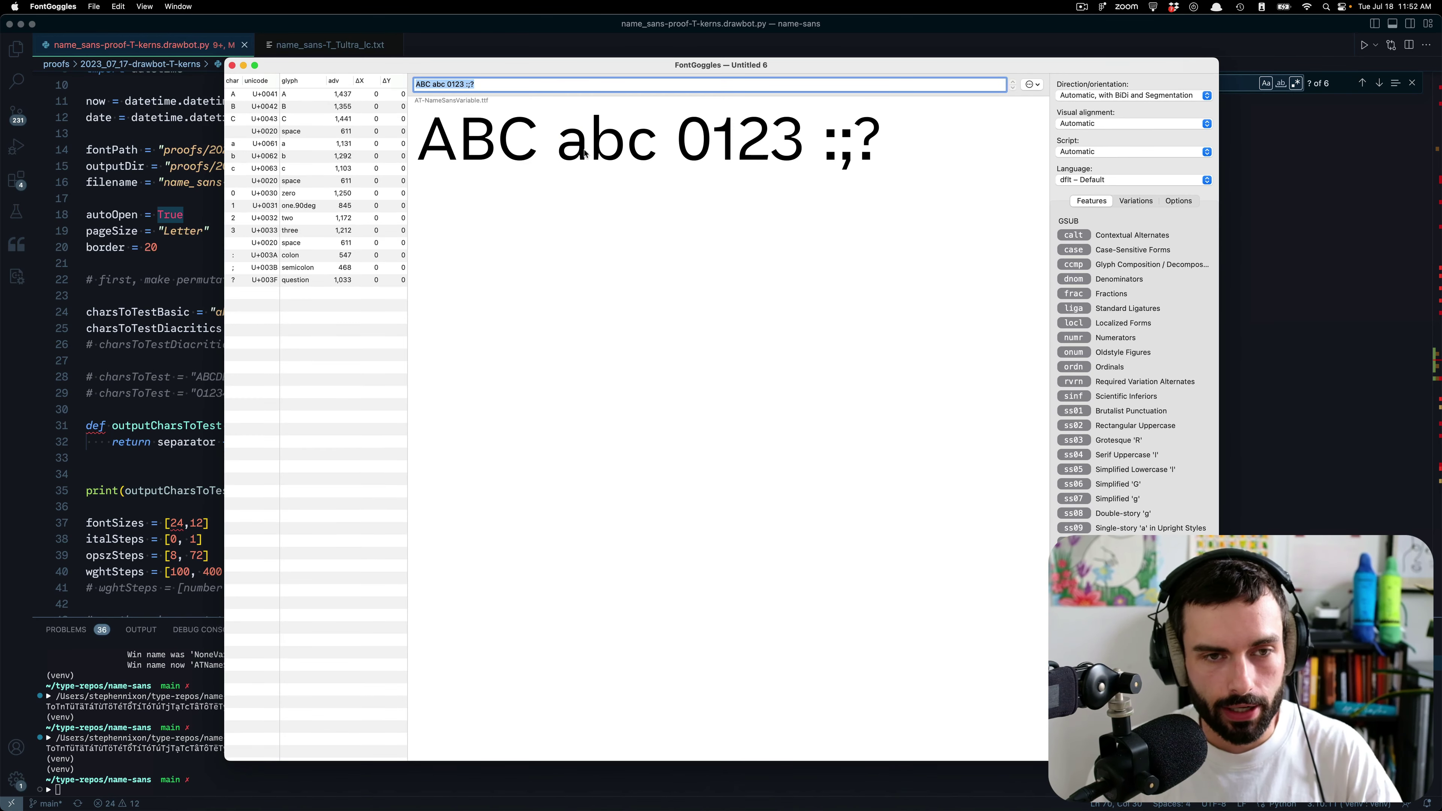
- Set the sample text to 'AVATAR' and widen the preview window
type("AVATAR")
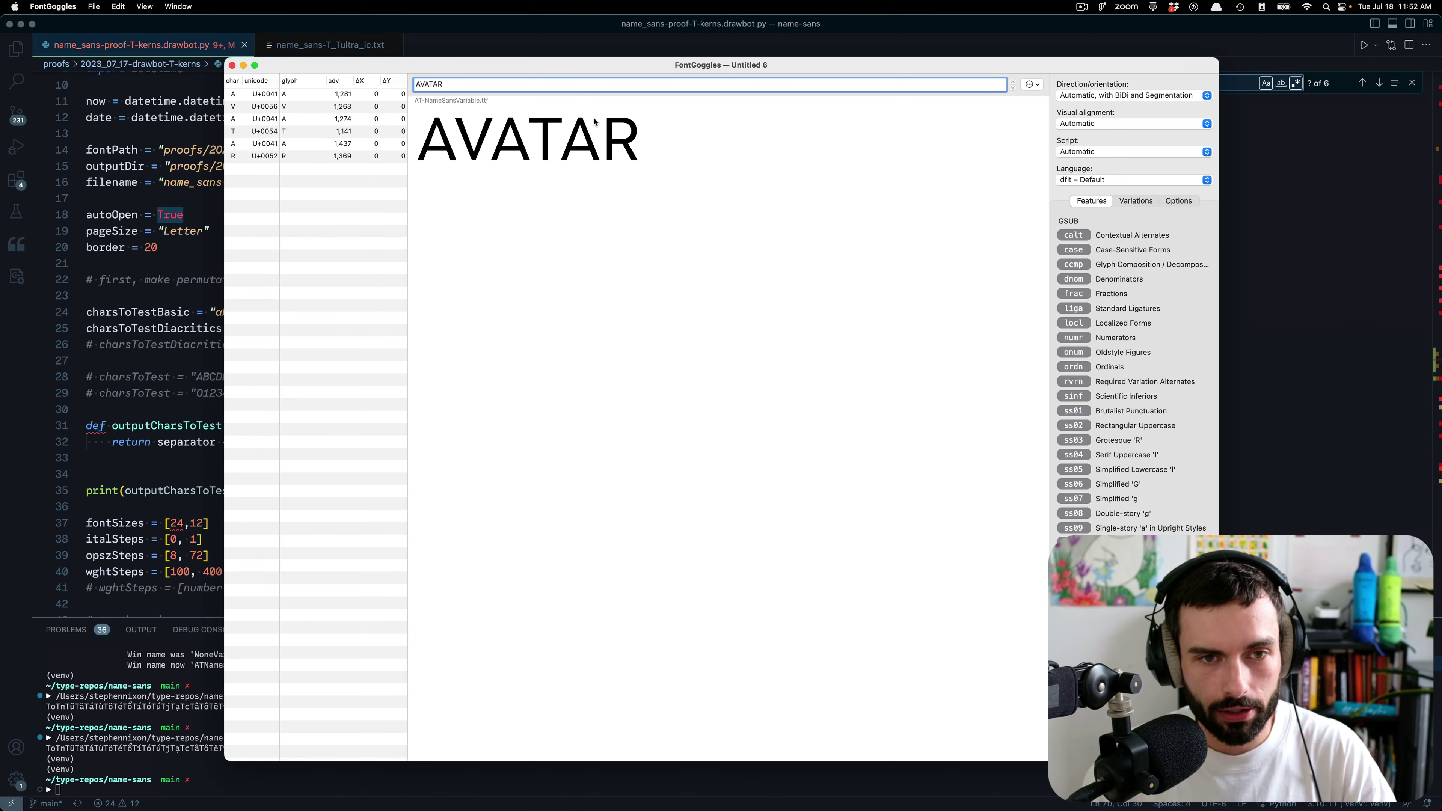
scroll(594, 121, "up", 5)
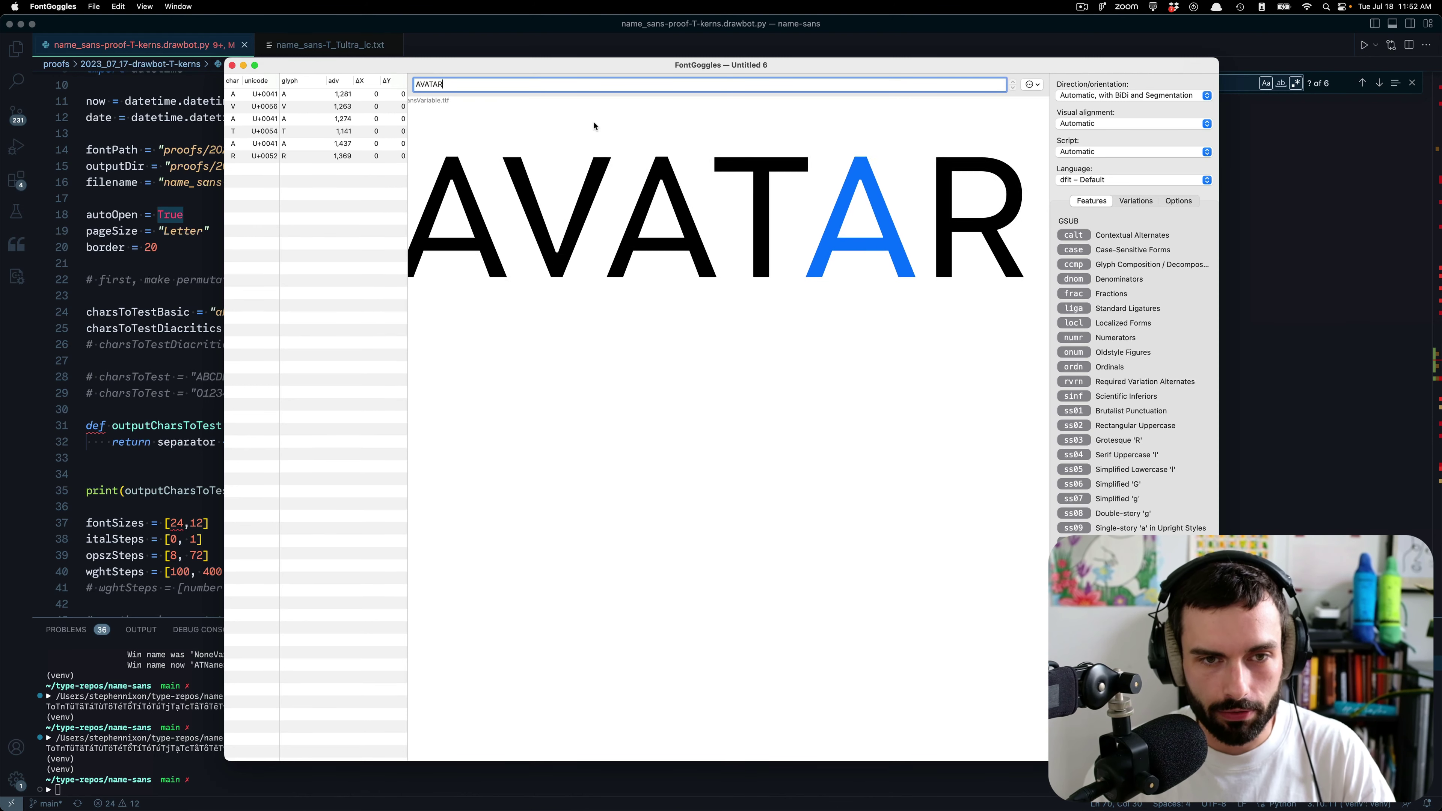
scroll(595, 129, "down", 3)
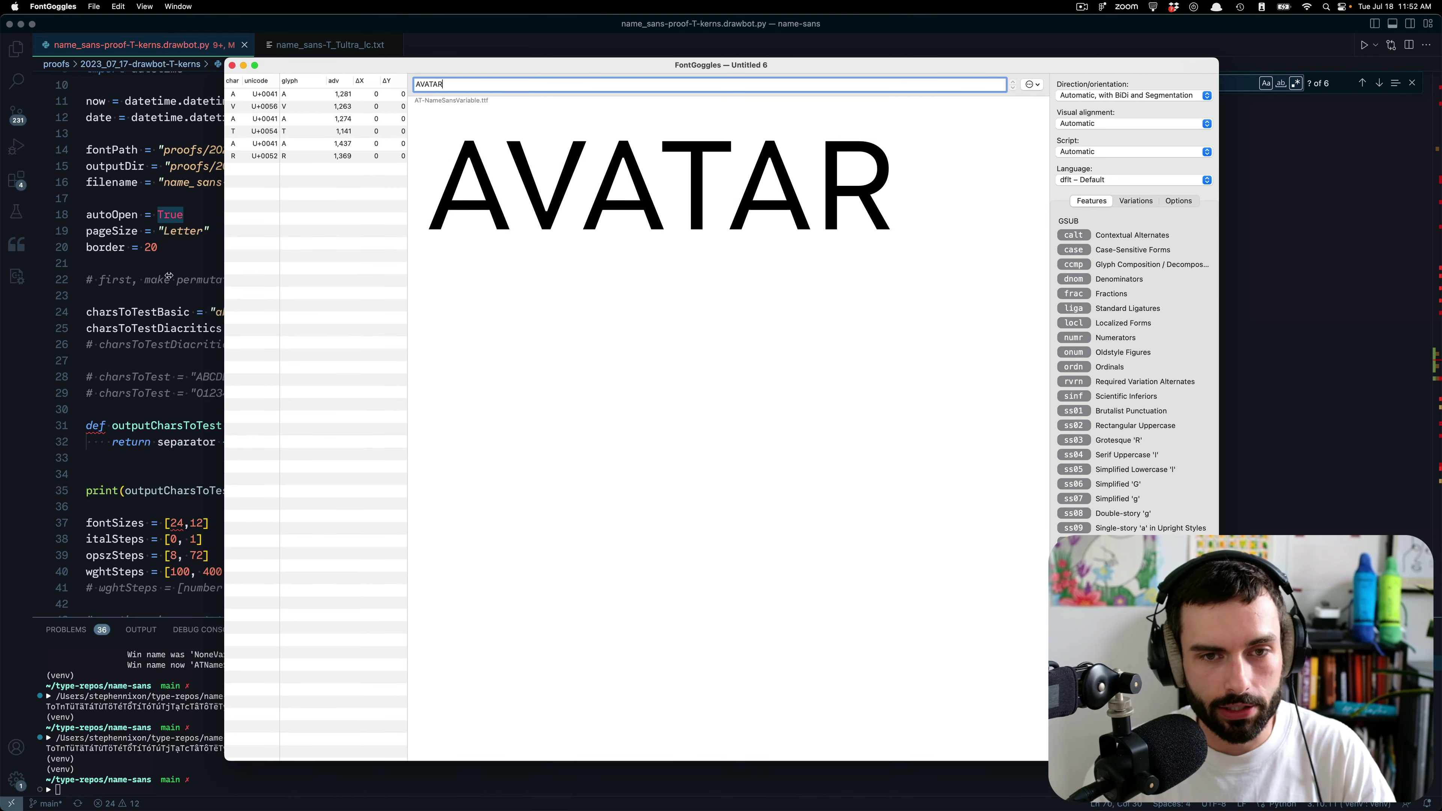
left_click_drag(168, 276, 74, 276)
- Drag the Optical Size axis to its 72 maximum, then return to the feature list
scroll(644, 193, "up", 2)
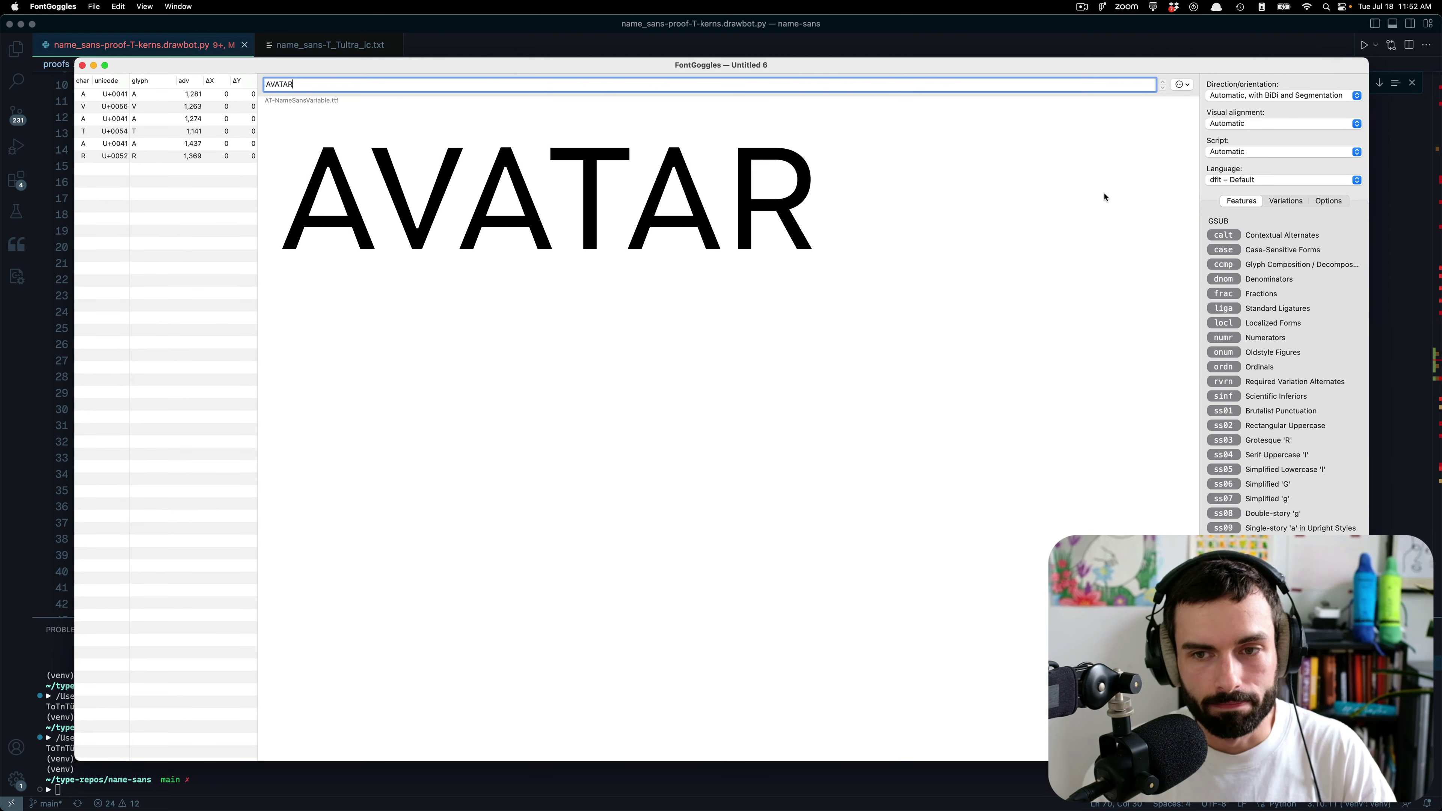
left_click(1284, 201)
left_click_drag(1214, 262, 1321, 260)
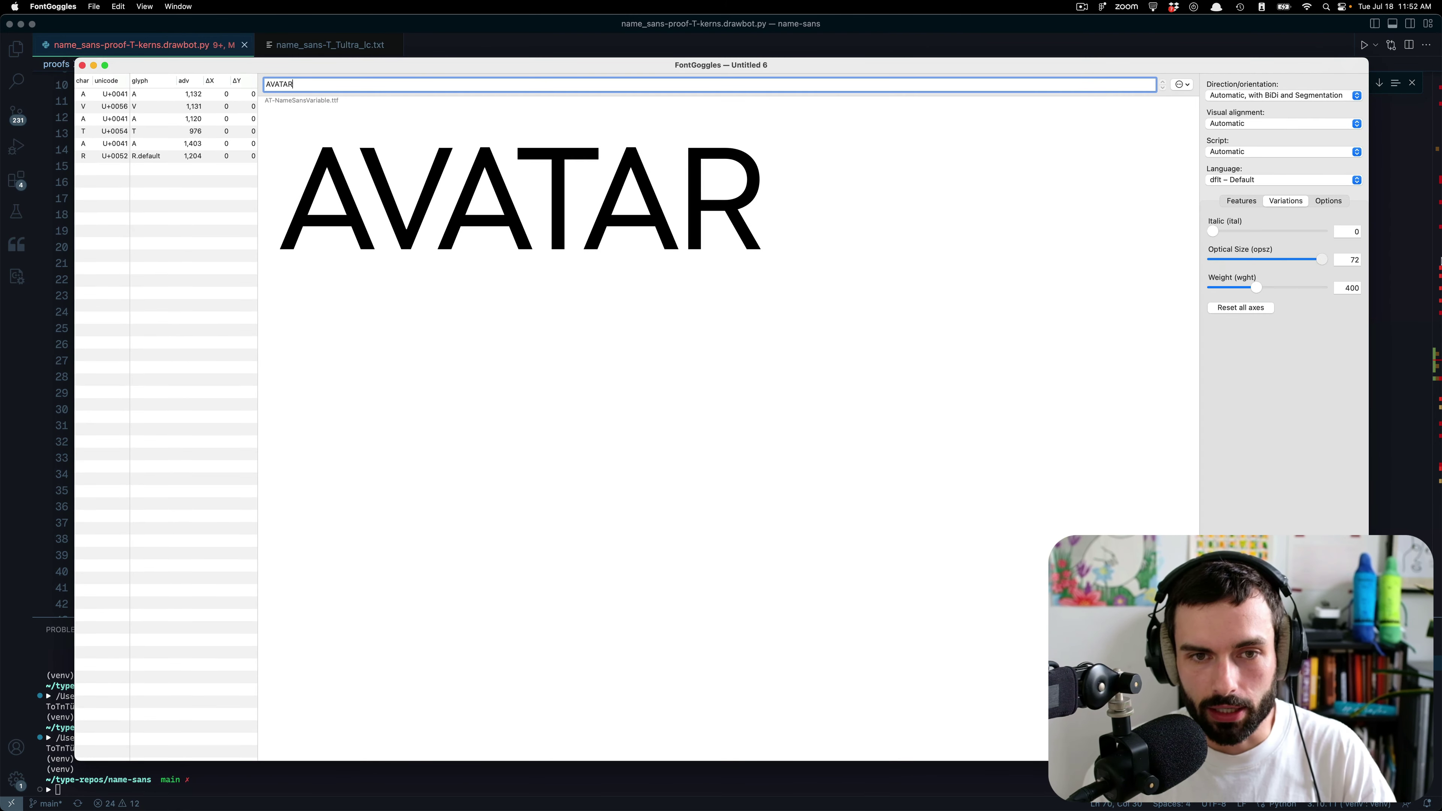
left_click(1246, 202)
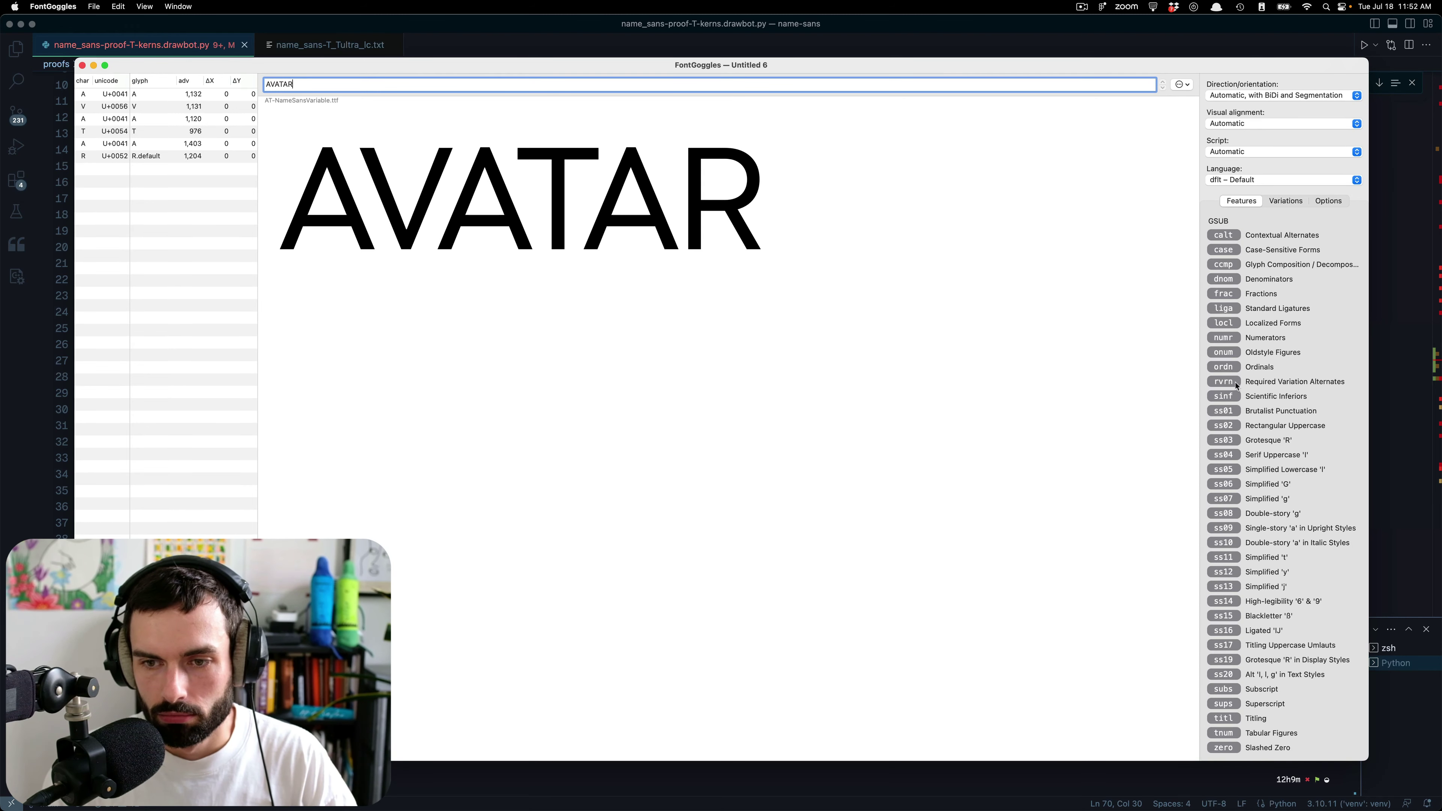
- Switch the GPOS kern feature off and raise Weight to about 900
scroll(1236, 386, "up", 1)
scroll(1226, 568, "down", 3)
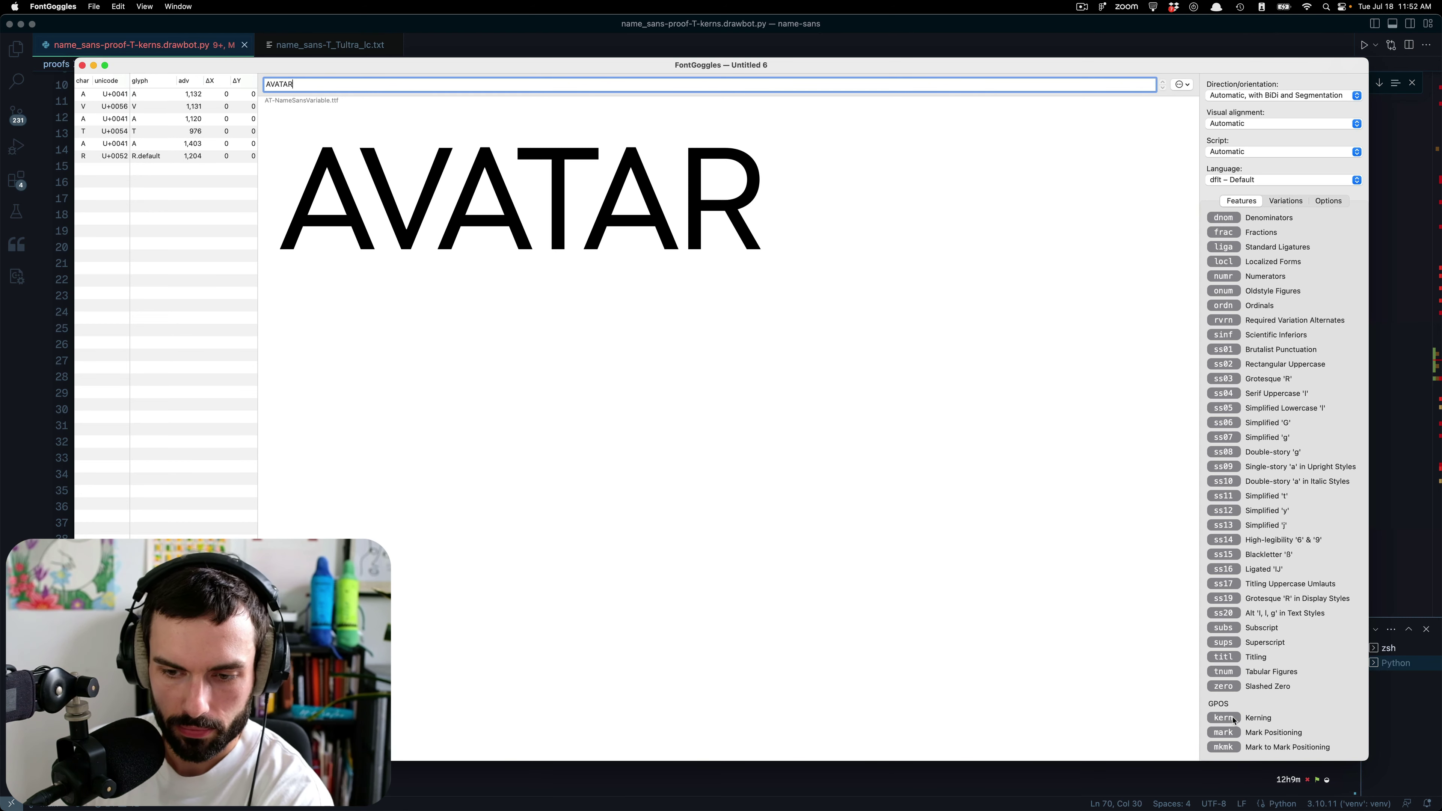
left_click(1234, 720)
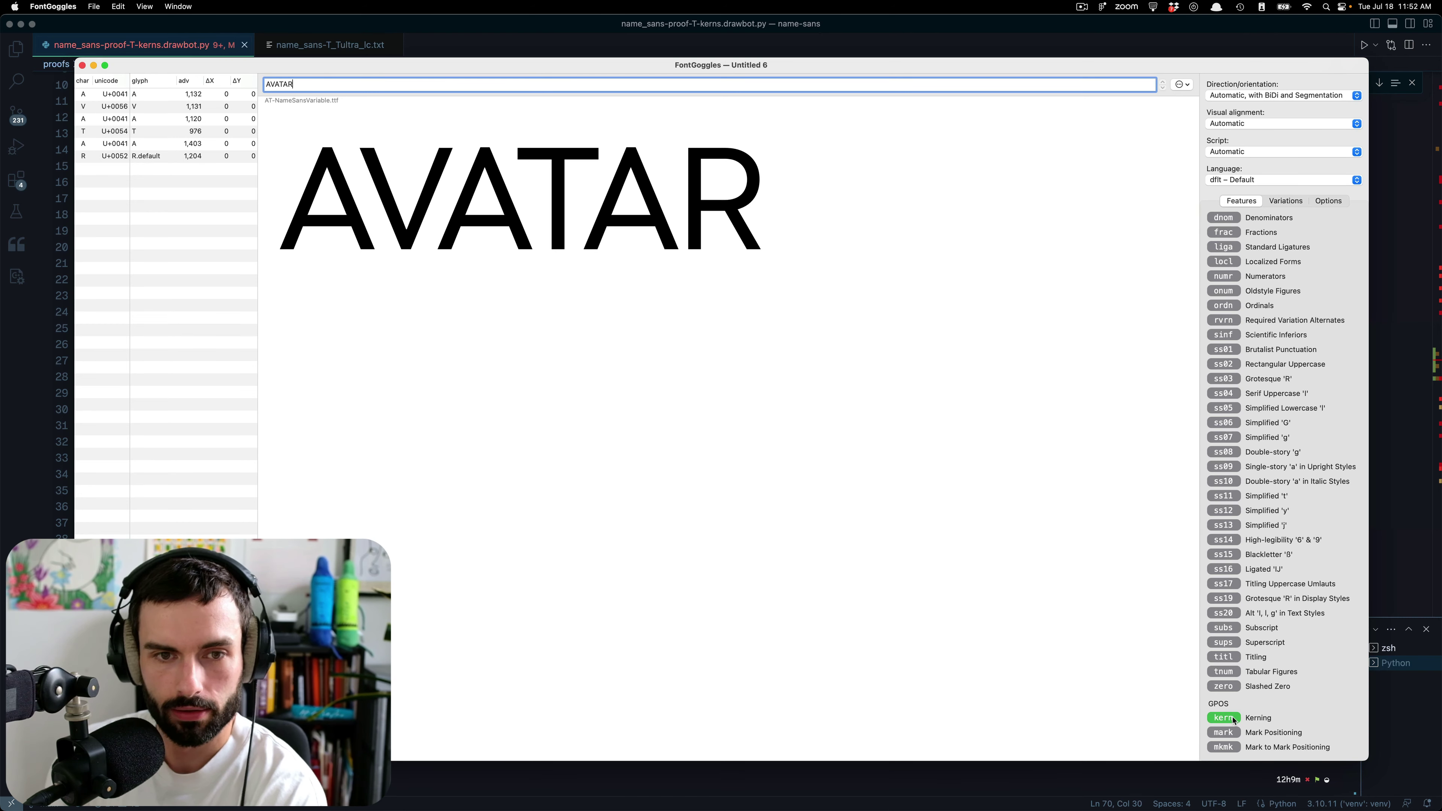
left_click(1235, 720)
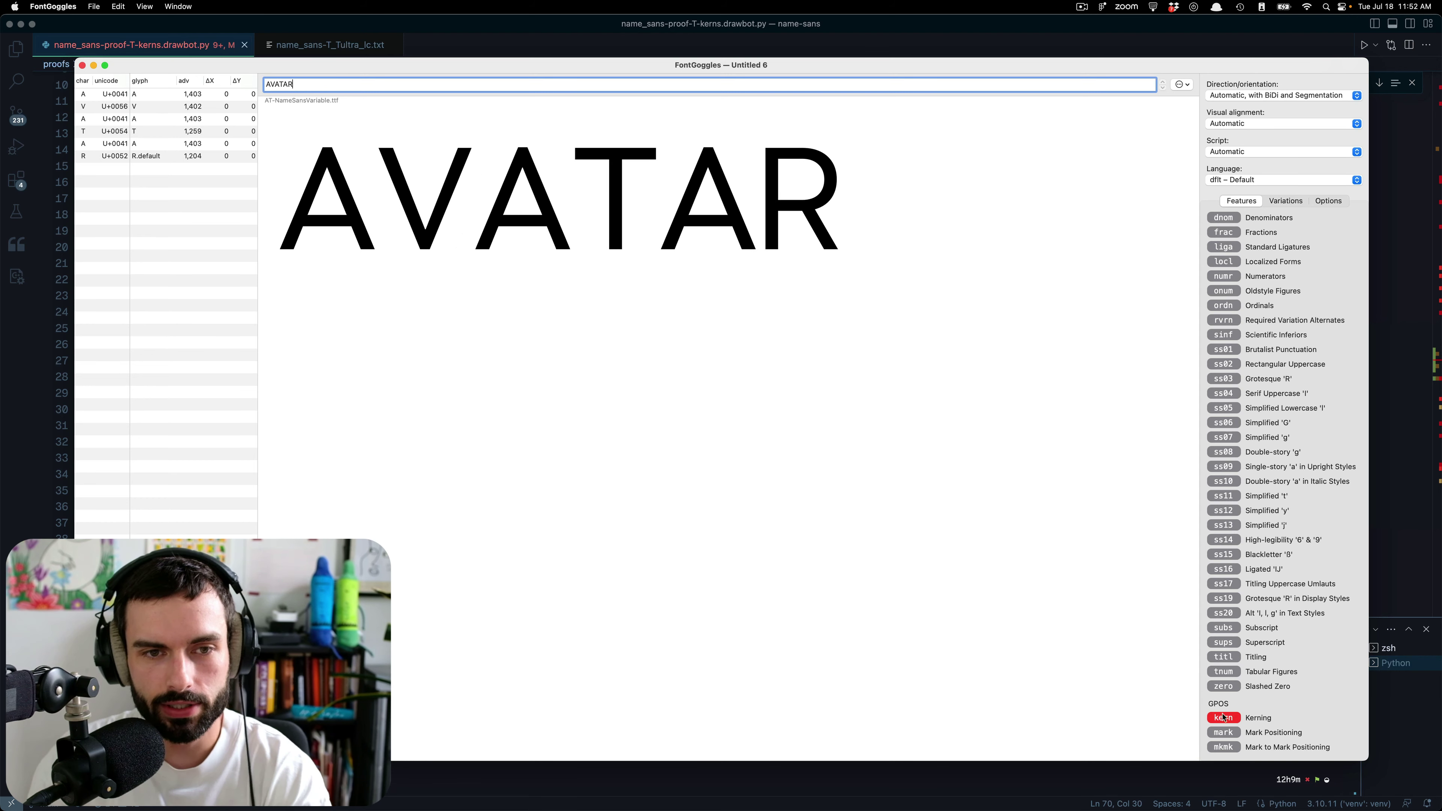
left_click(1284, 202)
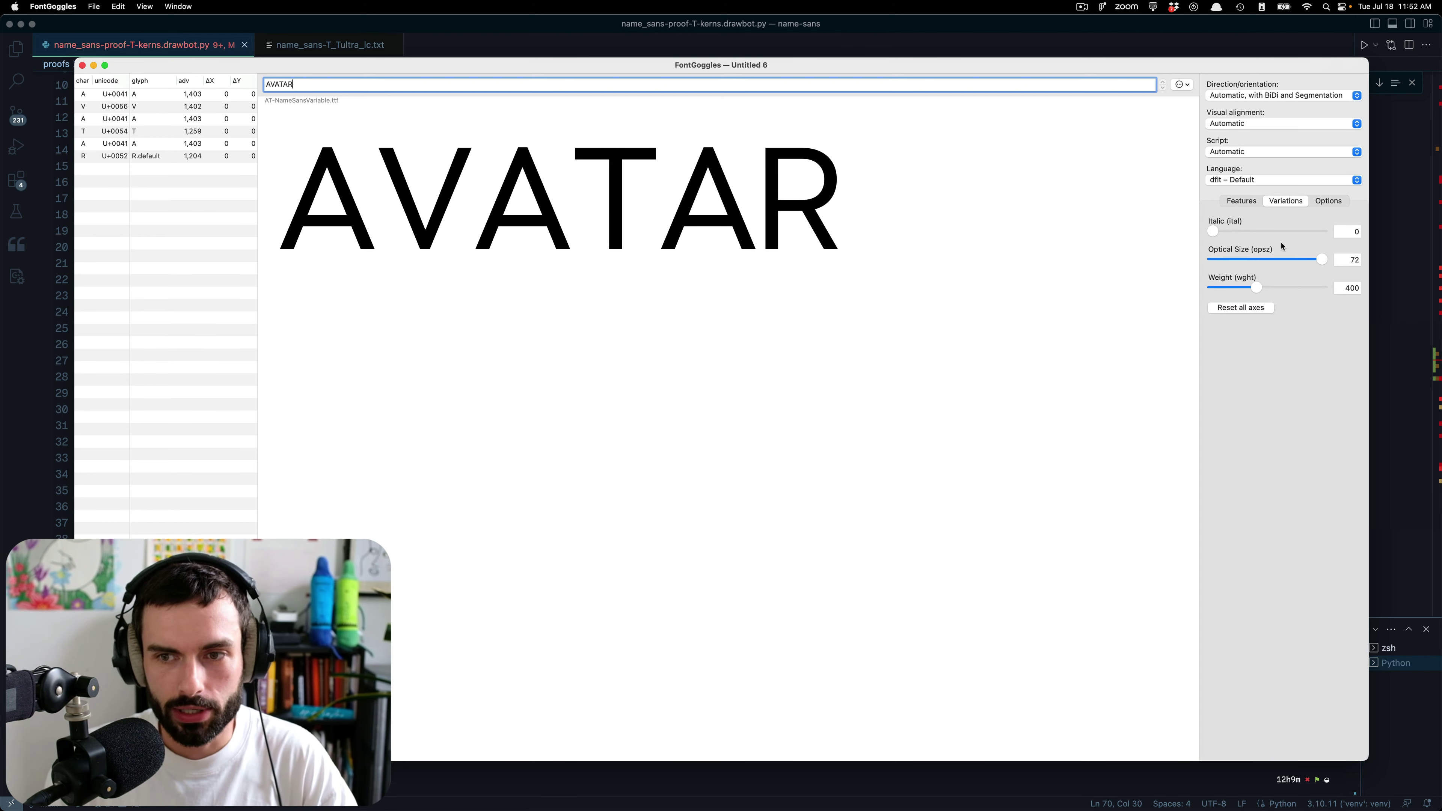
left_click_drag(1253, 286, 1310, 286)
- Replace the sample text with 'Tokyo Tower'
key("super+a")
type("Tokoy")
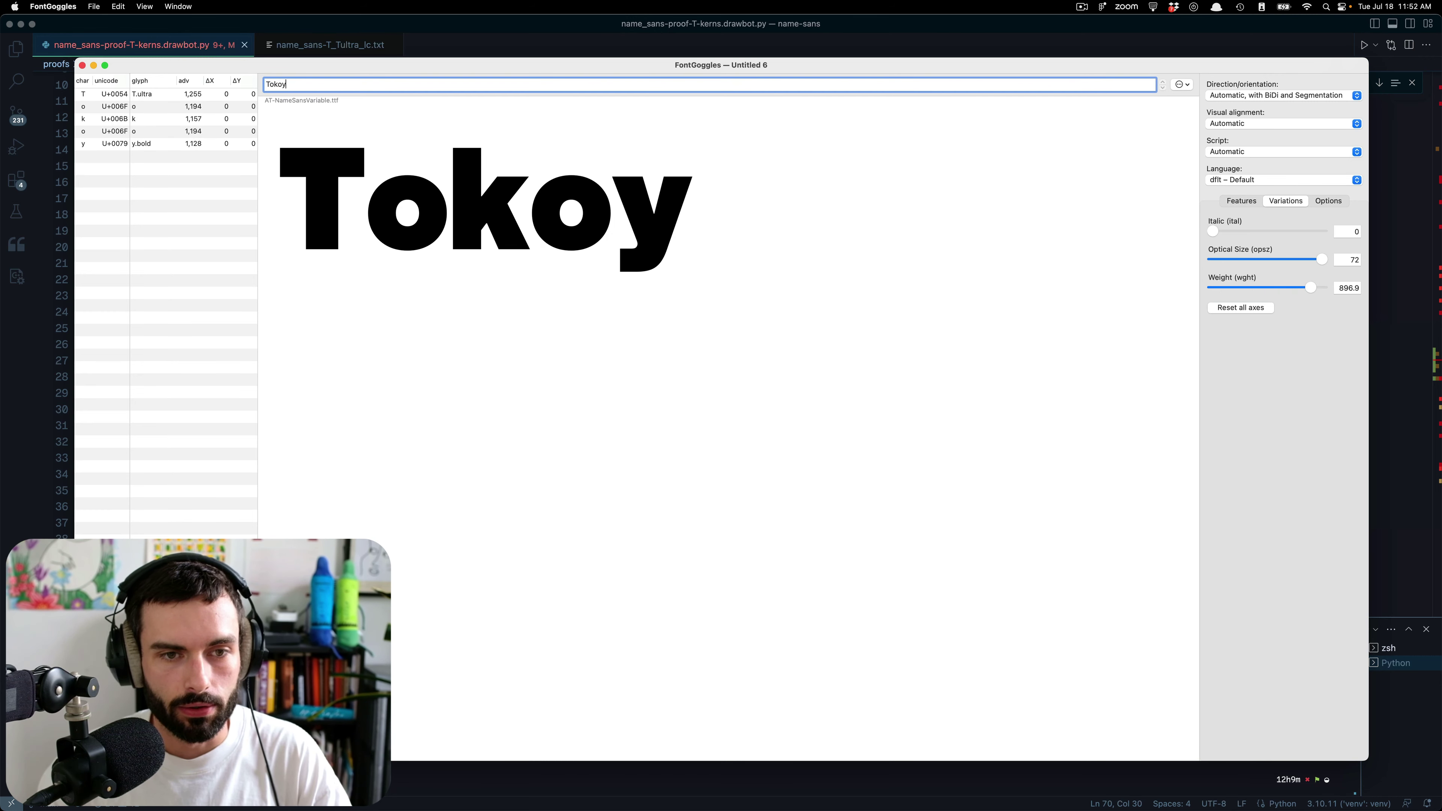
key("BackSpace")
type("yo T")
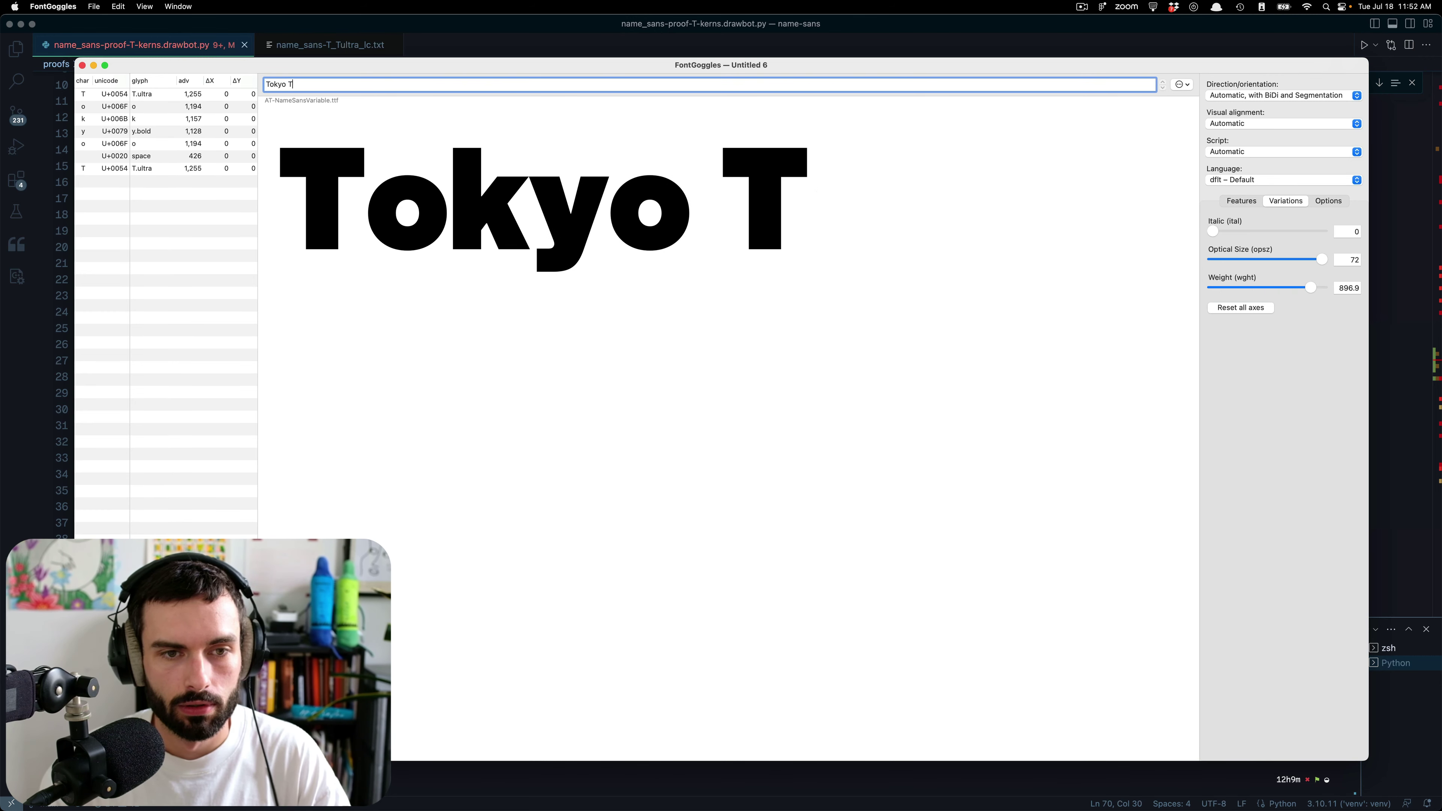
type("ower")
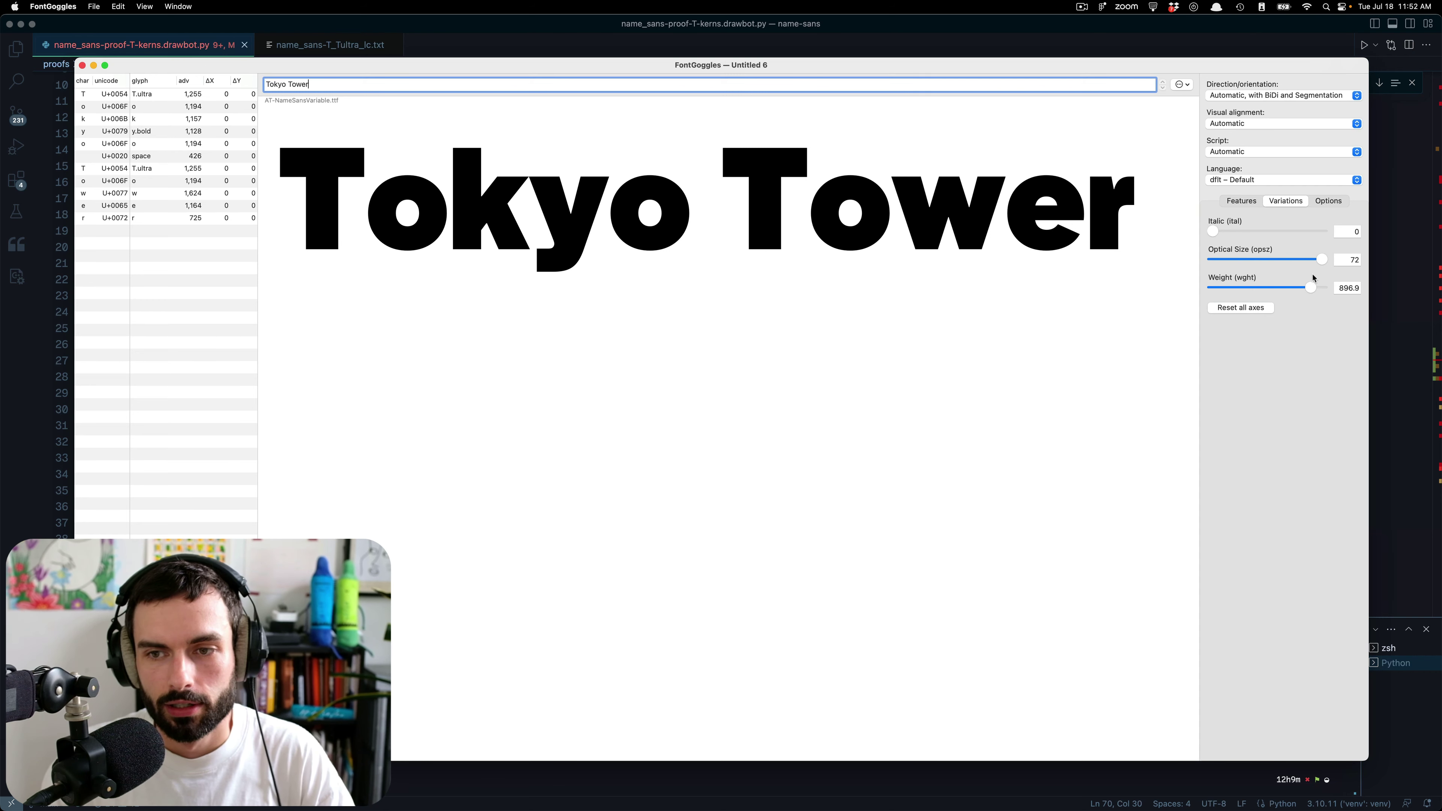
- Lower Weight to about 649, reset kern to default, and change Tower to 'Type'
left_click_drag(1312, 291, 1284, 289)
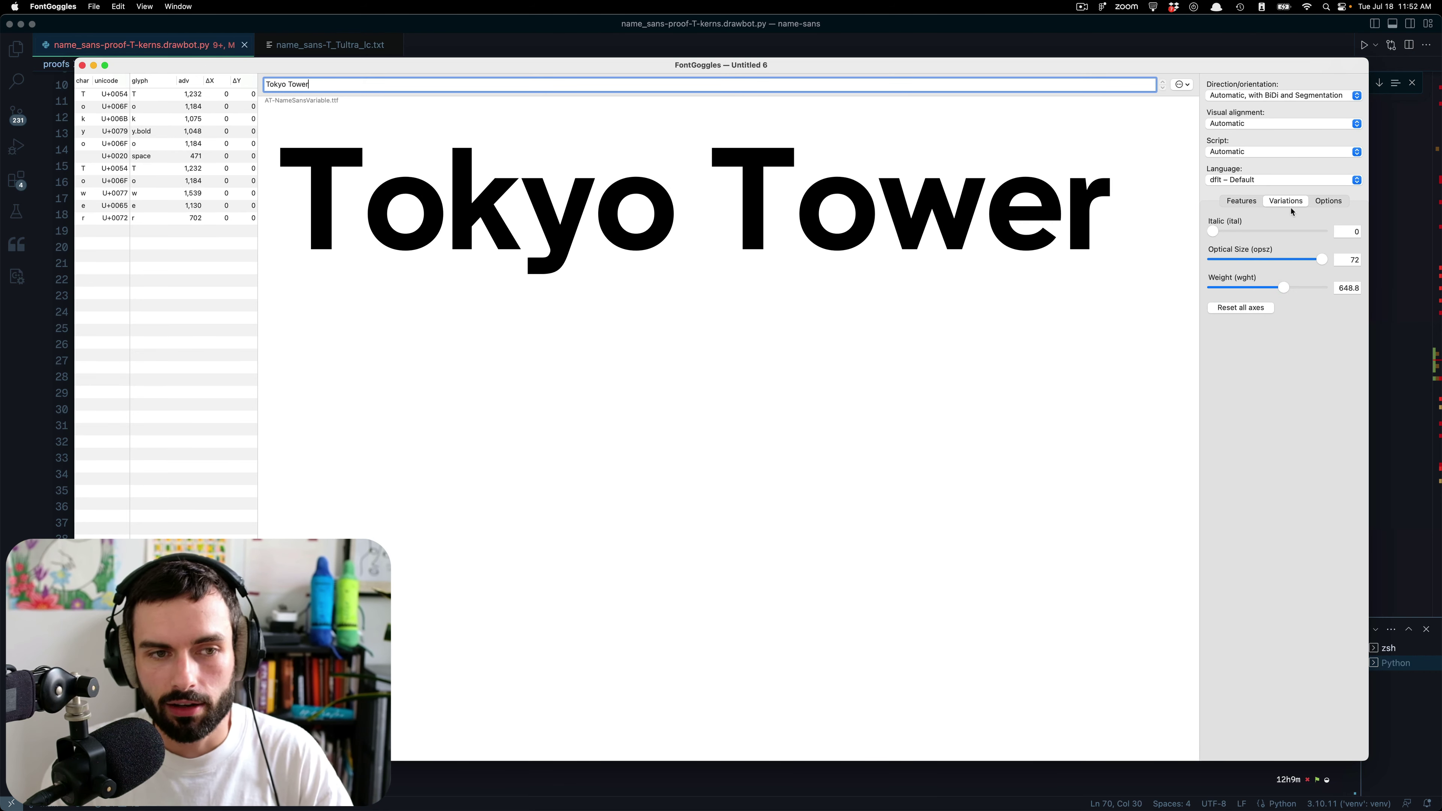
left_click(1240, 202)
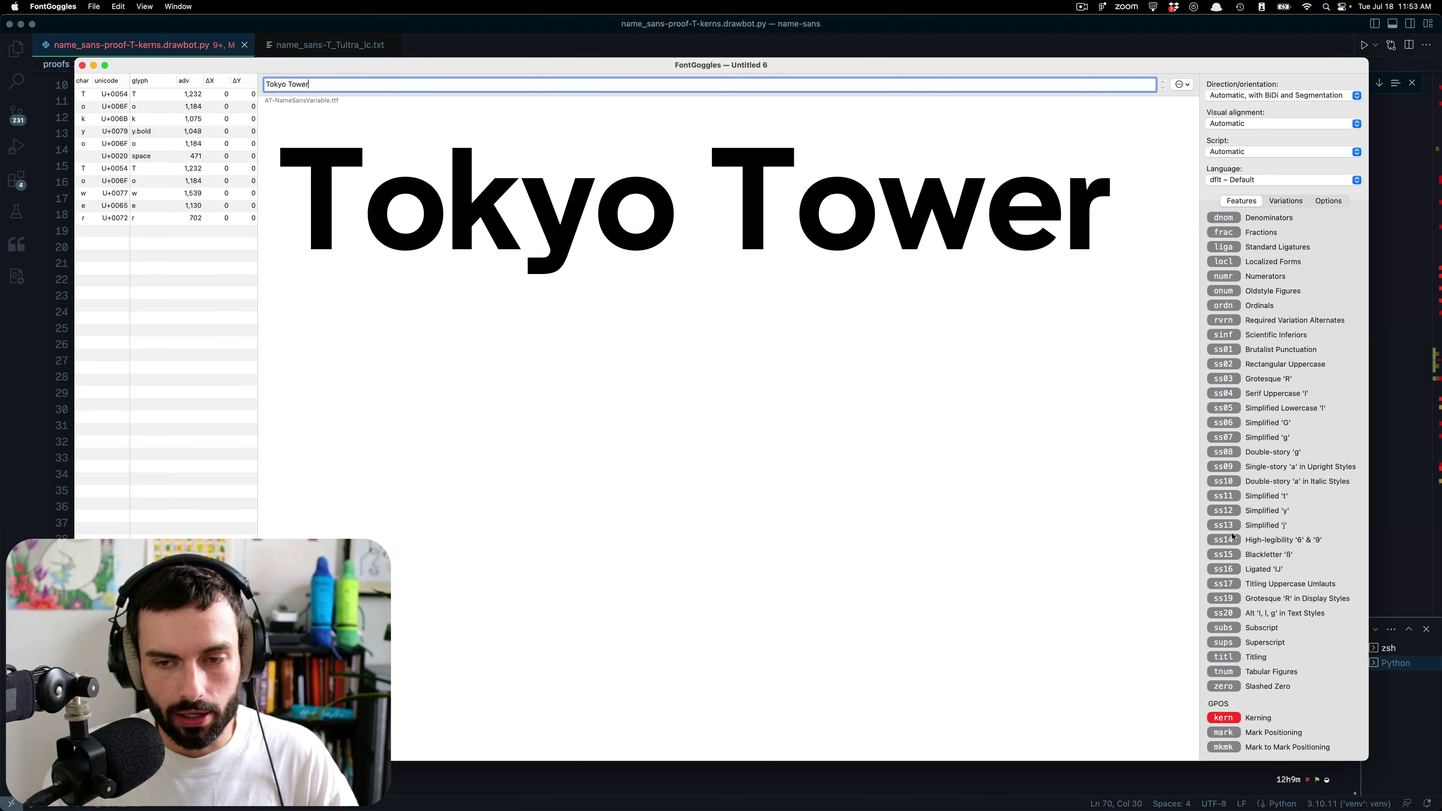
left_click(1226, 717)
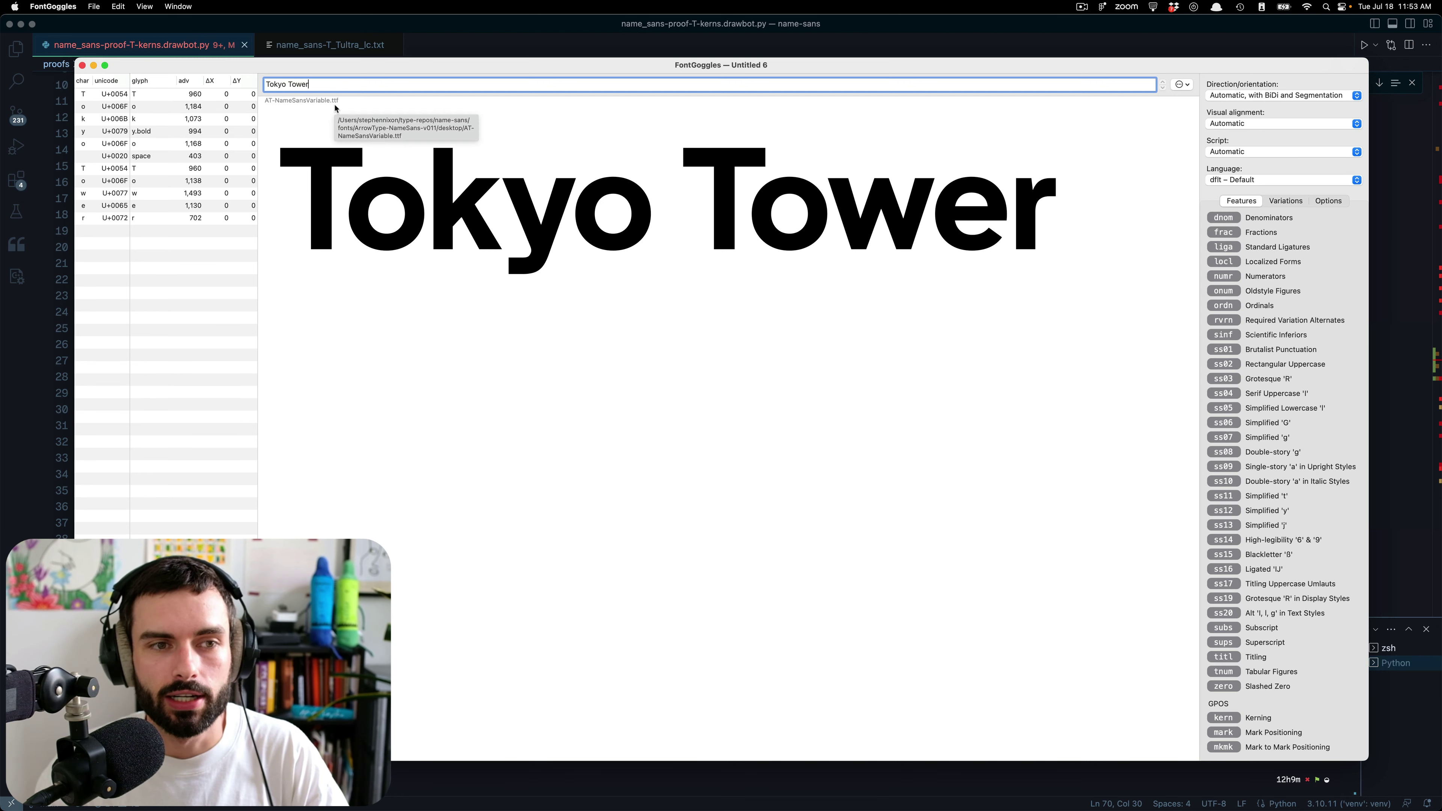
key("alt+BackSpace")
type("Type")
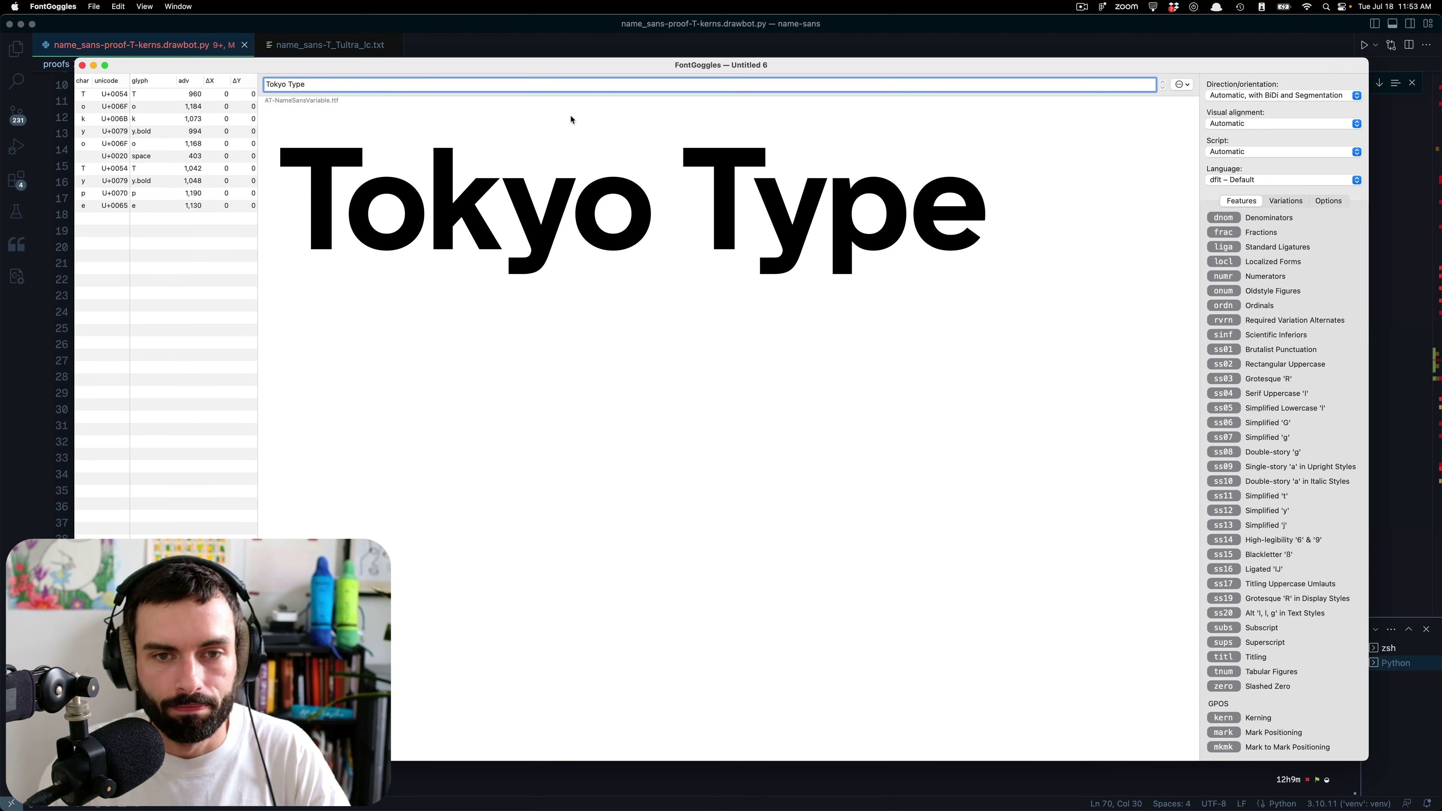
- Sweep the Weight axis and settle it near 786.7 for 'Tokyo Type'
left_click(1284, 202)
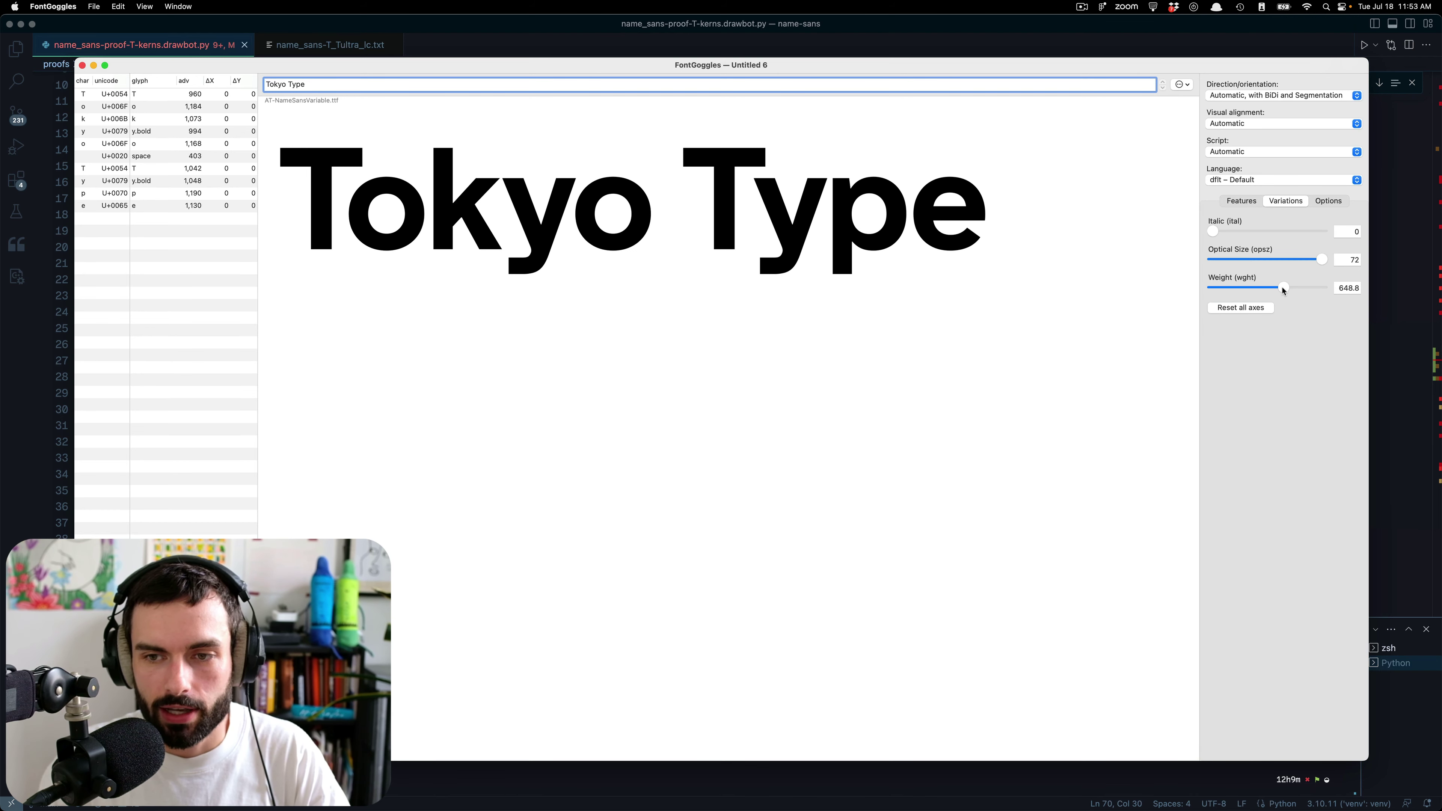
mouse_move(1284, 290)
left_mouse_down()
mouse_move(1194, 290)
mouse_move(1301, 290)
left_mouse_up()
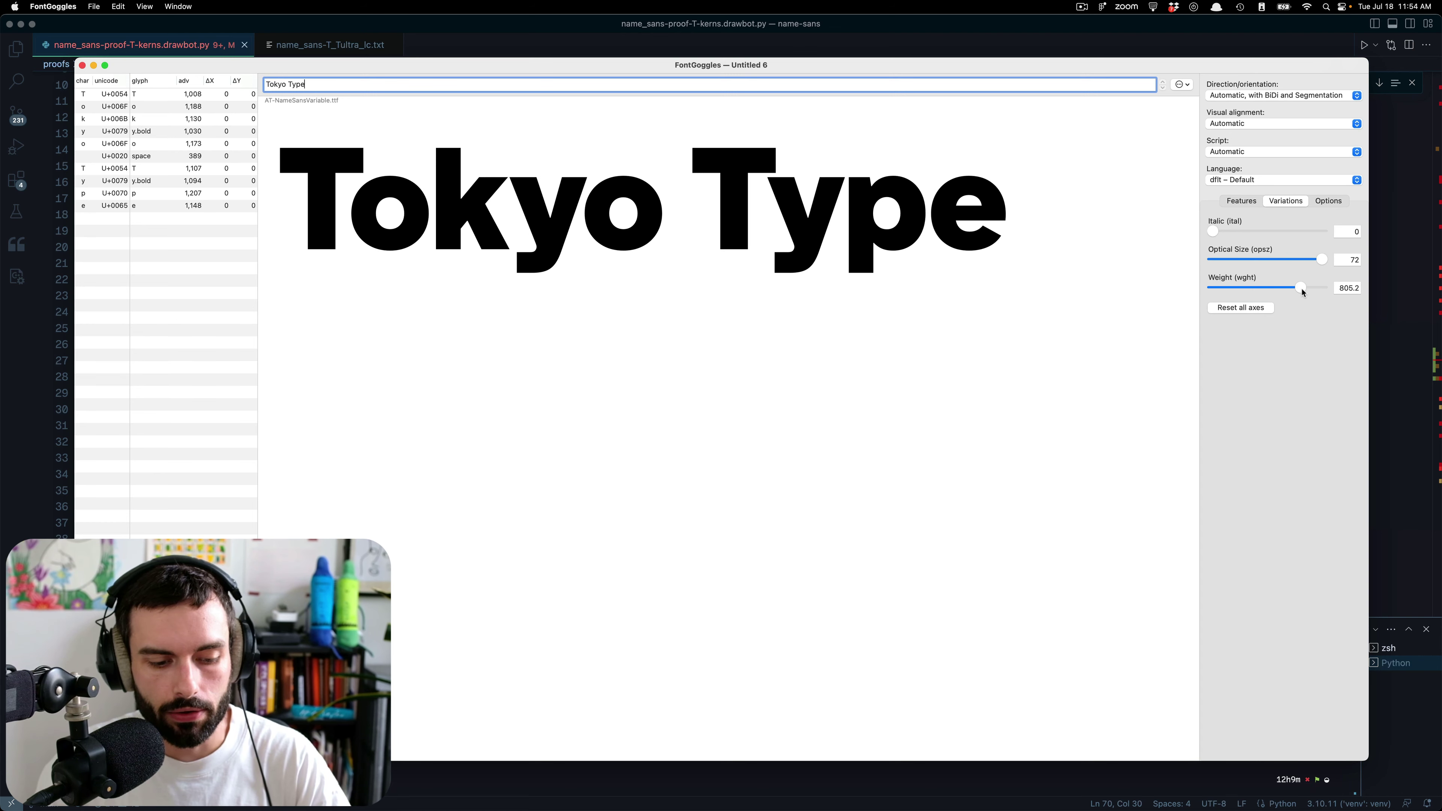
mouse_move(1302, 290)
left_mouse_down()
mouse_move(1341, 287)
mouse_move(1298, 289)
left_mouse_up()
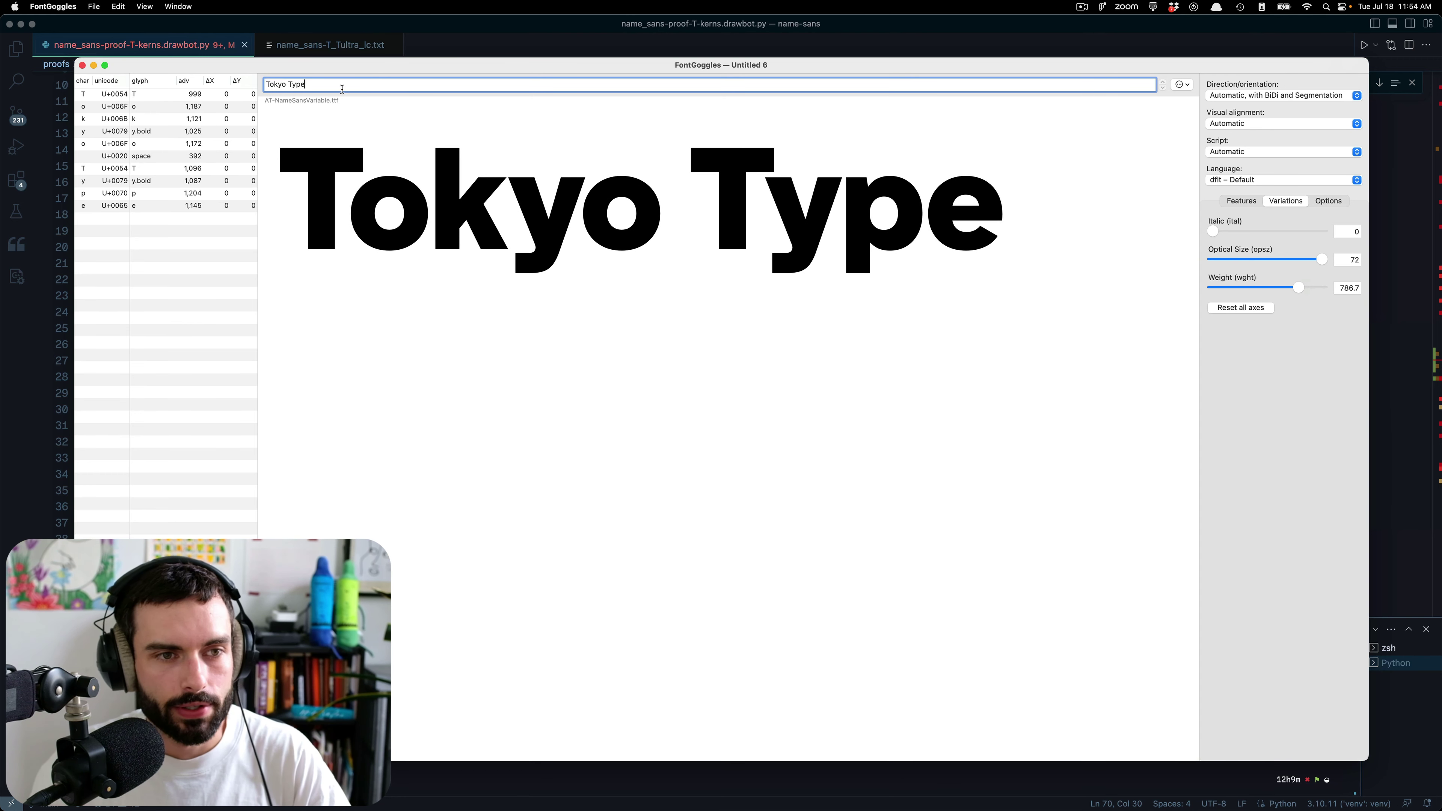
- Replace the sample with 'Tn Ta Ty' and nudge Weight to about 812
triple_click(320, 86)
type("tn")
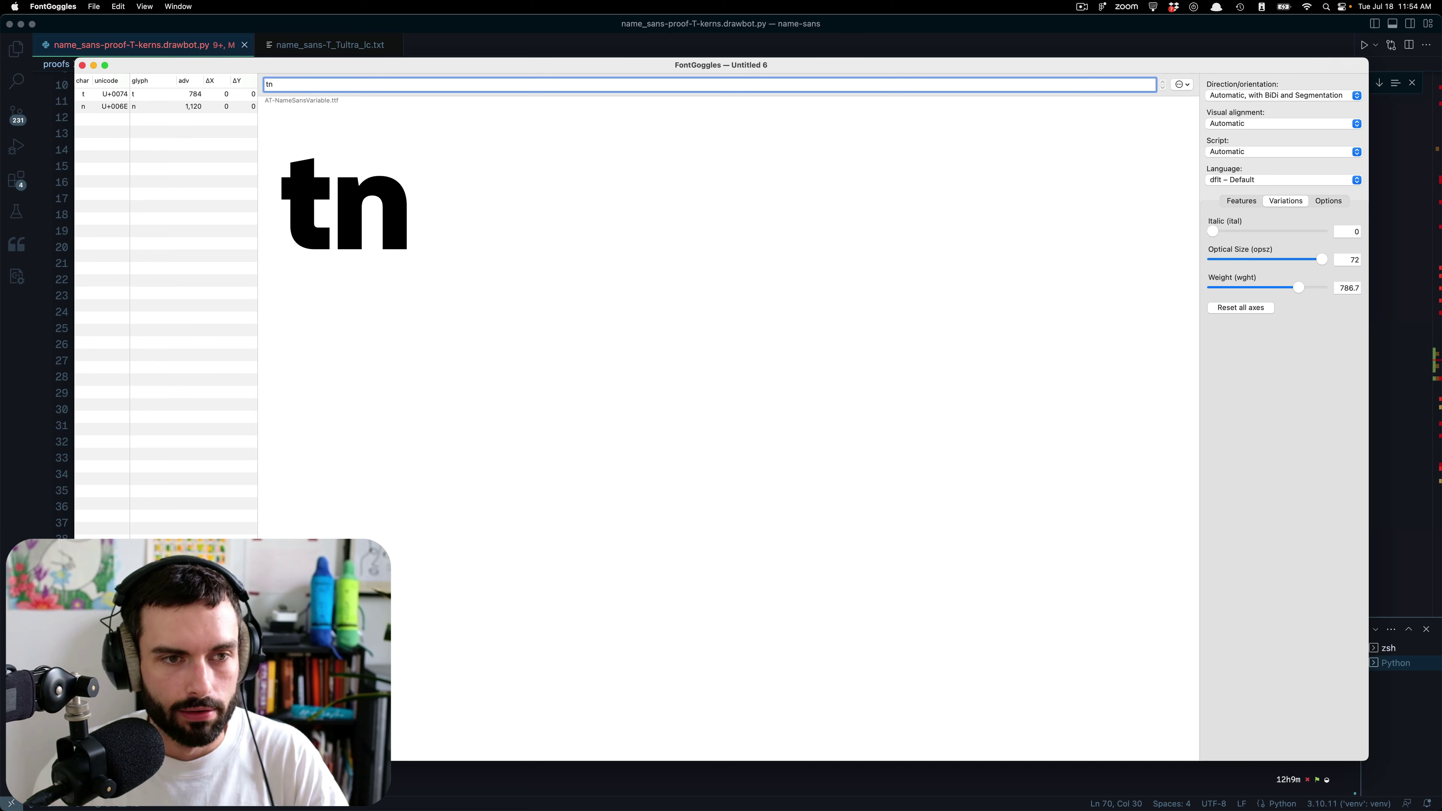
key("BackSpace")
key("BackSpace")
type("Tn Ta")
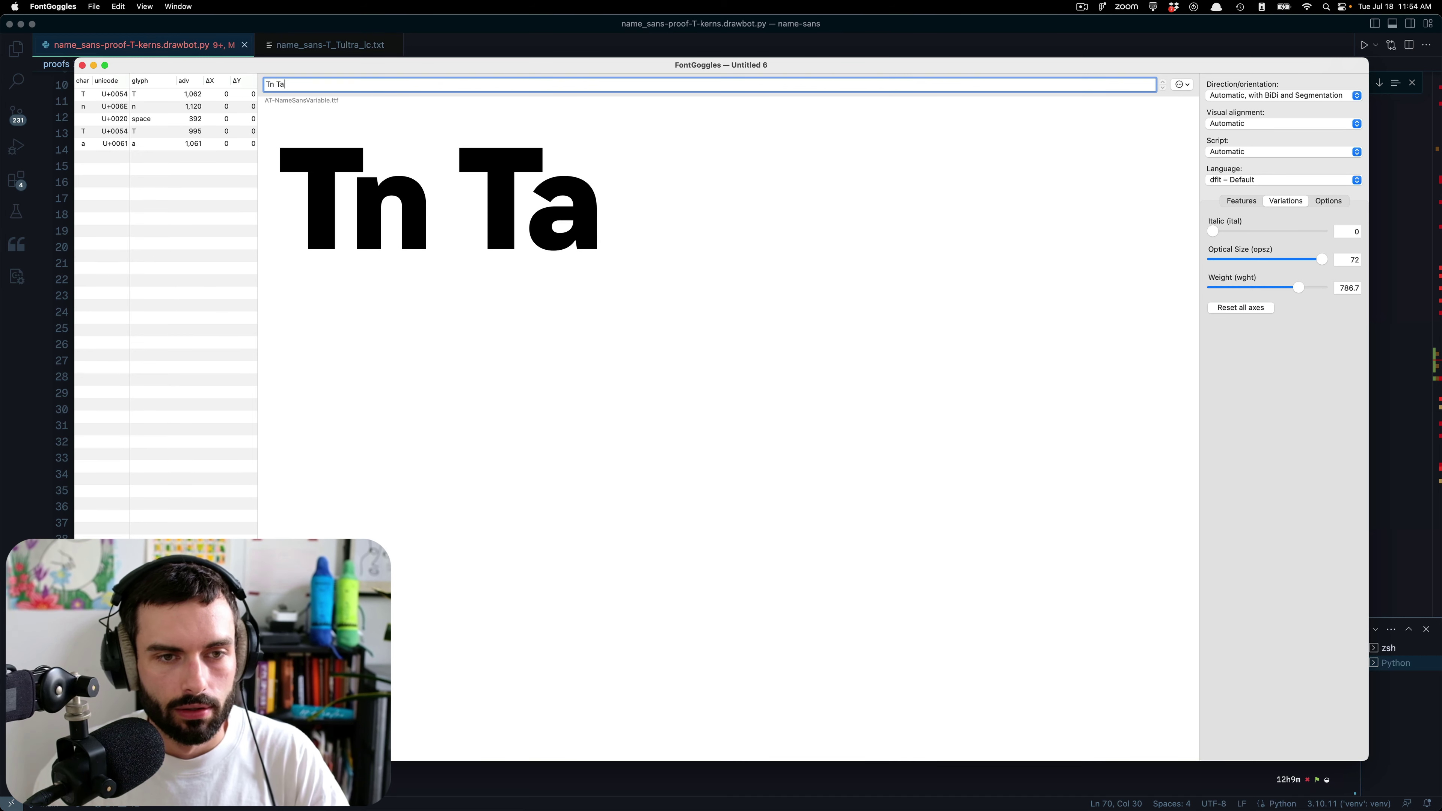
type(" Ty")
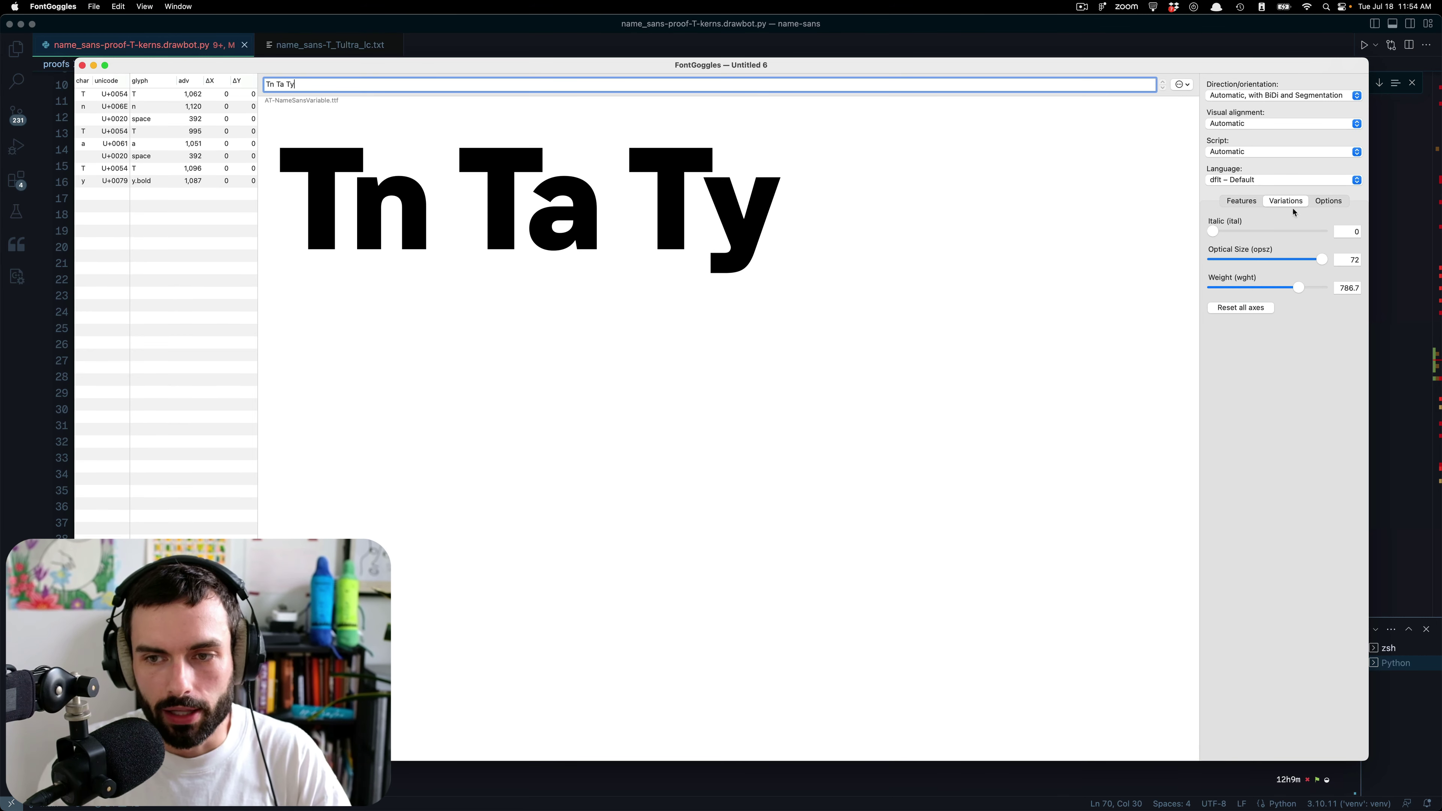
mouse_move(1299, 288)
left_mouse_down()
mouse_move(1345, 287)
mouse_move(1284, 289)
left_mouse_up()
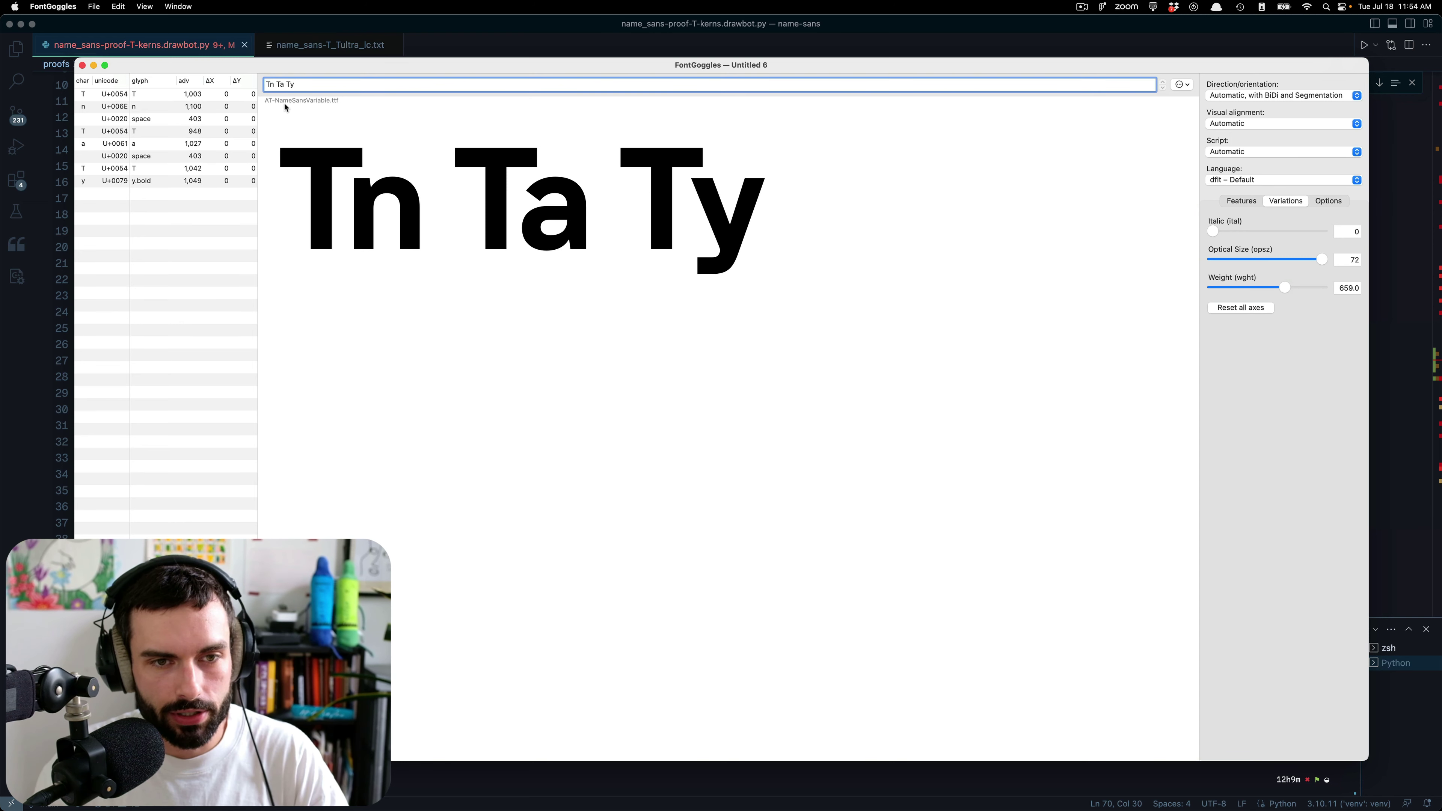
- Edit the sample to 'Tn Ta Tä Ty' and adjust Weight, ending at 867.1, opsz 8
key("BackSpace")
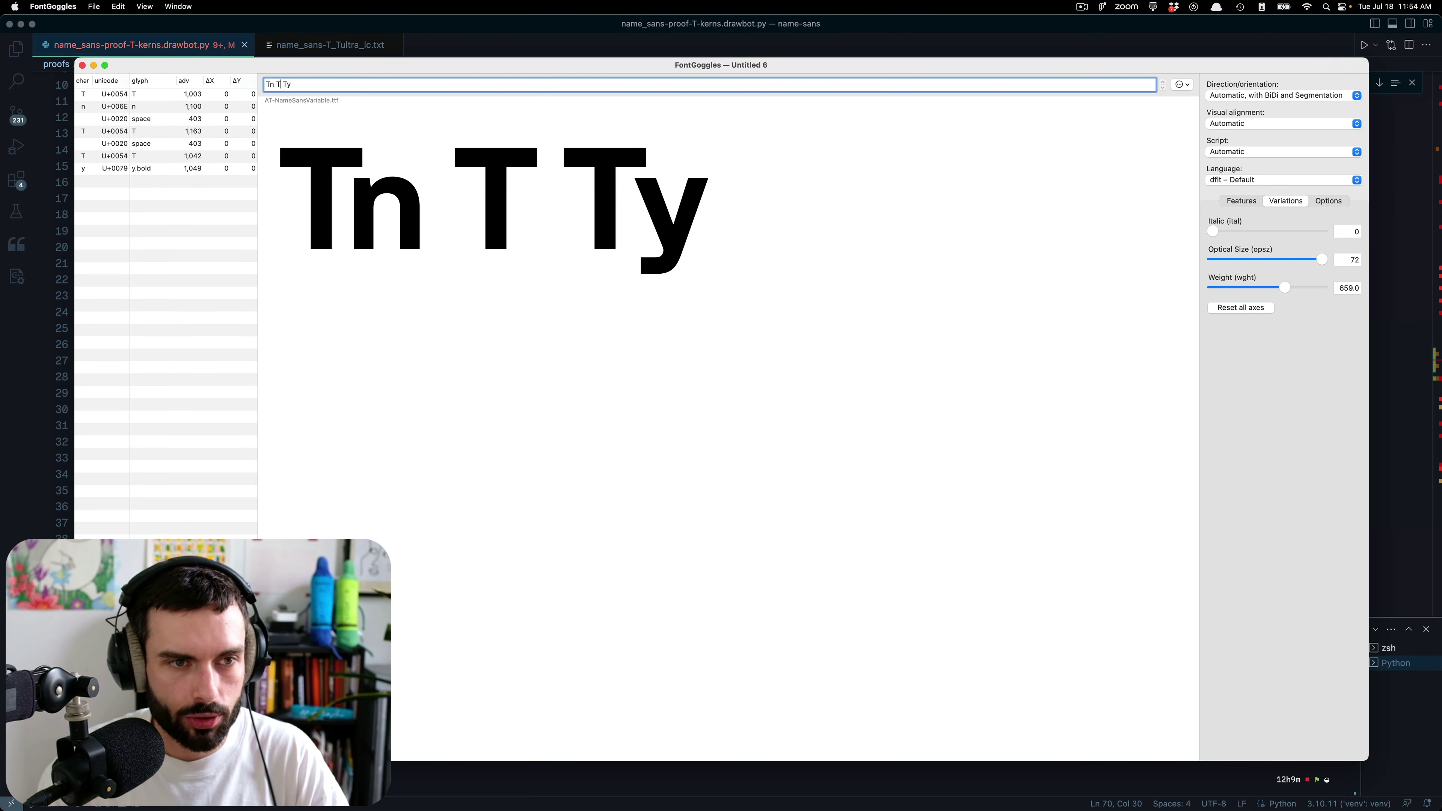
type("ä")
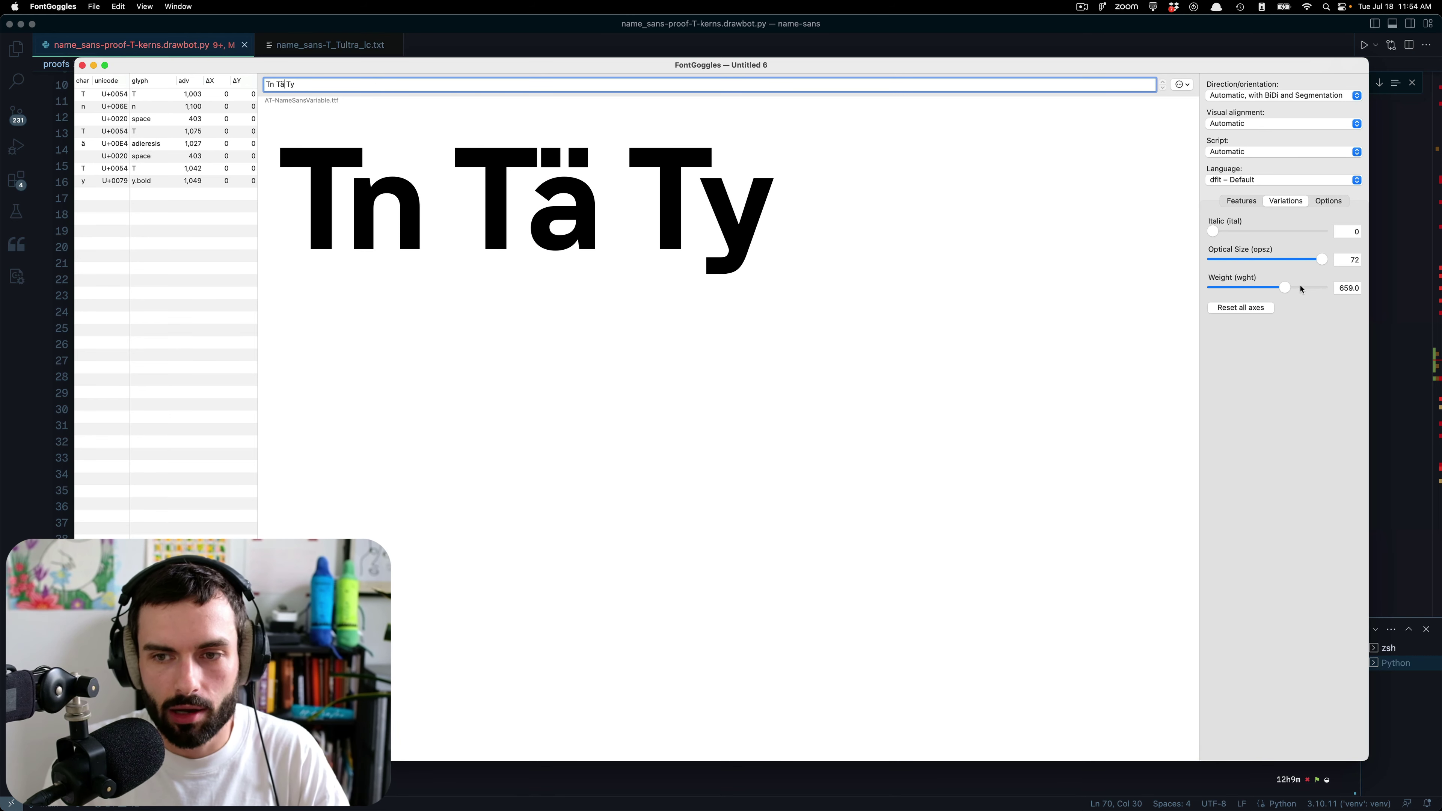
mouse_move(1282, 290)
left_mouse_down()
mouse_move(1338, 289)
mouse_move(1297, 289)
left_mouse_up()
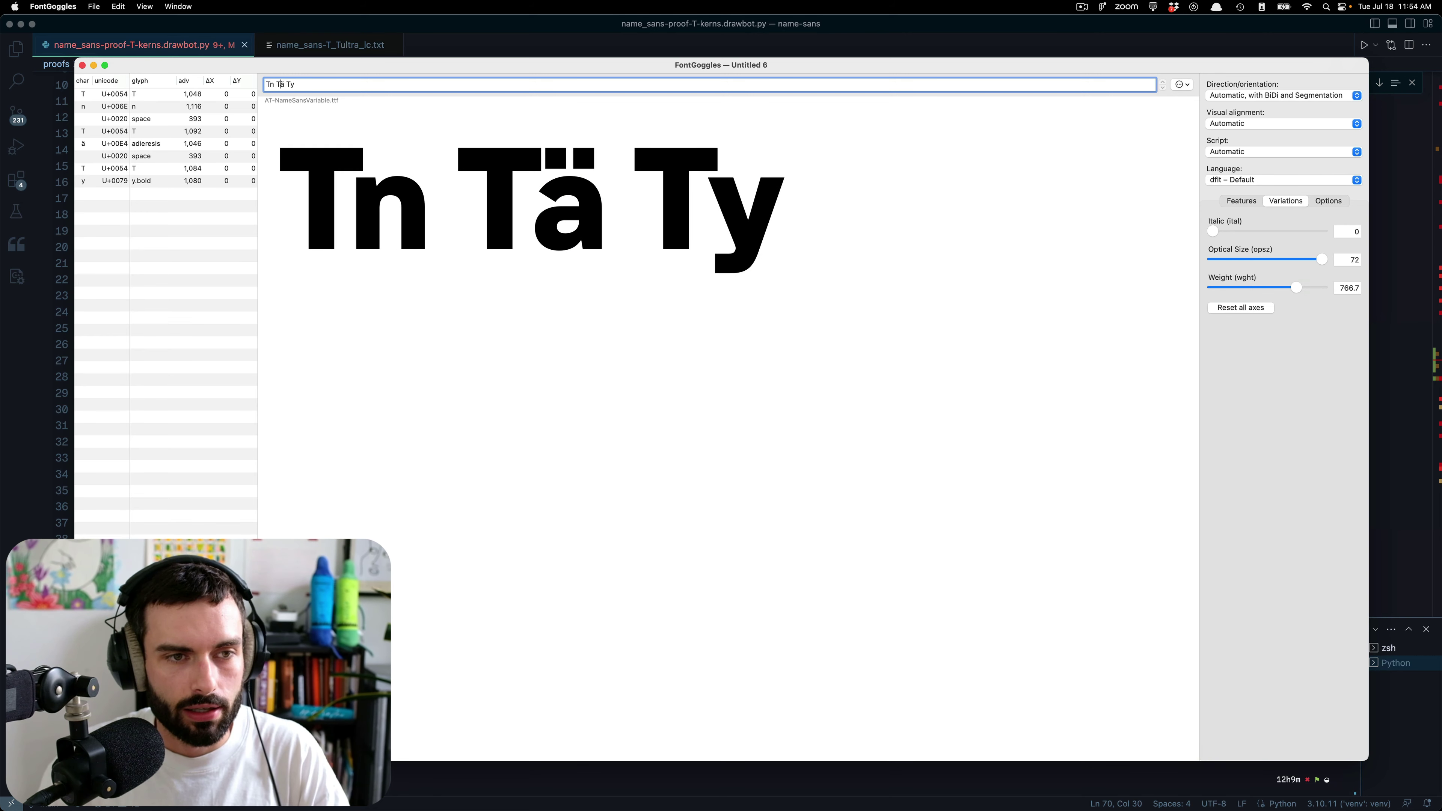
type("Ta")
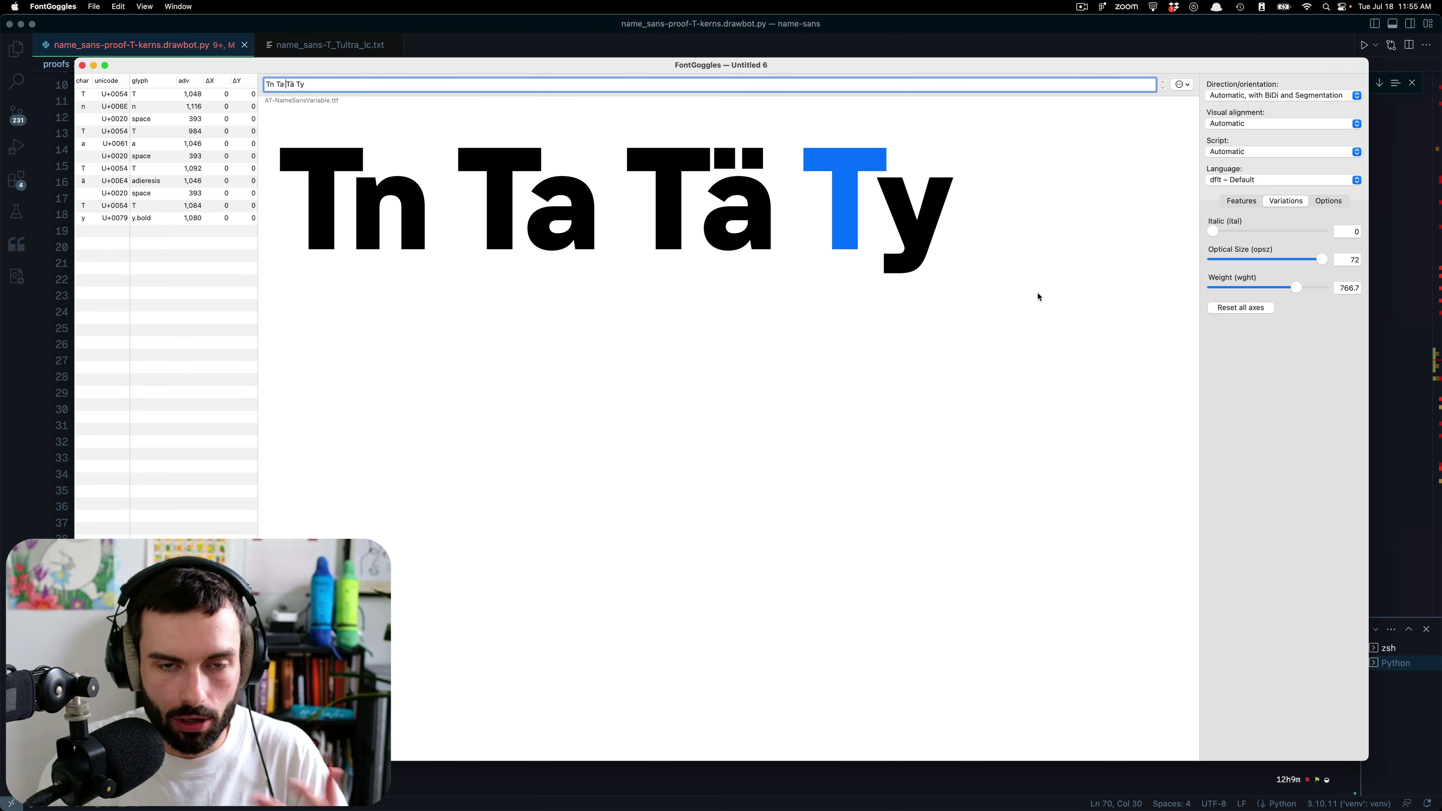
left_click_drag(1295, 288, 1131, 268)
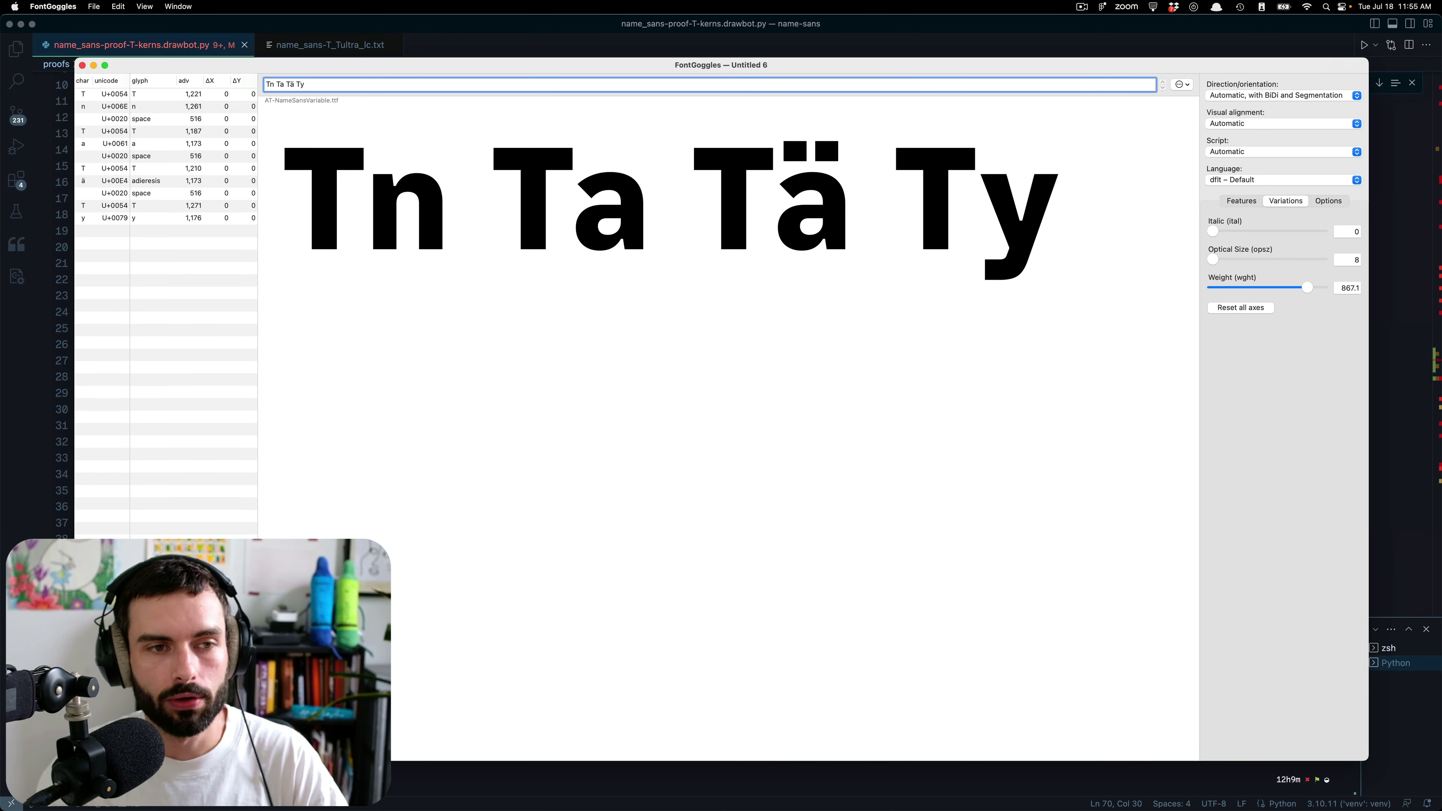
- Test and remove 'Tokyo', then set Optical Size to 72 and Weight to 795
type("Tok")
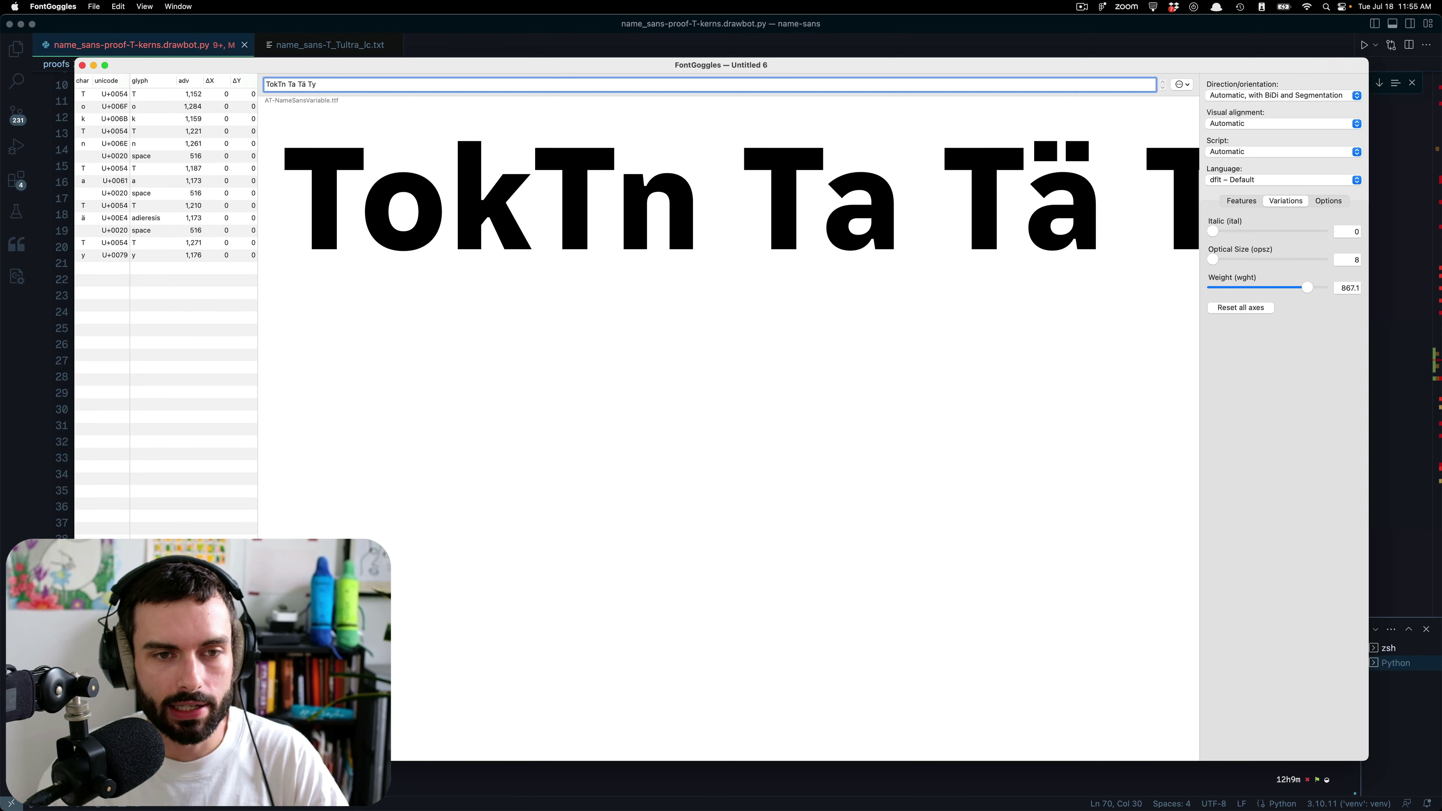
type("yo")
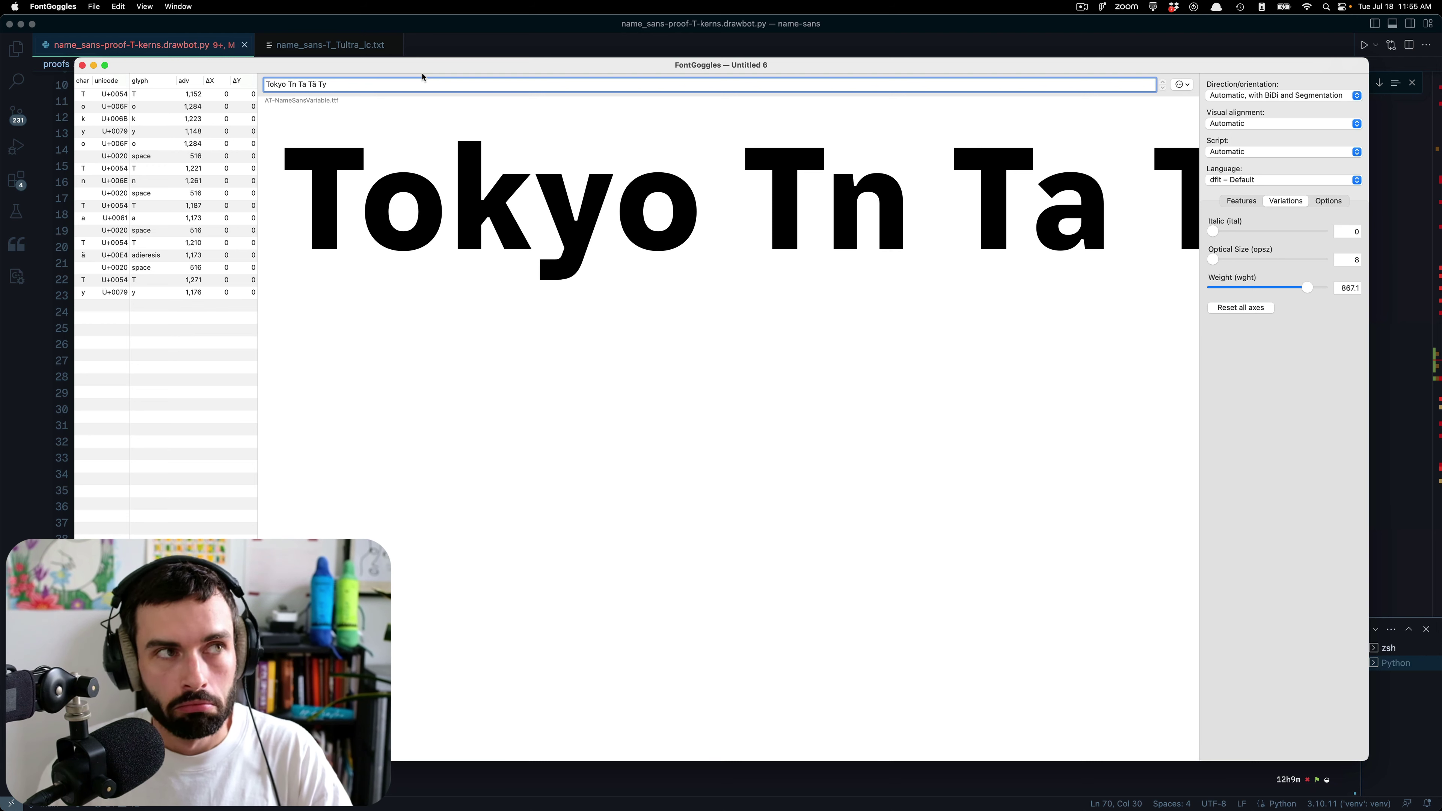
key("super+BackSpace")
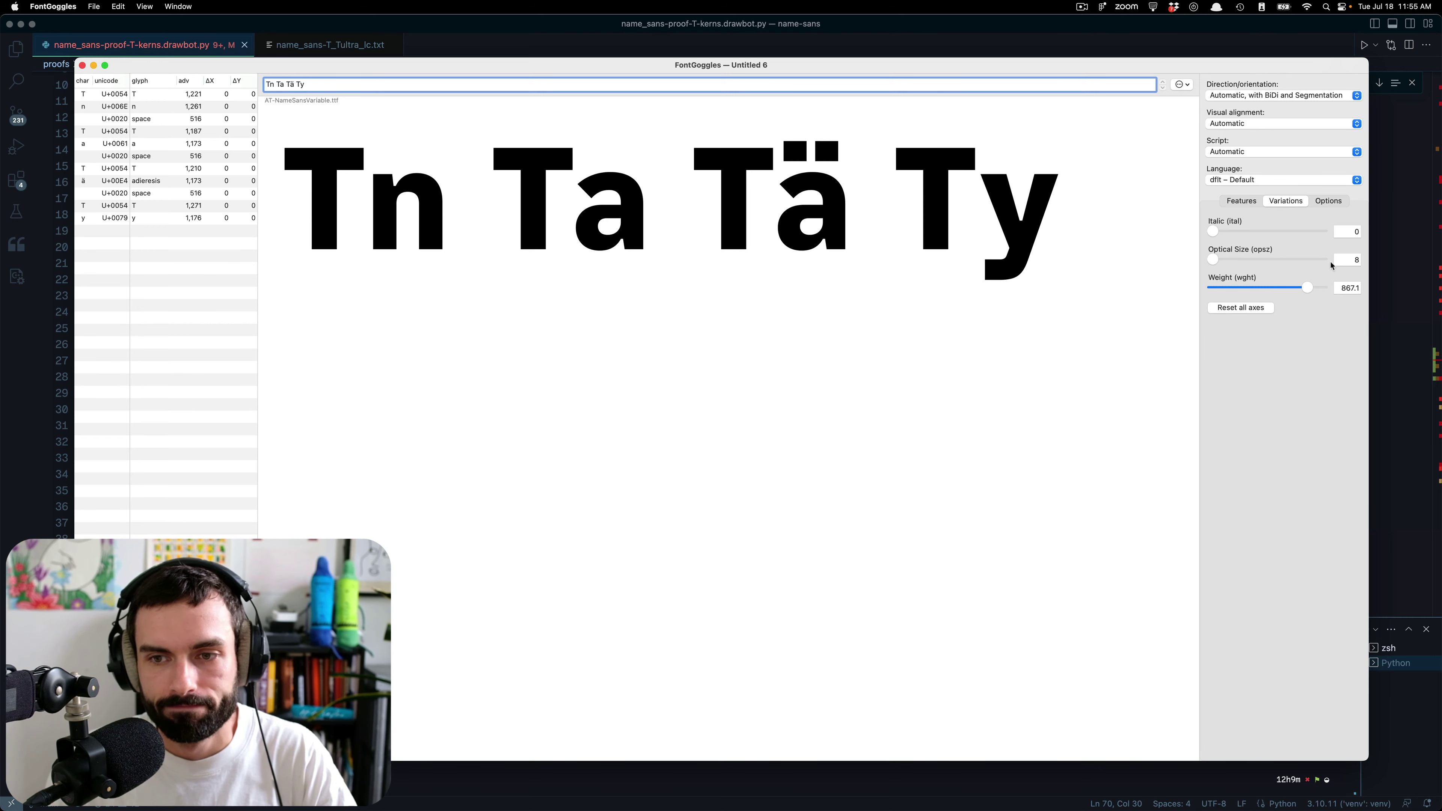
left_click_drag(1213, 260, 1327, 259)
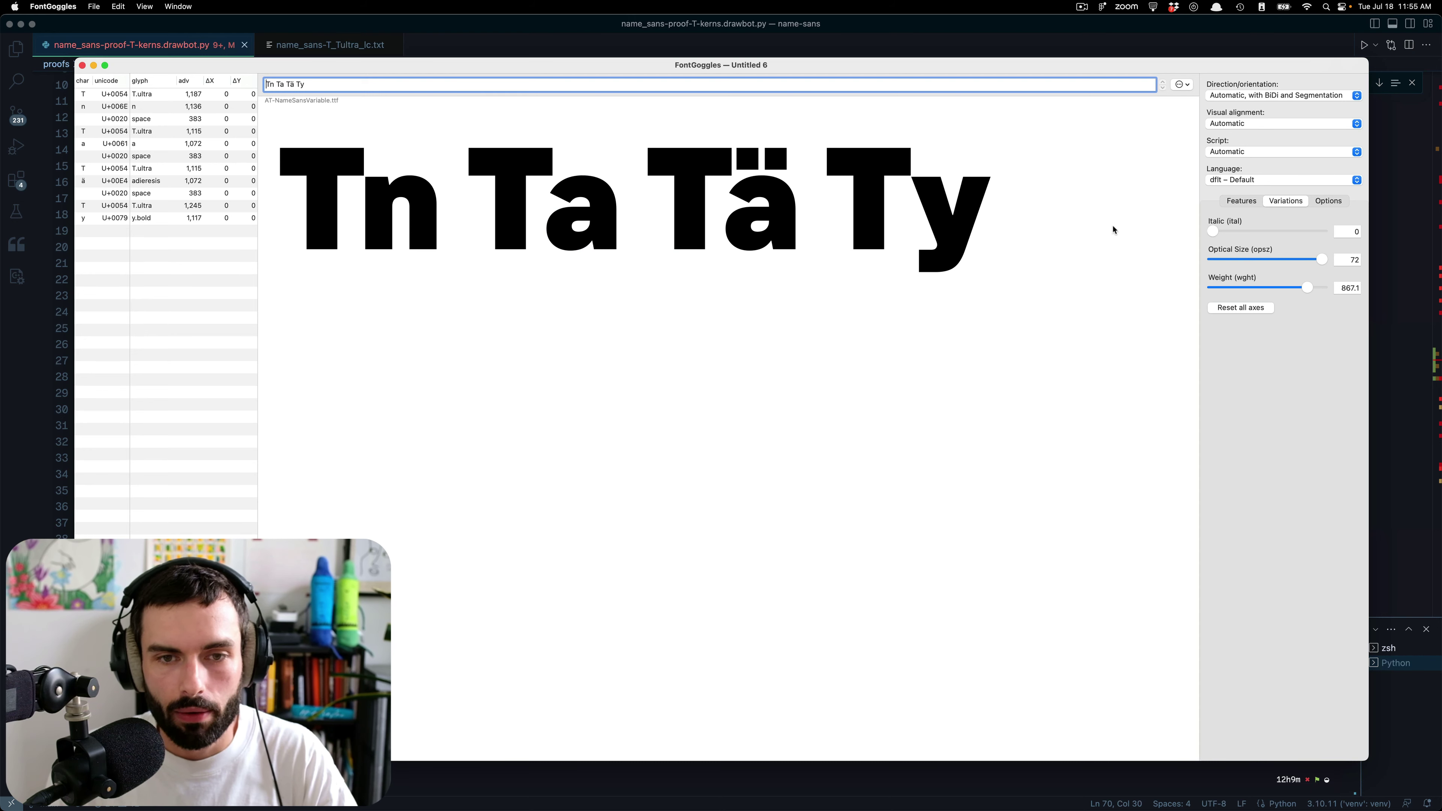
mouse_move(1306, 288)
left_mouse_down()
mouse_move(1284, 292)
mouse_move(1300, 286)
left_mouse_up()
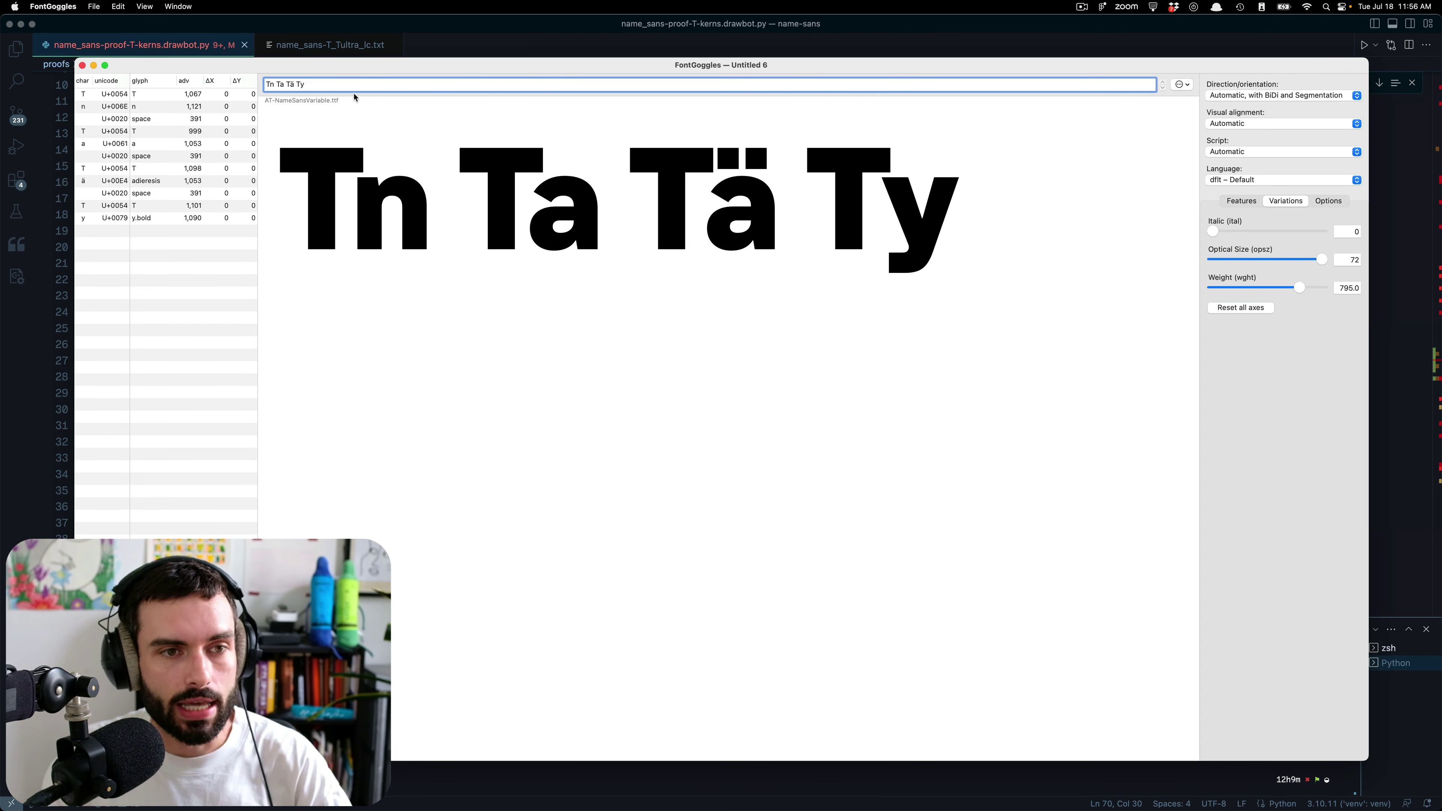
- Insert 'Tà' before Ty, replacing a mistyped á with à
type("T")
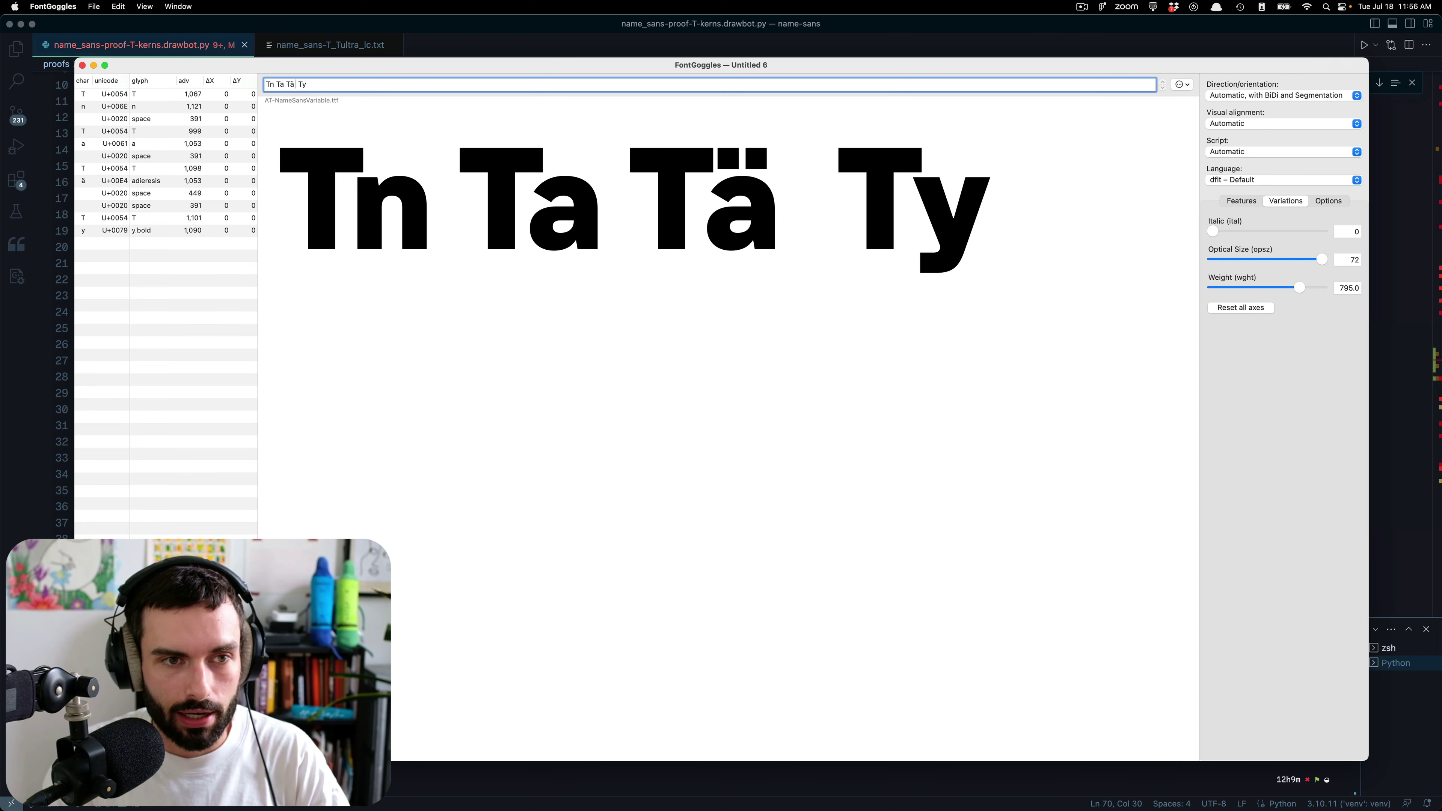
type("á")
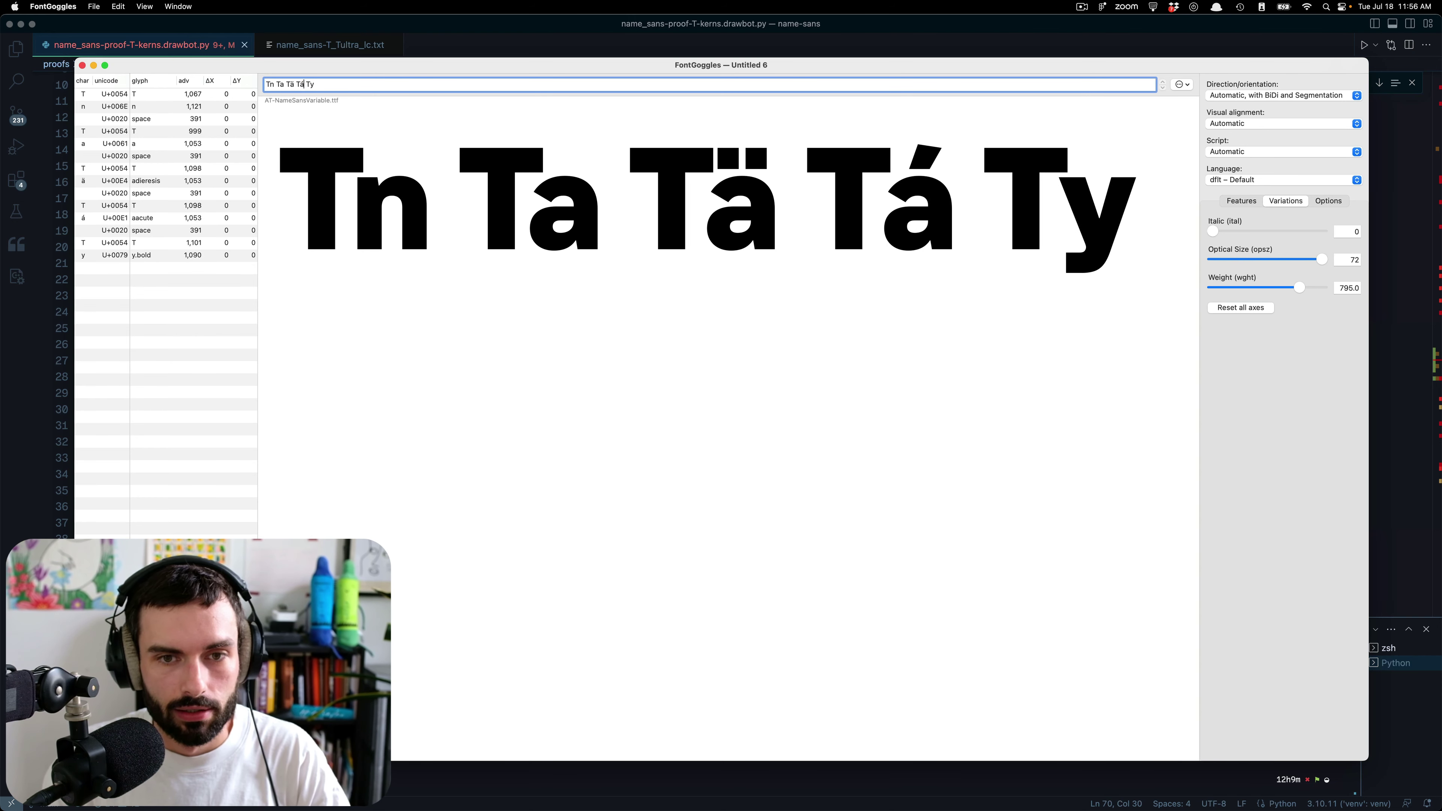
key("BackSpace")
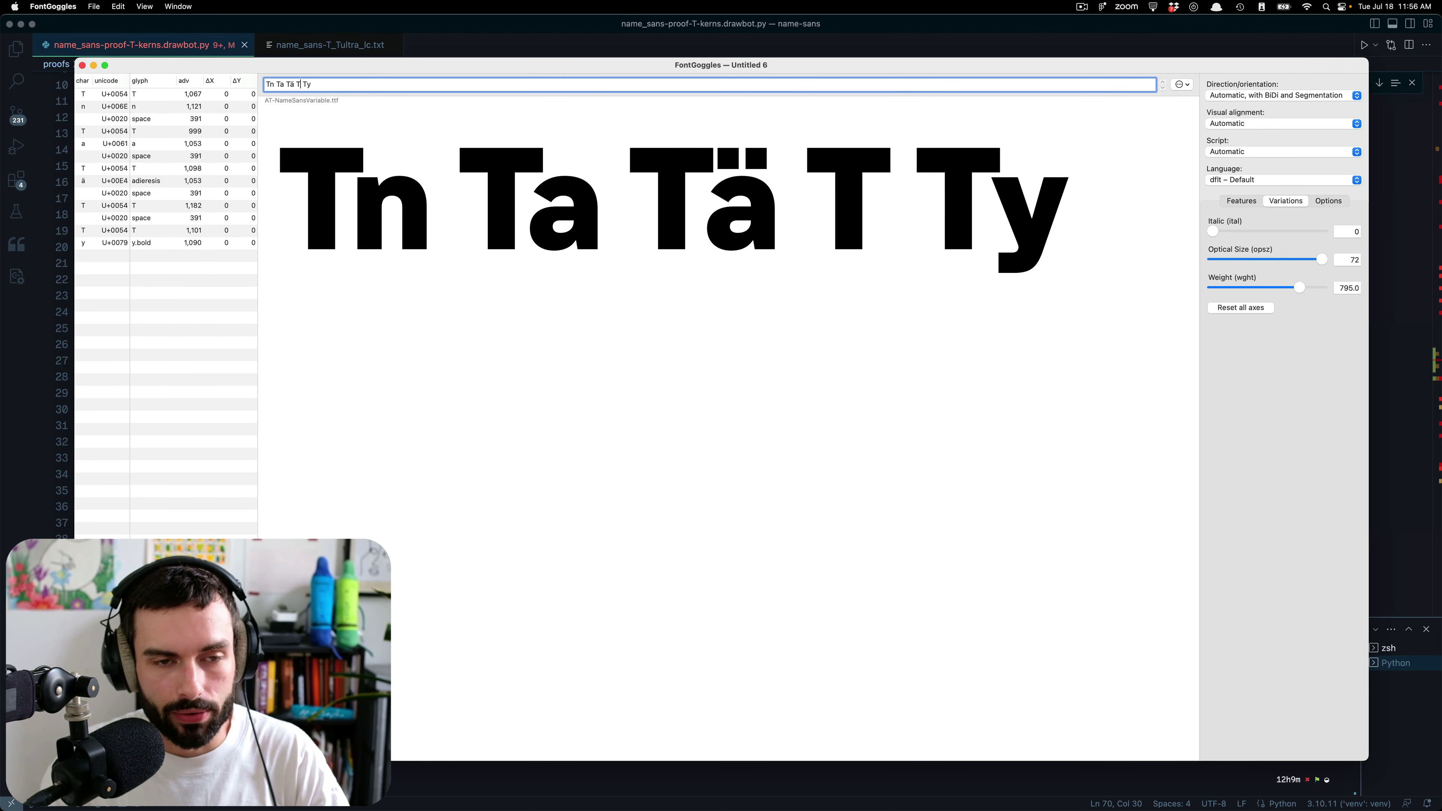
type("à")
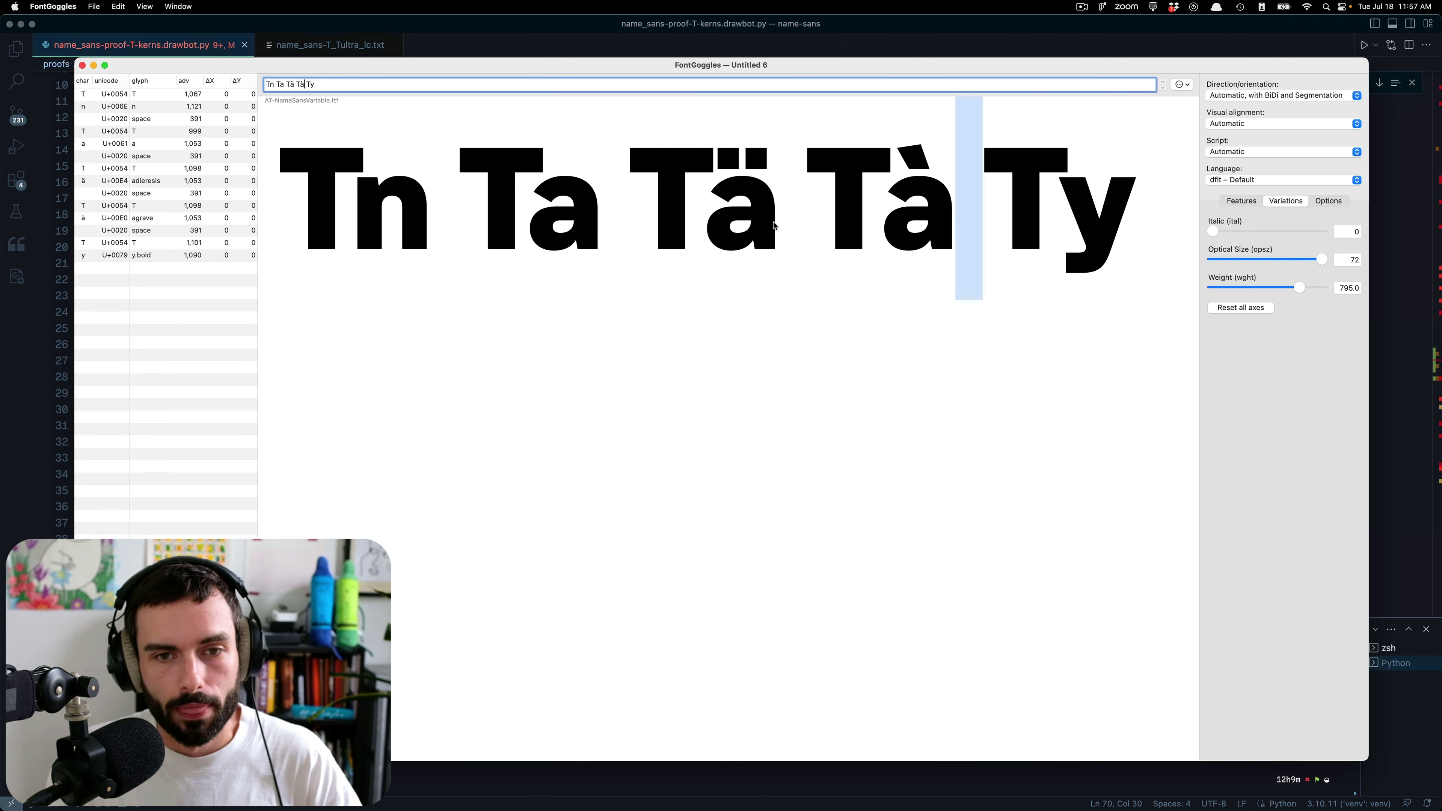
- Trim the sample to 'TnTa' and select its T and n glyphs to inspect
left_click(500, 228)
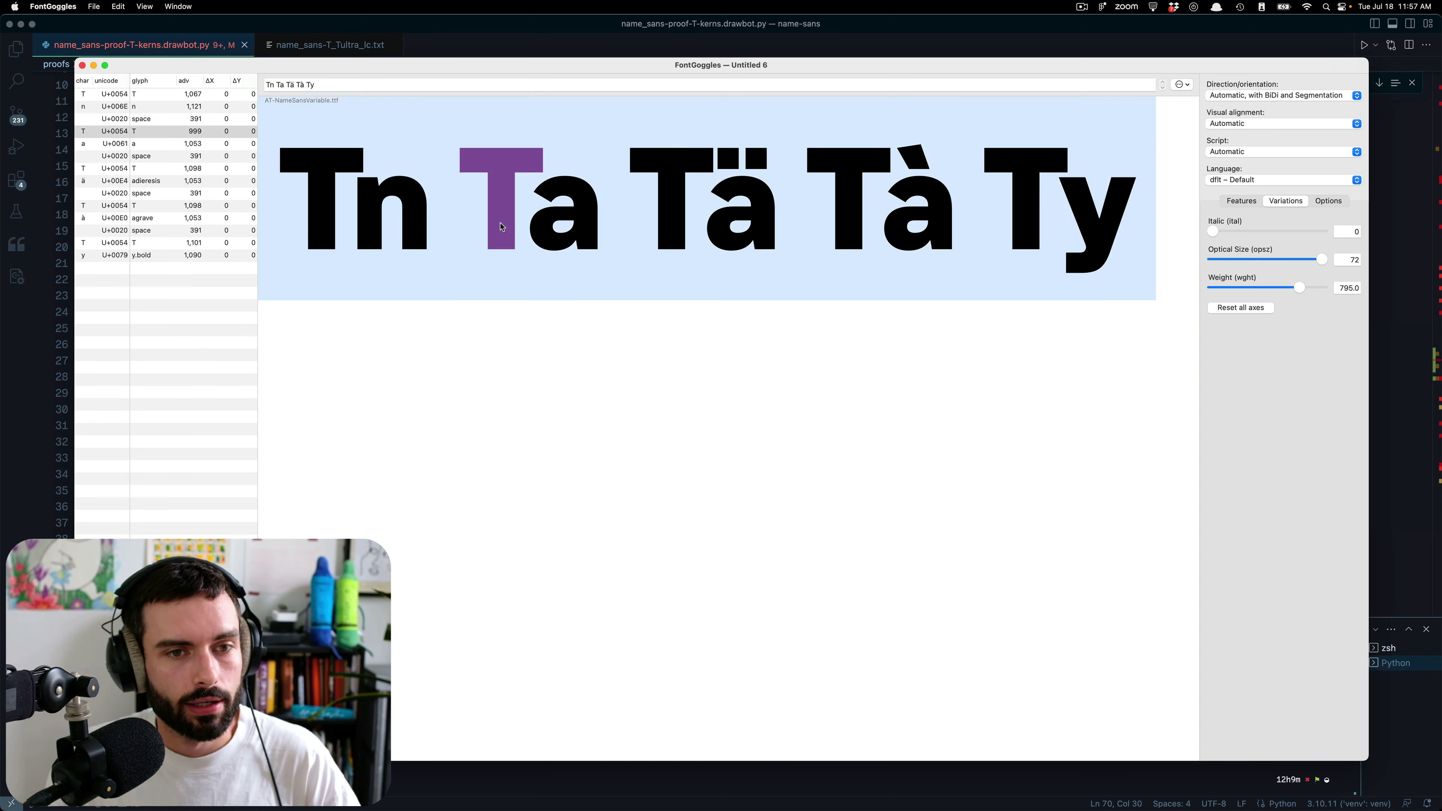
left_click(285, 85)
key("shift+super+Right")
key("BackSpace")
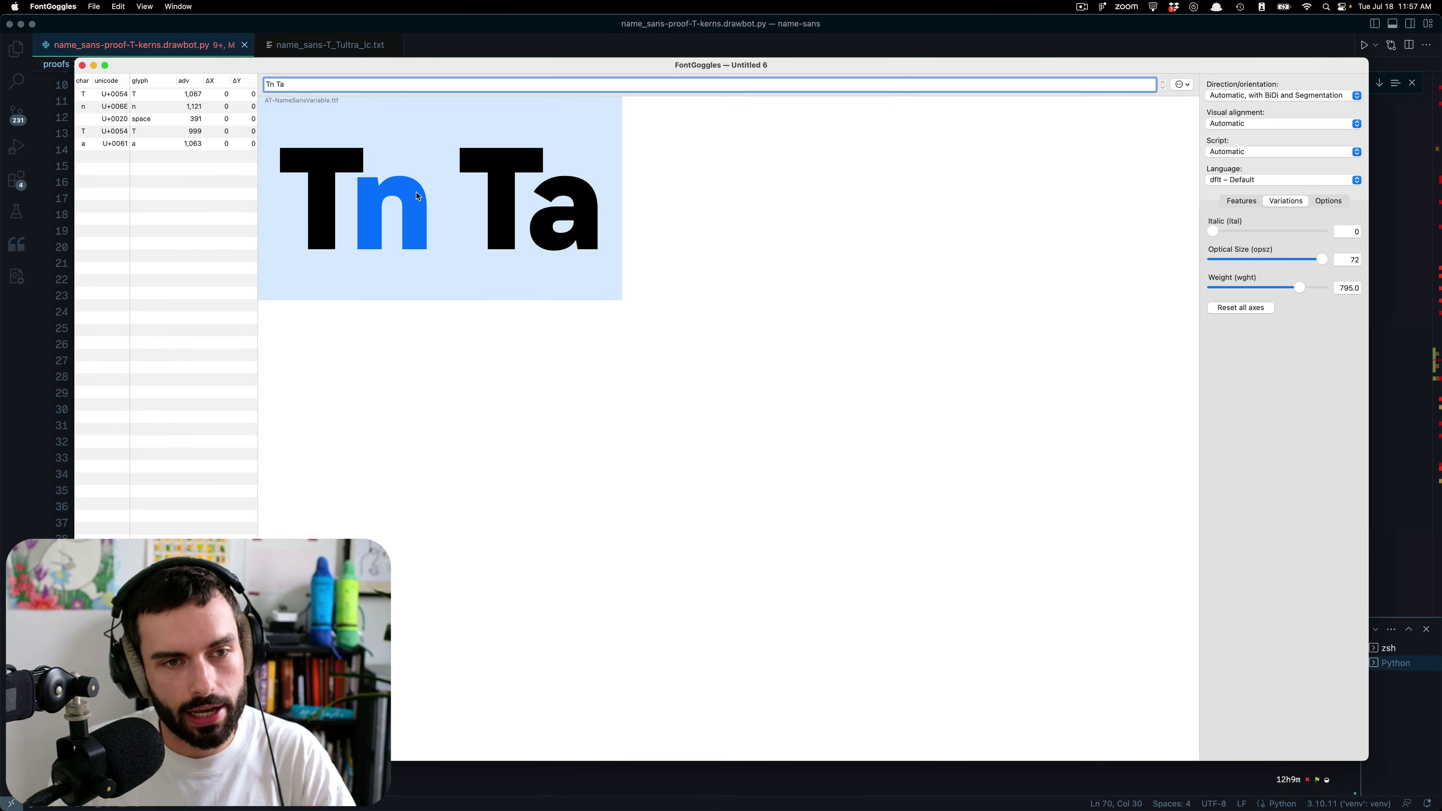
key("Left")
key("Left")
key("BackSpace")
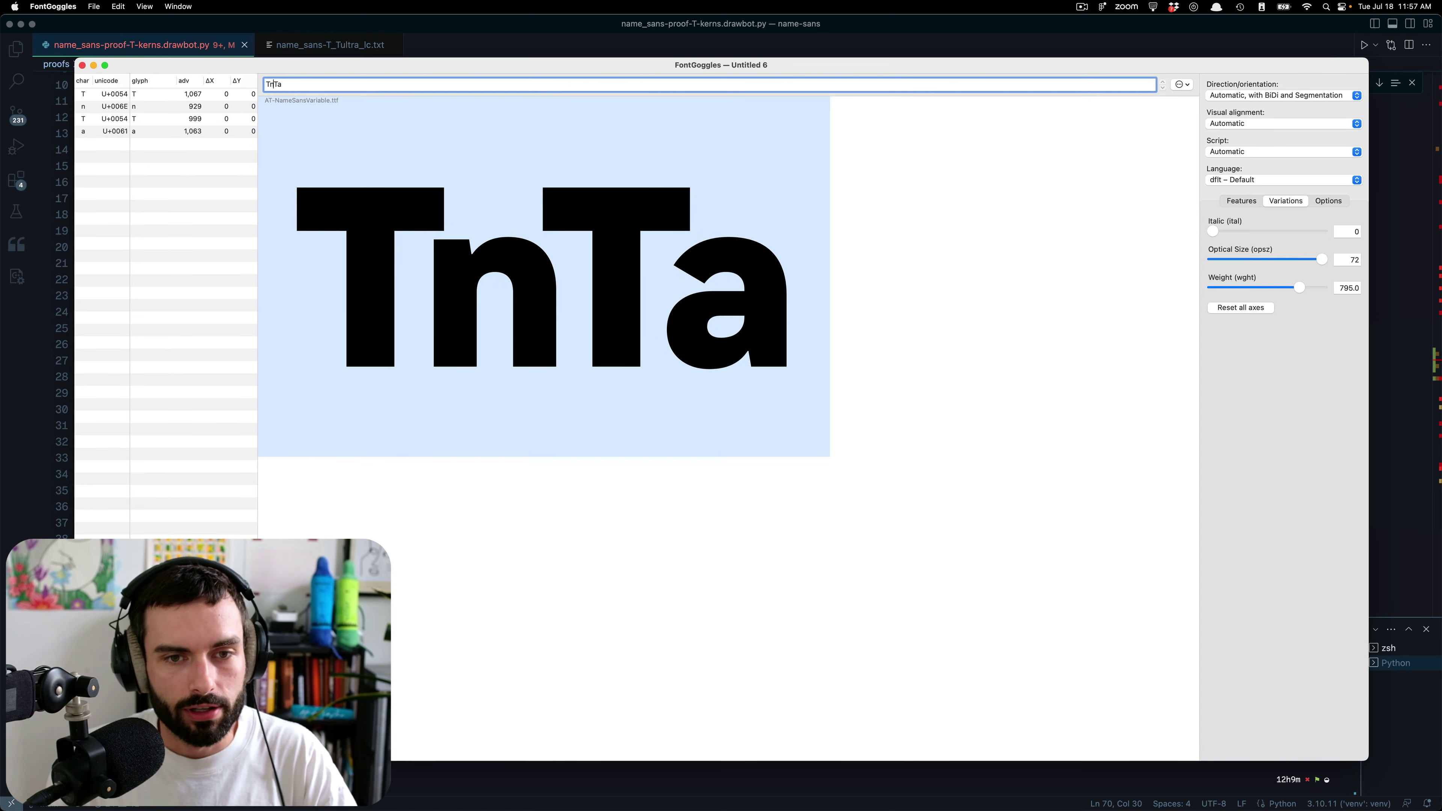
left_click(676, 519)
left_click(499, 316)
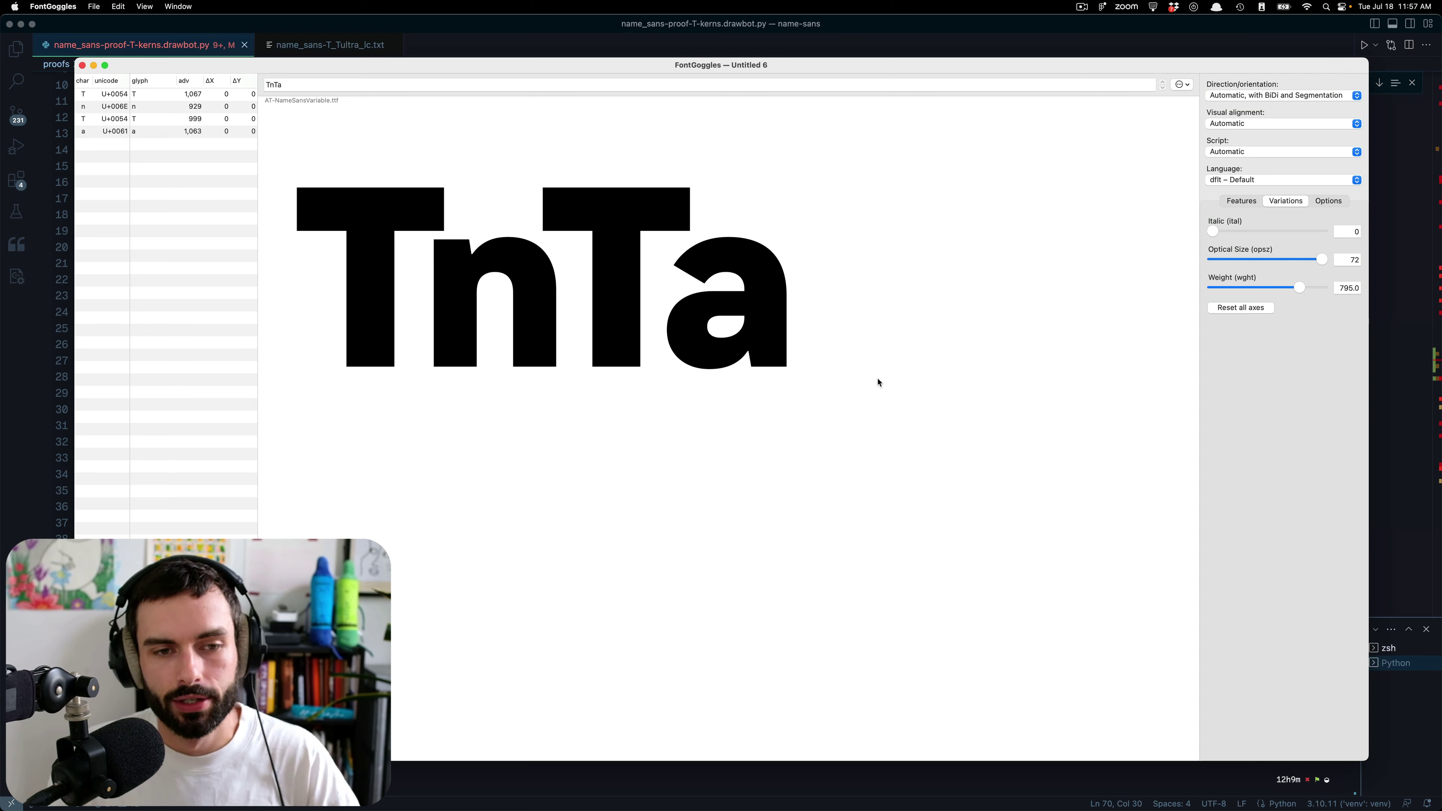
- Try 'ArrowType', then restore 'TnTa', zoom in, and select the first T
double_click(420, 84)
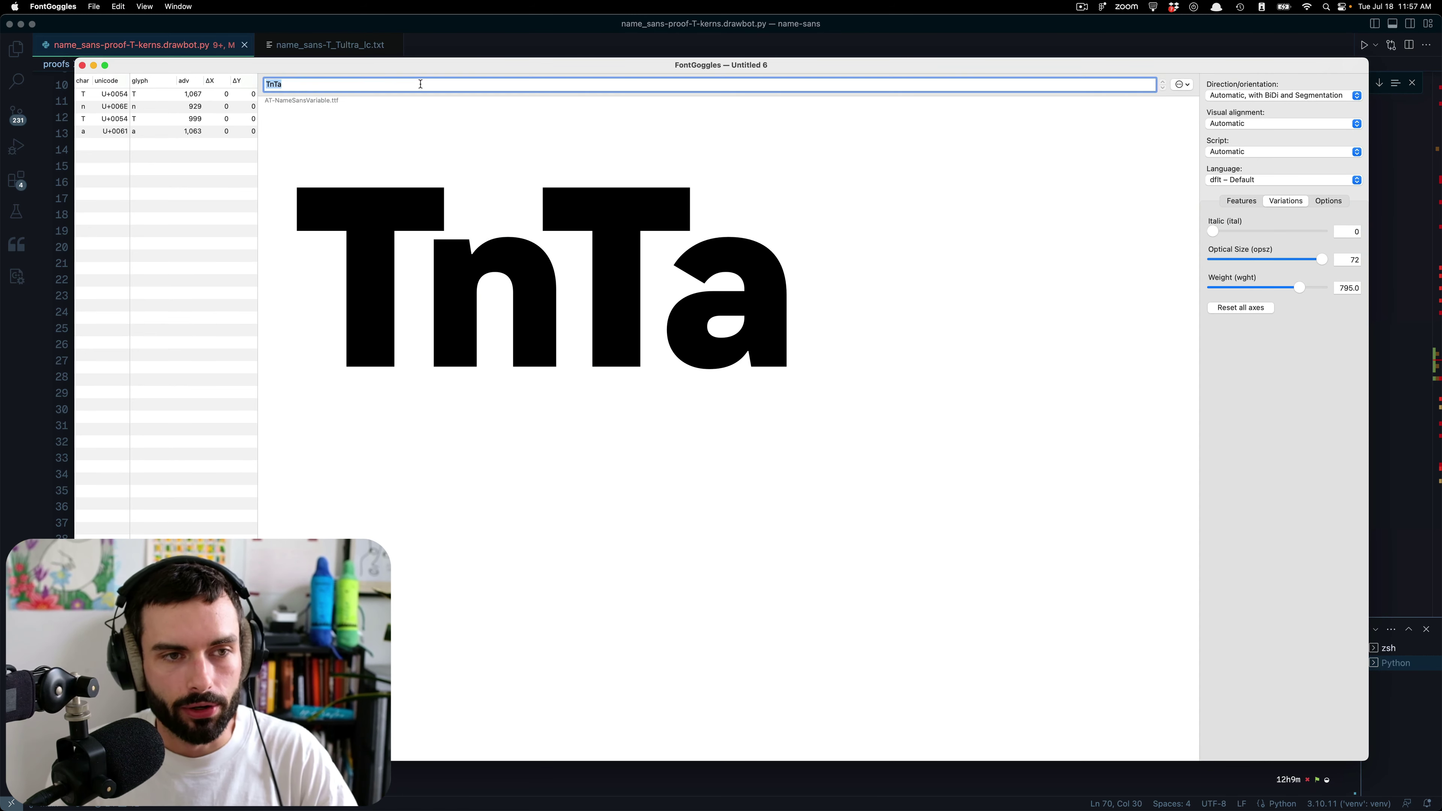
type("ArrowType")
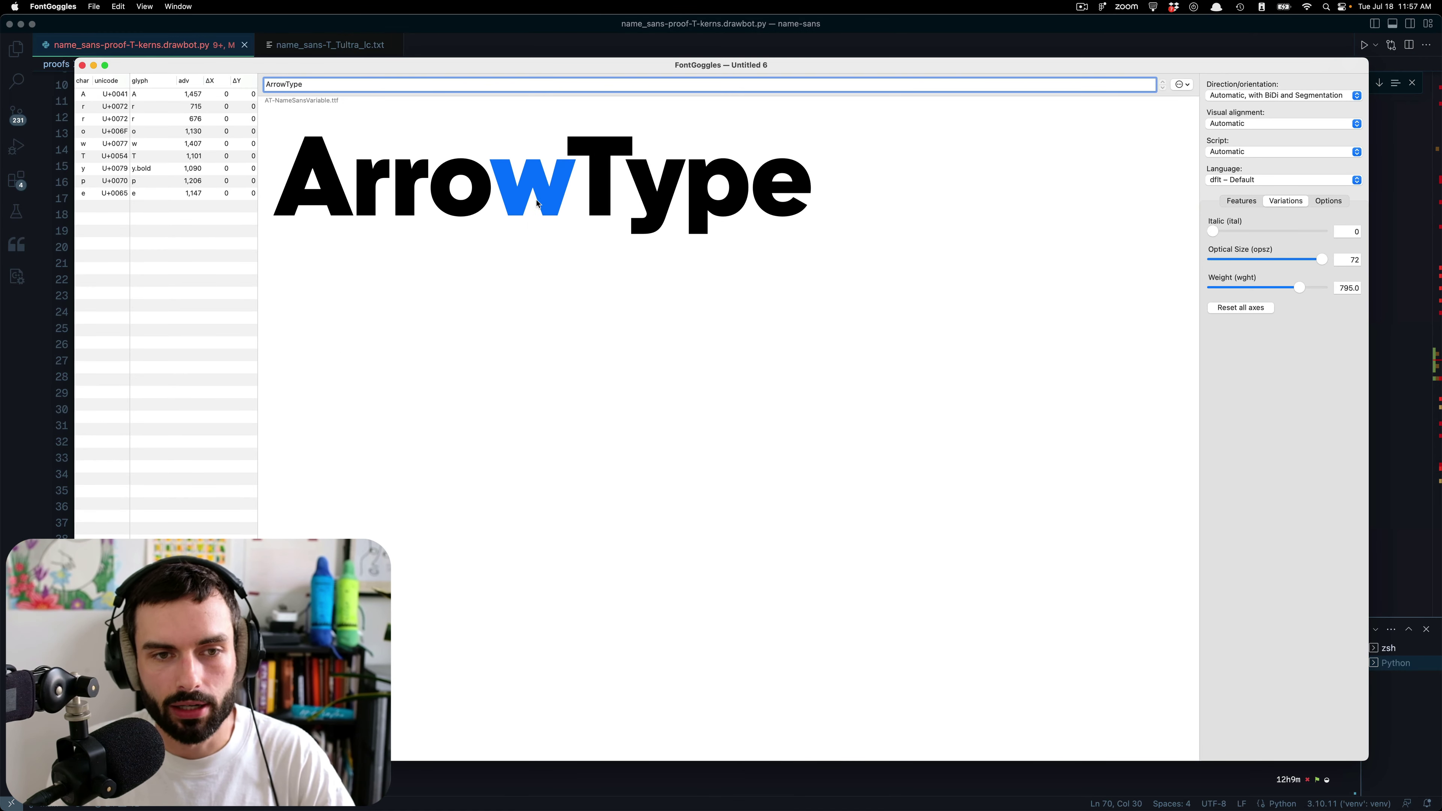
key("super+a")
type("TnTa")
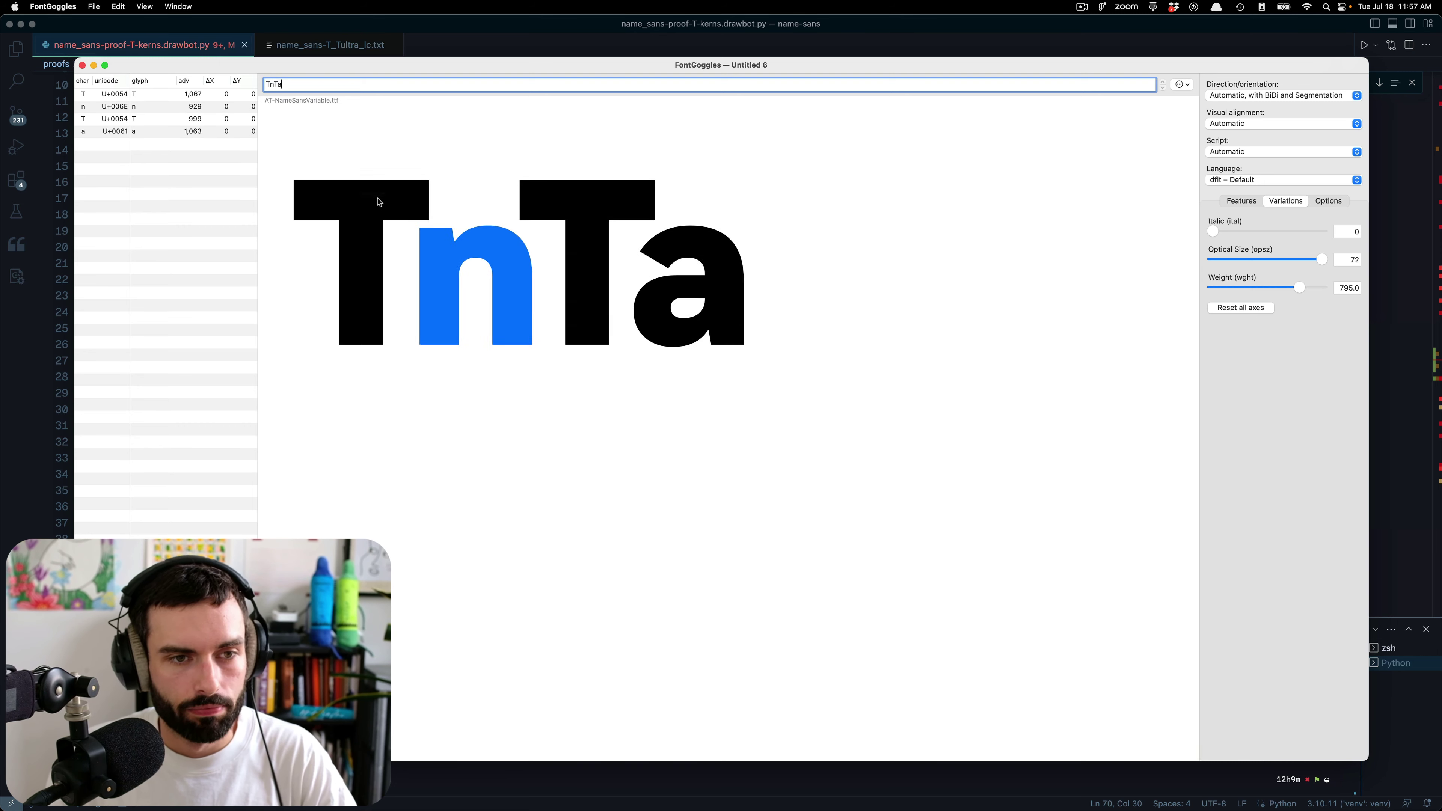
key("super+plus")
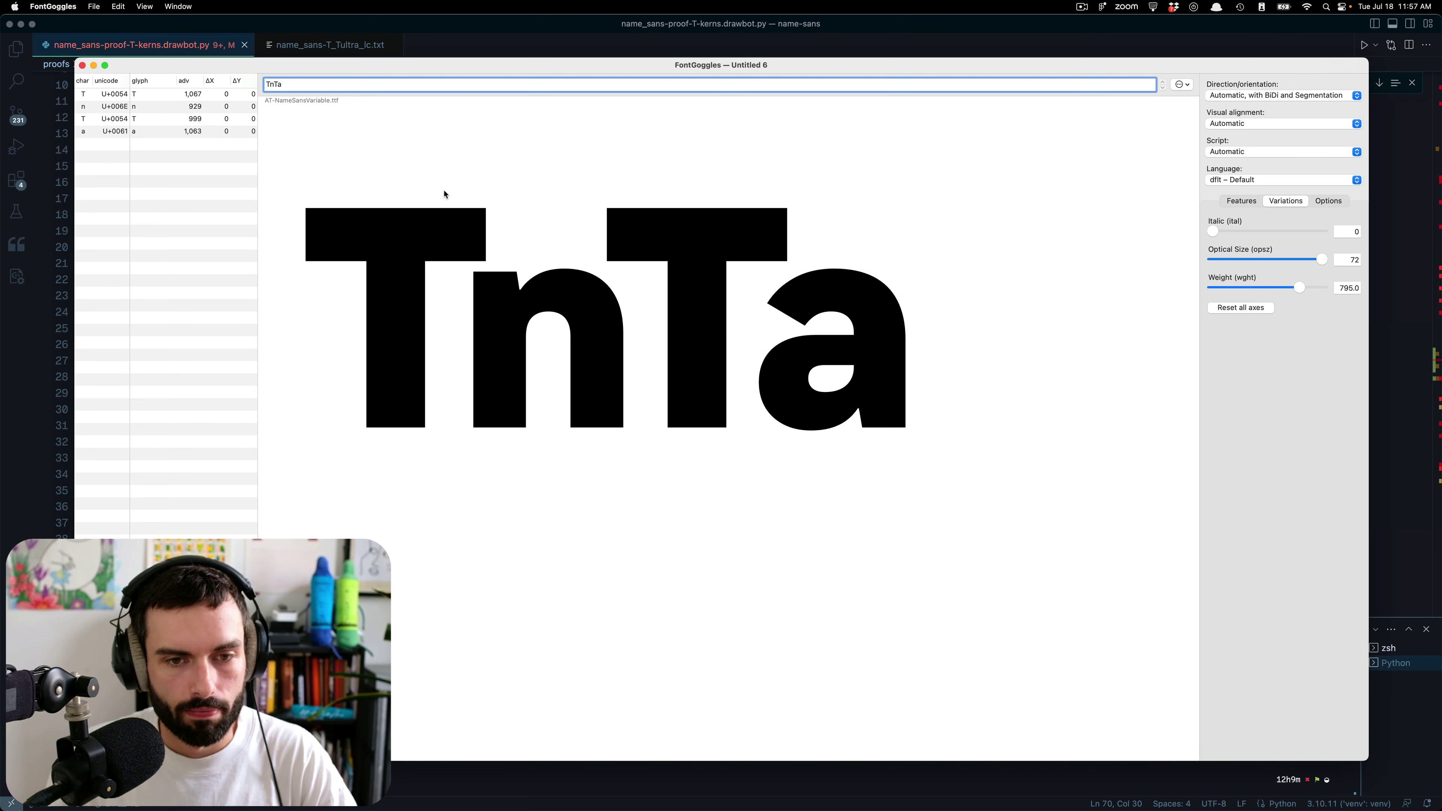
left_click(420, 304)
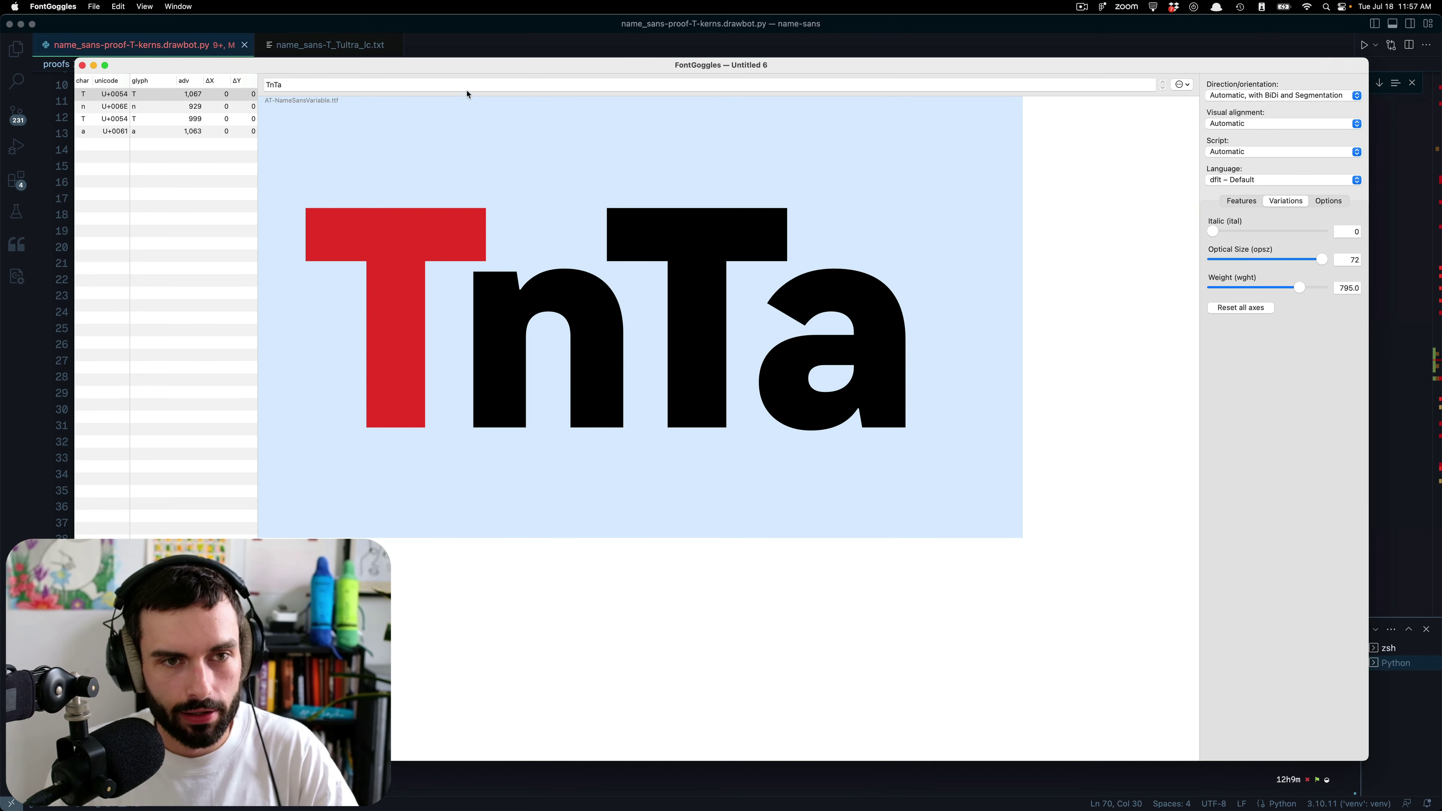
key("Tab")
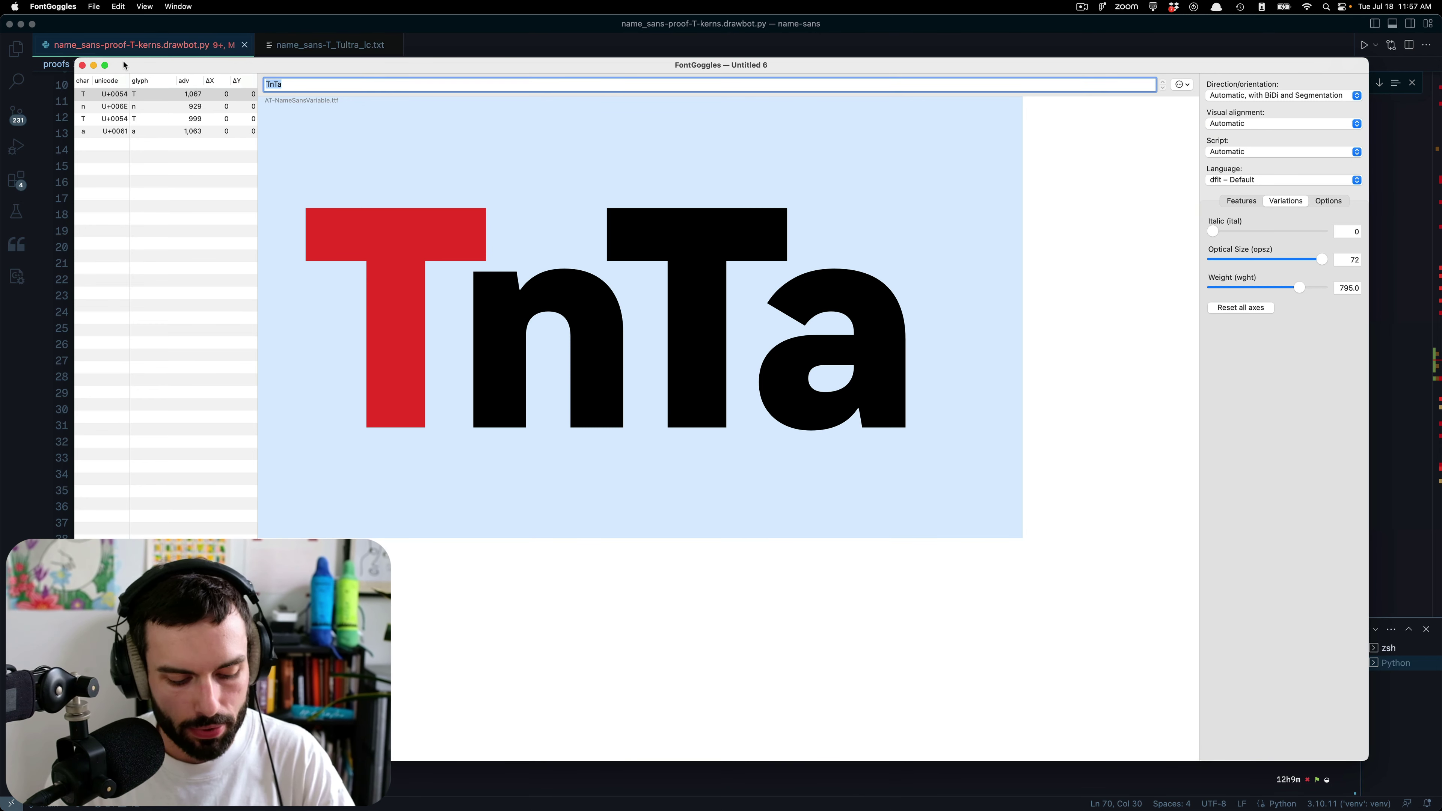
- Preview 'Quaker' at a smaller size and lighten Weight to about 358
type("Qua")
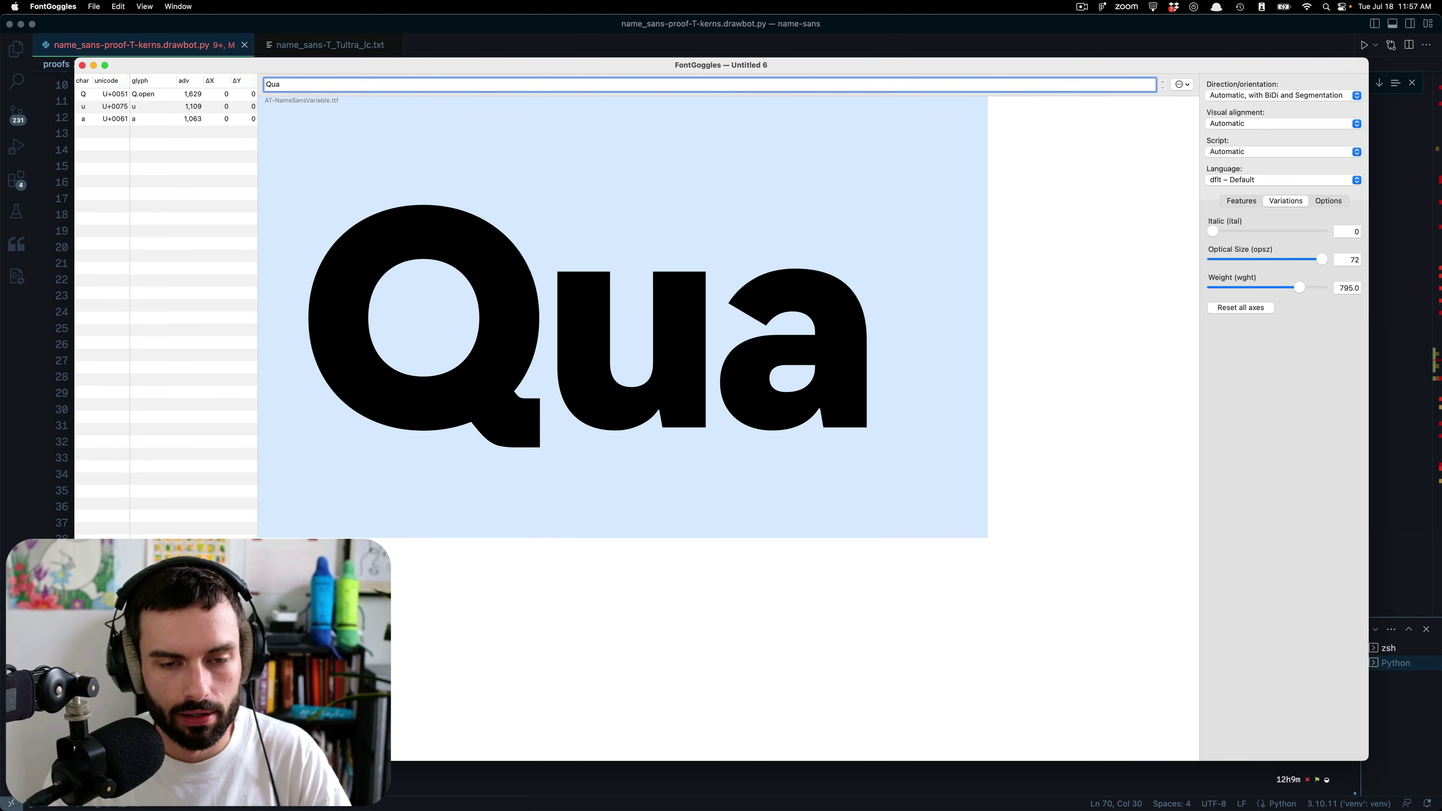
type("ker")
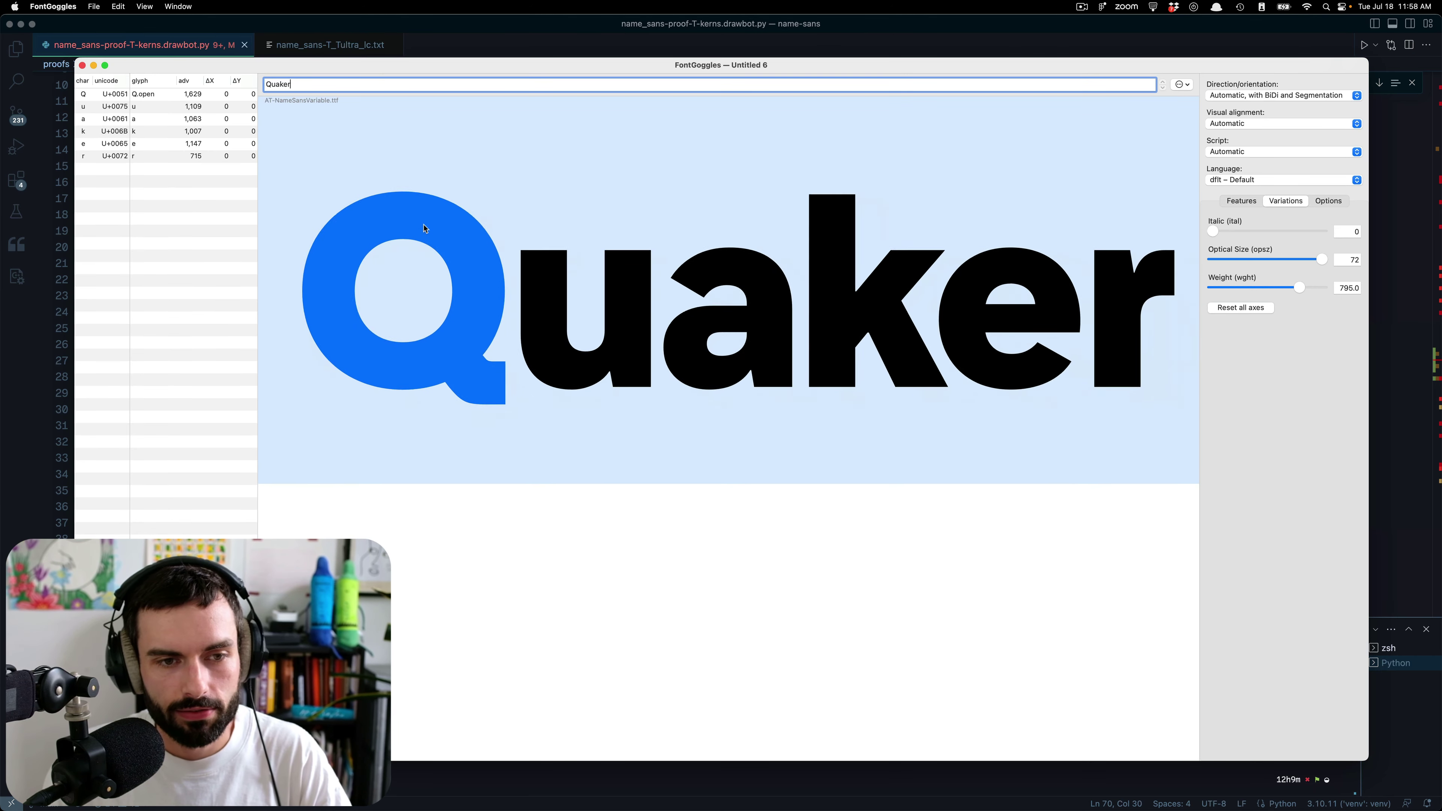
key("super+minus")
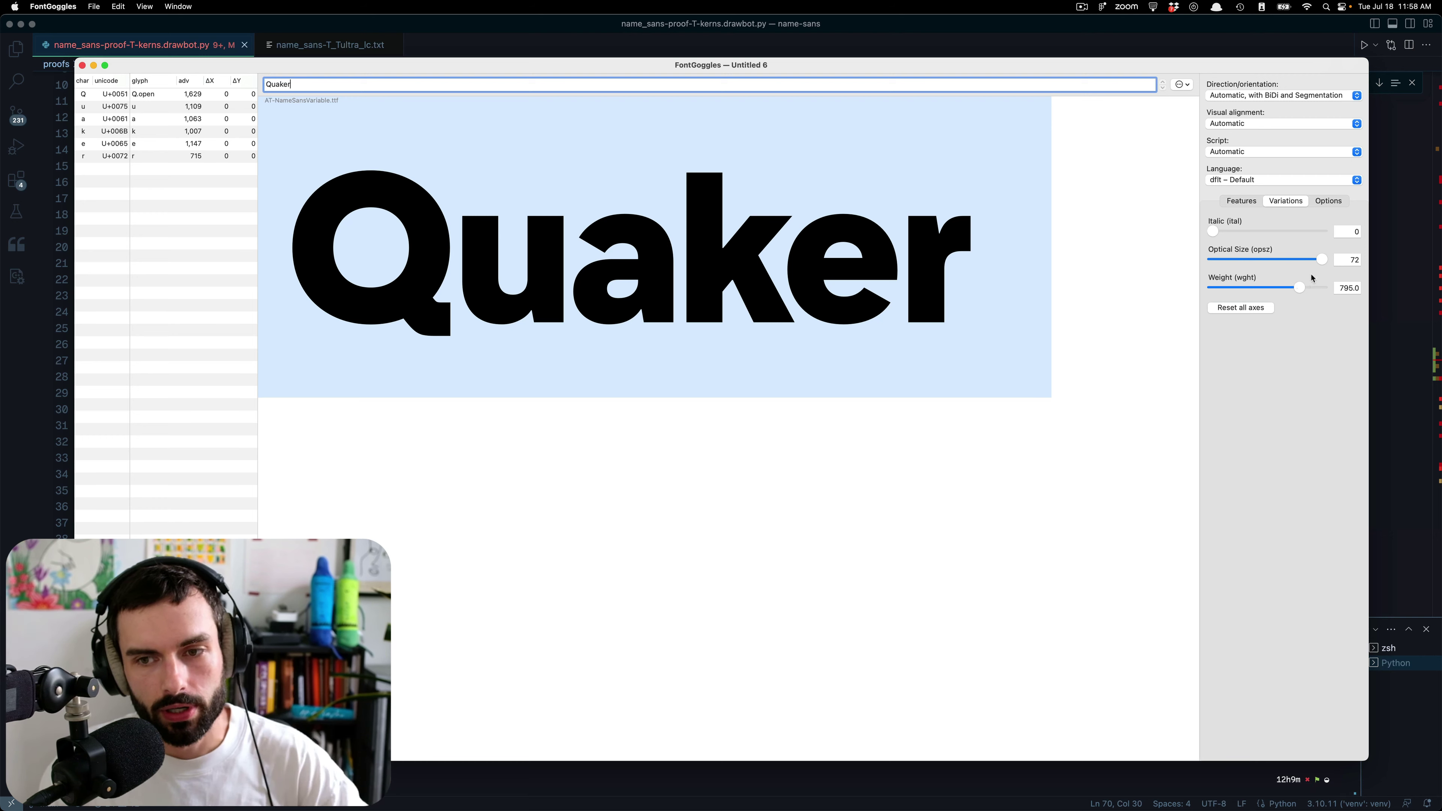
left_click_drag(1297, 291, 1250, 293)
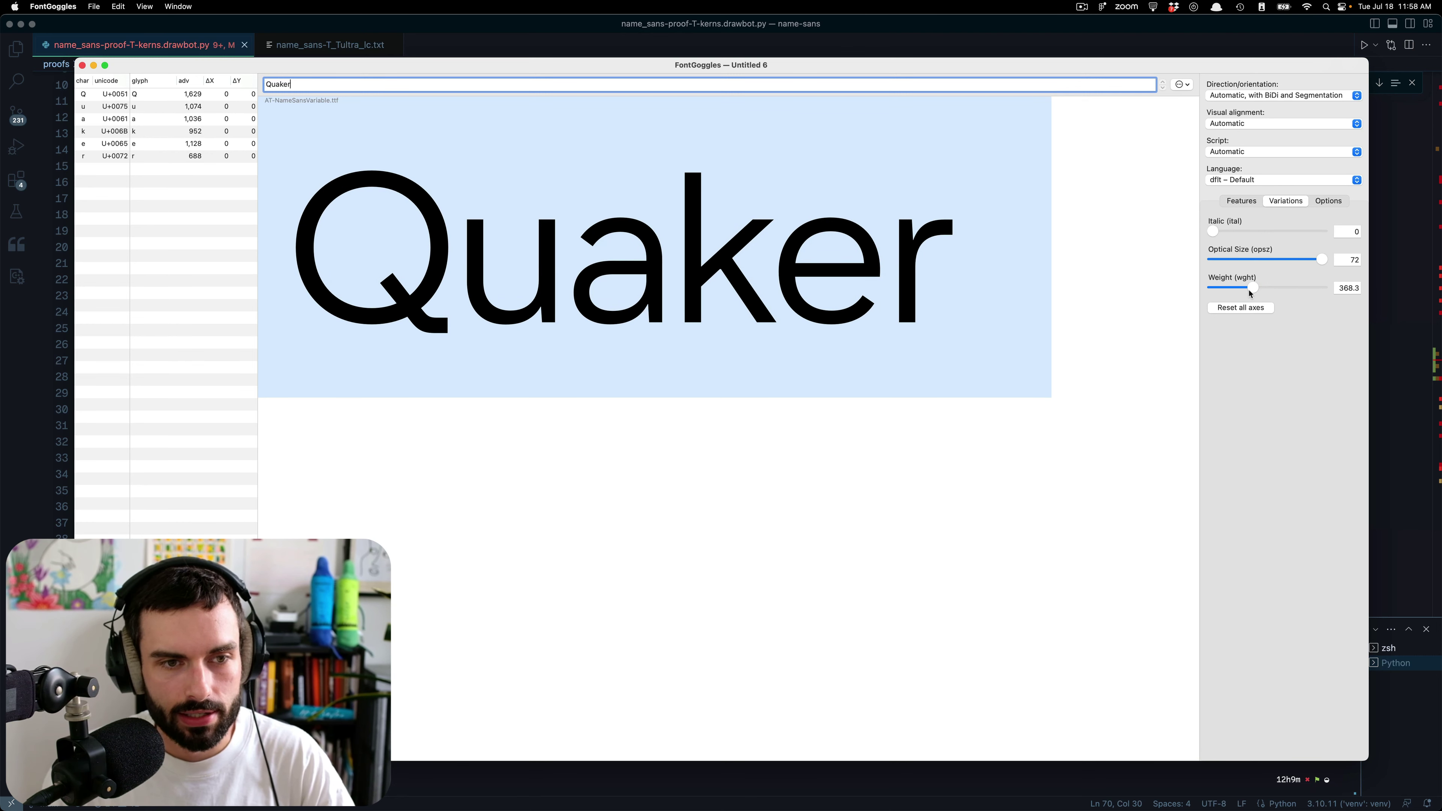
- Build the phrase '$5 Quaker Oats', zoom out, and drag Weight toward 262
type("$5")
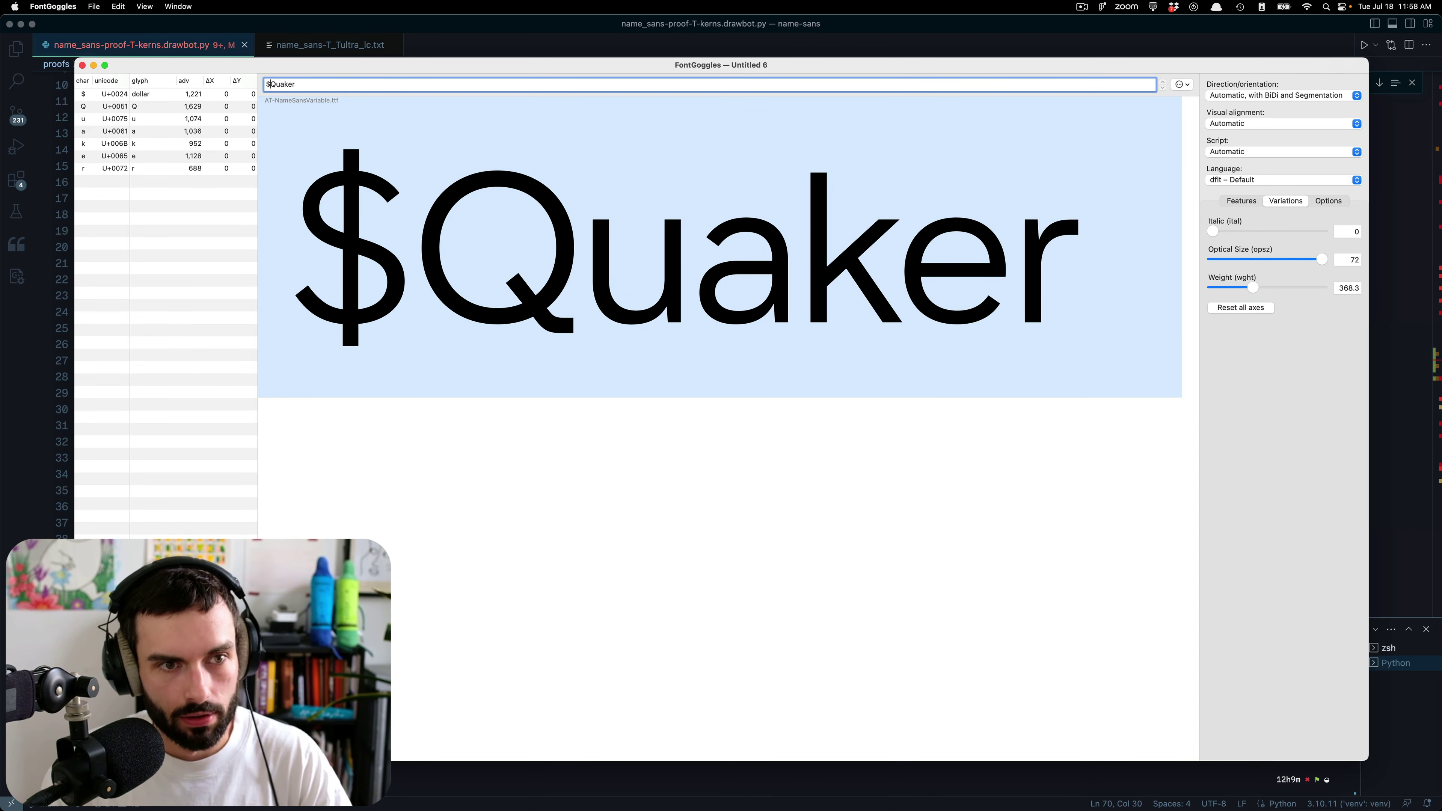
key("super+minus")
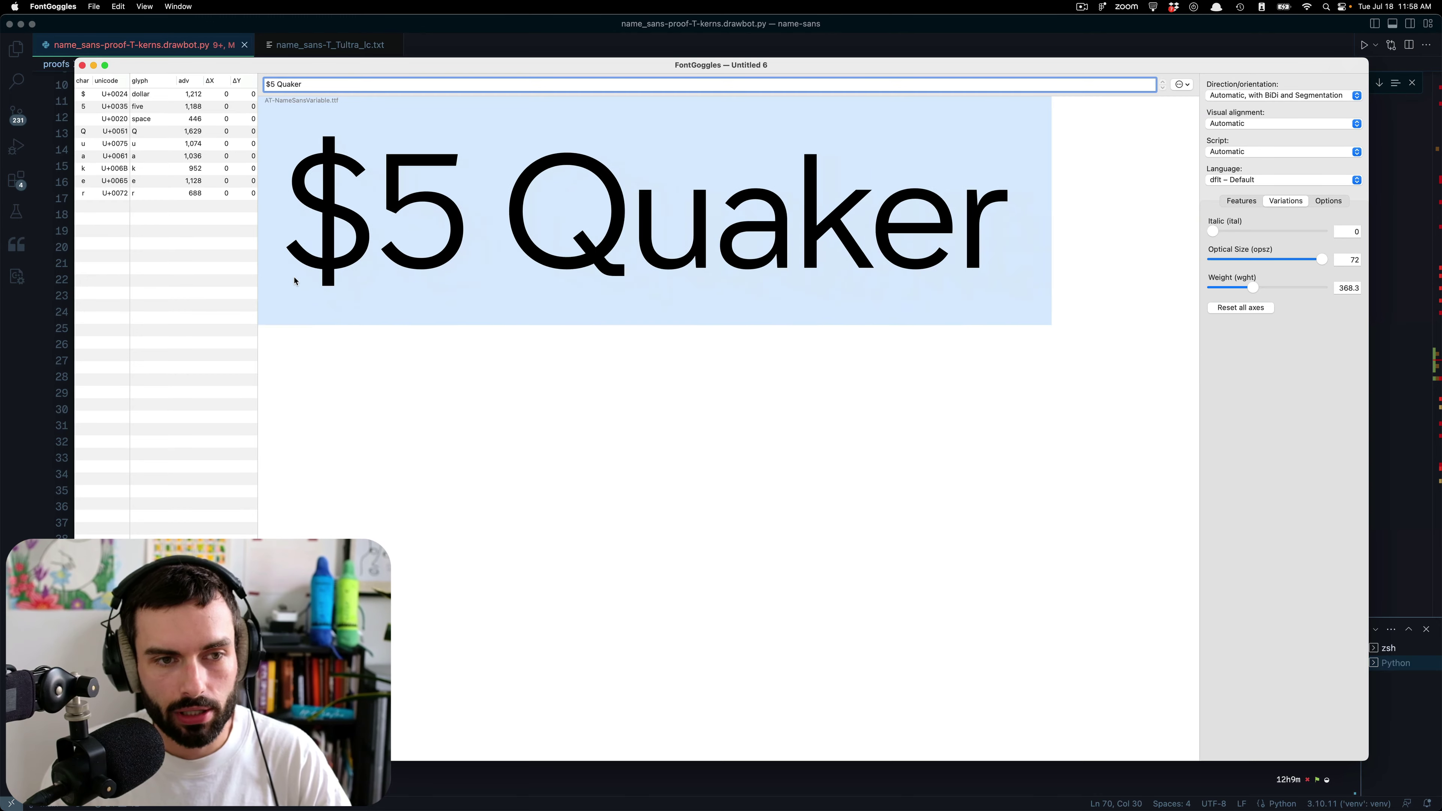
mouse_move(1255, 289)
left_mouse_down()
mouse_move(1315, 288)
mouse_move(1279, 288)
left_mouse_up()
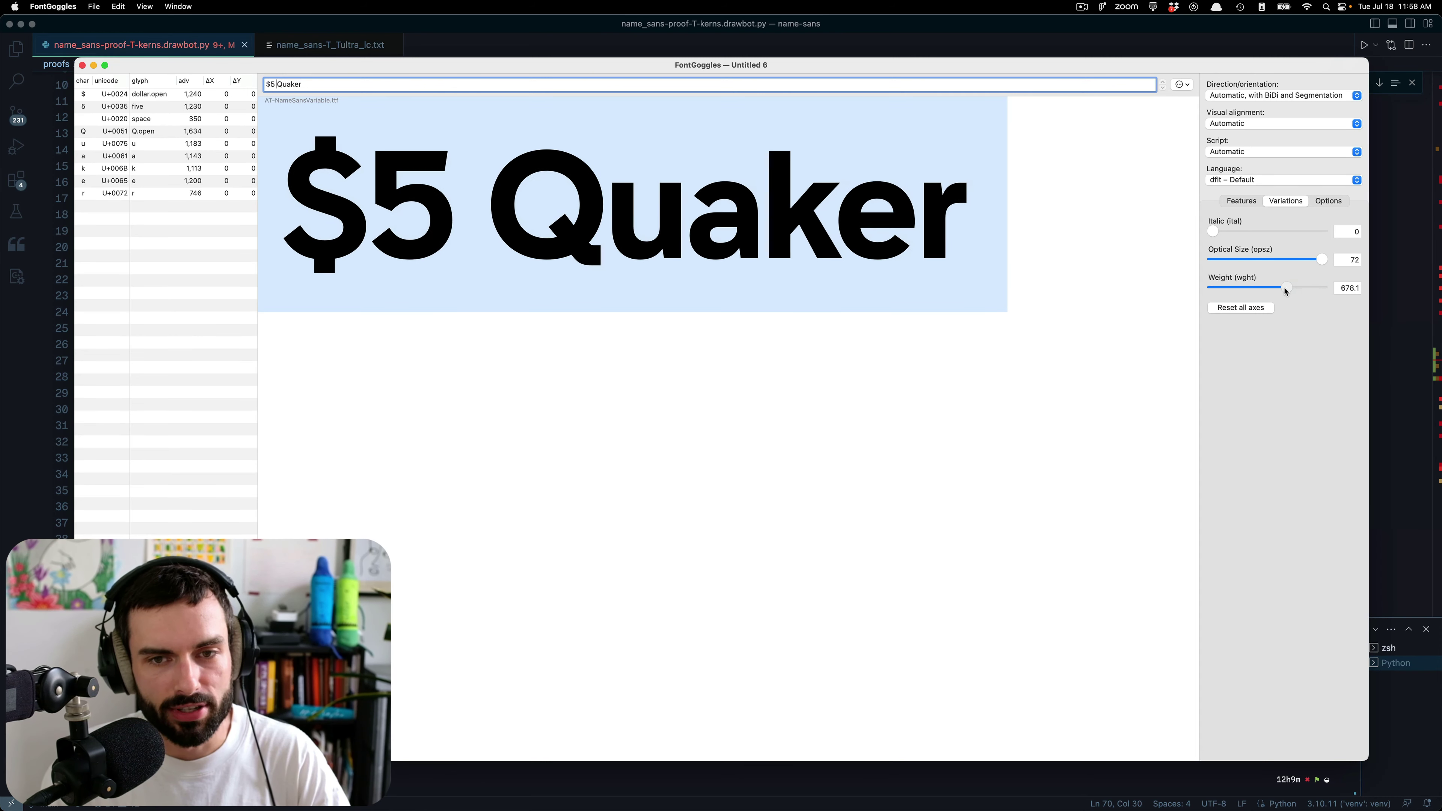
type("Oars")
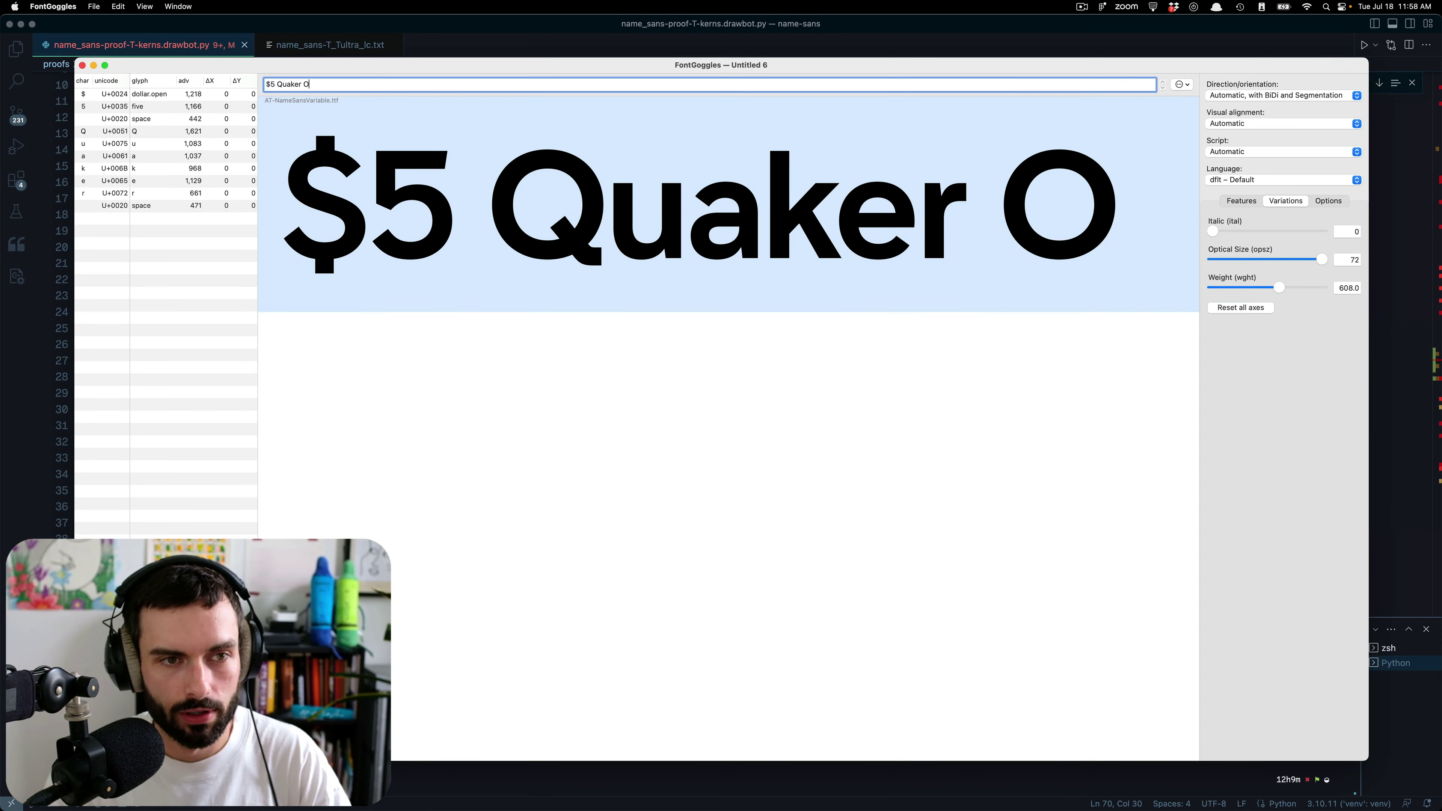
key("BackSpace")
key("BackSpace")
type("ts")
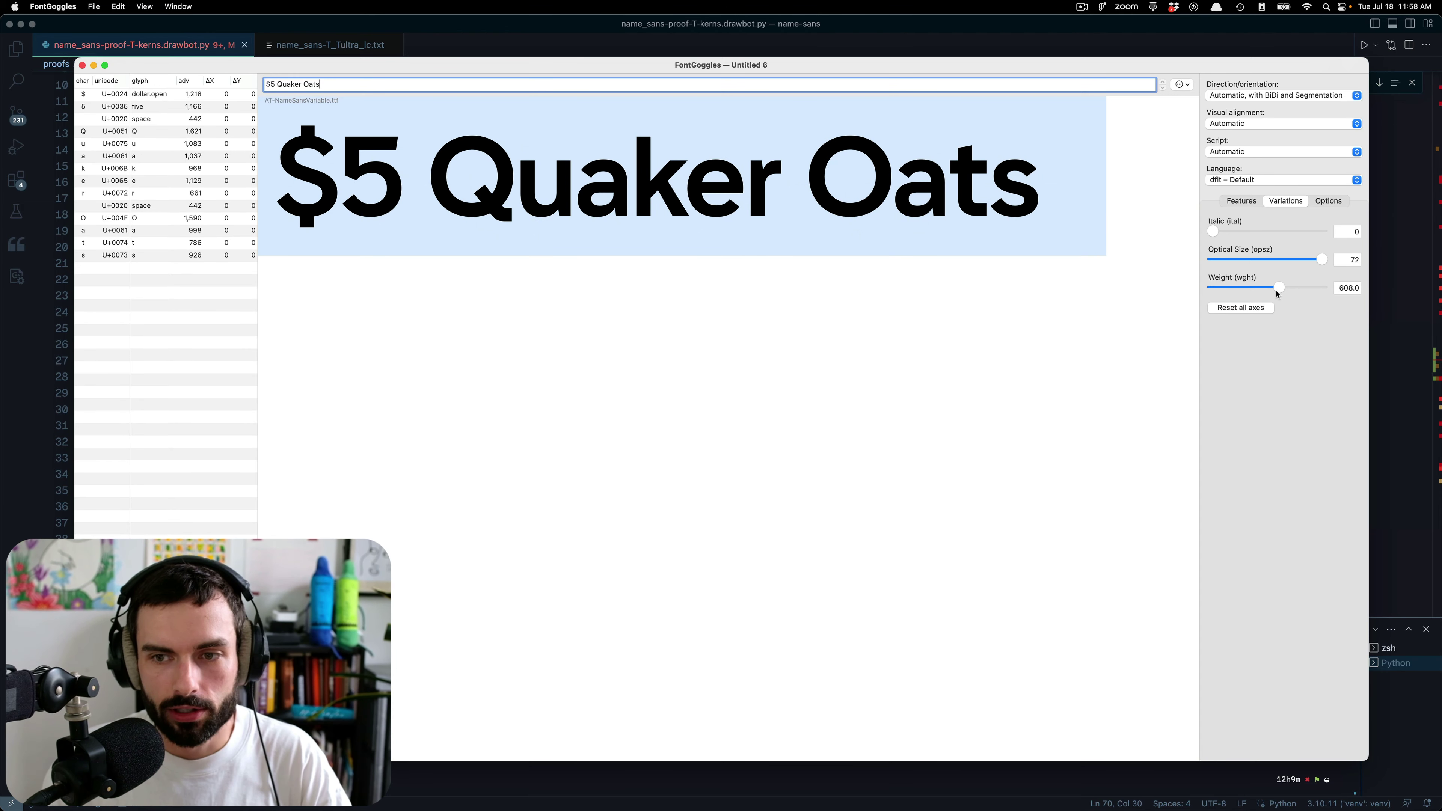
left_click_drag(1277, 292, 1326, 284)
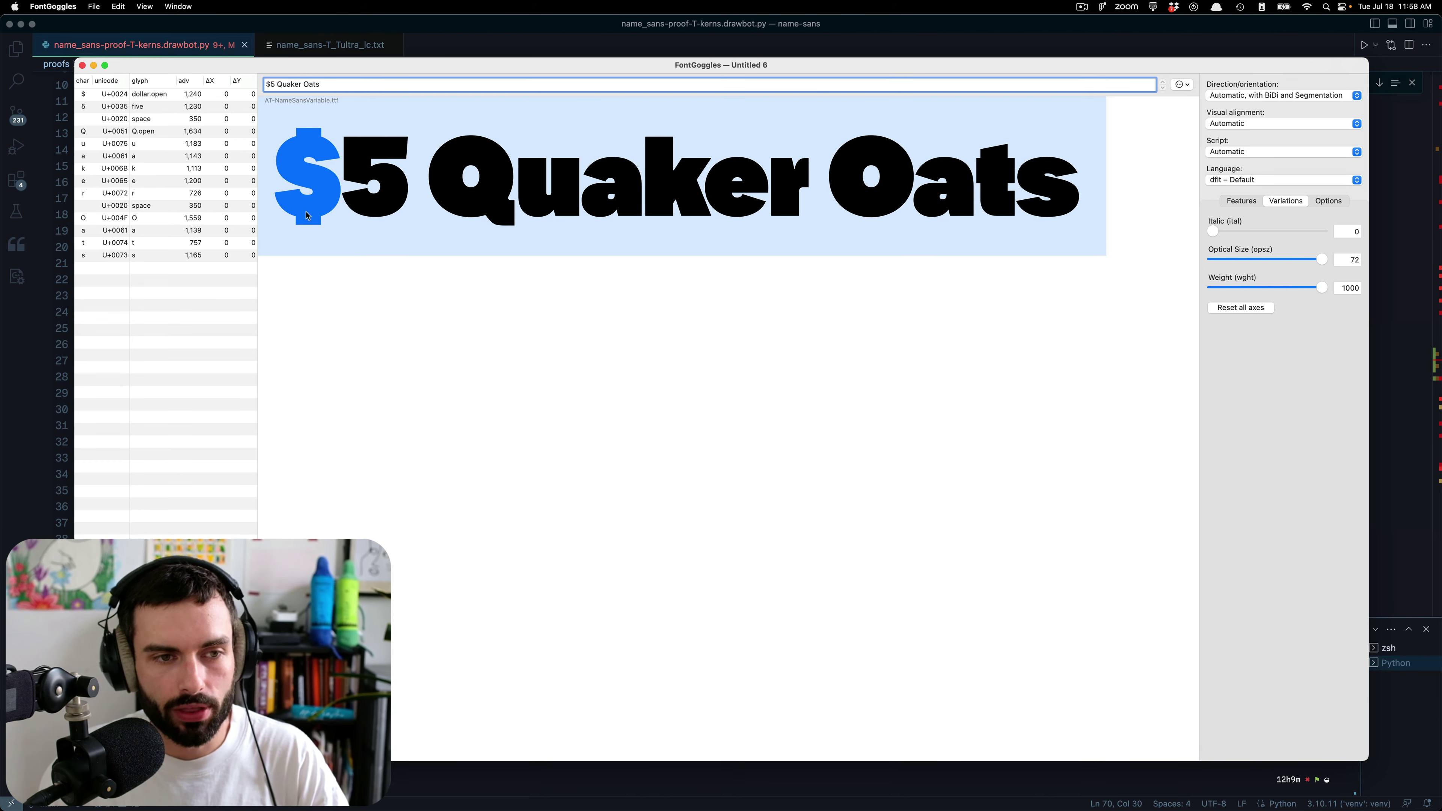
- Identify the Q glyph in the $5 Quaker Oats preview, lighten weight to about 496, then return to the script
left_click(471, 182)
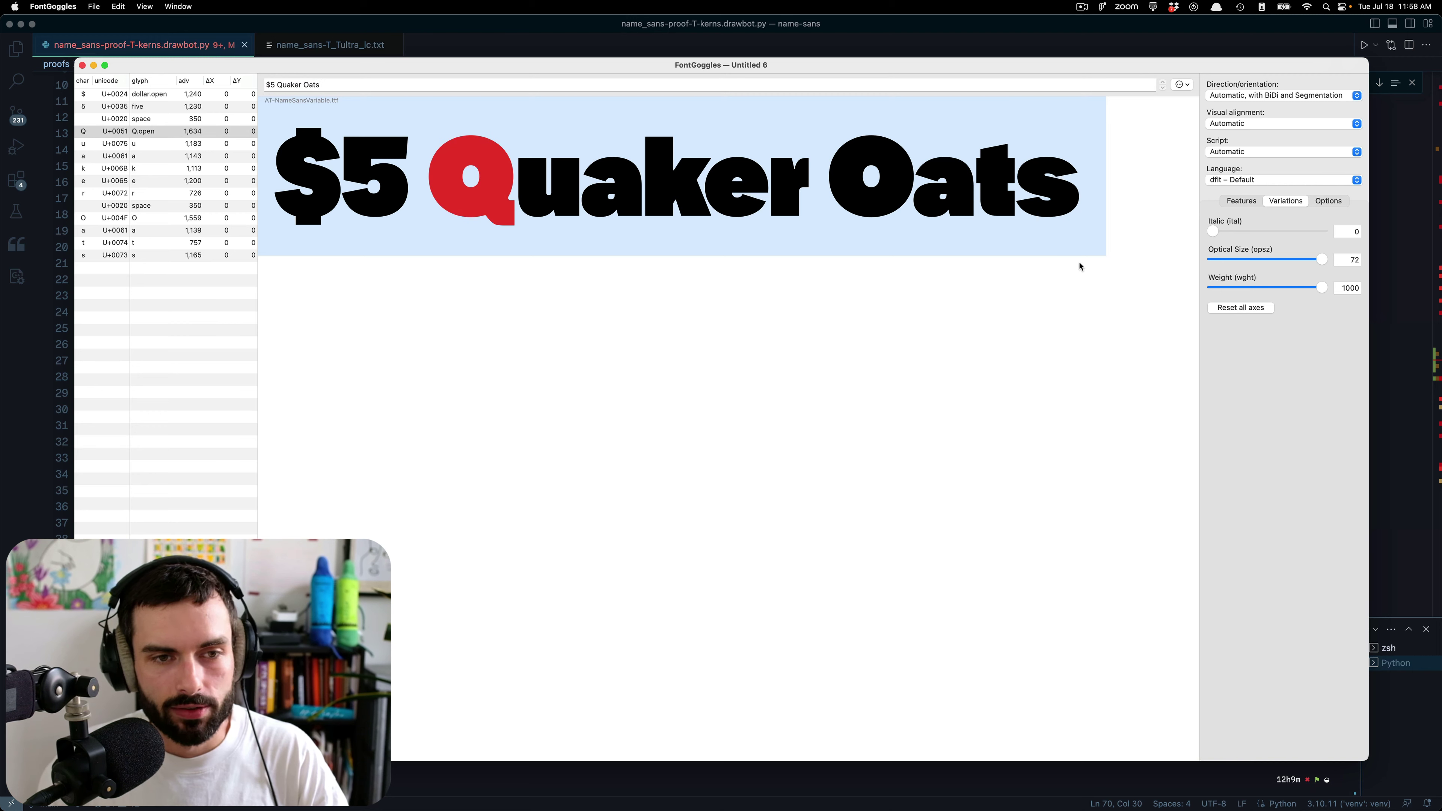
left_click_drag(1321, 288, 1238, 294)
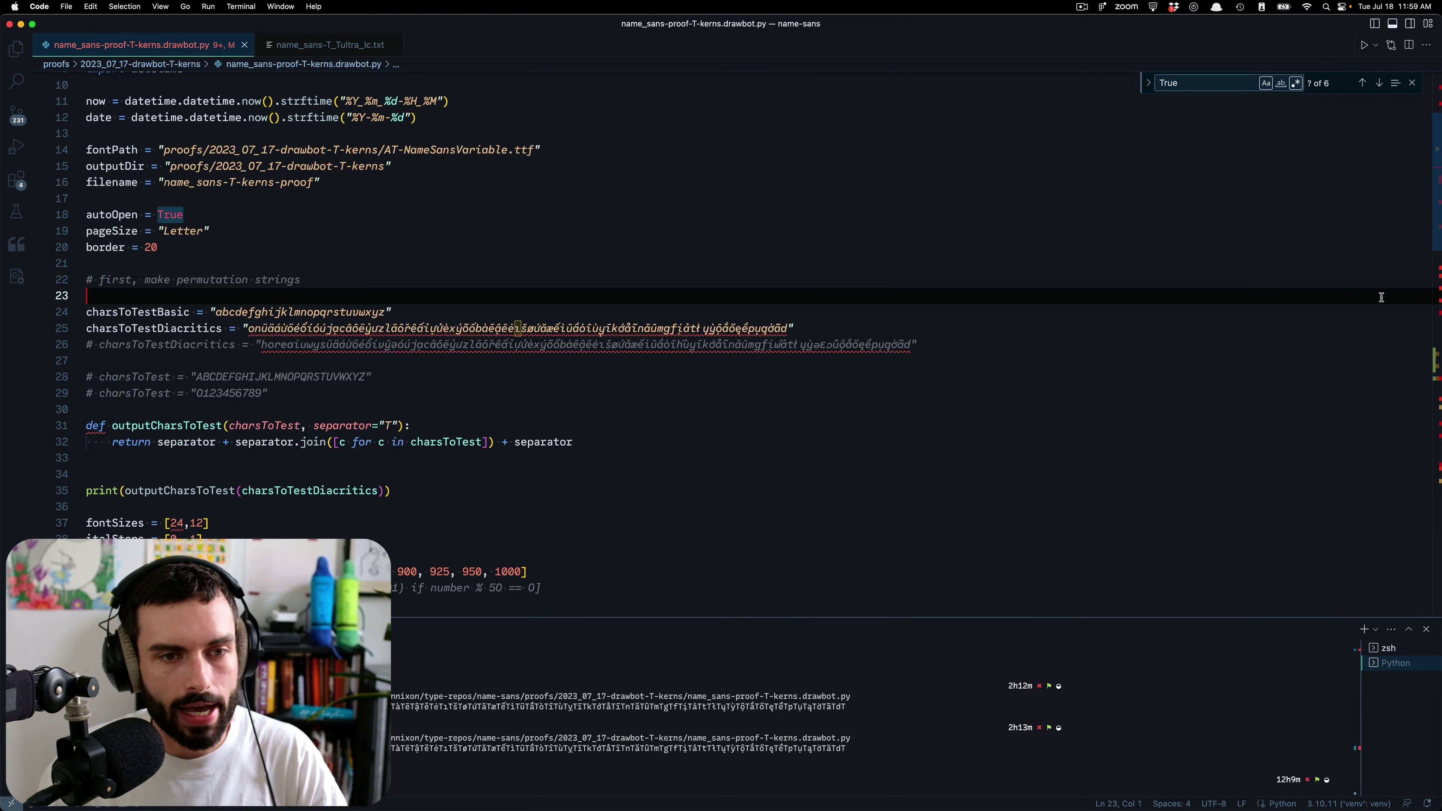
left_click(1413, 288)
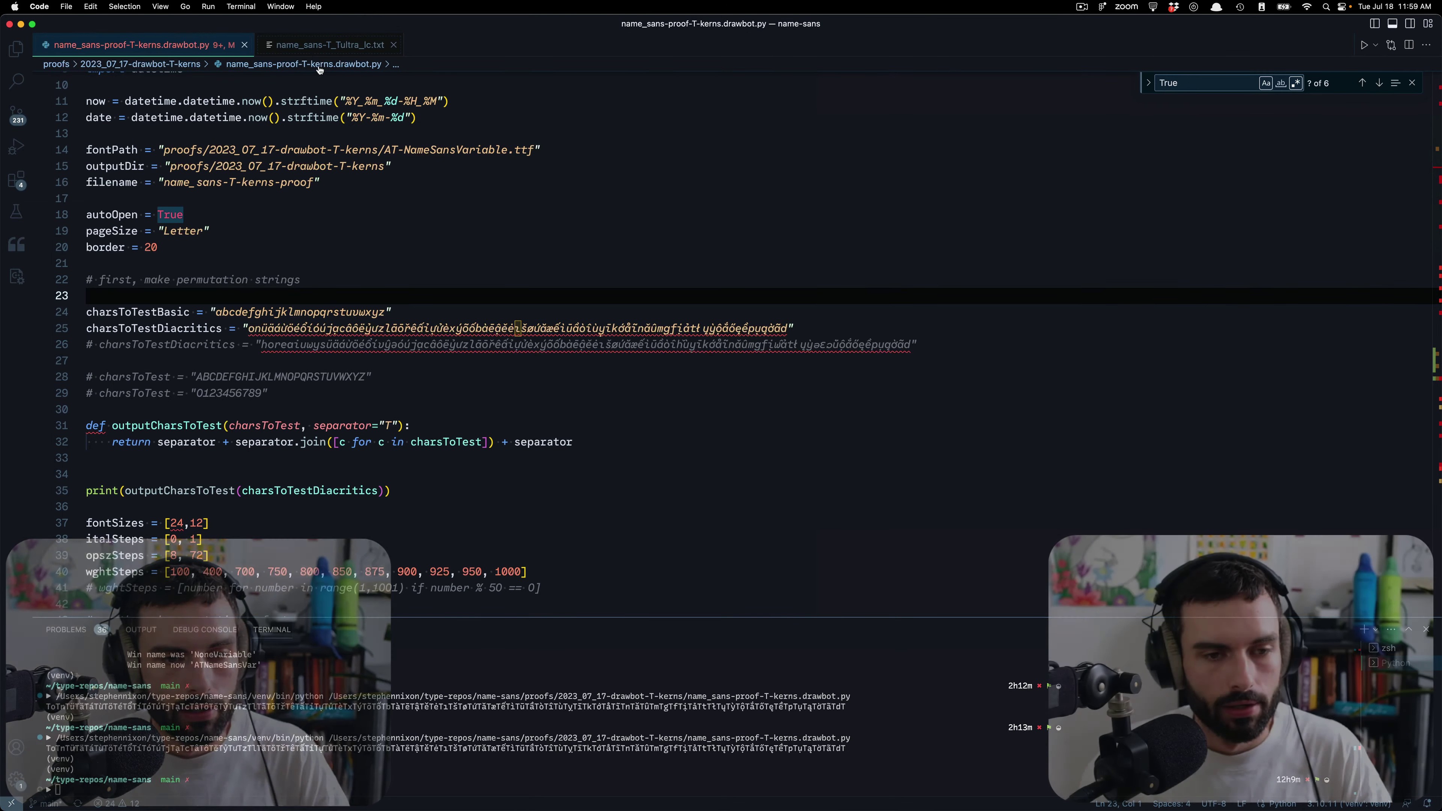
- Find and open name_mono-wght_100_900-ital_0_1.designspace by searching 'designspace' in Quick Open
key("super+Tab")
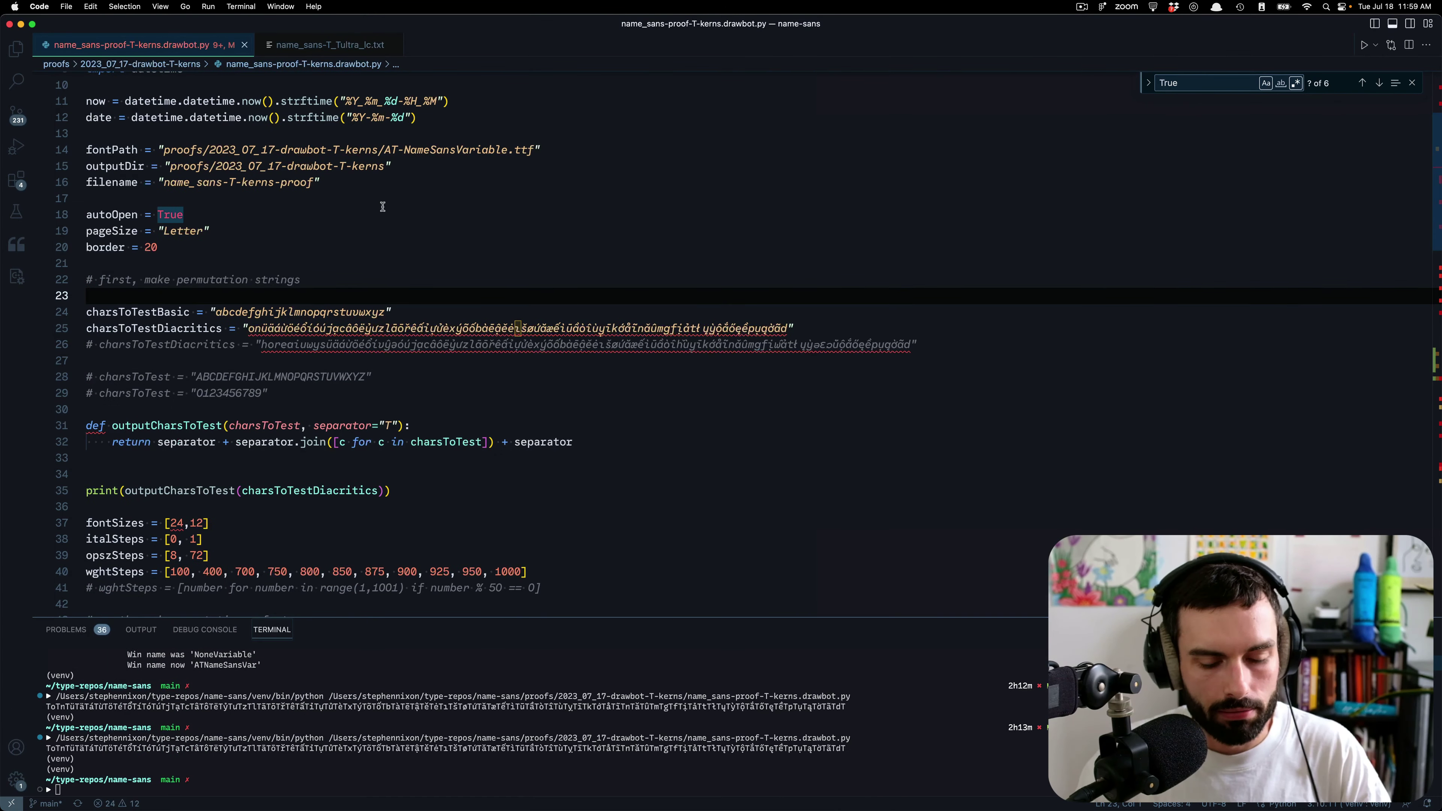
key("super+shift+p")
type("de")
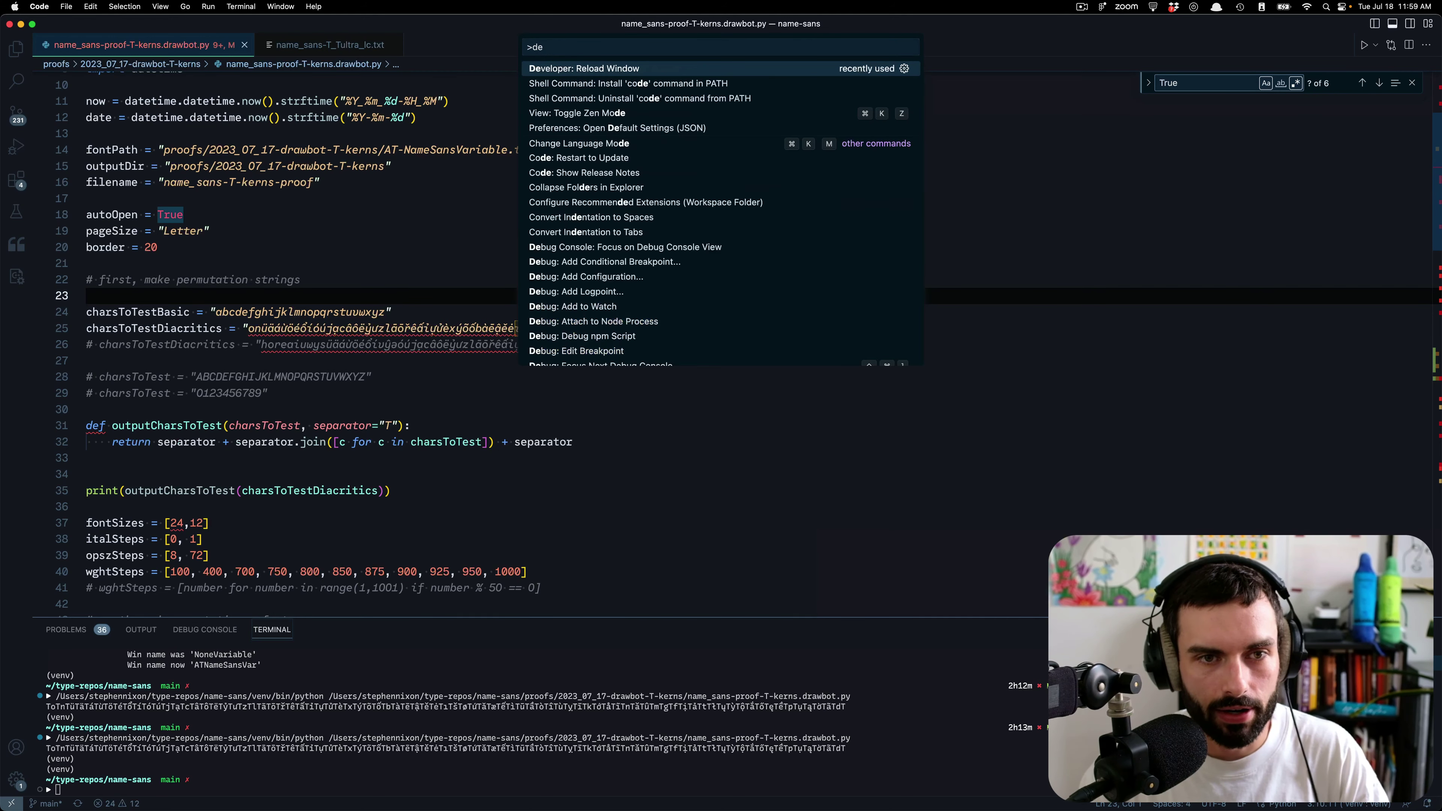
type("signspace")
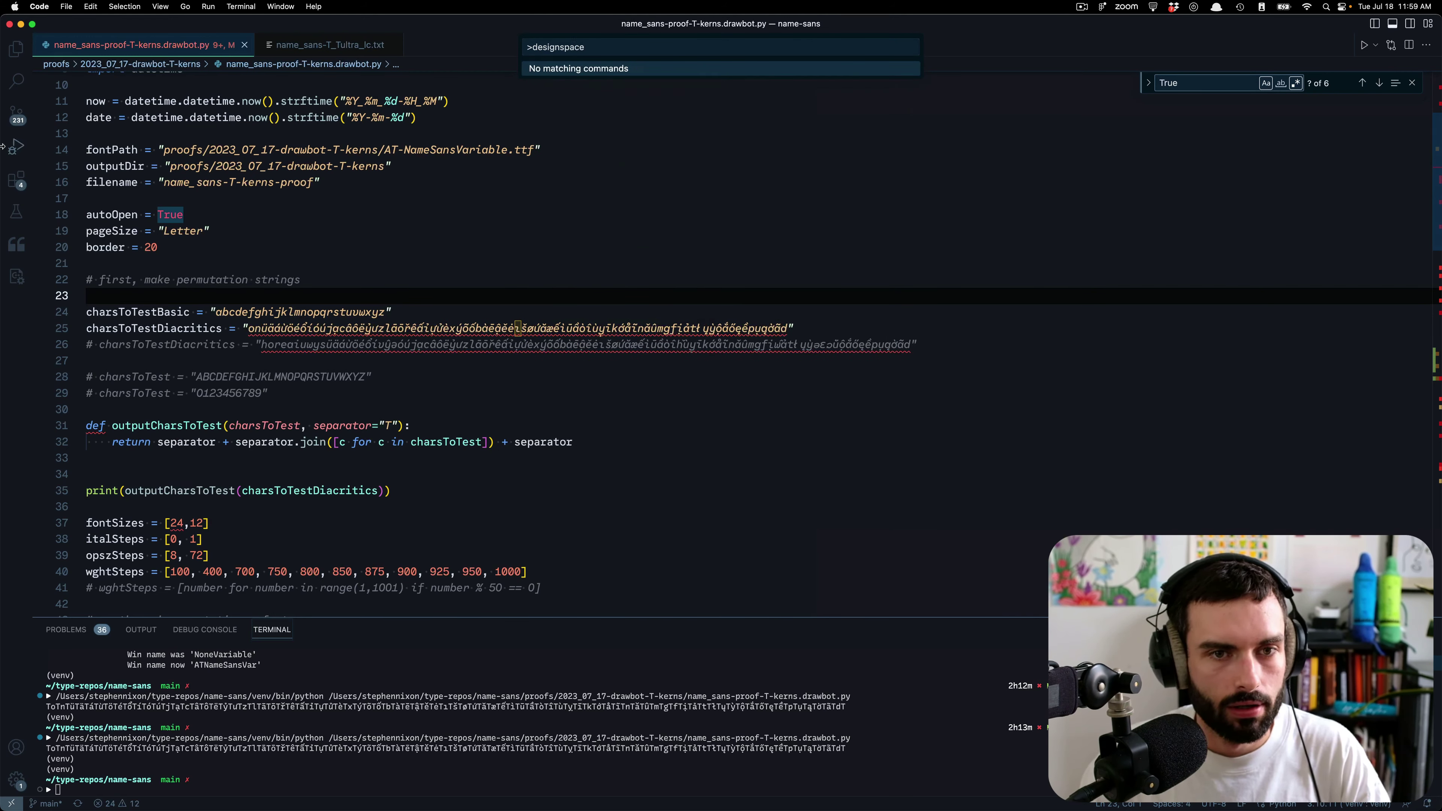
key("Escape")
key("super+p")
type("desi")
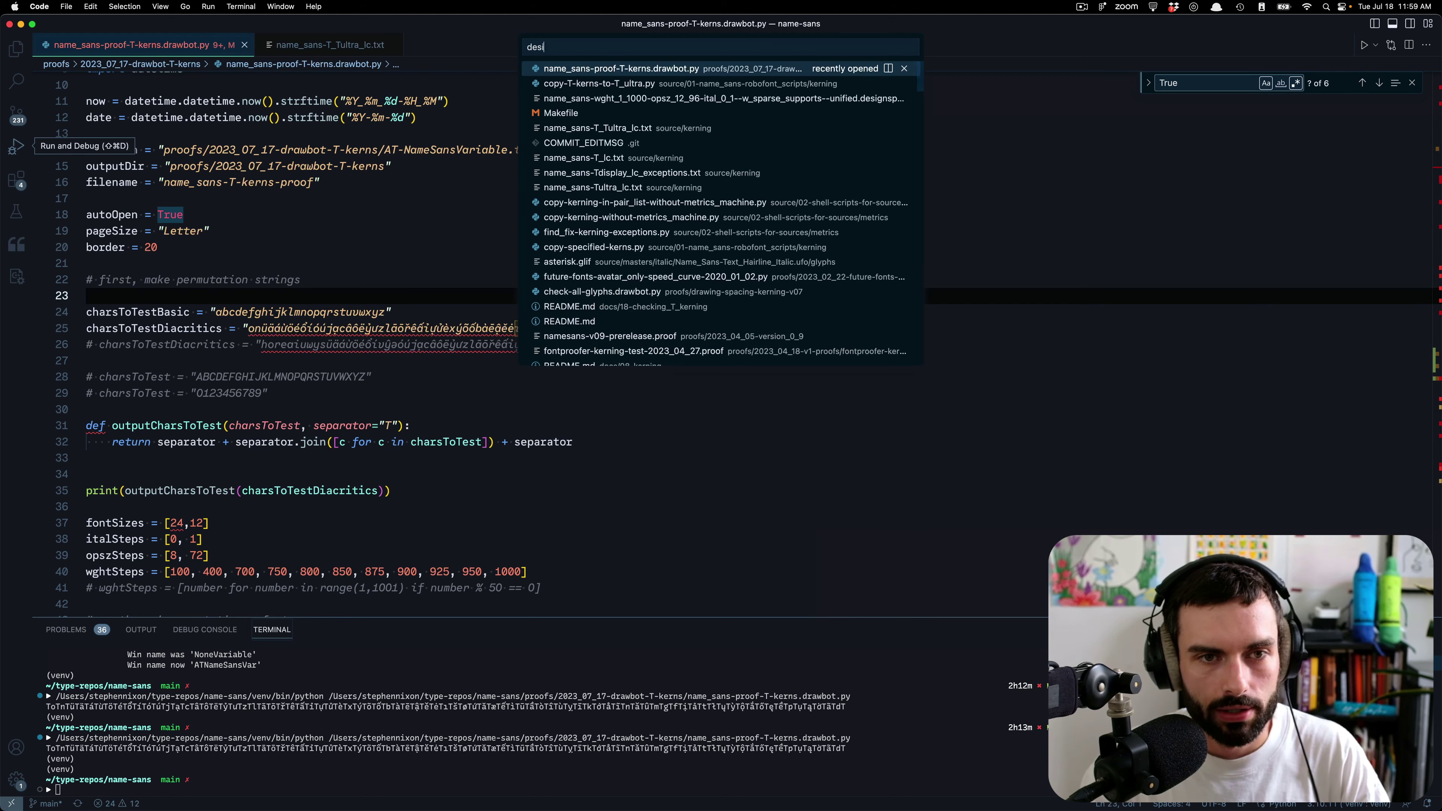
type("gnspace")
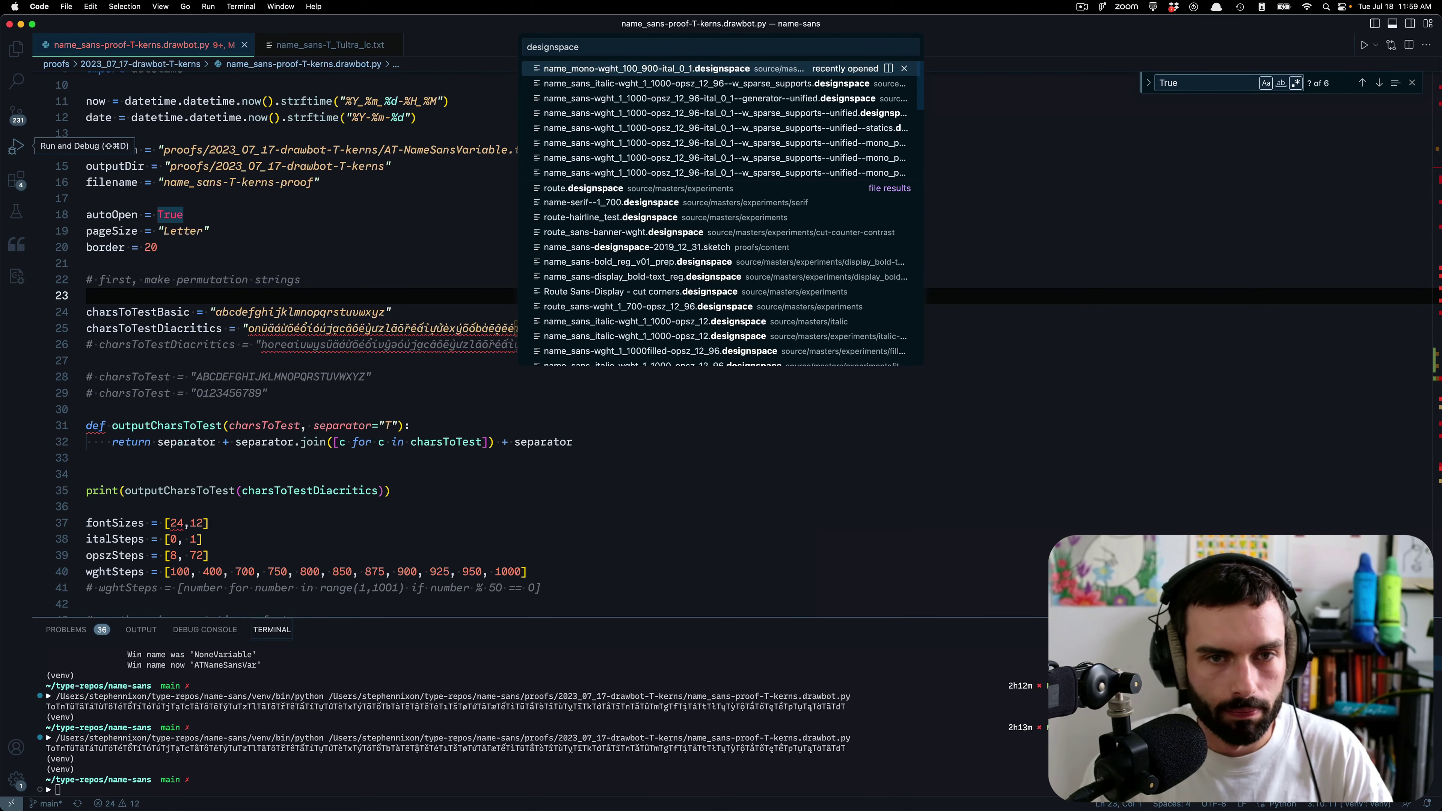
key("Return")
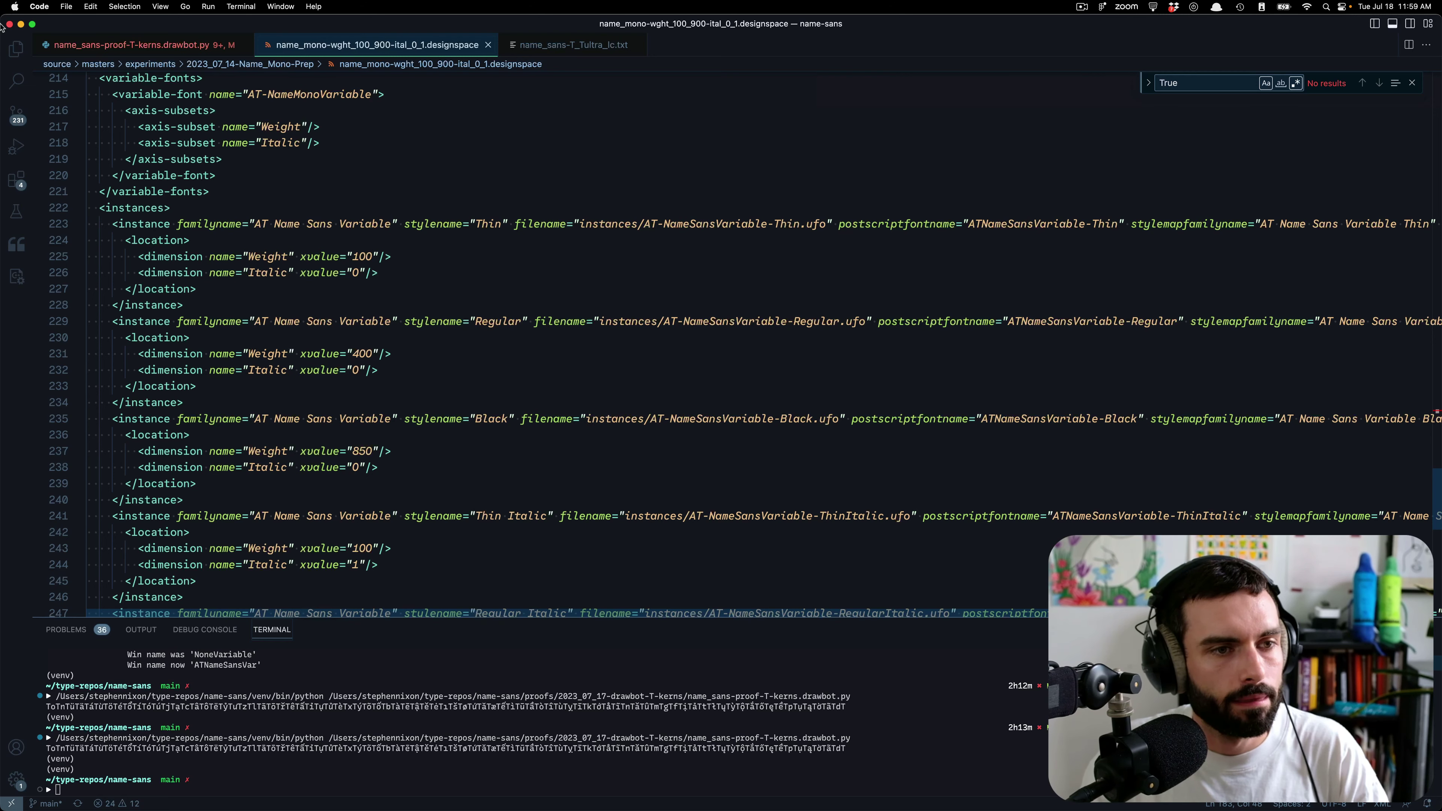
- Browse the project designspace files in Explorer and open the unified sparse-supports one
left_click(16, 50)
scroll(271, 478, "down", 5)
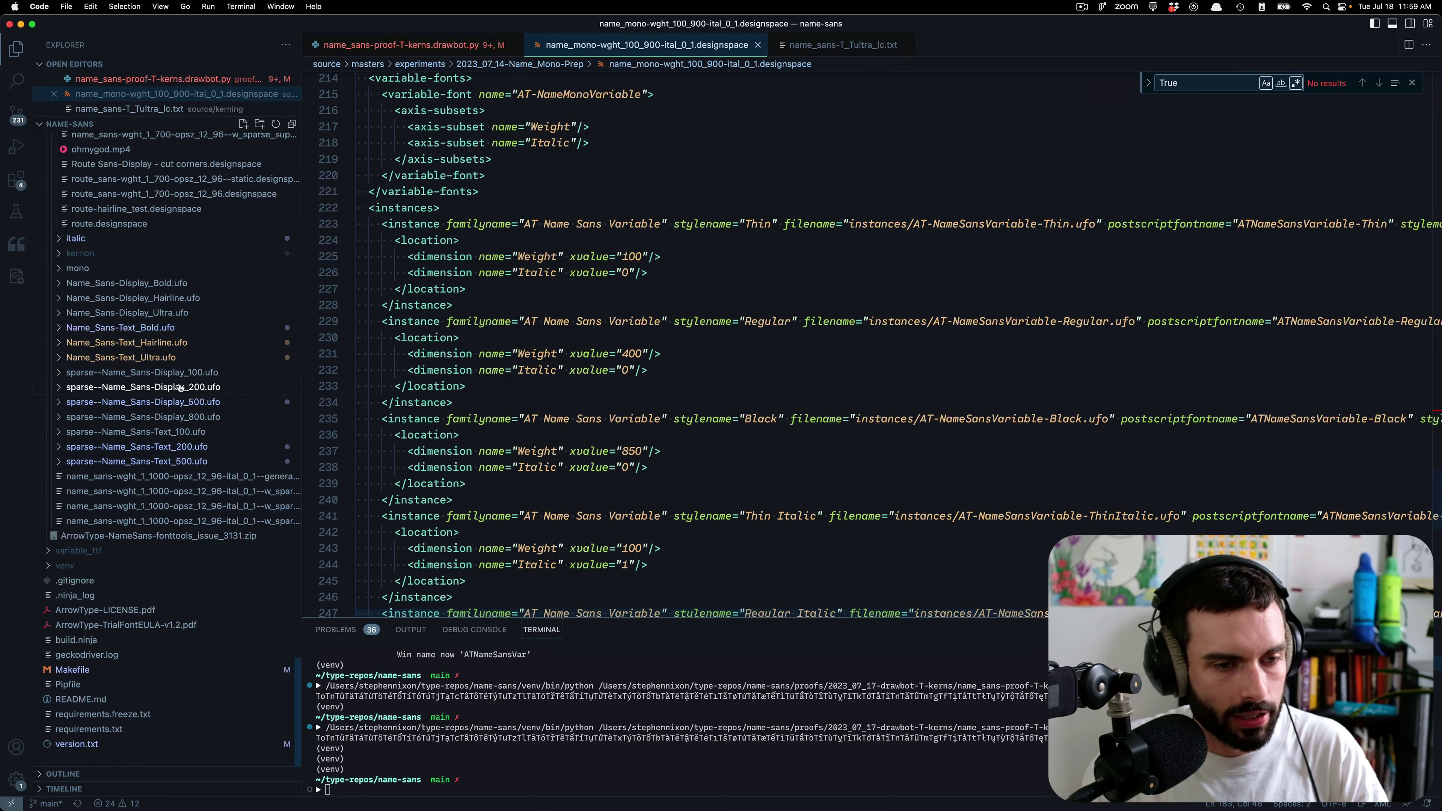
left_click(250, 492)
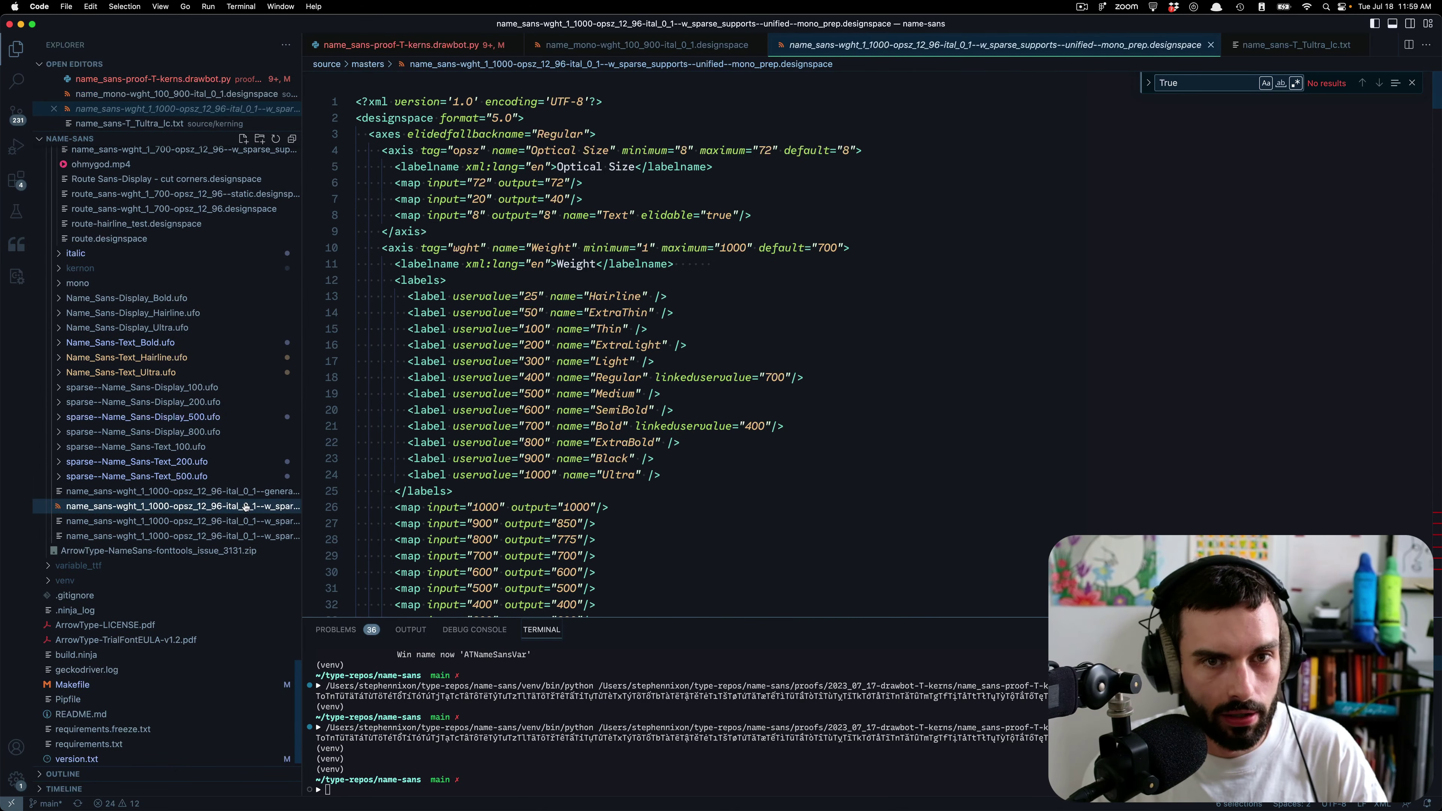
left_click(235, 521)
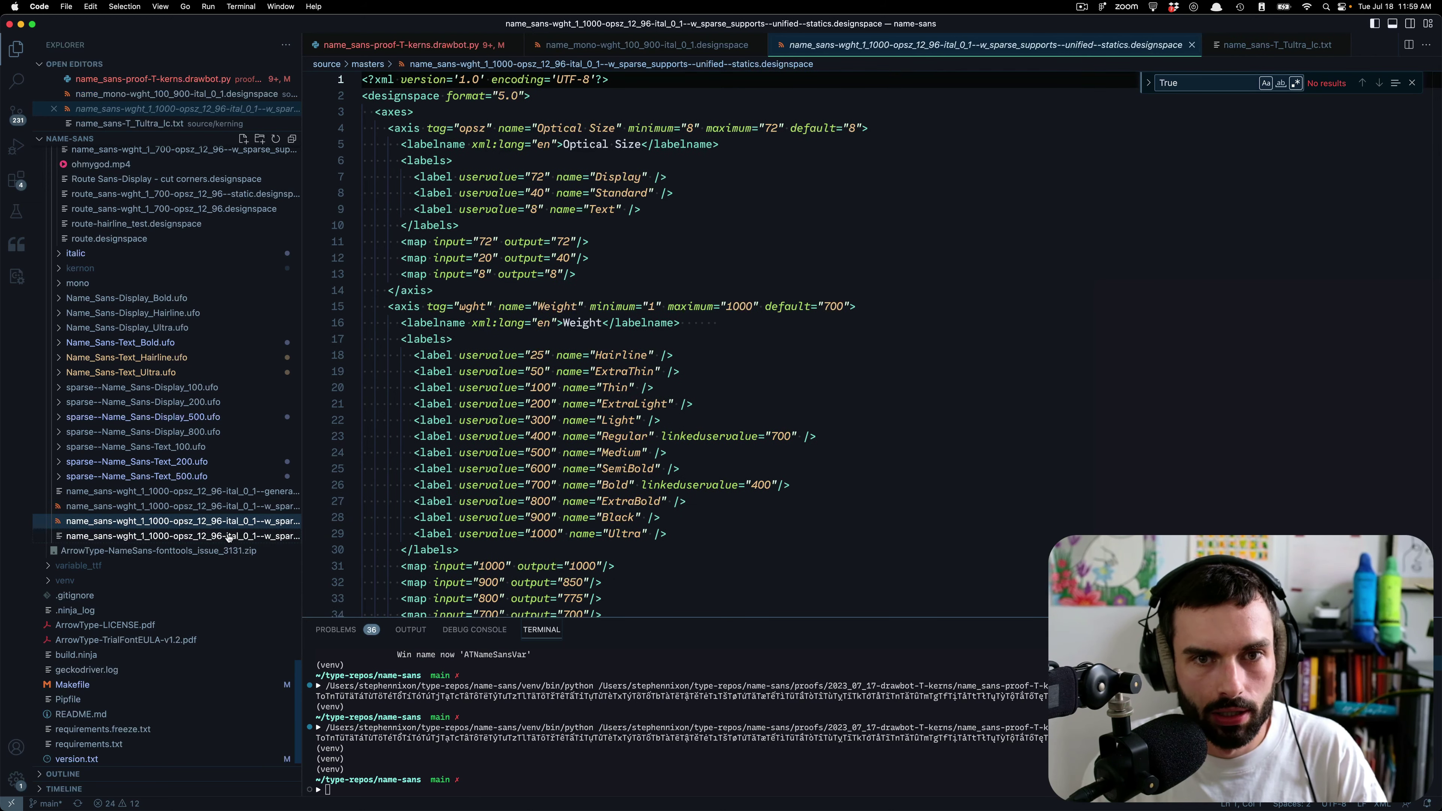
left_click(228, 536)
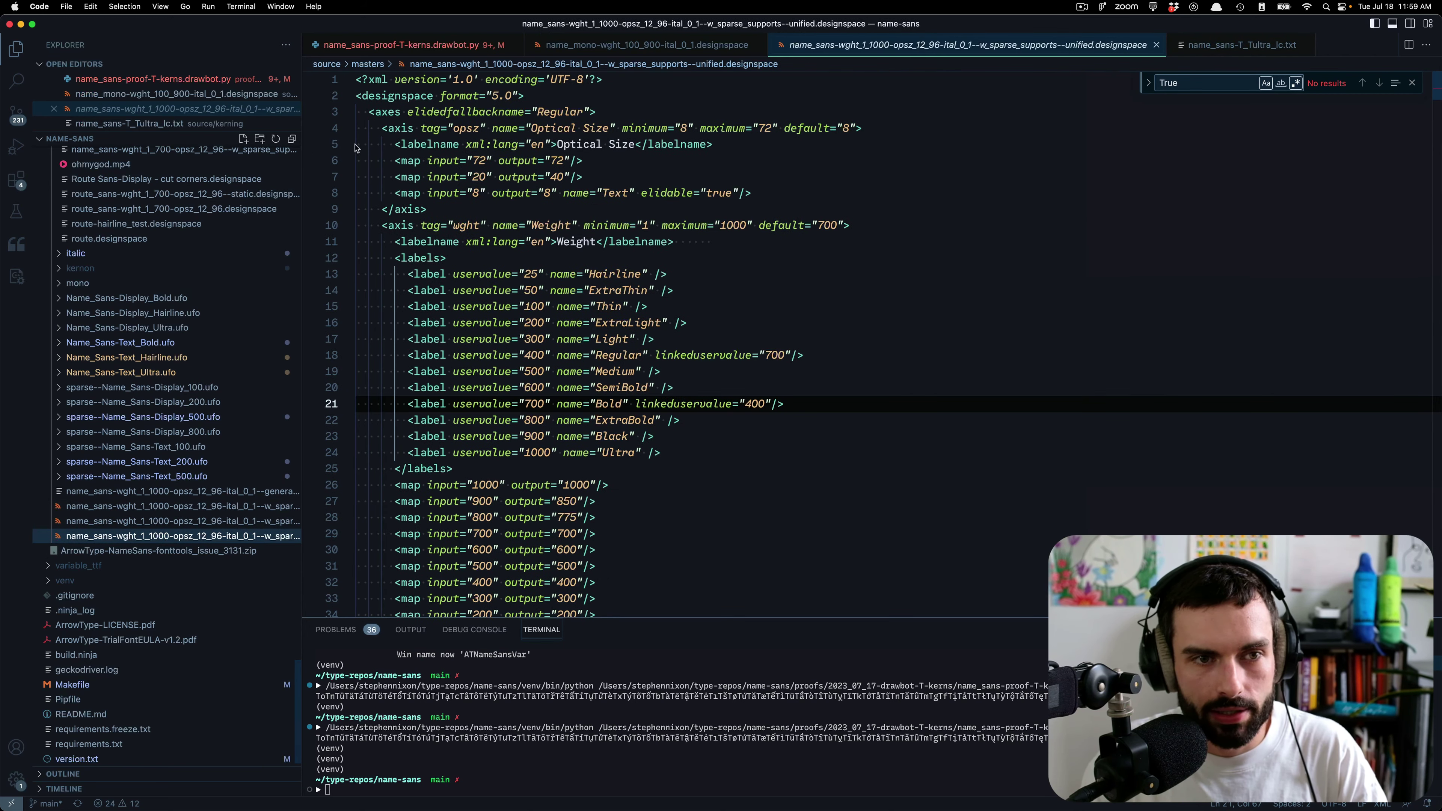
- Hide the sidebar, zoom the editor in two steps, and close the terminal panel
key("super+b")
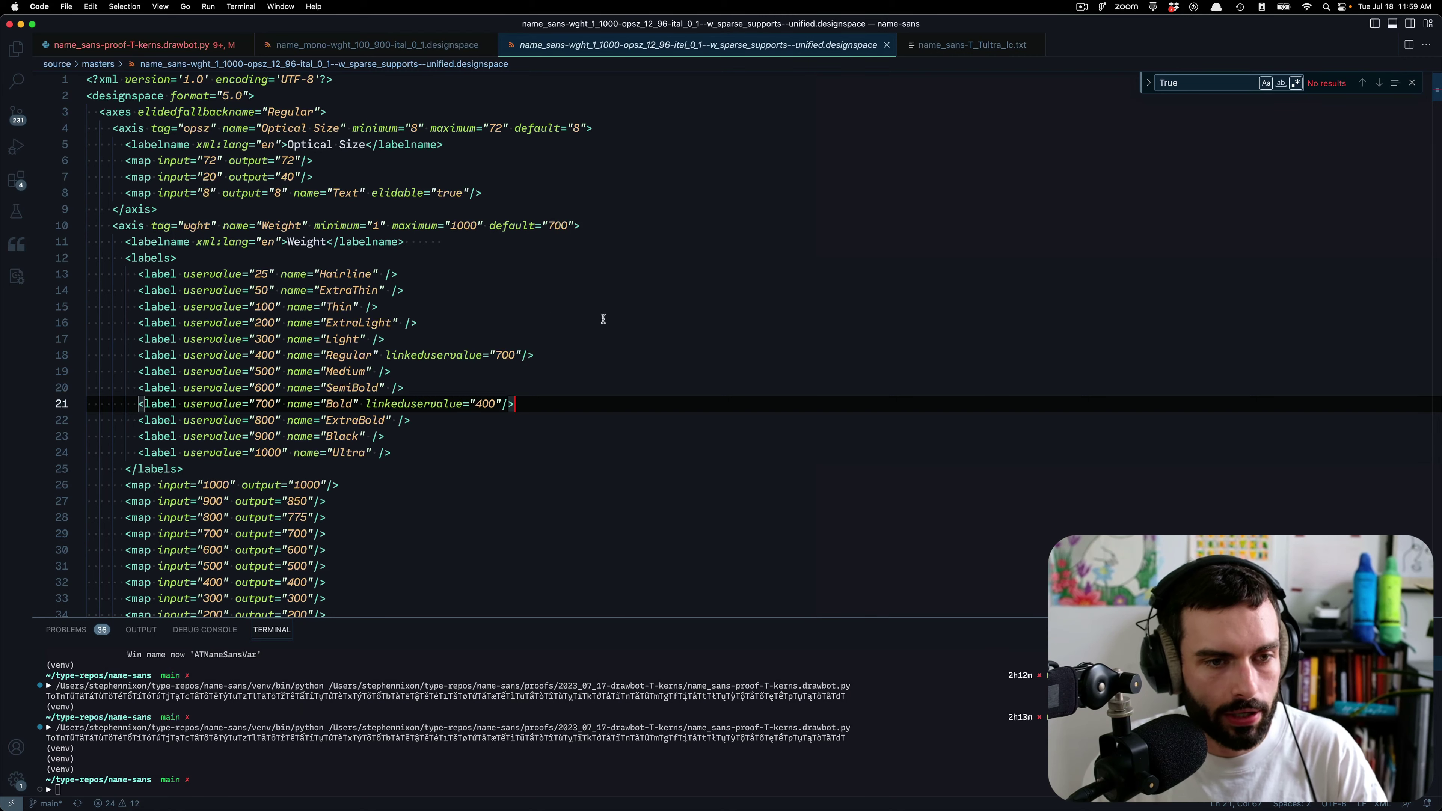
left_click(635, 320)
key("super+equal")
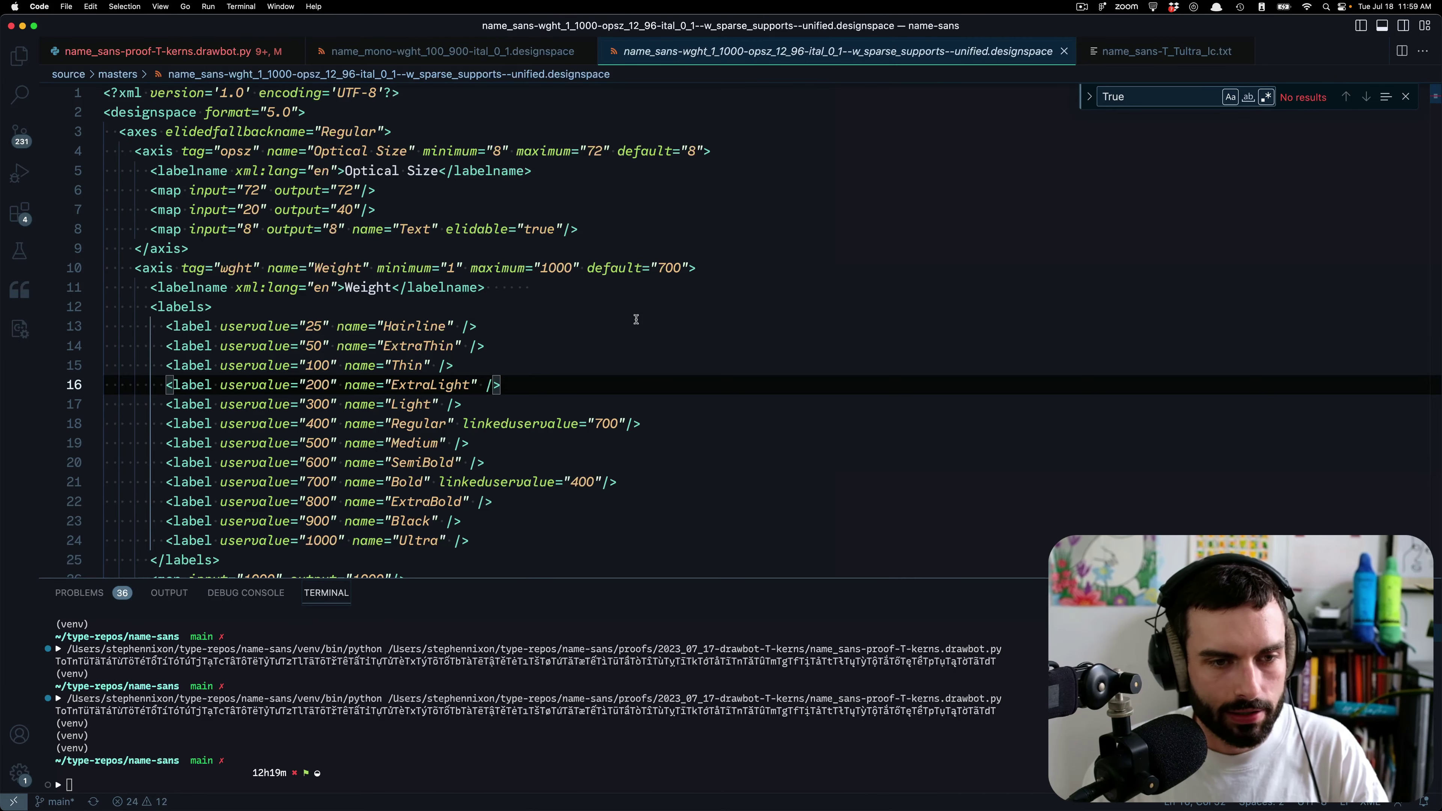
key("super+equal")
key("ctrl+grave")
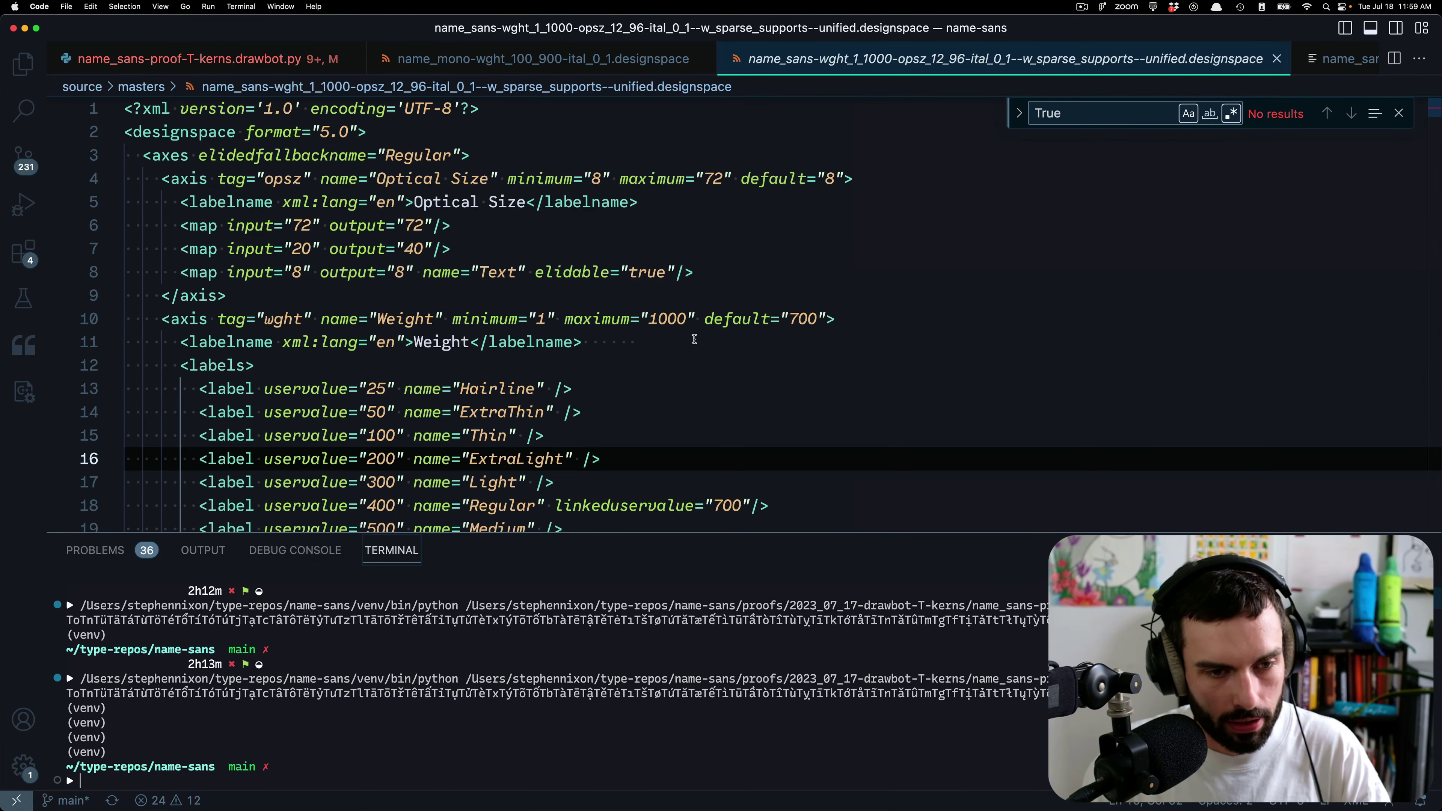
key("ctrl+grave")
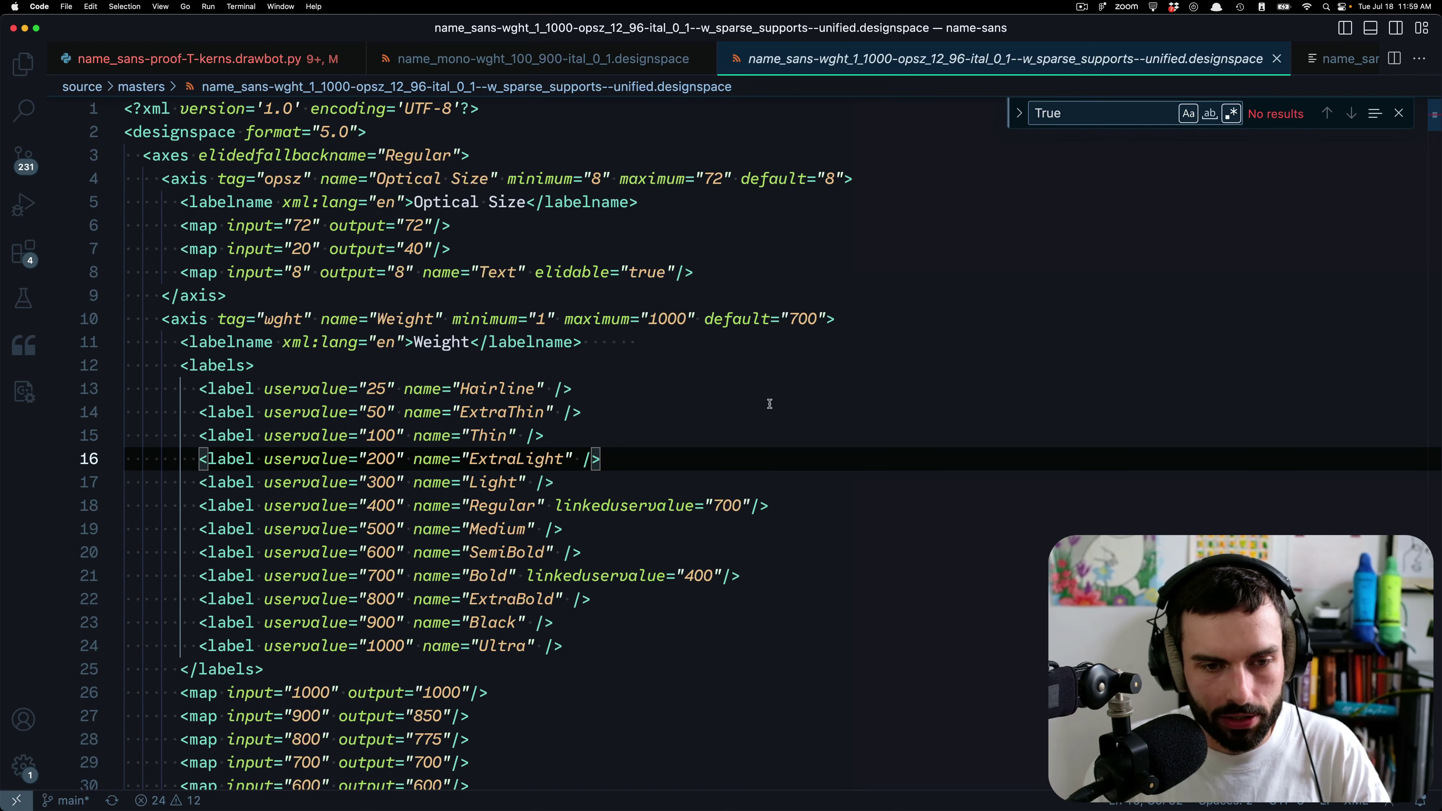
- Scroll through the designspace's weight labels, axis maps and substitution rules
left_click(1062, 335)
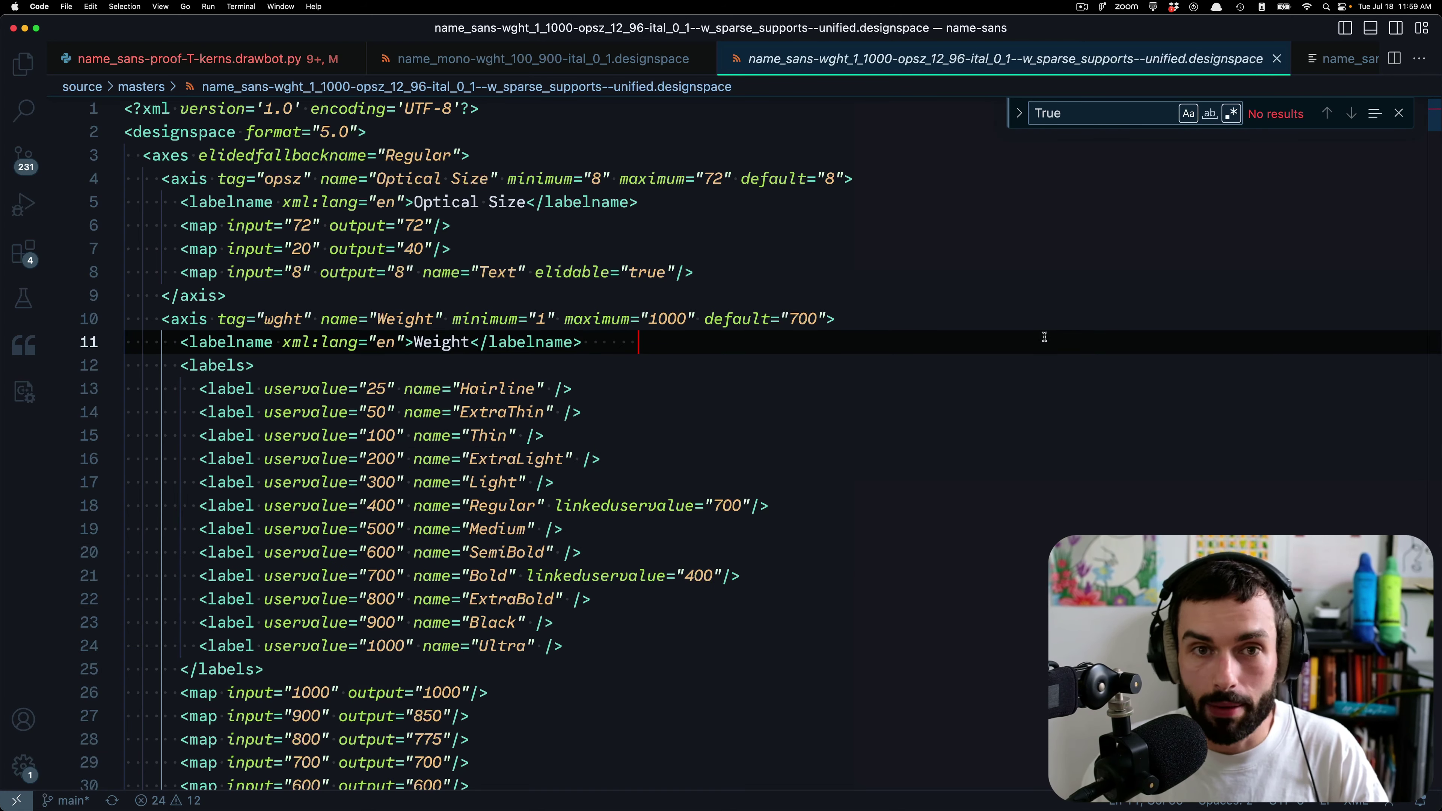
scroll(830, 287, "down", 3)
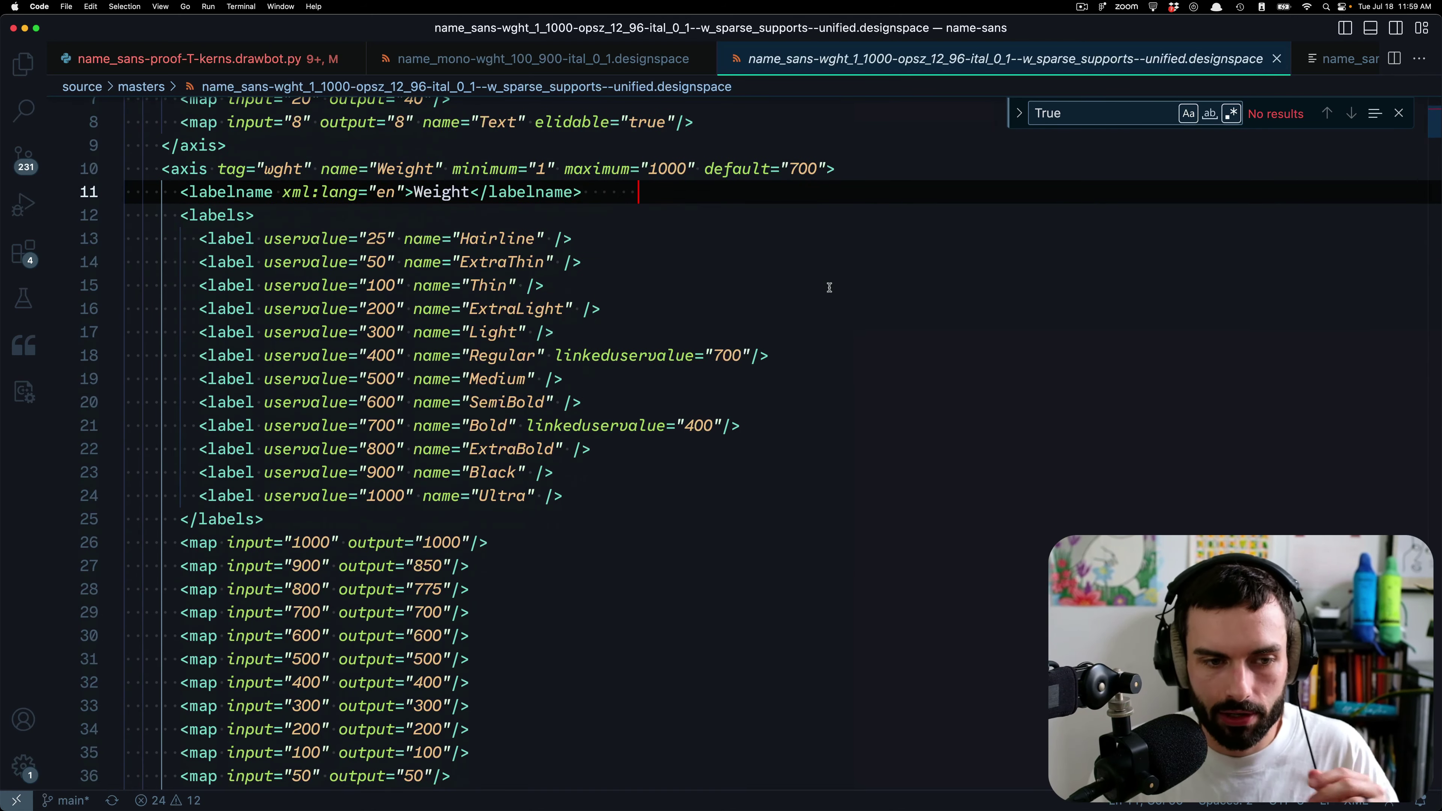
scroll(766, 281, "down", 4)
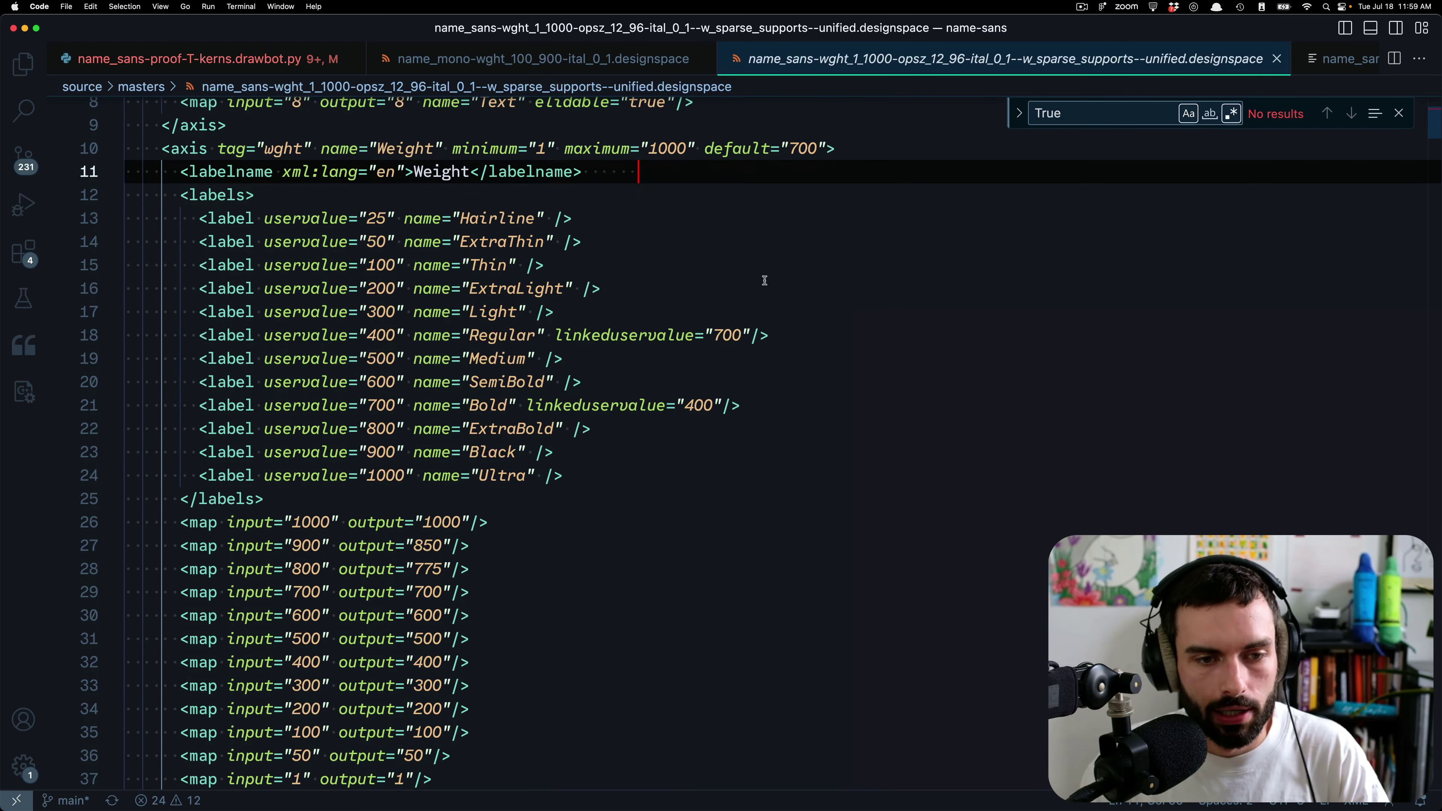
scroll(767, 282, "down", 1)
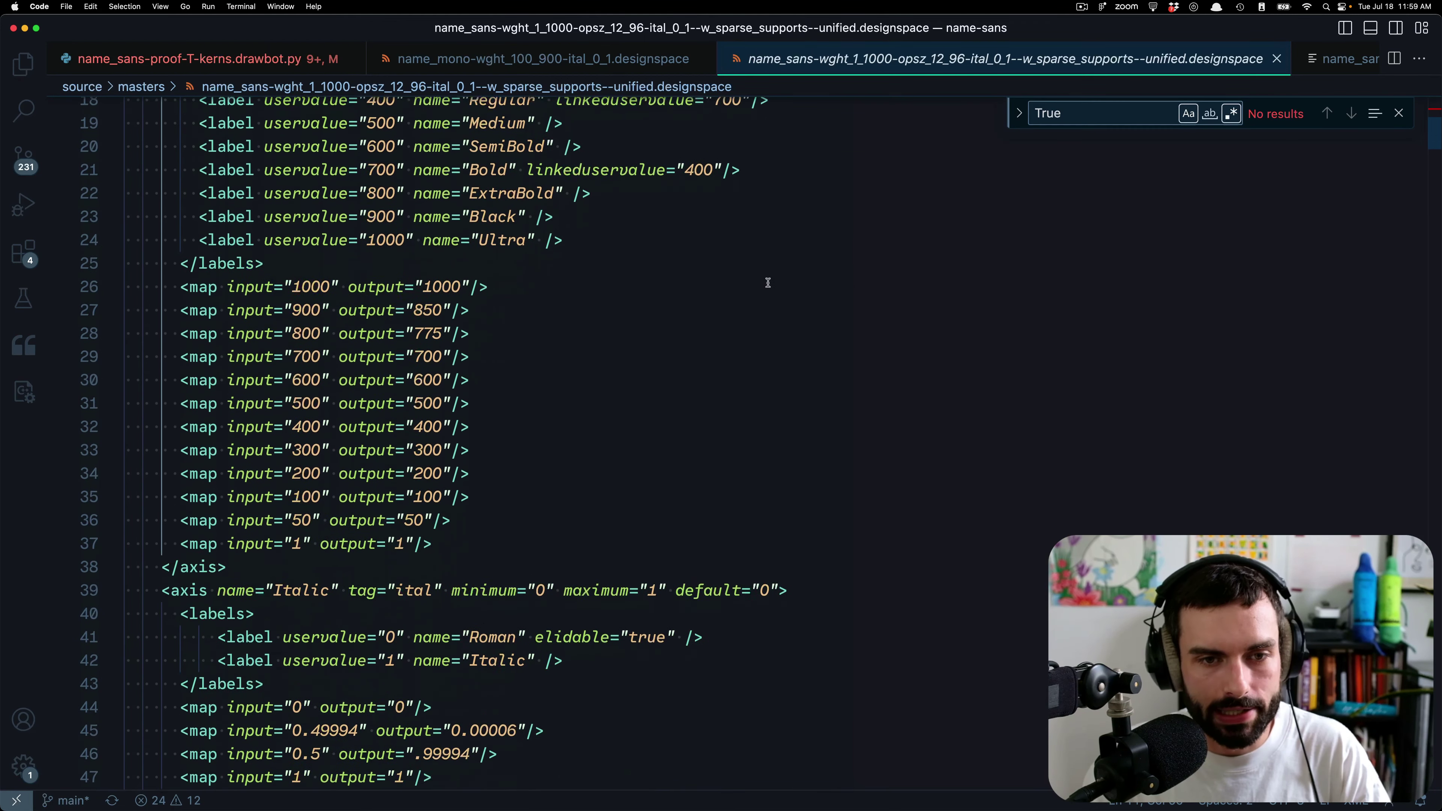
scroll(767, 282, "down", 10)
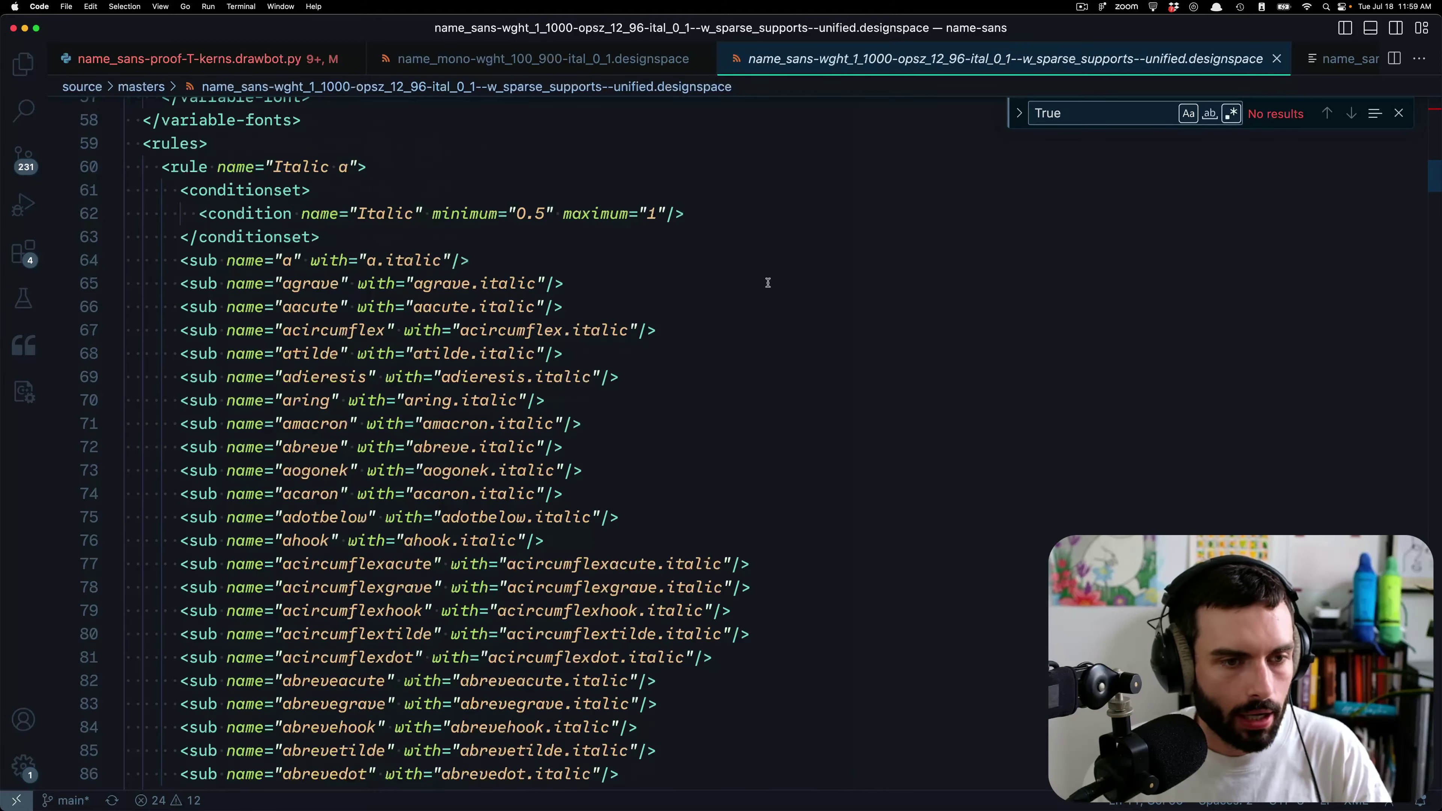
scroll(765, 282, "up", 3)
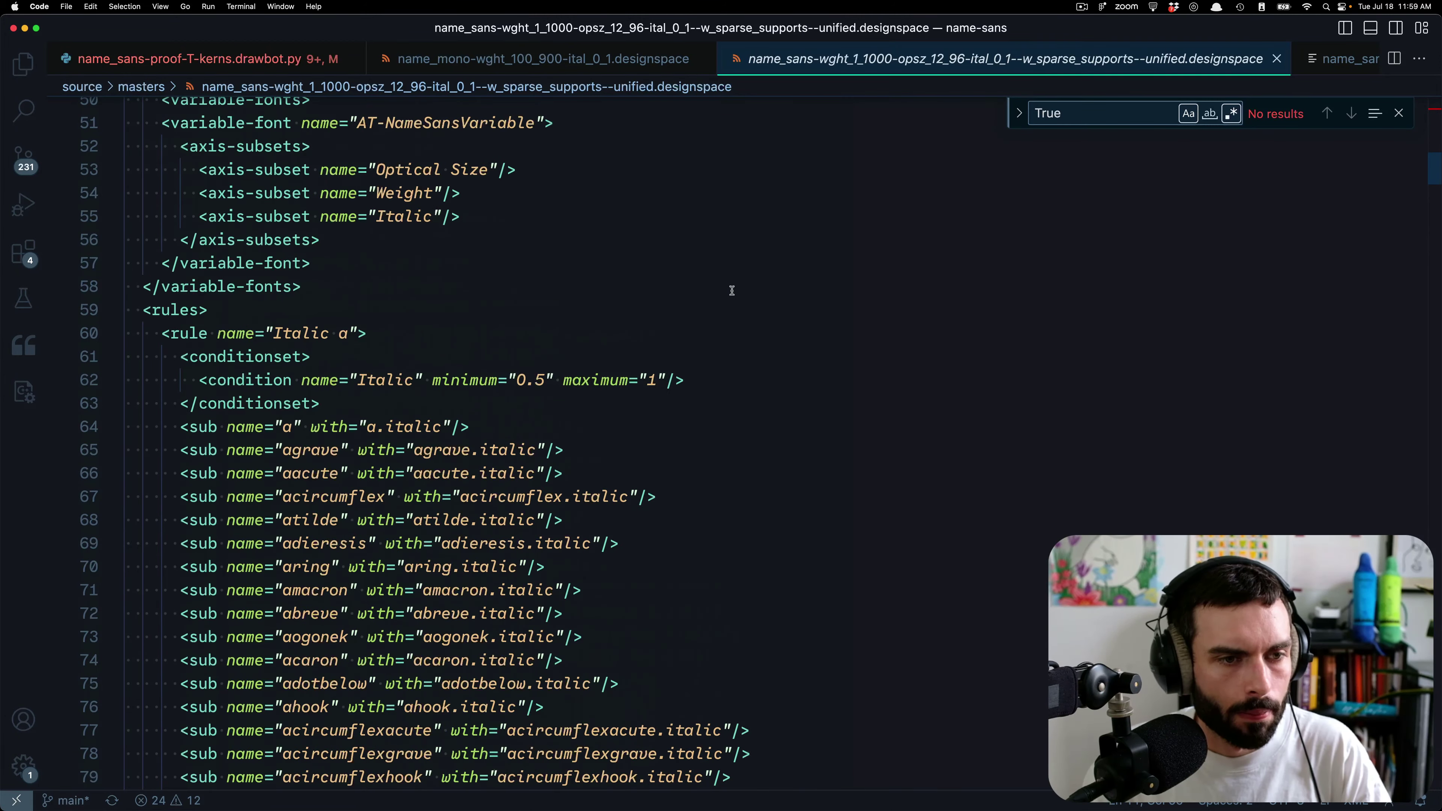
scroll(738, 287, "down", 20)
- Search for Q.open, select the Open Rounds rule block, and zoom the editor in two steps
key("super+f")
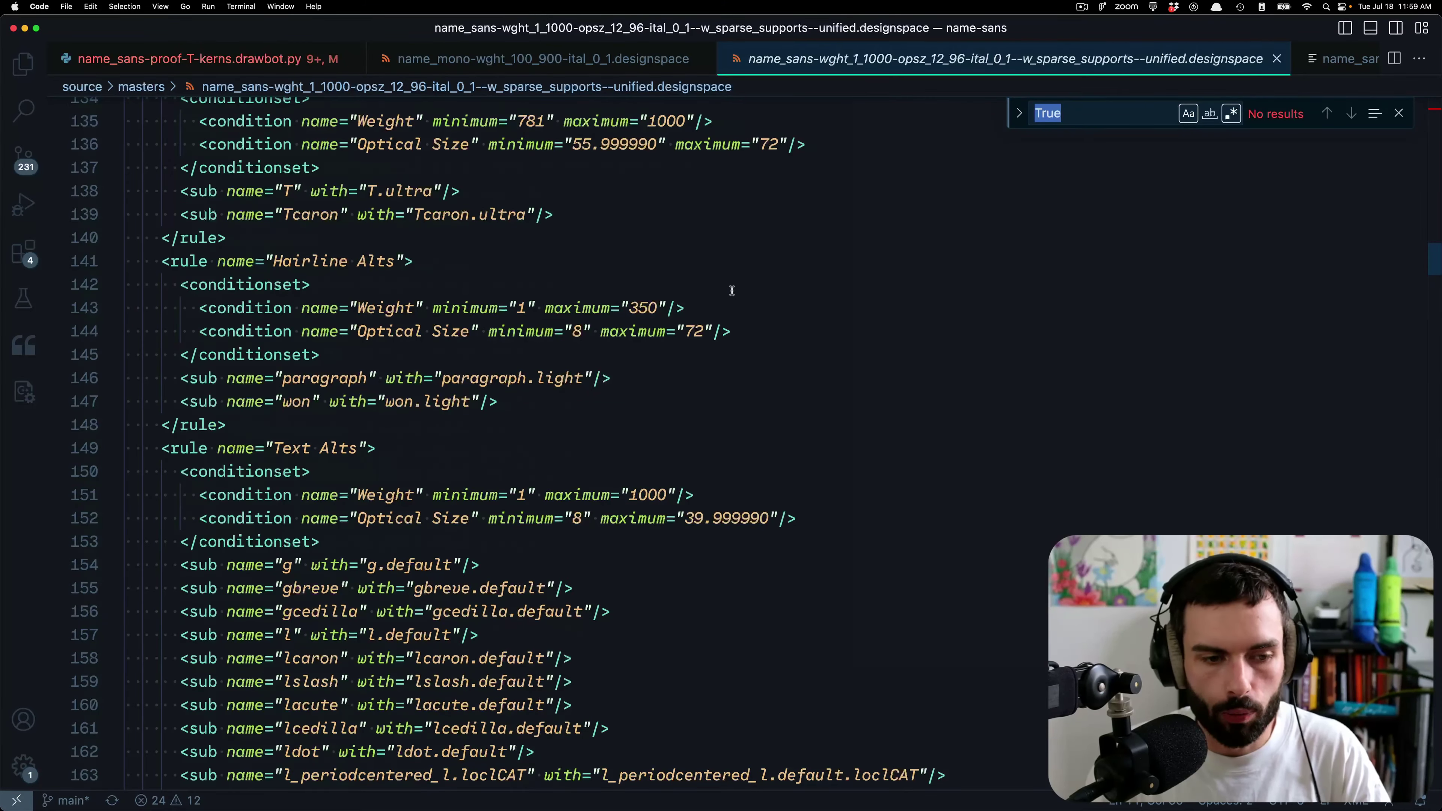
type("Q.open")
scroll(501, 321, "down", 2)
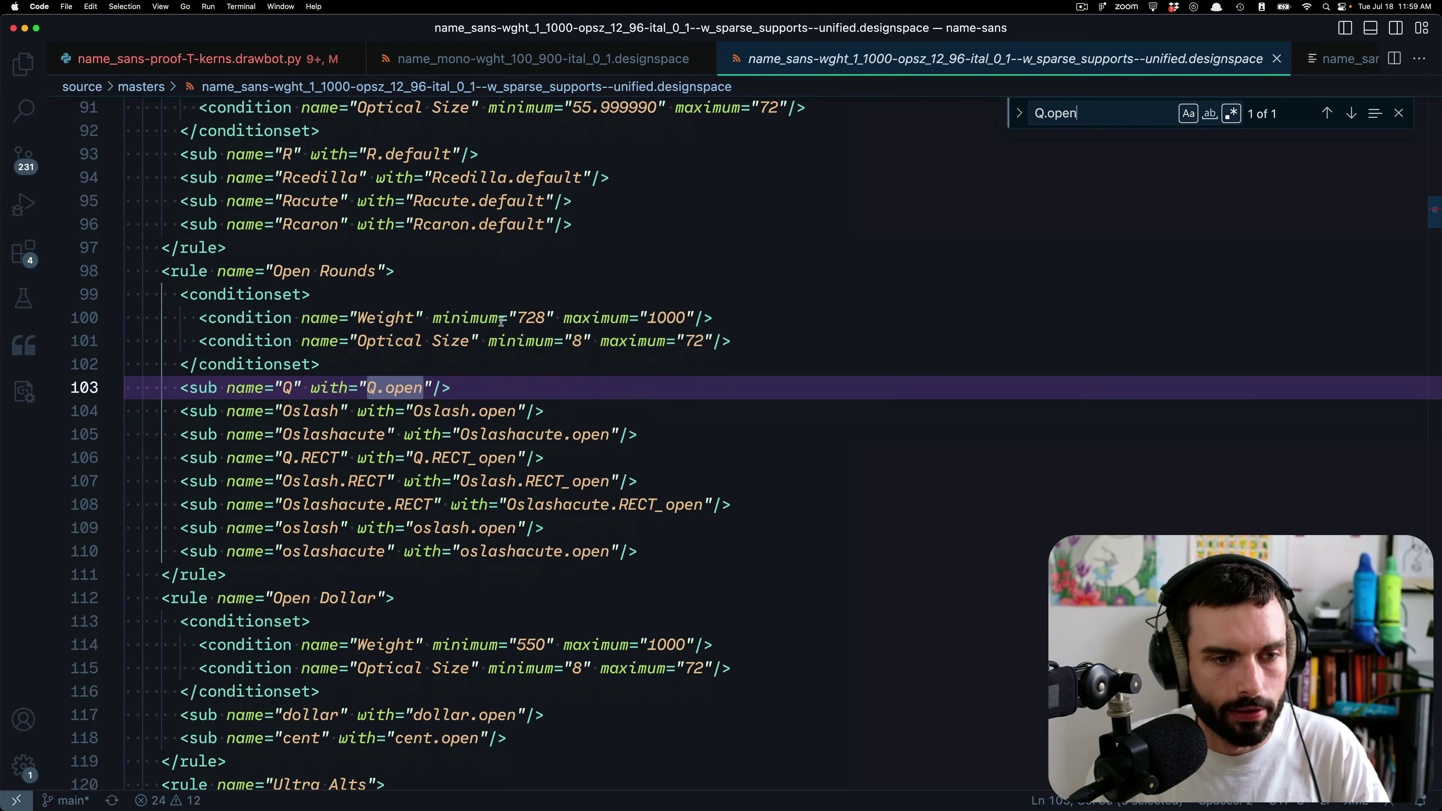
left_click_drag(251, 564, 162, 269)
left_click(414, 281)
key("super+equal")
key("super+equal")
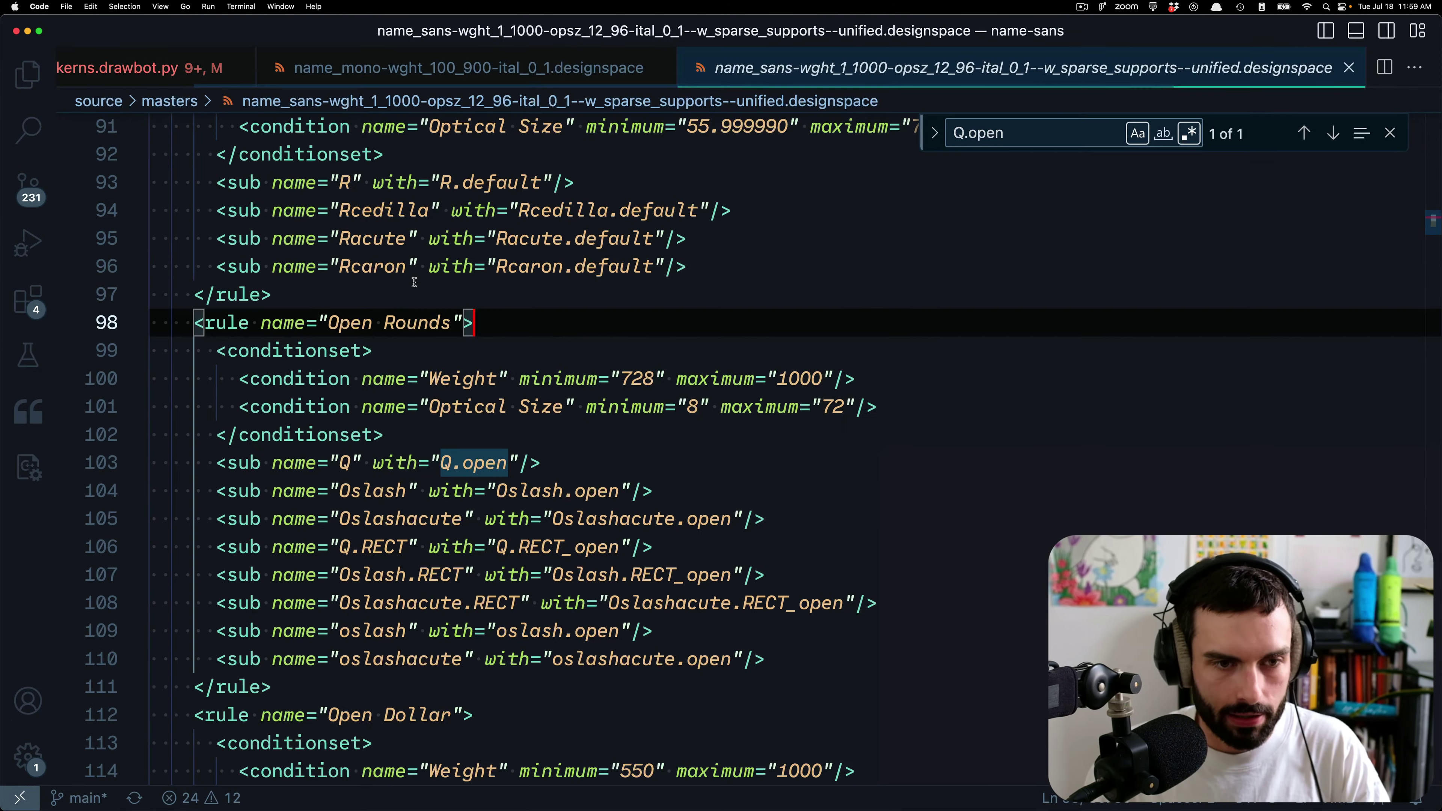
key("super+equal")
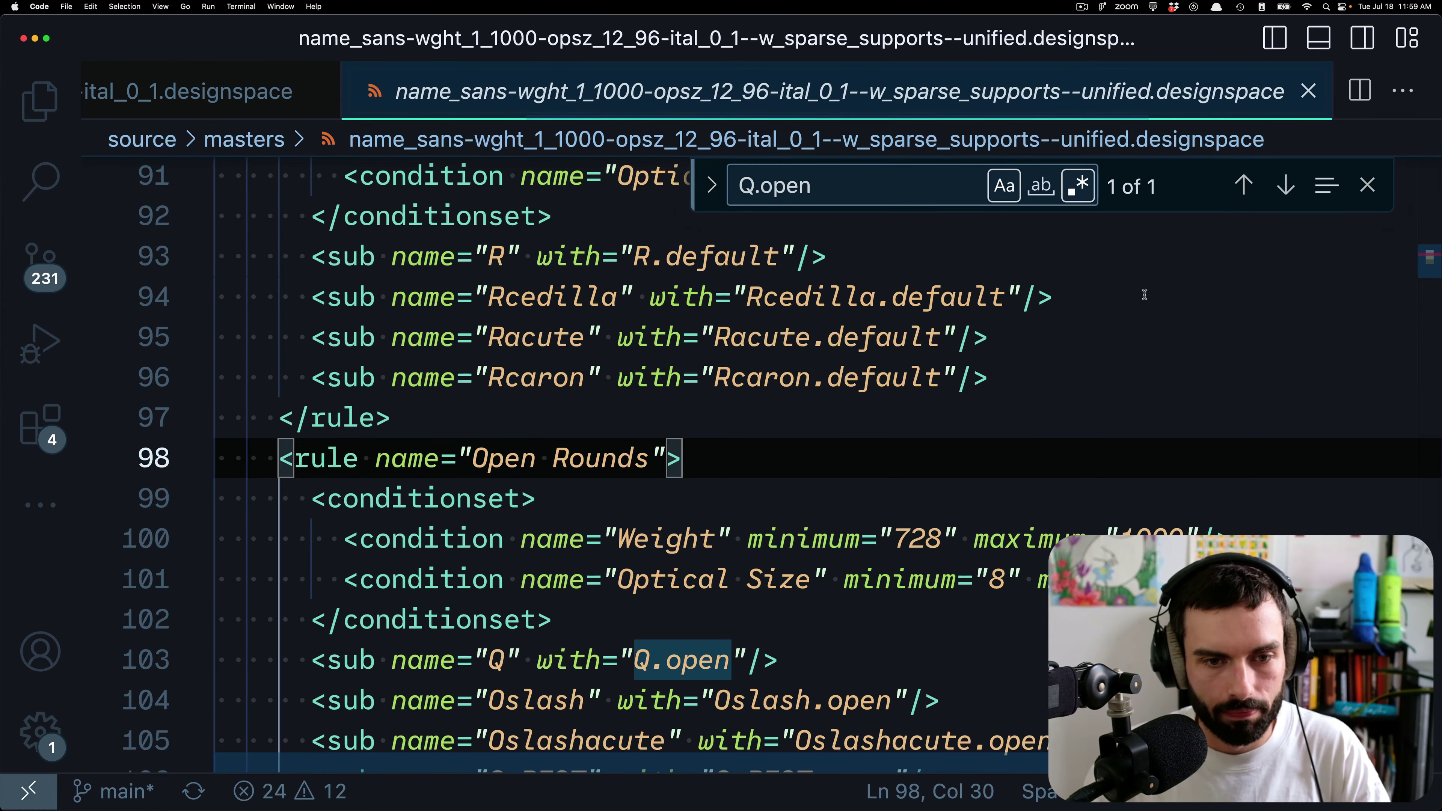
scroll(1142, 296, "down", 4)
- Enter Zen Mode, close the Q.open search, and widen the editor edges to show full lines
key("super+k")
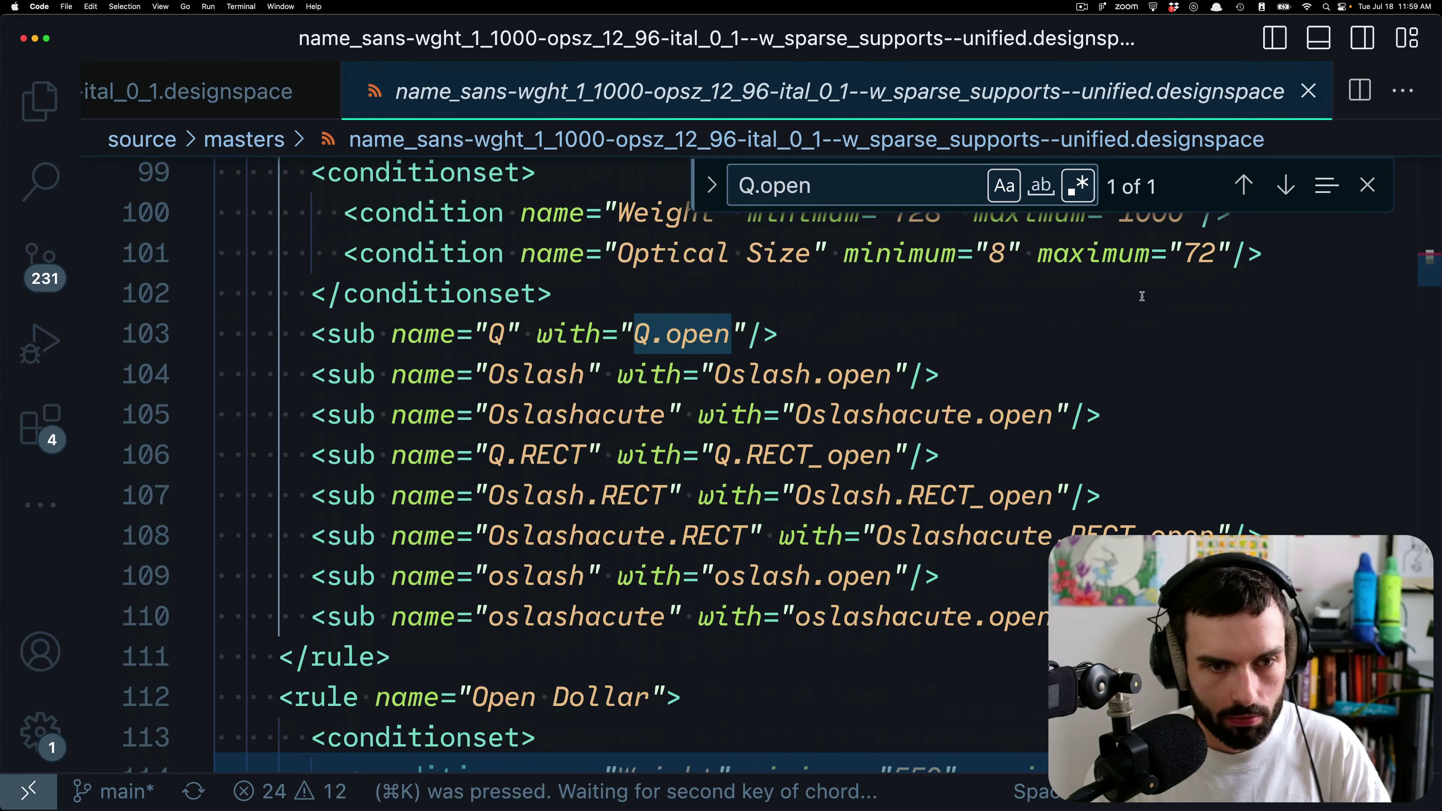
left_click_drag(1152, 287, 1213, 294)
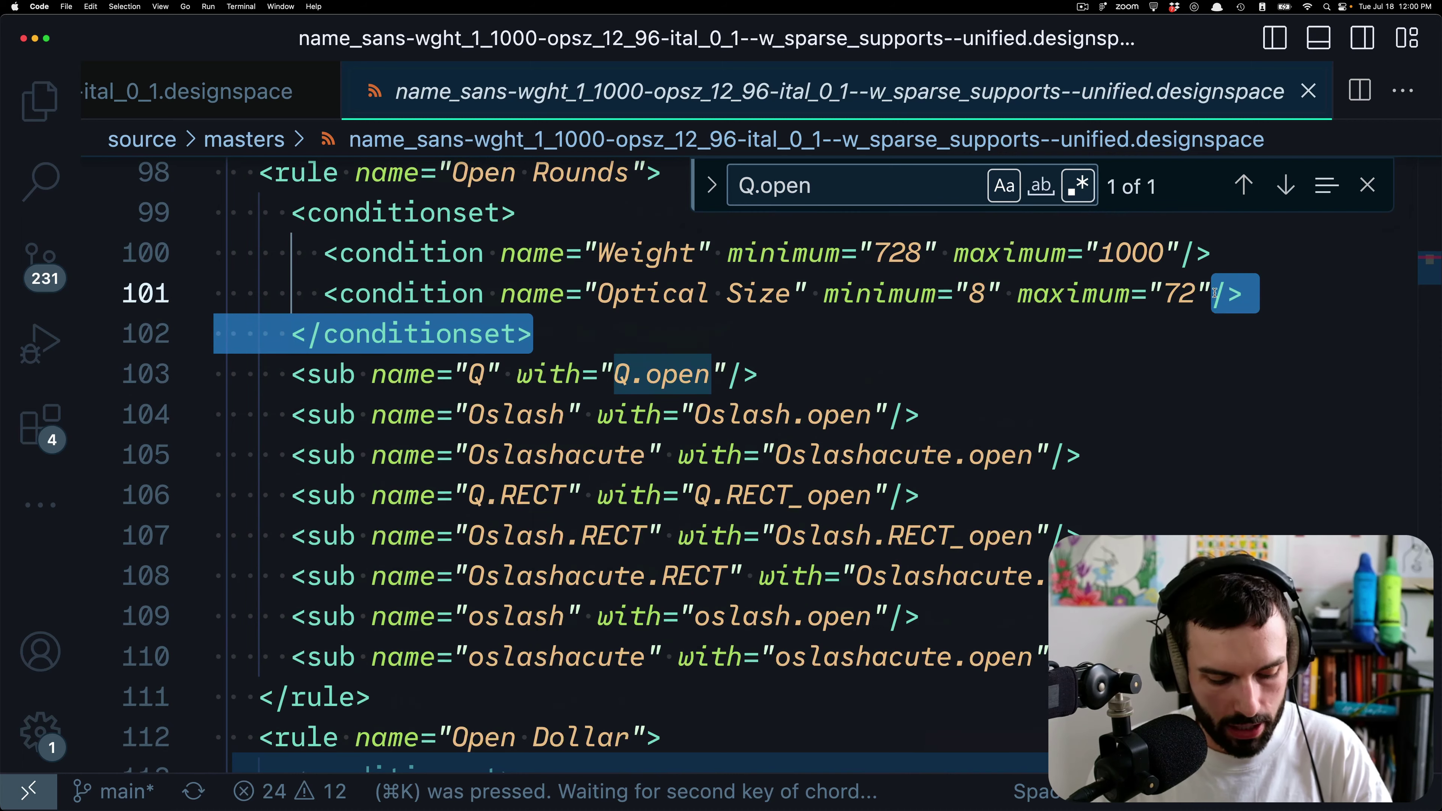
key("super+k")
key("super+k")
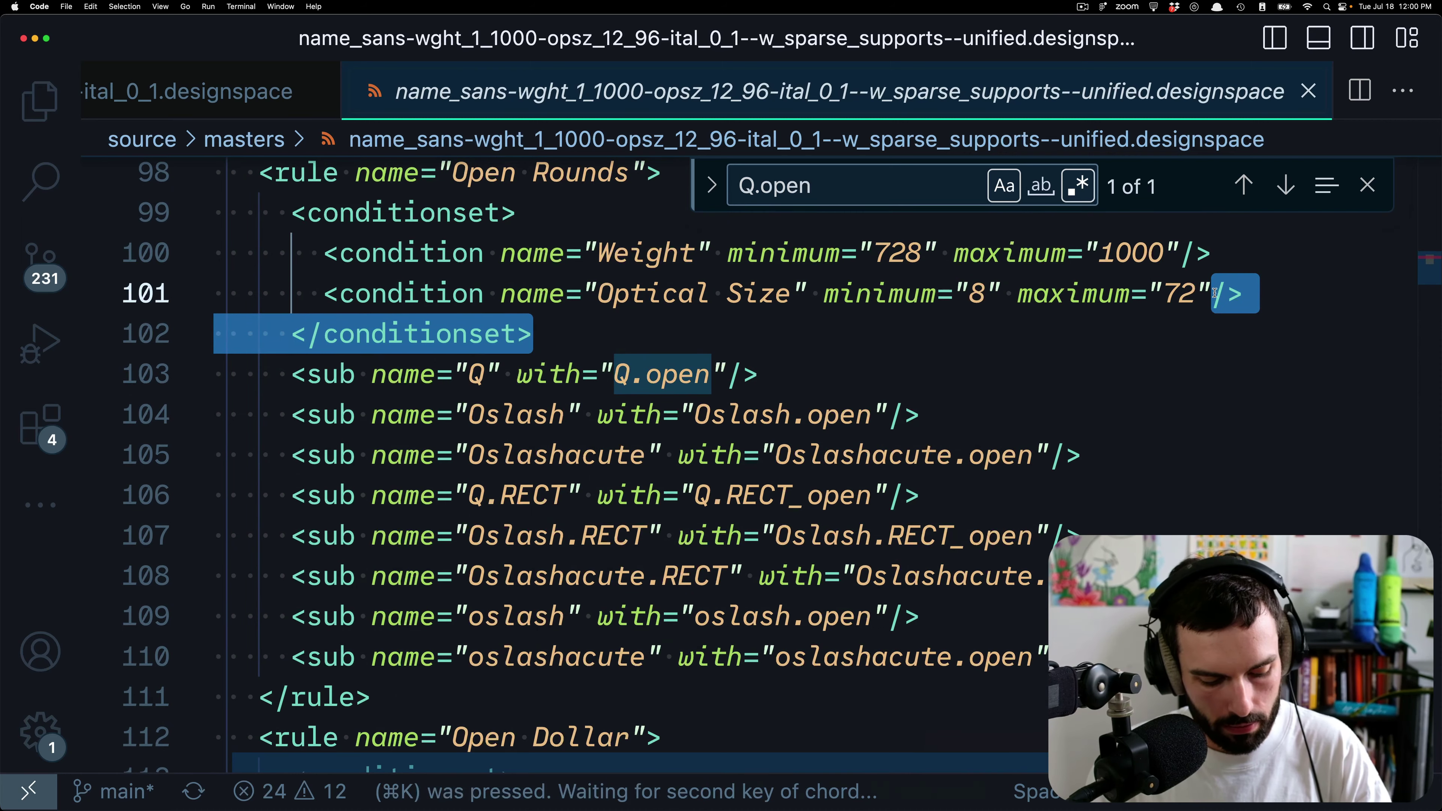
key("z")
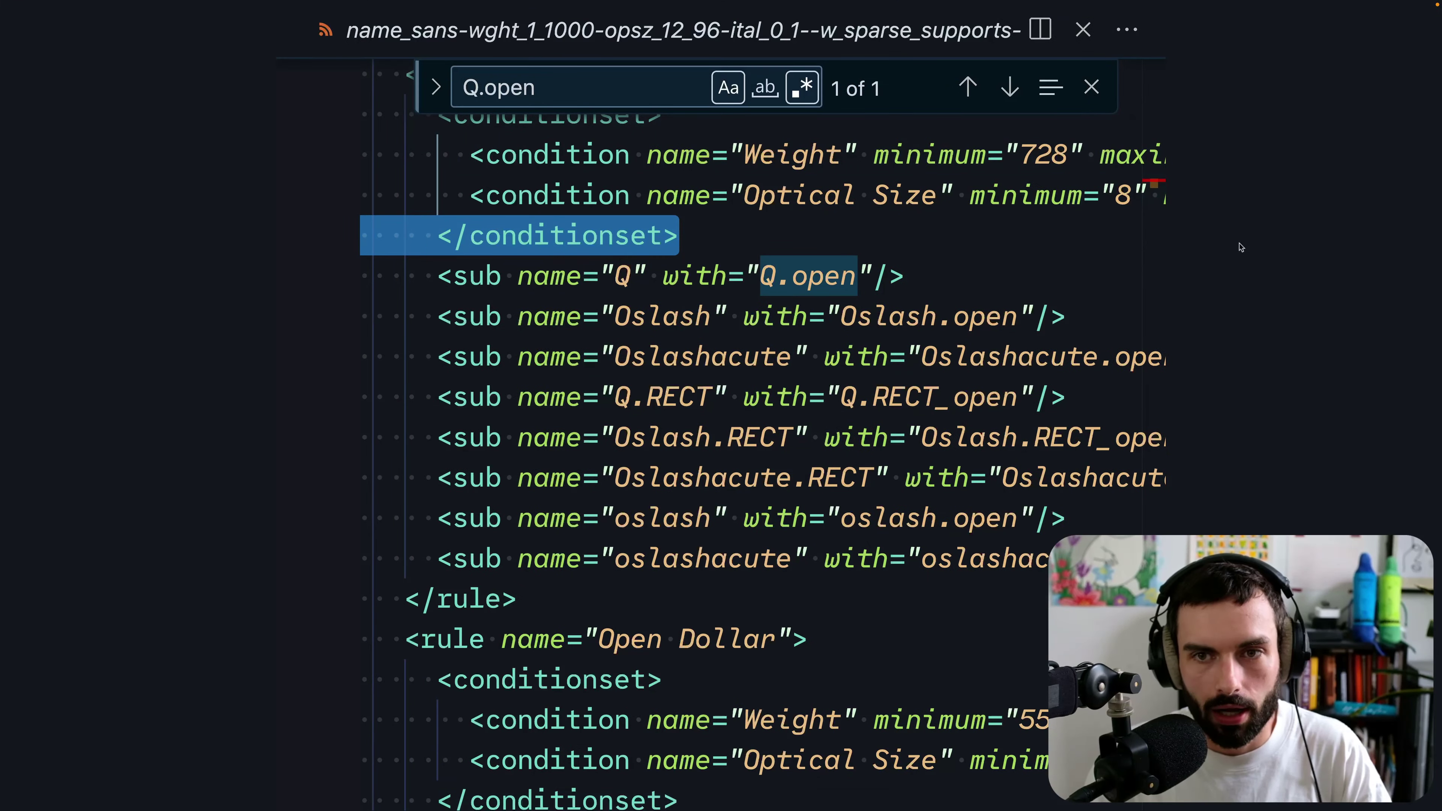
key("Escape")
scroll(1147, 379, "right", 5)
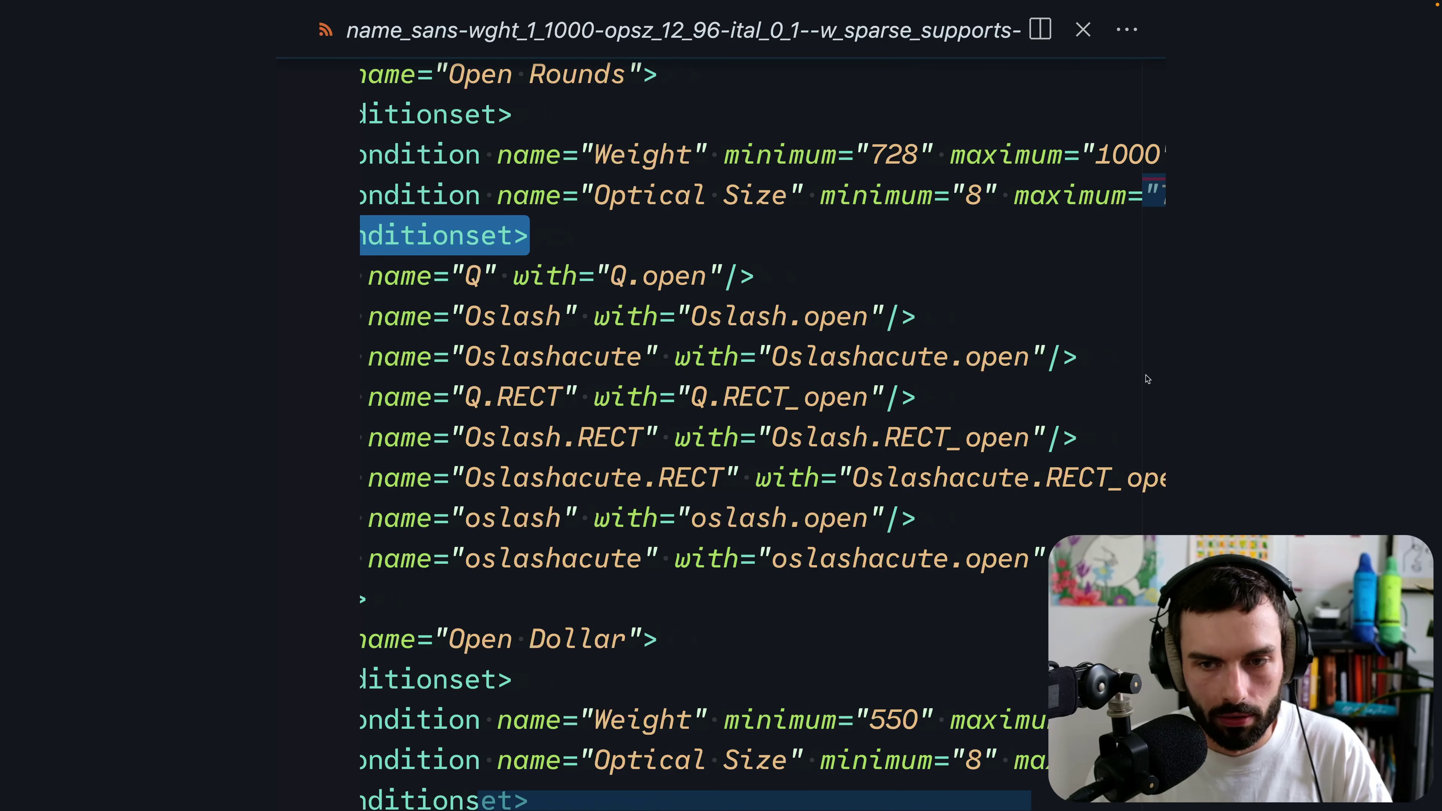
left_click_drag(1163, 381, 1320, 380)
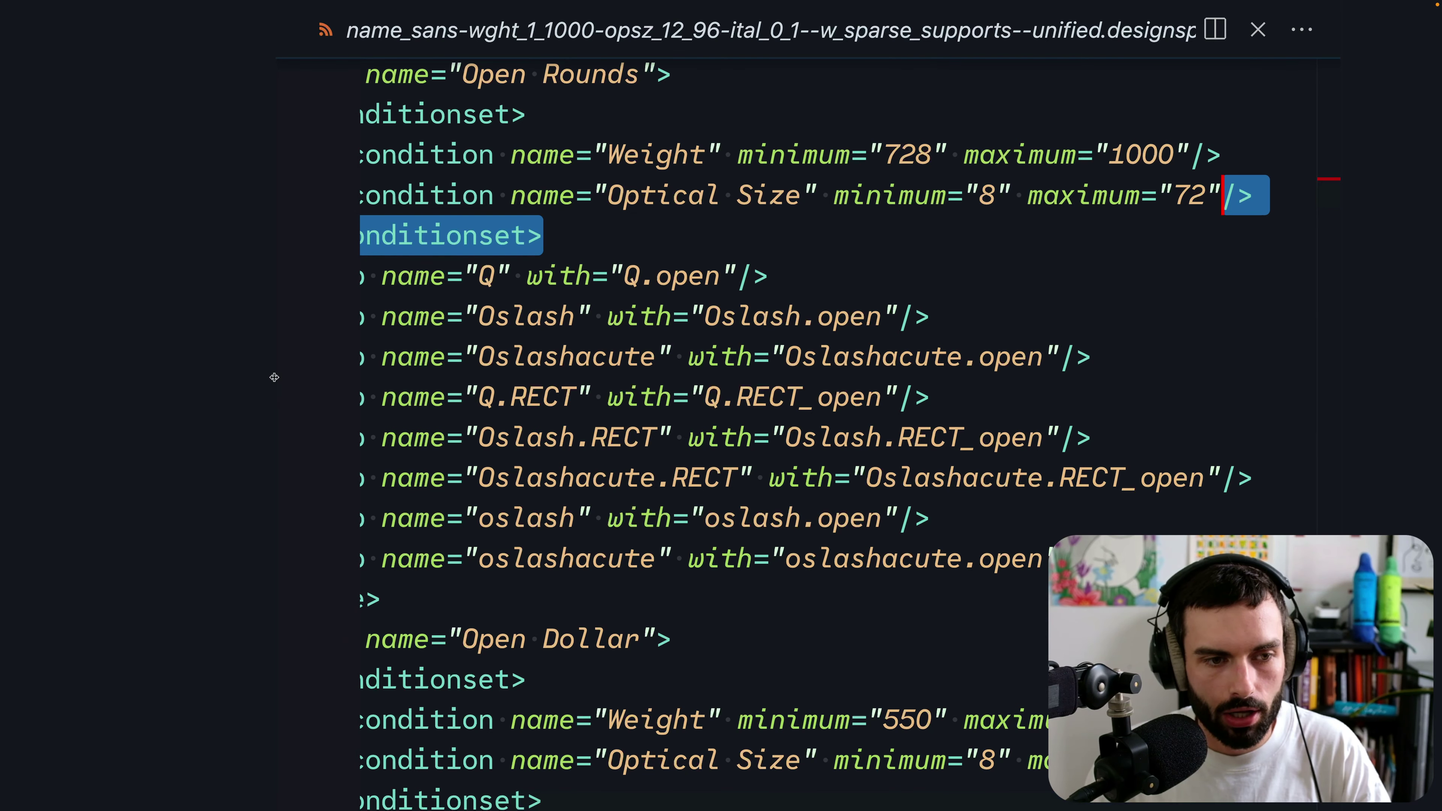
left_click_drag(274, 379, 8, 379)
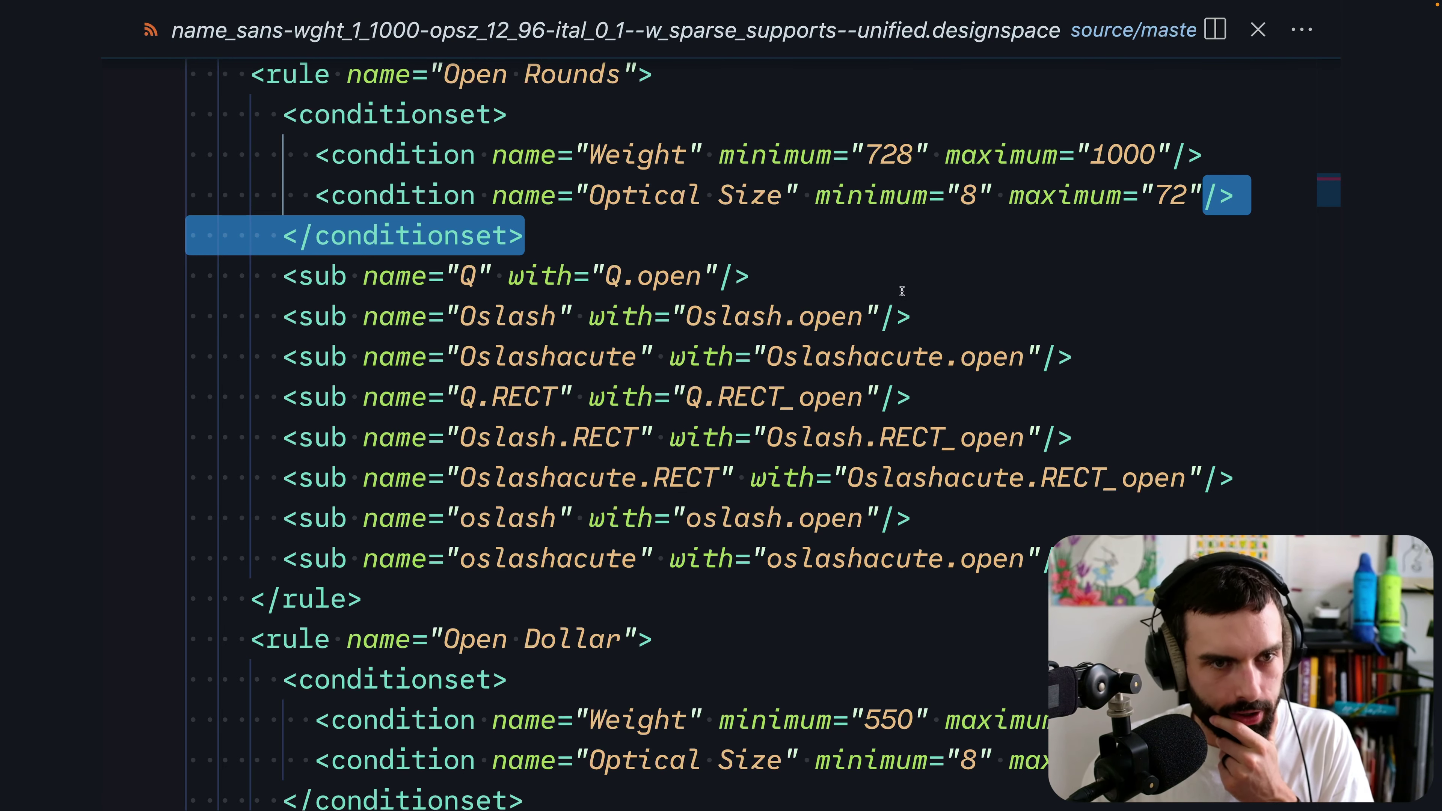
- Inspect Open Rounds' weight minimum 728, optical size 8–72 range, and its substitution lines
scroll(603, 264, "up", 2)
left_click_drag(656, 141, 550, 296)
left_click(563, 166)
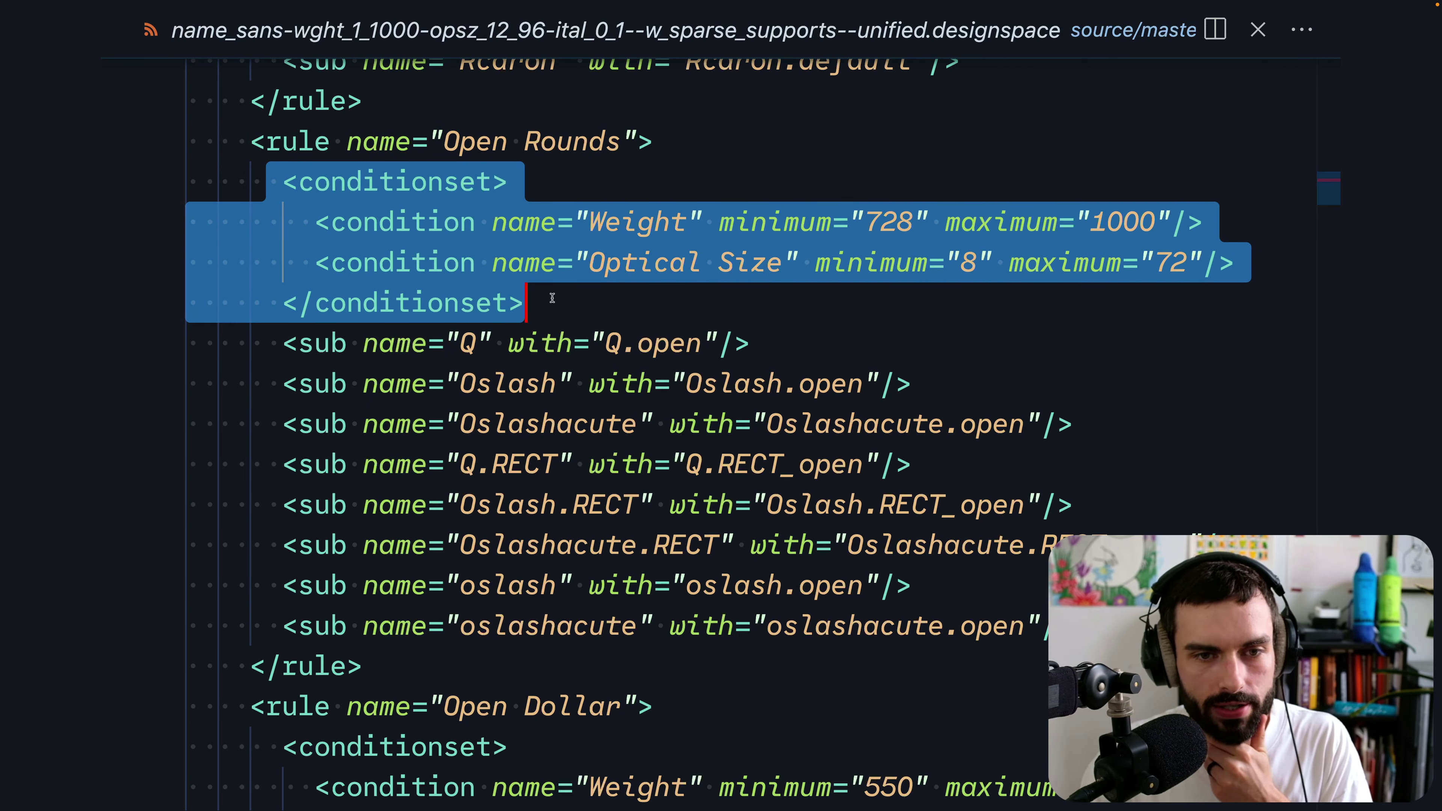
left_click(626, 291)
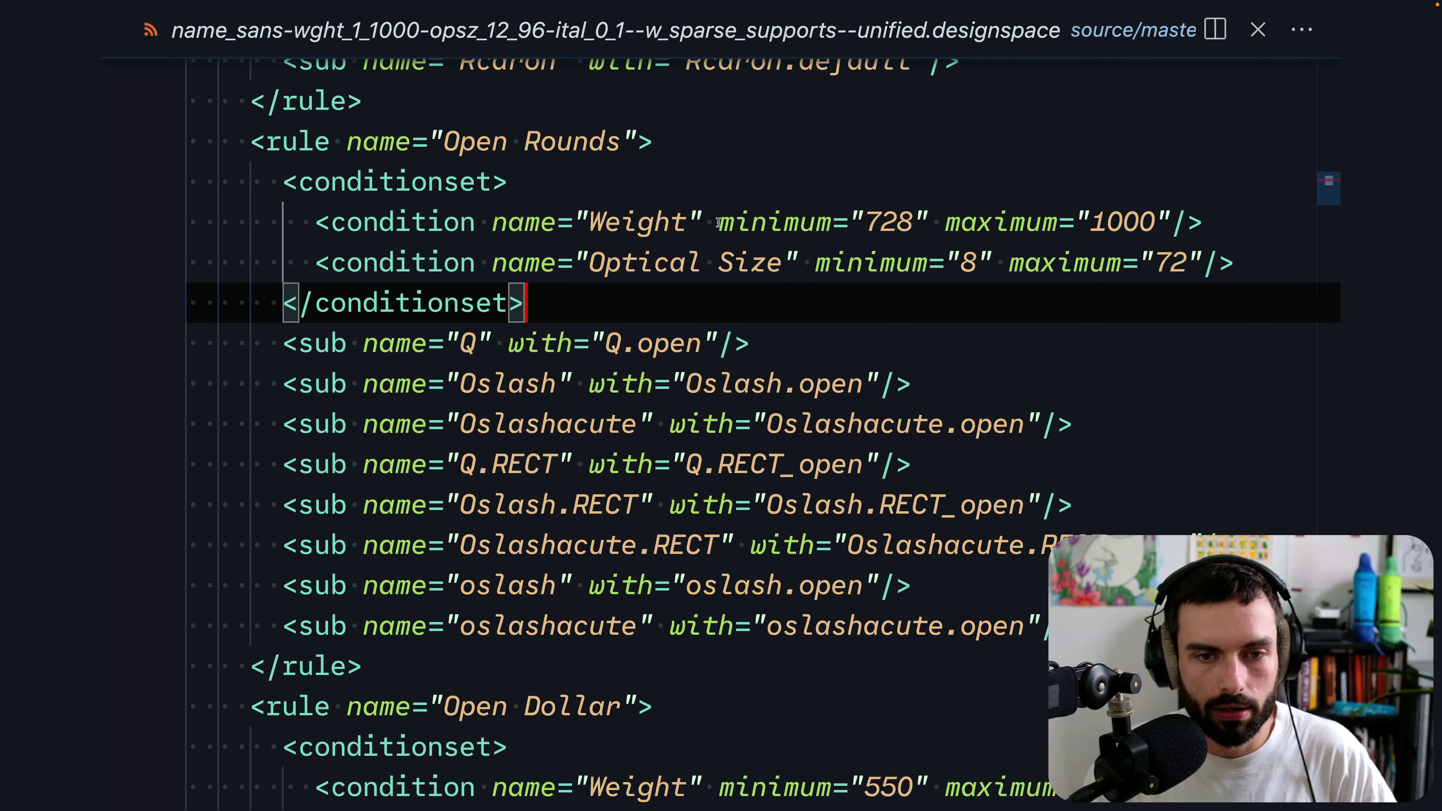
left_click_drag(719, 222, 1171, 222)
left_click_drag(815, 265, 1205, 259)
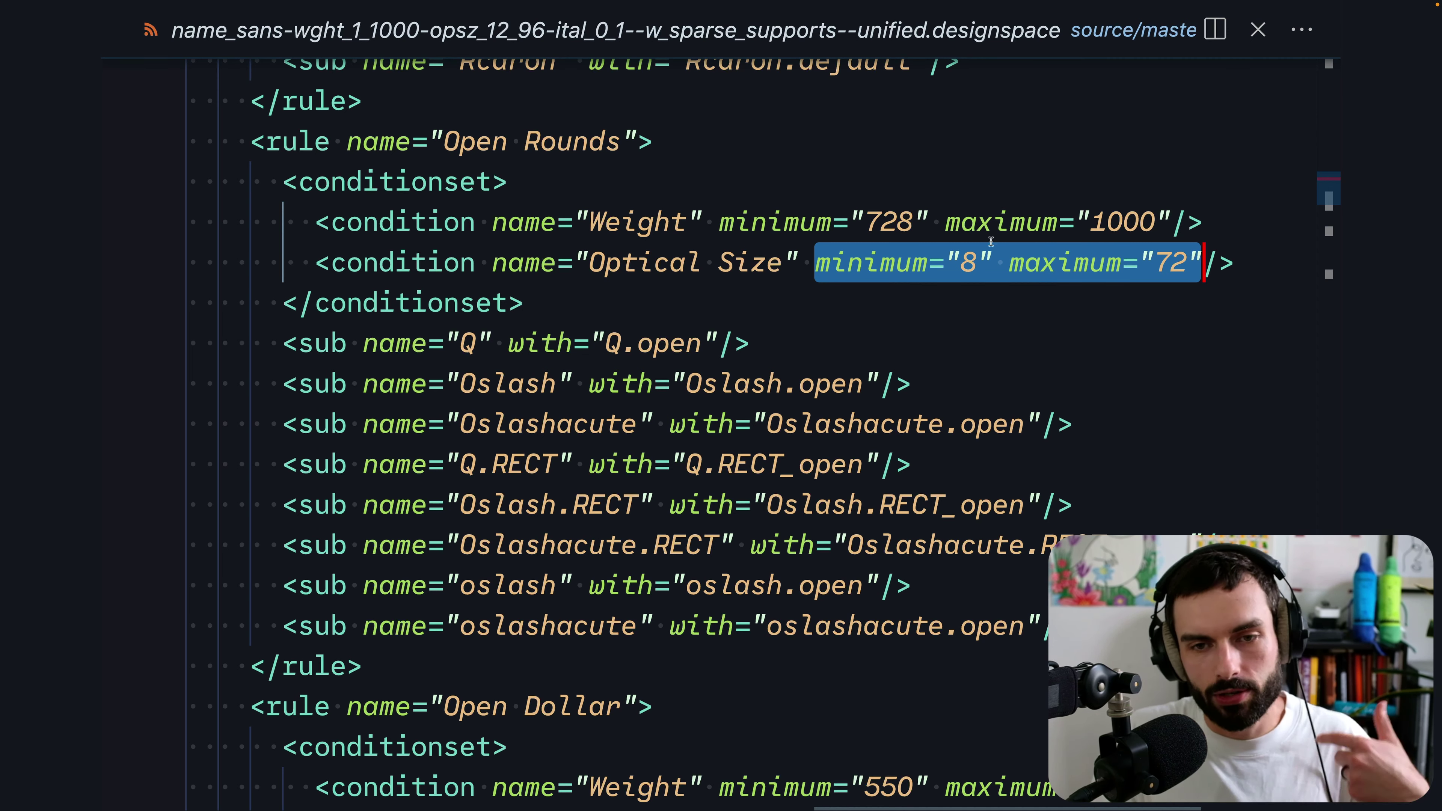
left_click(925, 216)
left_click_drag(925, 216, 854, 216)
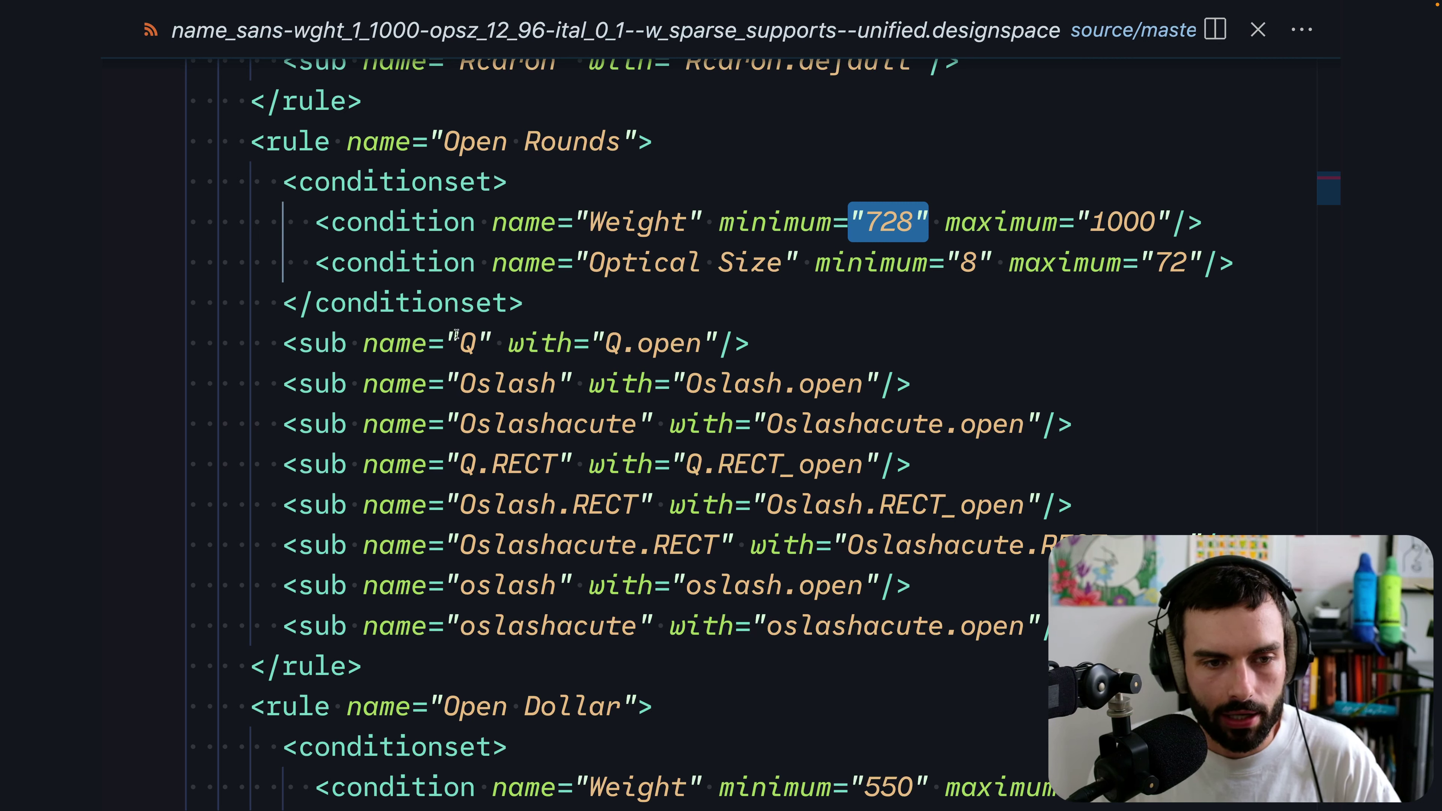
left_click_drag(460, 347, 1067, 625)
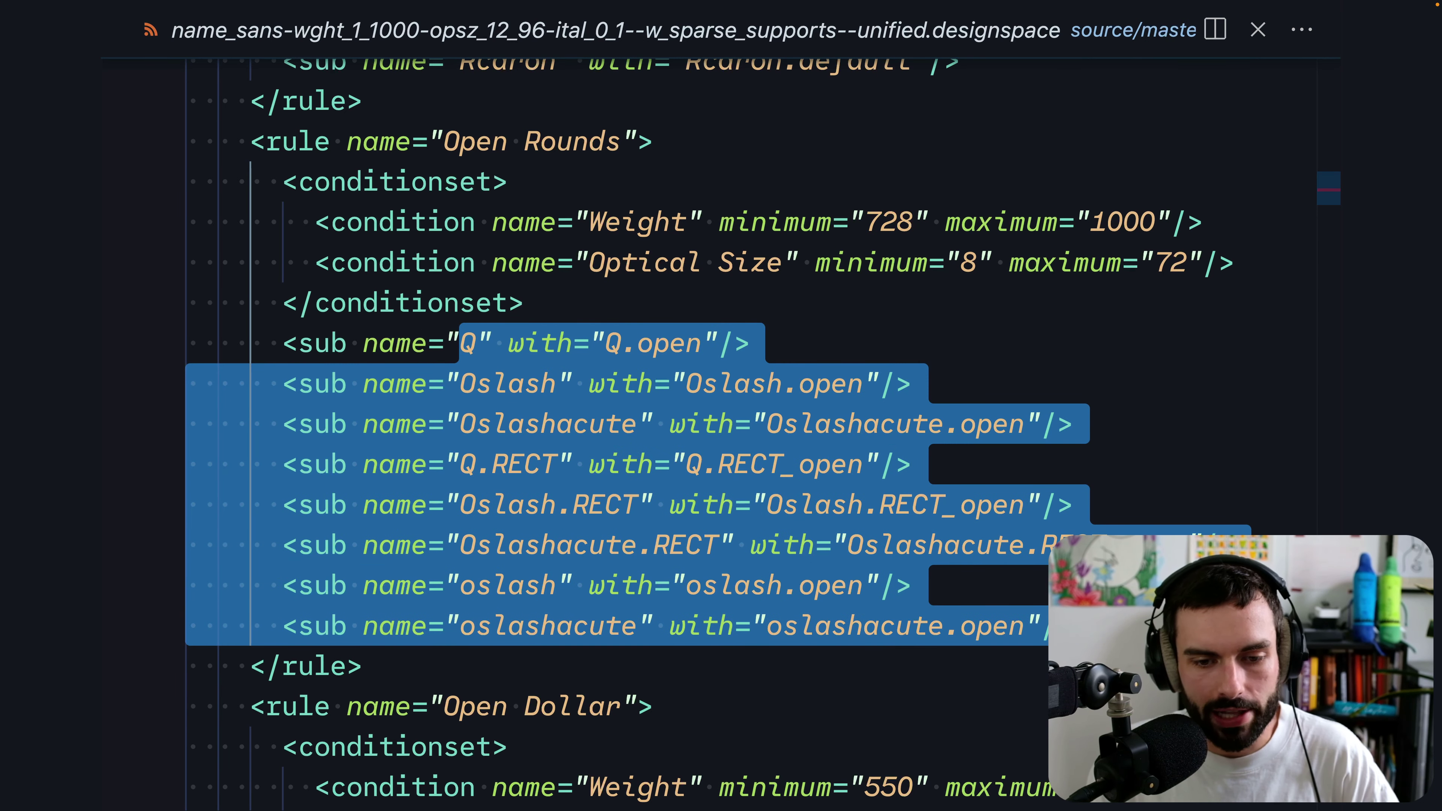
double_click(798, 368)
- Select Open Dollar's 550 minimum weight and undo the stray '--' typed after the conditionset
scroll(823, 364, "down", 5)
scroll(851, 329, "up", 2)
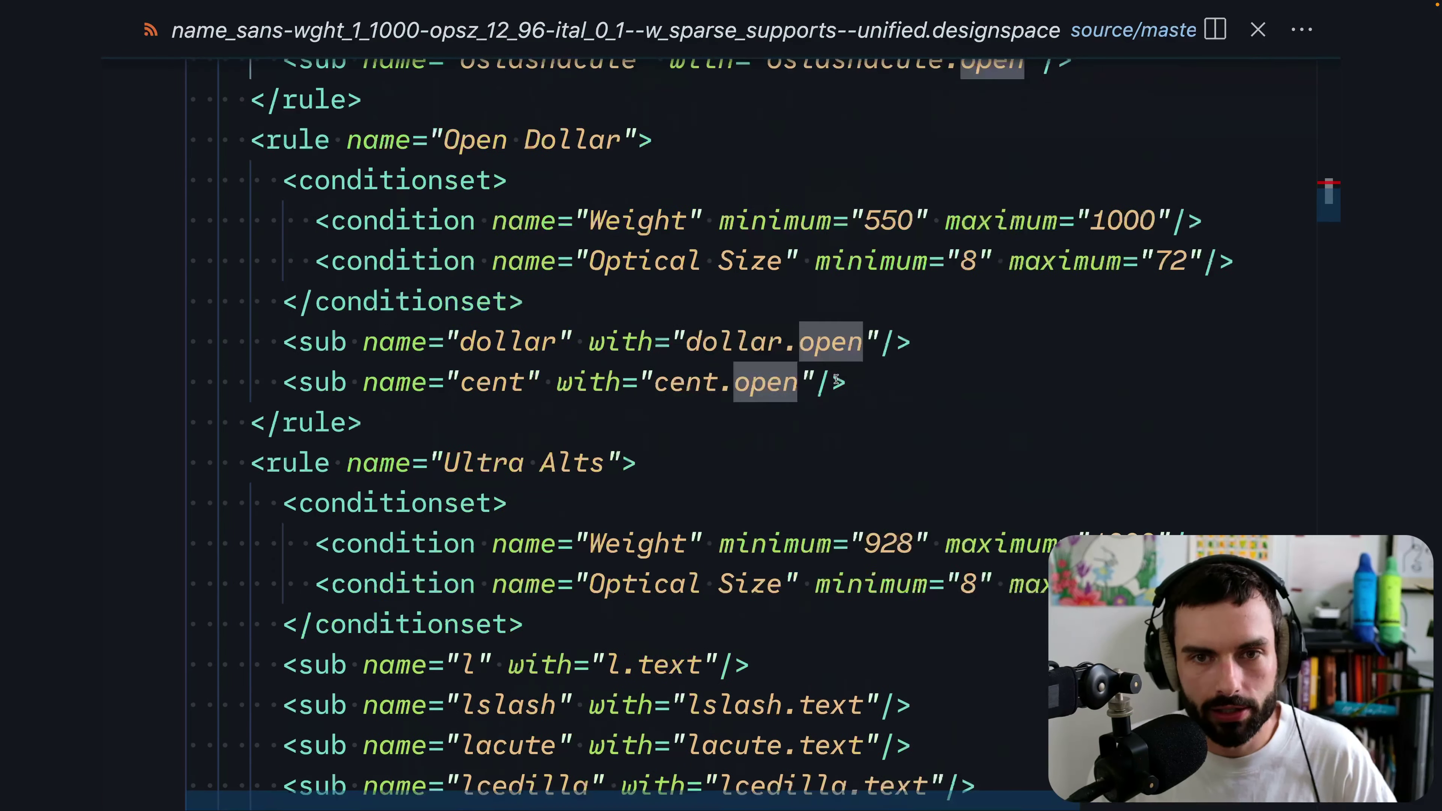
left_click_drag(929, 267, 852, 268)
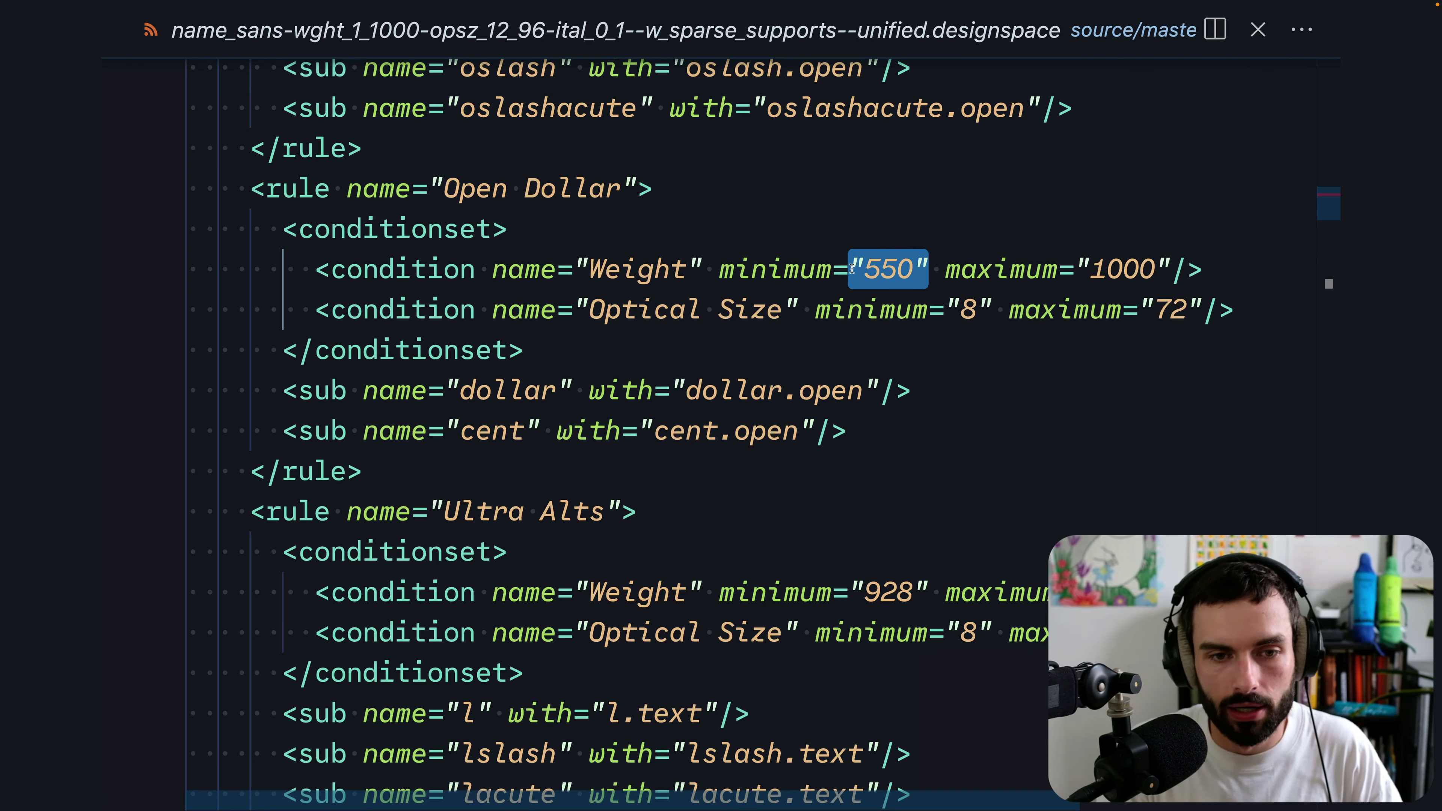
left_click(897, 414)
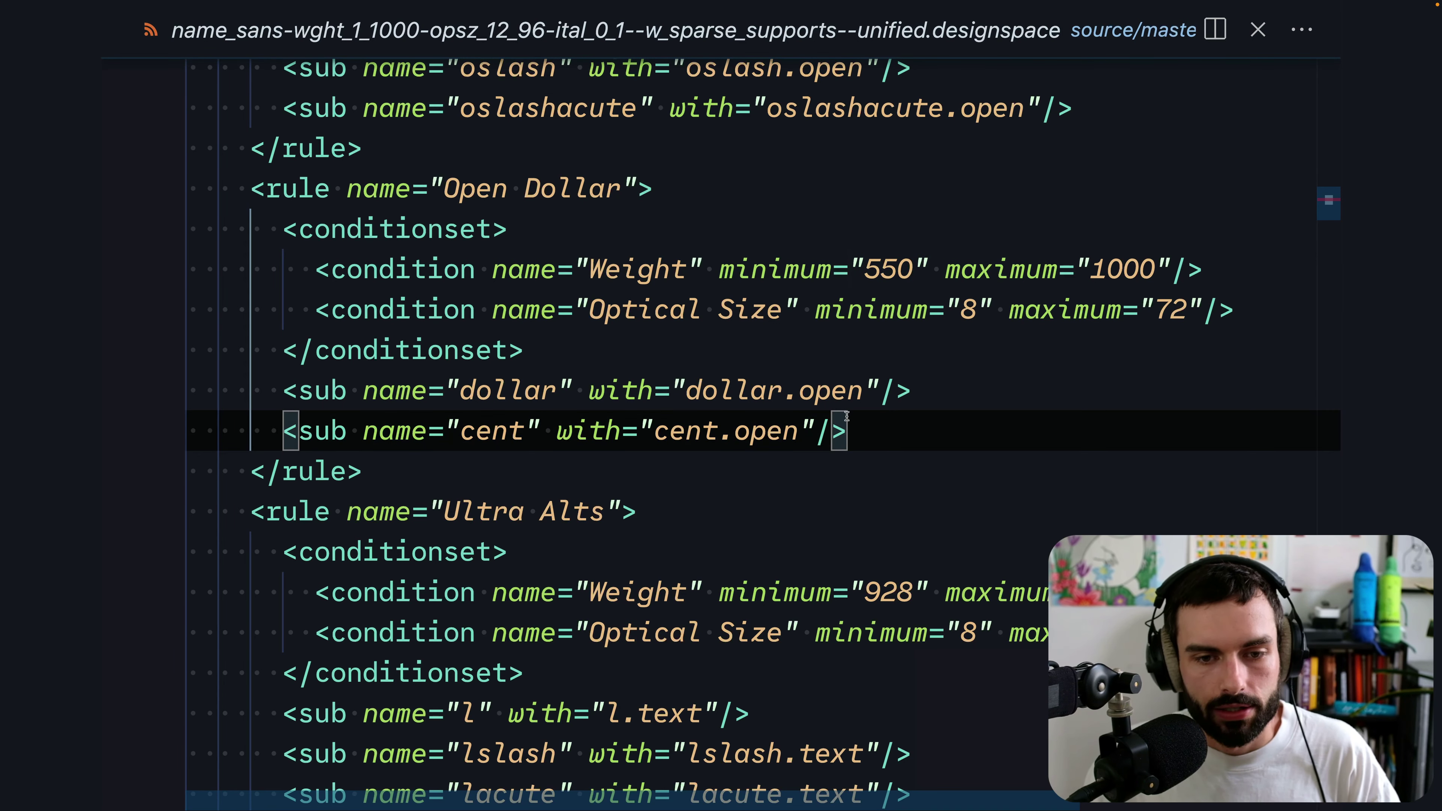
left_click_drag(847, 431, 637, 391)
left_click(849, 346)
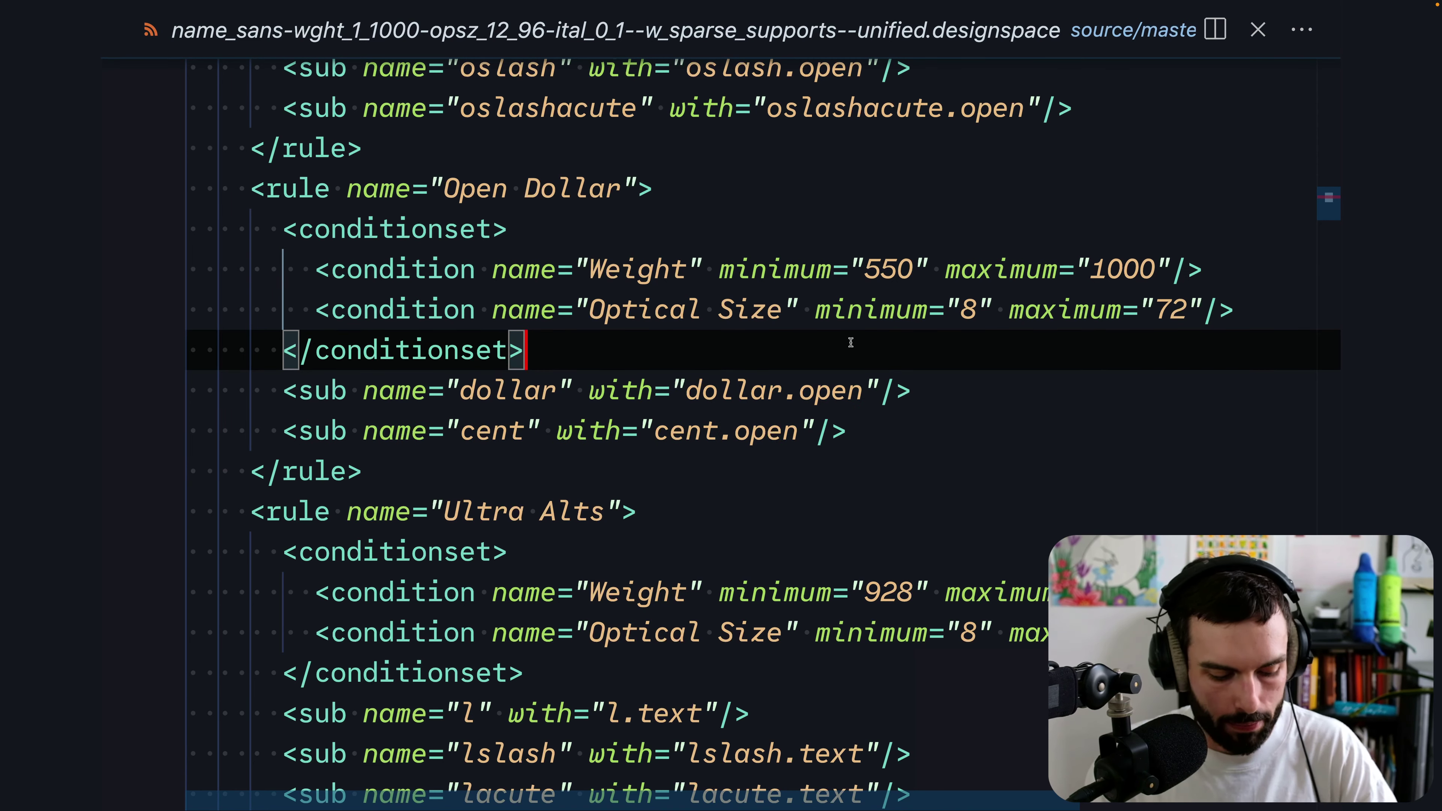
type("--")
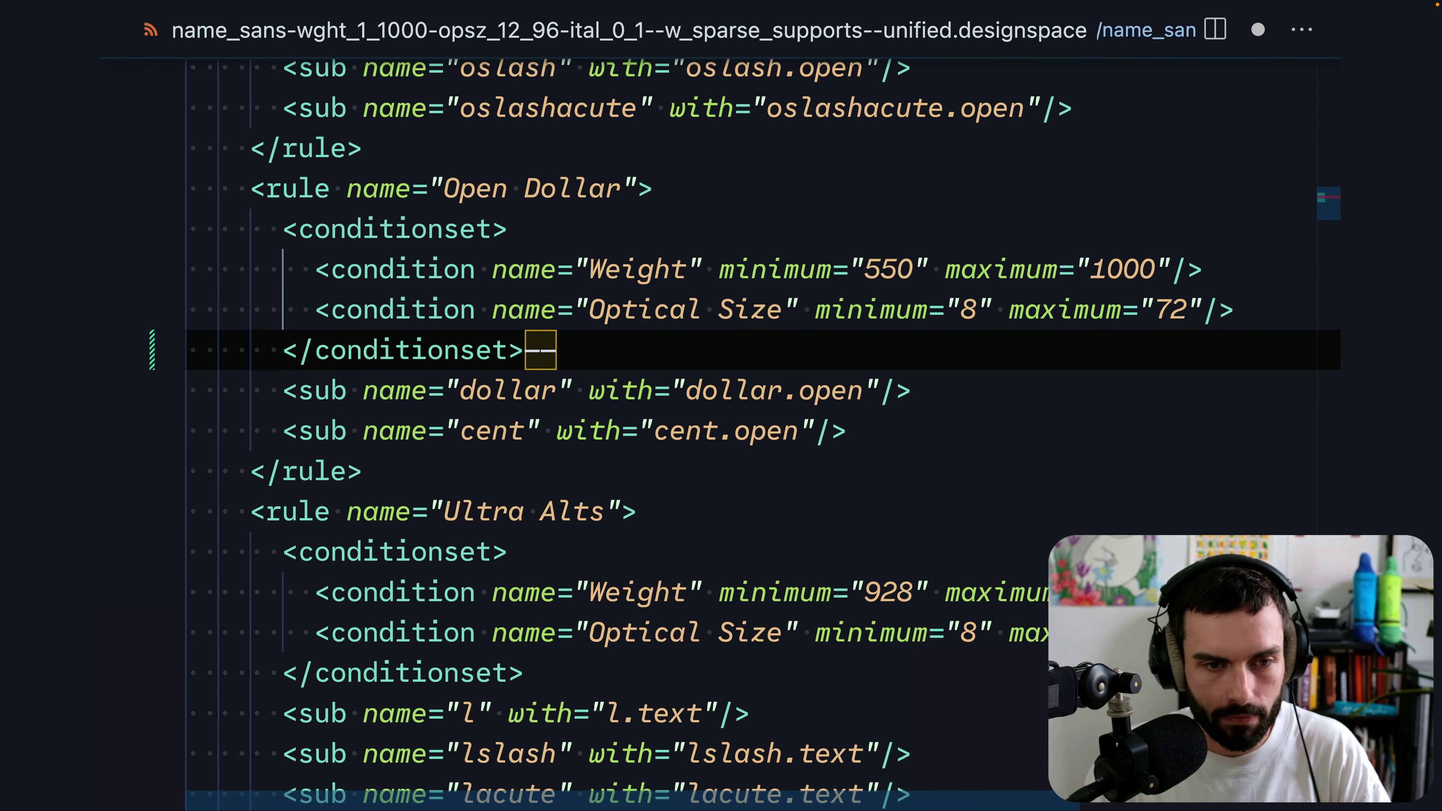
key("super+z")
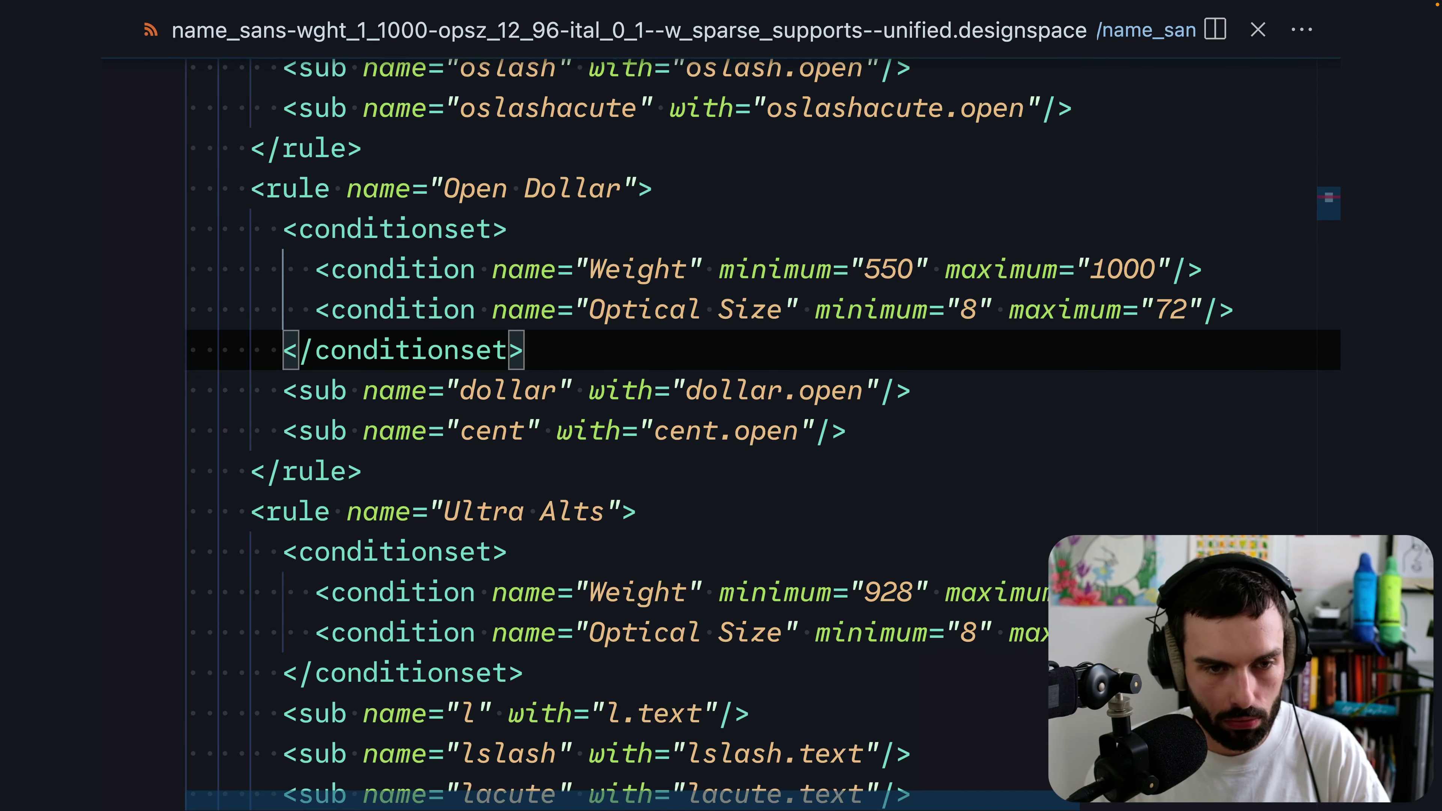
- Zoom the editor out one step, exit Zen Mode, and switch to FontGoggles
key("super+minus")
key("super+minus")
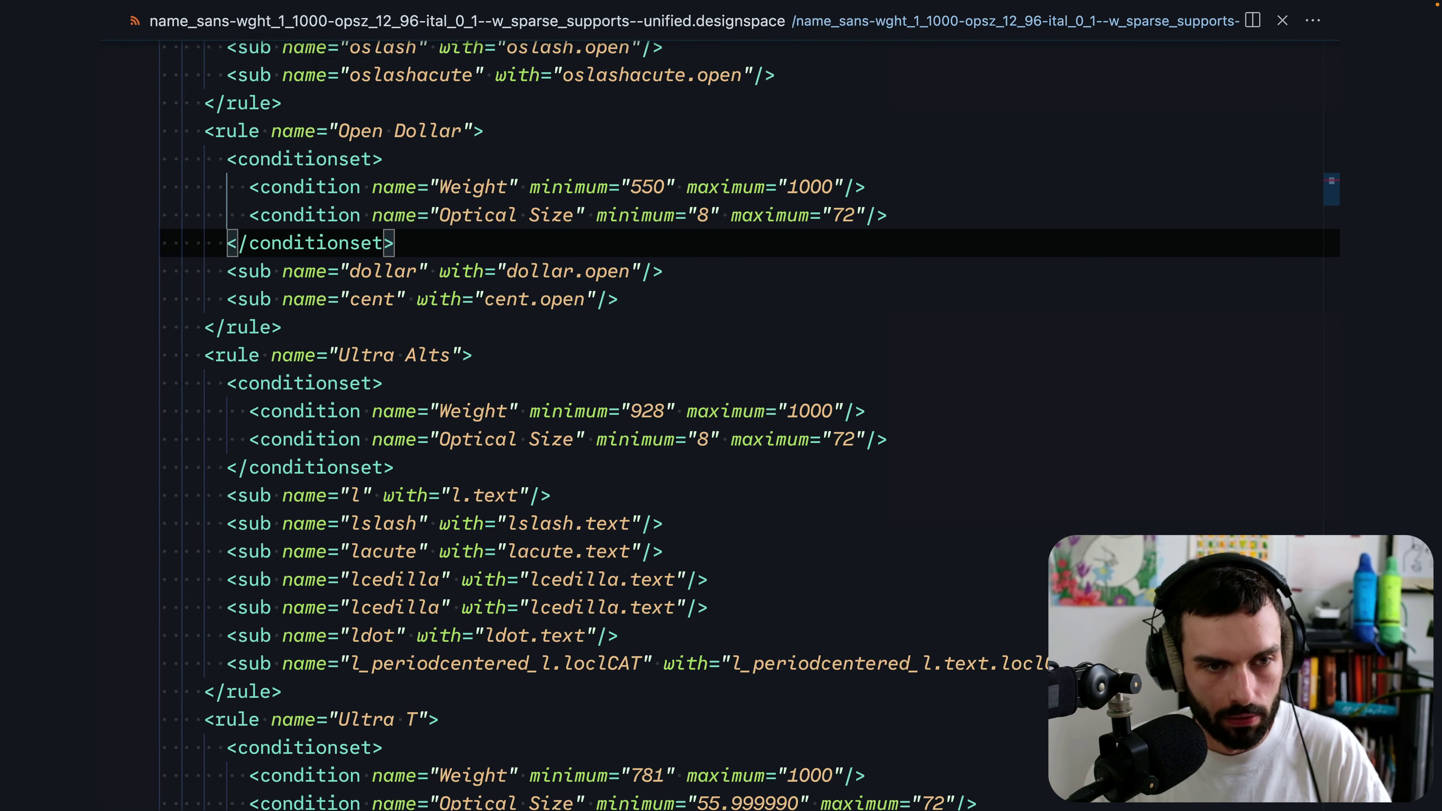
key("super+k")
key("z")
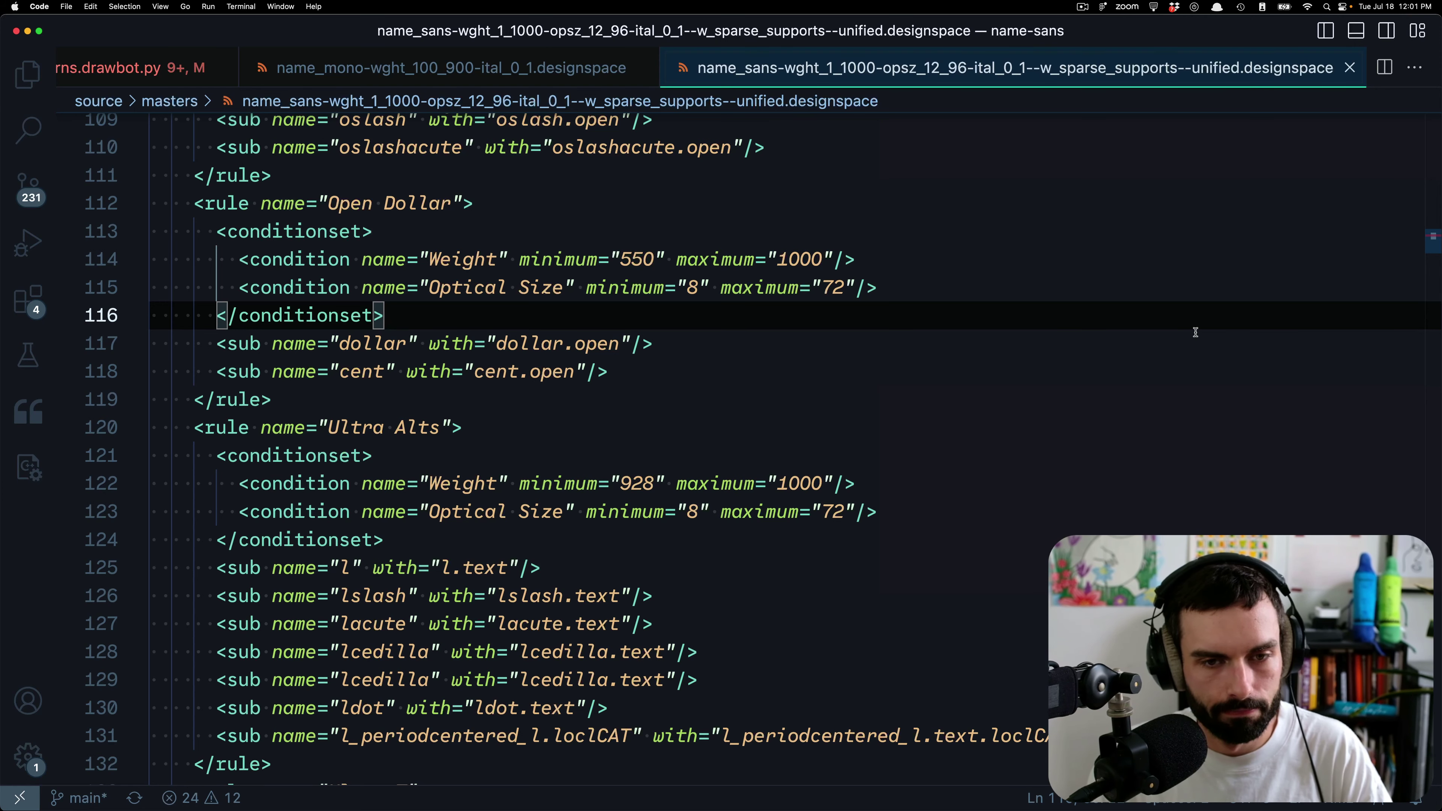
key("super+Tab")
- Replace the FontGoggles sample text with TaTn and enlarge the preview
left_click(618, 401)
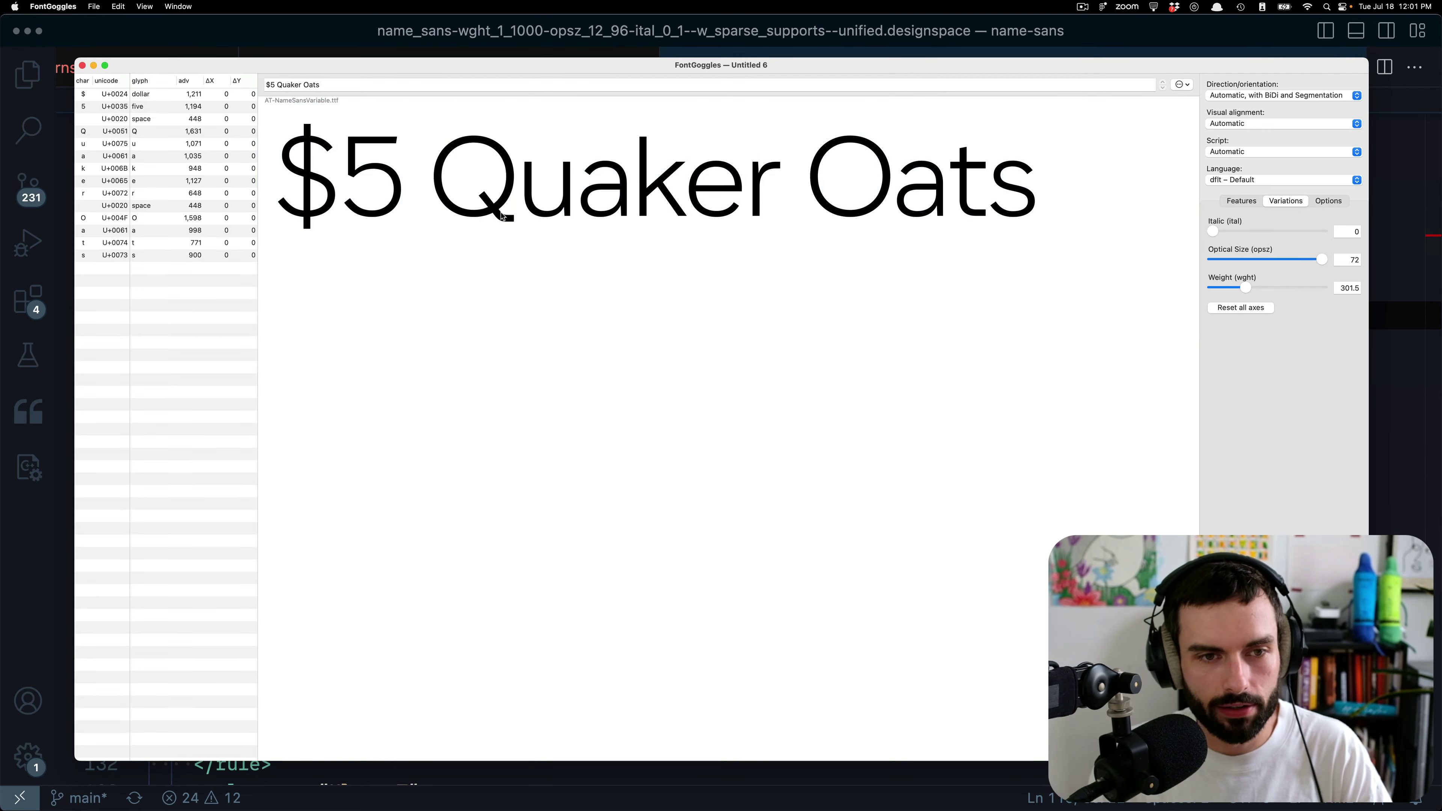
triple_click(341, 86)
type("T")
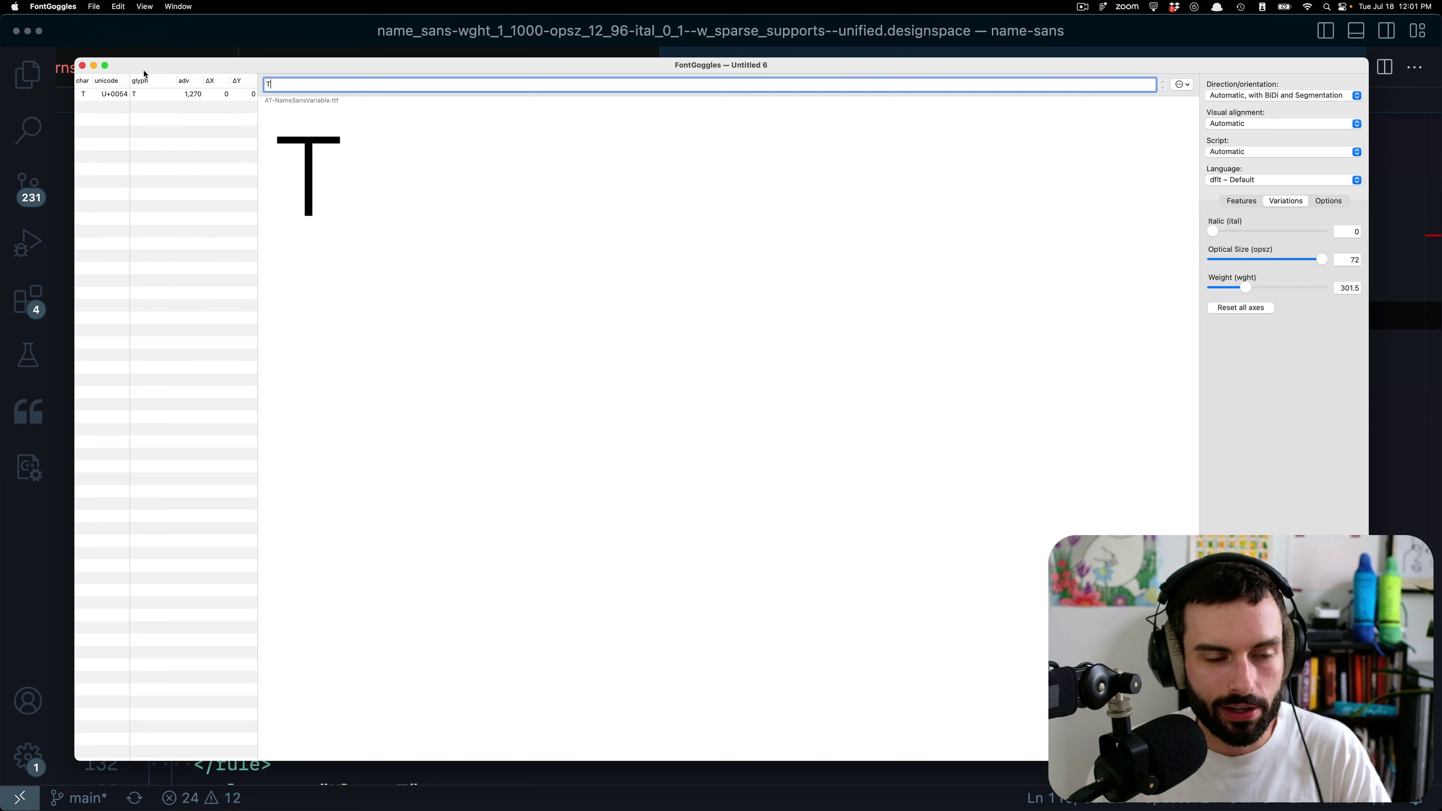
type("aTn")
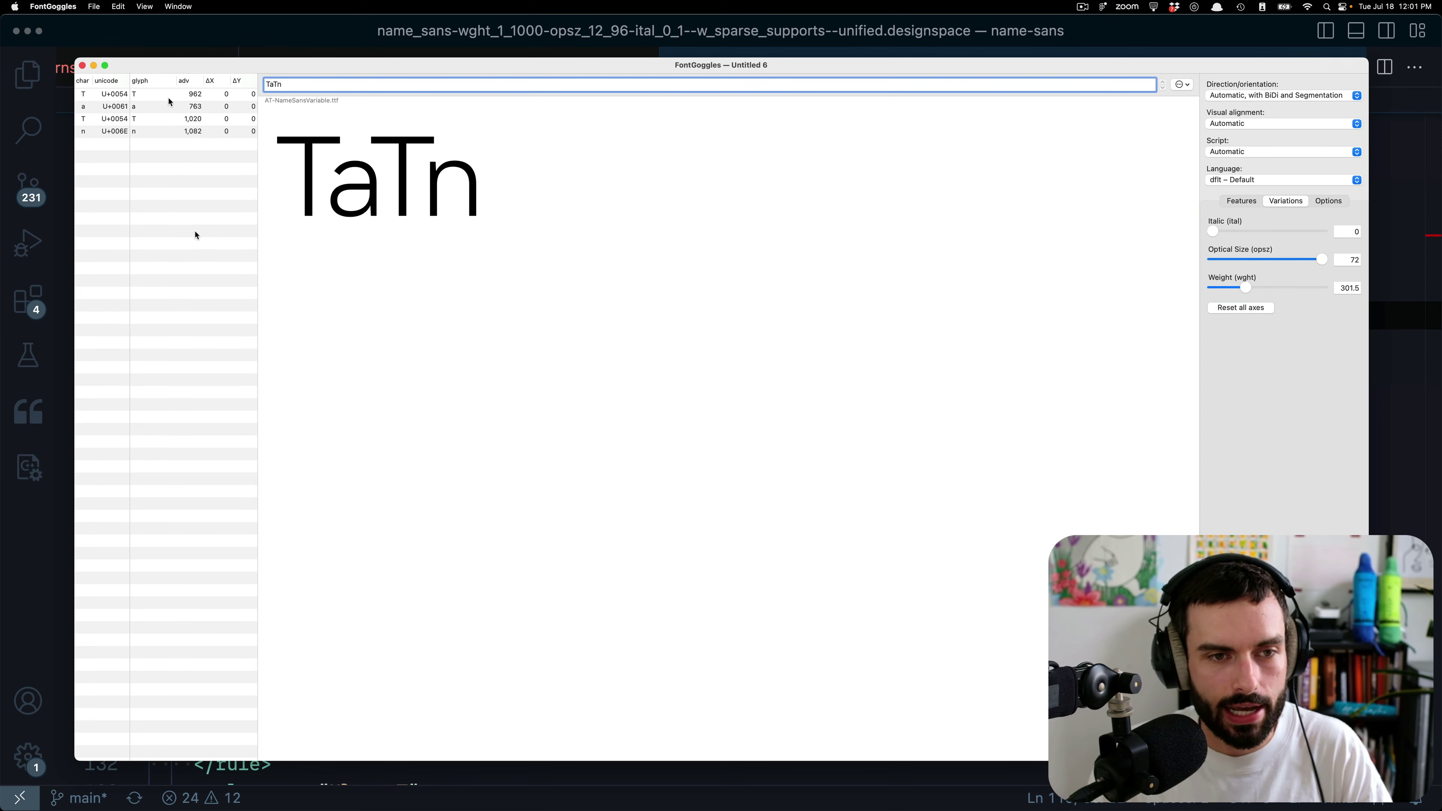
key("super+equal")
key("super+equal")
key("super+equal")
key("super+equal")
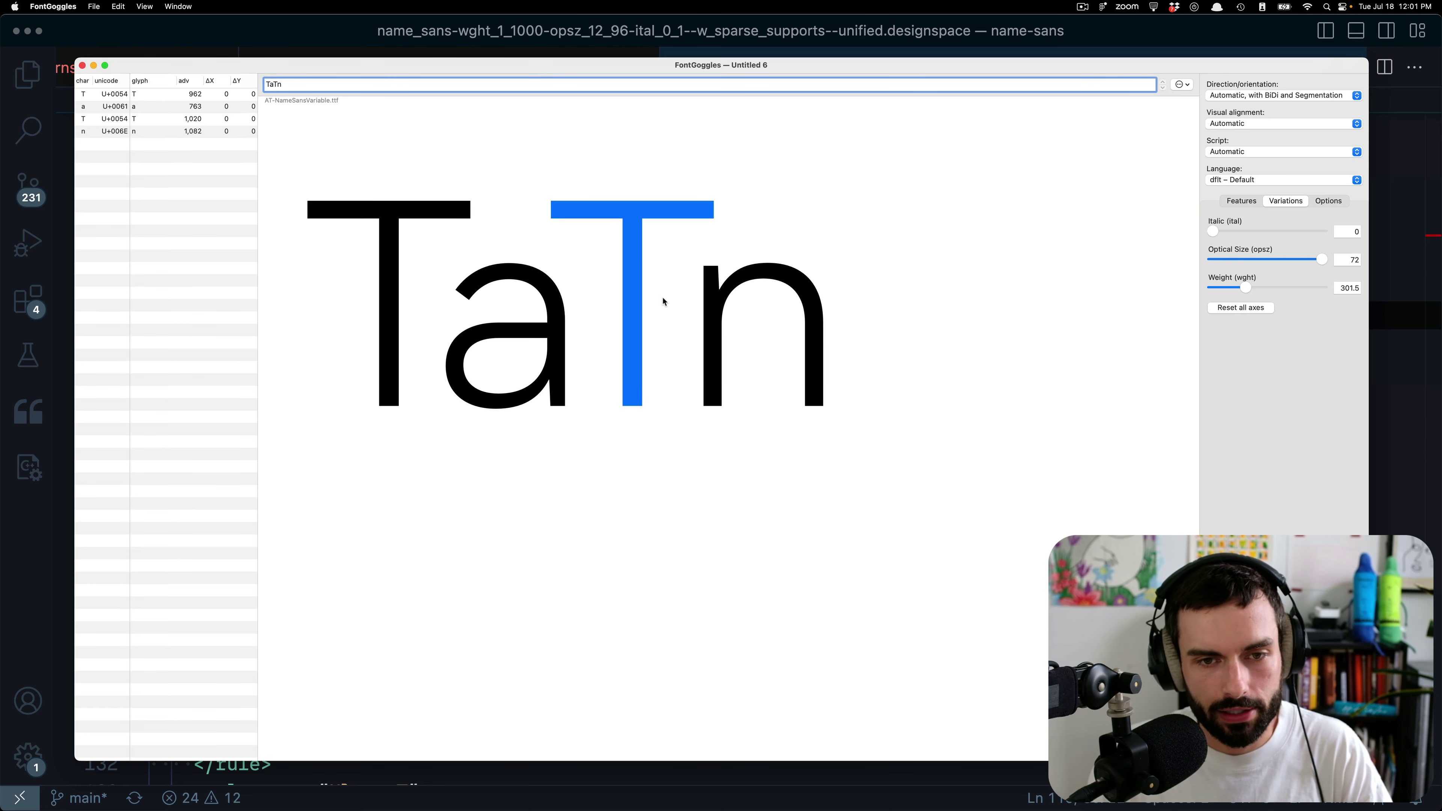
- Raise the weight to about 824, select the first T to see T.ultra, then return to VS Code
left_click_drag(1252, 288, 1284, 289)
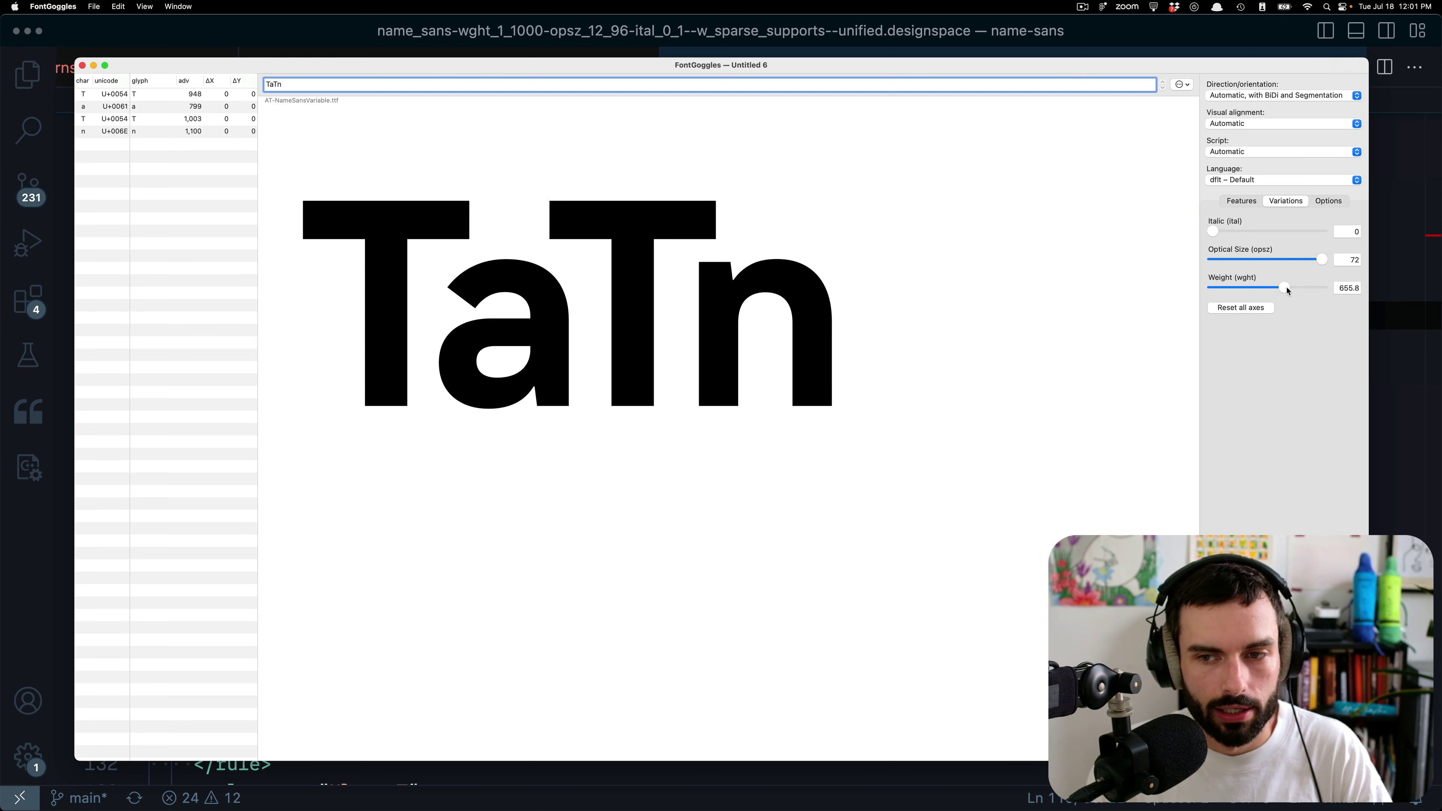
left_click_drag(1285, 287, 1306, 288)
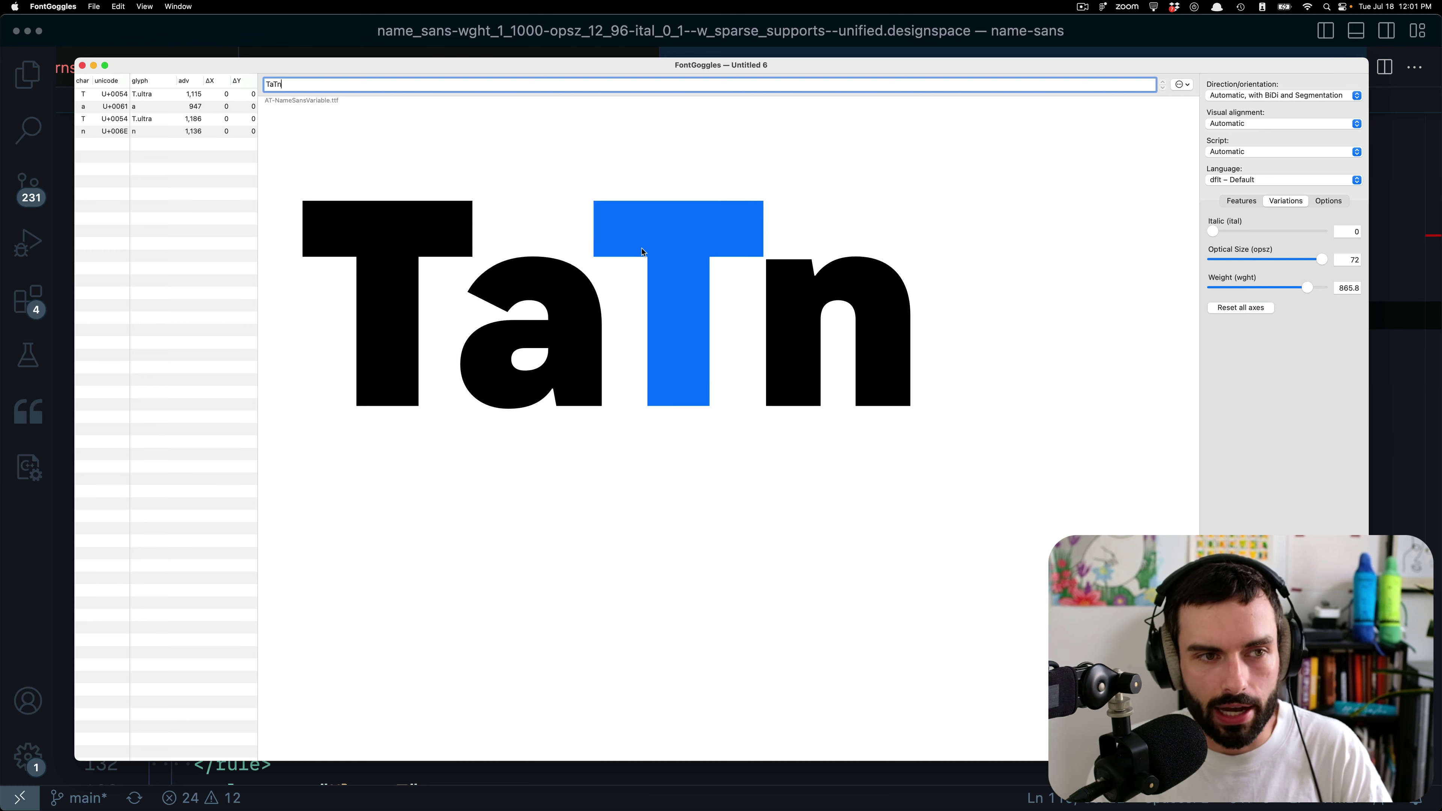
left_click(163, 94)
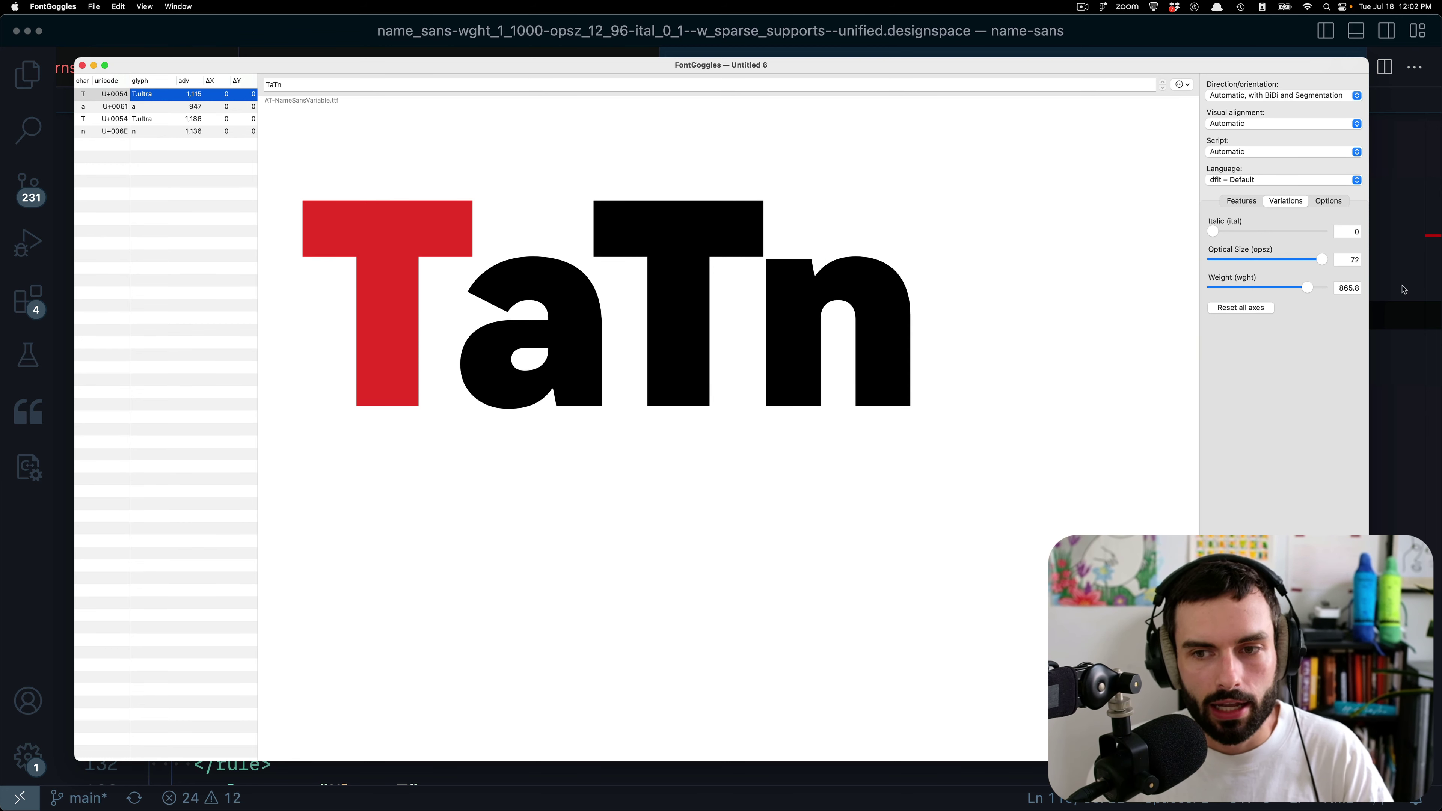
mouse_move(1311, 289)
left_mouse_down()
mouse_move(1265, 290)
mouse_move(1307, 290)
left_mouse_up()
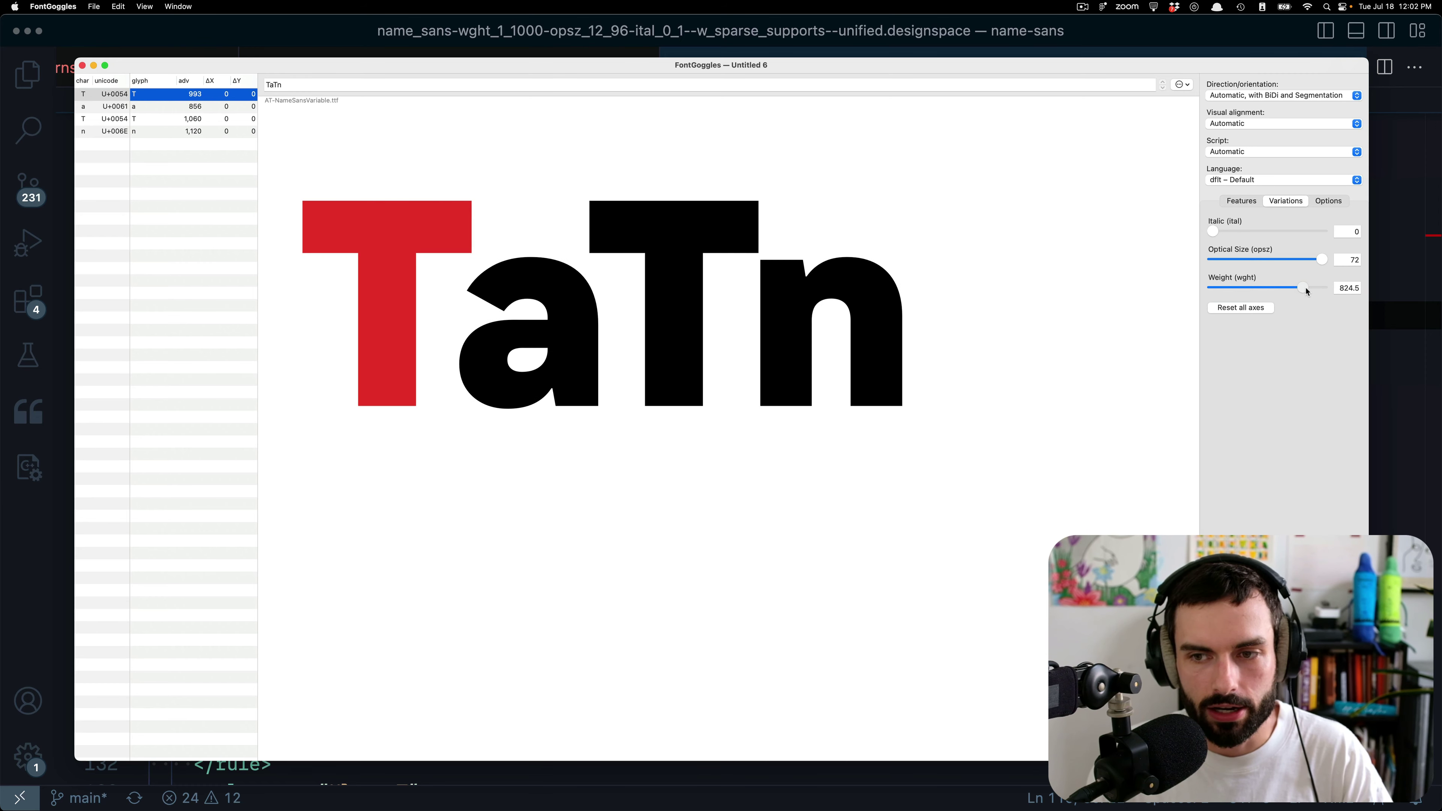
left_click(1438, 318)
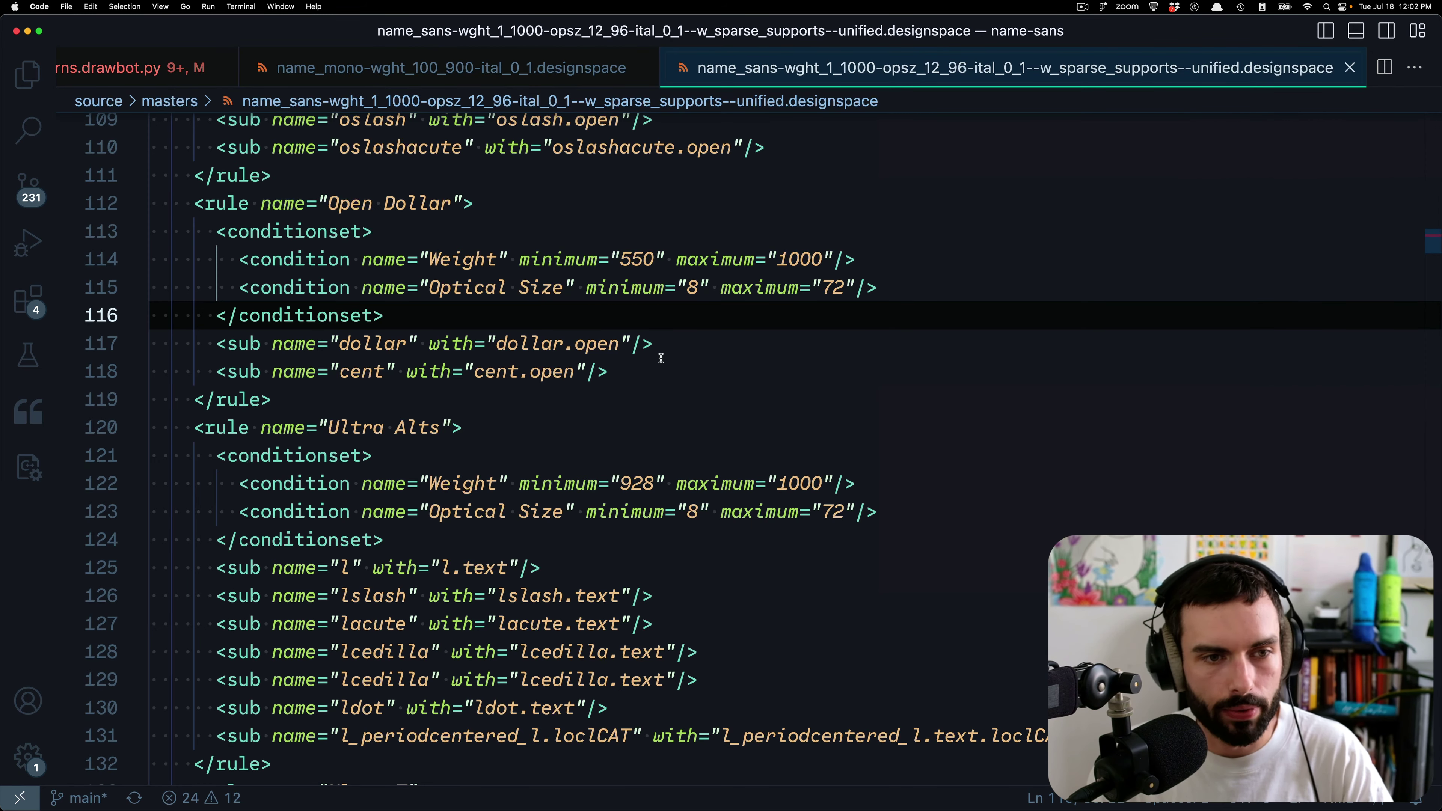
- Search T.ul and inspect the Ultra T rule's Weight 781–1000 and Optical Size 55.999990–72 conditions
left_click(685, 360)
key("super+f")
type("T.ul")
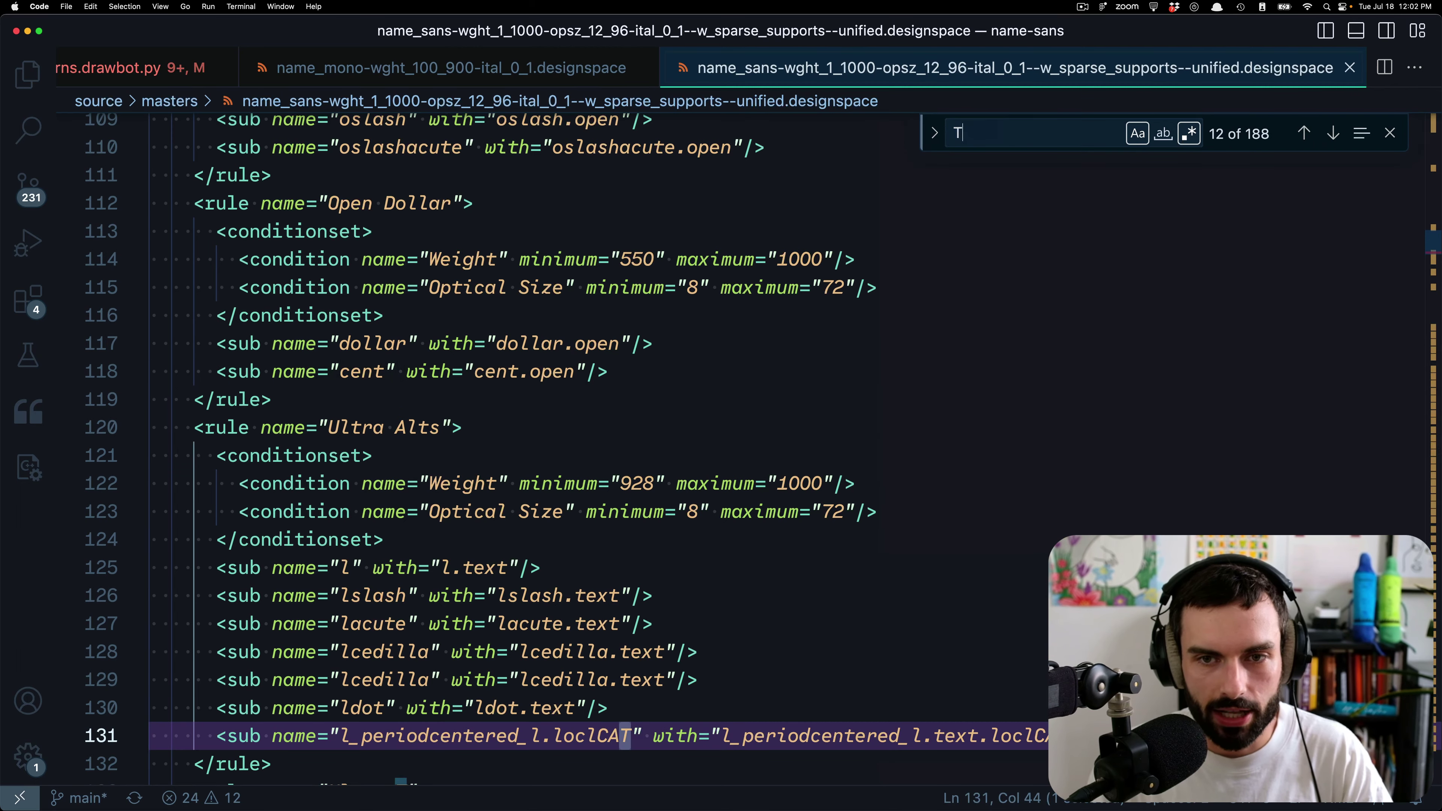
left_click(737, 422)
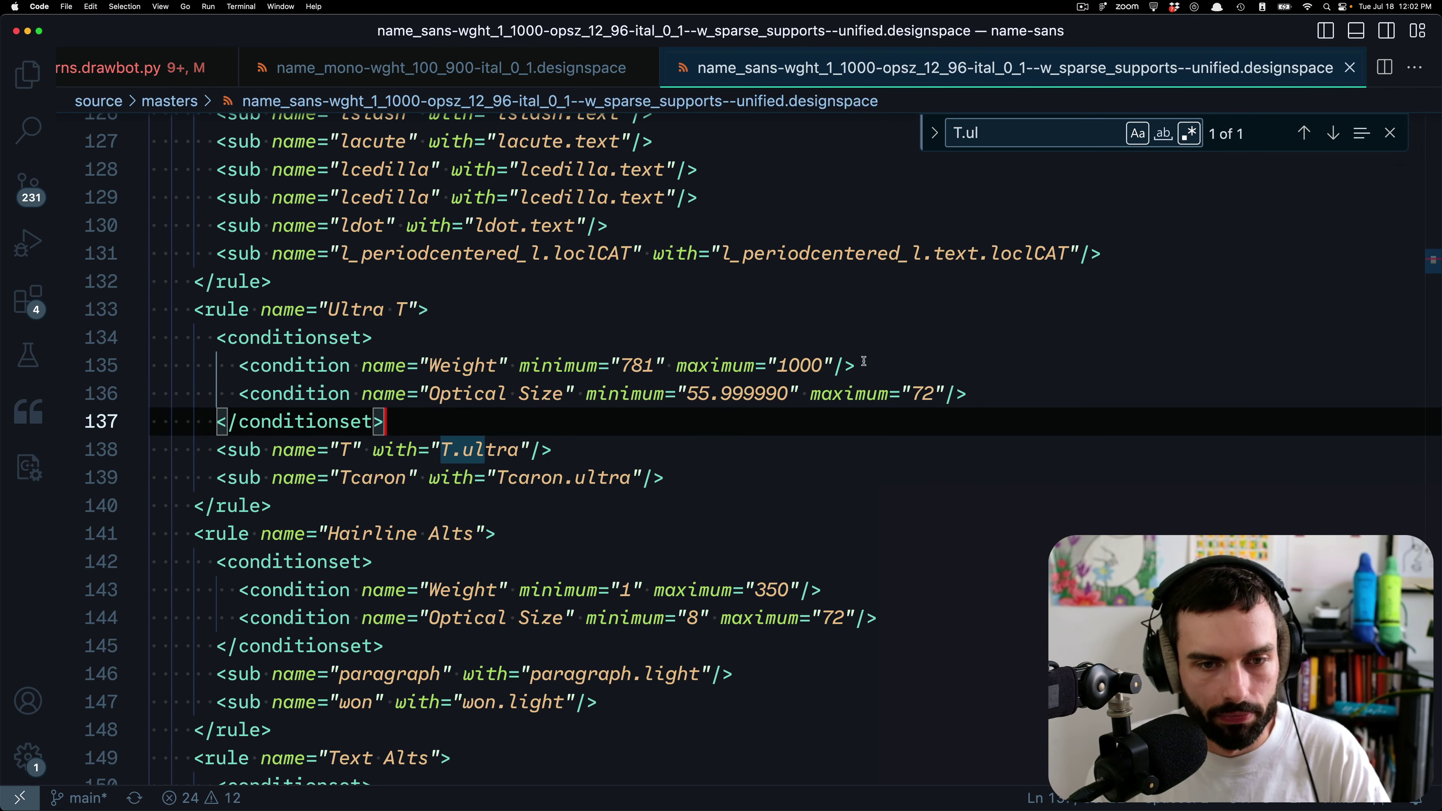
left_click_drag(860, 365, 617, 370)
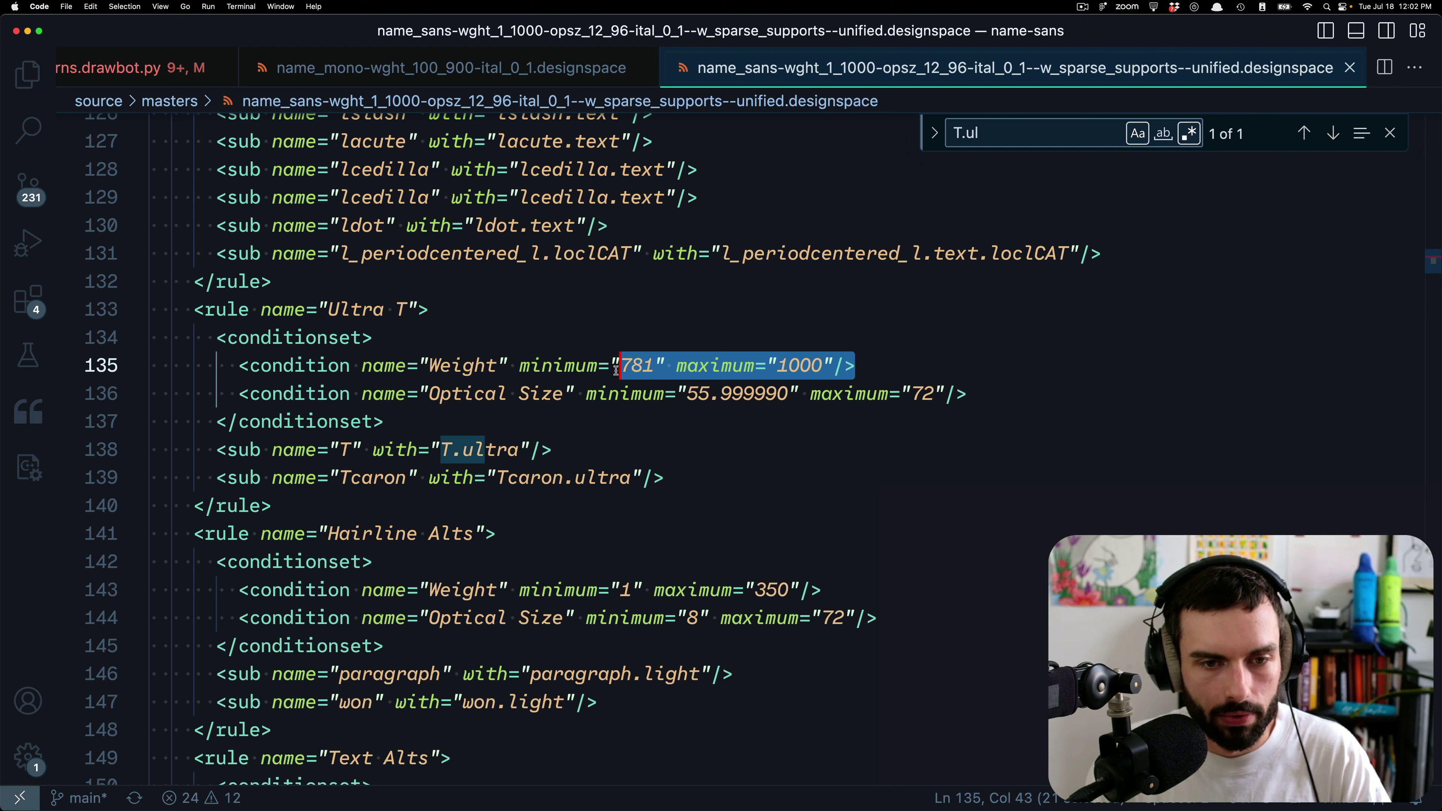
left_click(653, 449)
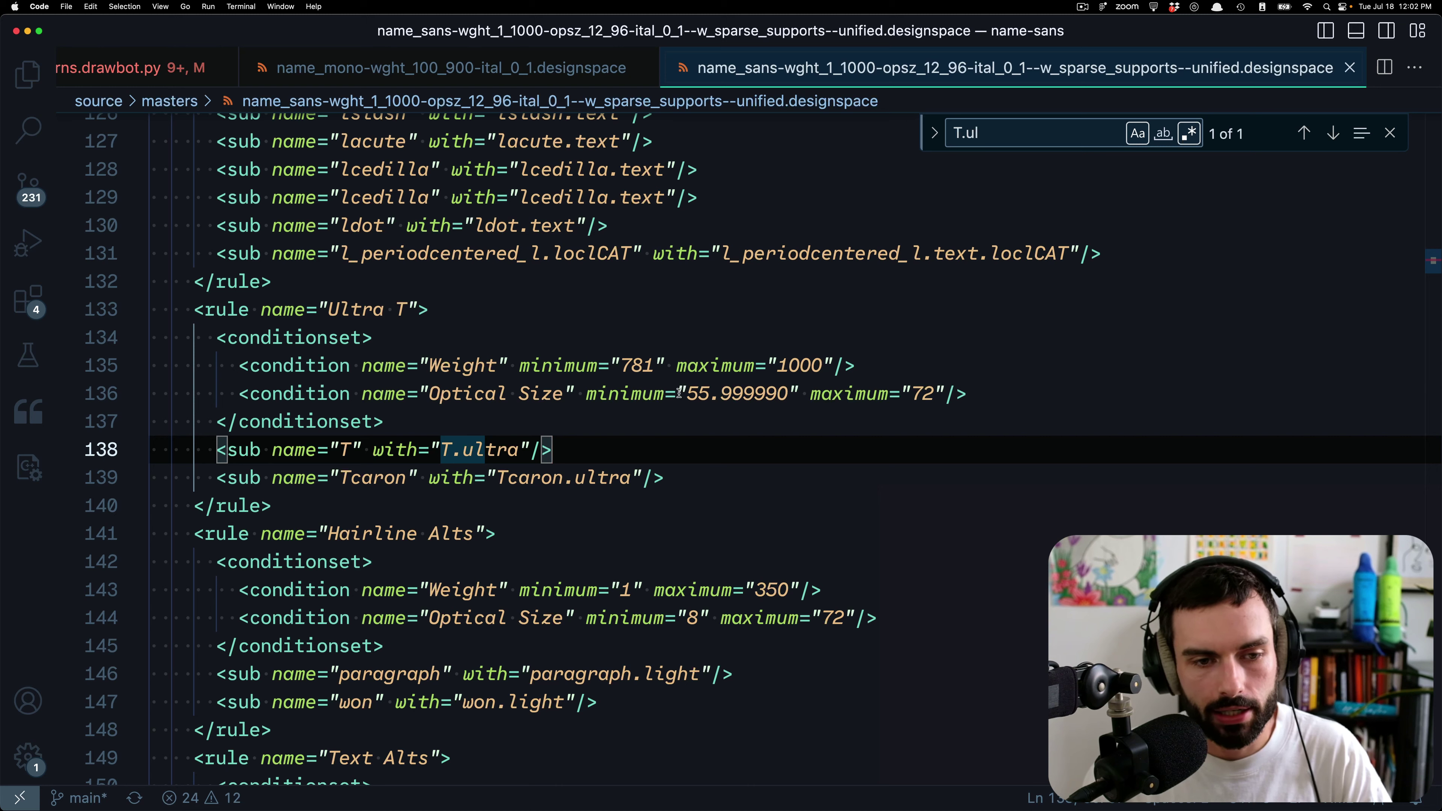
left_click_drag(679, 392, 791, 393)
key("super+Tab")
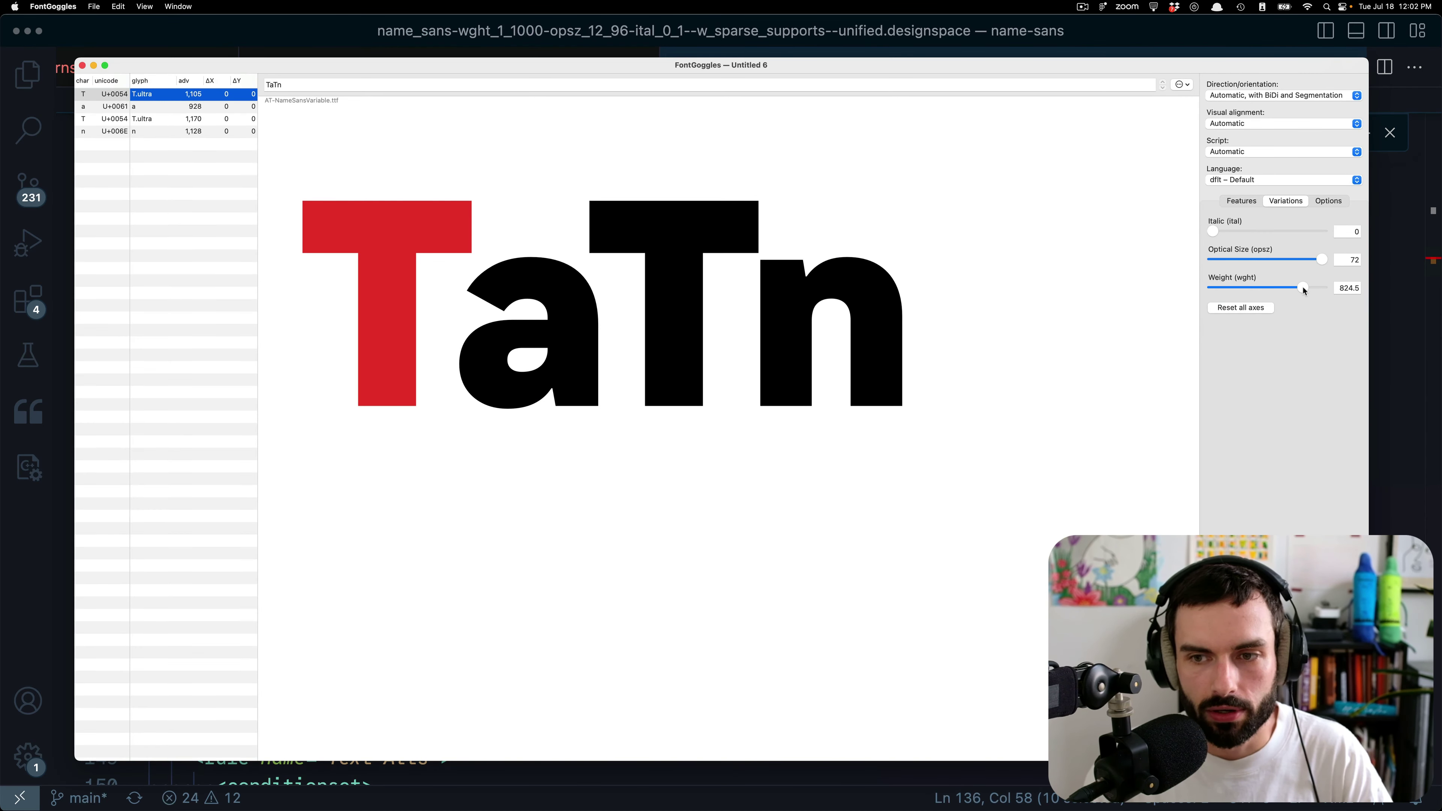
- Raise the TaTn preview weight from 824.5 to about 845.8
left_click_drag(1304, 290, 1322, 260)
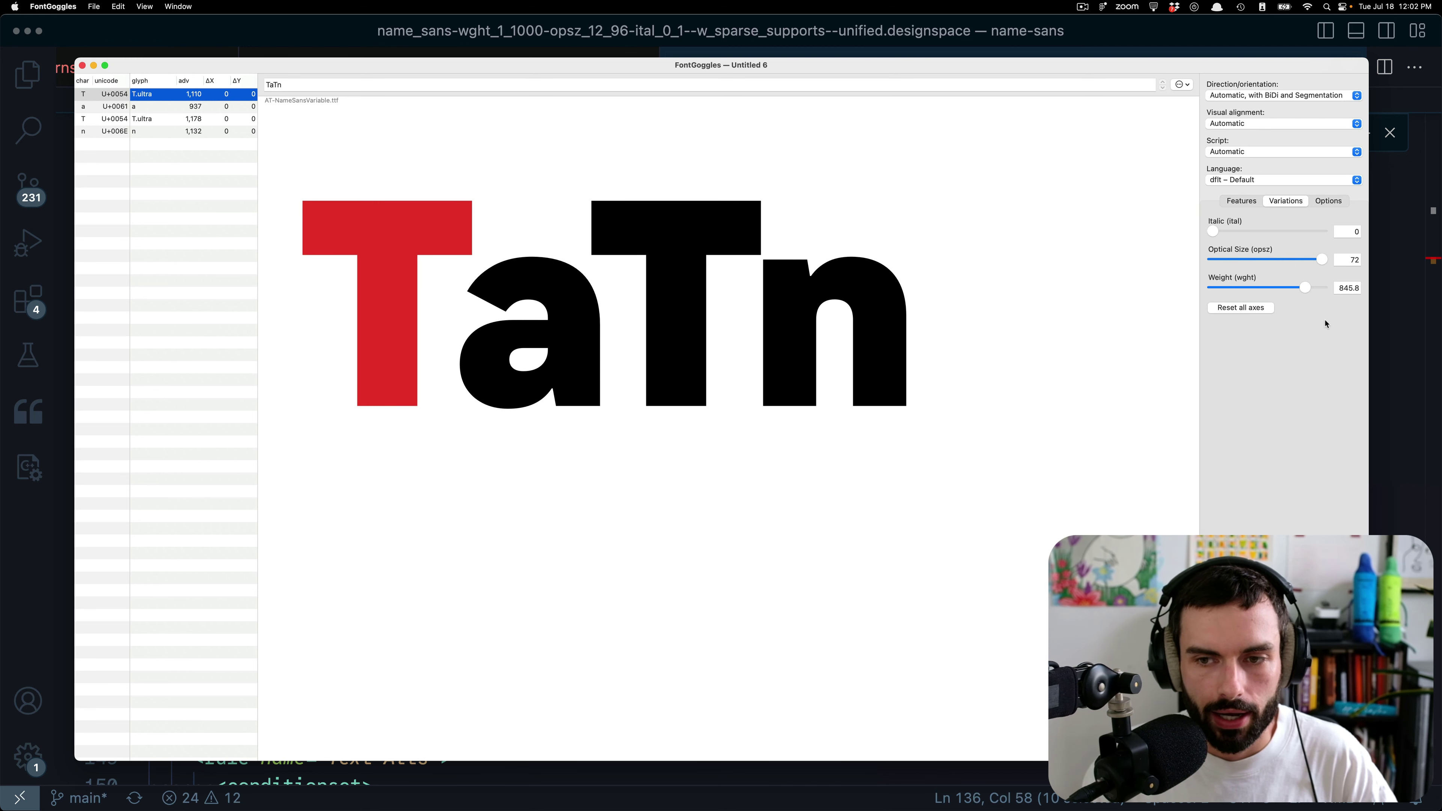
- Extend the sample text to TaTnTä and compare the T shapes across weights
left_click(506, 84)
type("Tä")
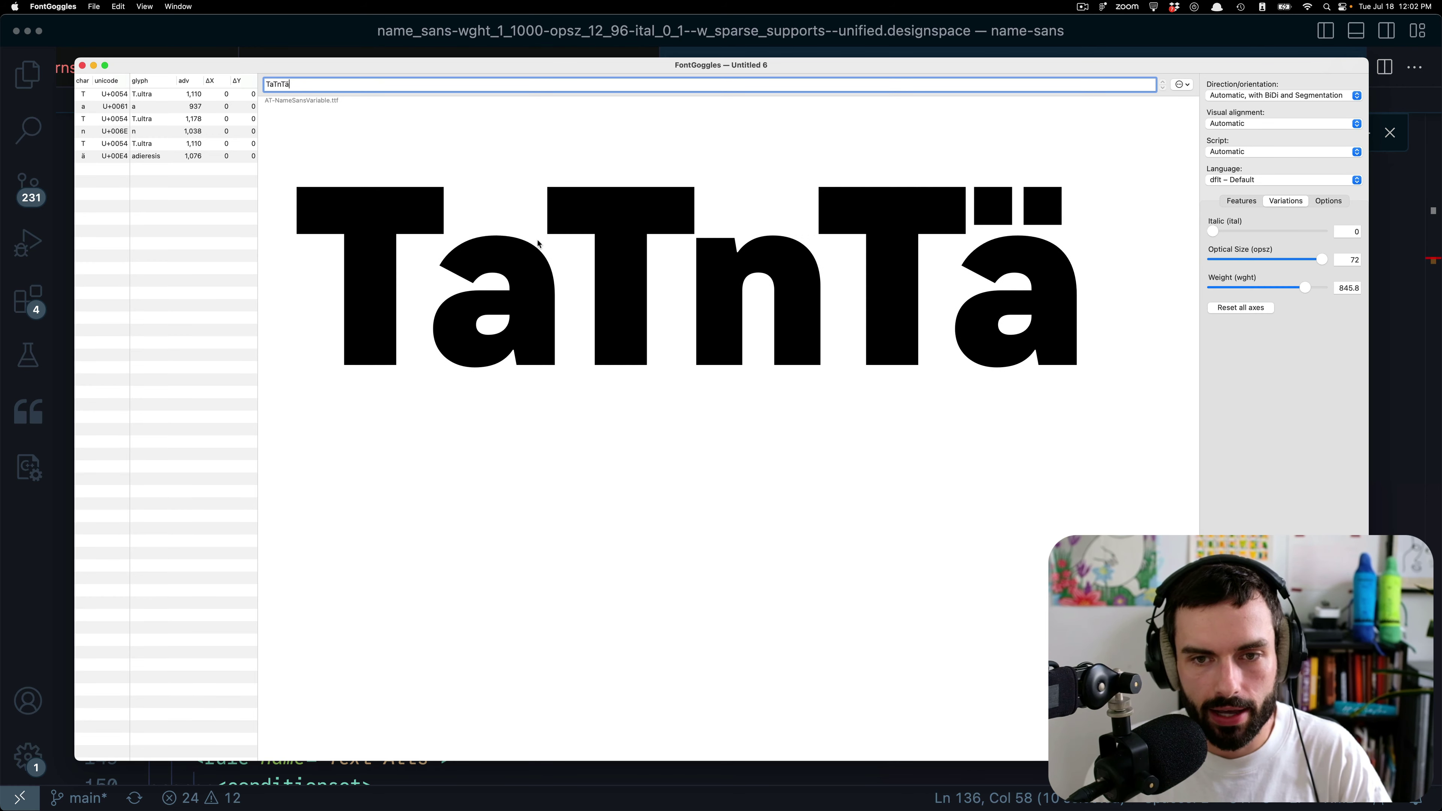
mouse_move(1305, 291)
left_mouse_down()
mouse_move(1242, 290)
mouse_move(1330, 288)
mouse_move(1285, 288)
left_mouse_up()
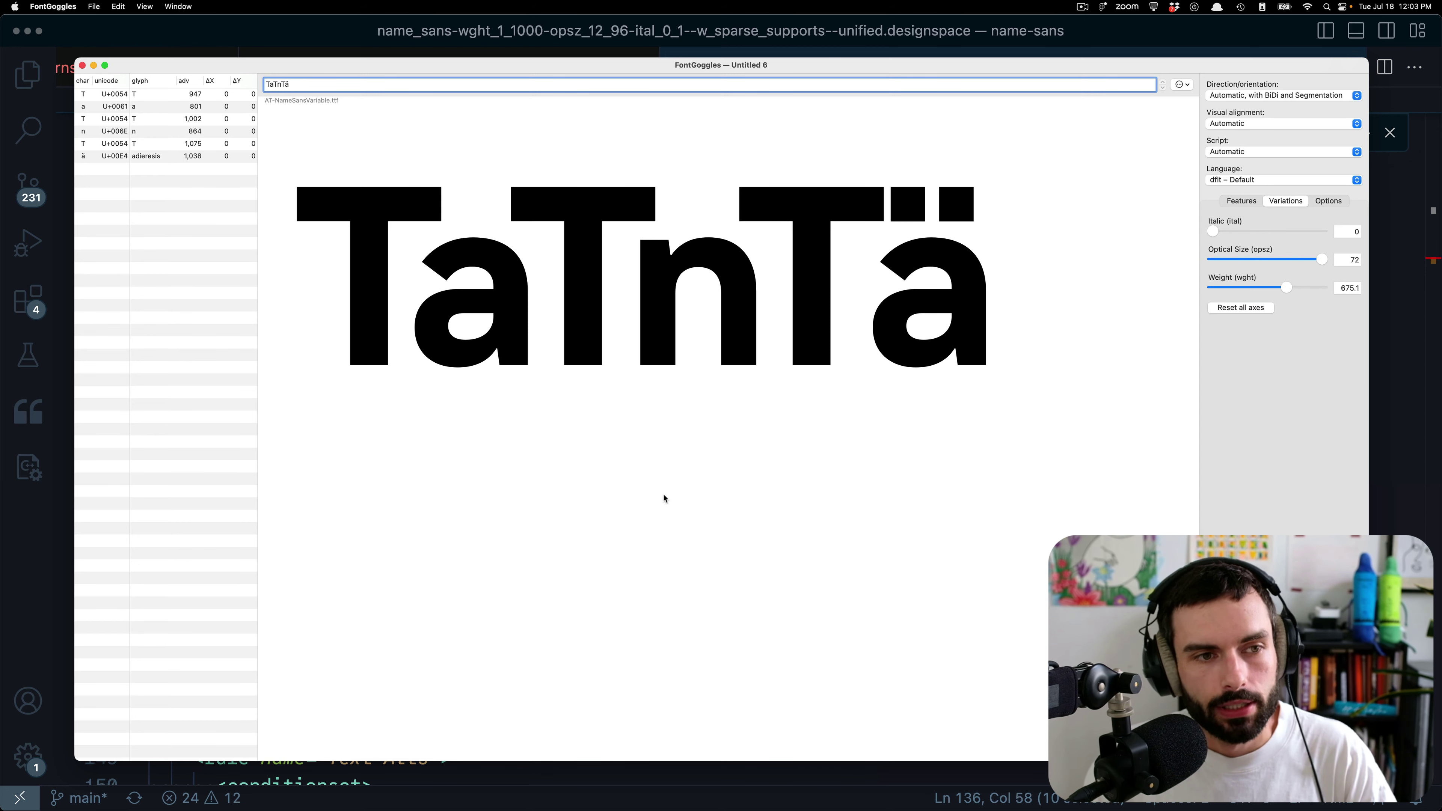
mouse_move(1286, 292)
left_mouse_down()
mouse_move(1210, 296)
mouse_move(1338, 290)
mouse_move(1278, 301)
mouse_move(1295, 290)
left_mouse_up()
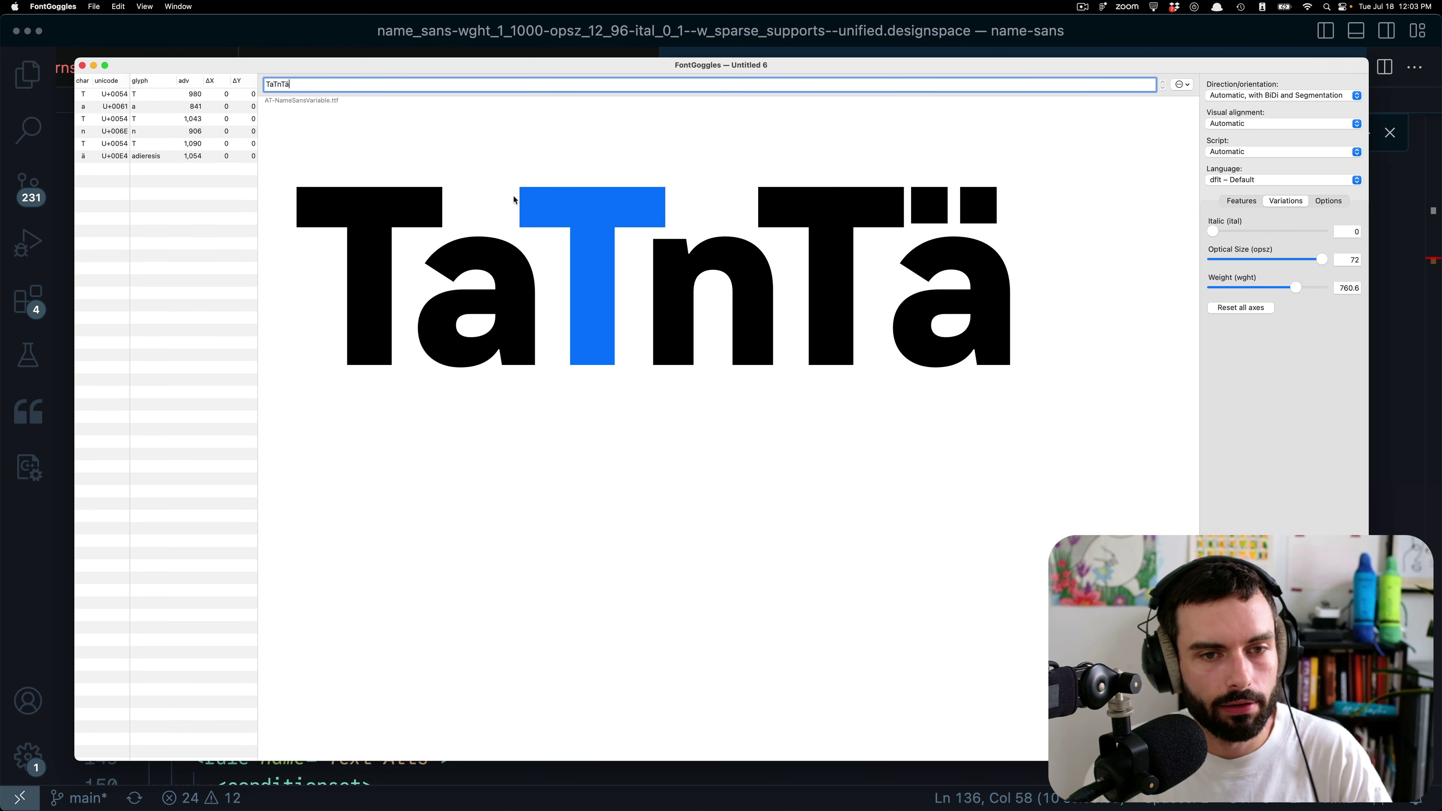
- Select the middle T, settle the weight near 813.2 at the T.ultra switch, then return to VS Code
left_click(568, 210)
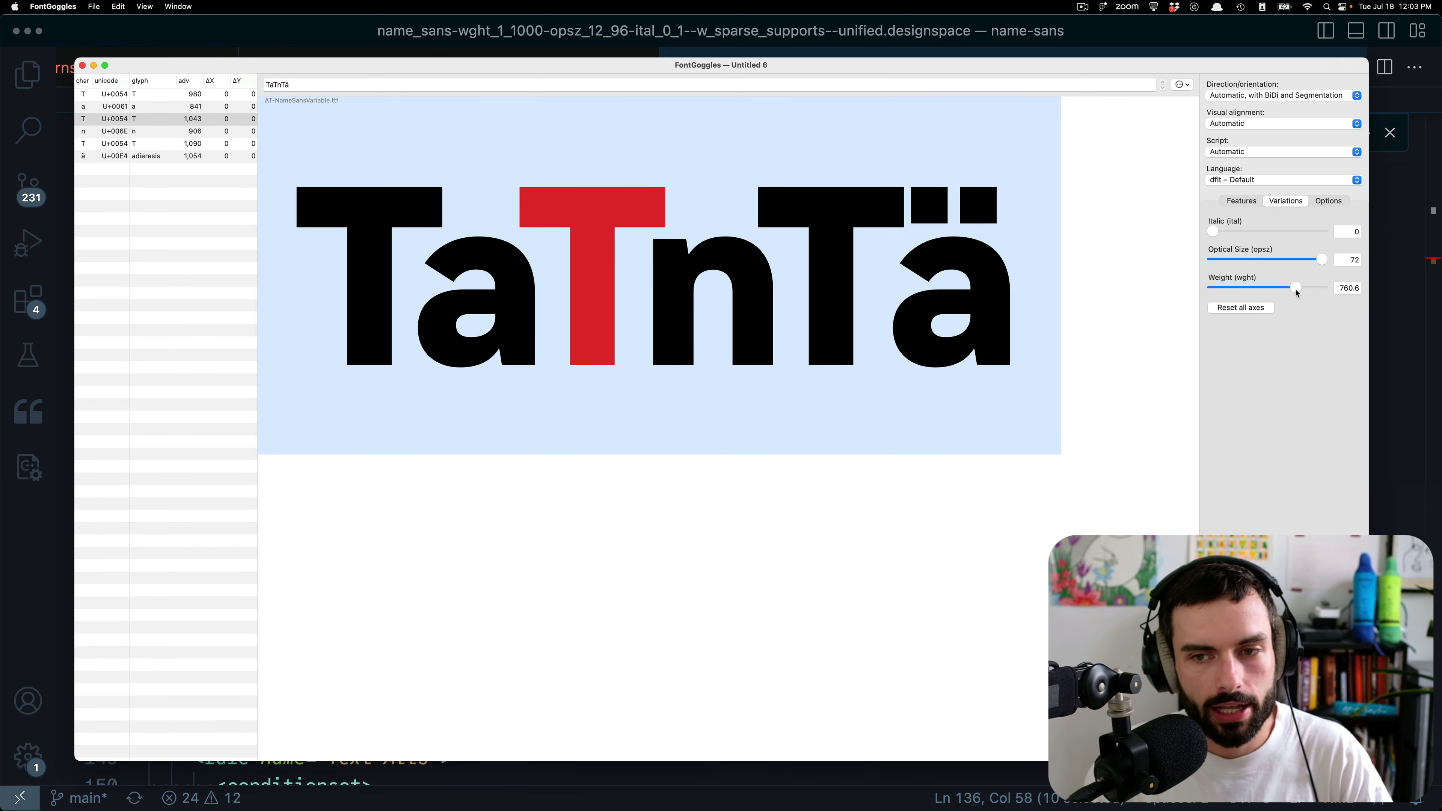
left_click_drag(1297, 292, 1307, 292)
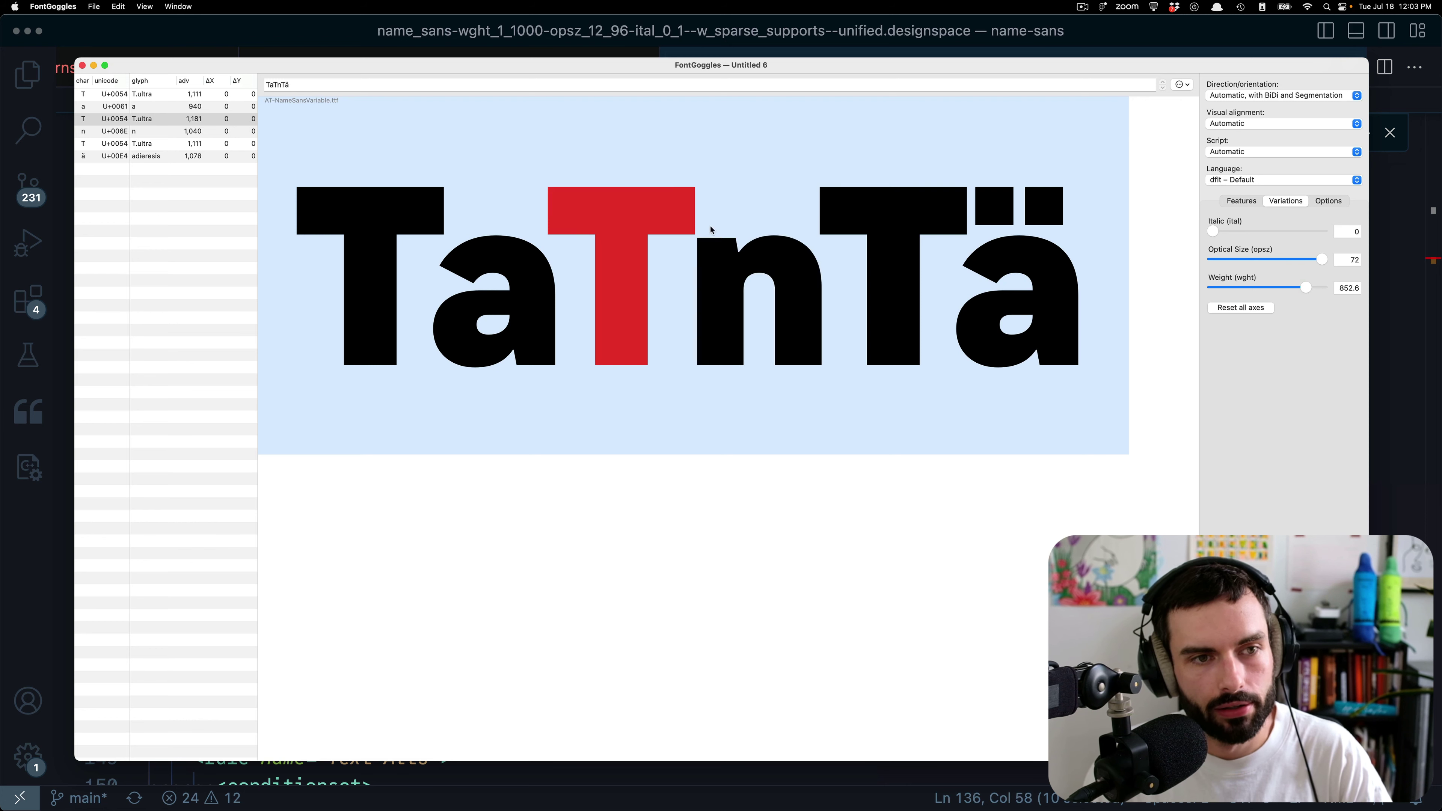
left_click_drag(1307, 288, 1303, 290)
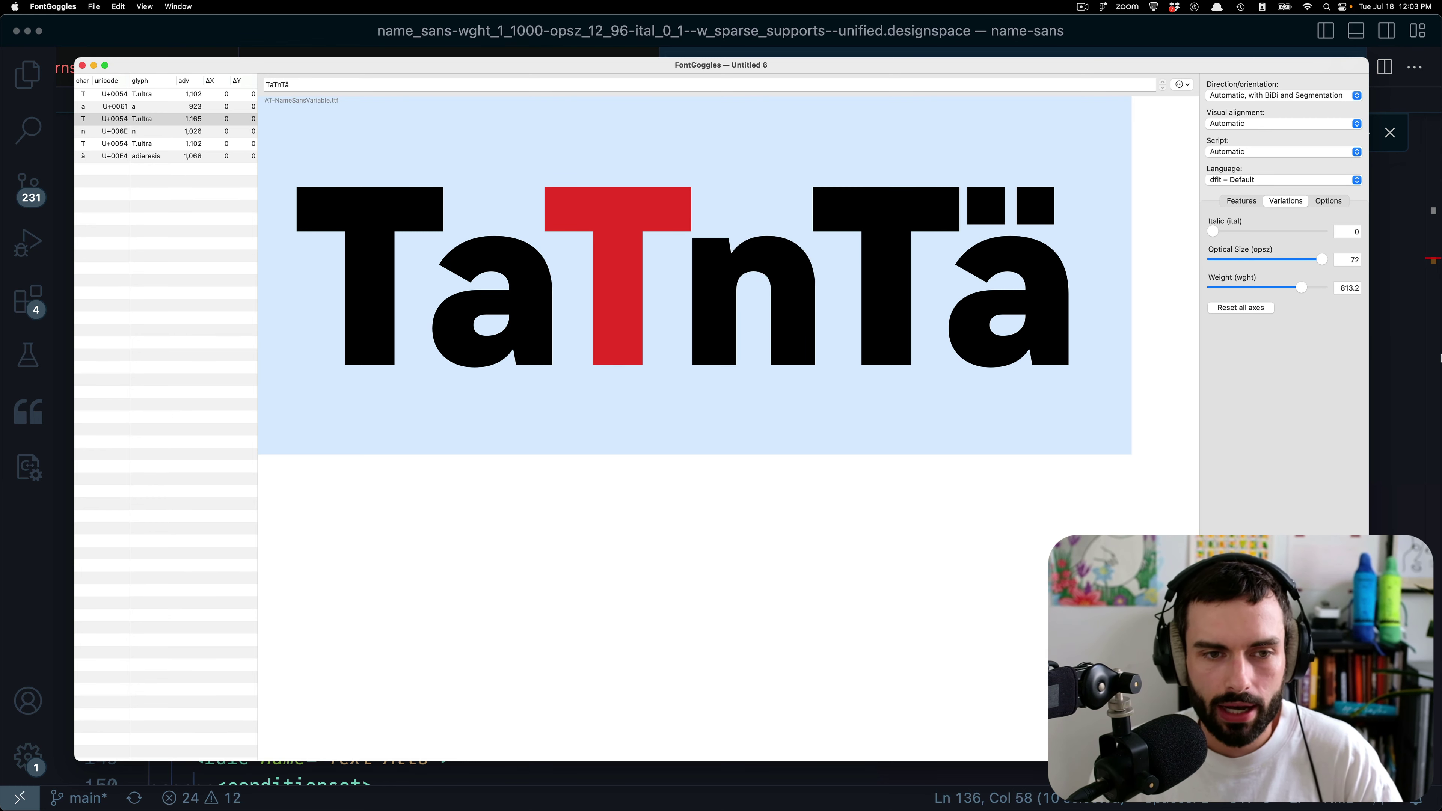
key("super+Tab")
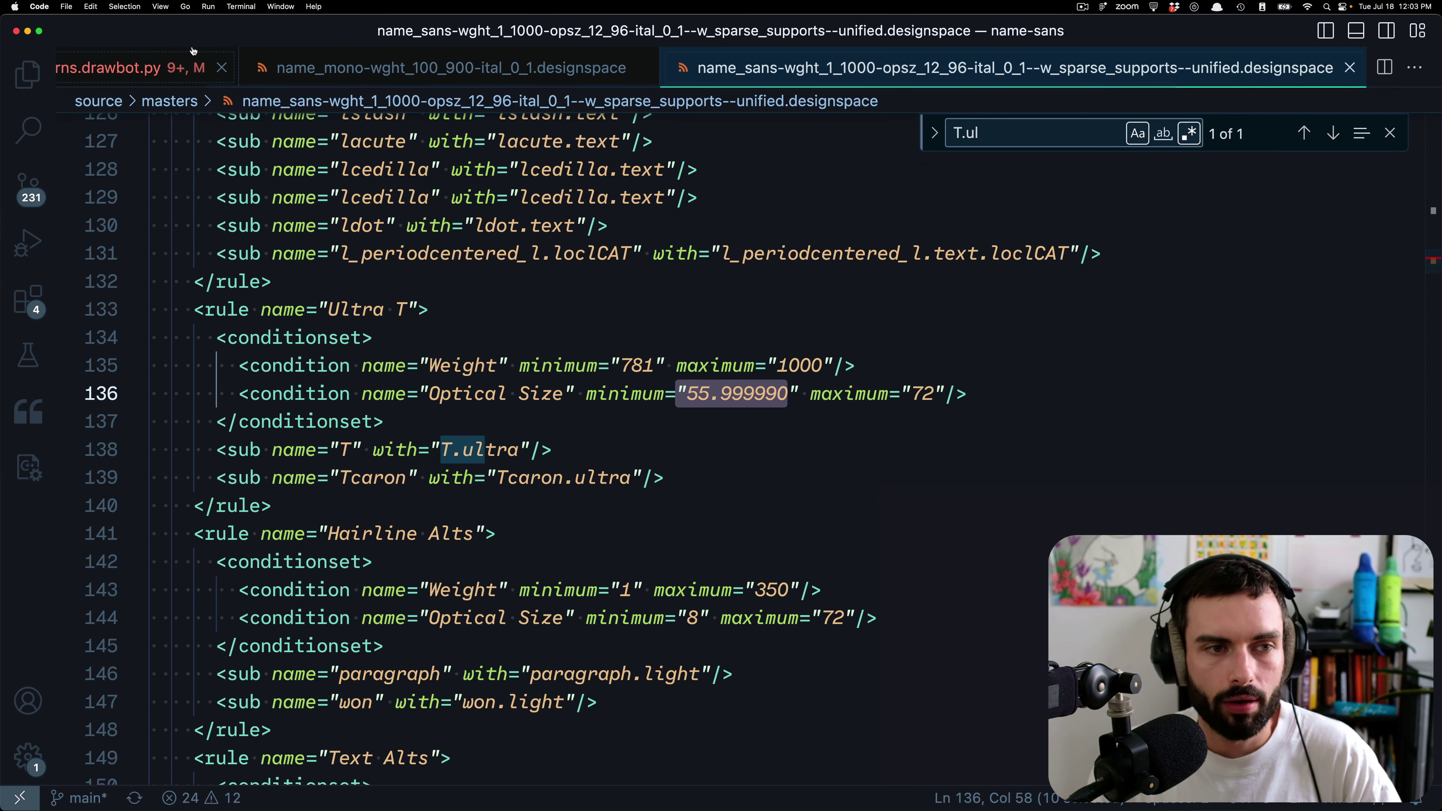
- Switch to the name_sans-proof-T-kerns.drawbot.py tab, close the find widget, and scroll through the script
left_click(165, 69)
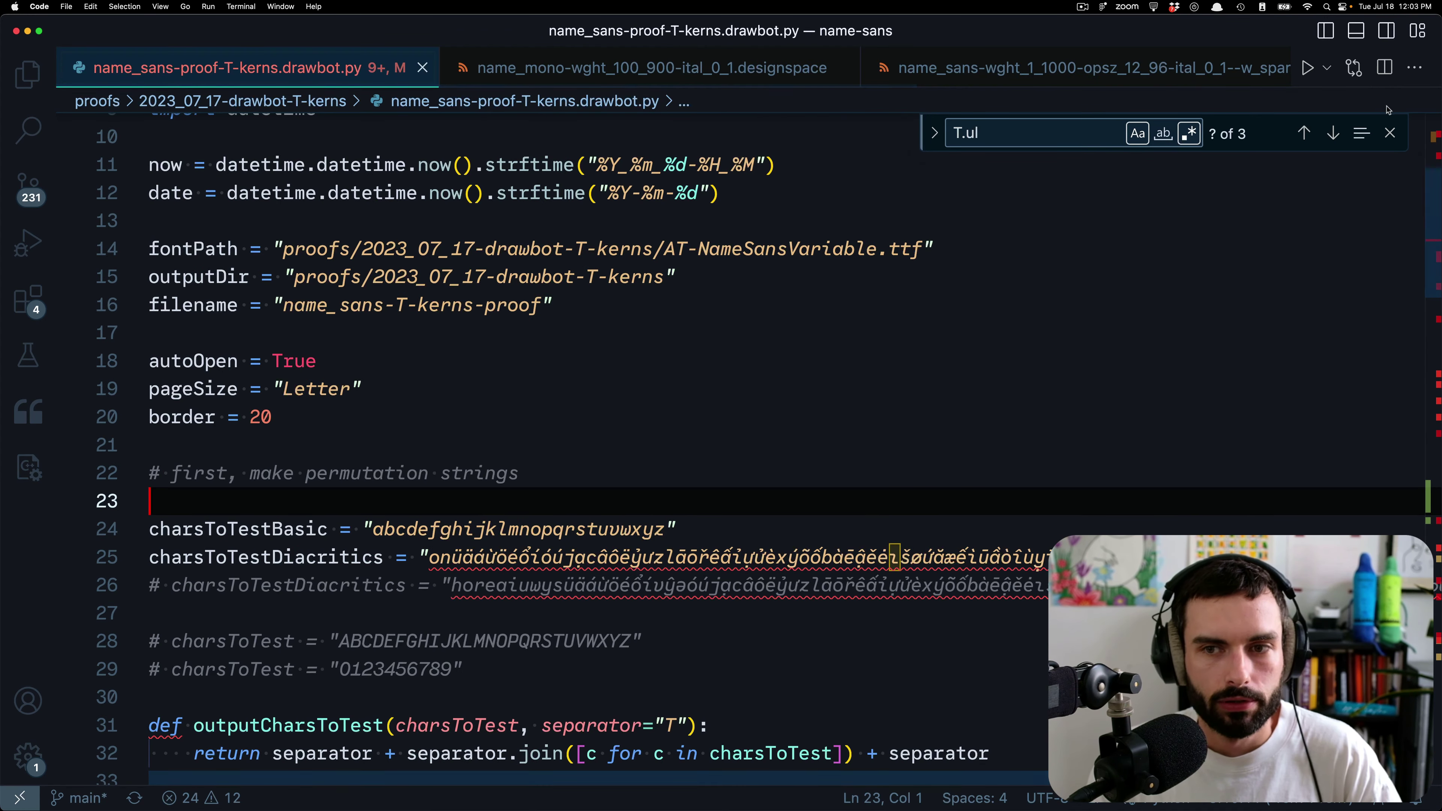
left_click(1389, 133)
scroll(882, 357, "up", 5)
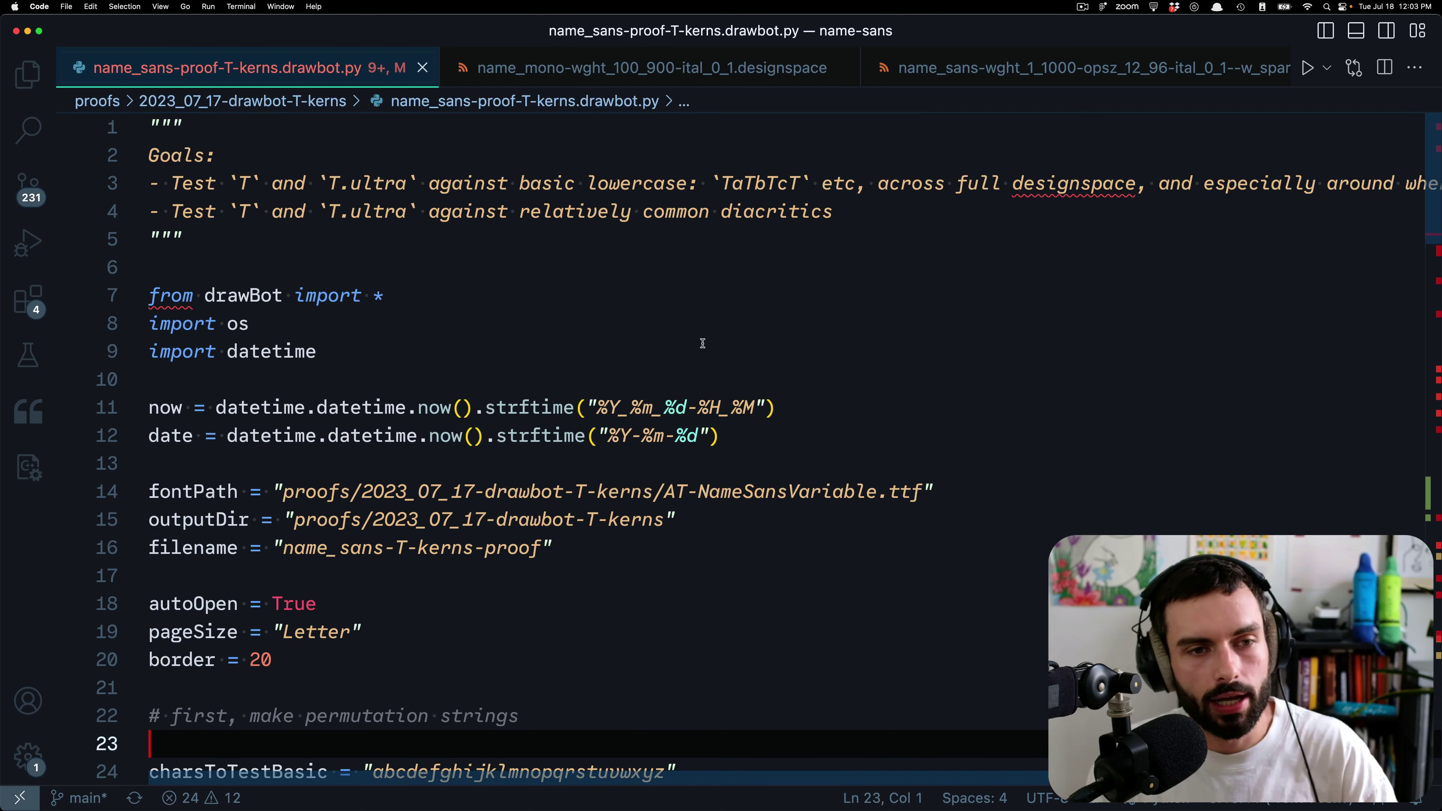
scroll(644, 341, "down", 5)
scroll(644, 341, "down", 2)
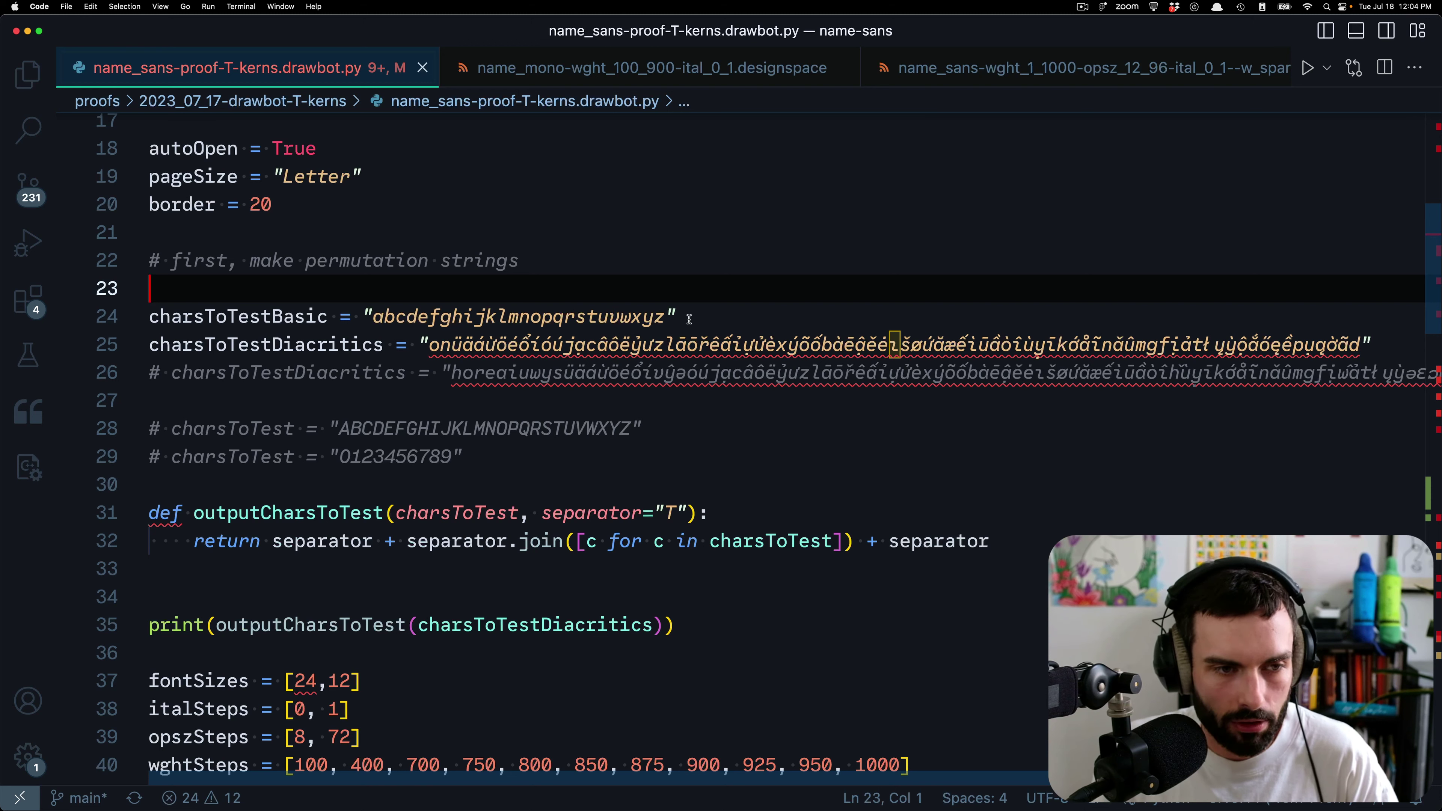
- Select and inspect the diacritics test string on line 25
left_click(760, 404)
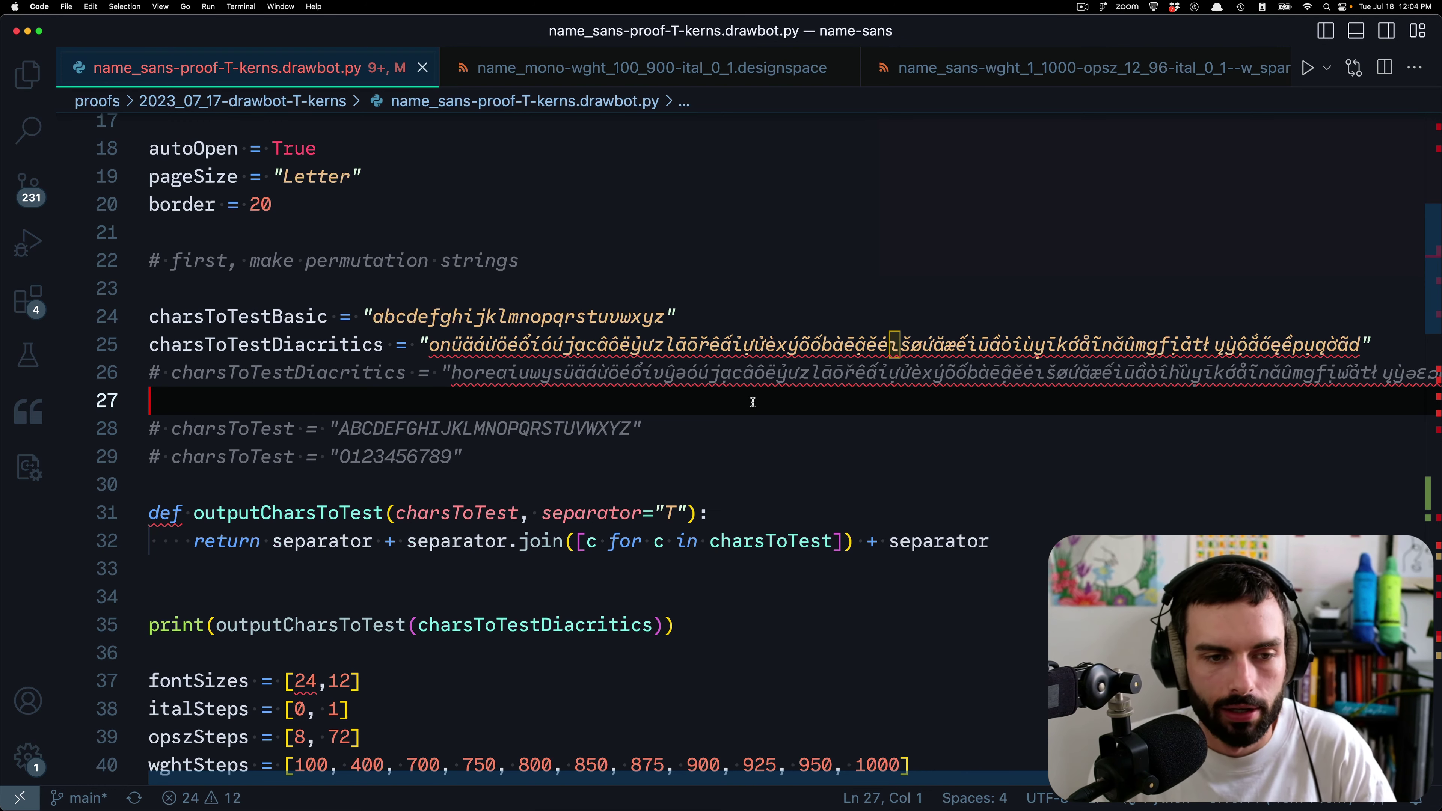
double_click(527, 345)
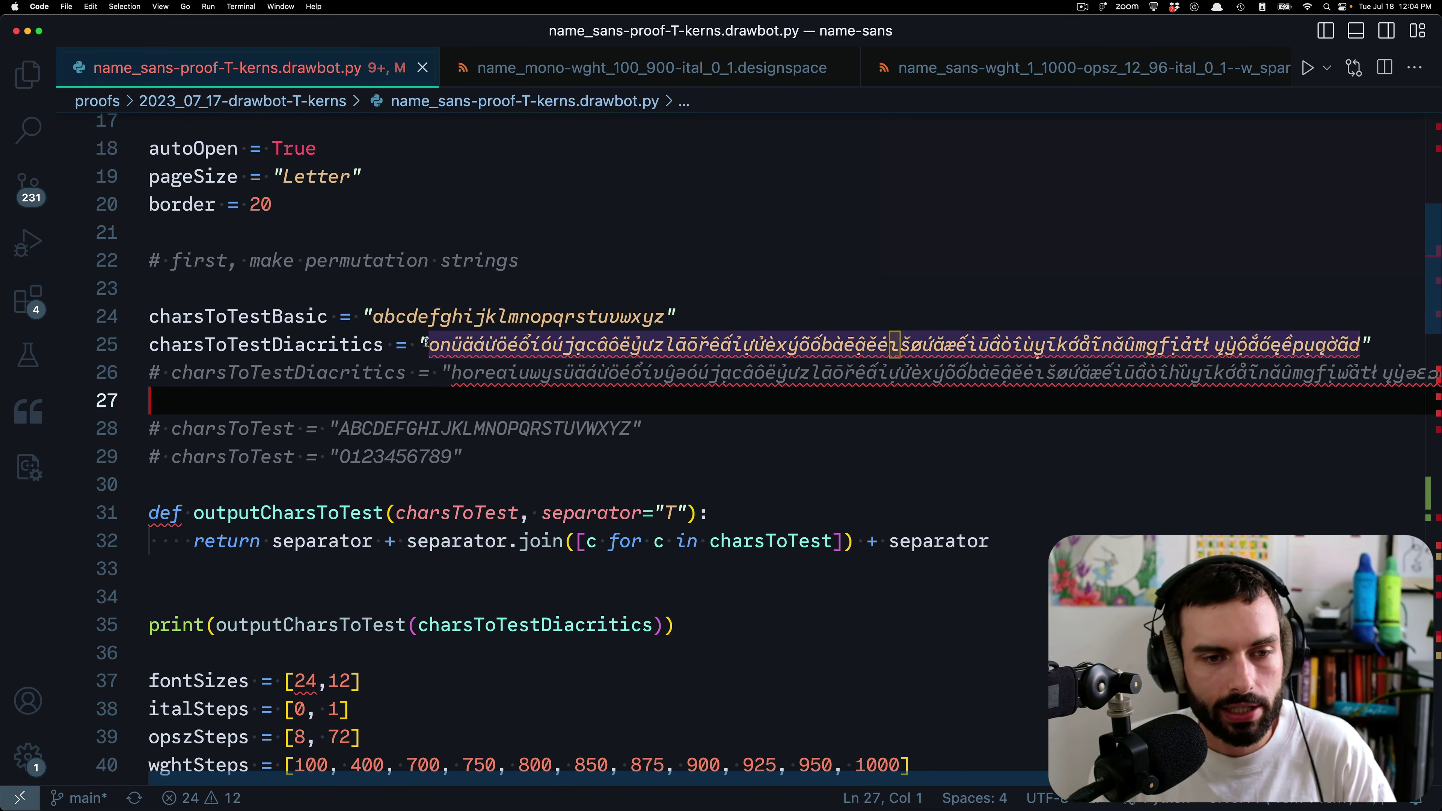
left_click_drag(430, 345, 1382, 348)
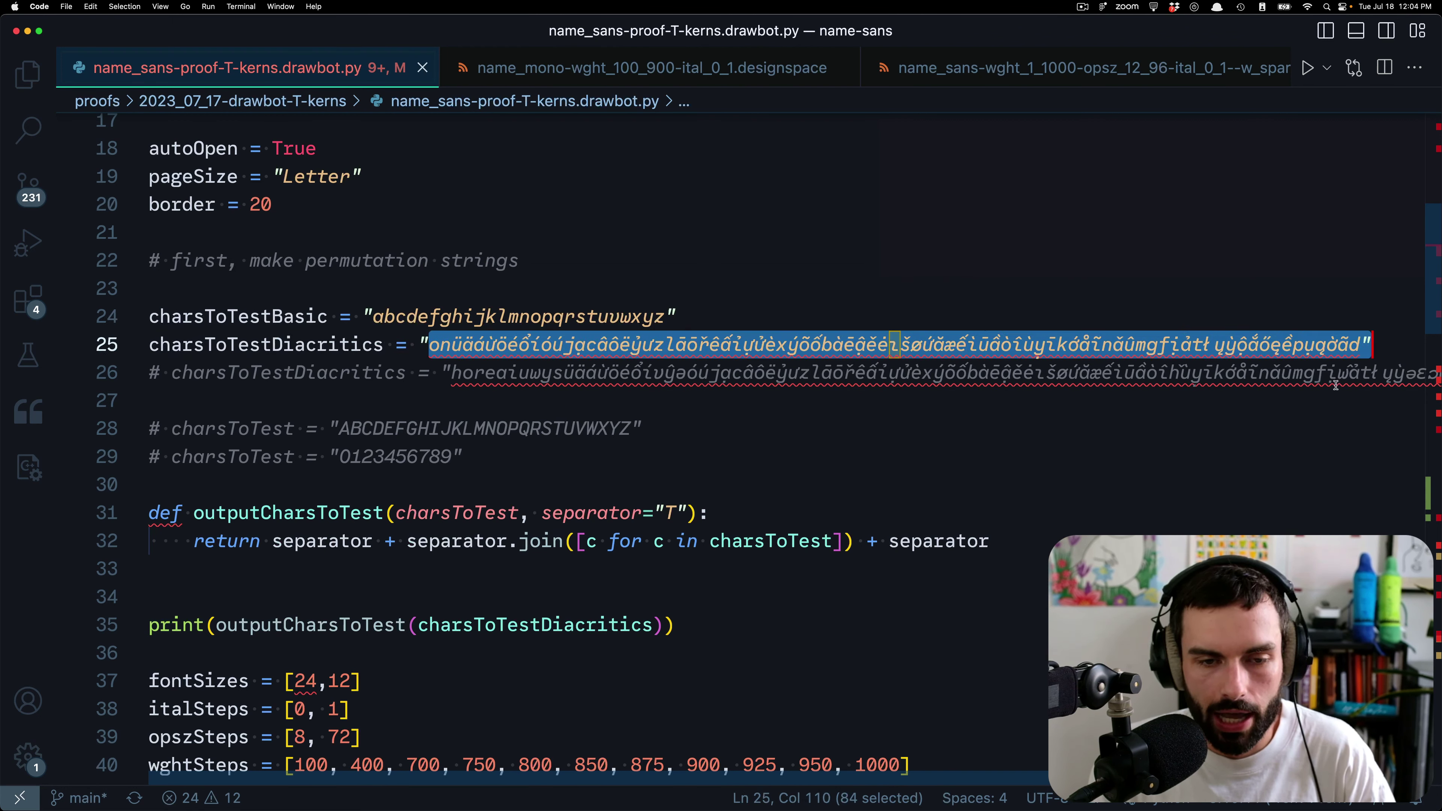
left_click(1082, 450)
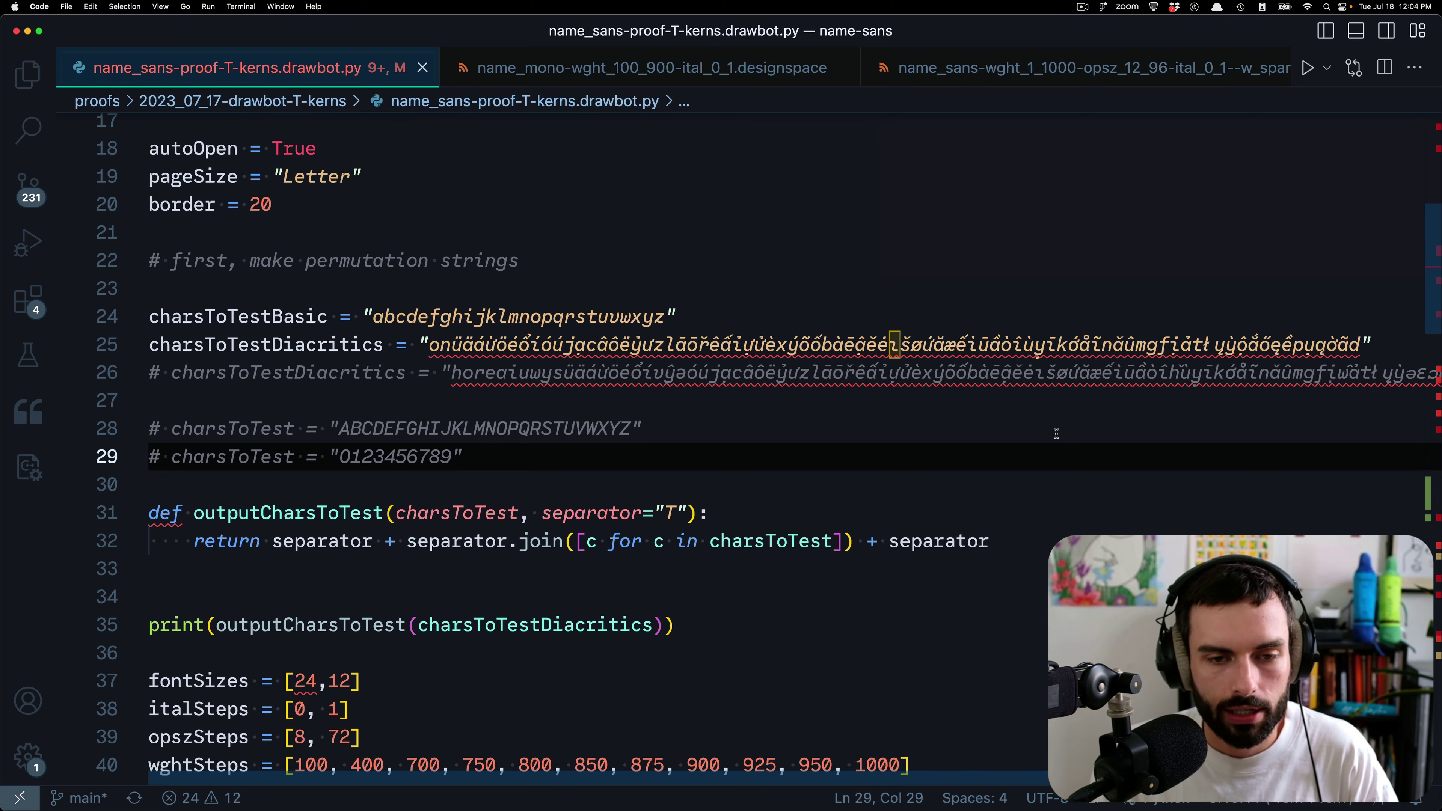
scroll(1055, 433, "down", 1)
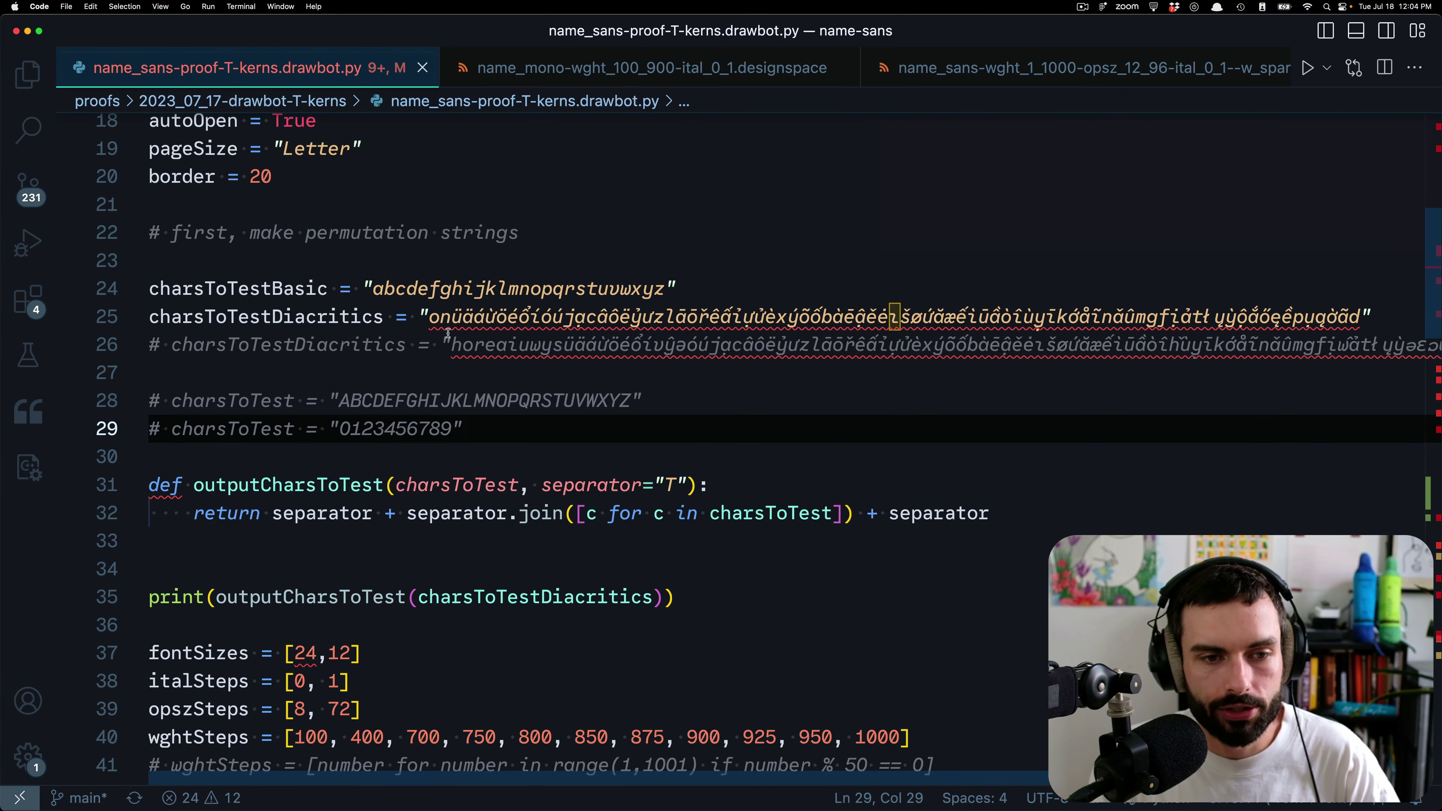
mouse_move(418, 316)
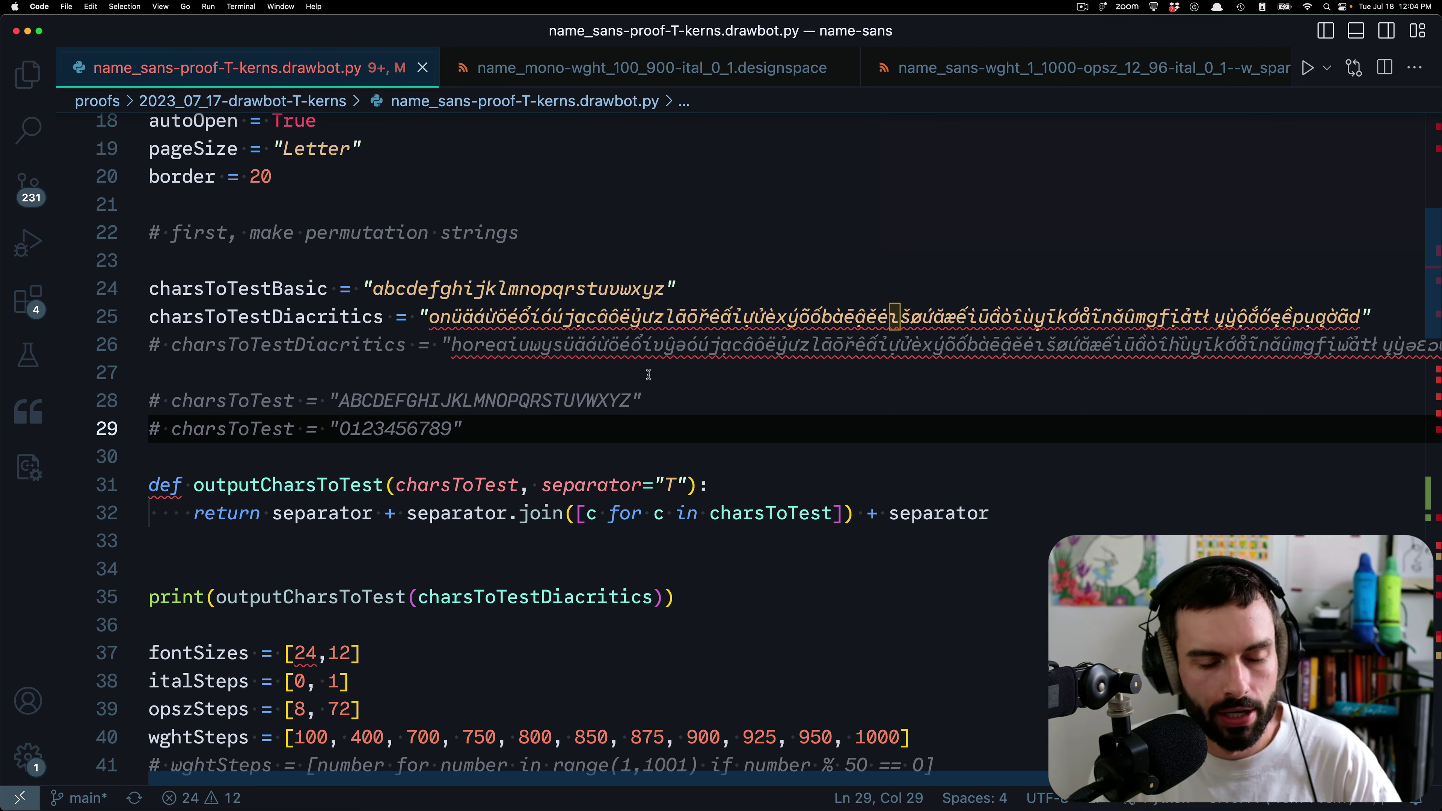
scroll(647, 374, "down", 3)
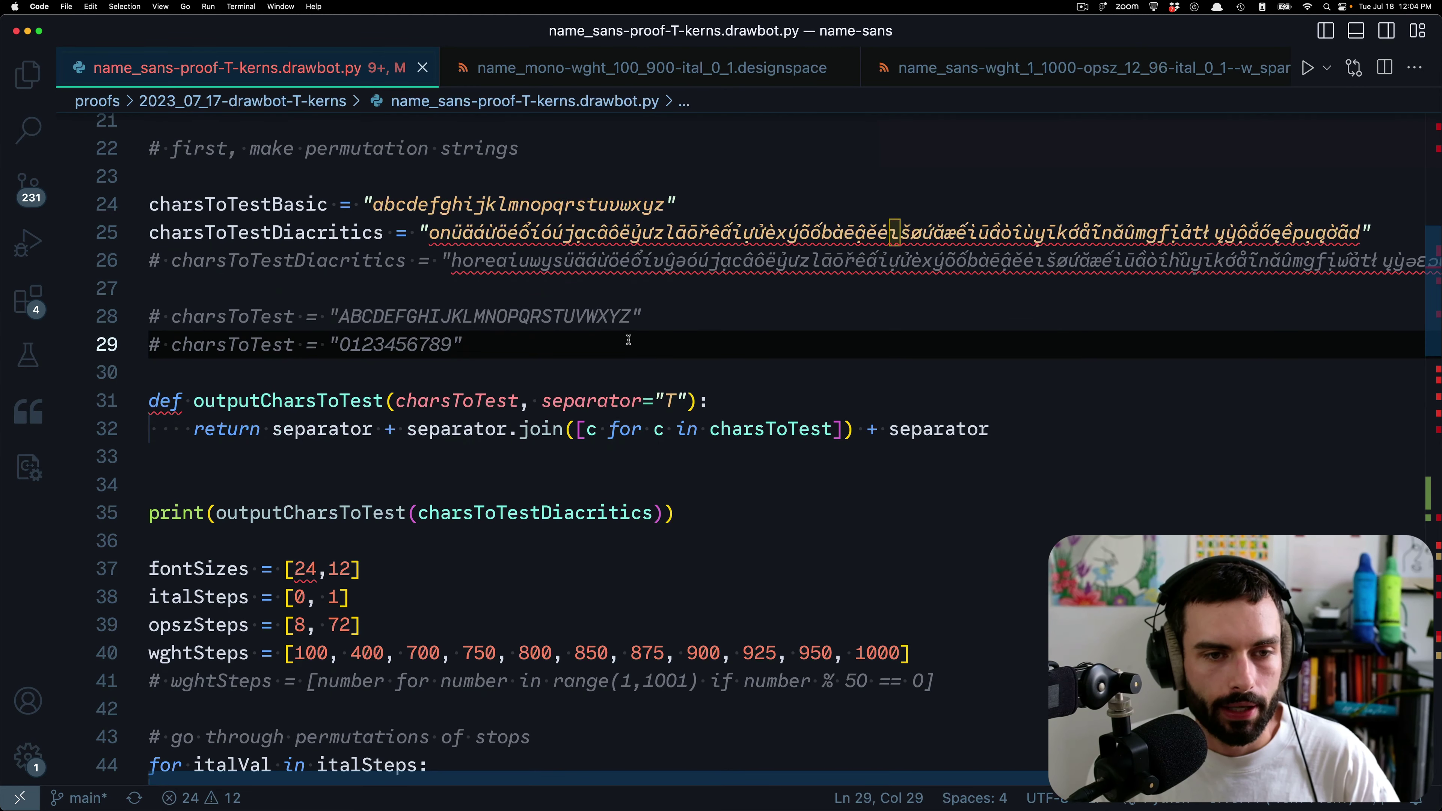
left_click_drag(417, 232, 1362, 233)
left_click(1354, 324)
- Scroll through the T separator function and weight steps further down the script
scroll(1241, 335, "down", 4)
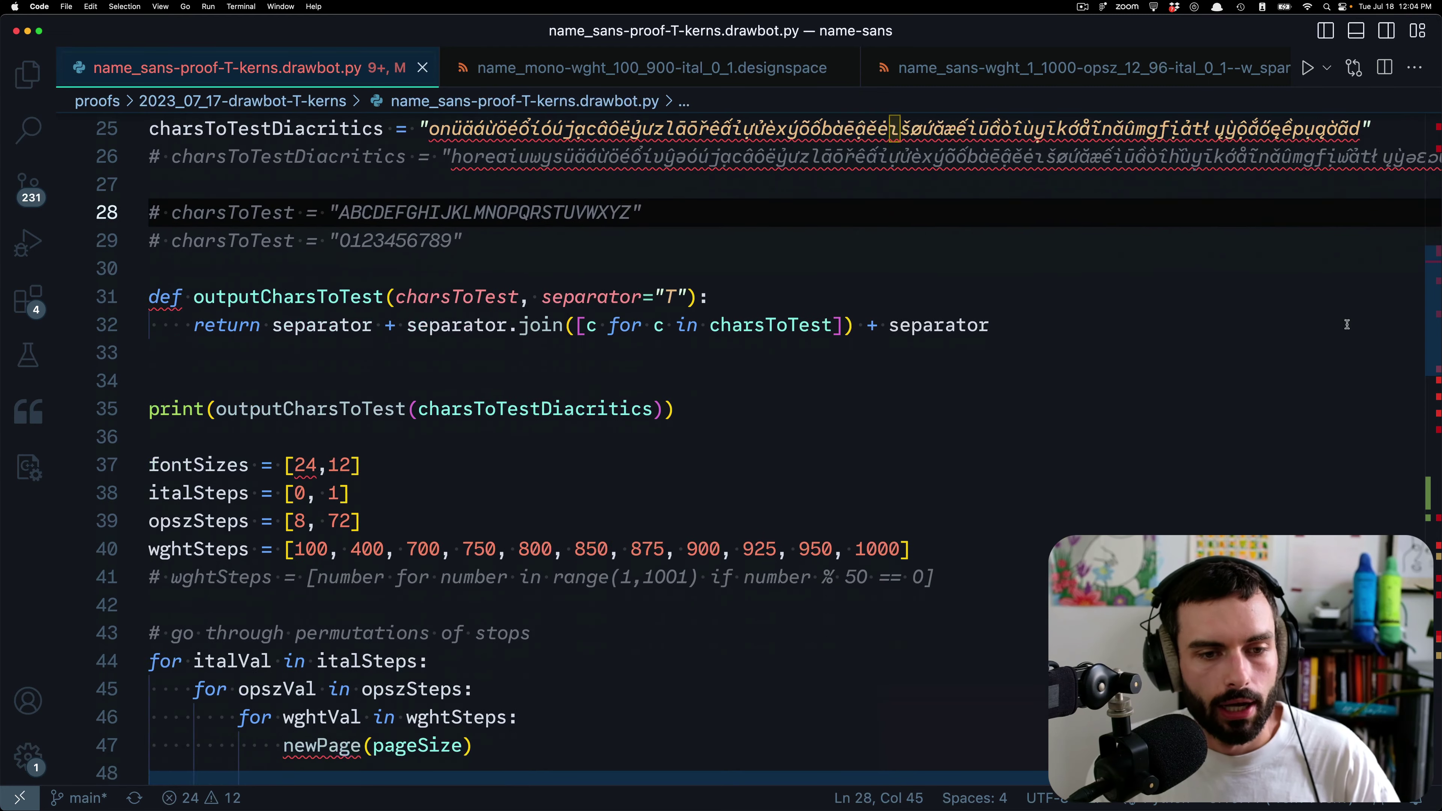
scroll(1134, 325, "down", 3)
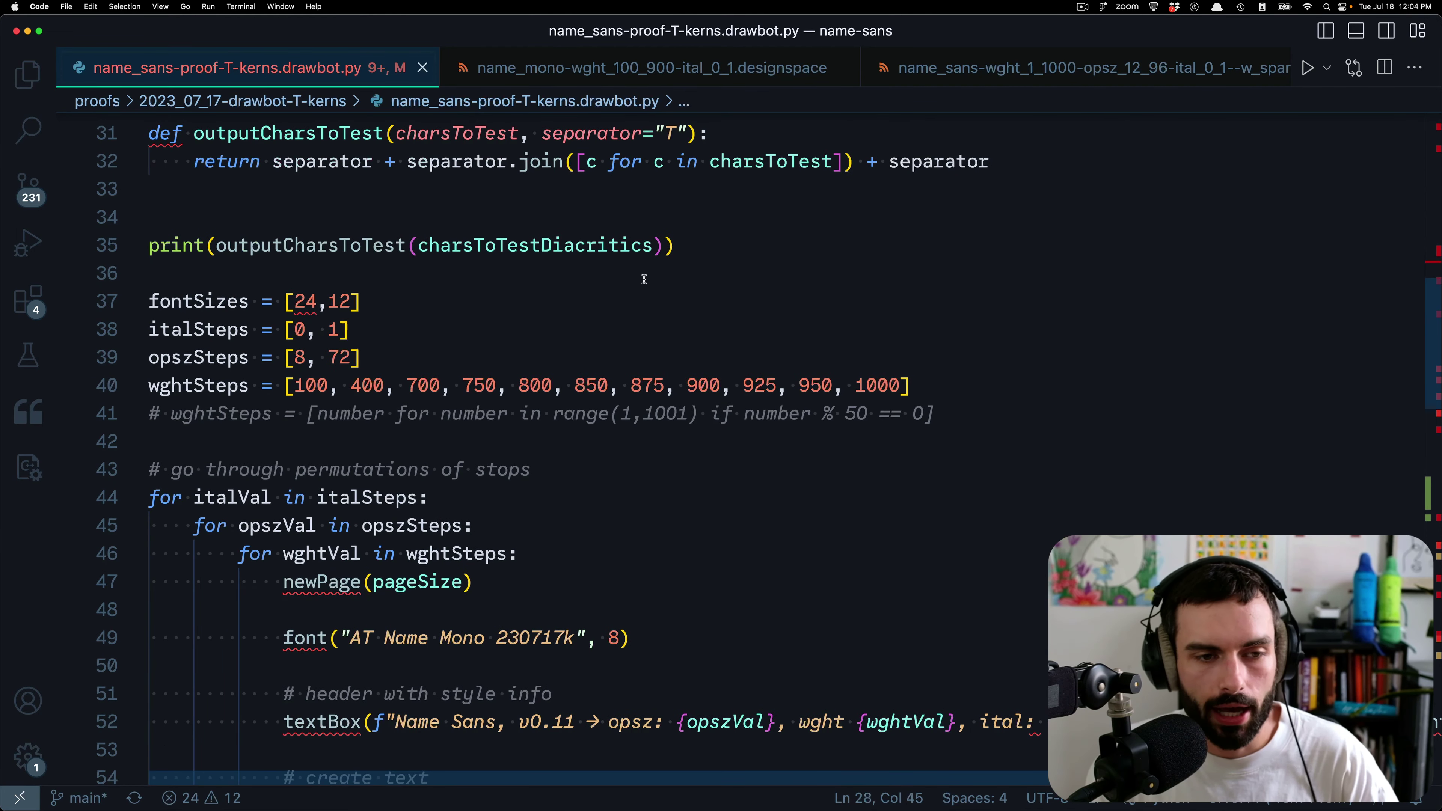
scroll(644, 278, "down", 5)
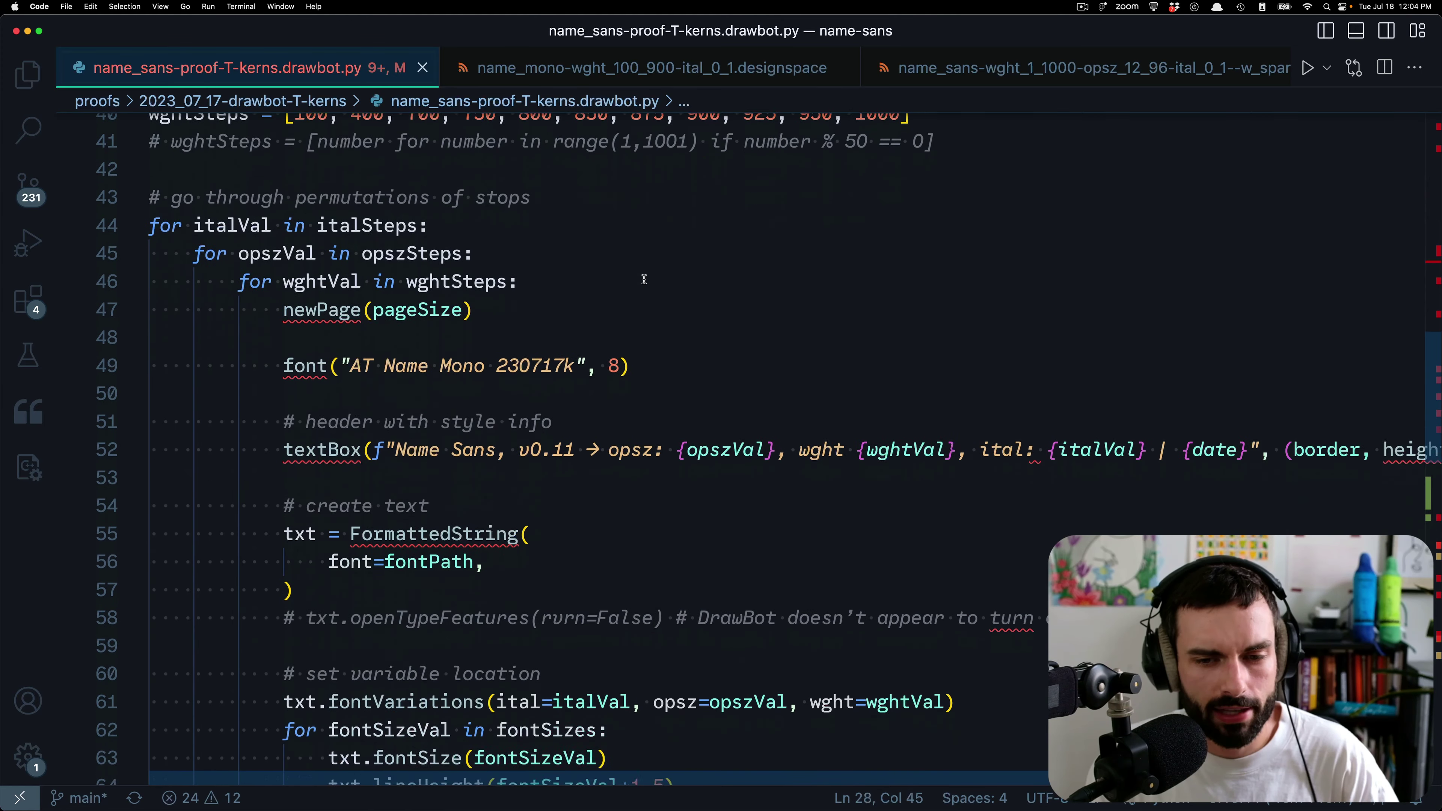
scroll(643, 279, "down", 10)
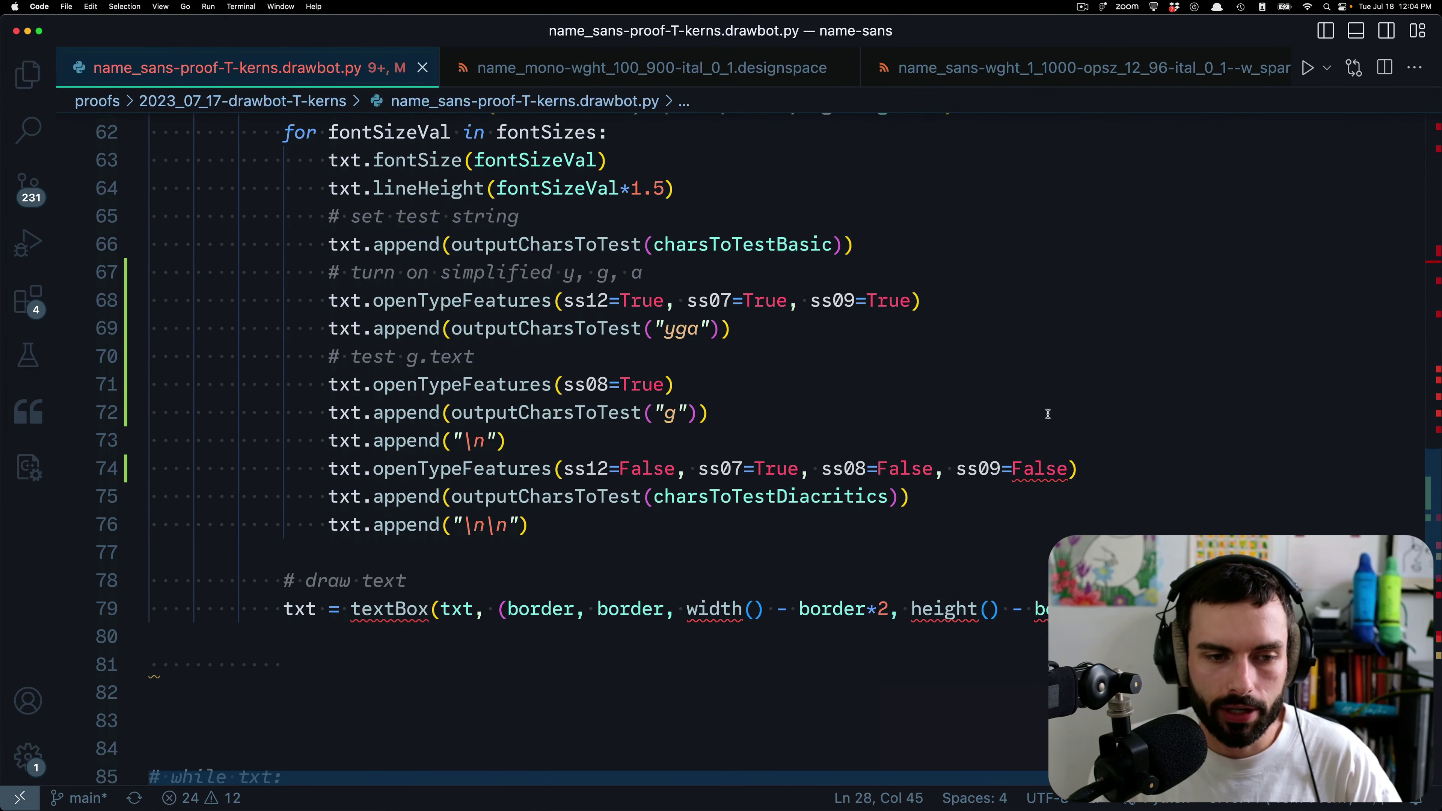
scroll(871, 413, "up", 14)
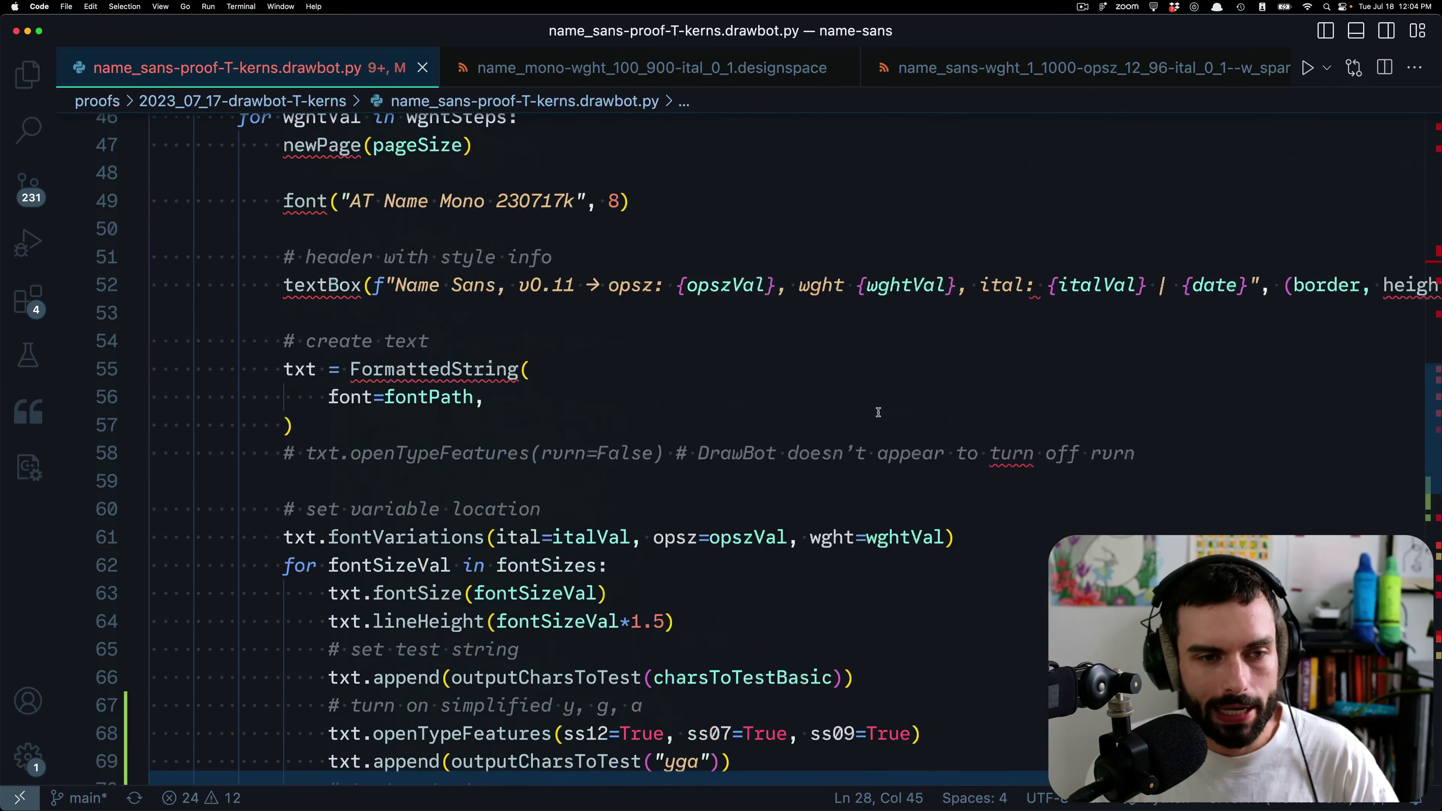
scroll(732, 410, "up", 4)
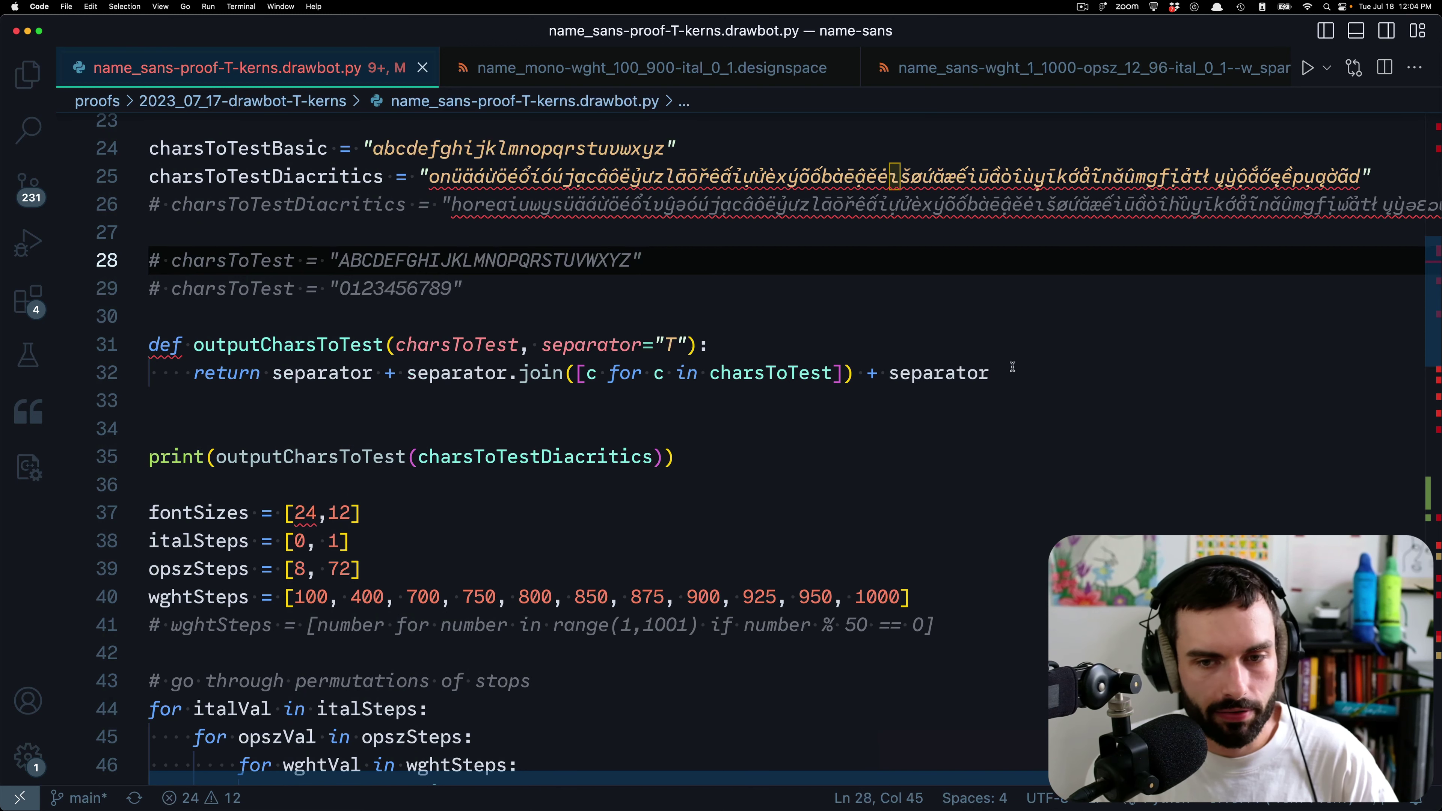
- Review the outputCharsToTest return line and the basic lowercase test string in the proof script
left_click_drag(1012, 371, 141, 351)
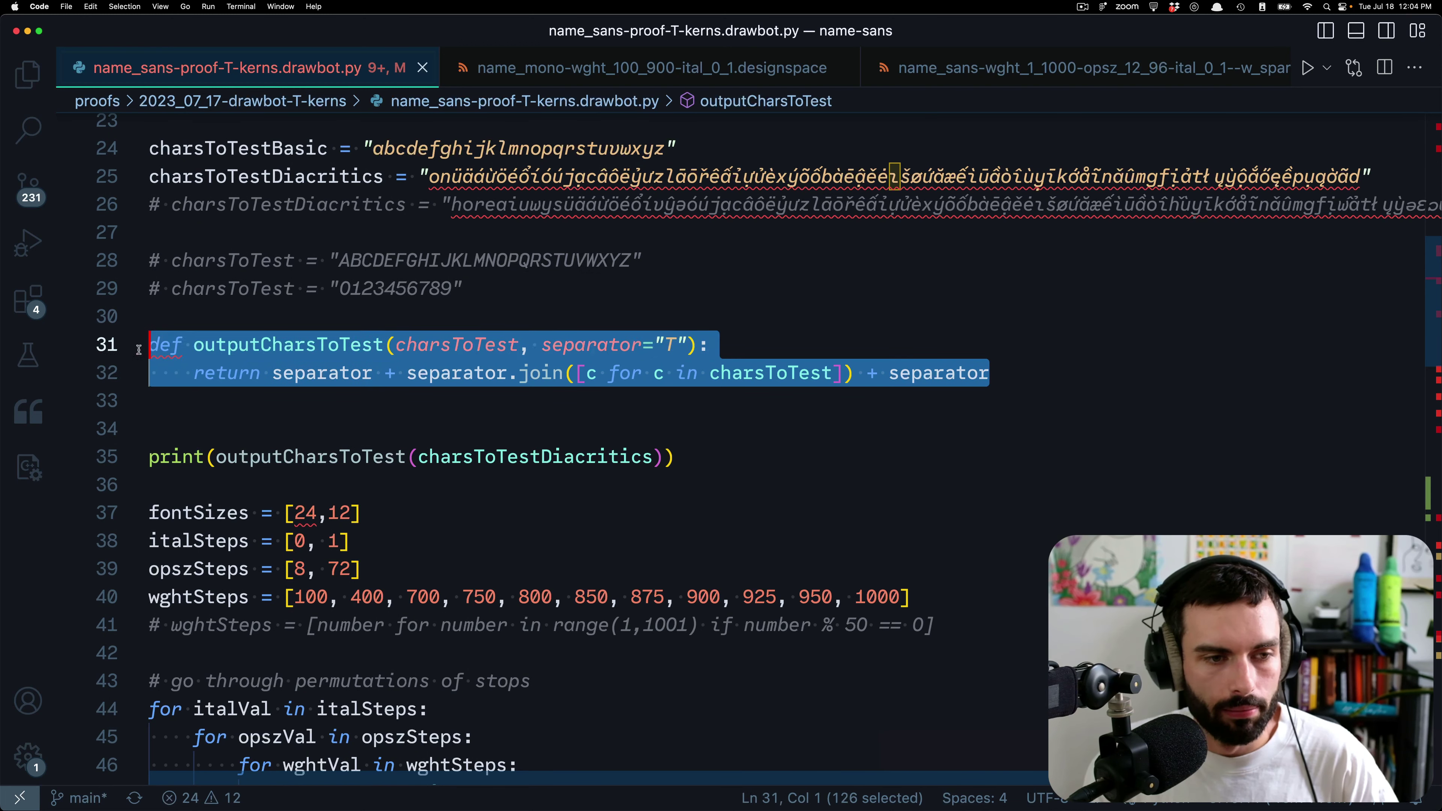
left_click(391, 430)
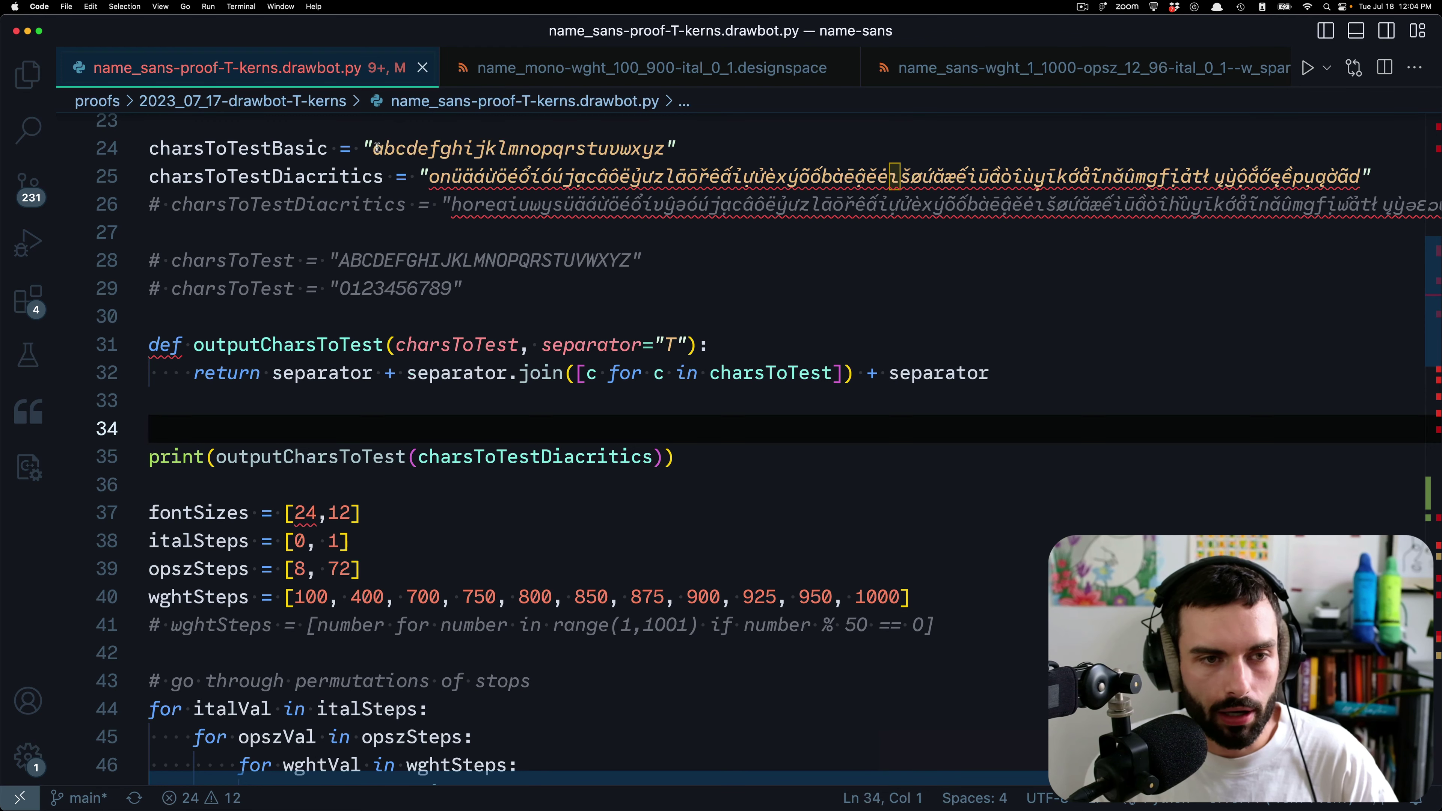
left_click_drag(372, 148, 677, 149)
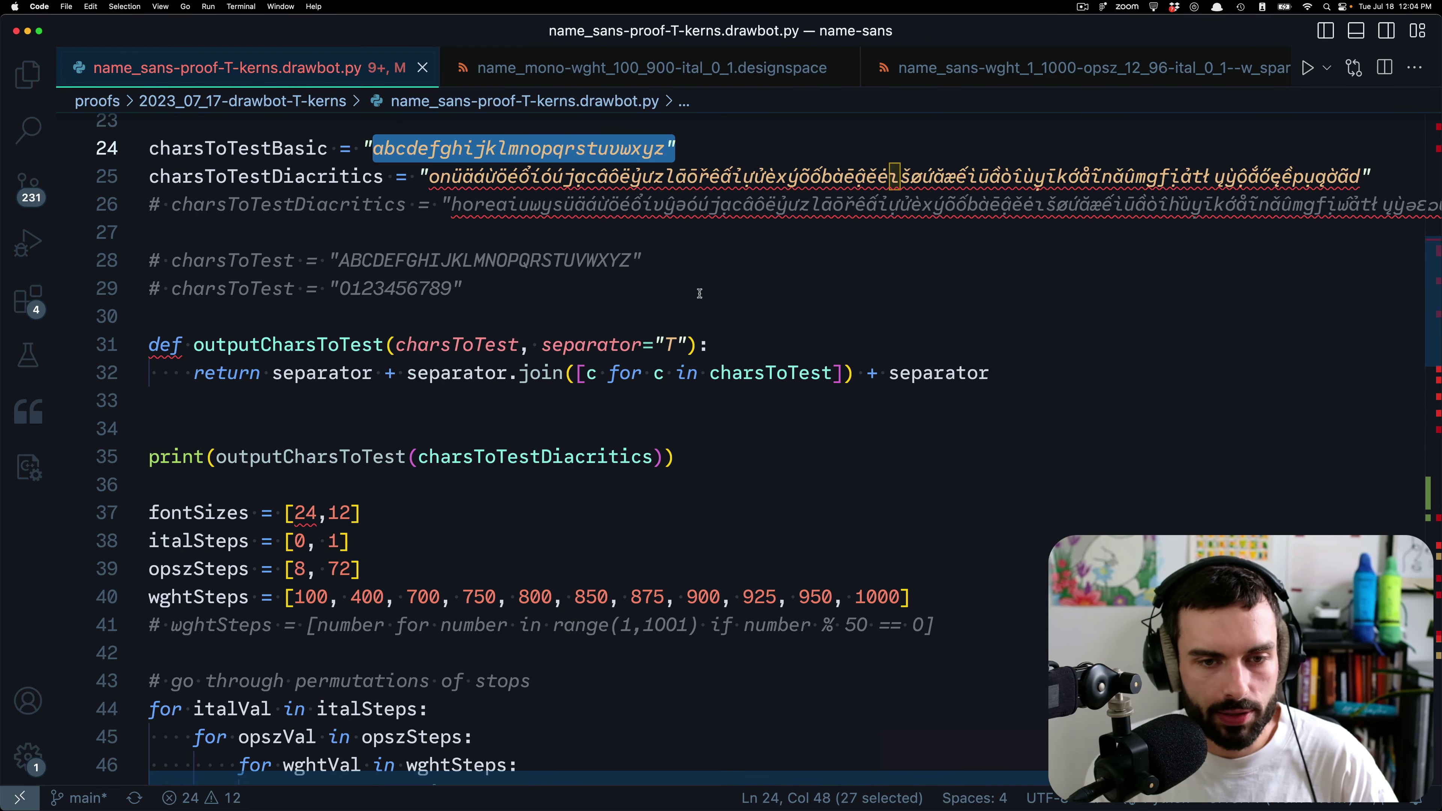
scroll(380, 365, "down", 3)
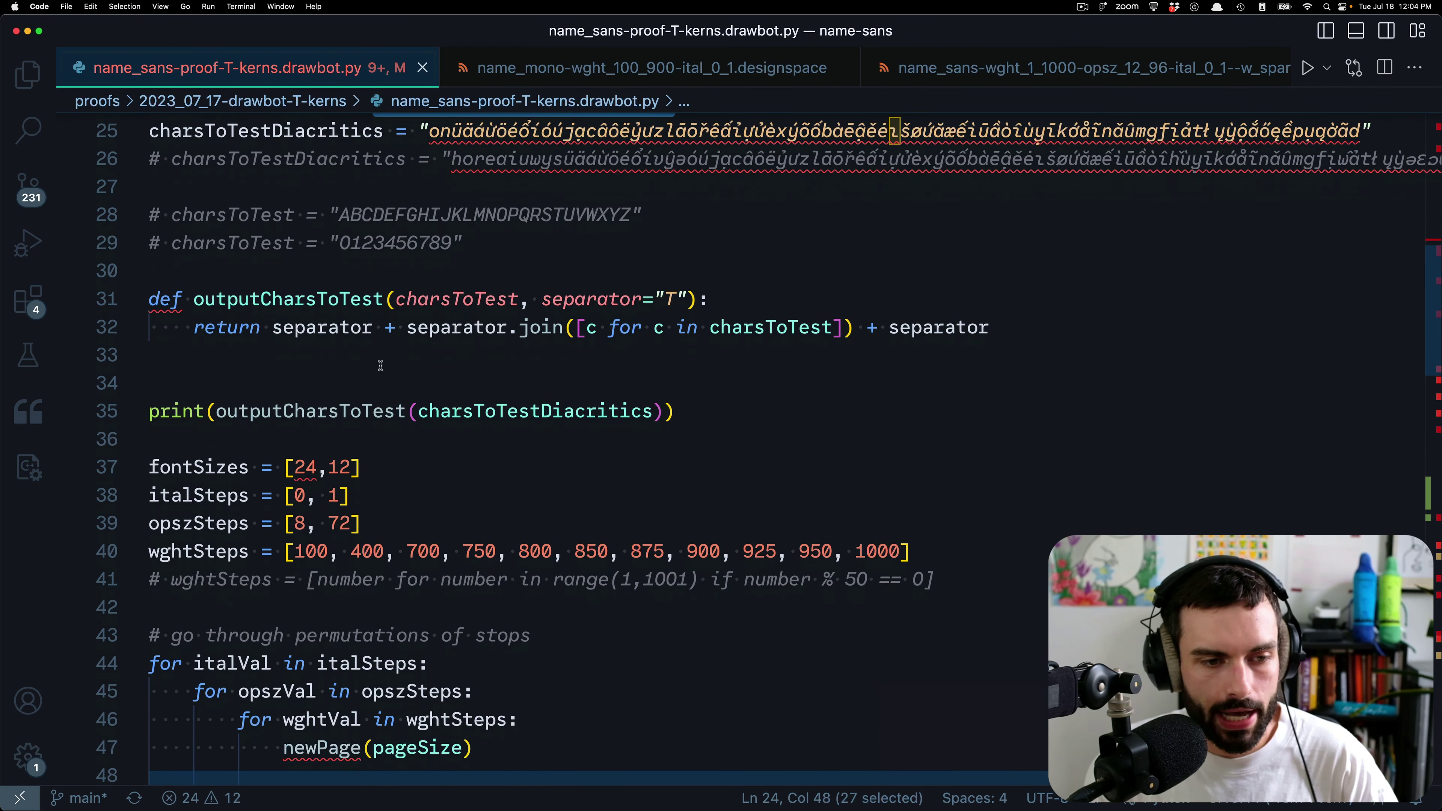
scroll(381, 365, "down", 5)
scroll(396, 363, "up", 10)
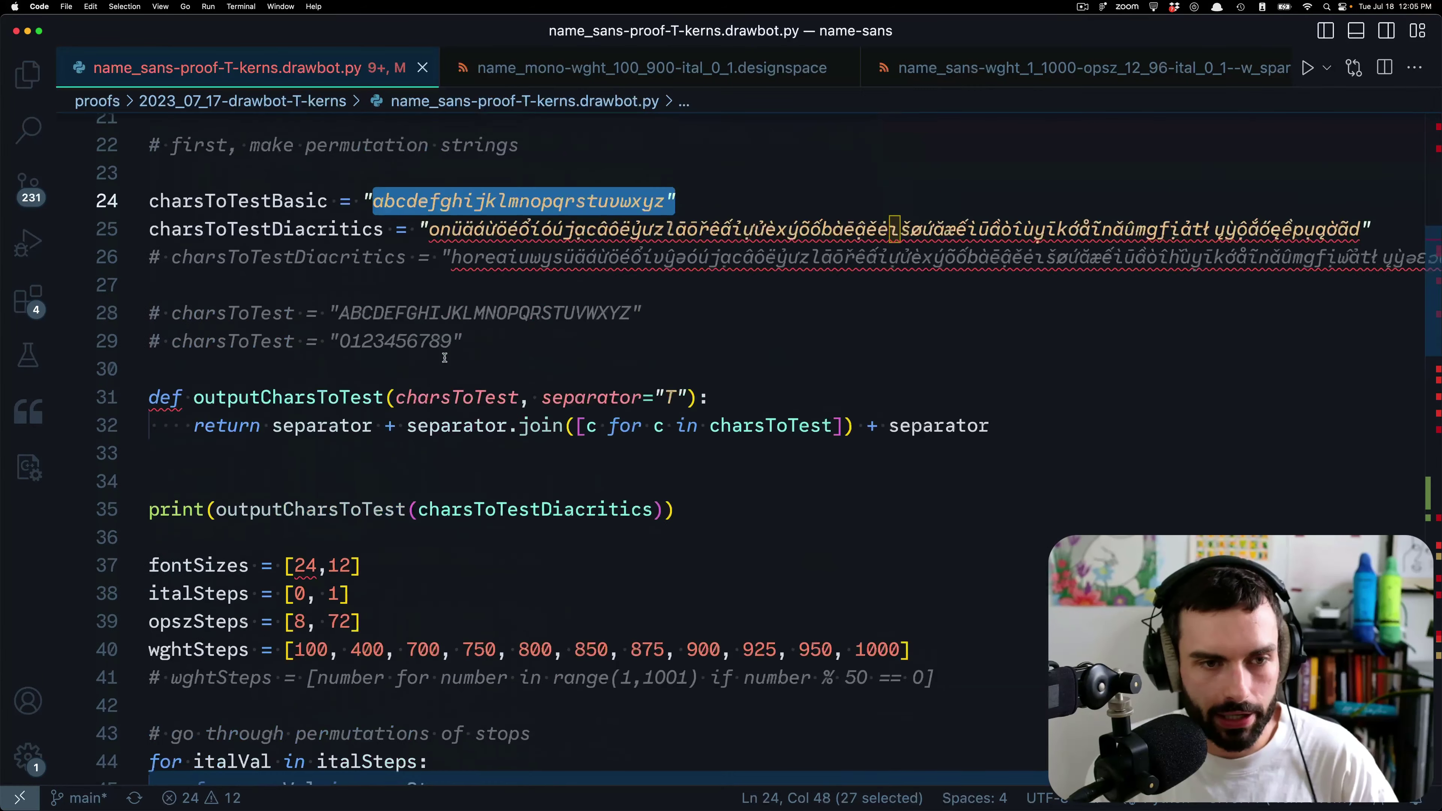
scroll(397, 224, "up", 1)
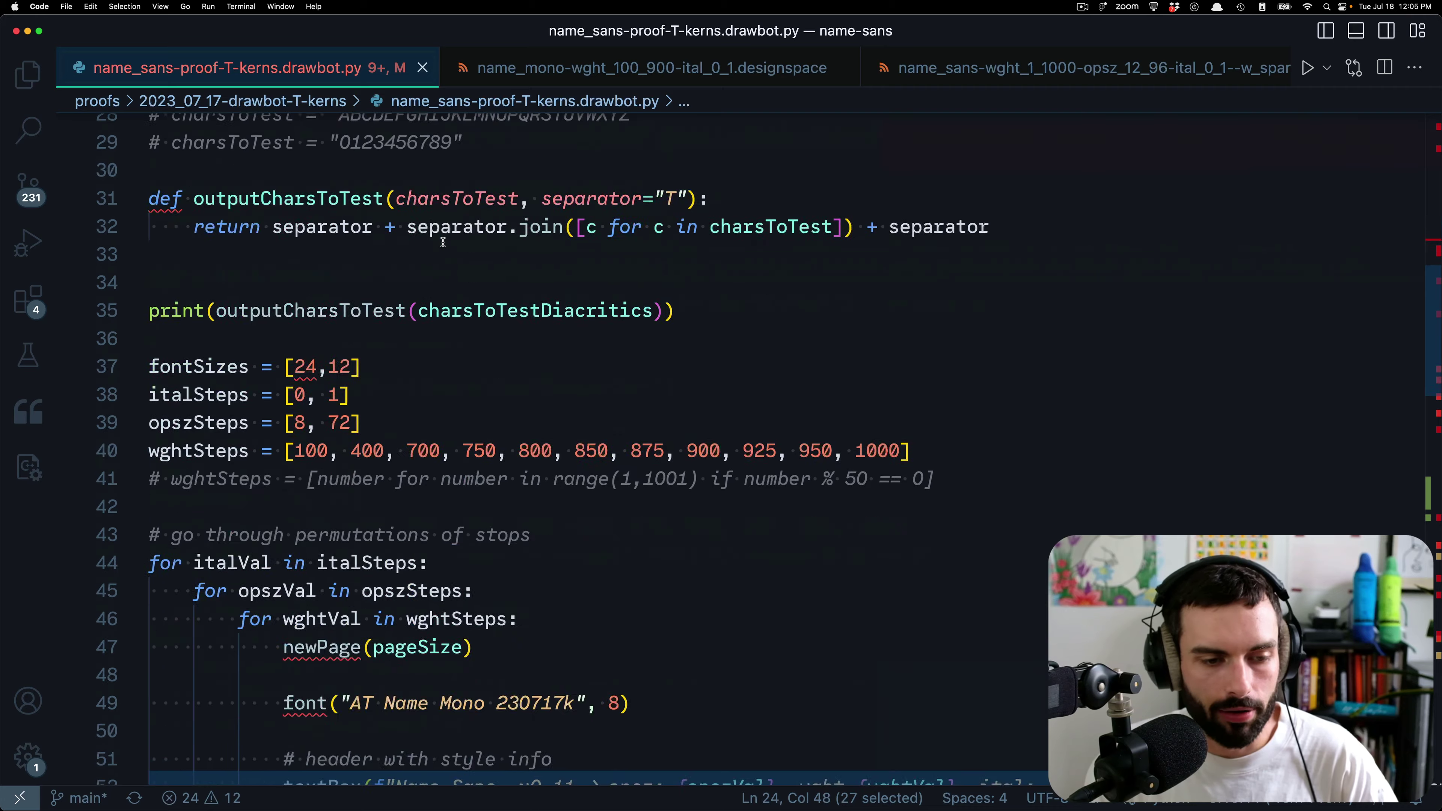
scroll(440, 240, "down", 6)
scroll(442, 241, "down", 2)
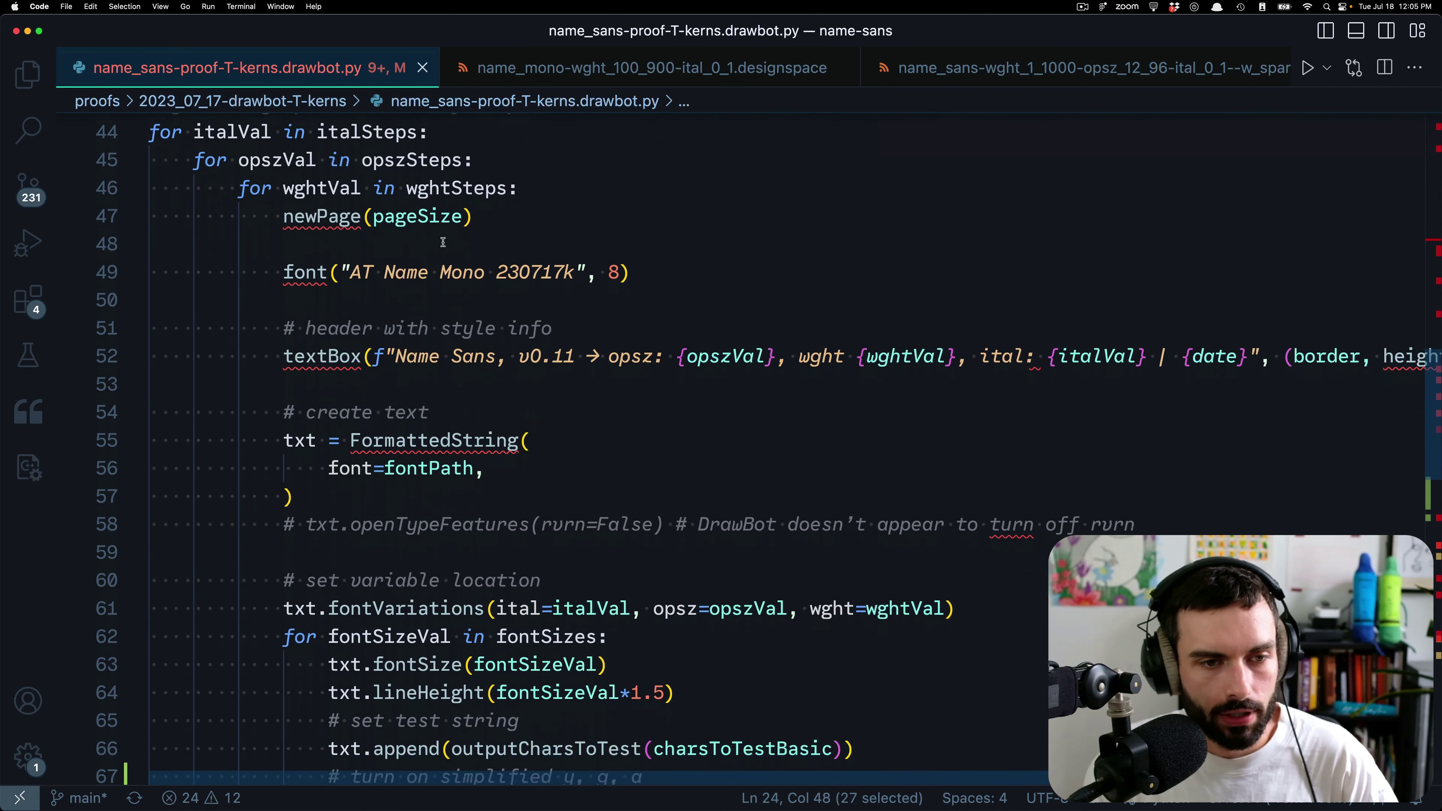
scroll(442, 241, "down", 1)
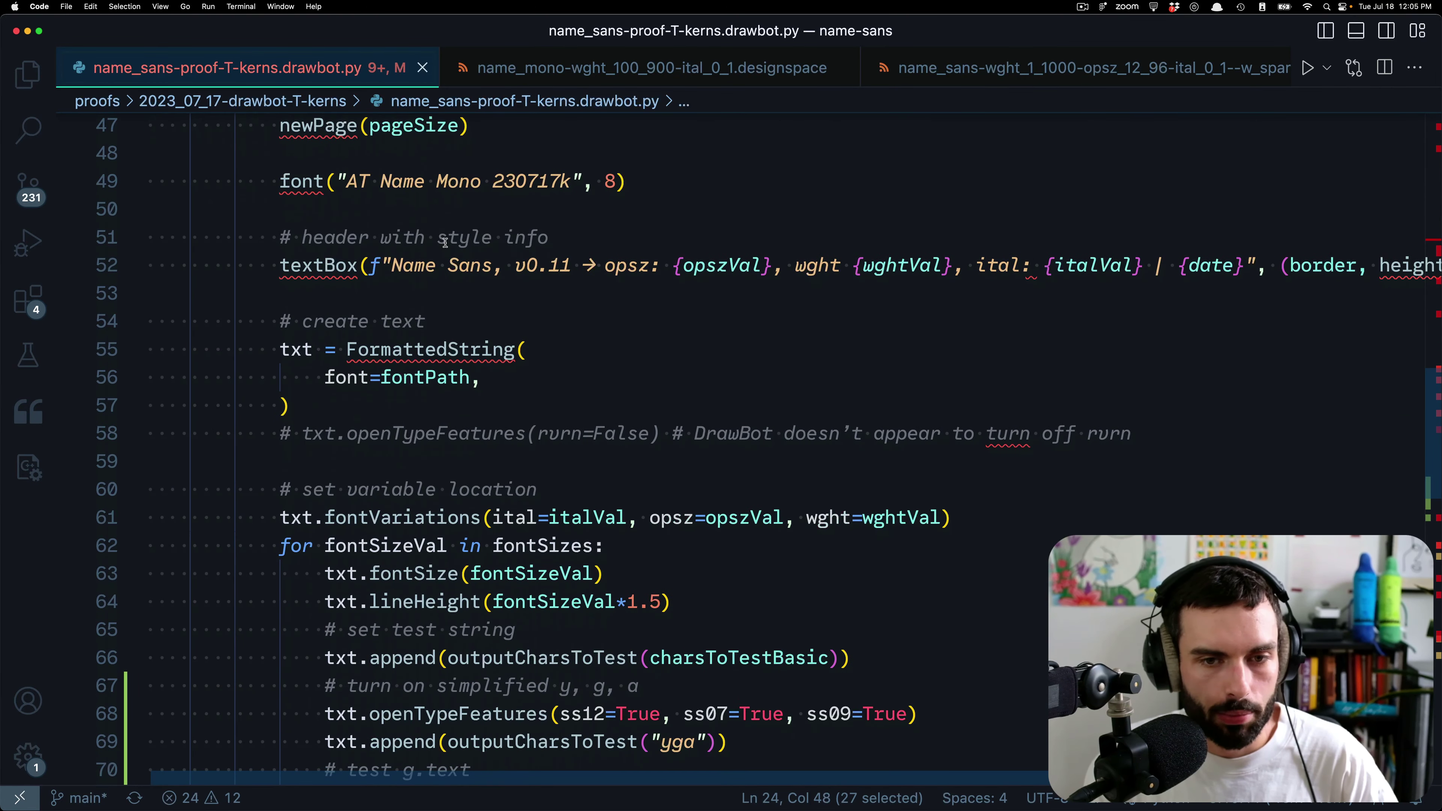
scroll(445, 242, "down", 2)
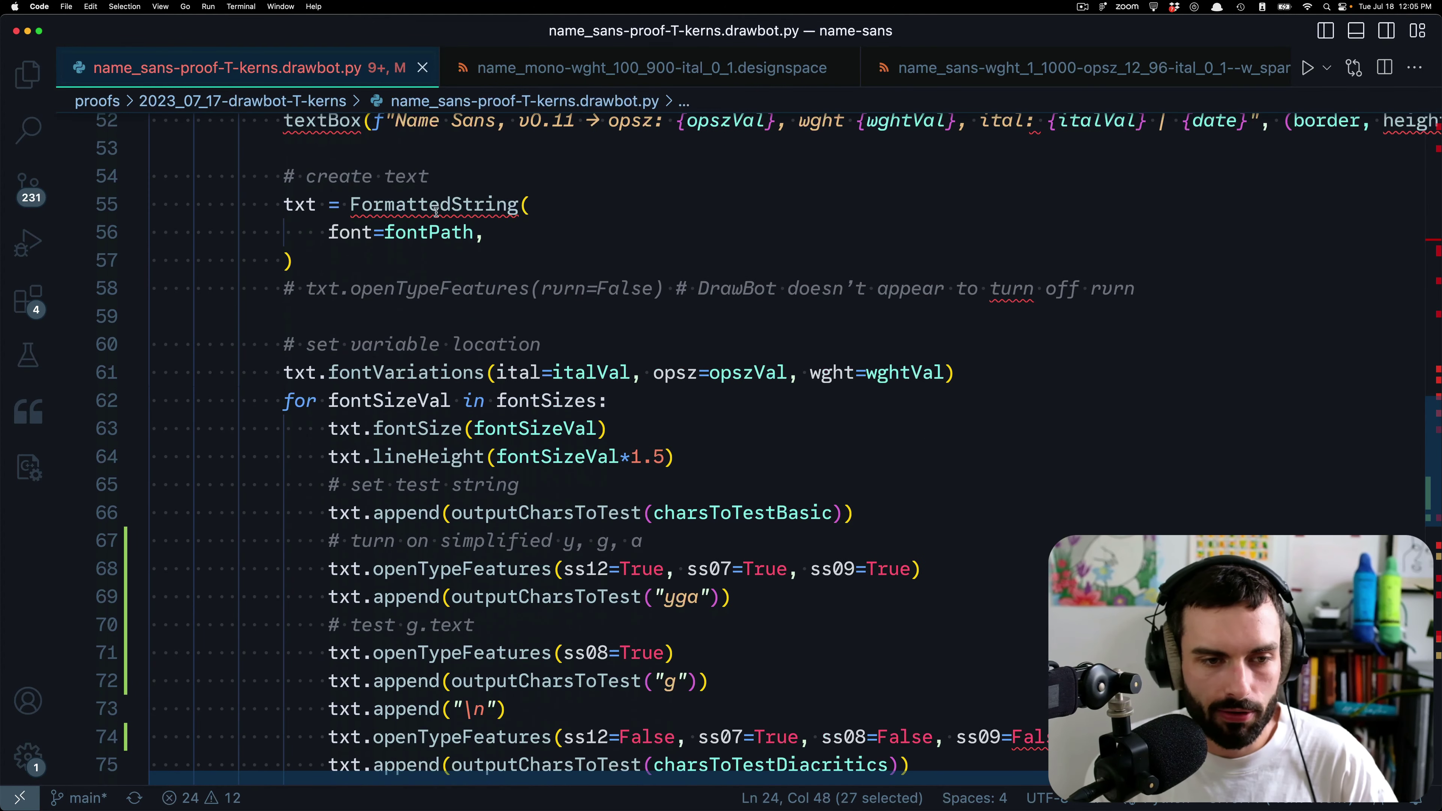
scroll(587, 372, "down", 1)
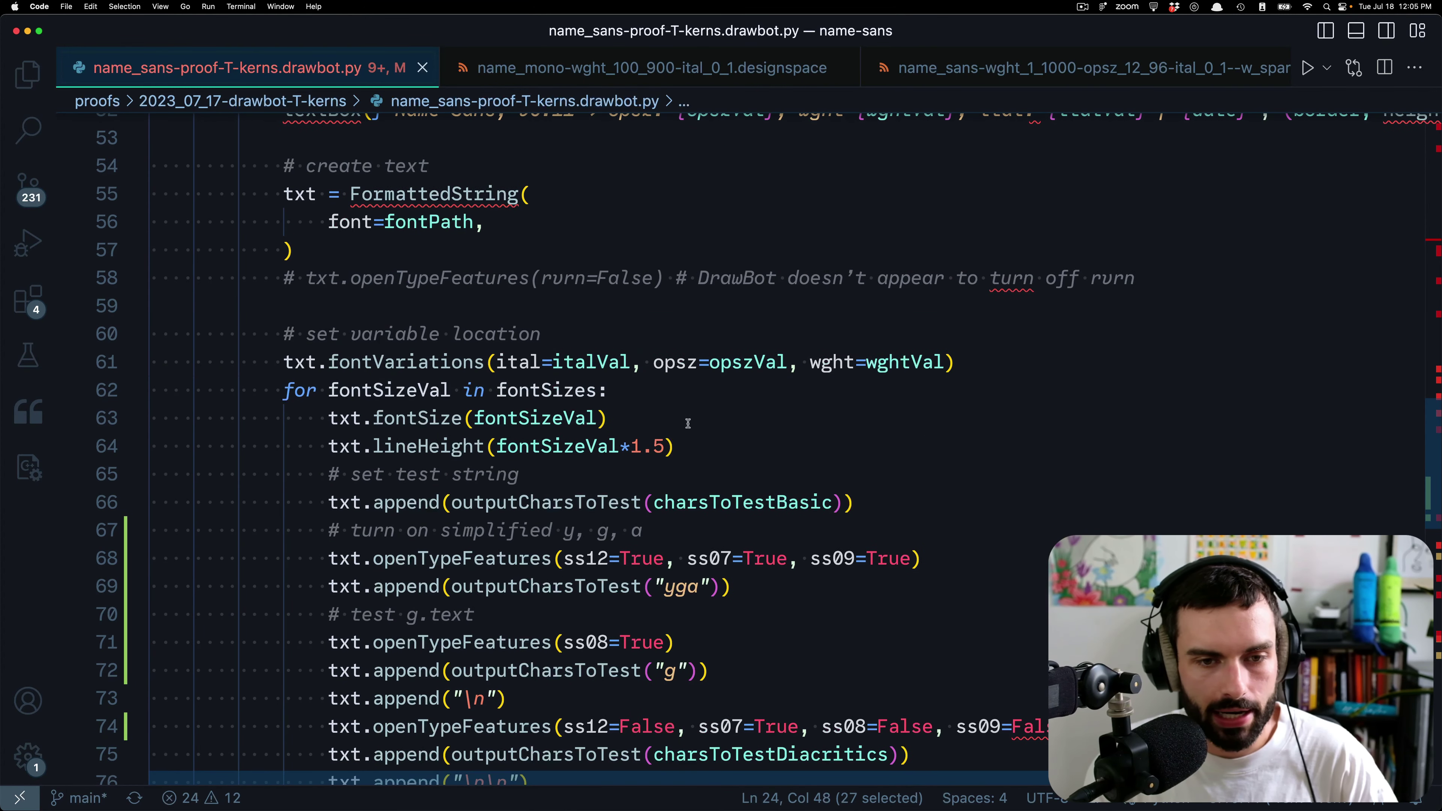
- Check the font variations line, opsz steps 8 and 72, and the y/g/a feature lines
left_click_drag(967, 362, 262, 362)
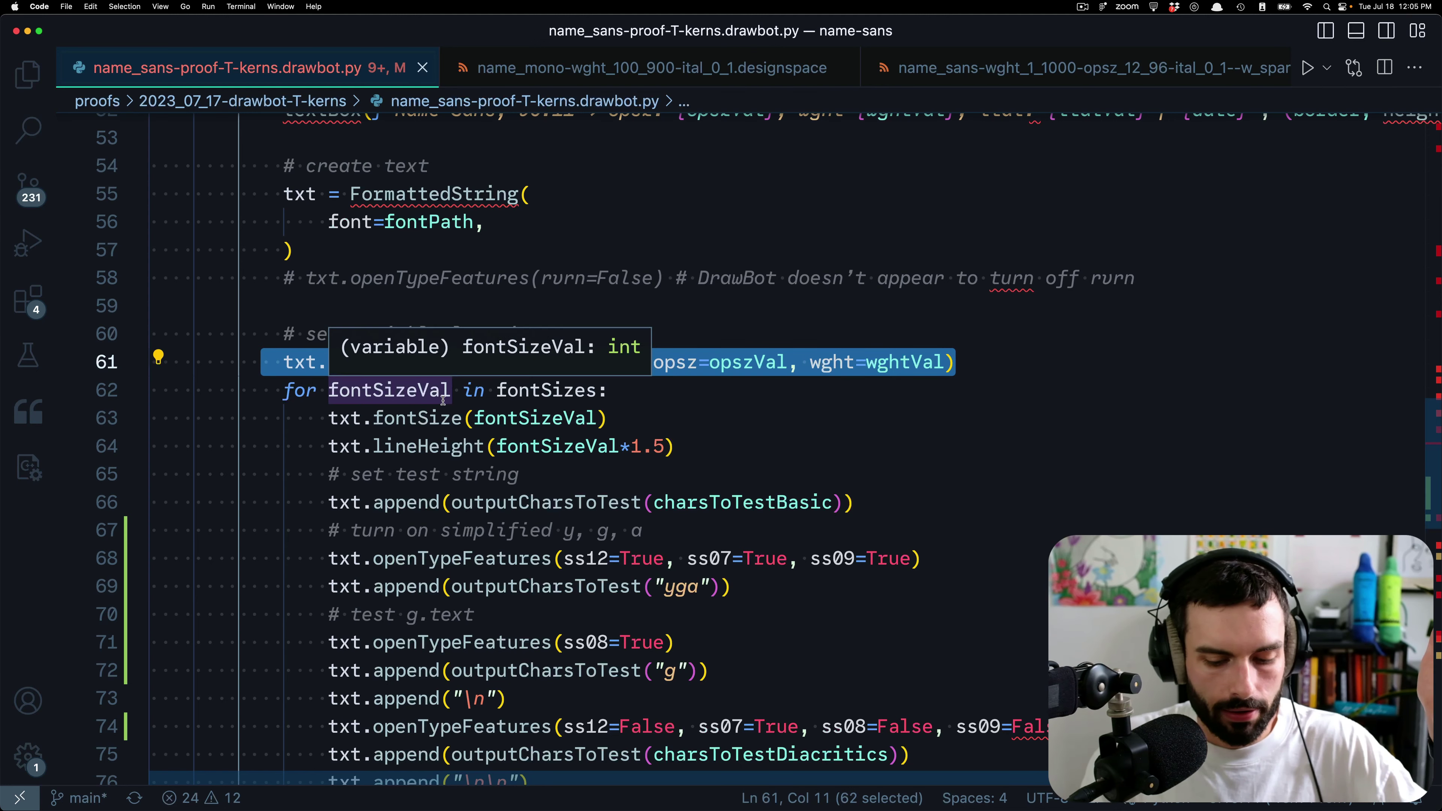
scroll(620, 454, "up", 6)
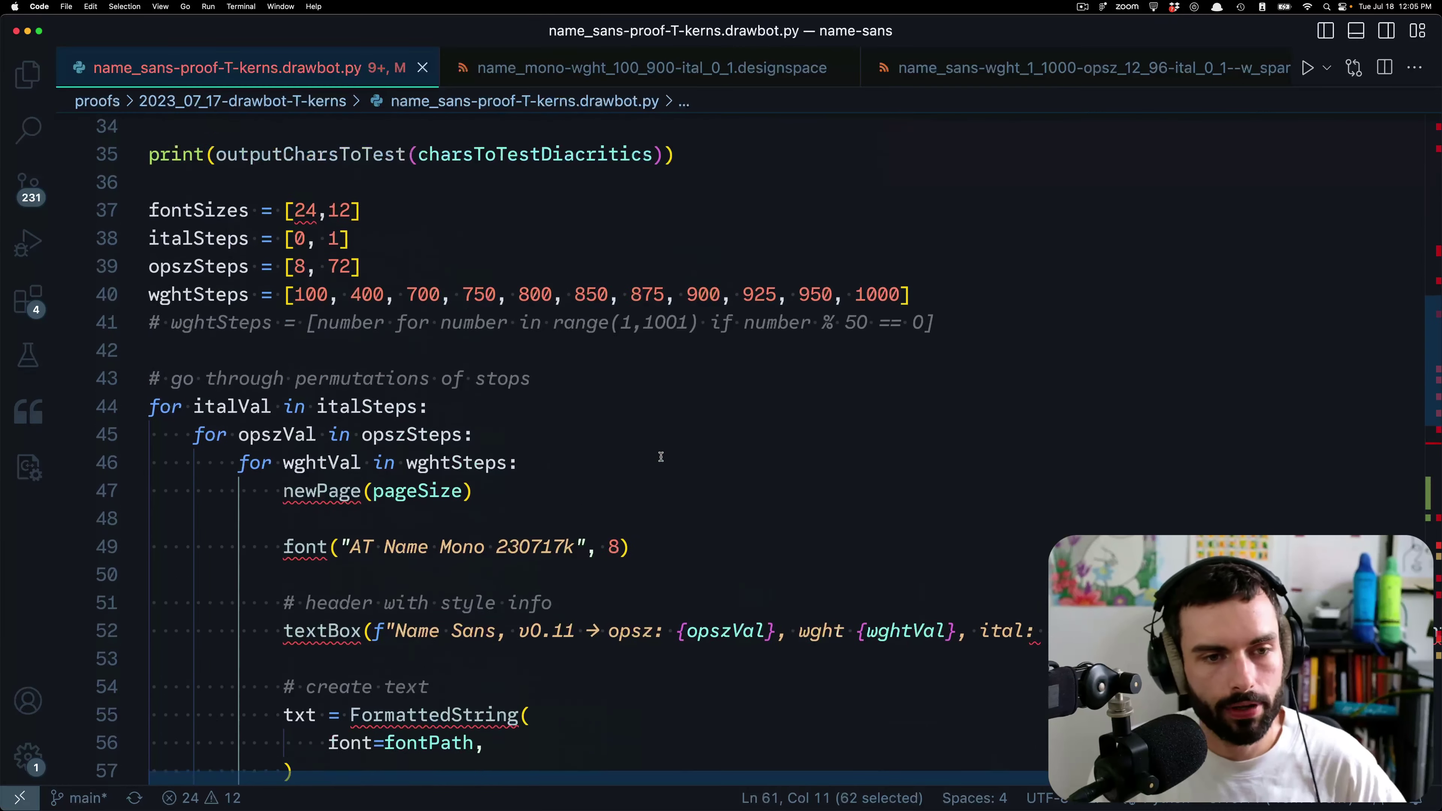
left_click_drag(939, 307, 149, 233)
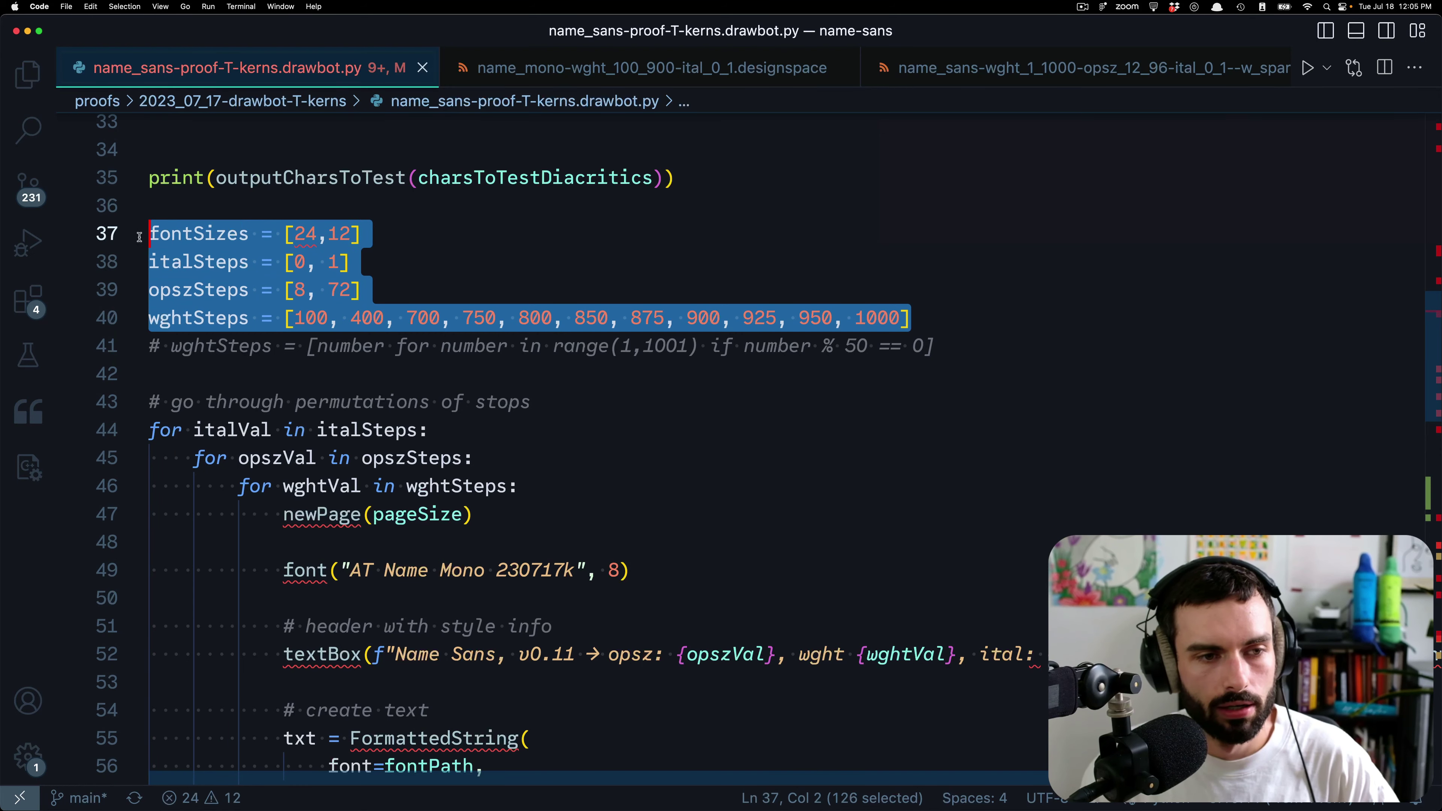
left_click(404, 276)
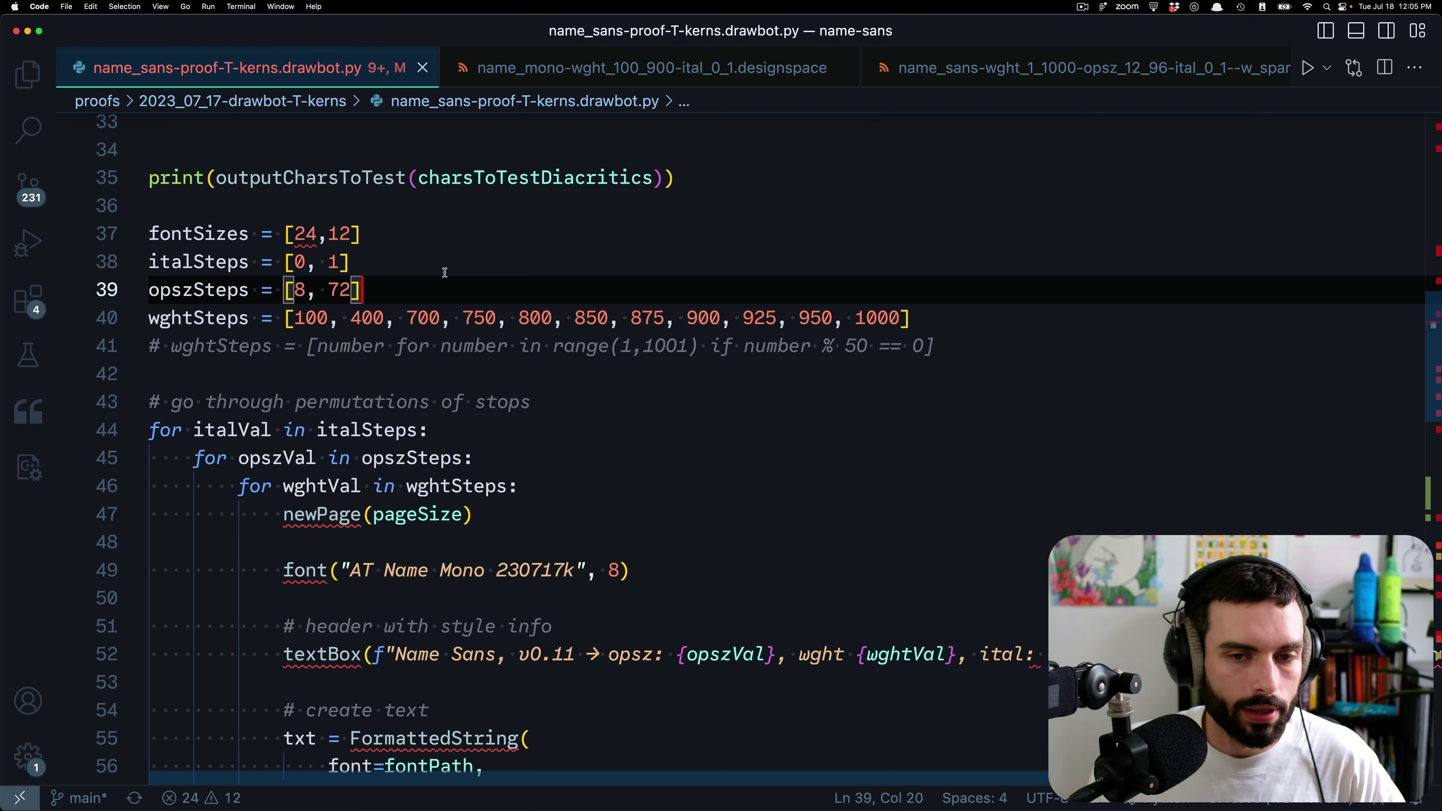
scroll(445, 272, "down", 5)
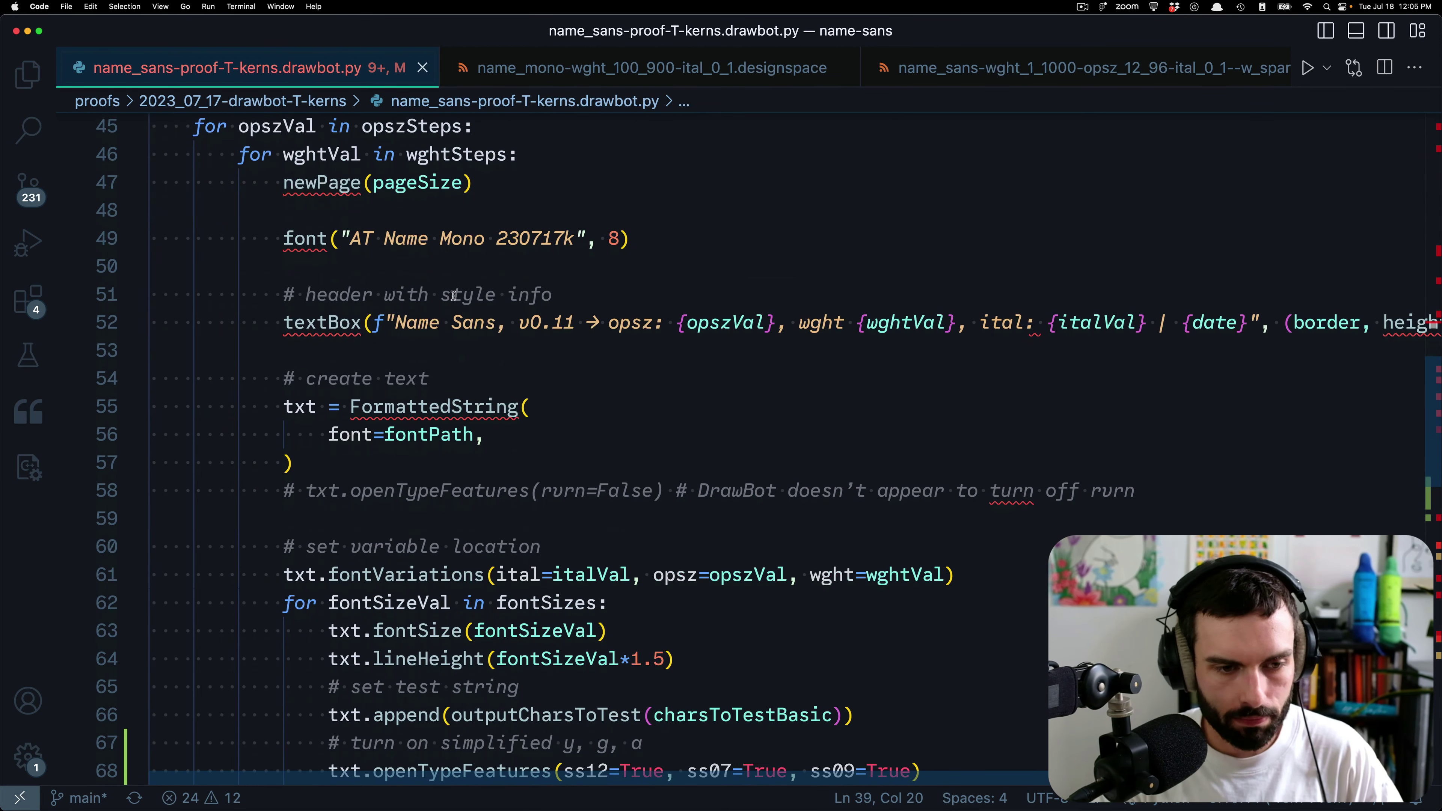
scroll(697, 464, "down", 4)
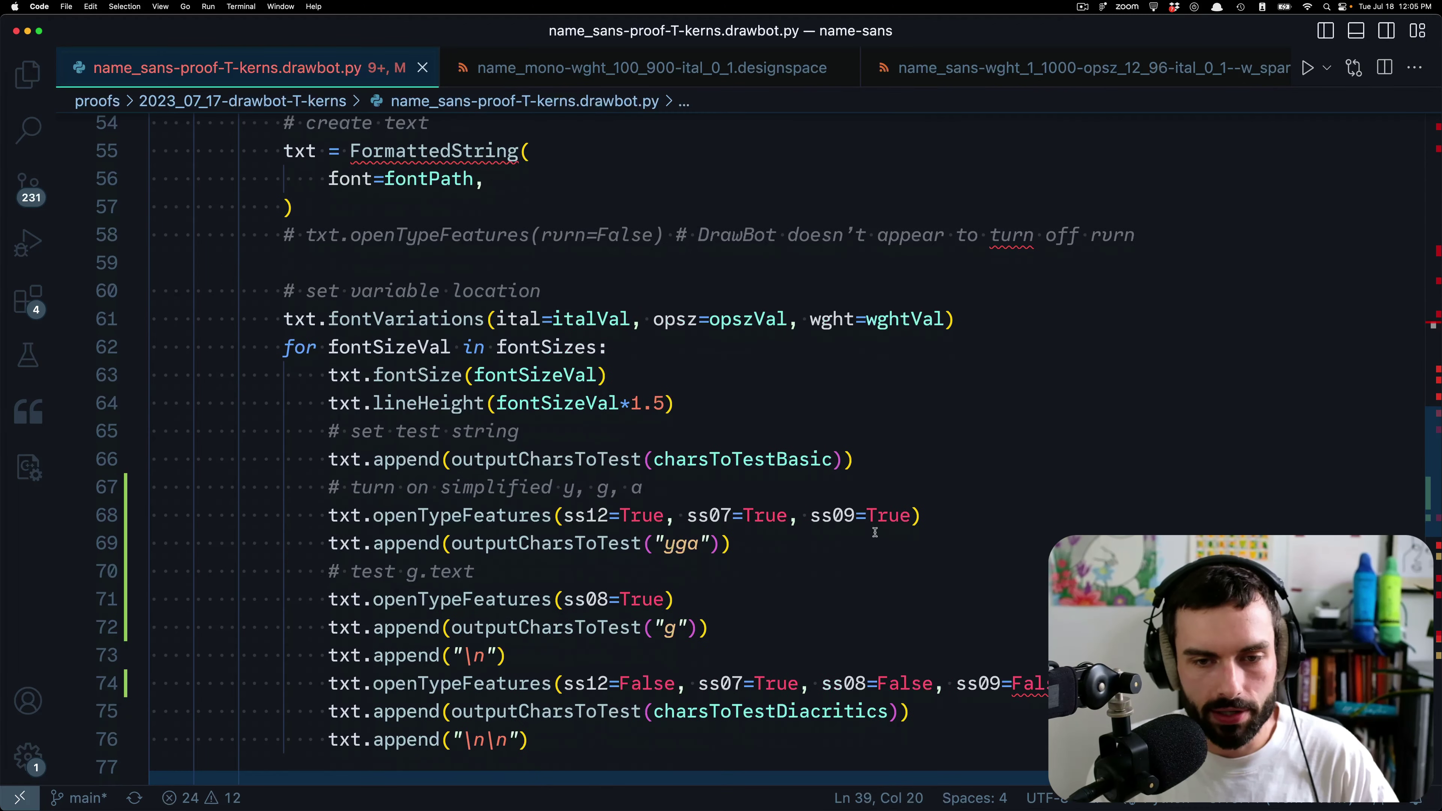
scroll(915, 528, "down", 2)
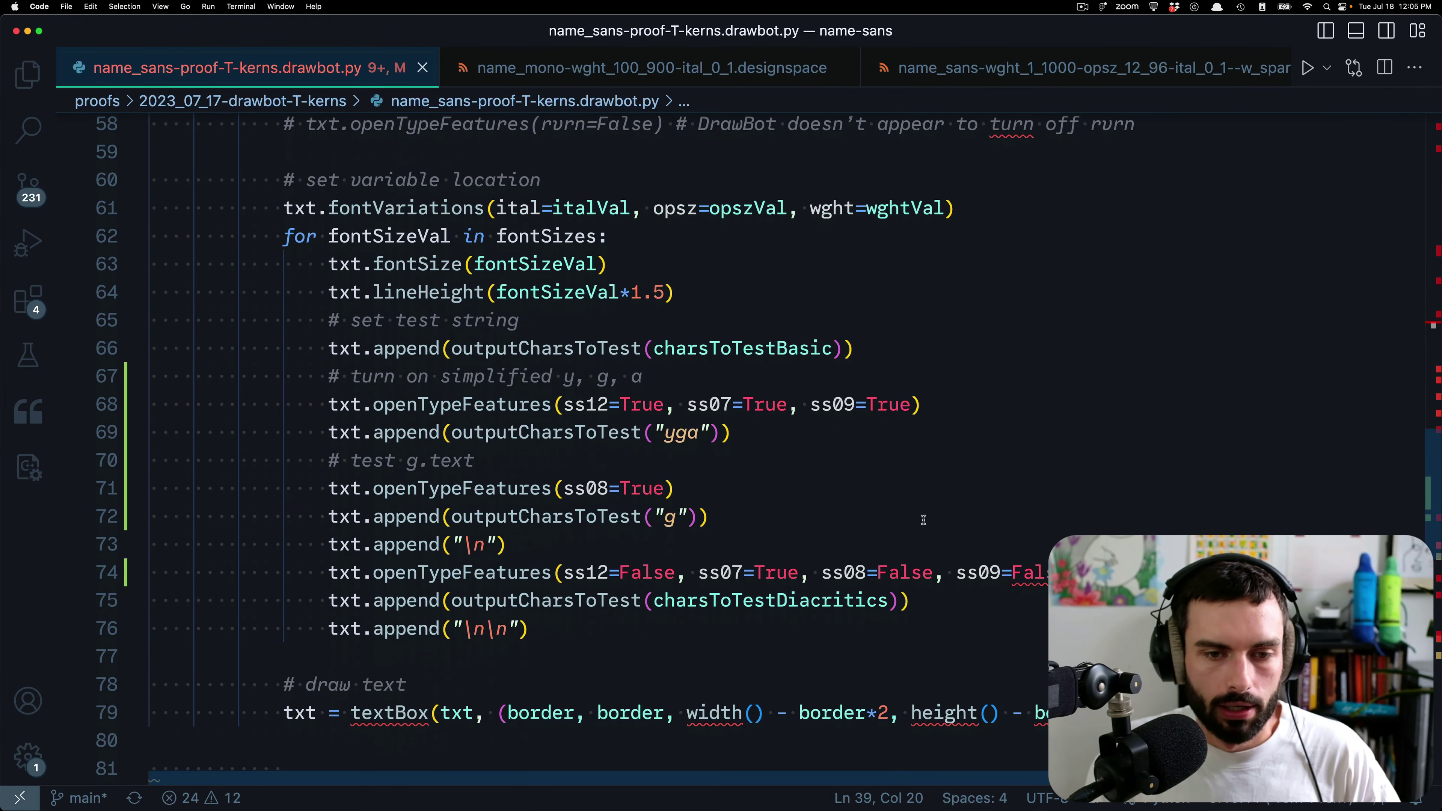
left_click_drag(739, 436, 346, 413)
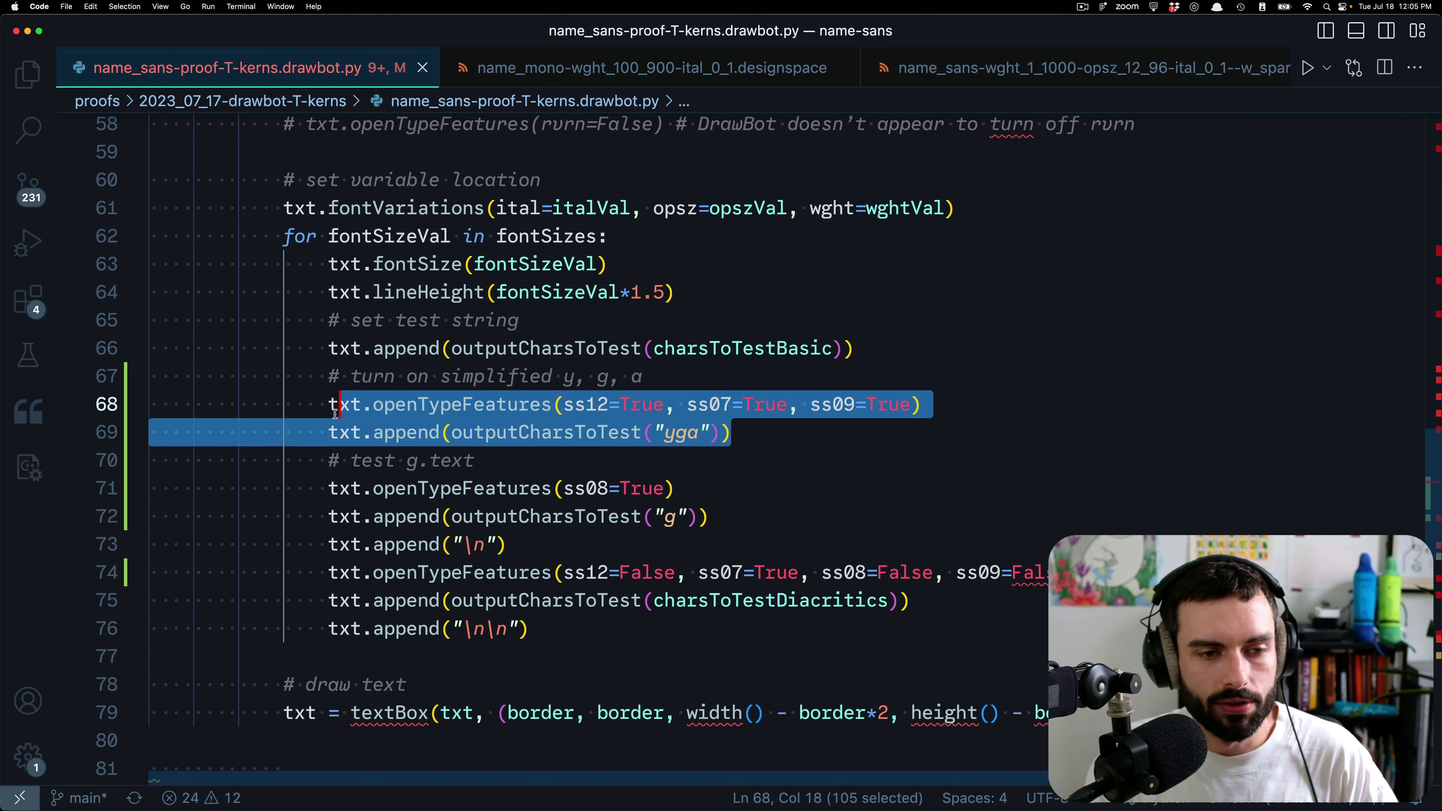
key("Right")
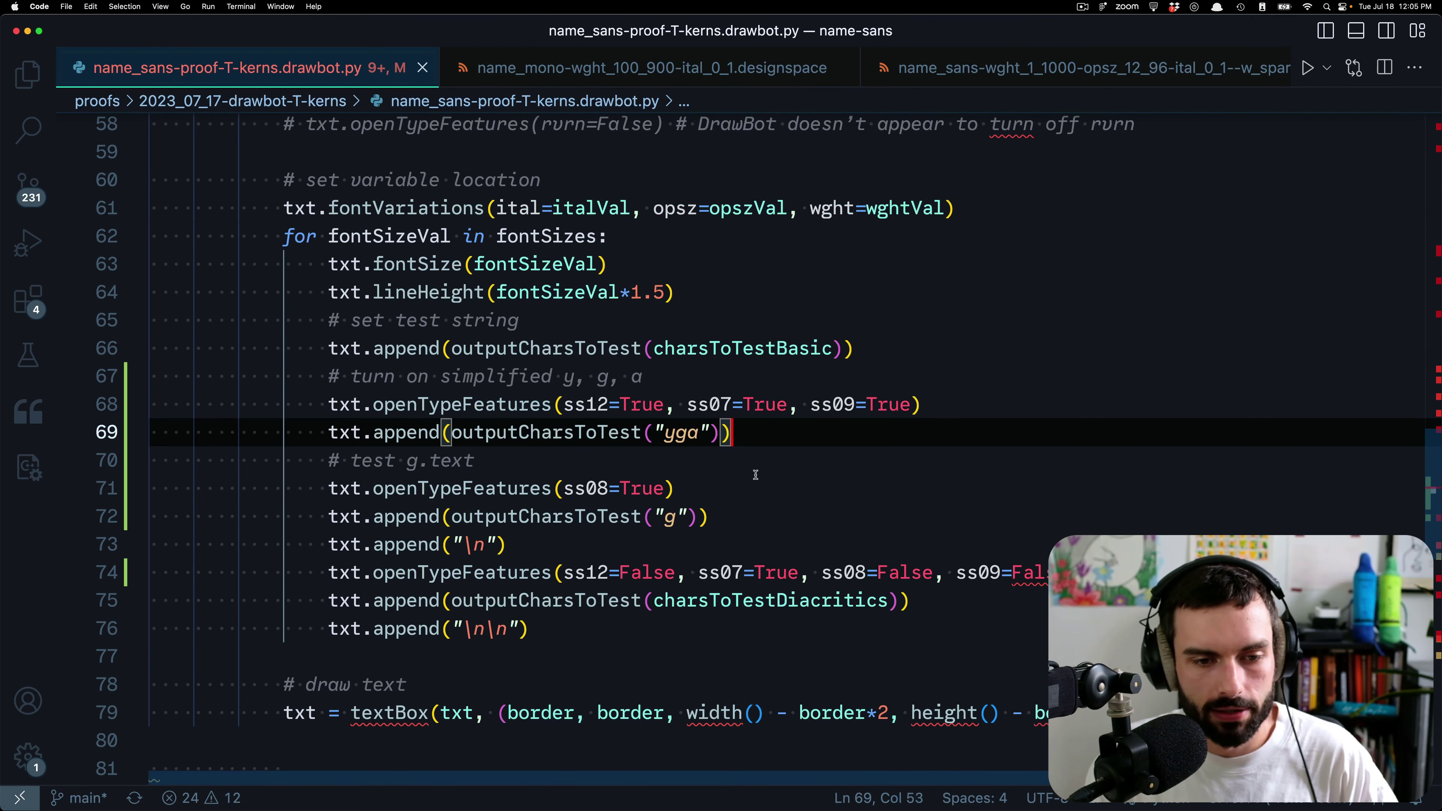
key("super+shift+p")
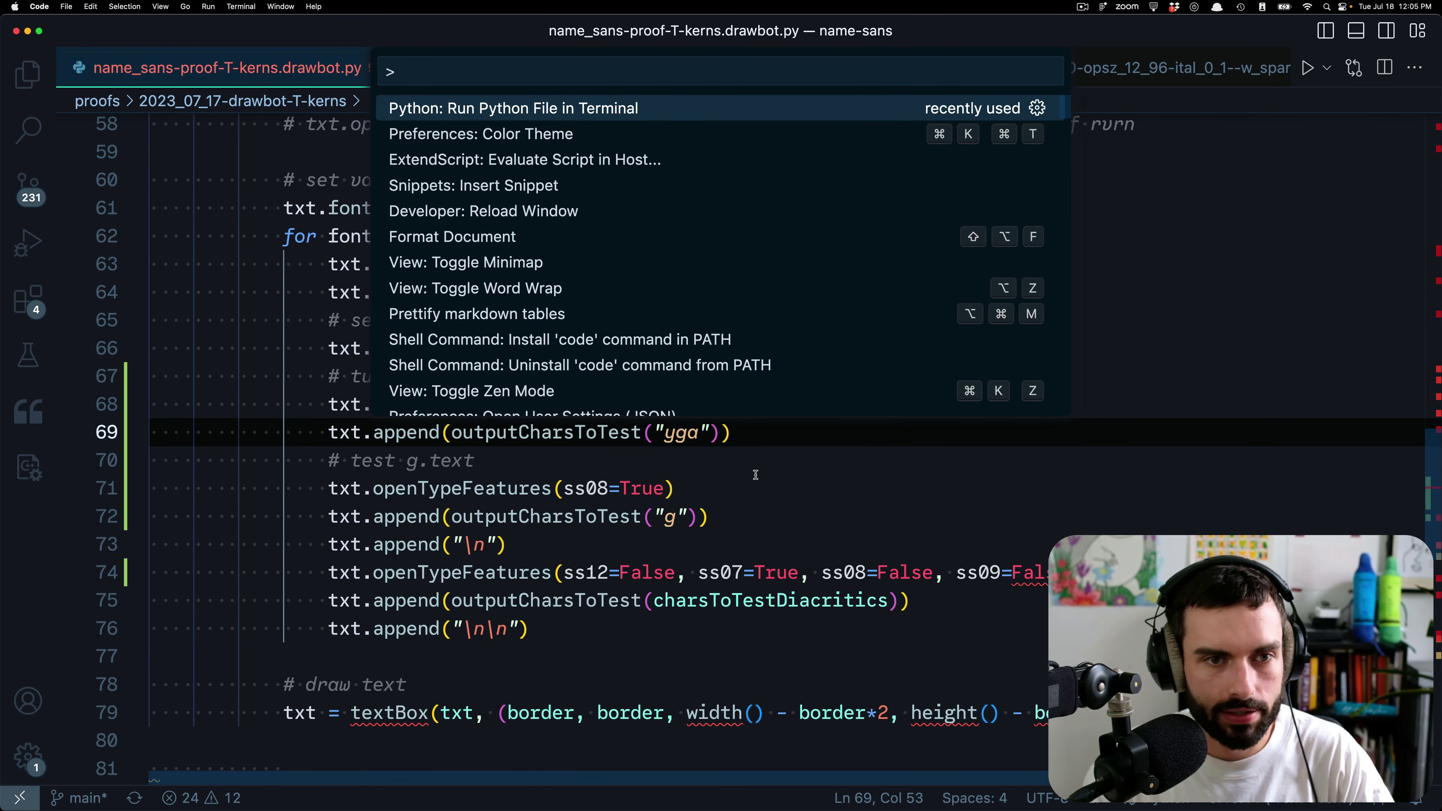
- Run the proof script, then review page 1 of the maximized 44-page T-kerns proof PDF
key("Return")
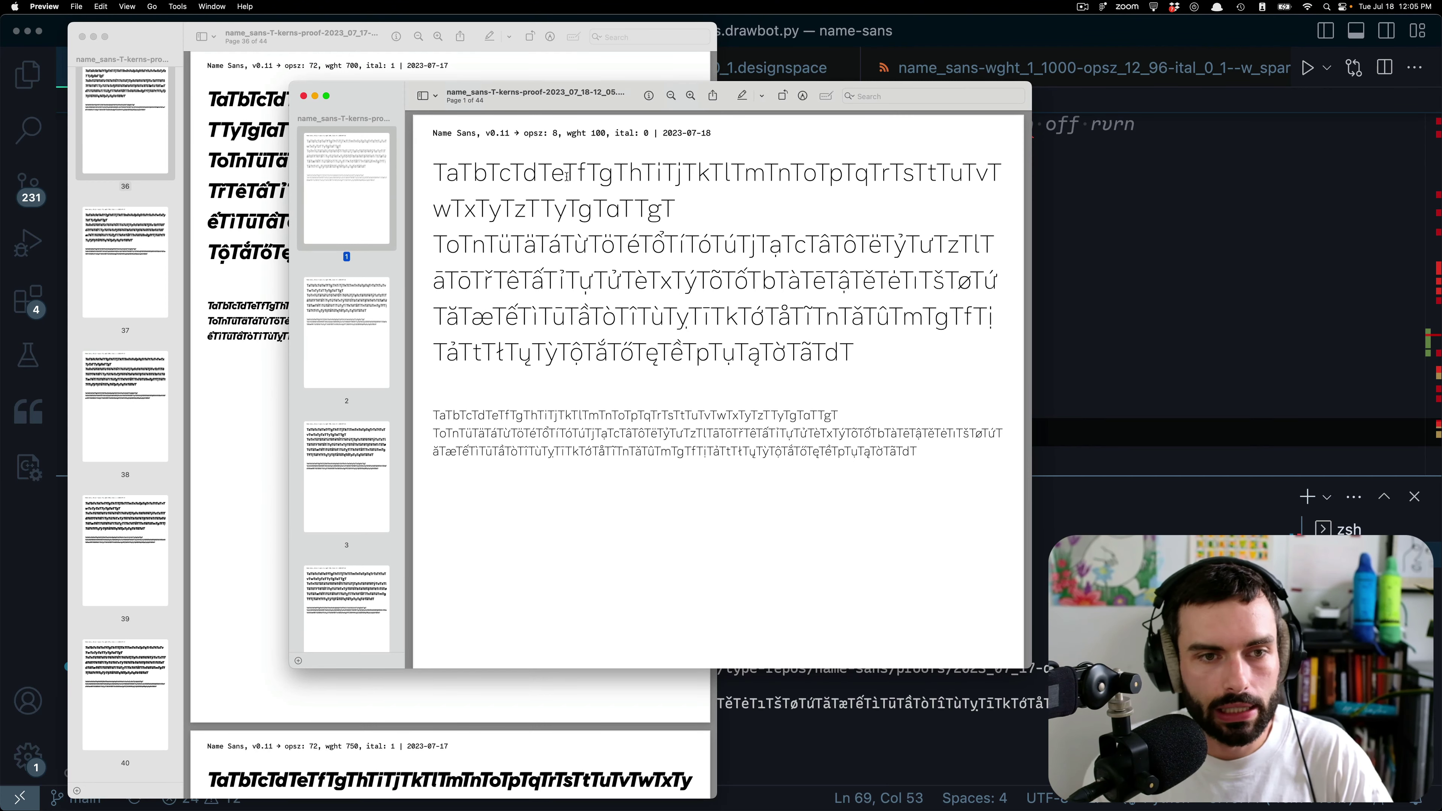
key("ctrl+alt+Return")
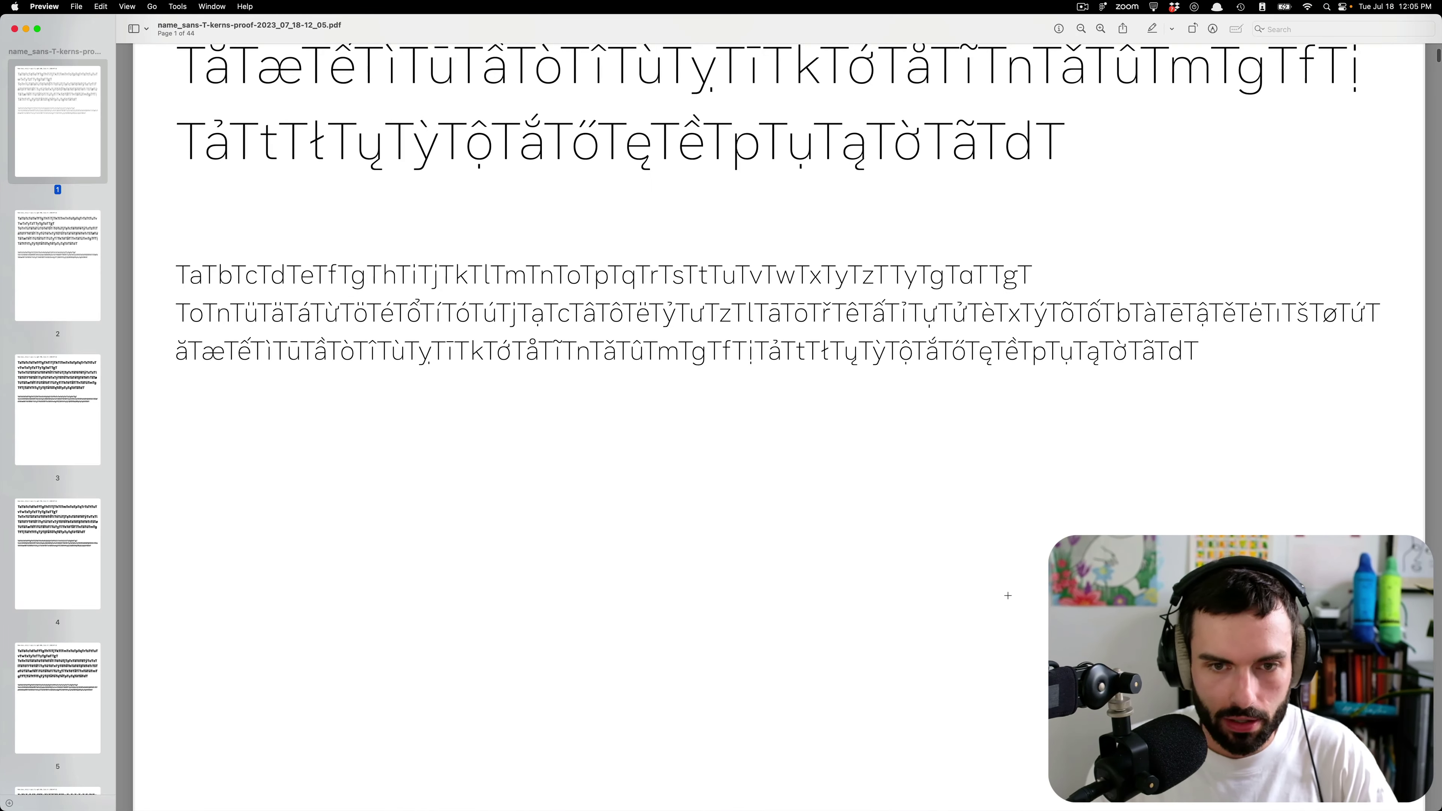
scroll(959, 540, "up", 5)
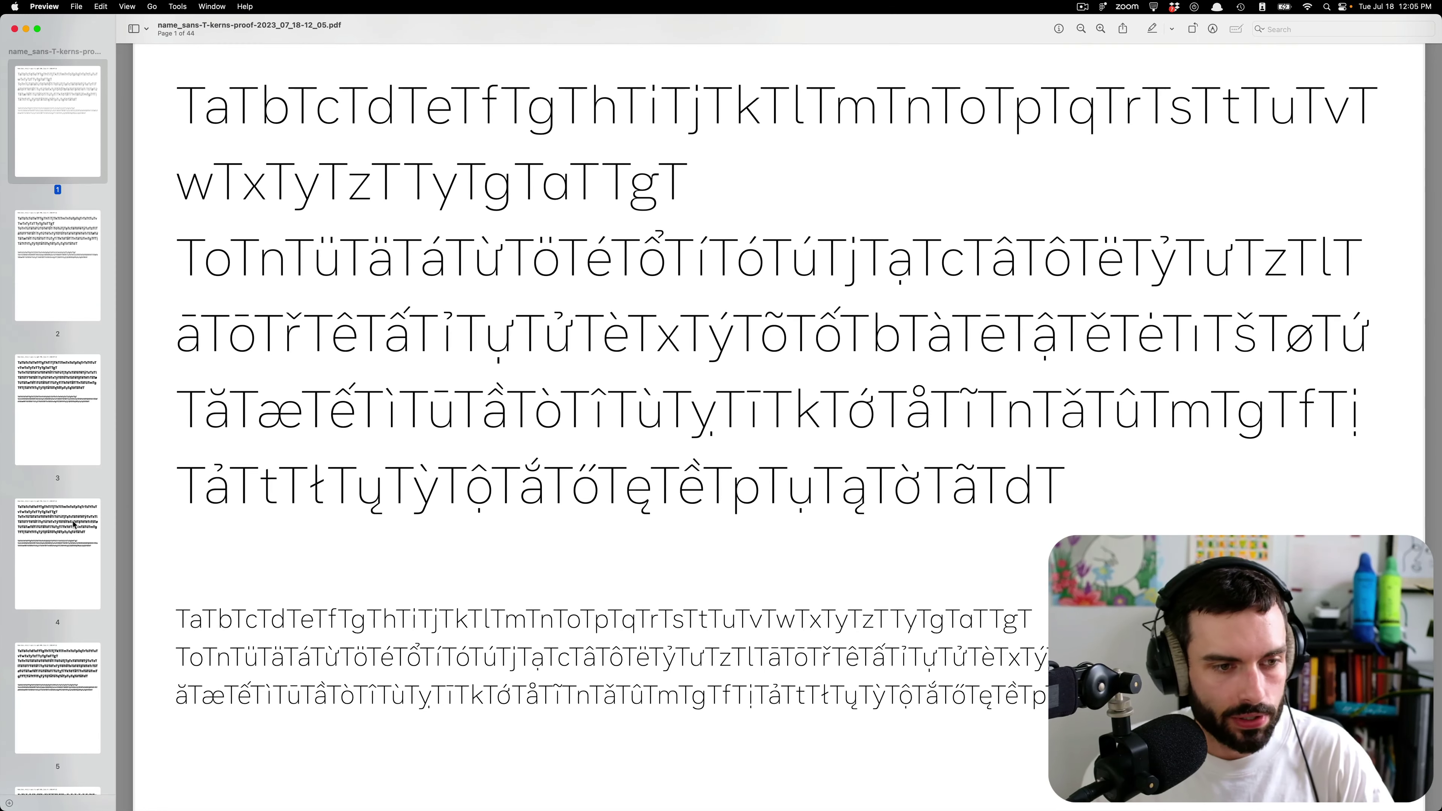
scroll(74, 515, "down", 10)
scroll(57, 500, "down", 5)
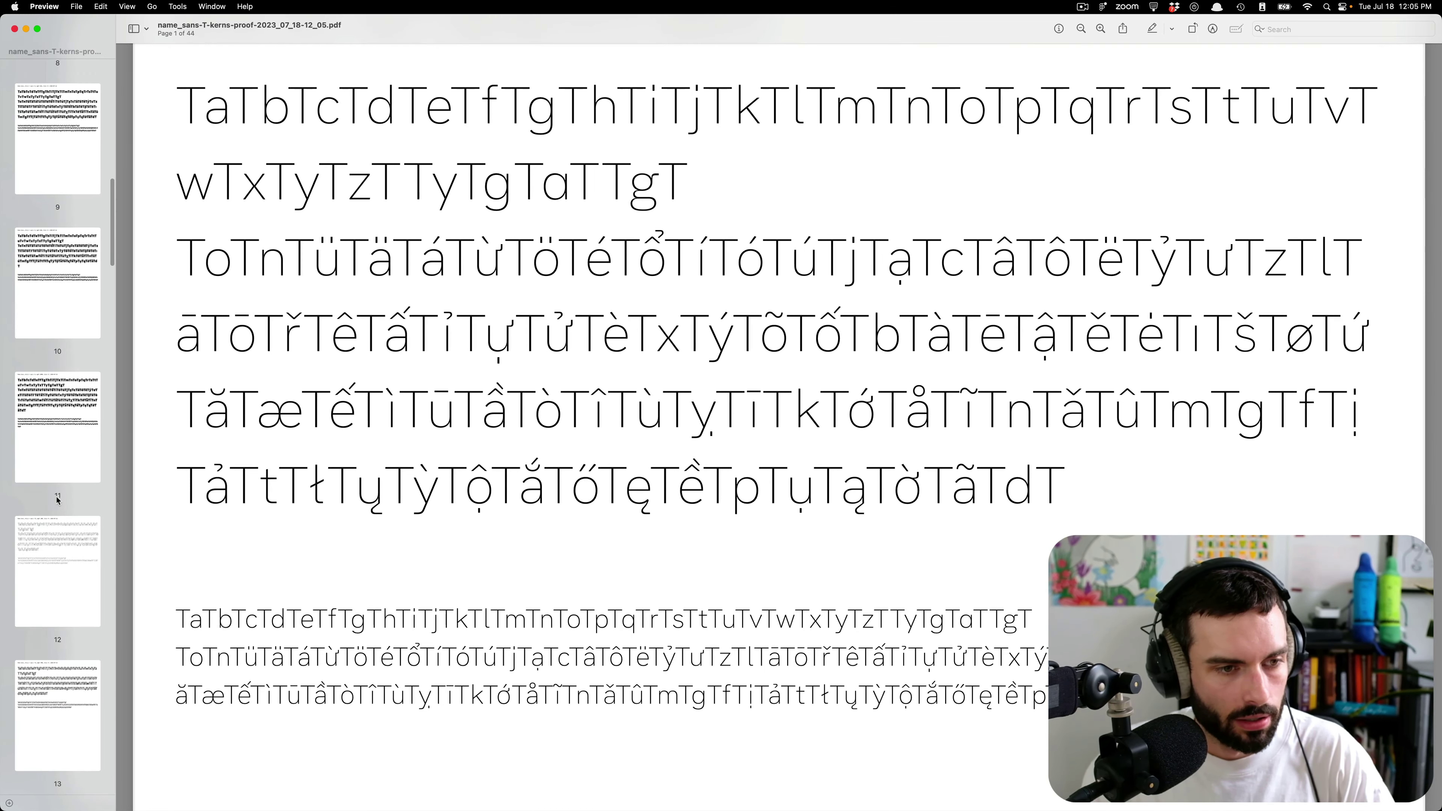
scroll(62, 415, "down", 20)
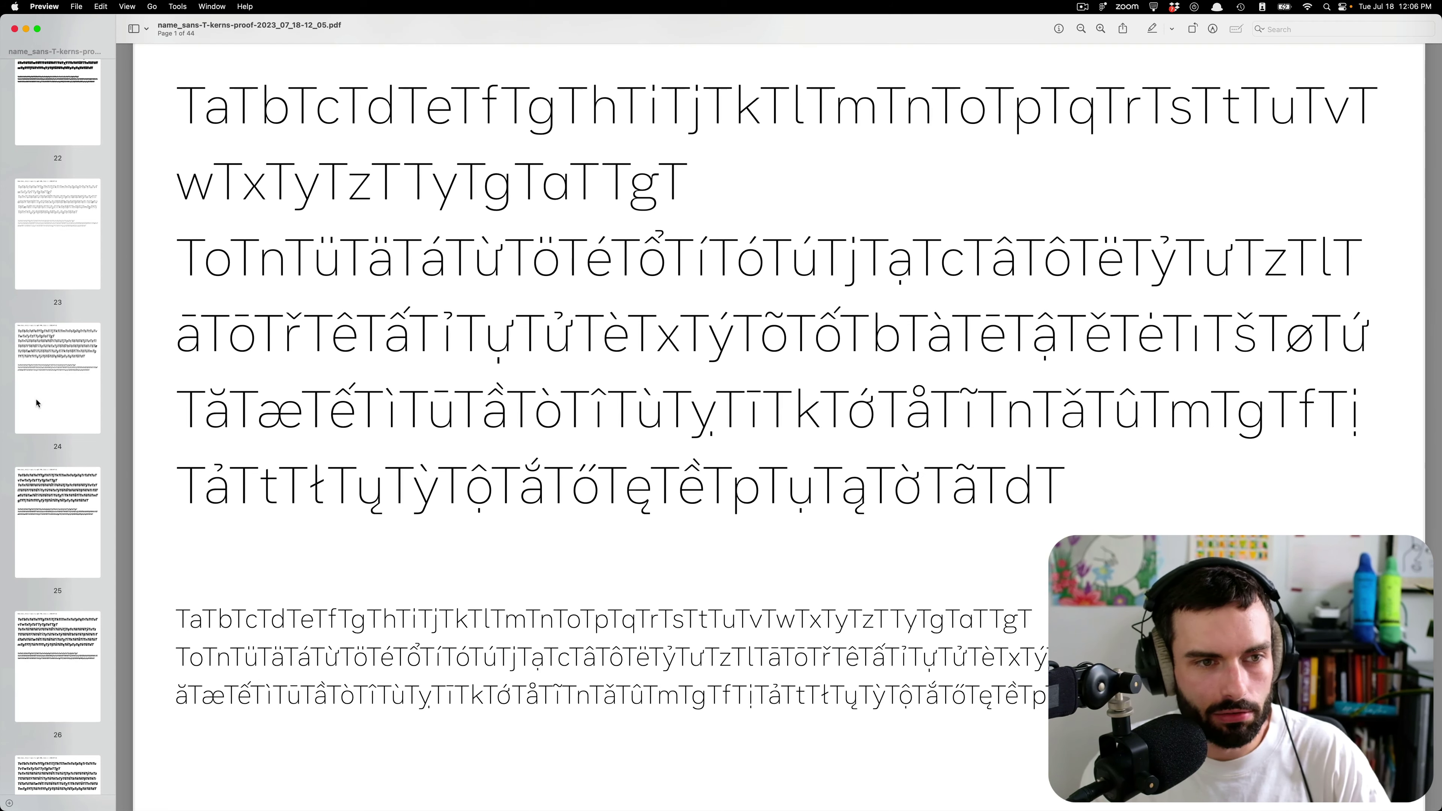
key("super+Tab")
scroll(329, 197, "up", 10)
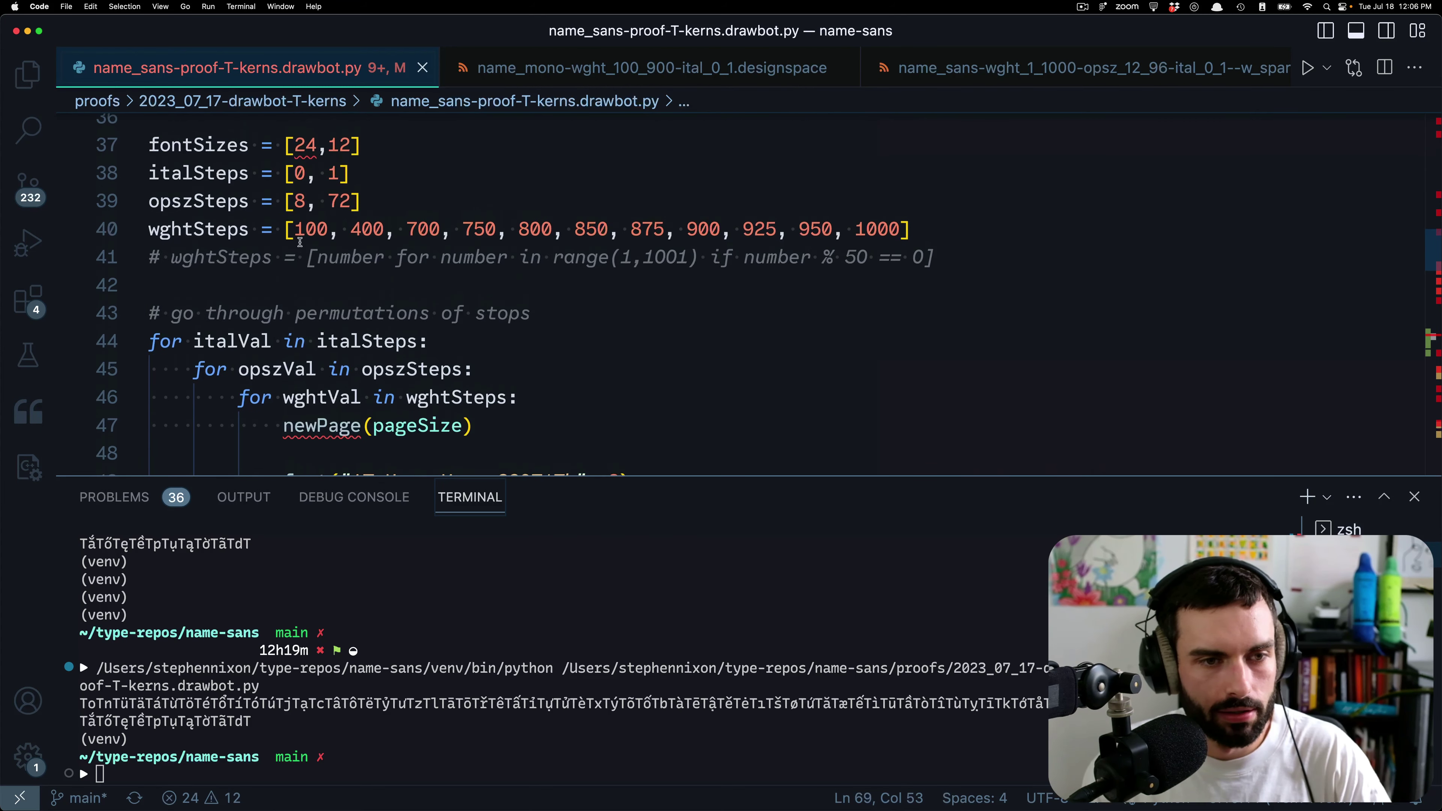
- Comment out the original opszSteps line, add a copy set to [72], and save
left_click(390, 211)
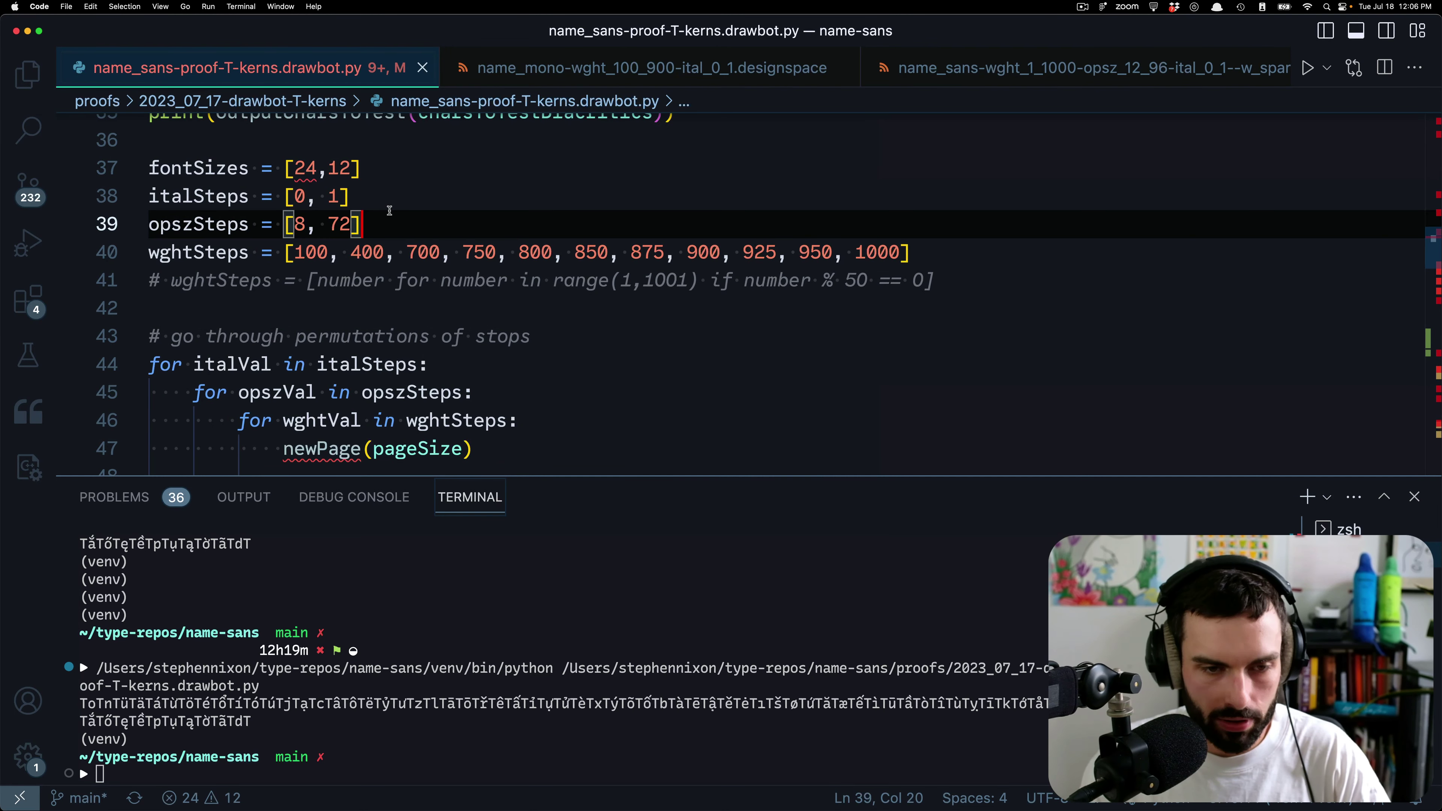
key("super+slash")
key("shift+alt+Down")
key("super+slash")
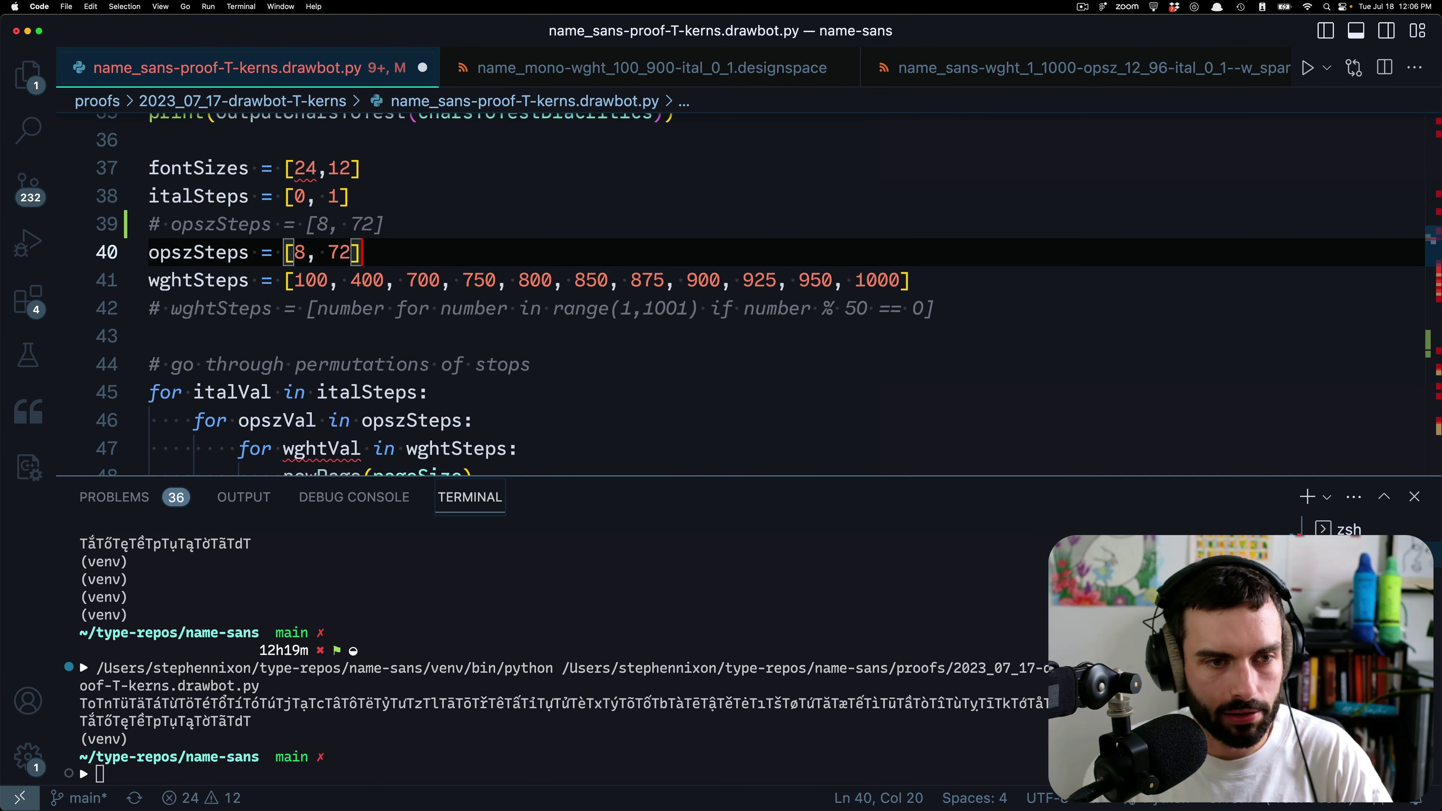
key("Left")
key("Left")
key("Left")
key("BackSpace")
key("BackSpace")
key("BackSpace")
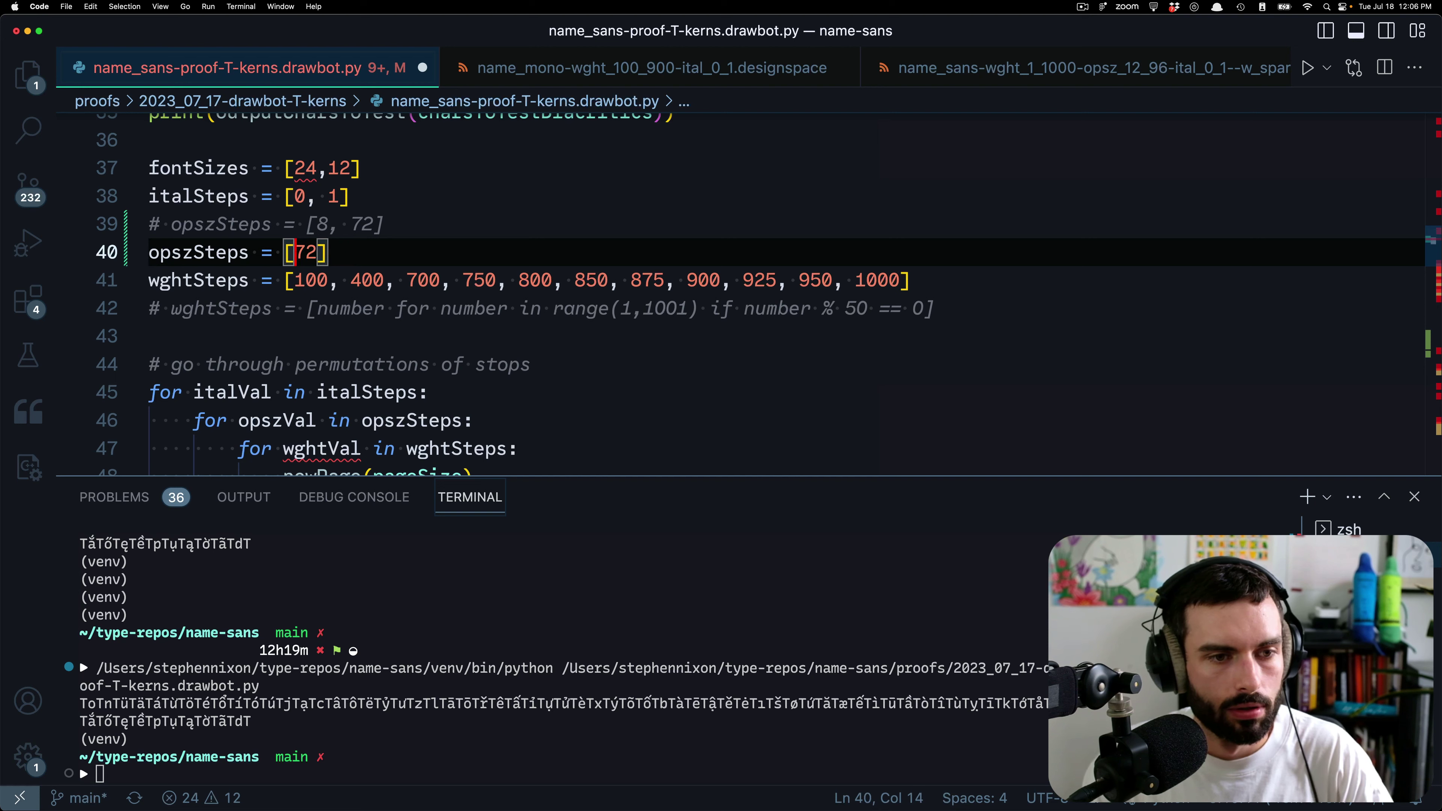
key("super+s")
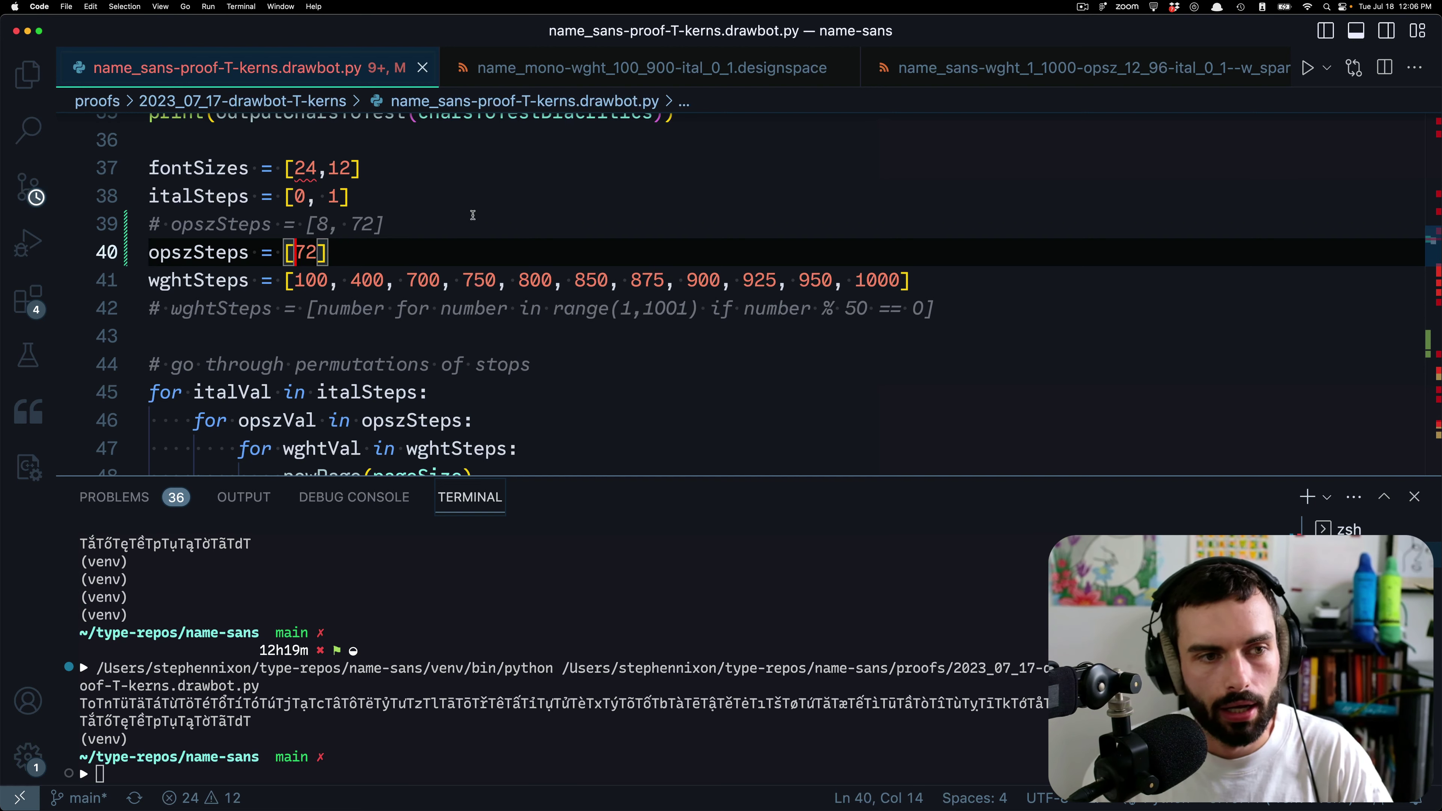
- Rerun the proof script from the Command Palette, producing a 22-page proof
left_click(473, 215)
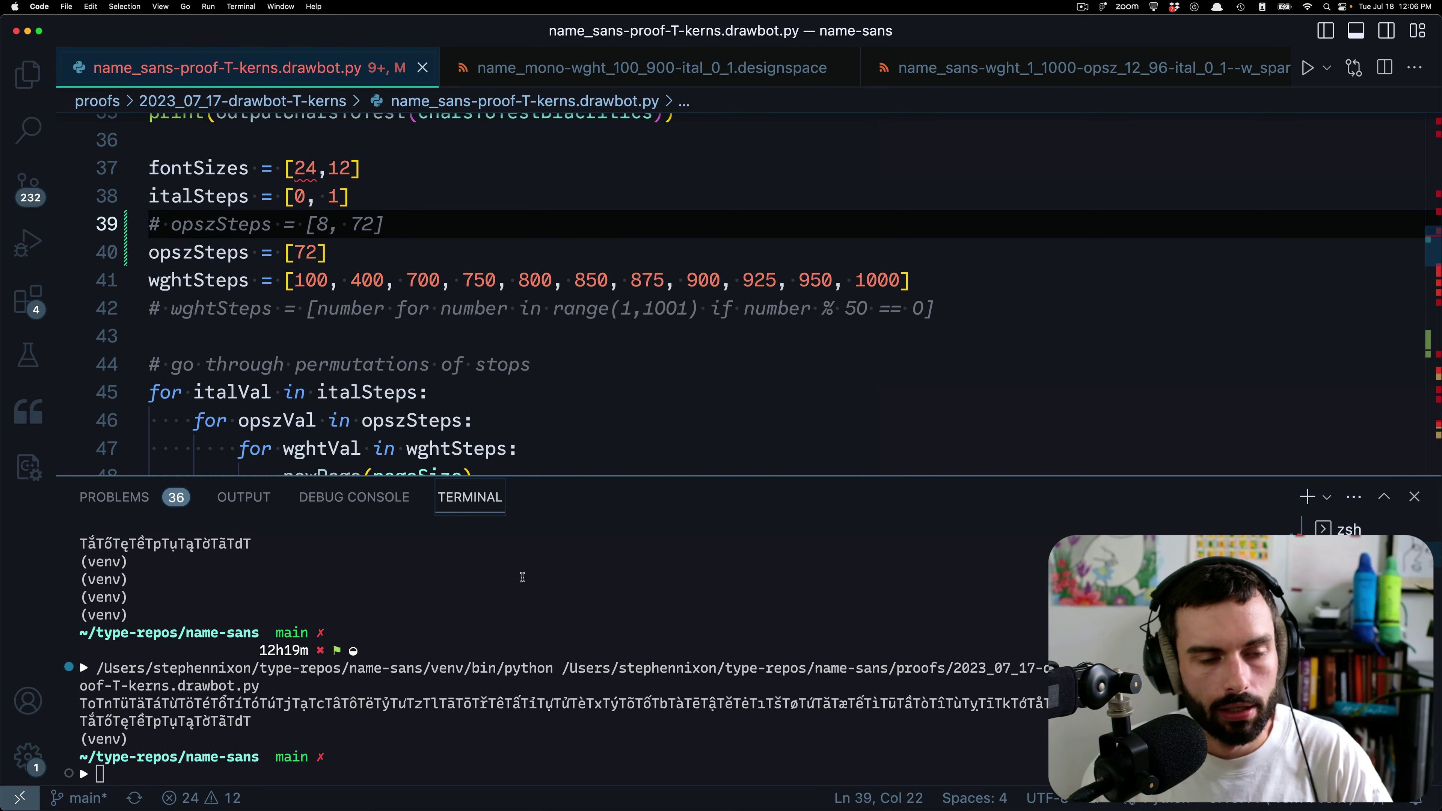
left_click(670, 345)
scroll(670, 346, "up", 1)
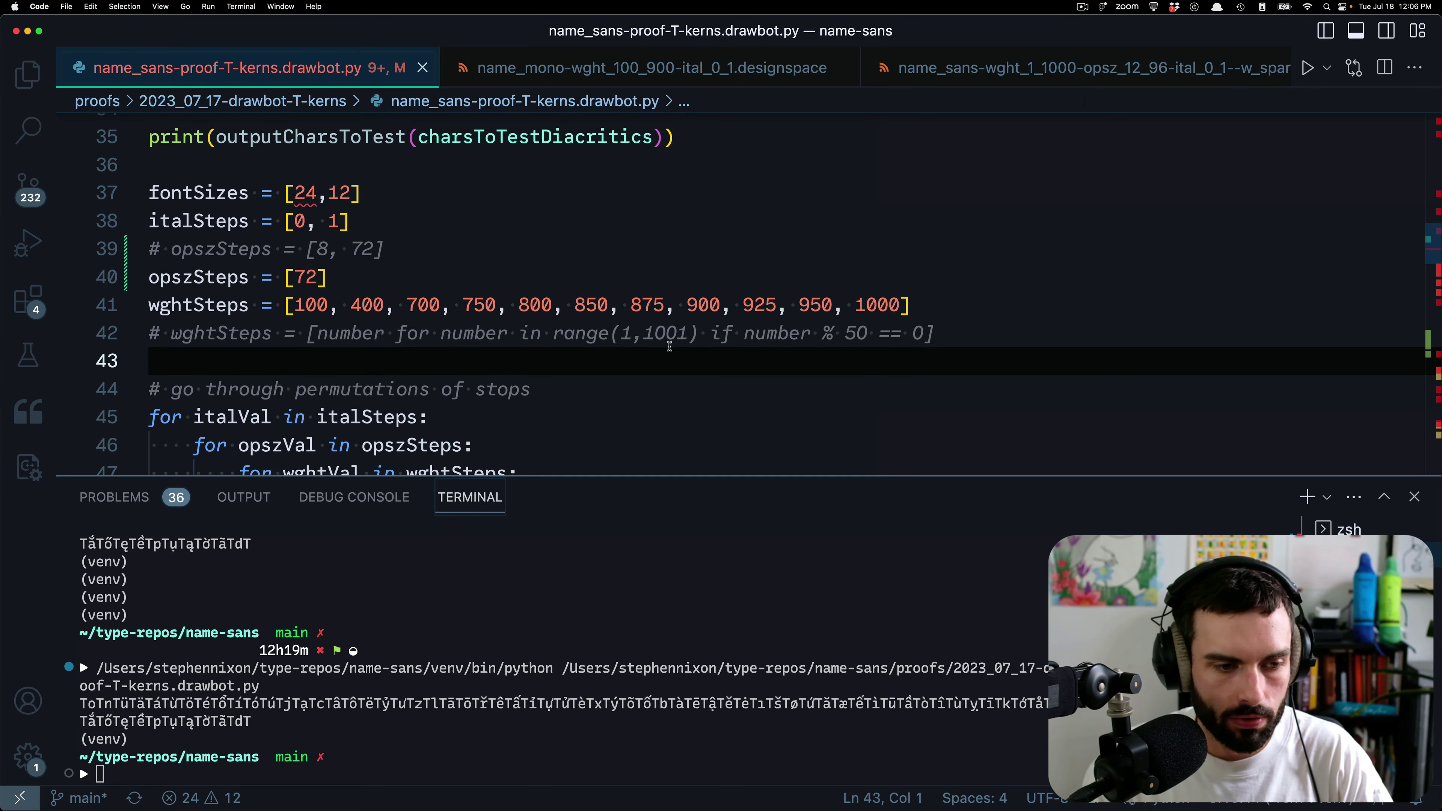
key("super+shift+p")
key("Return")
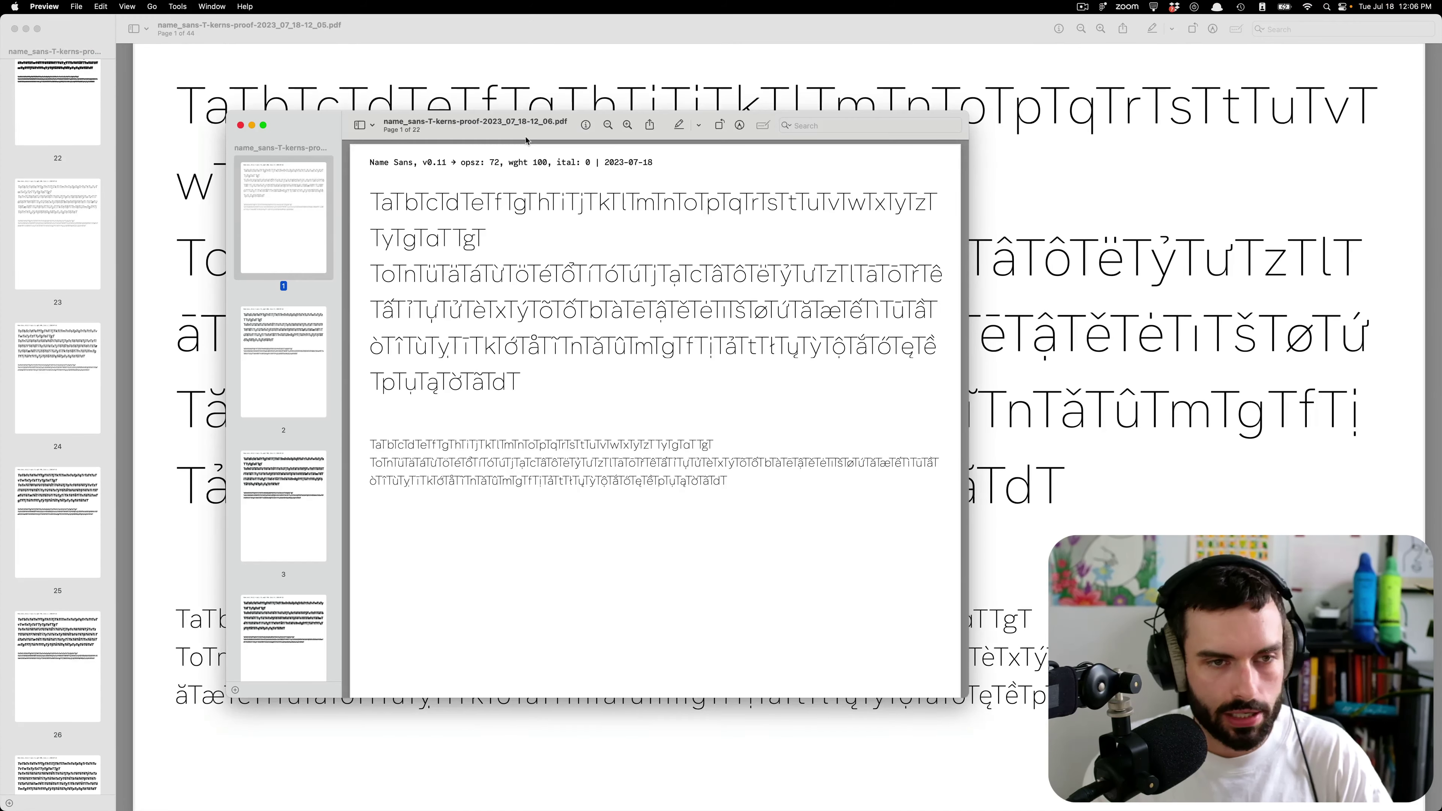
scroll(484, 220, "up", 10)
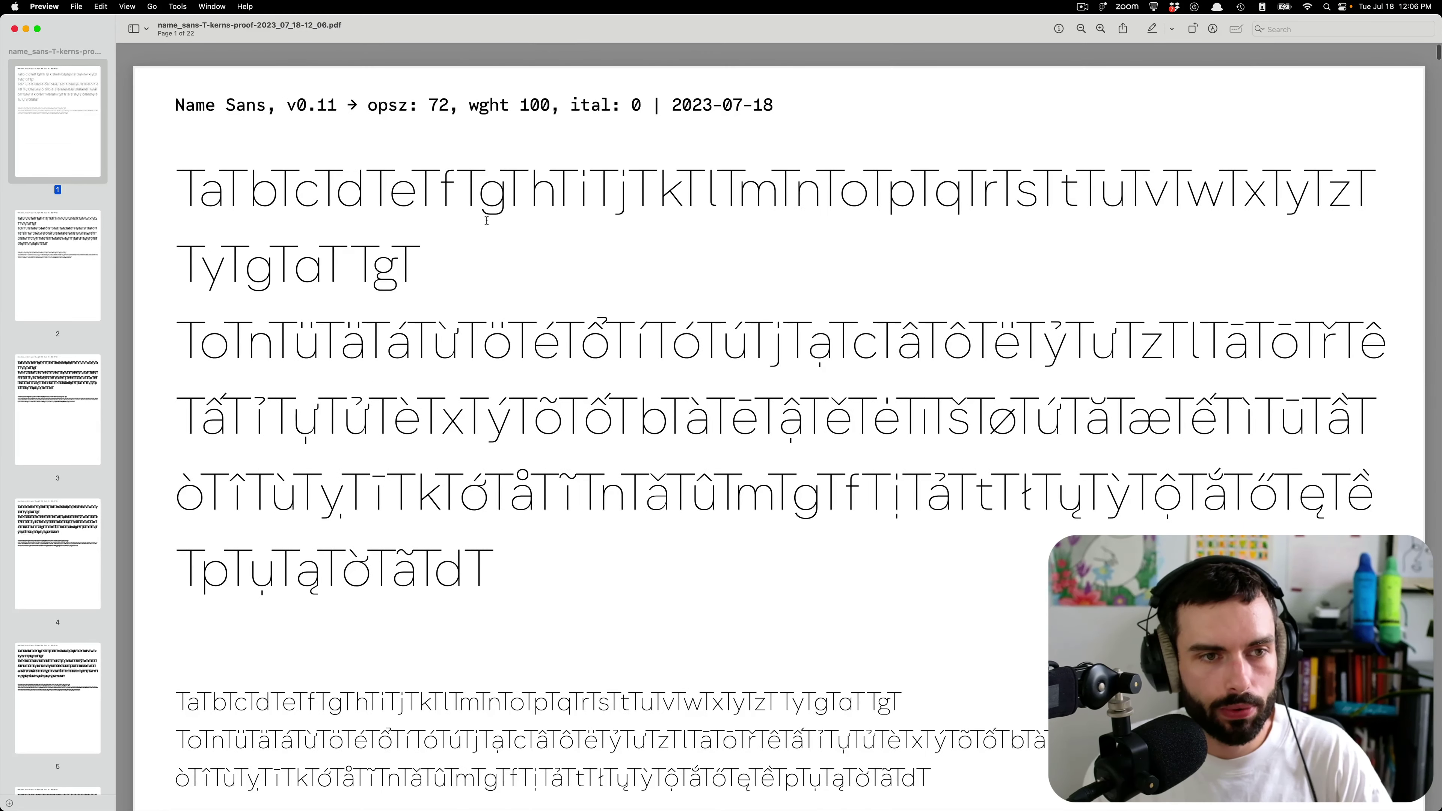
left_click_drag(773, 105, 295, 148)
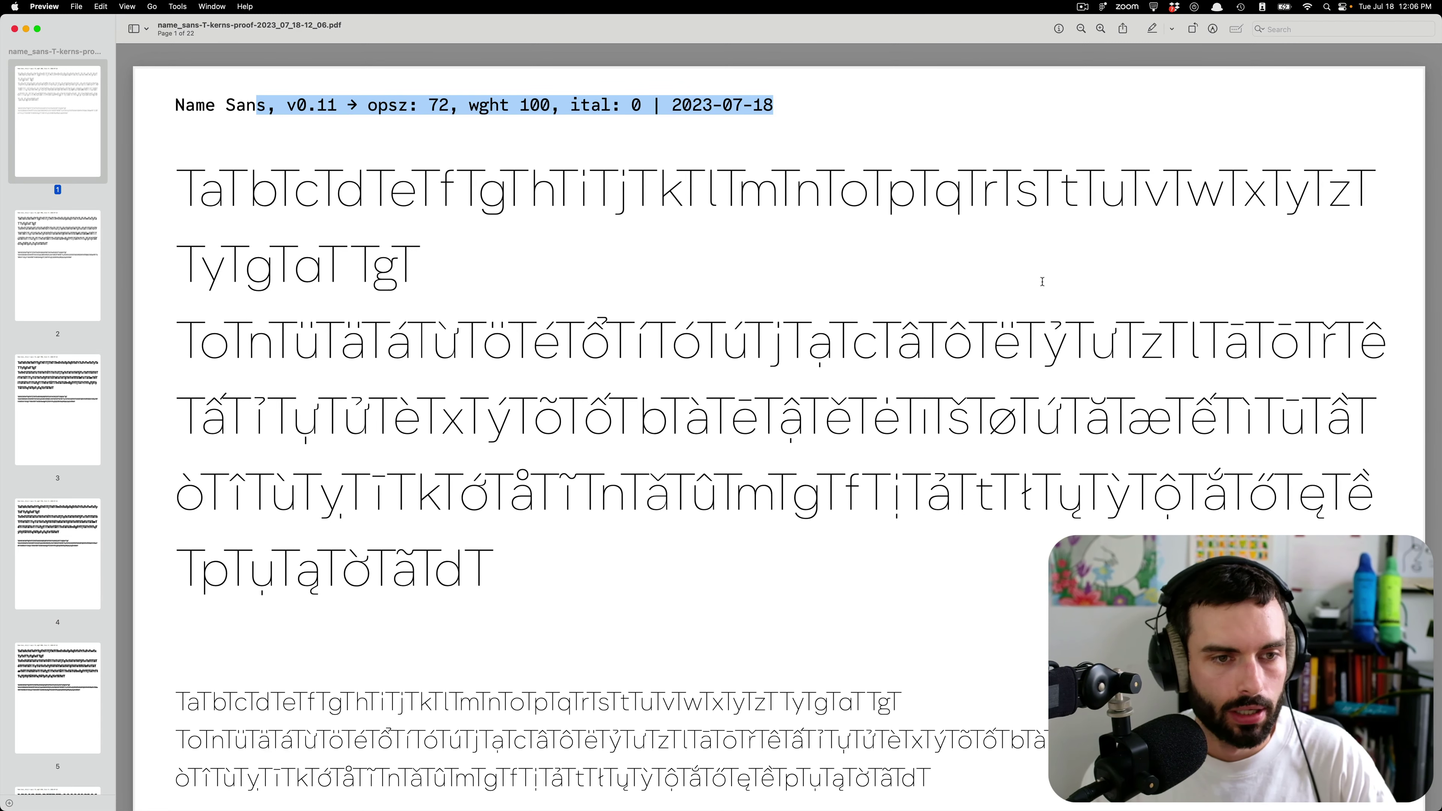
key("Right")
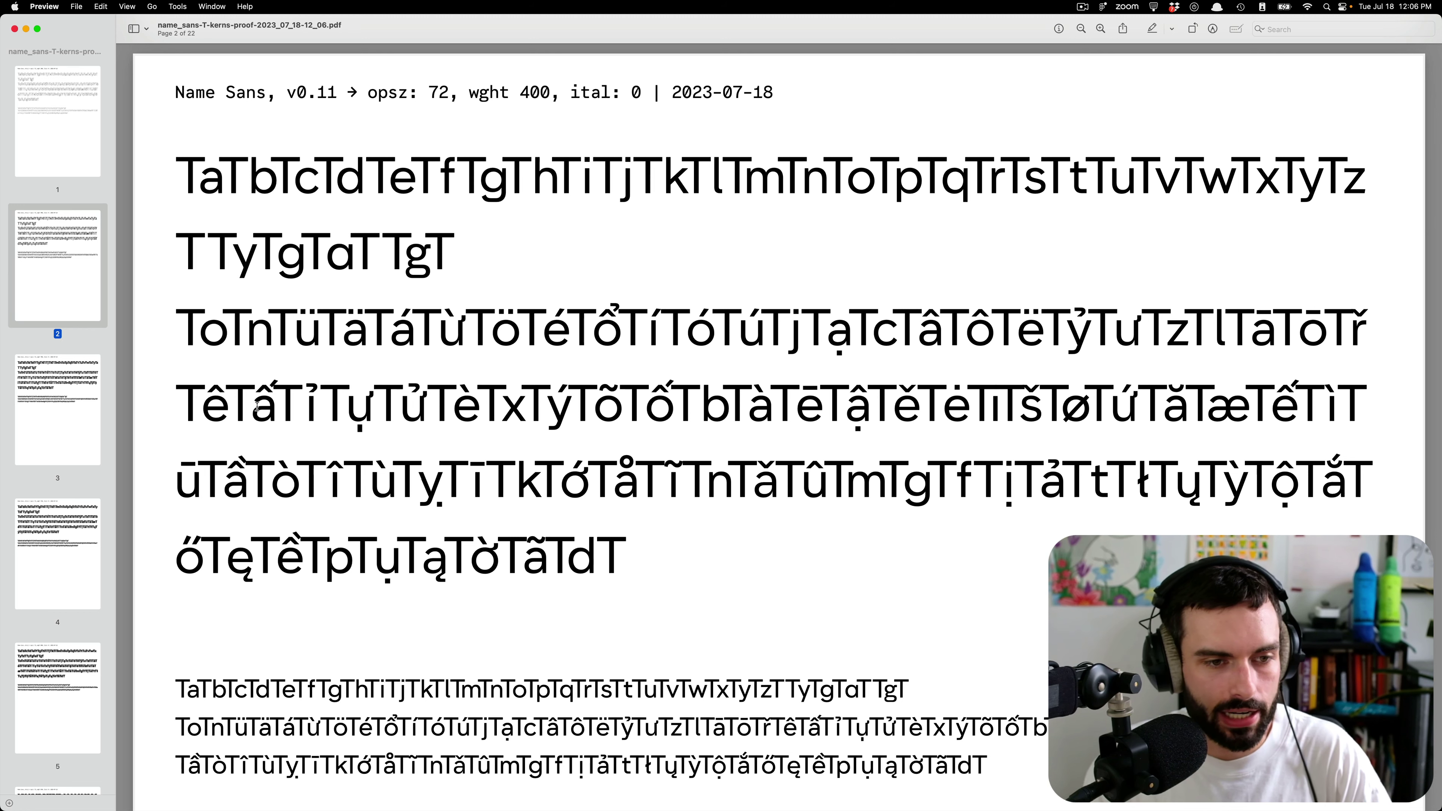
left_click_drag(256, 407, 304, 400)
scroll(312, 419, "up", 1)
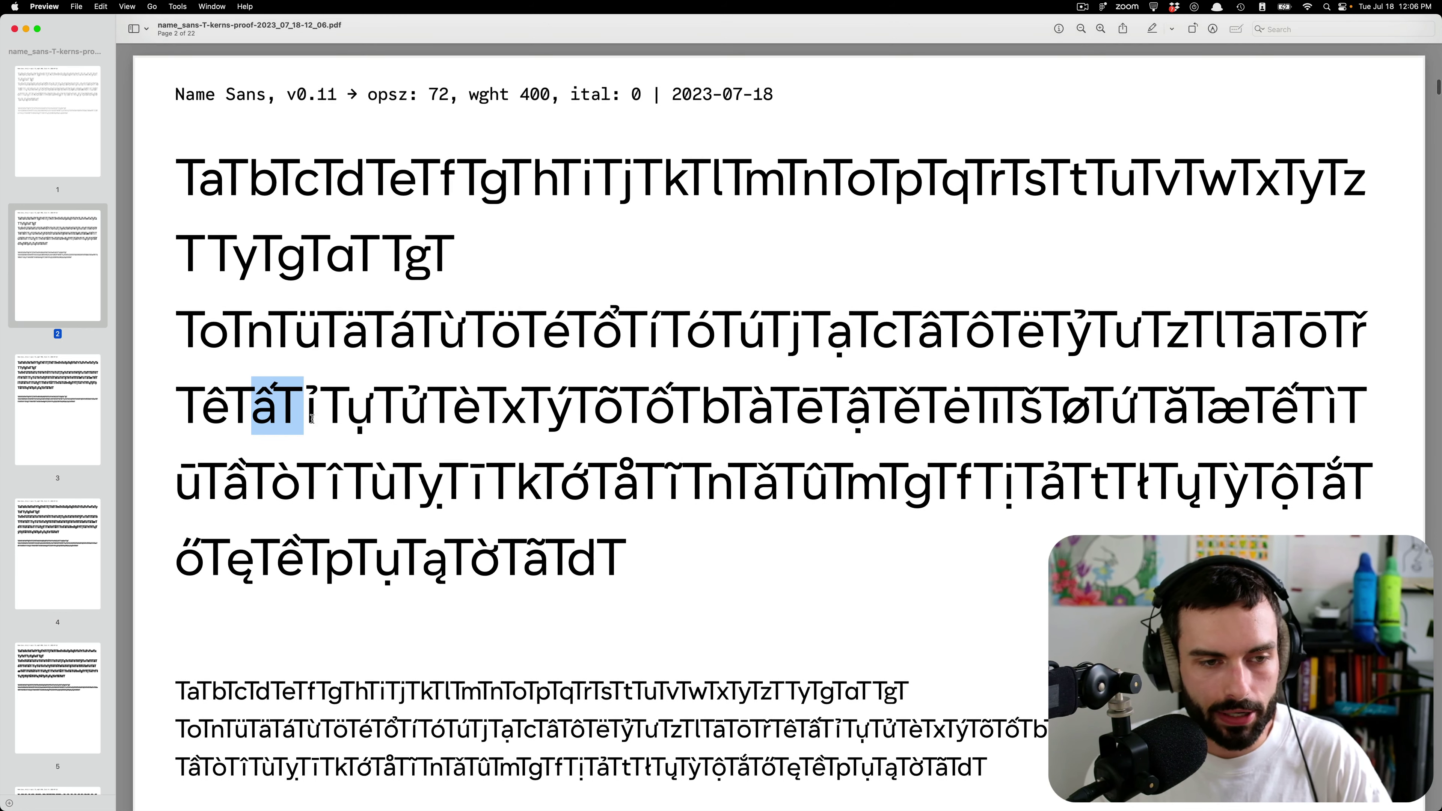
left_click(323, 435)
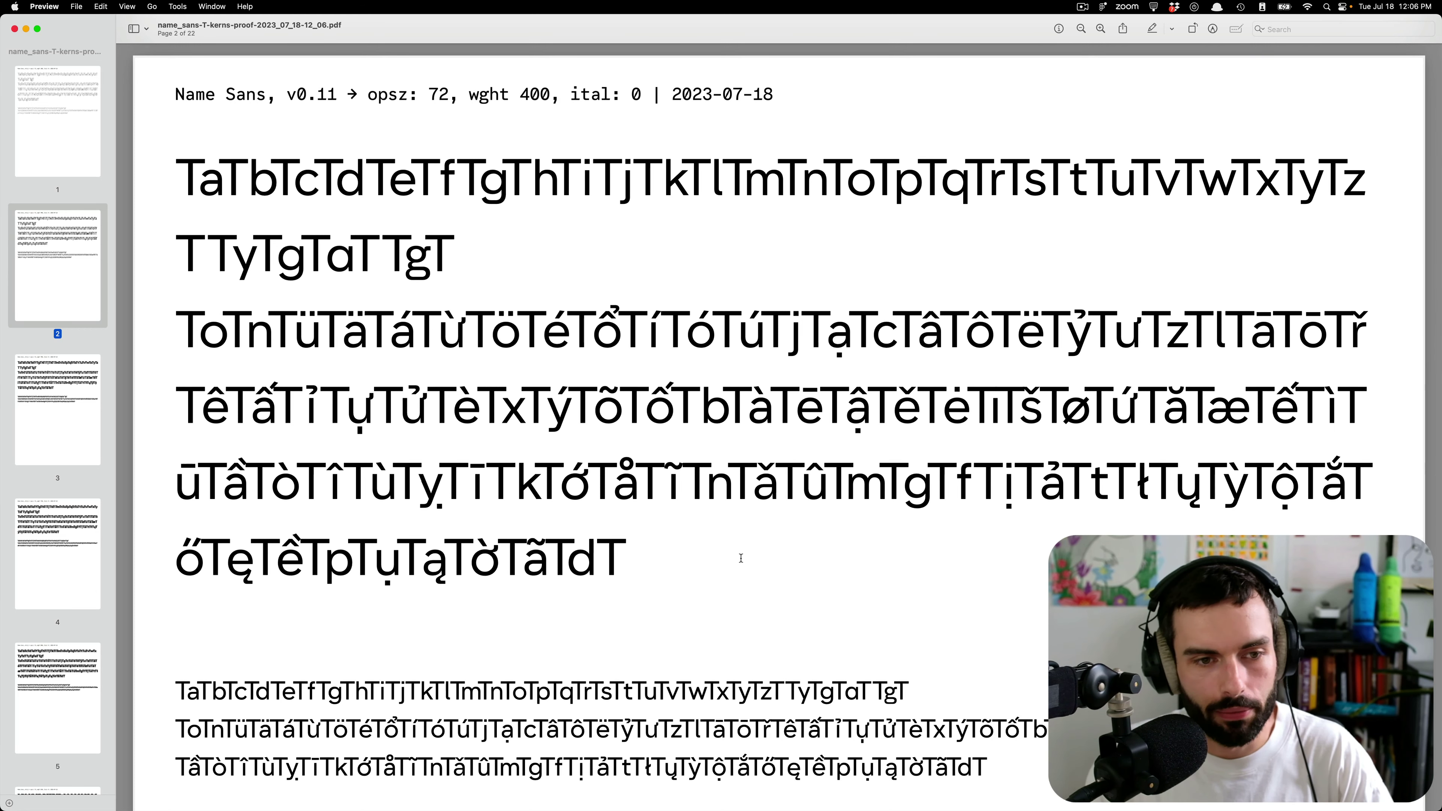
left_click_drag(264, 324, 1129, 350)
left_click(1130, 387)
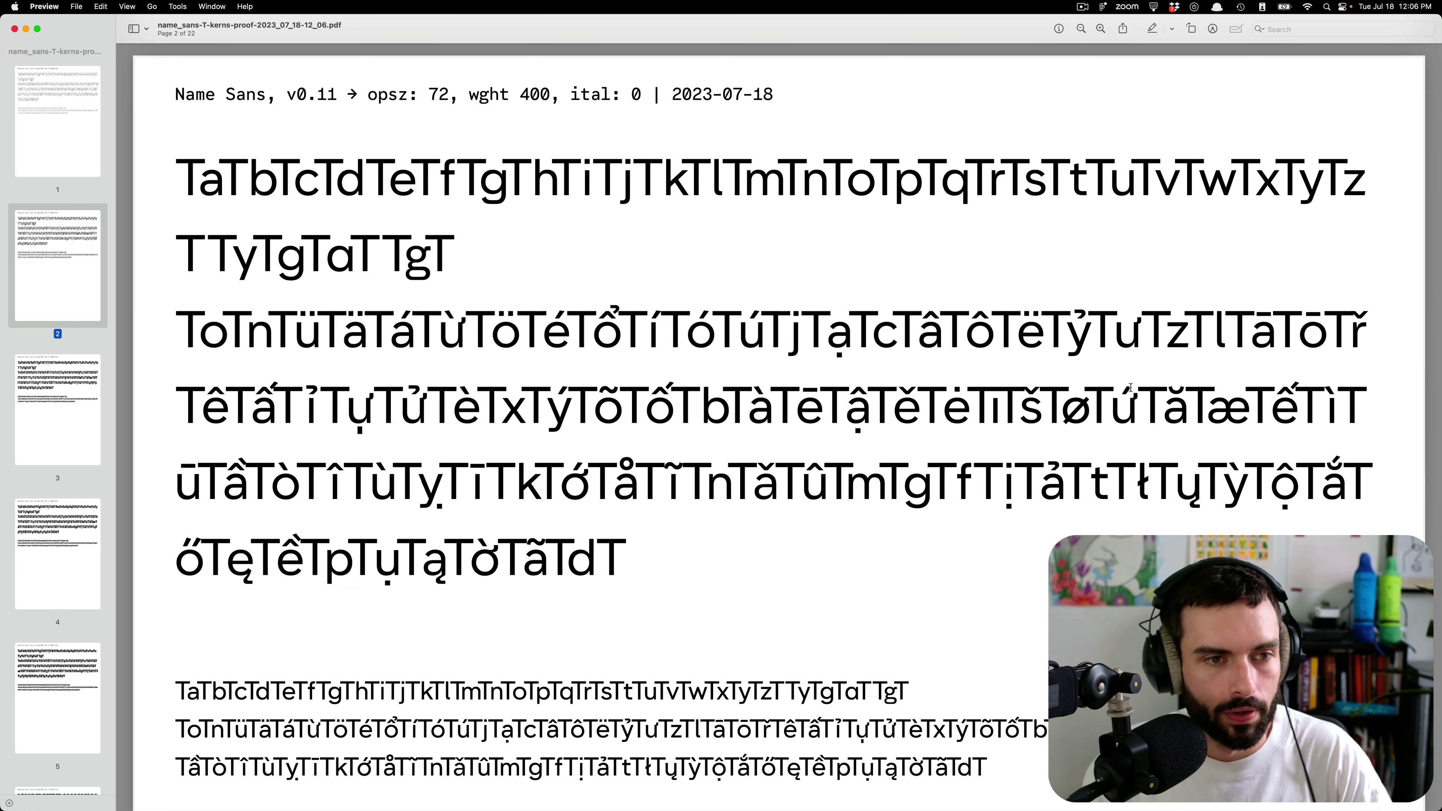
left_click_drag(619, 257, 2, 158)
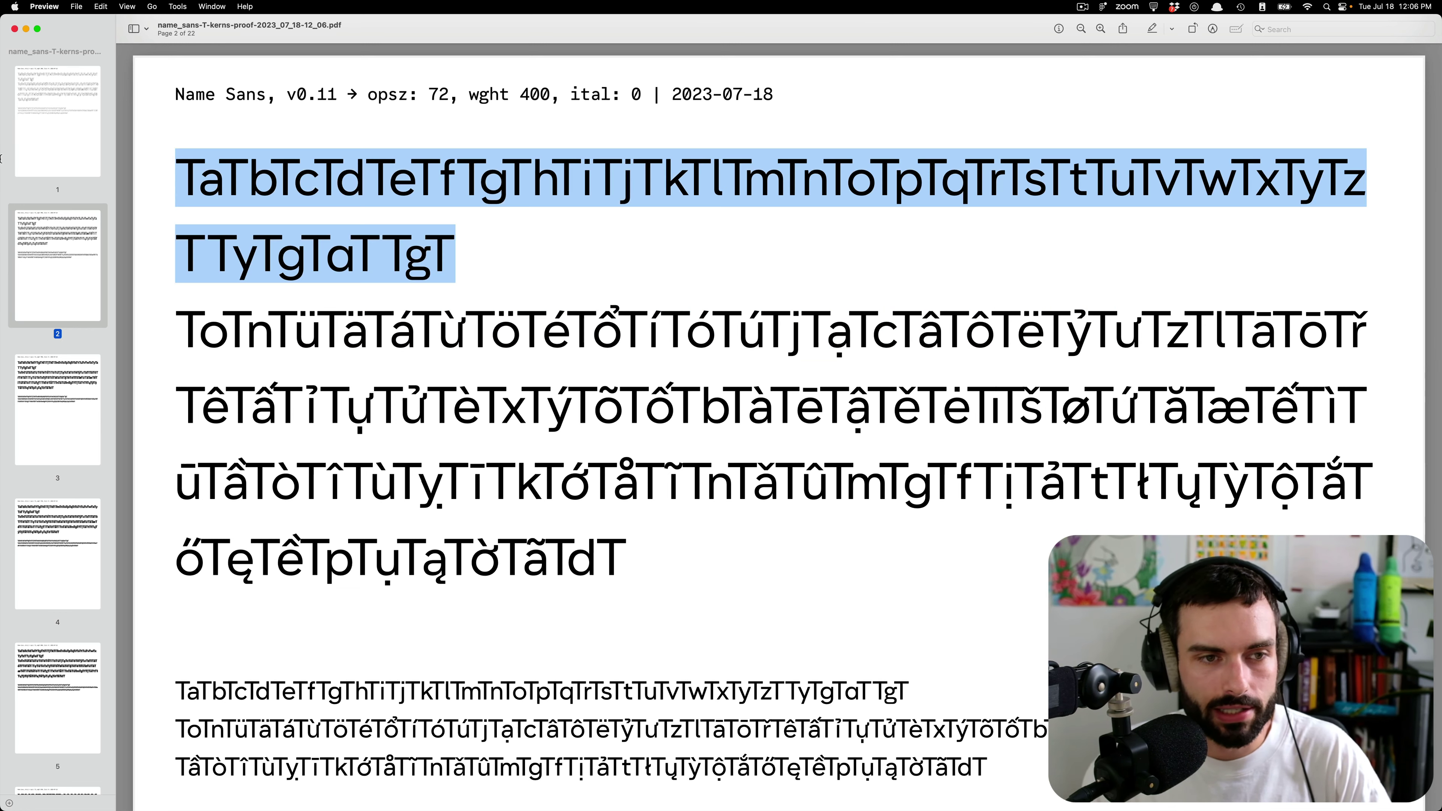
- Page through the proof from wght 700 to 925, inspecting the TgT letters at wght 900
left_click(749, 291)
key("Down")
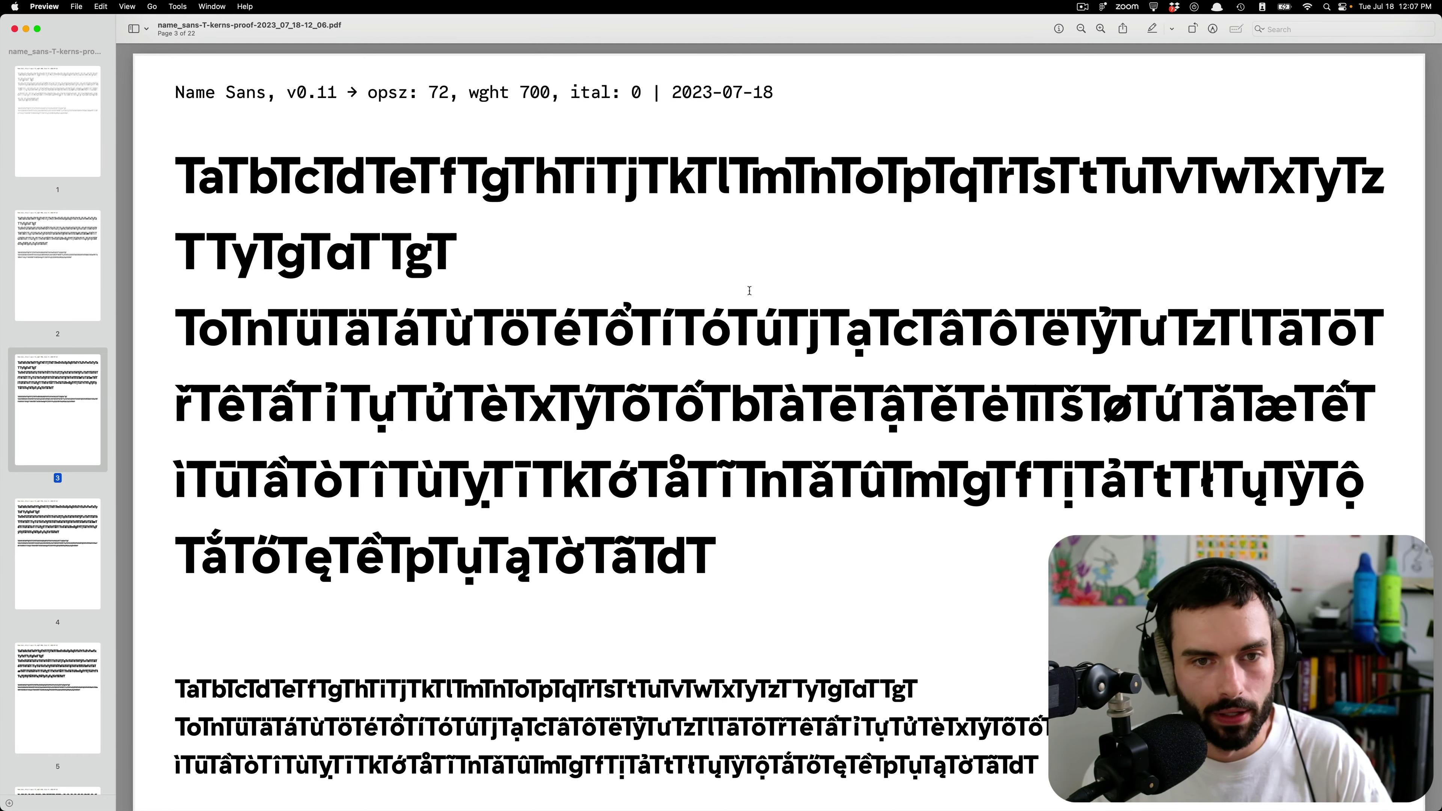
key("Down")
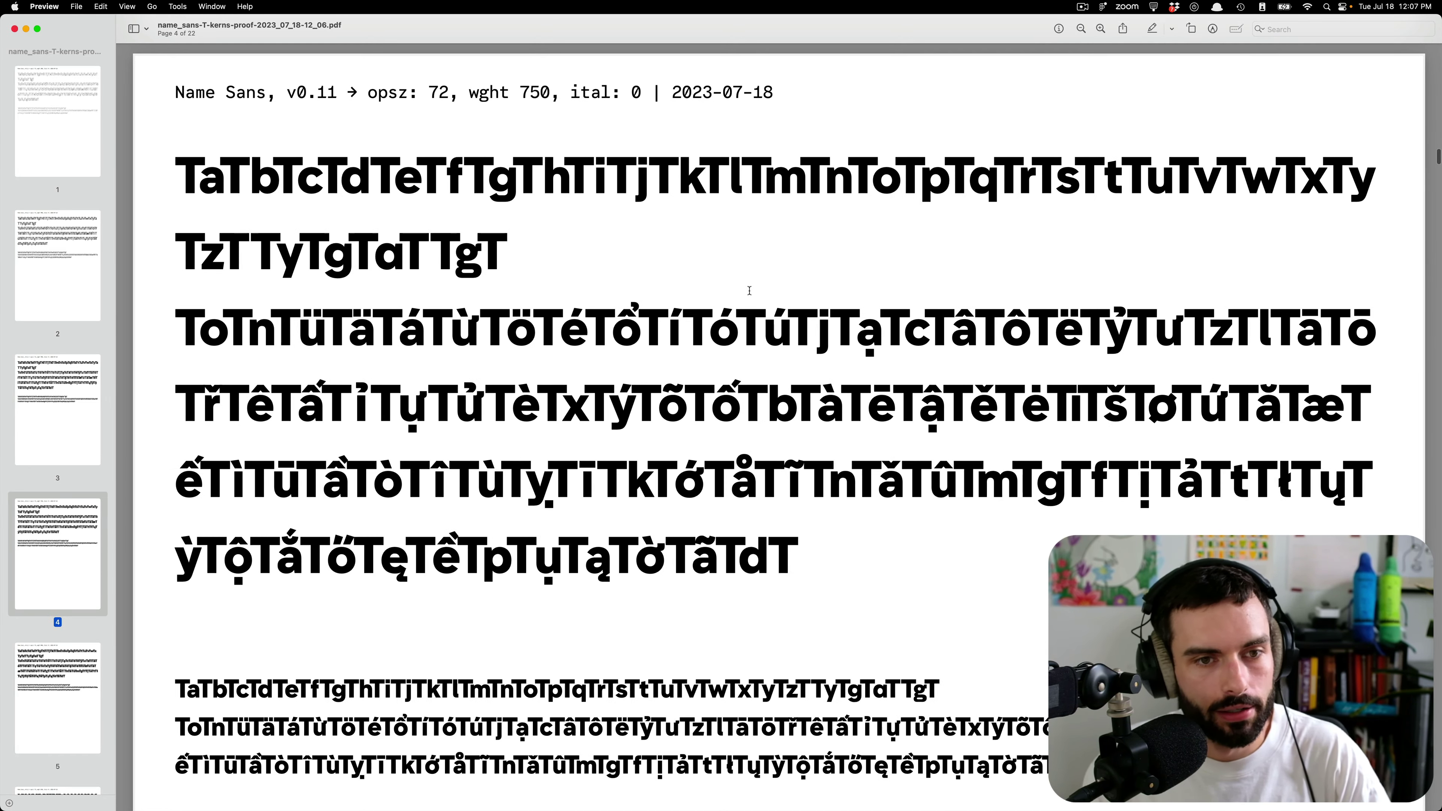
key("Down")
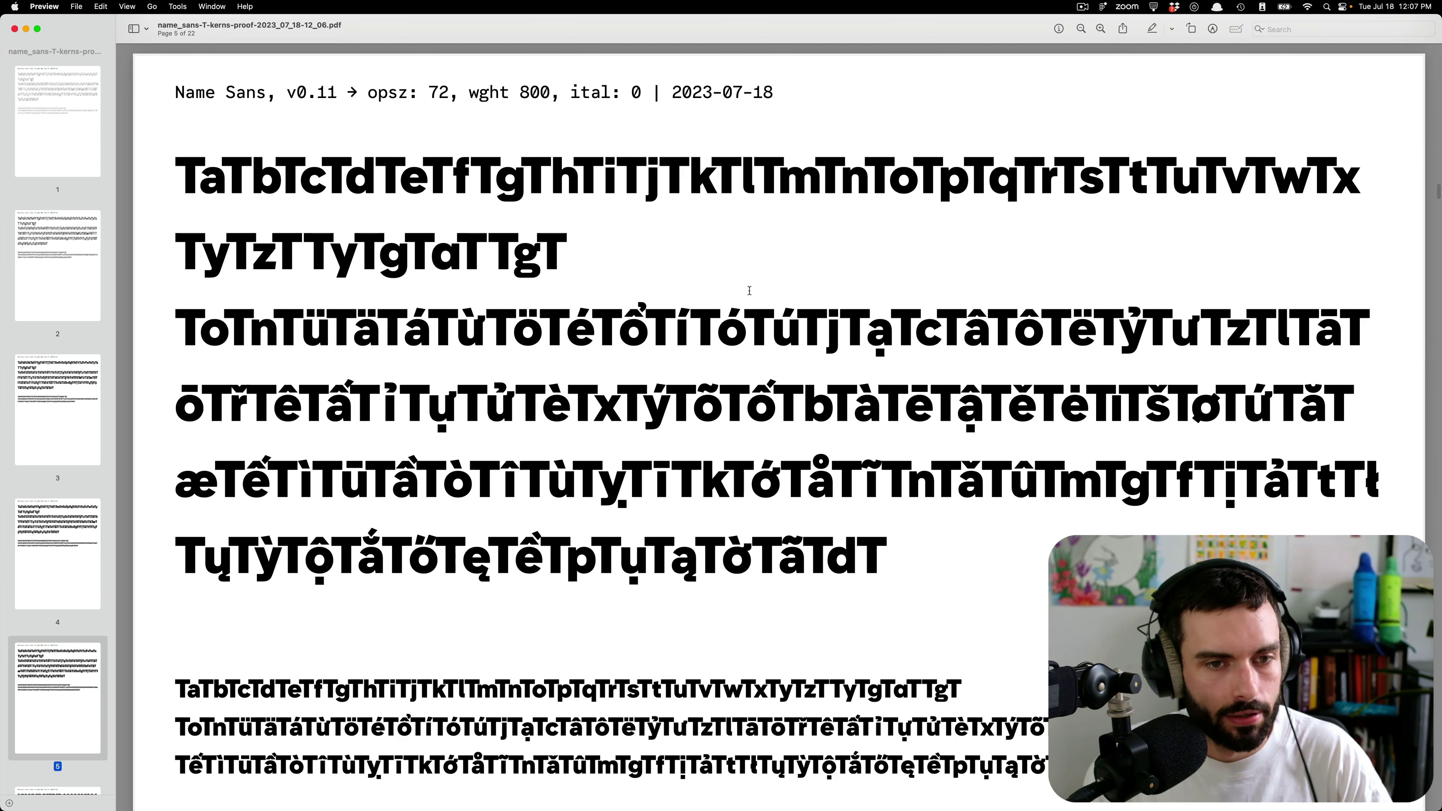
key("Down")
key("Down")
key("Down")
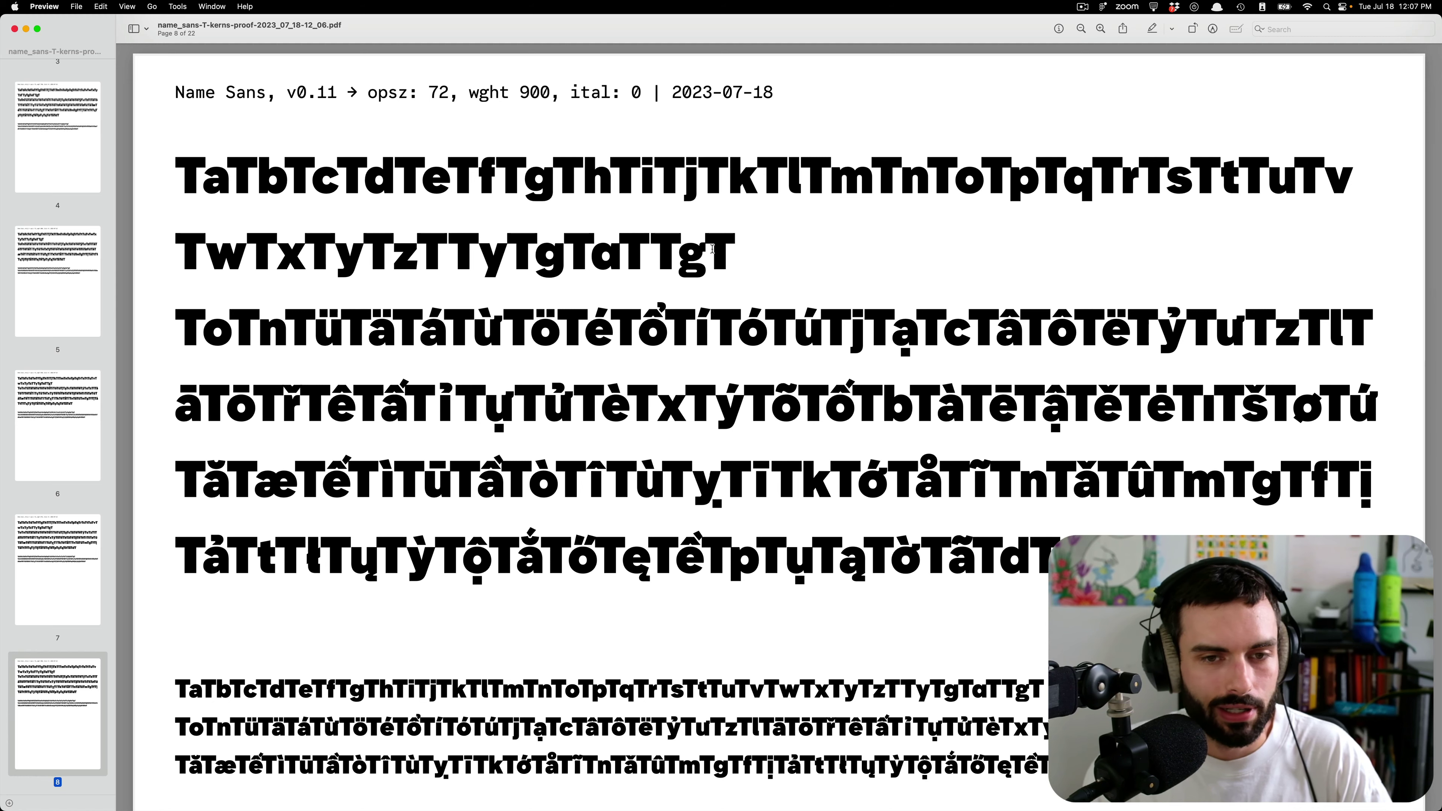
left_click_drag(712, 249, 649, 252)
left_click(791, 248)
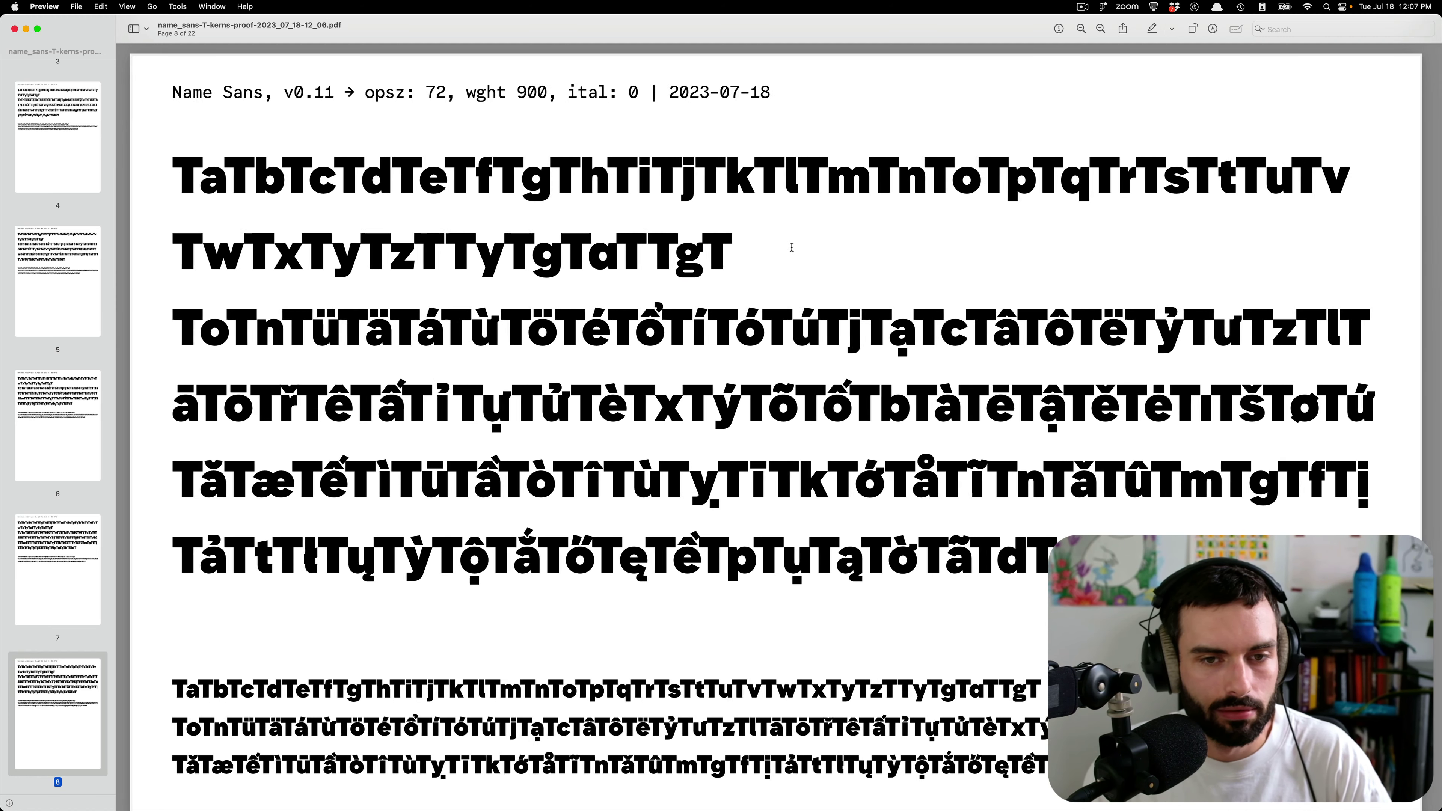
key("Up")
key("Up")
key("Up")
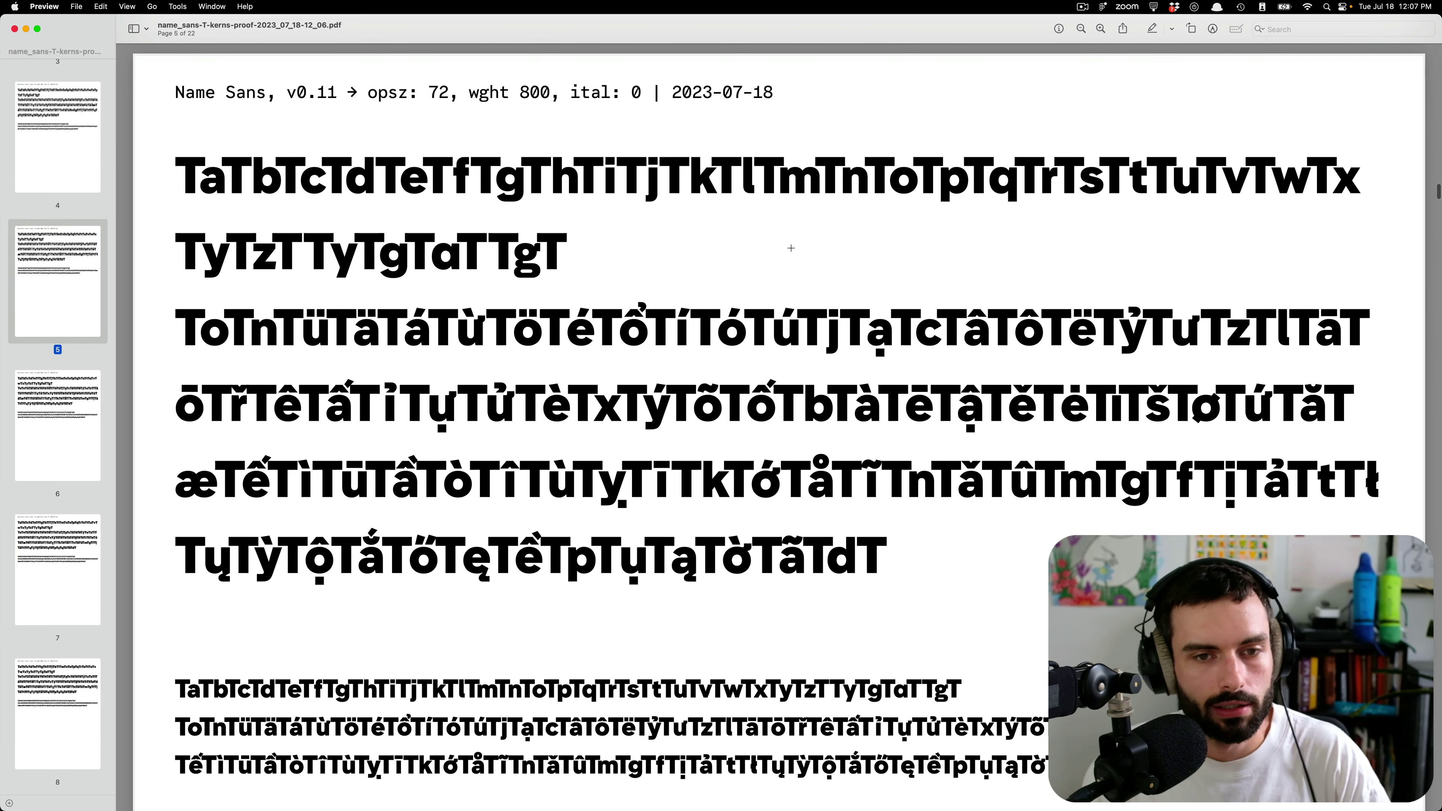
key("Up")
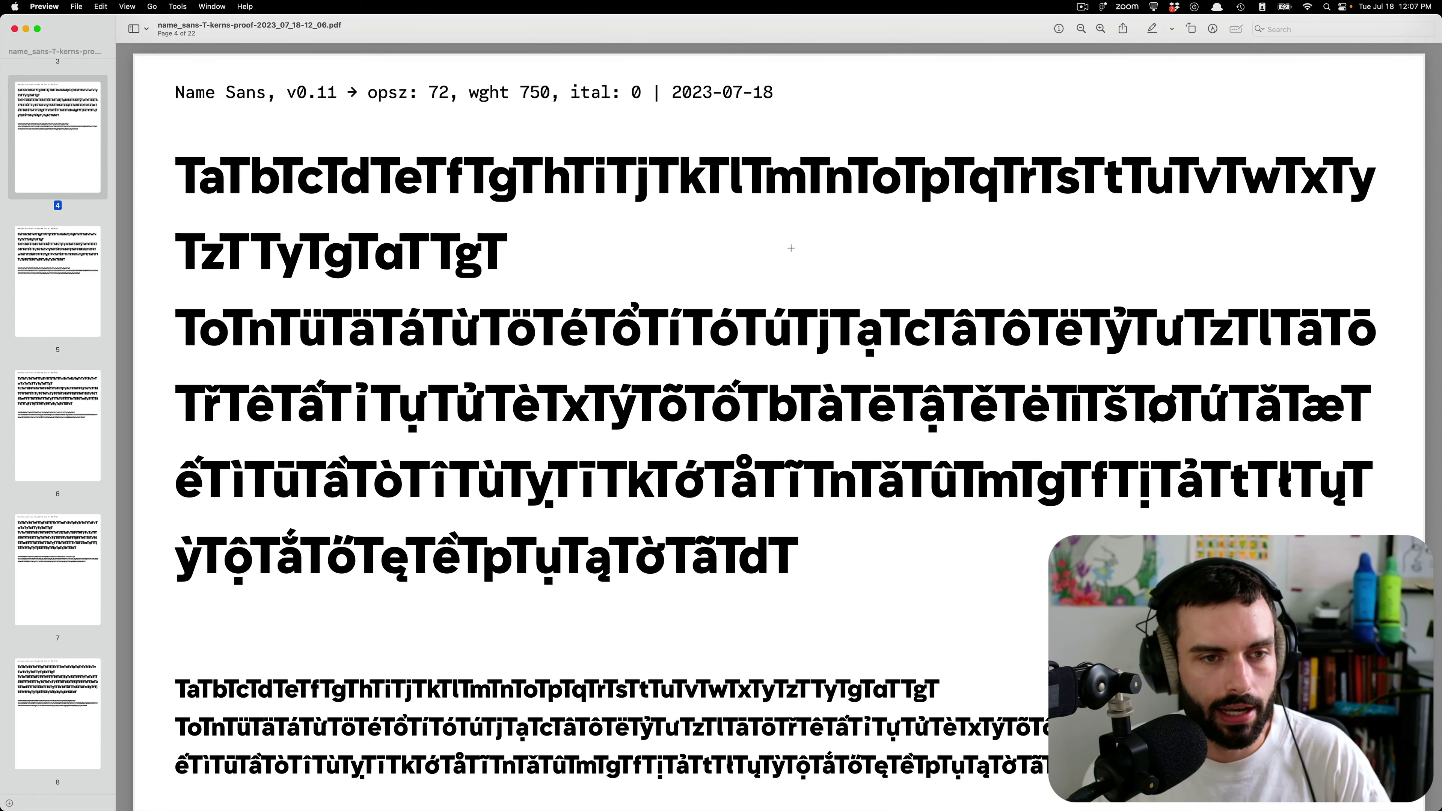
key("Down")
key("Down")
key("Down")
key("Down")
key("Down")
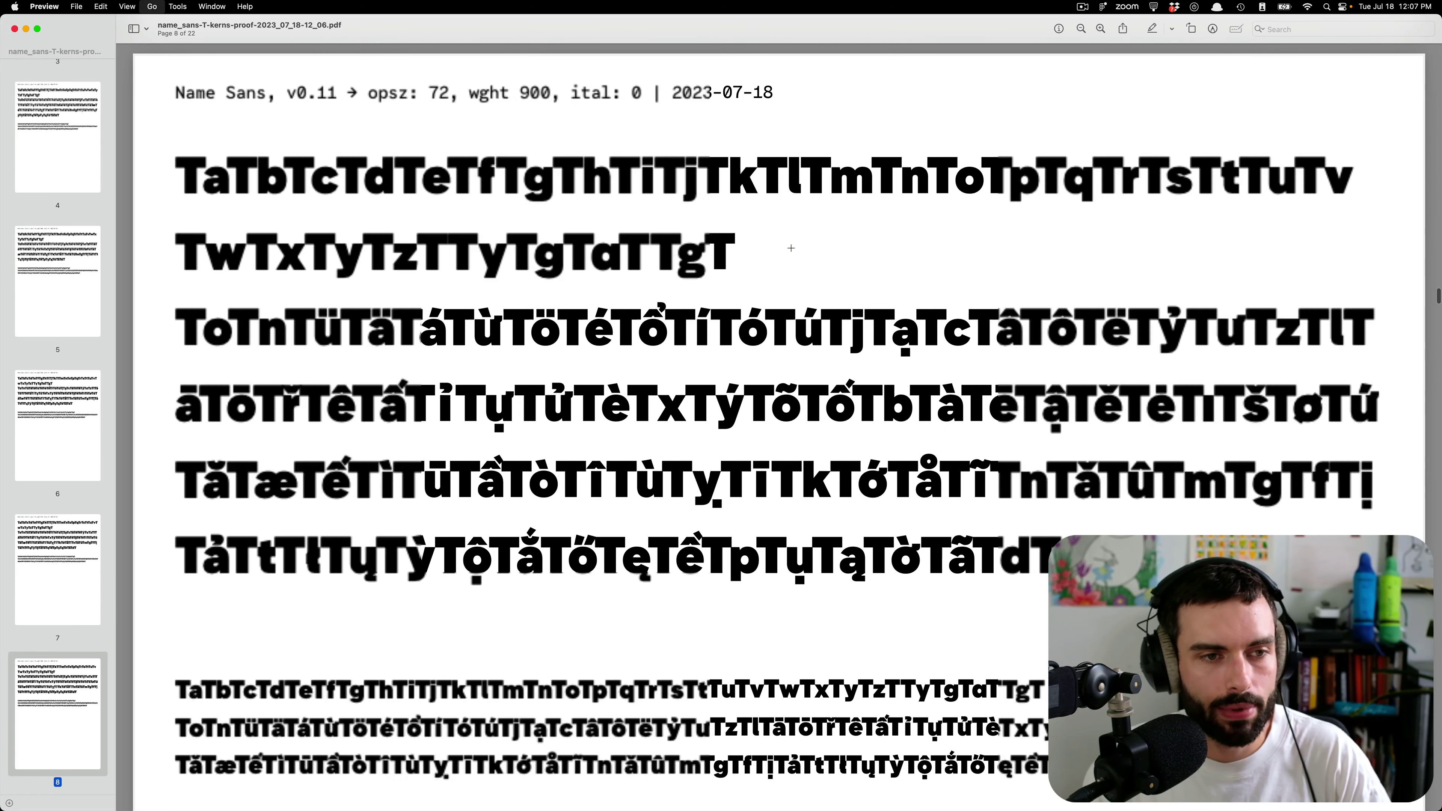
key("Down")
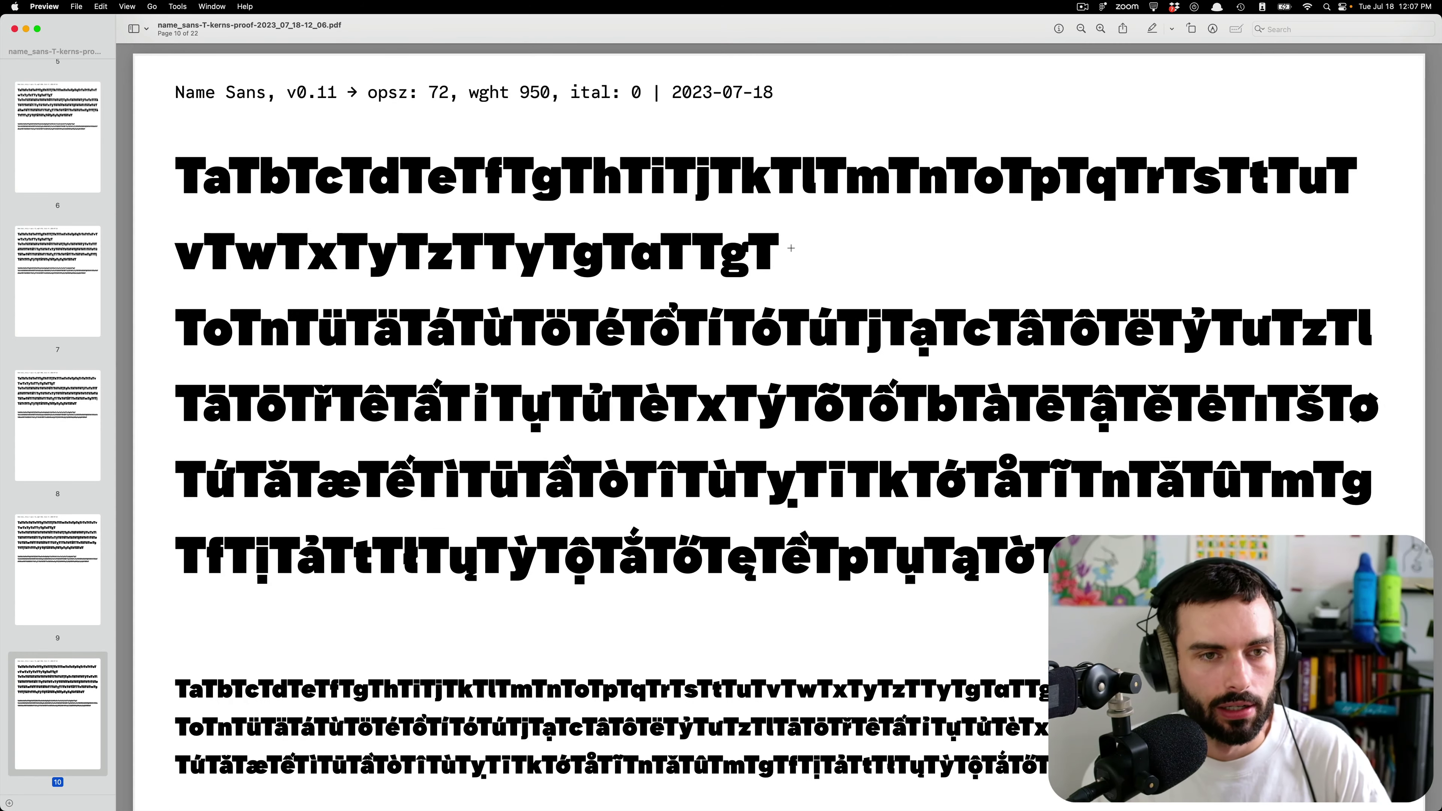
- Compare the wght 800–950 pages and continue through the italic pages before returning to RoboFont
key("Up")
key("Up")
key("Up")
key("Up")
key("Up")
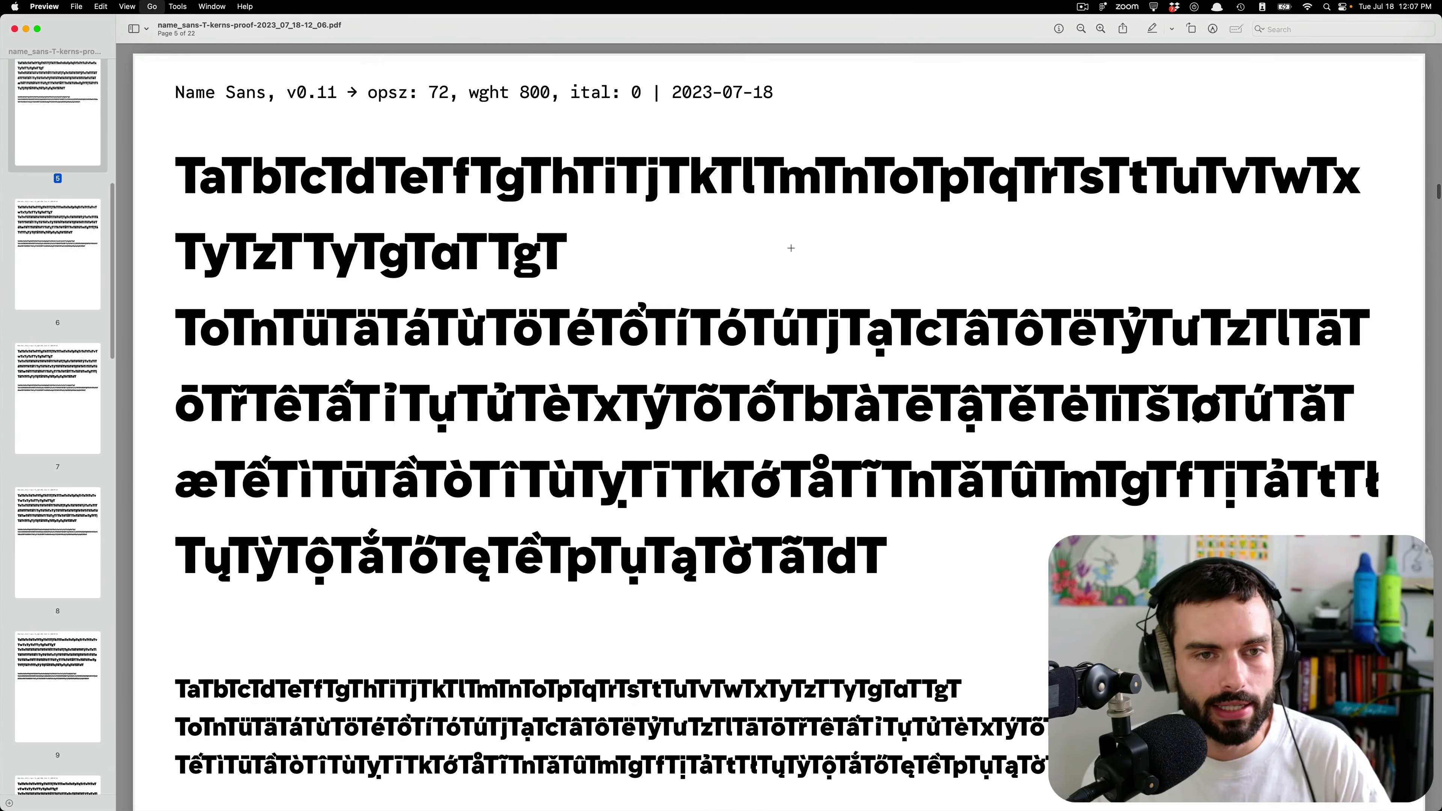
key("Down")
key("Up")
key("Down")
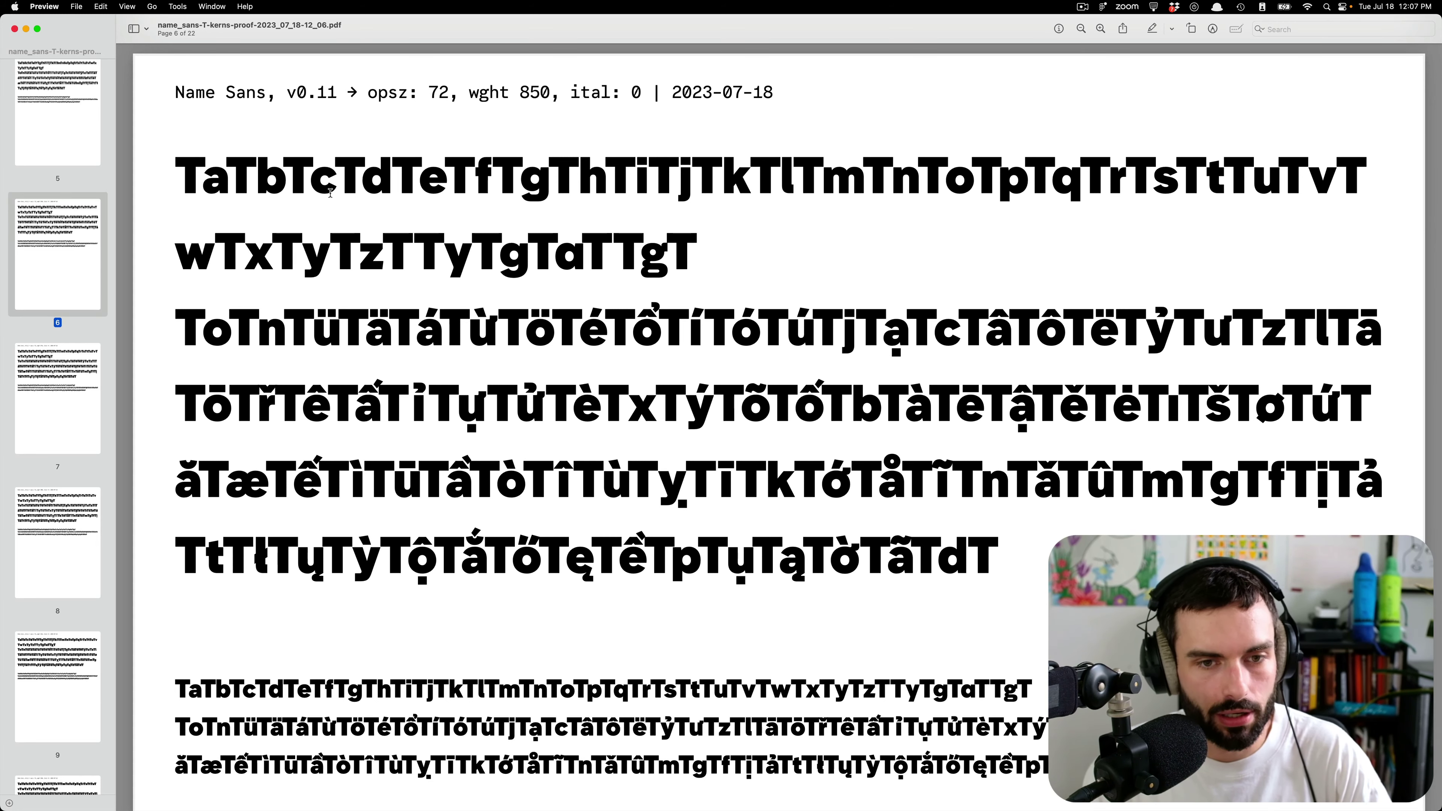
key("Down")
key("Down")
key("Down")
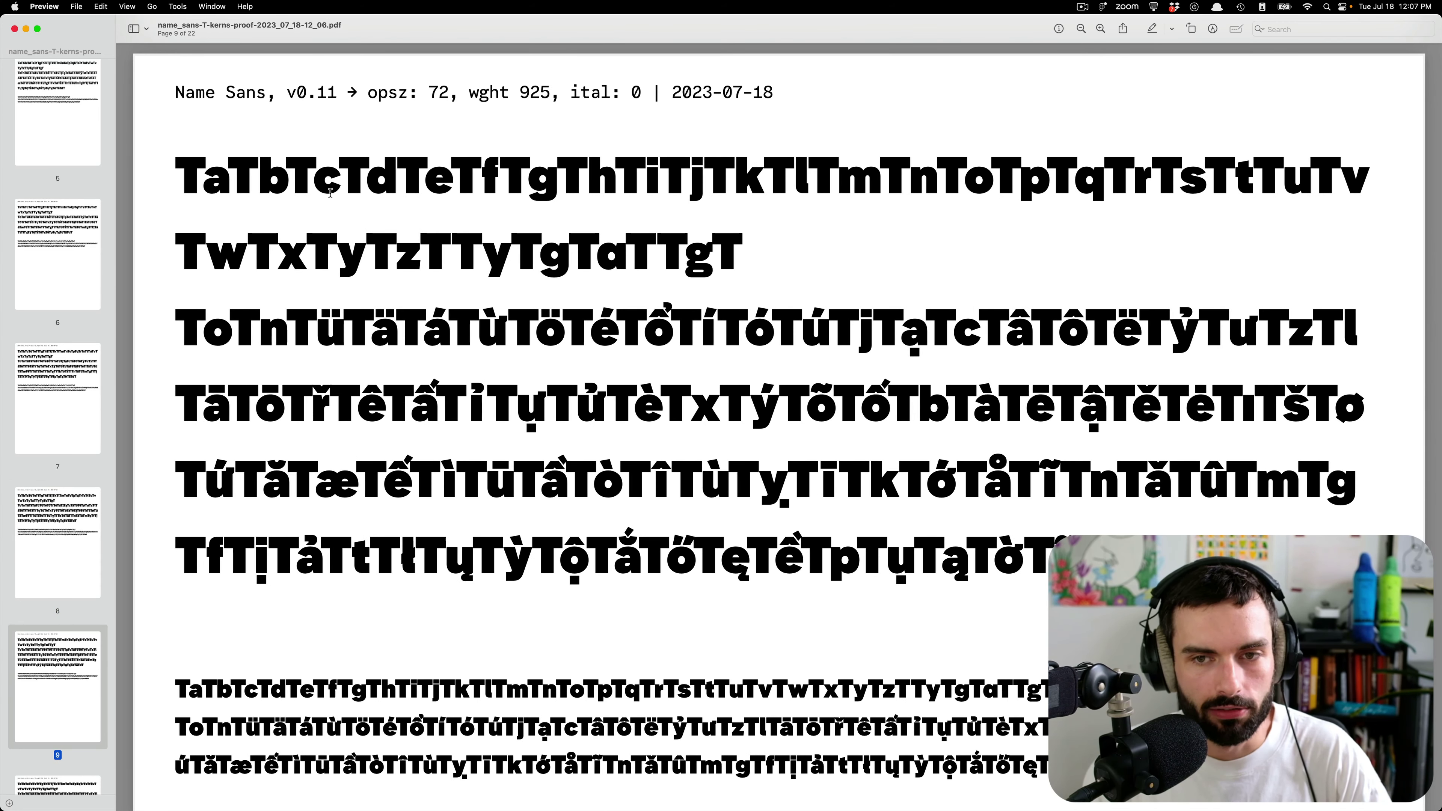
key("Down")
key("Down")
key("Up")
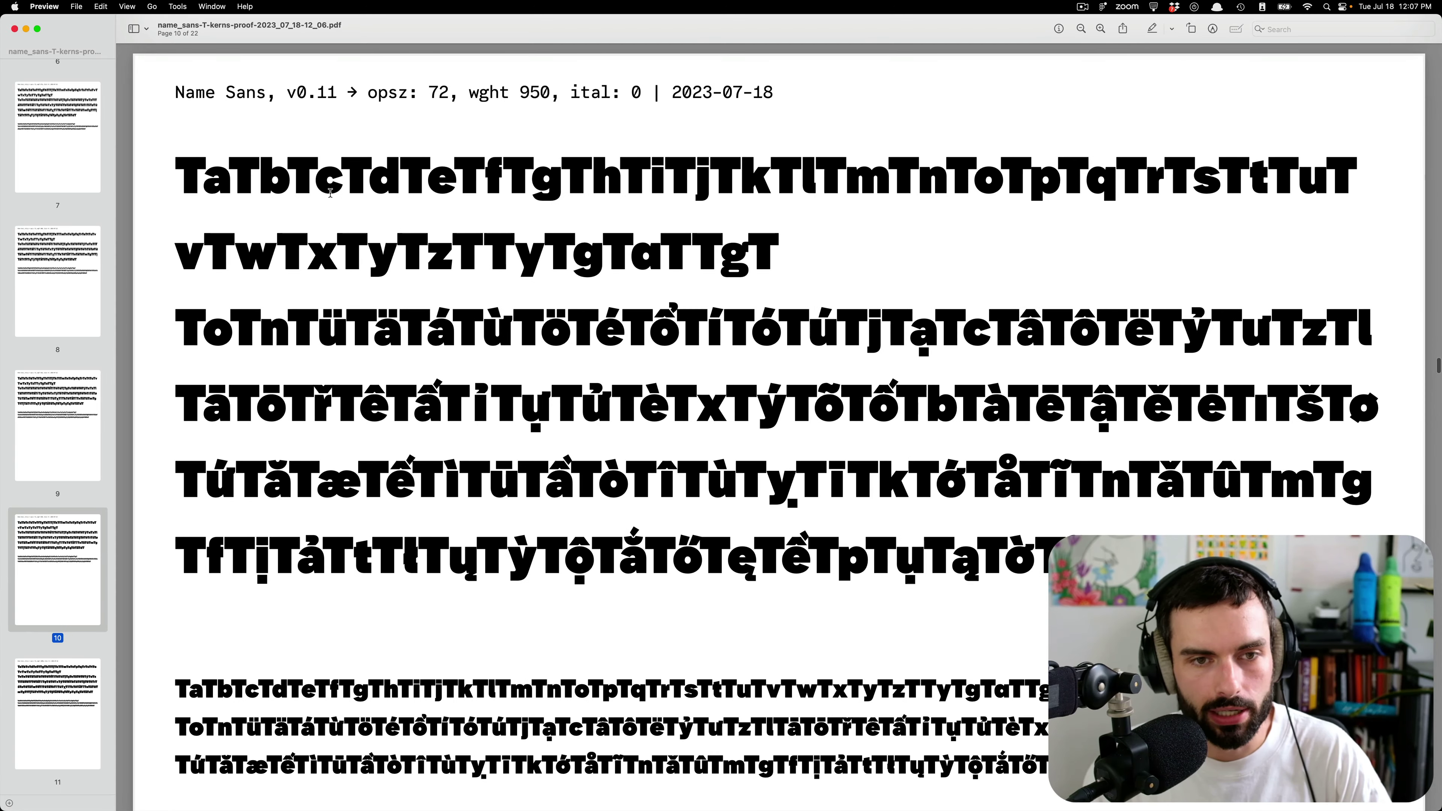
key("Up")
key("Down")
key("Down")
key("Down")
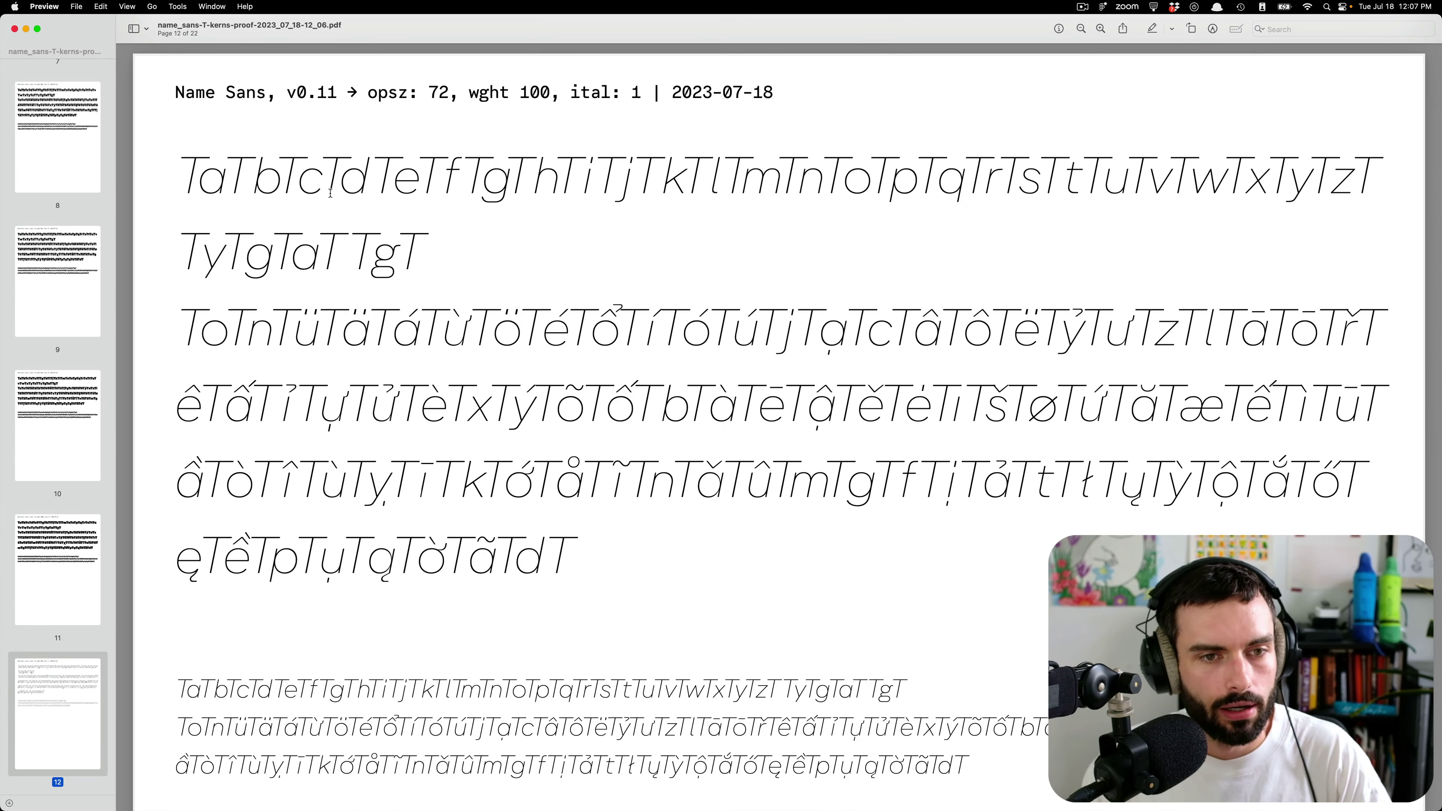
key("Down")
key("Down")
key("Down")
key("Down")
key("Down")
key("Down")
key("Down")
key("Down")
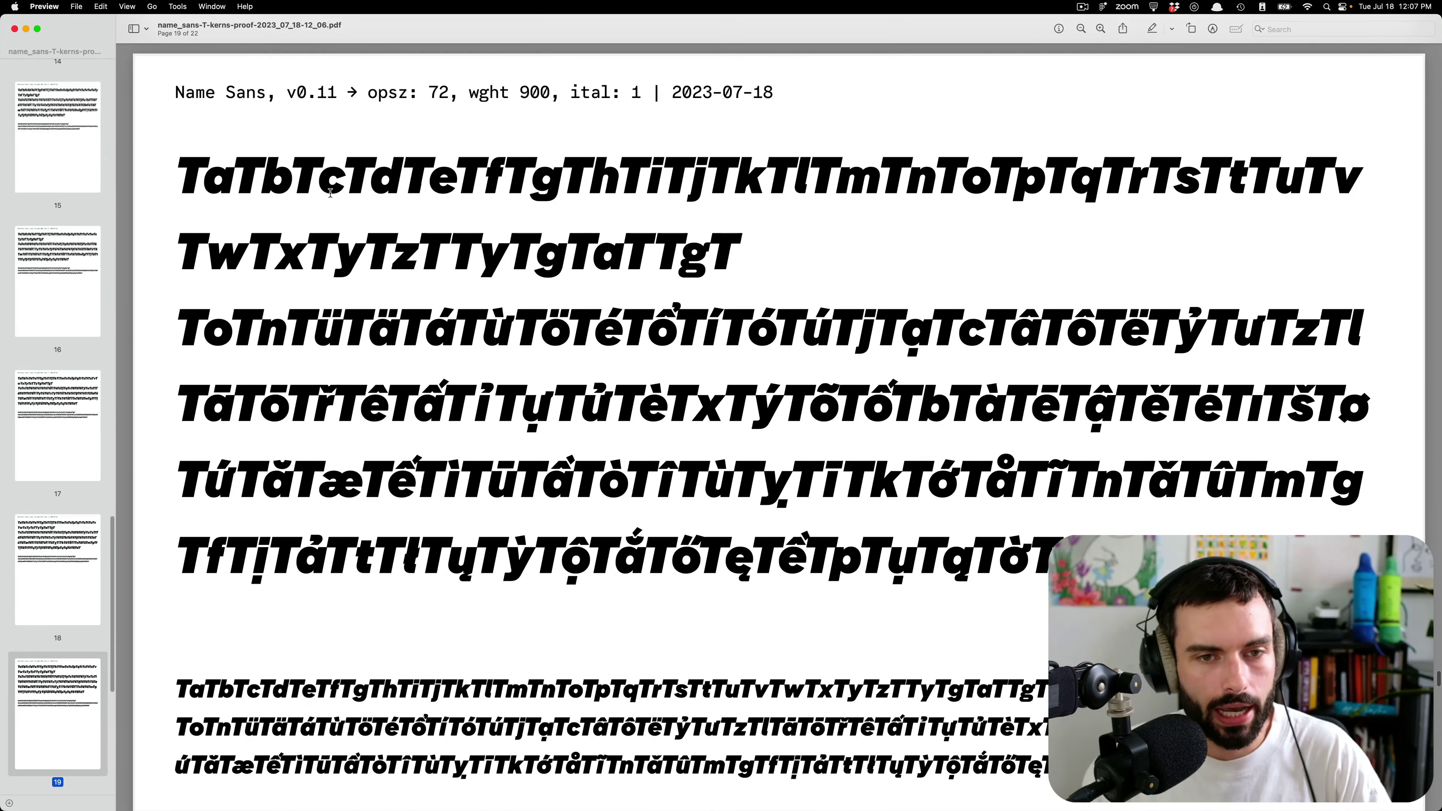
key("Down")
key("Down")
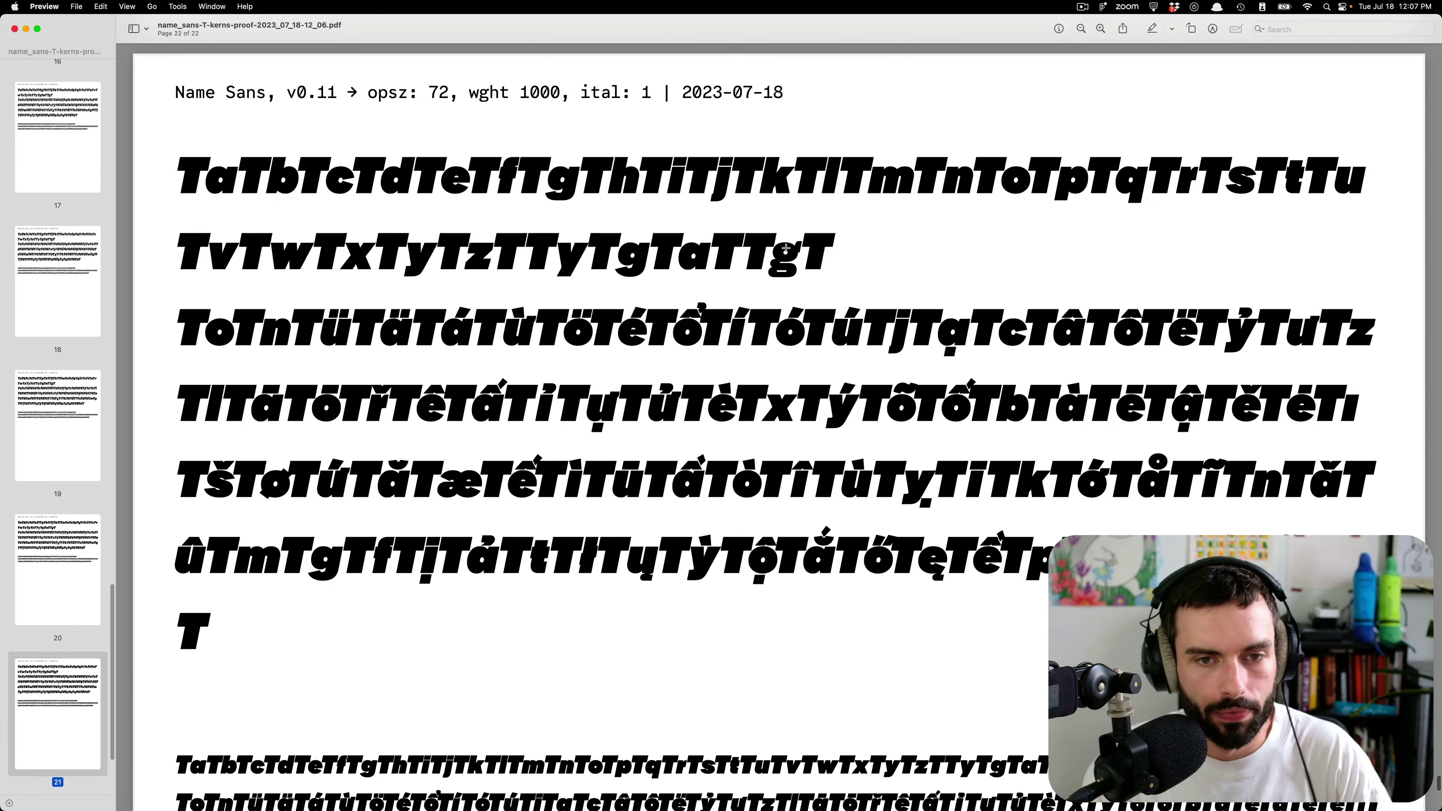
scroll(777, 397, "up", 10)
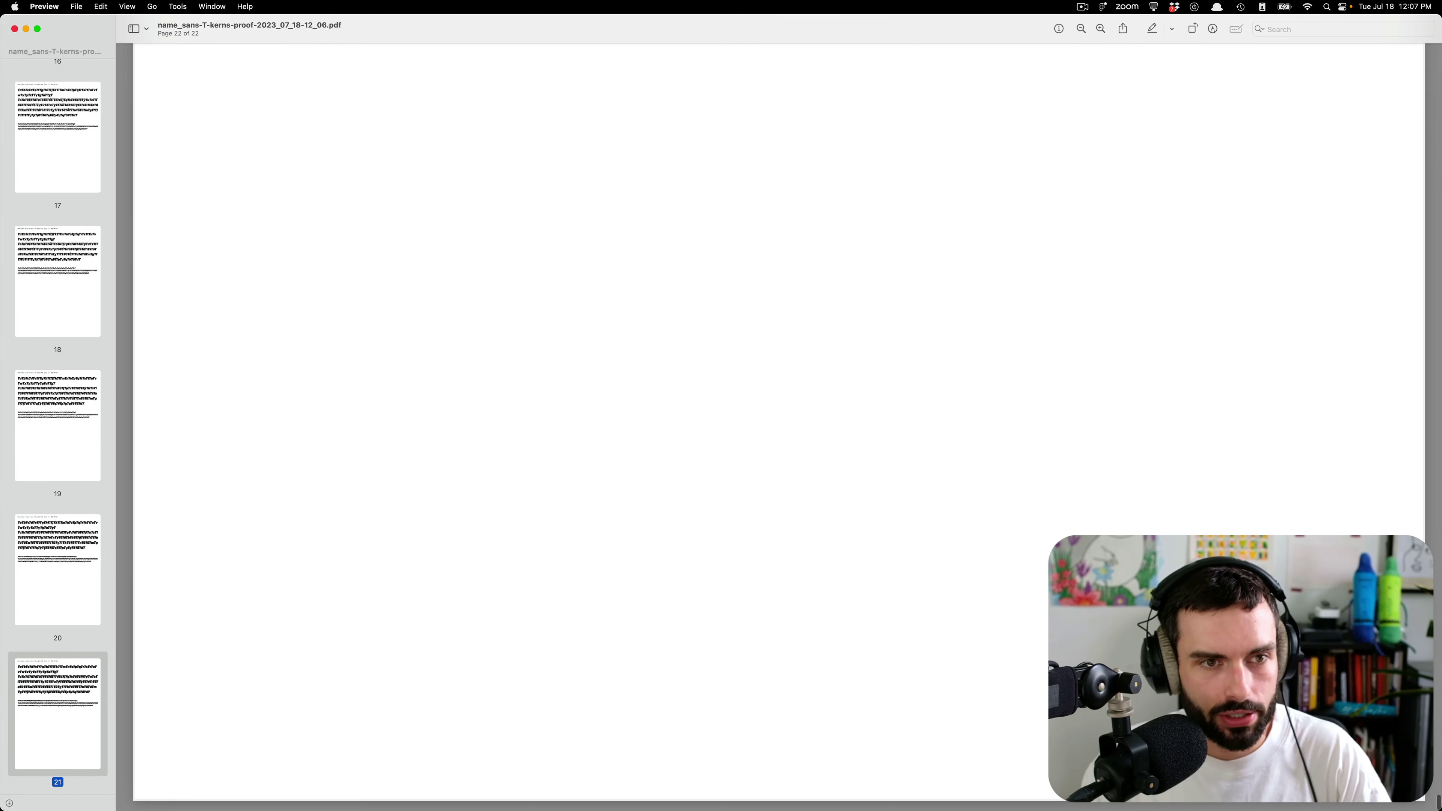
scroll(777, 250, "up", 3)
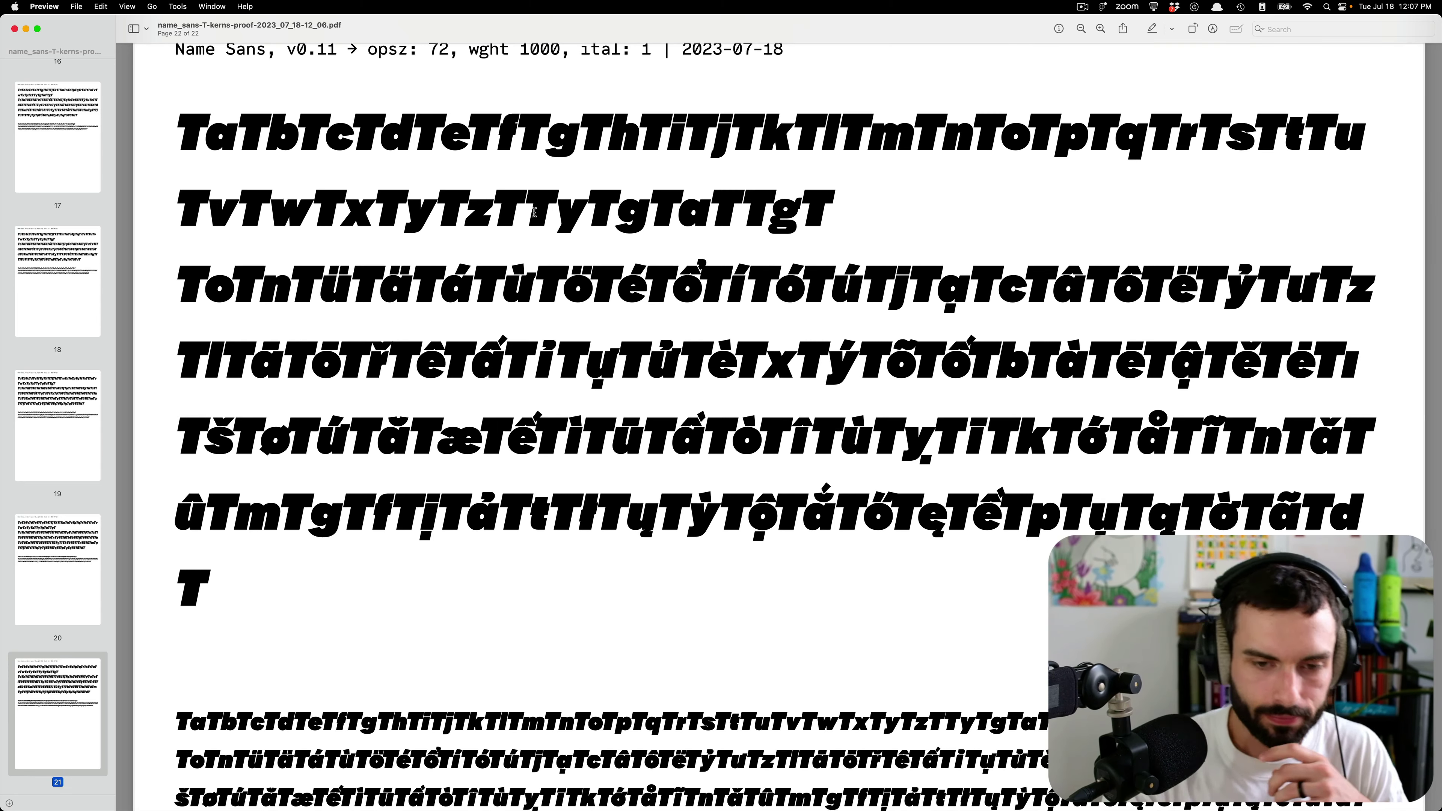
key("super+Tab")
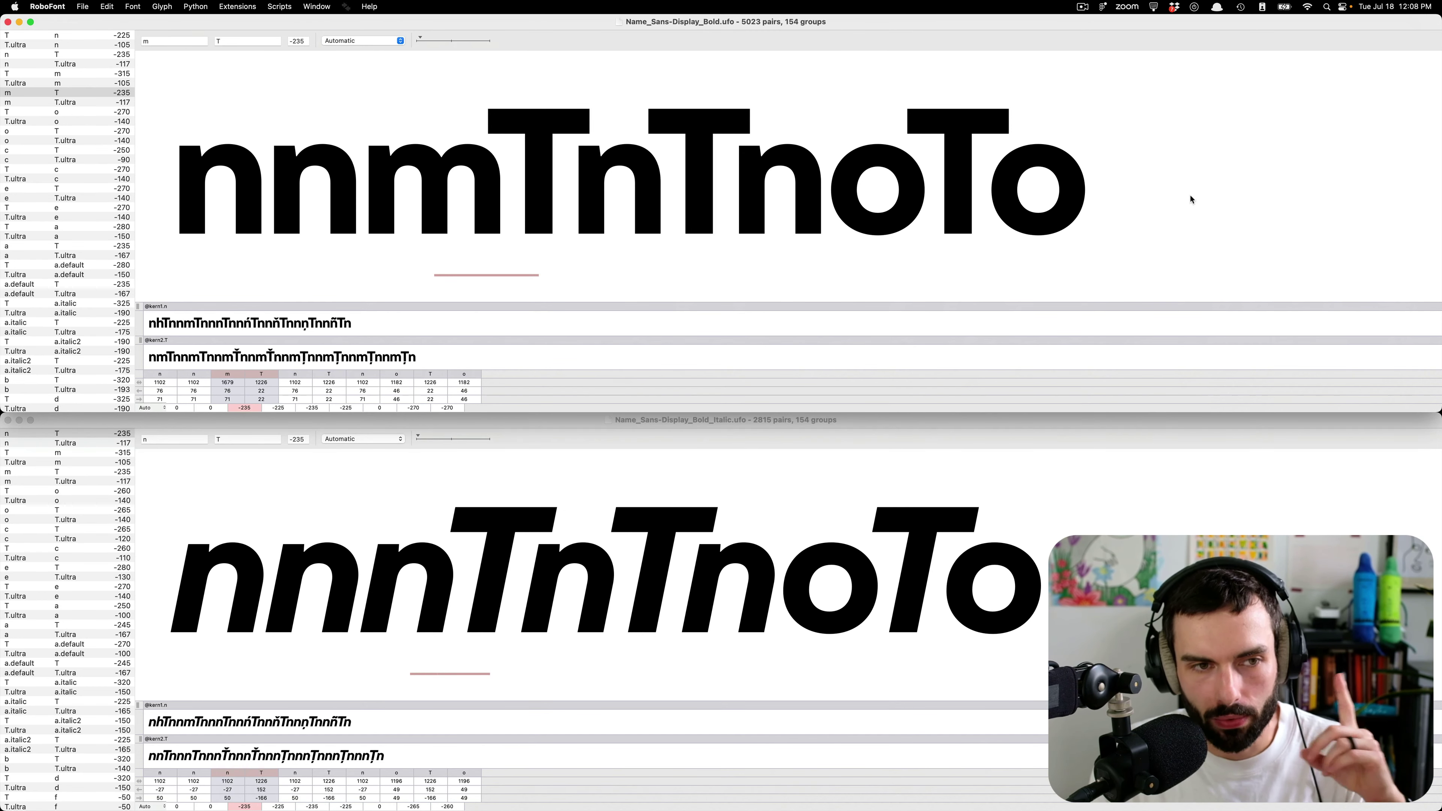
- Open MetricsMachine Help from the extension menu and move its window to the right side
left_click(1083, 6)
left_click(1130, 43)
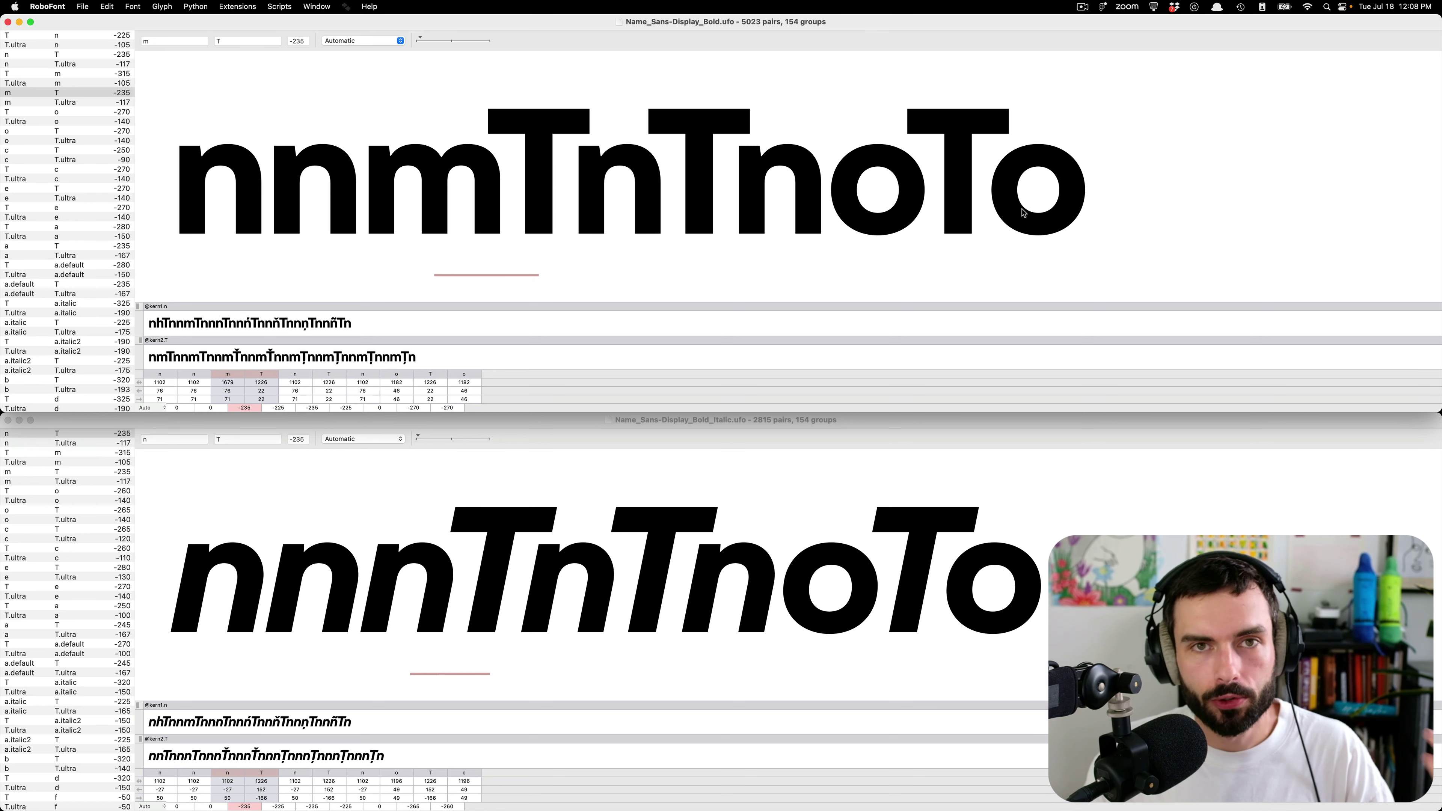
left_click(344, 5)
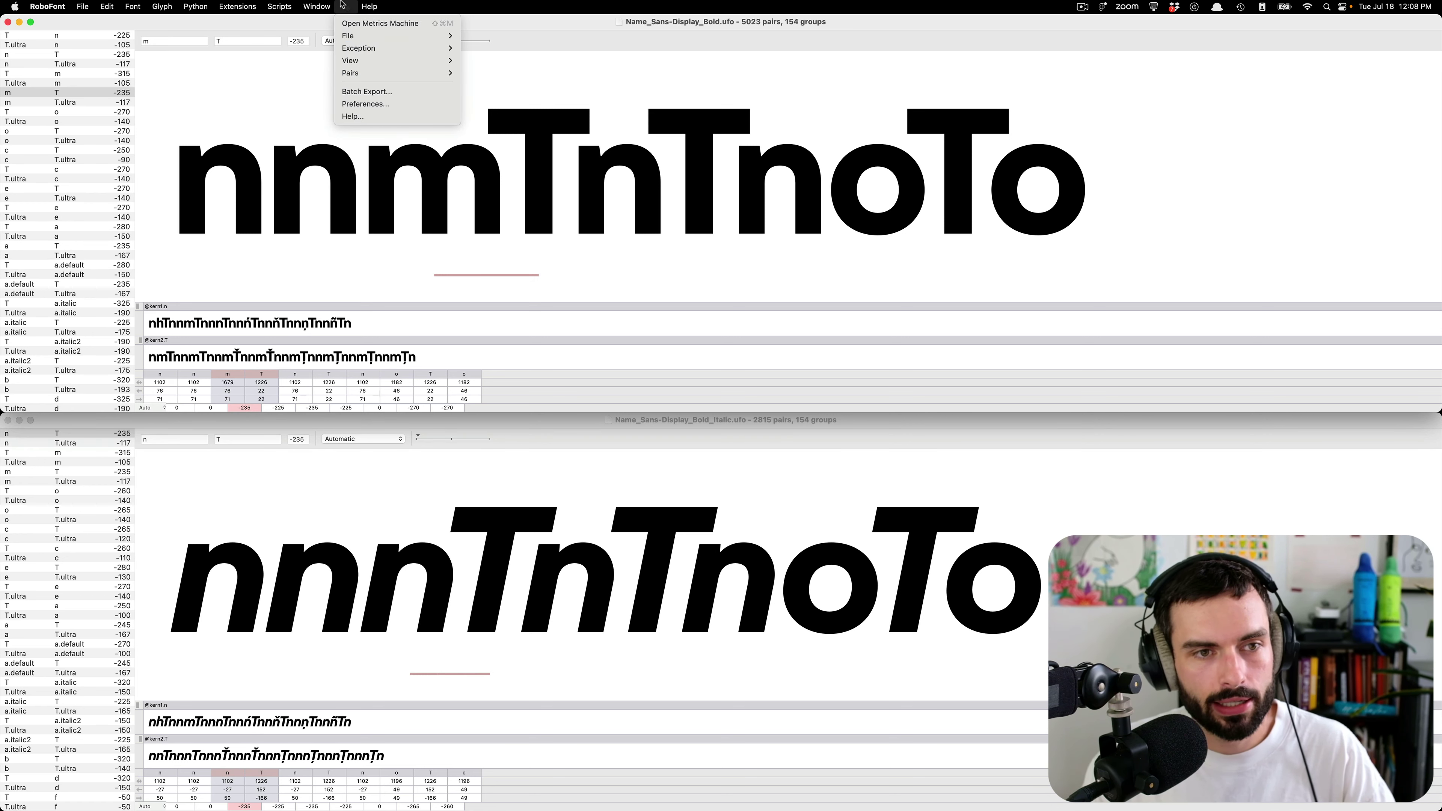
left_click(377, 117)
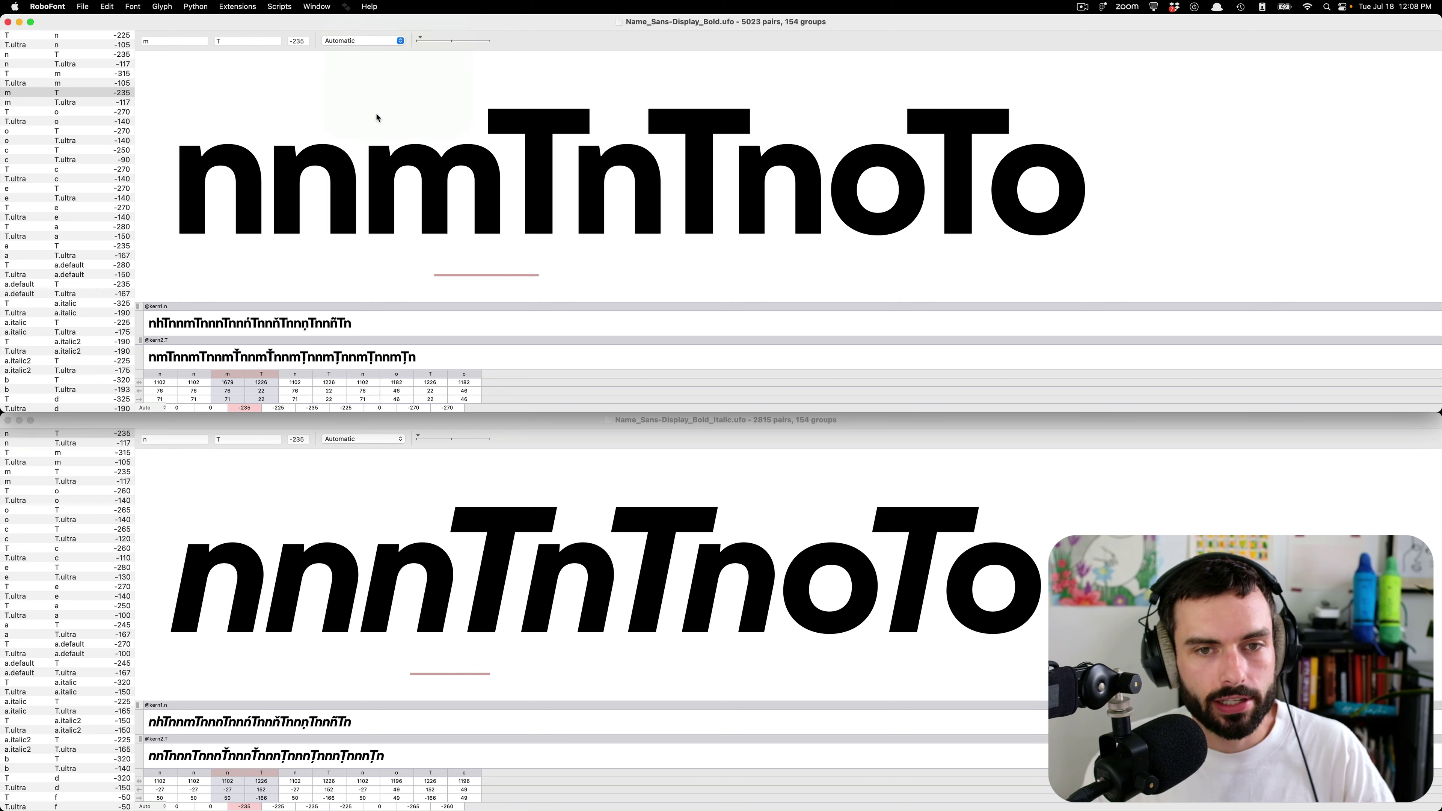
left_click_drag(350, 189, 1124, 72)
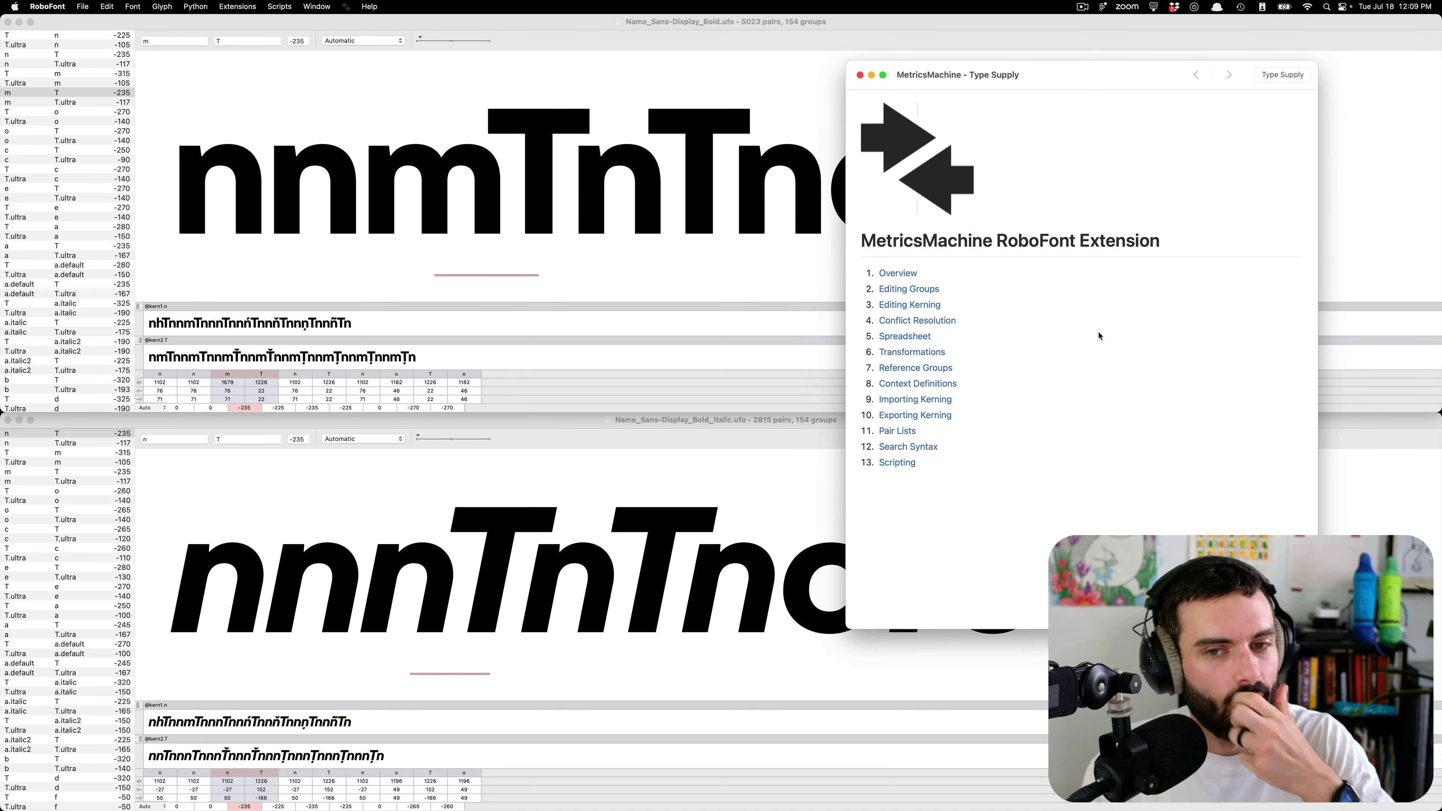
- Read the Editing Groups help page, go back to the contents page, then close the help
left_click(936, 291)
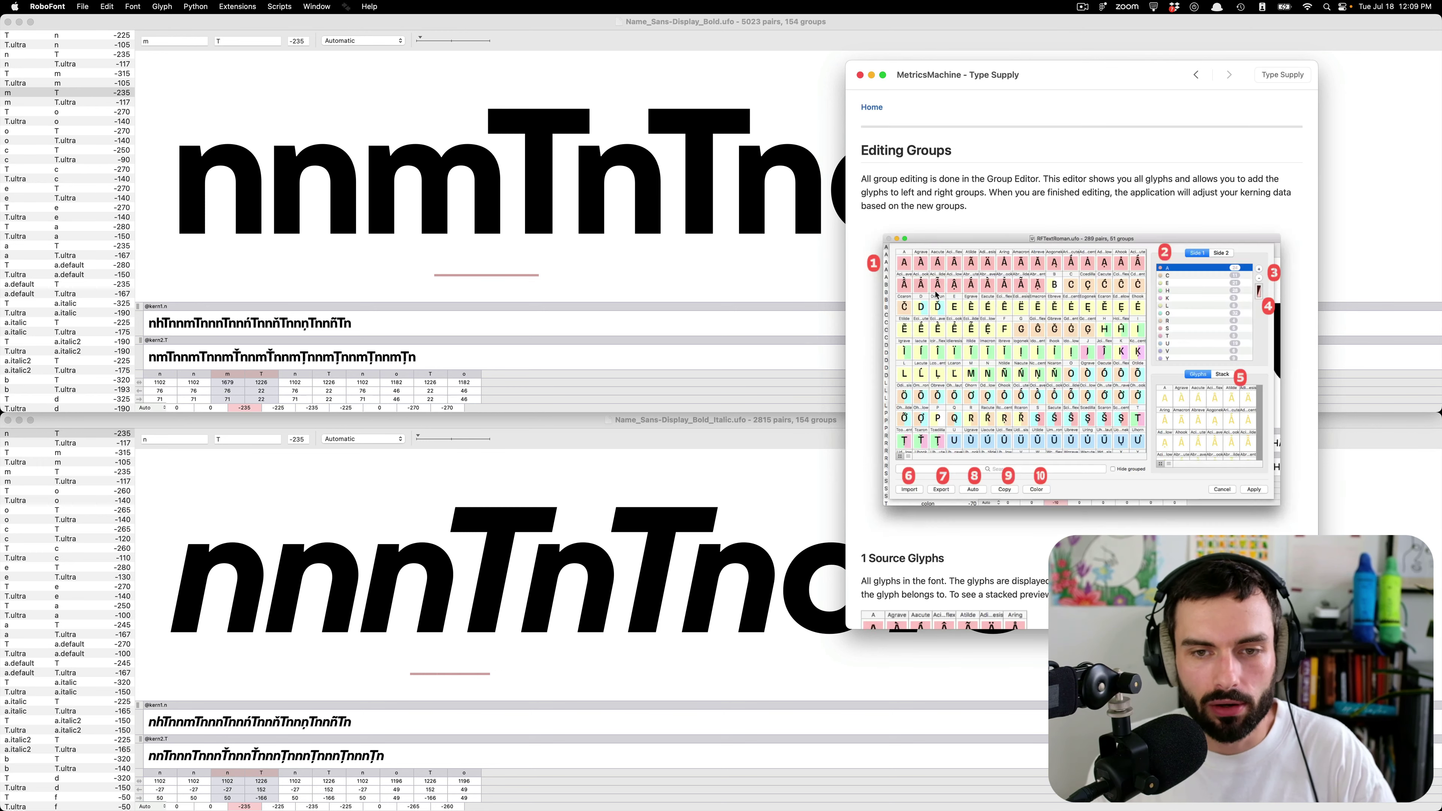
scroll(967, 289, "down", 5)
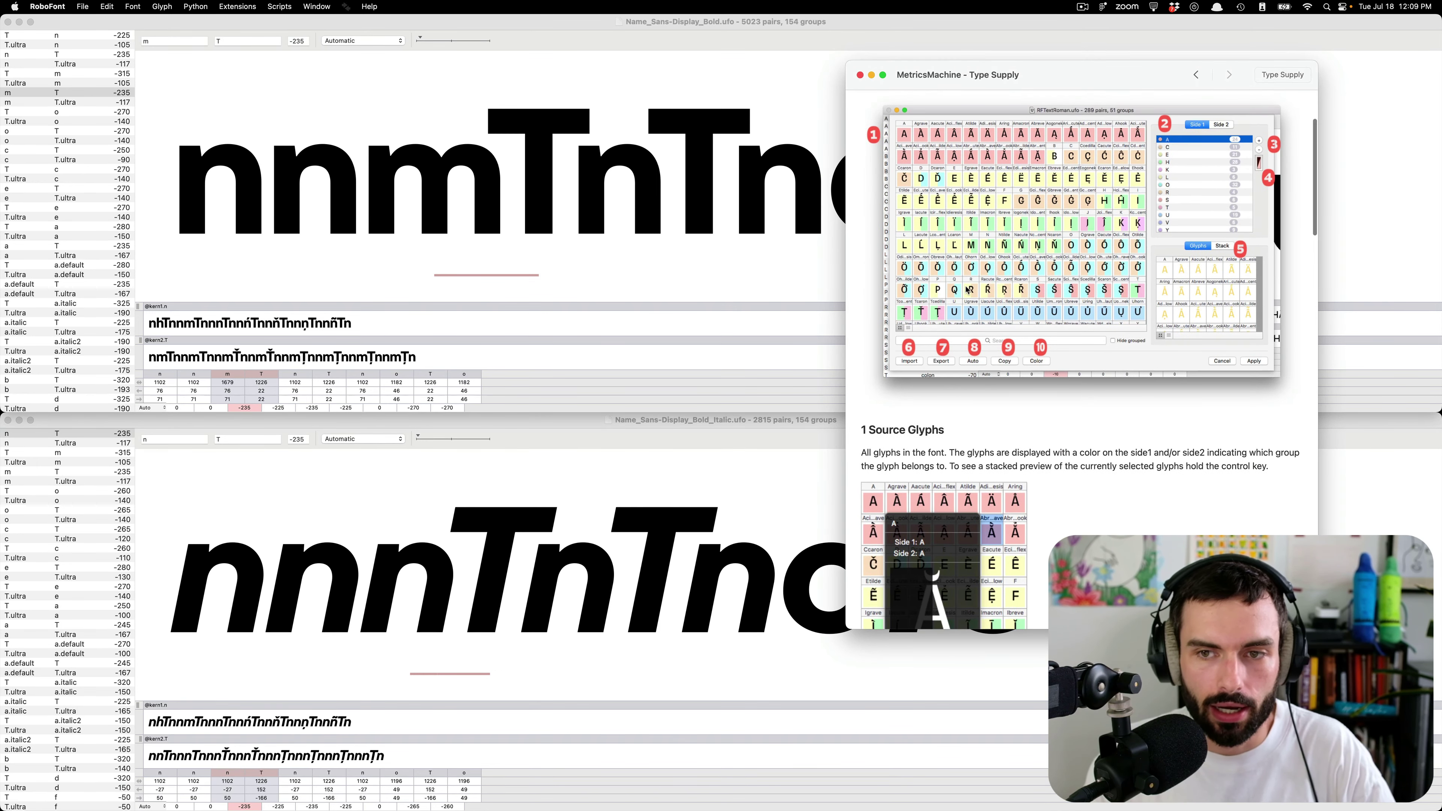
scroll(967, 289, "down", 10)
scroll(967, 289, "down", 5)
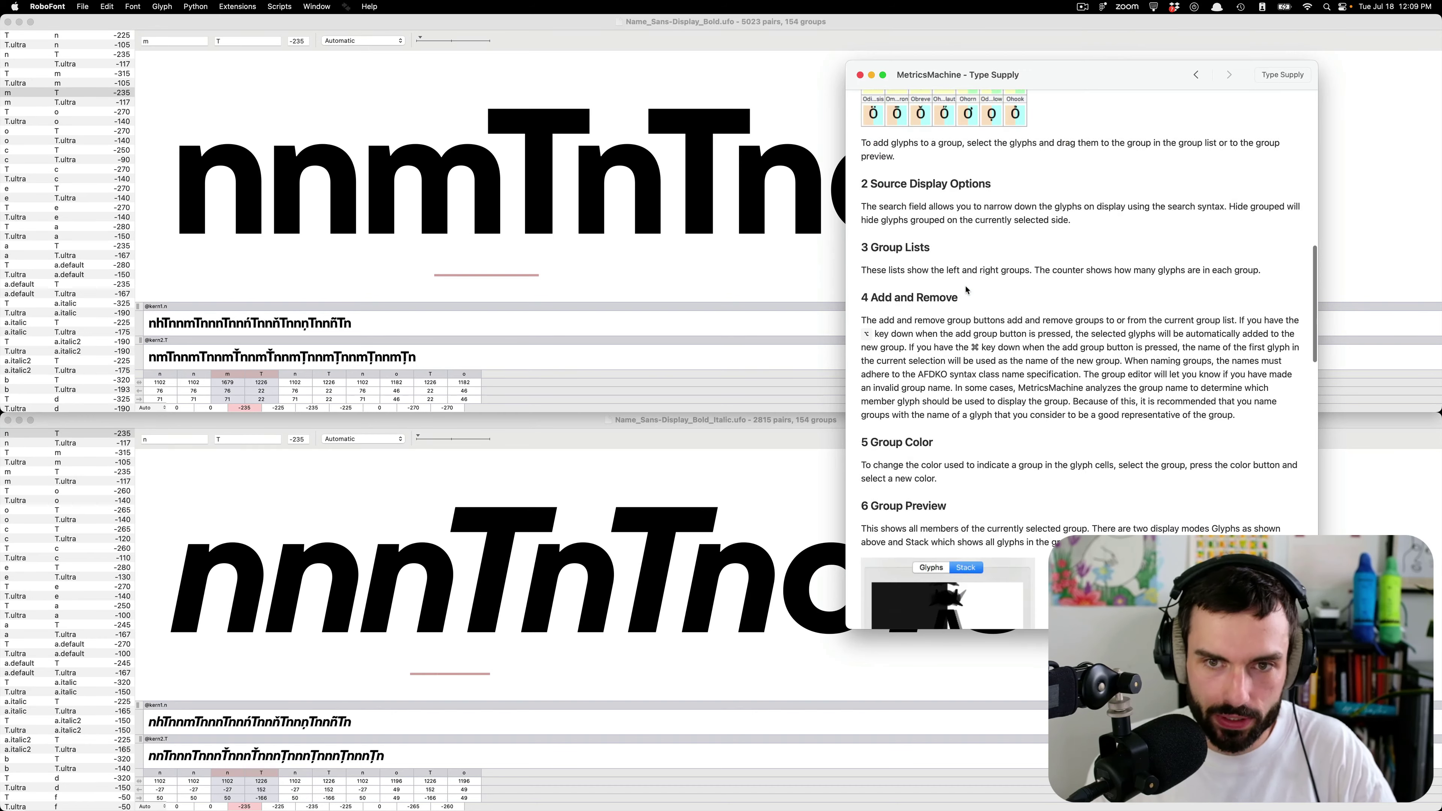
scroll(1107, 227, "up", 20)
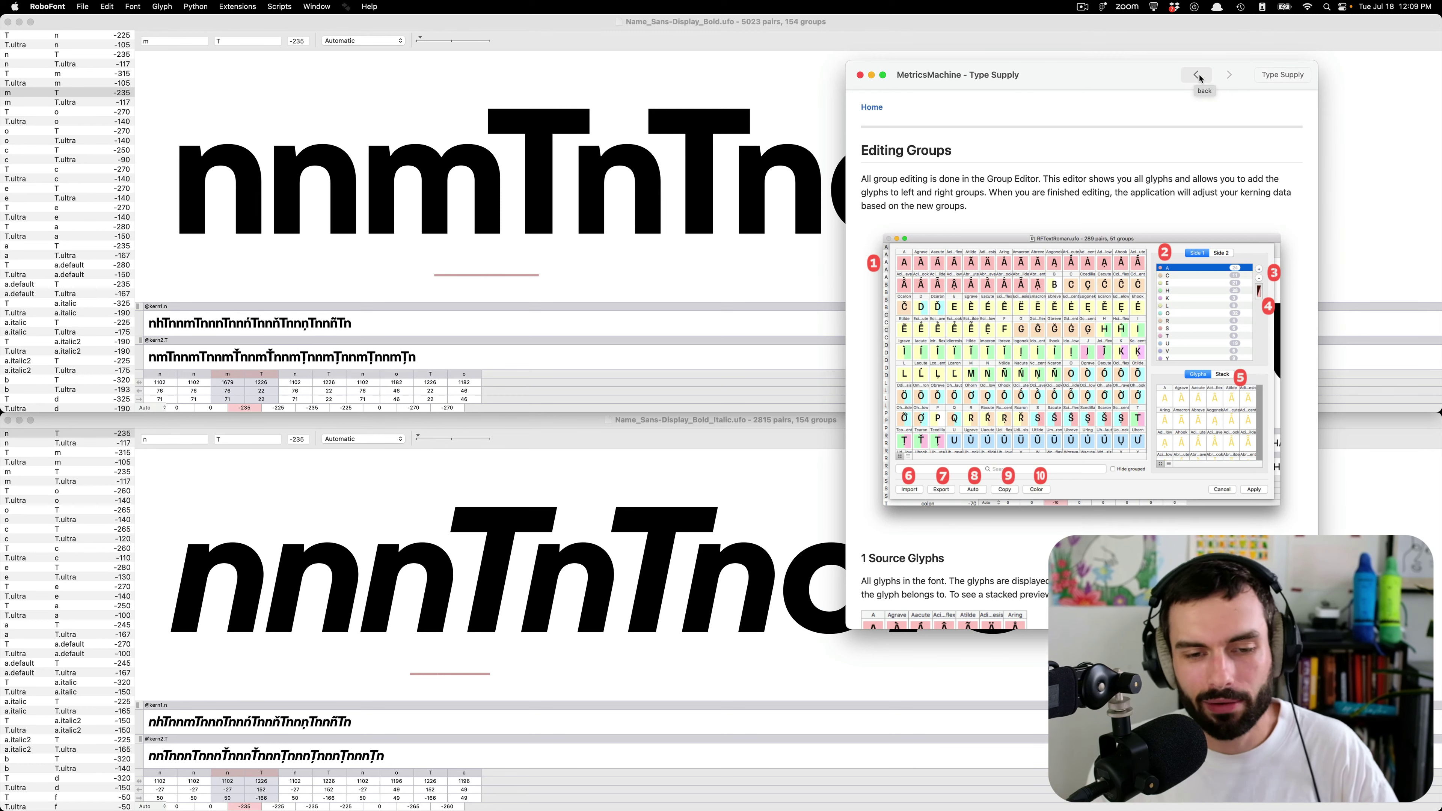
left_click(1200, 78)
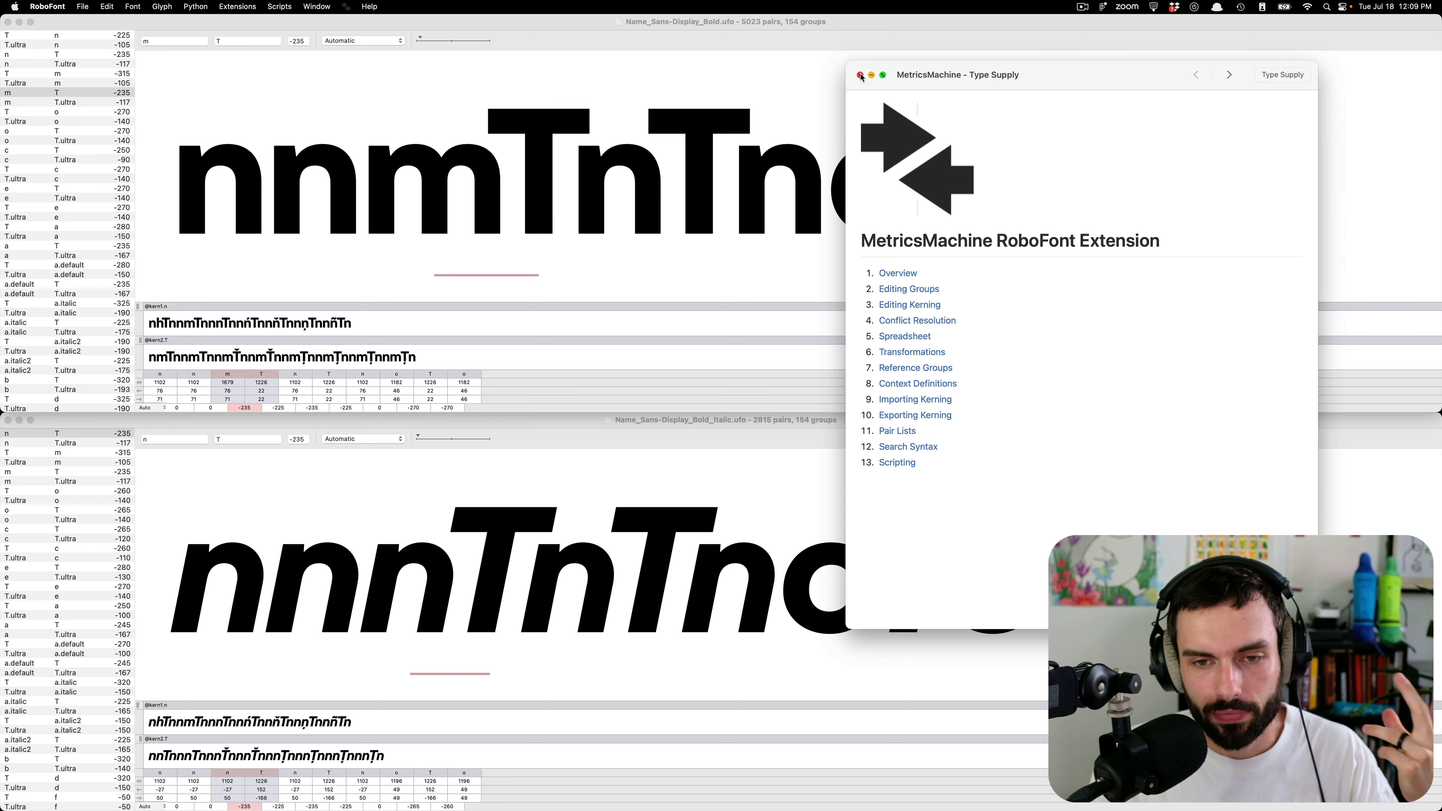
left_click(1109, 441)
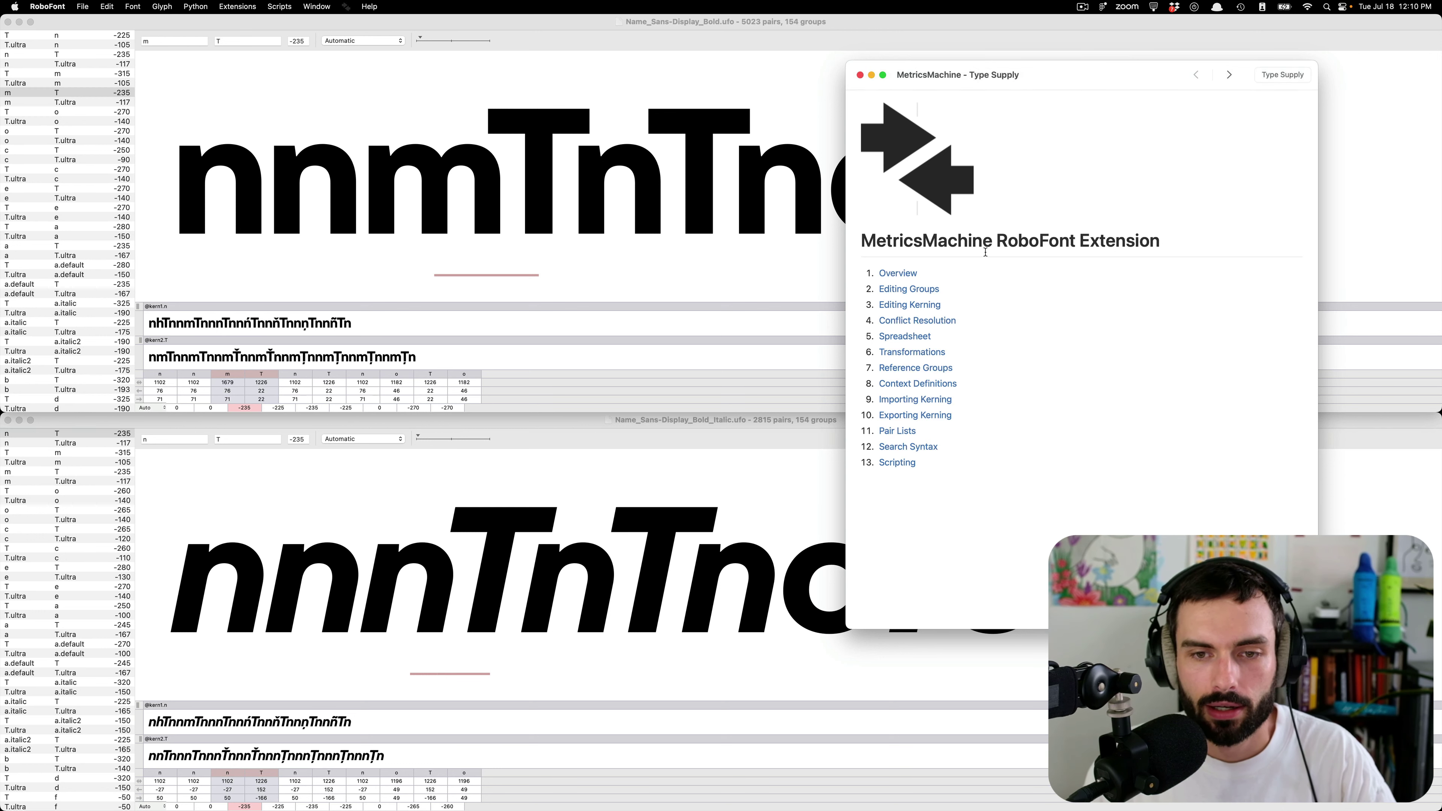
left_click(859, 75)
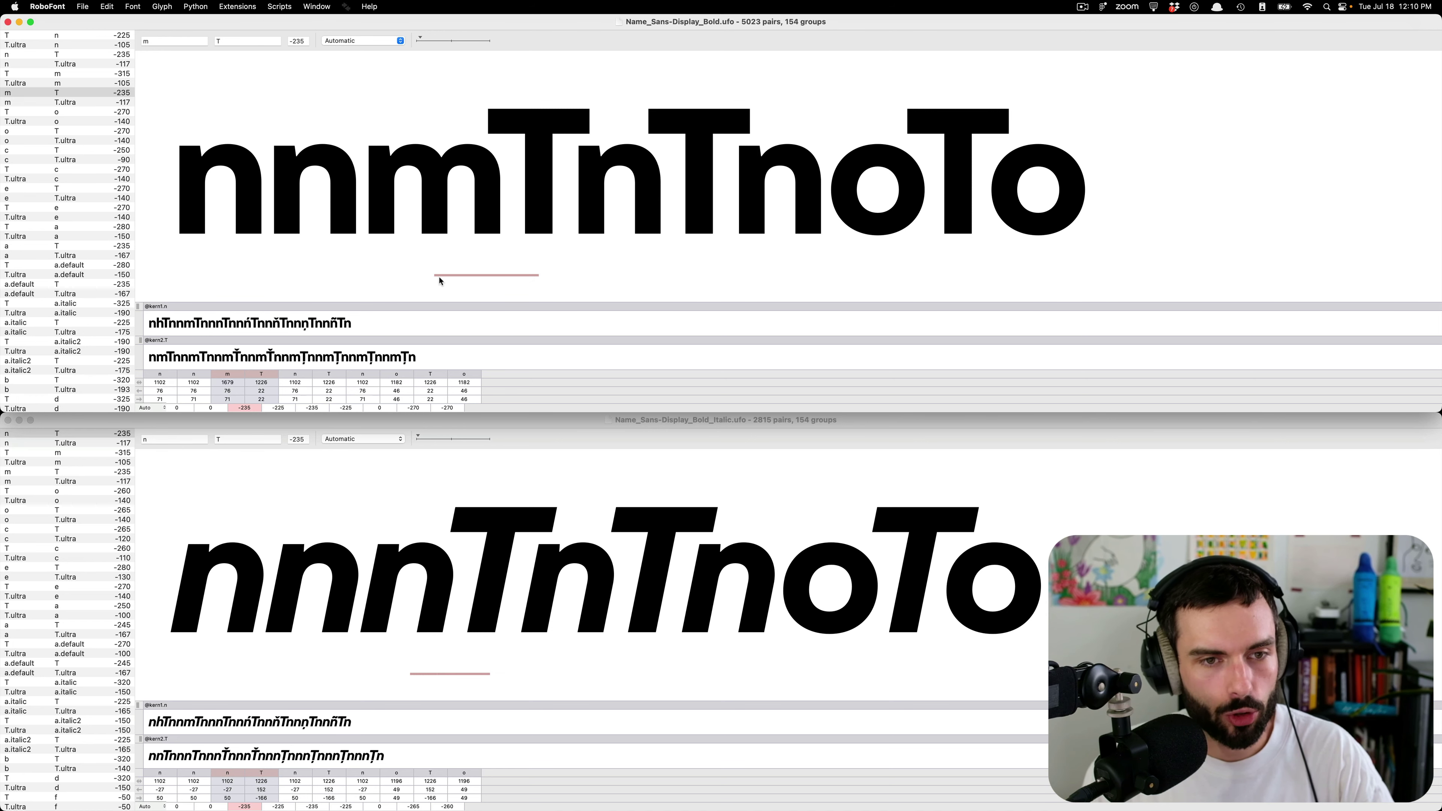
- Enter the V–A pair in the Bold kerning window's glyph fields
left_click(195, 41)
type("V")
key("Tab")
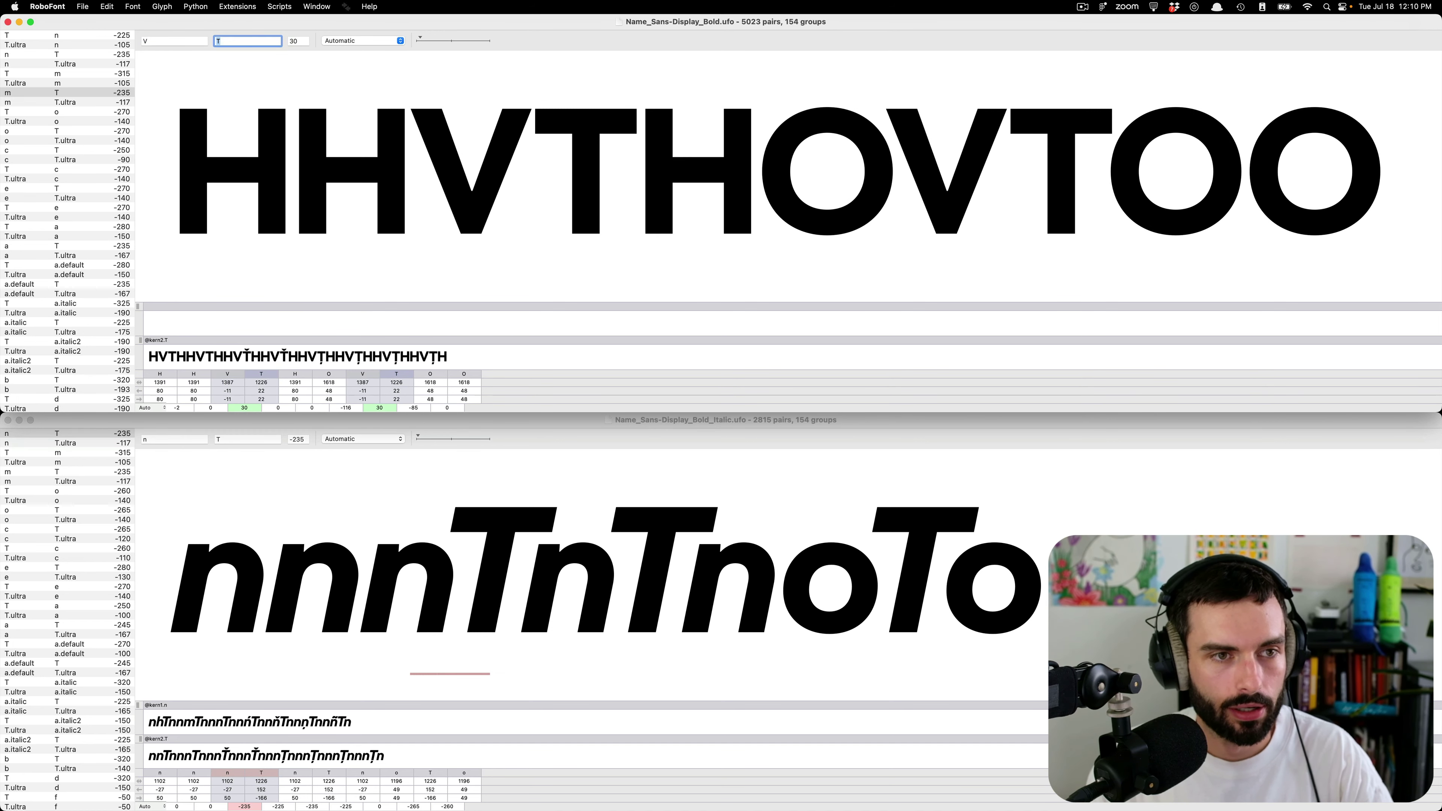
type("A")
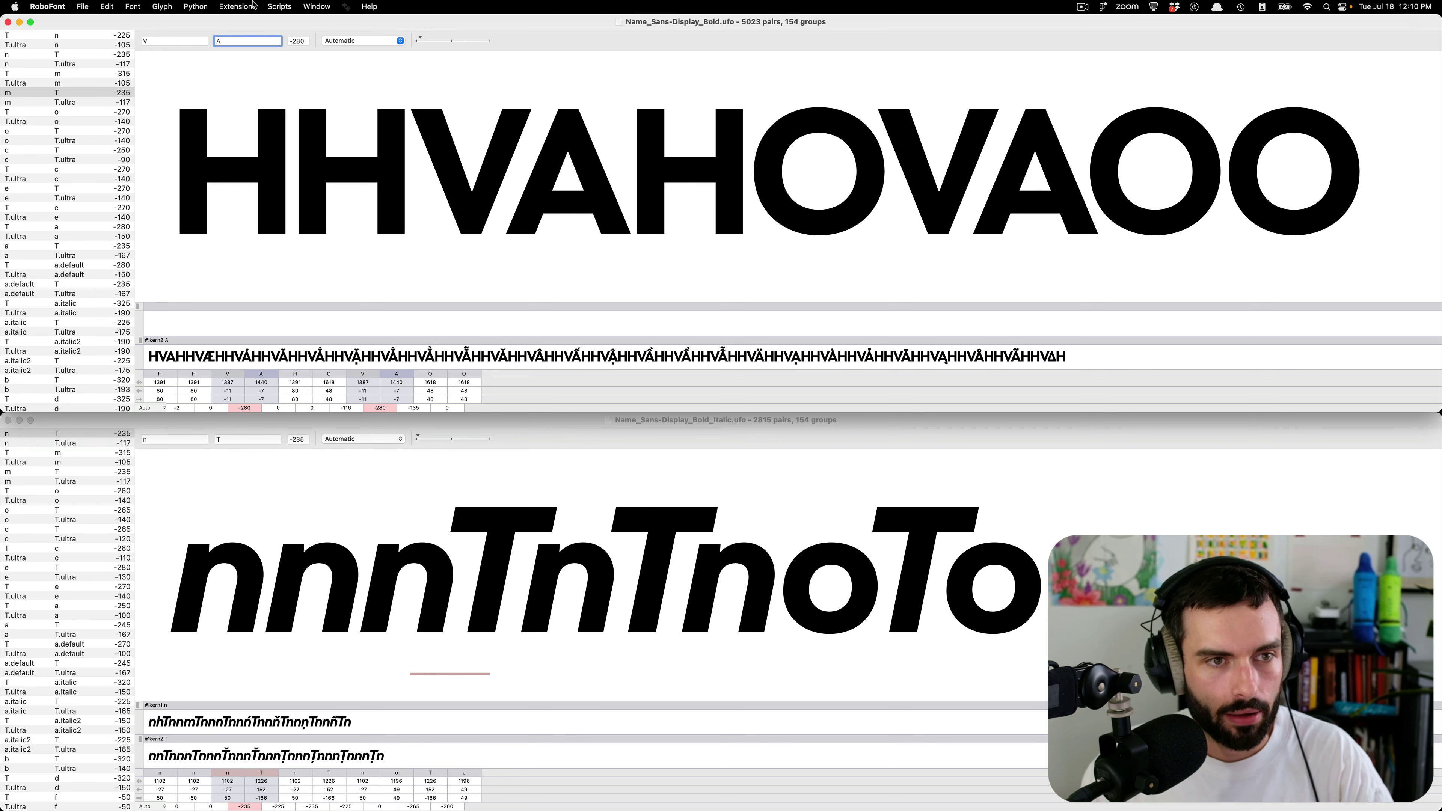
- Change the pair to T and n so the preview shows T–n at -225
double_click(177, 42)
type("T")
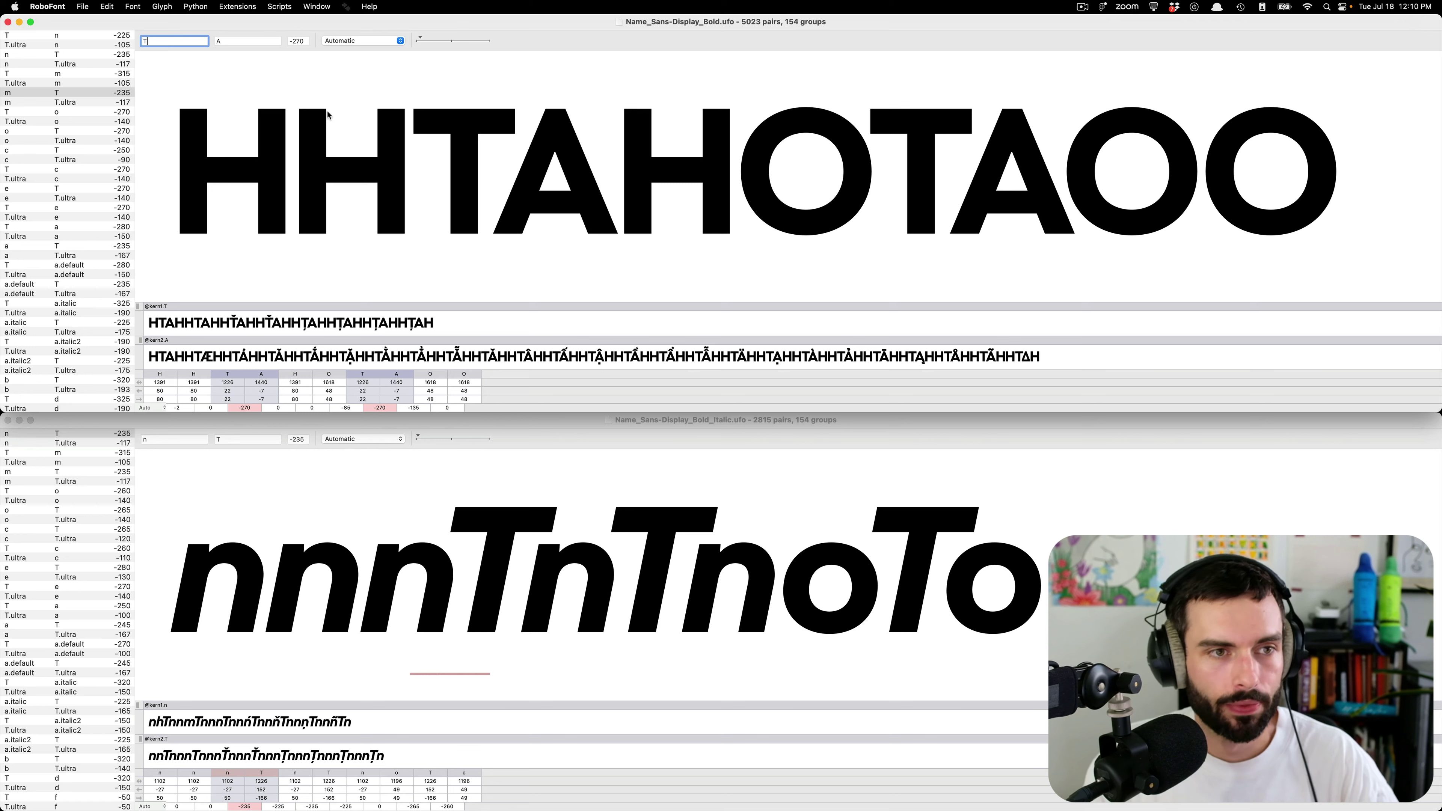
left_click(232, 40)
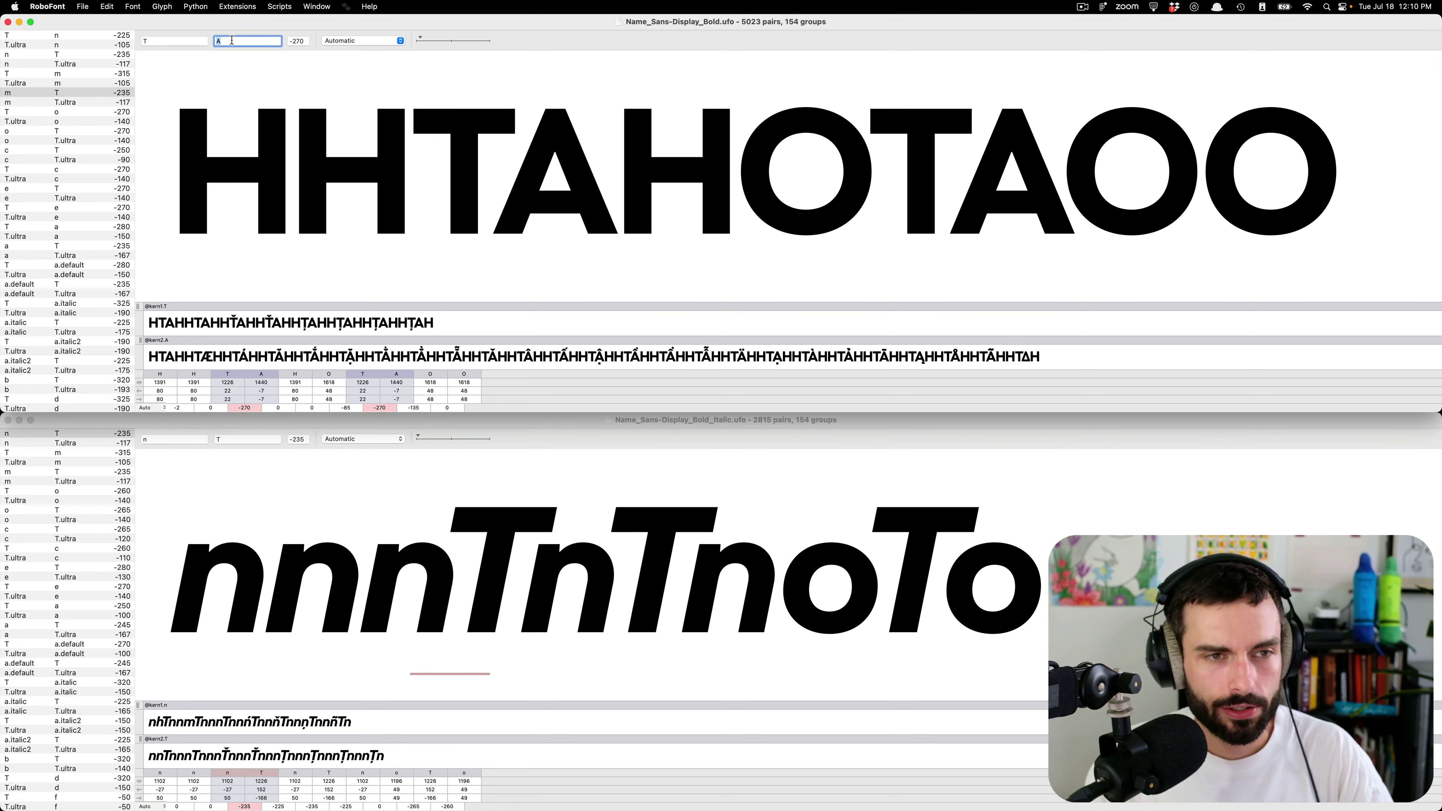
type("n")
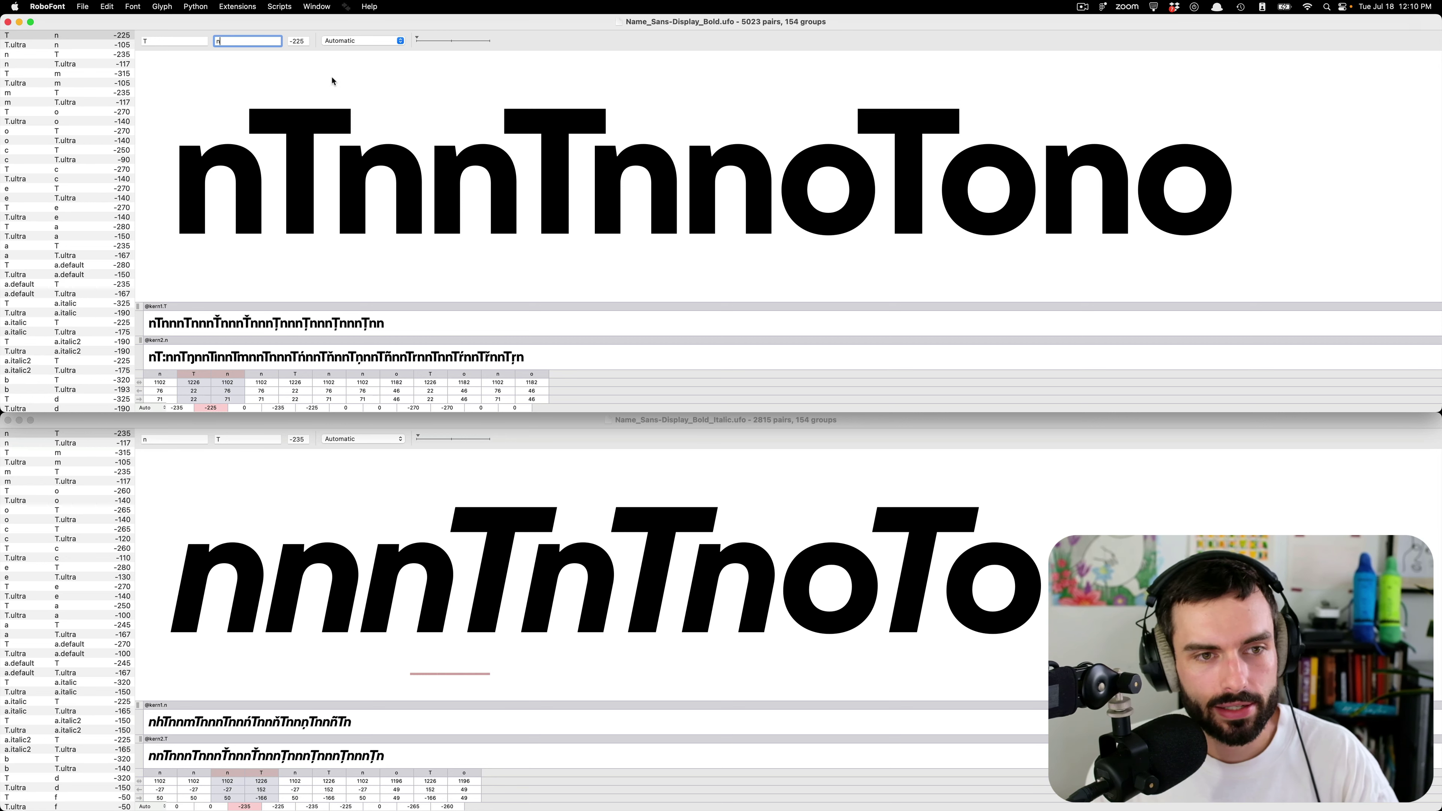
left_click(350, 89)
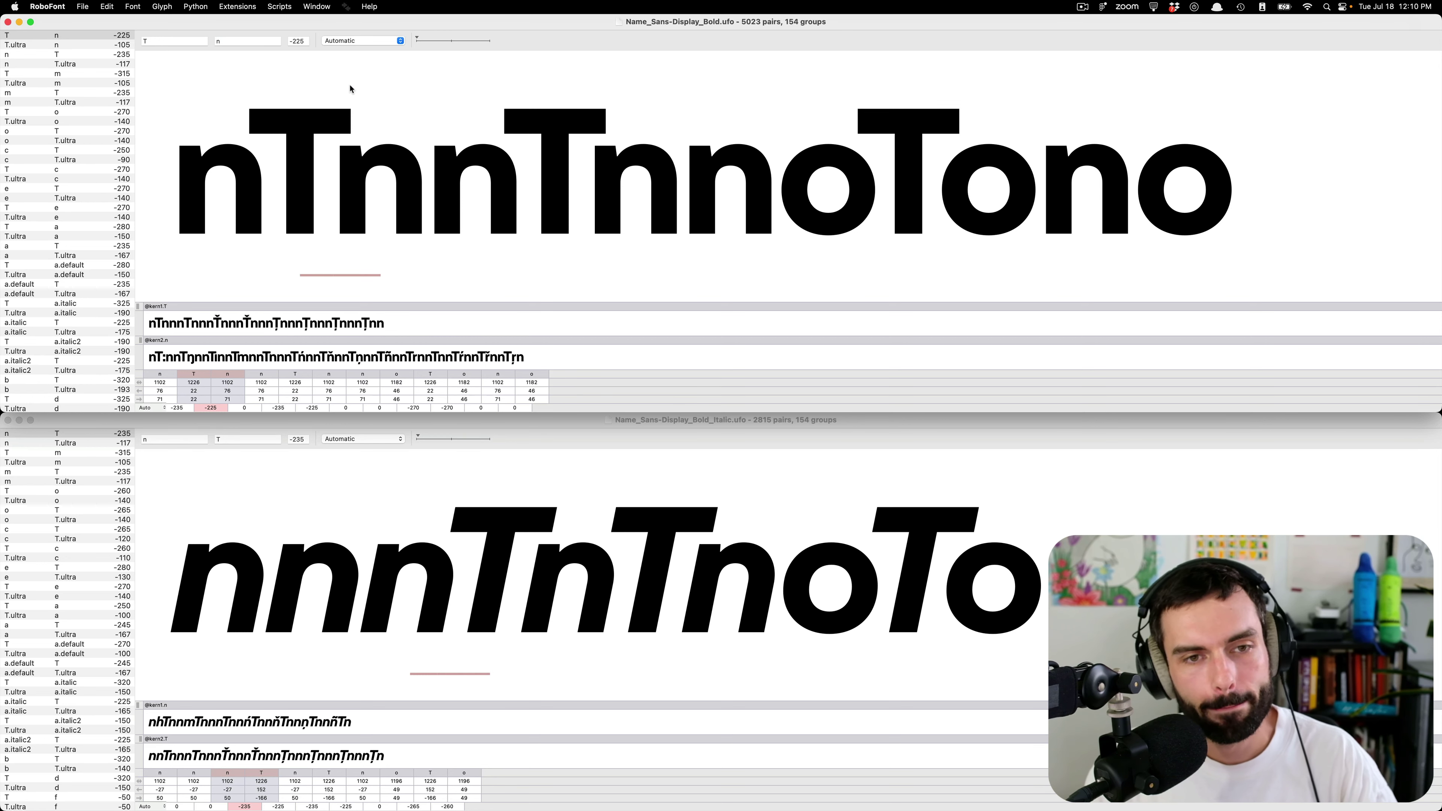
left_click(279, 7)
mouse_move(341, 60)
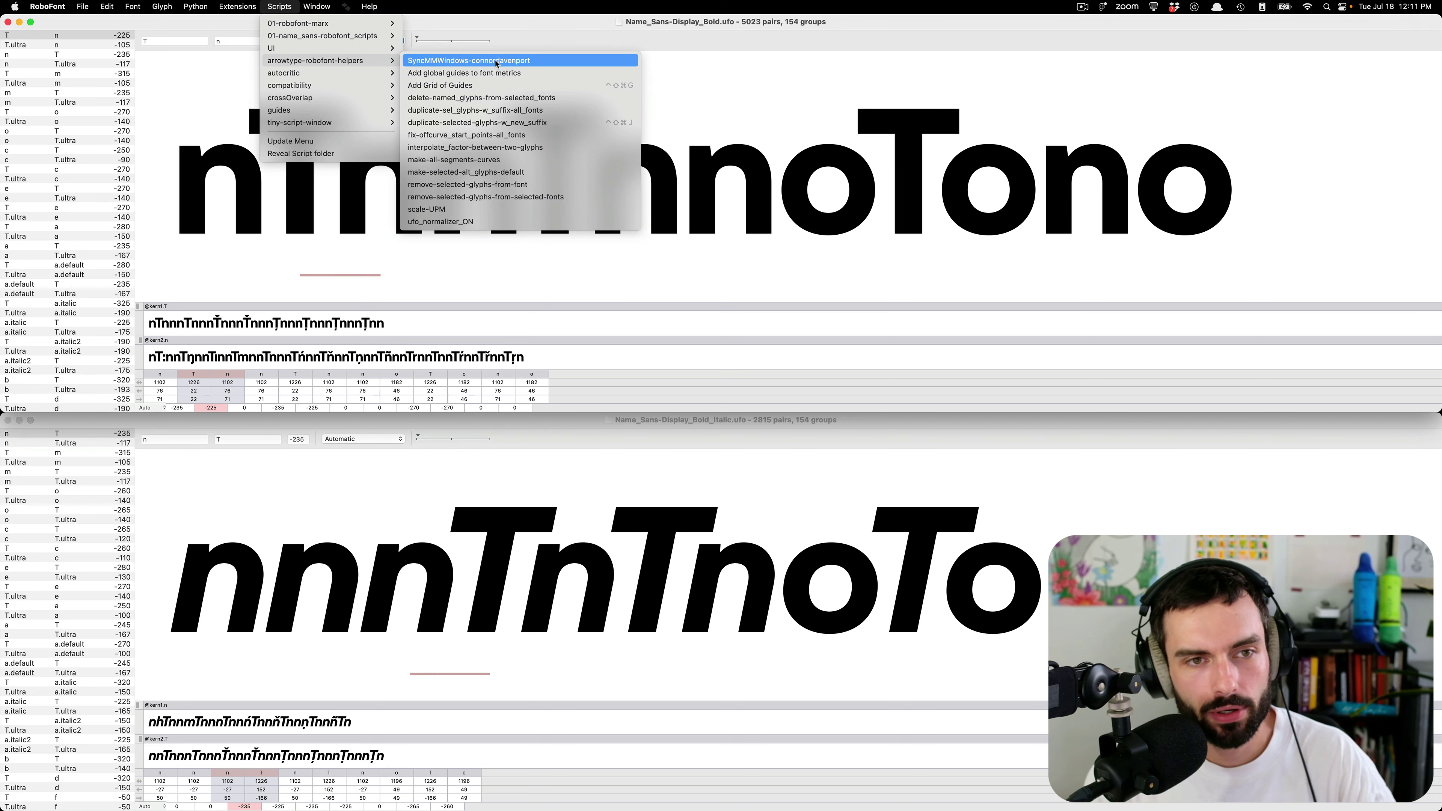
- Run the SyncMMWindows helper script and add the Bold and Bold Italic fonts
left_click(493, 60)
left_click(136, 82)
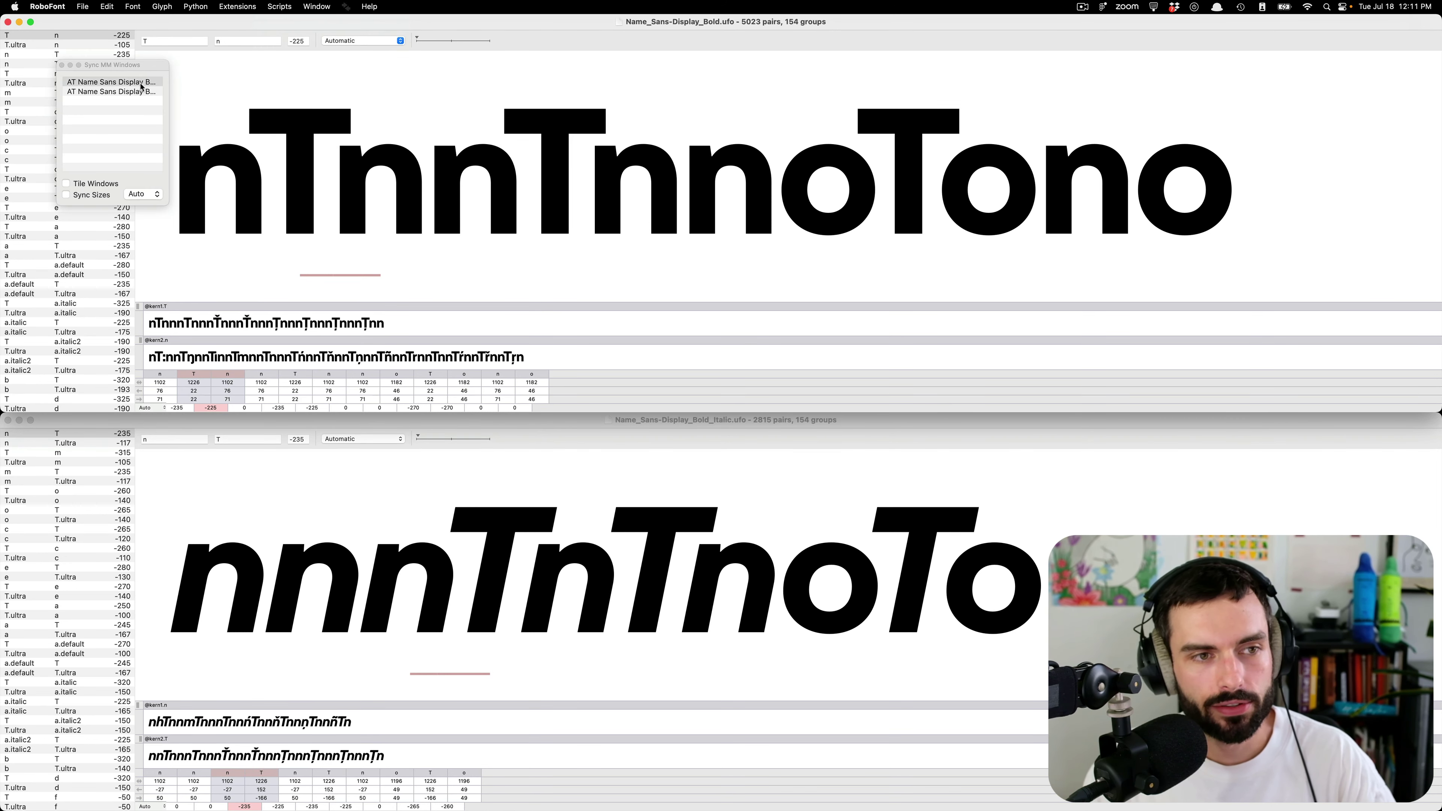
left_click(136, 92, "shift")
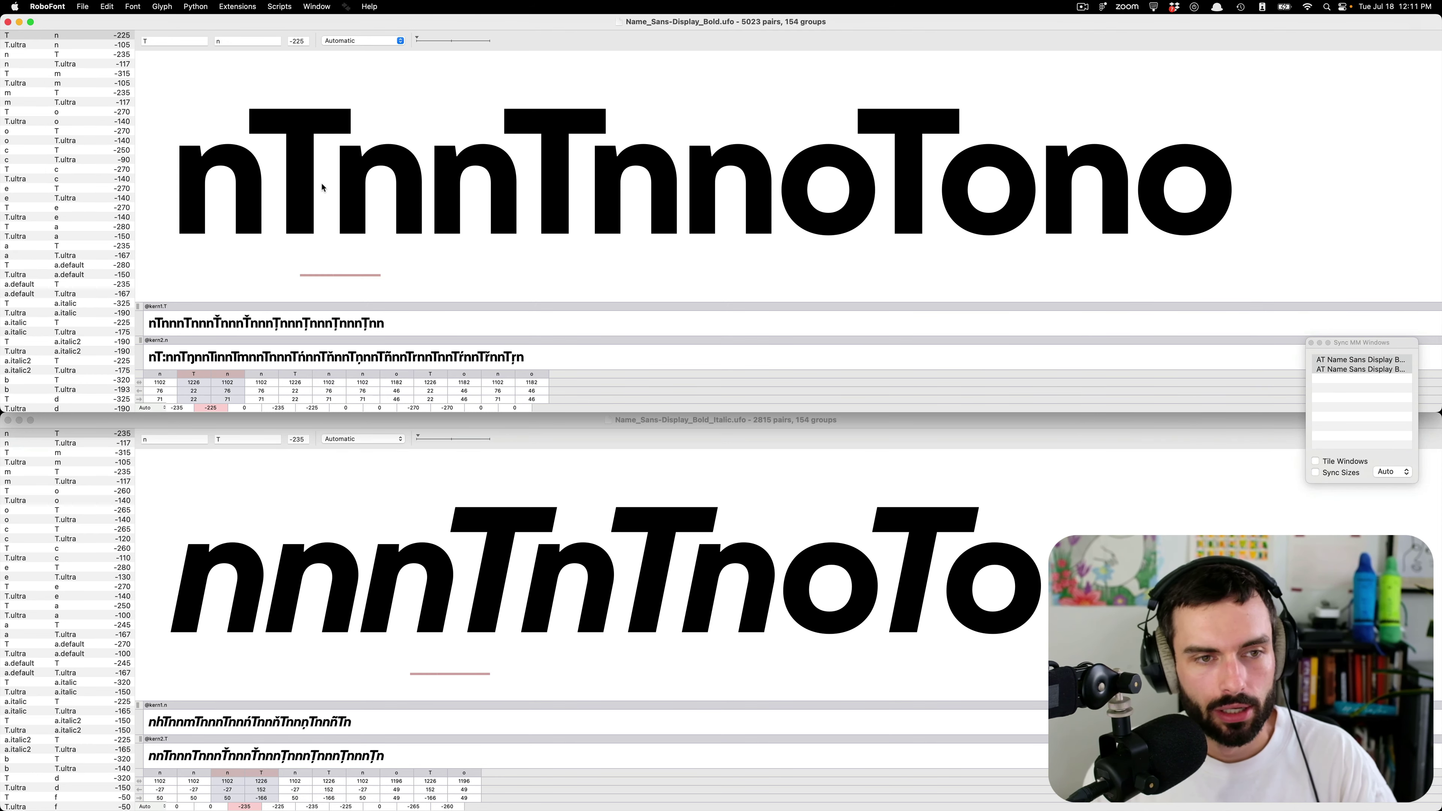
- Step through the T–n, n–T and T.ultra pairs in both windows, ending on T–m at -315
key("Down")
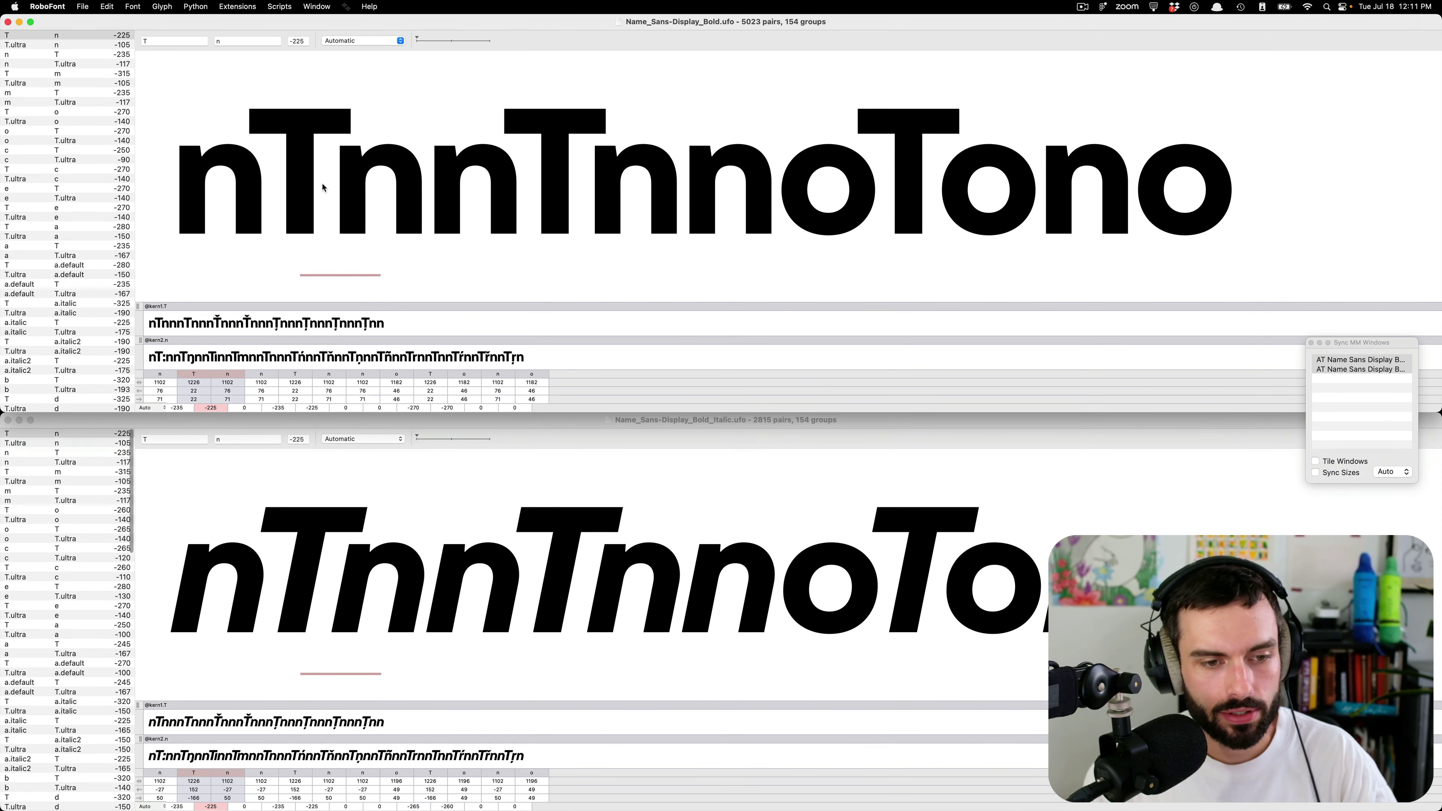
key("Down")
key("Down")
key("Down")
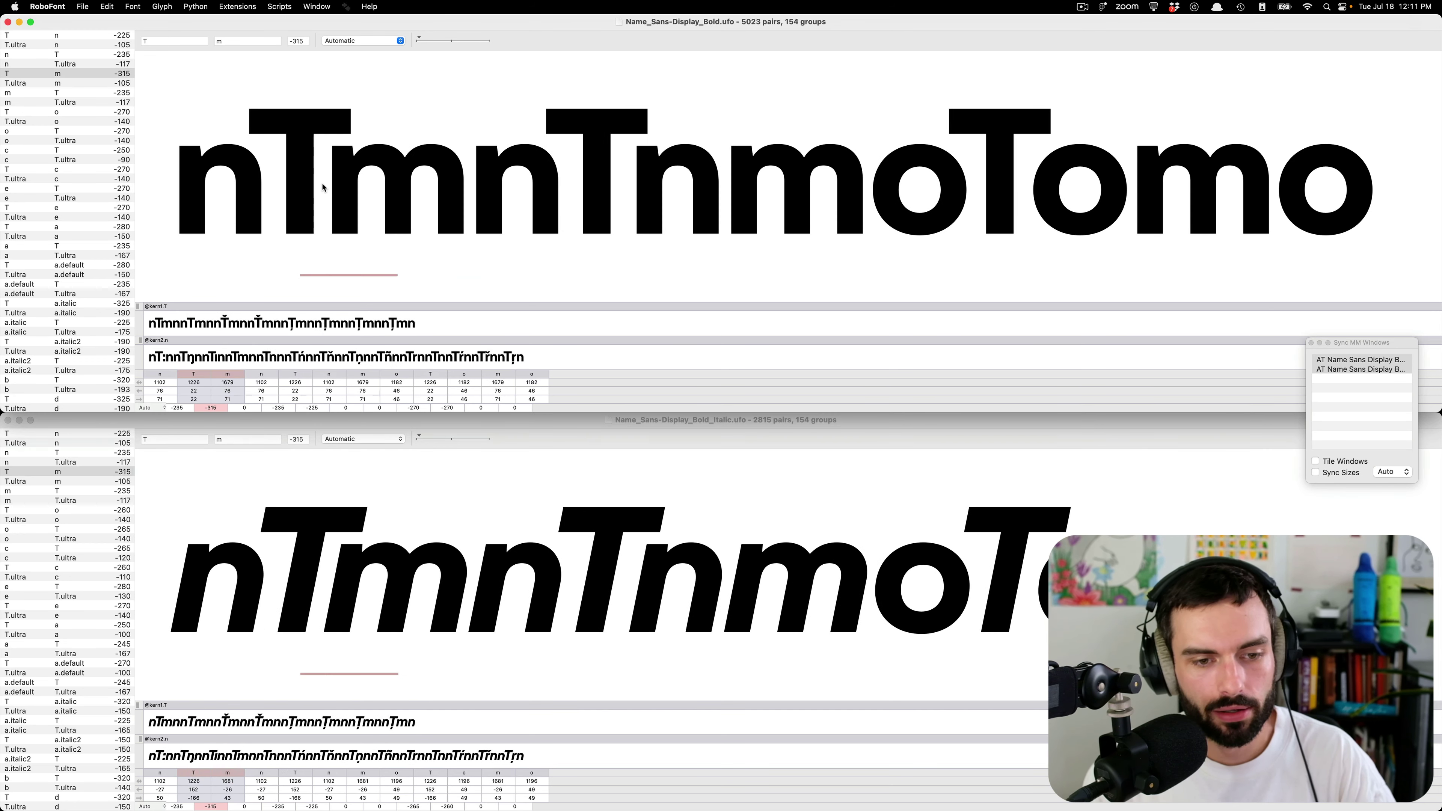
key("Up")
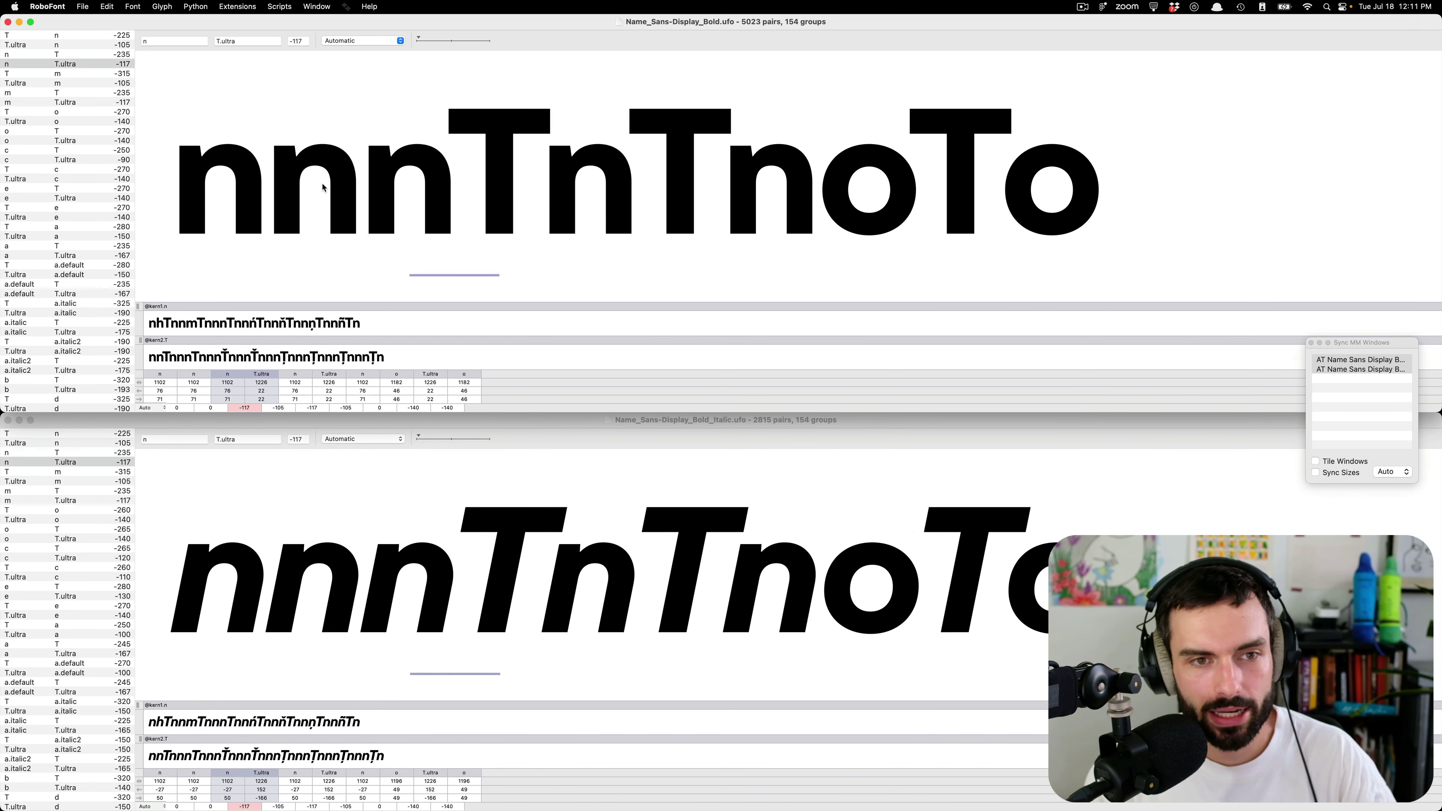
key("Up")
key("Up")
key("Up")
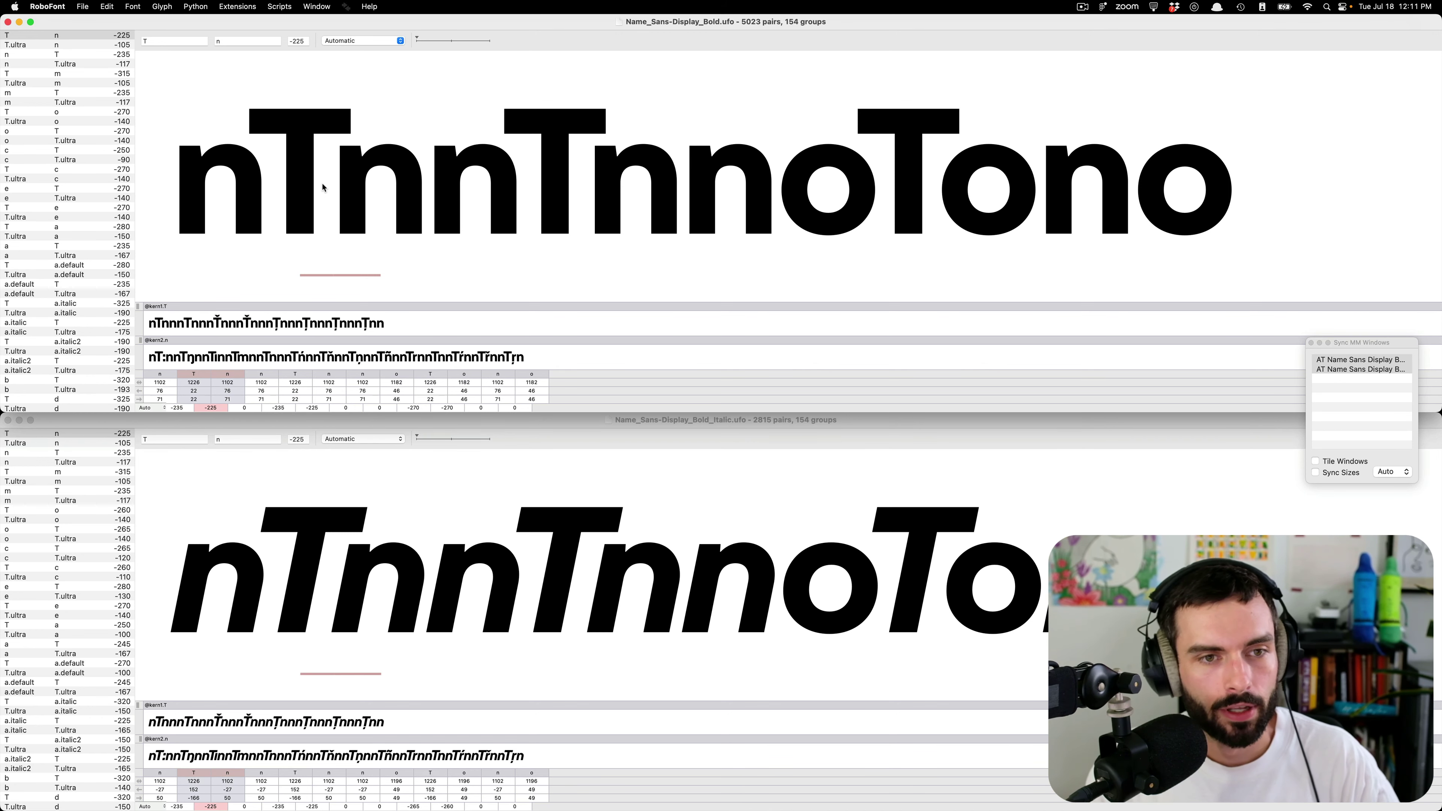
key("Down")
key("Down")
key("Down")
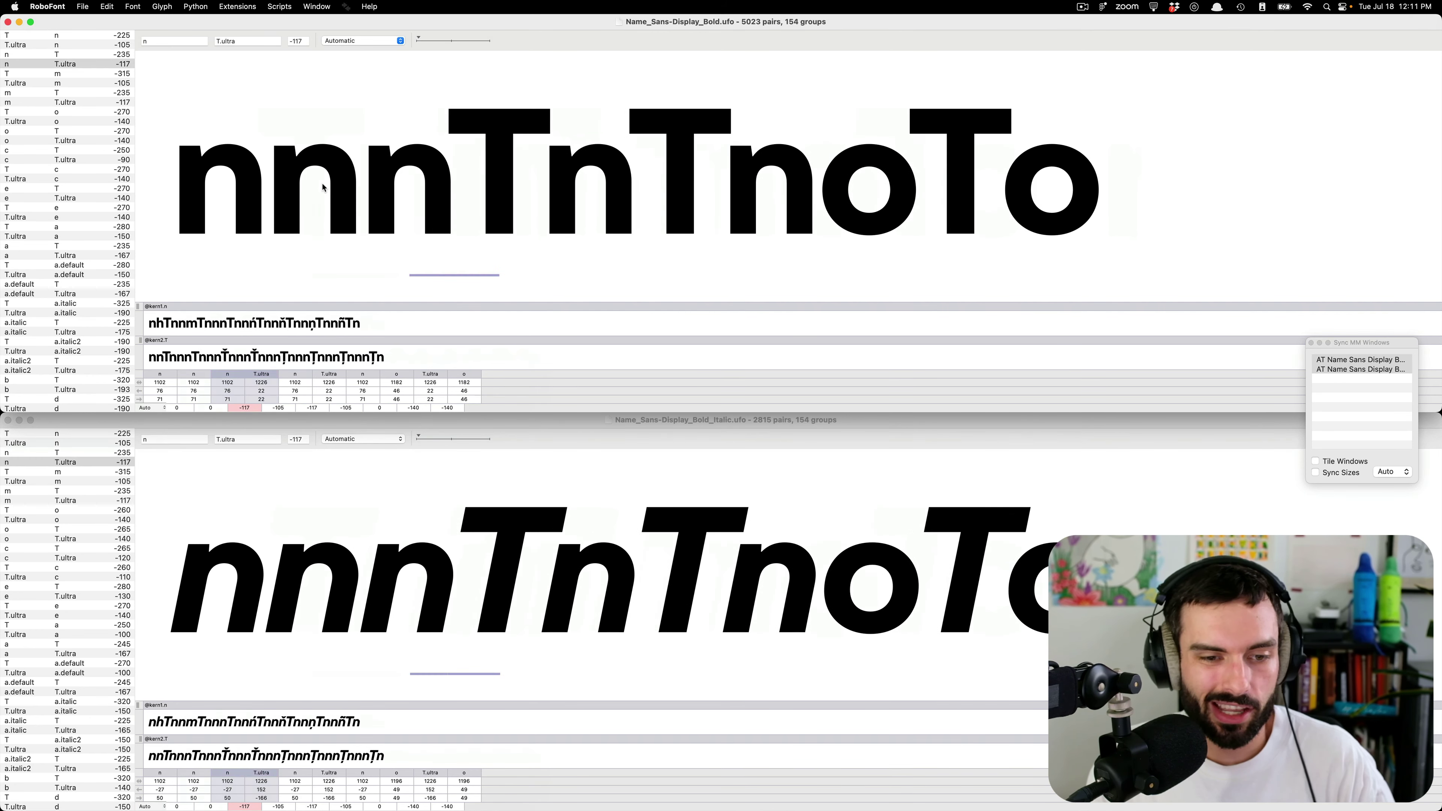
key("Down")
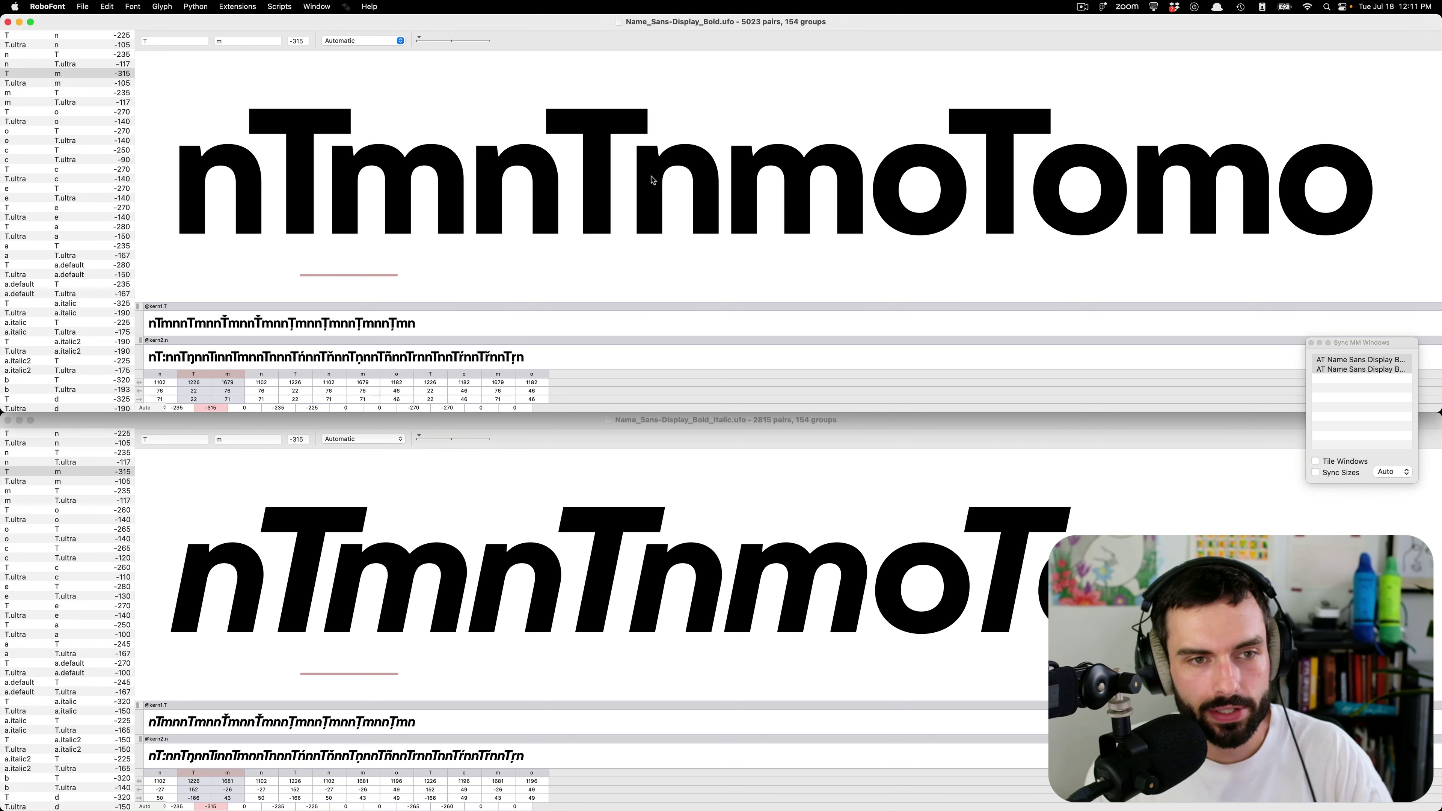
key("Down")
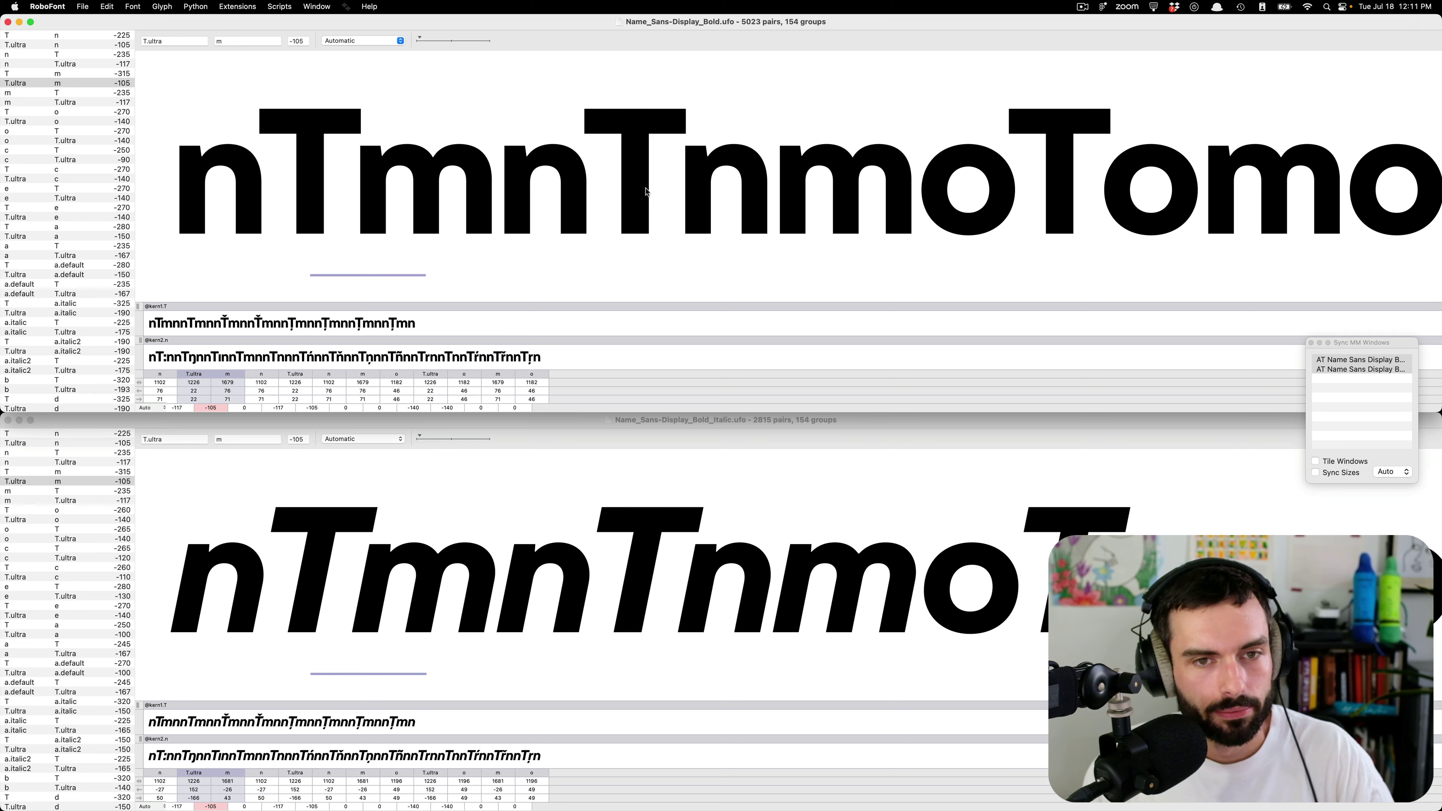
key("Up")
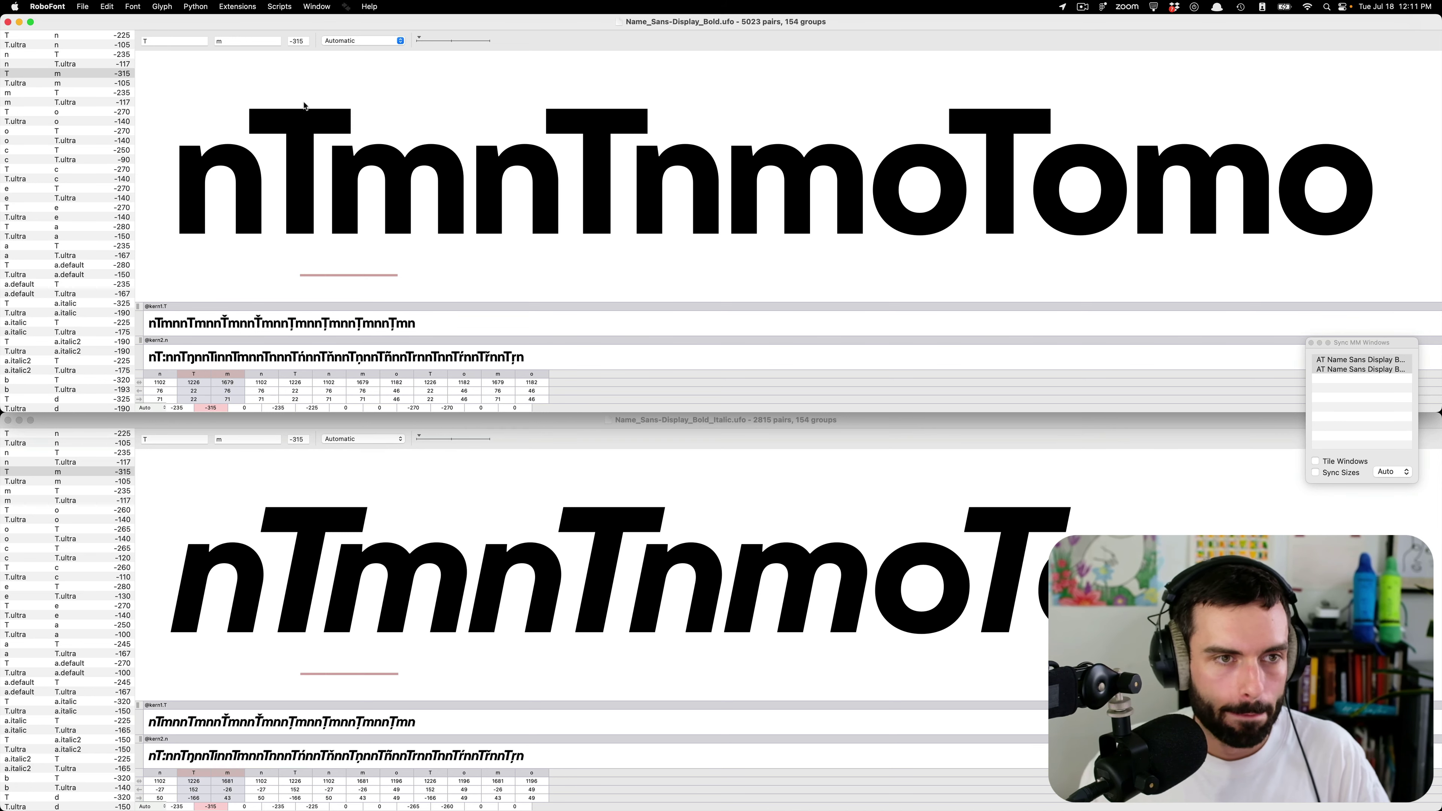
- Loosen T–m from -315 to -225 in Bold and Bold Italic, then save the italic font
left_click(244, 41)
left_click(329, 189)
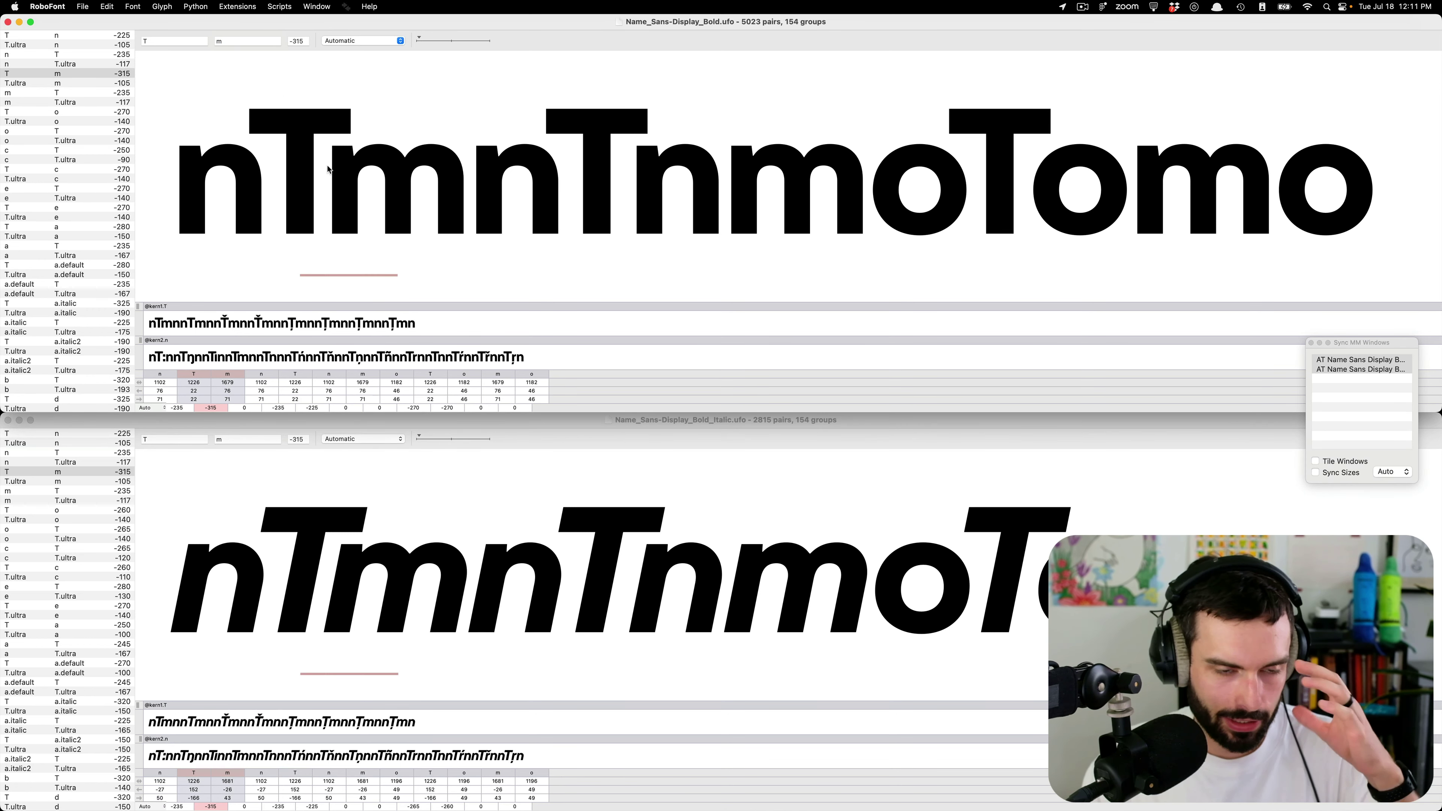
key("Right")
key("Right")
key("Right")
key("Right")
key("Right")
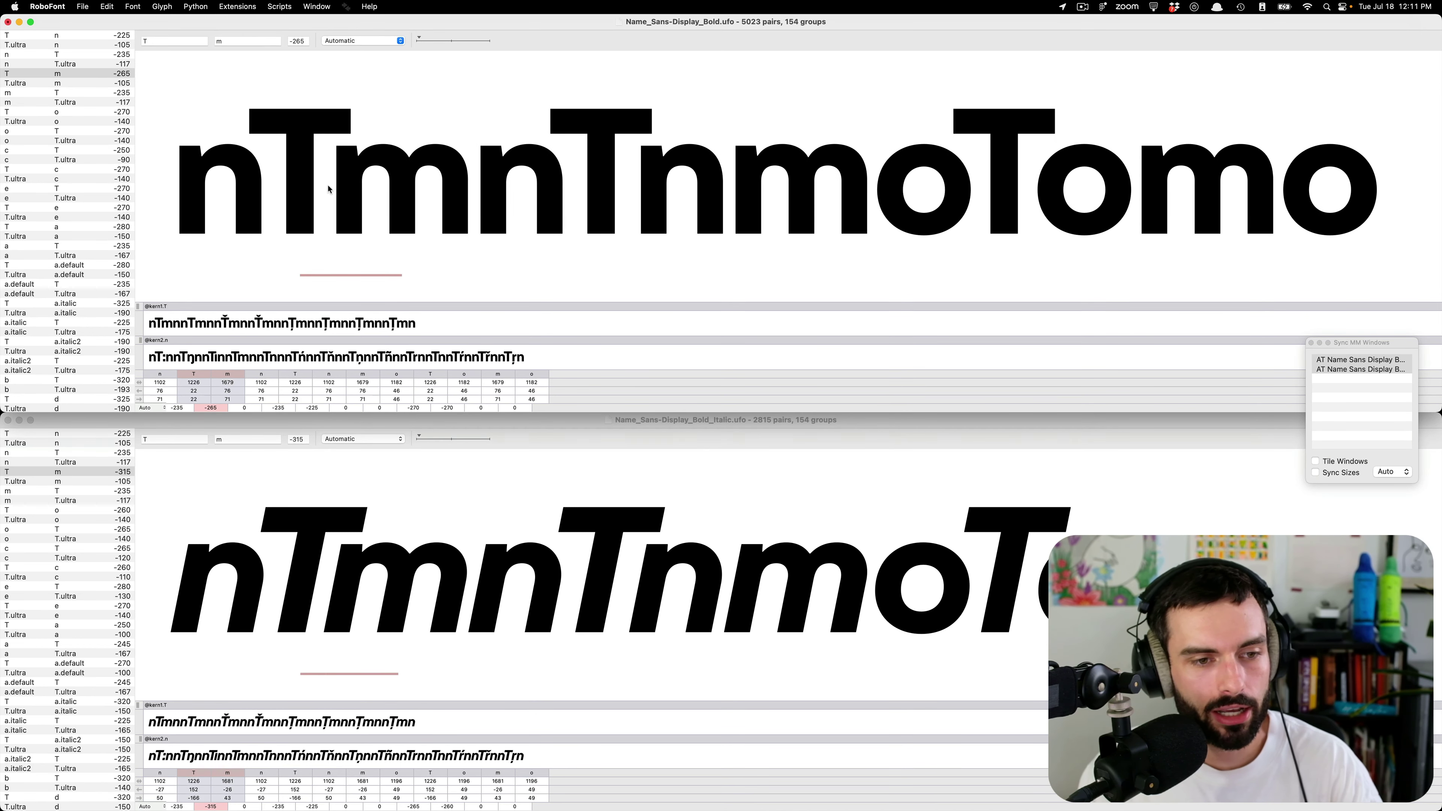
key("Right")
key("Right")
key("Right")
key("Right")
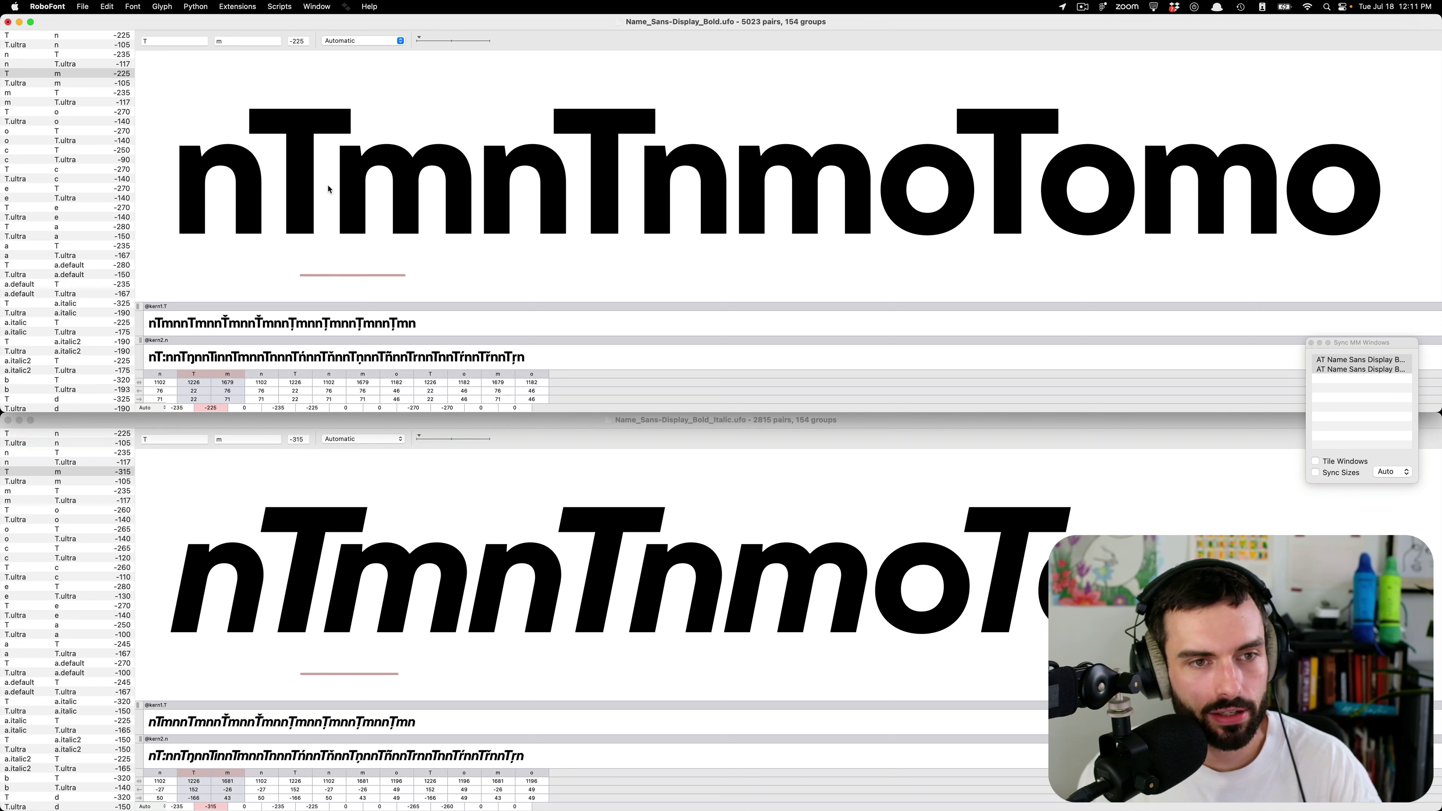
key("super+f")
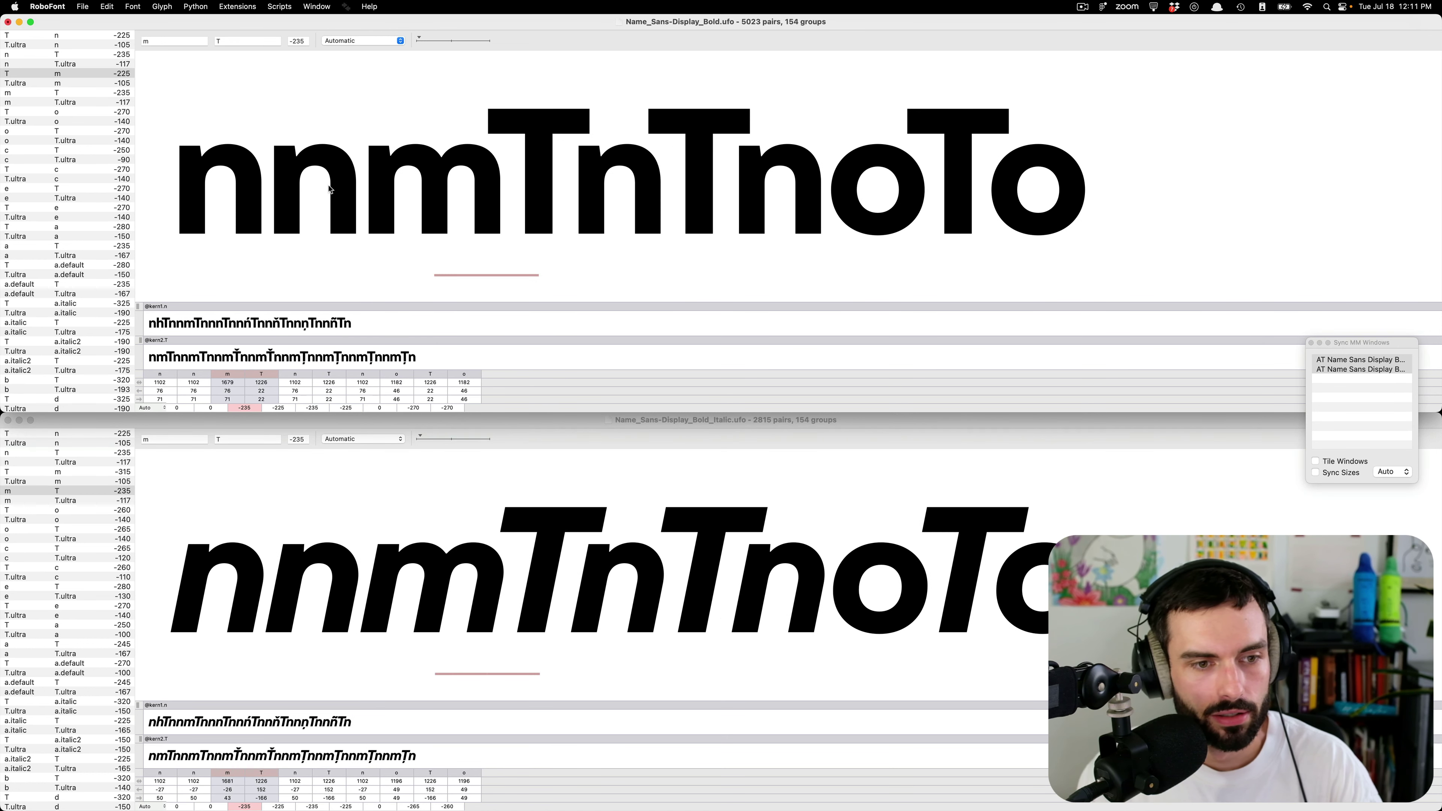
left_click(438, 507)
key("super+f")
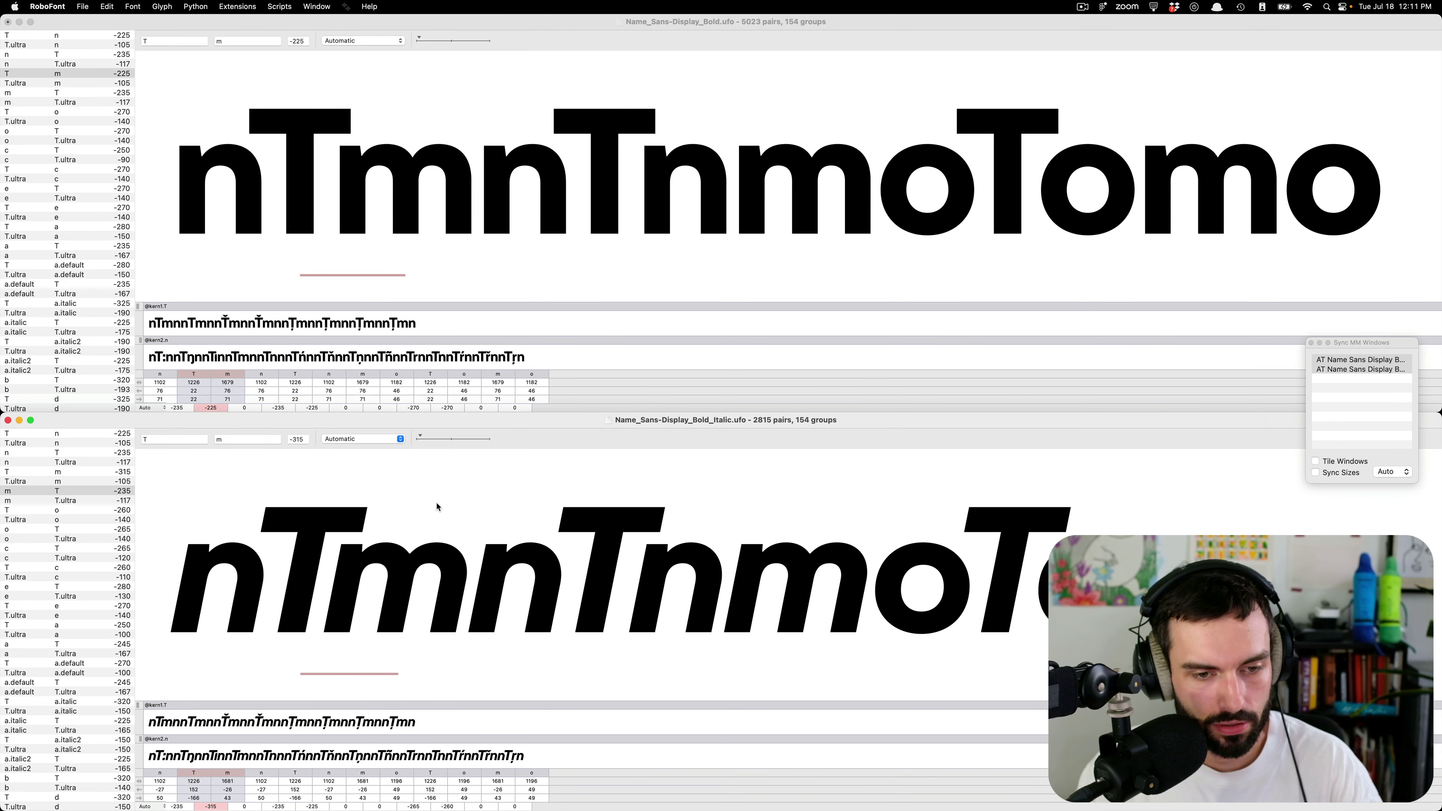
key("Right")
key("Right")
key("Right")
key("Right")
key("Right")
key("Right")
key("Right")
key("Right")
key("Right")
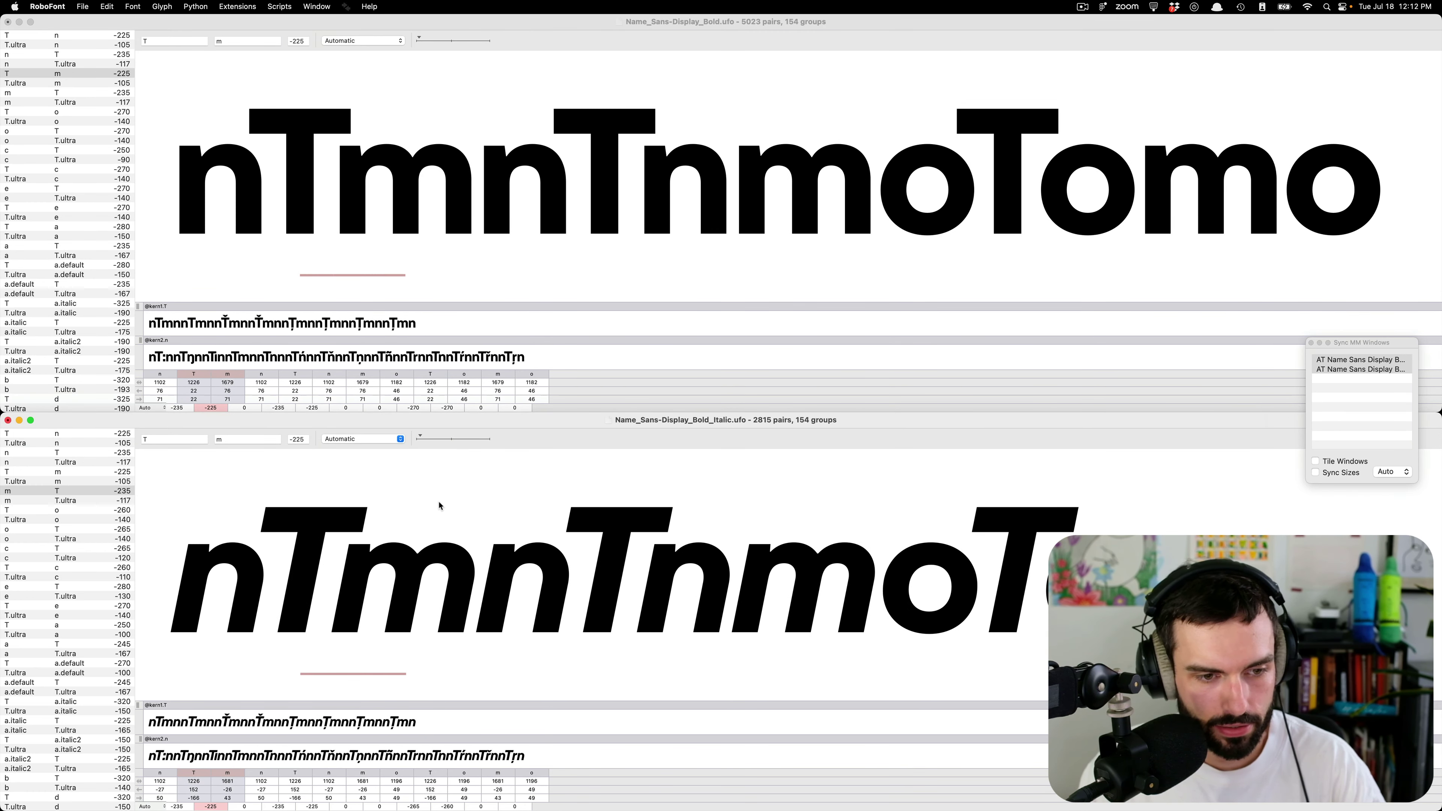
key("super+s")
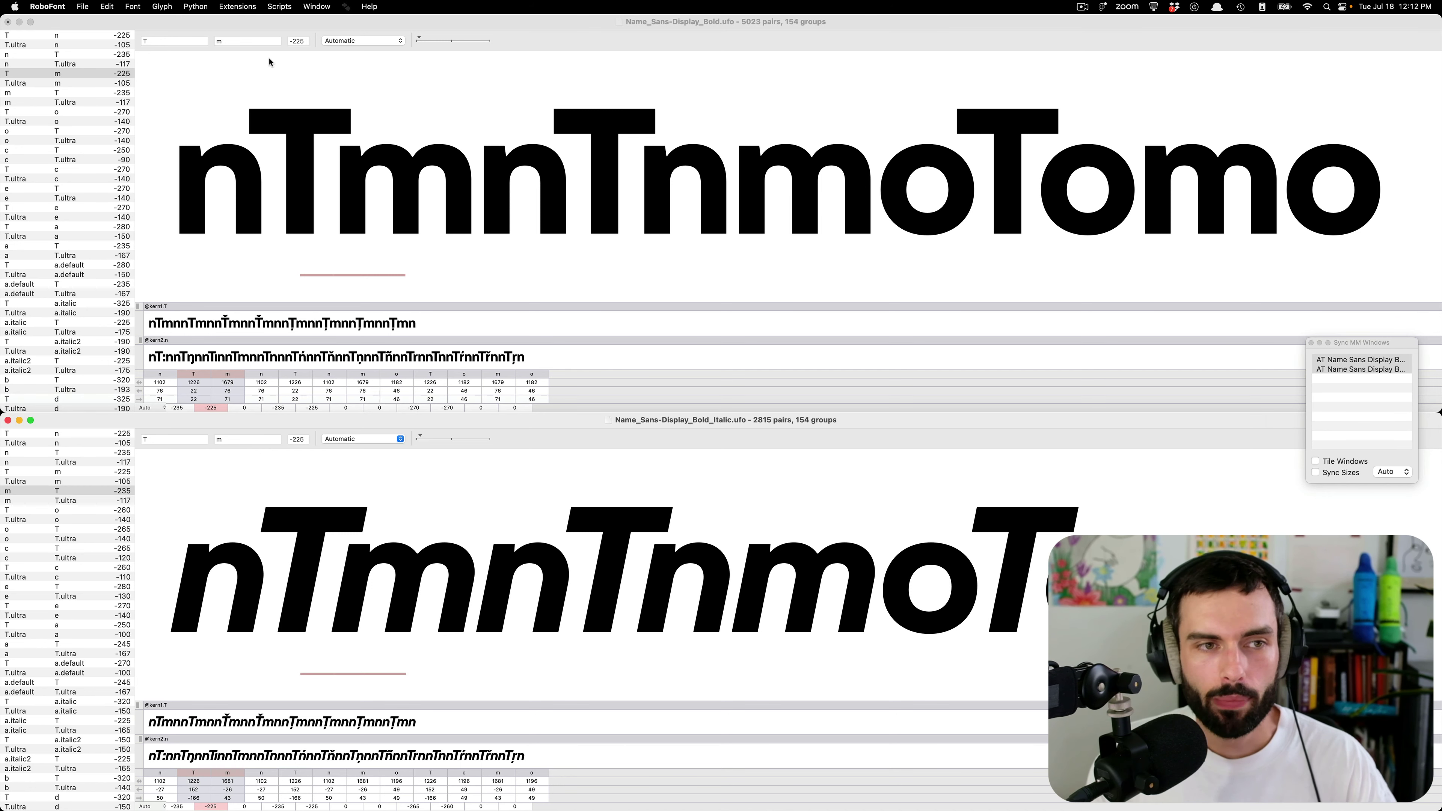
- Show the T–ntilde pair at -105, then change its right glyph to n for T–n at -225
left_click(263, 41)
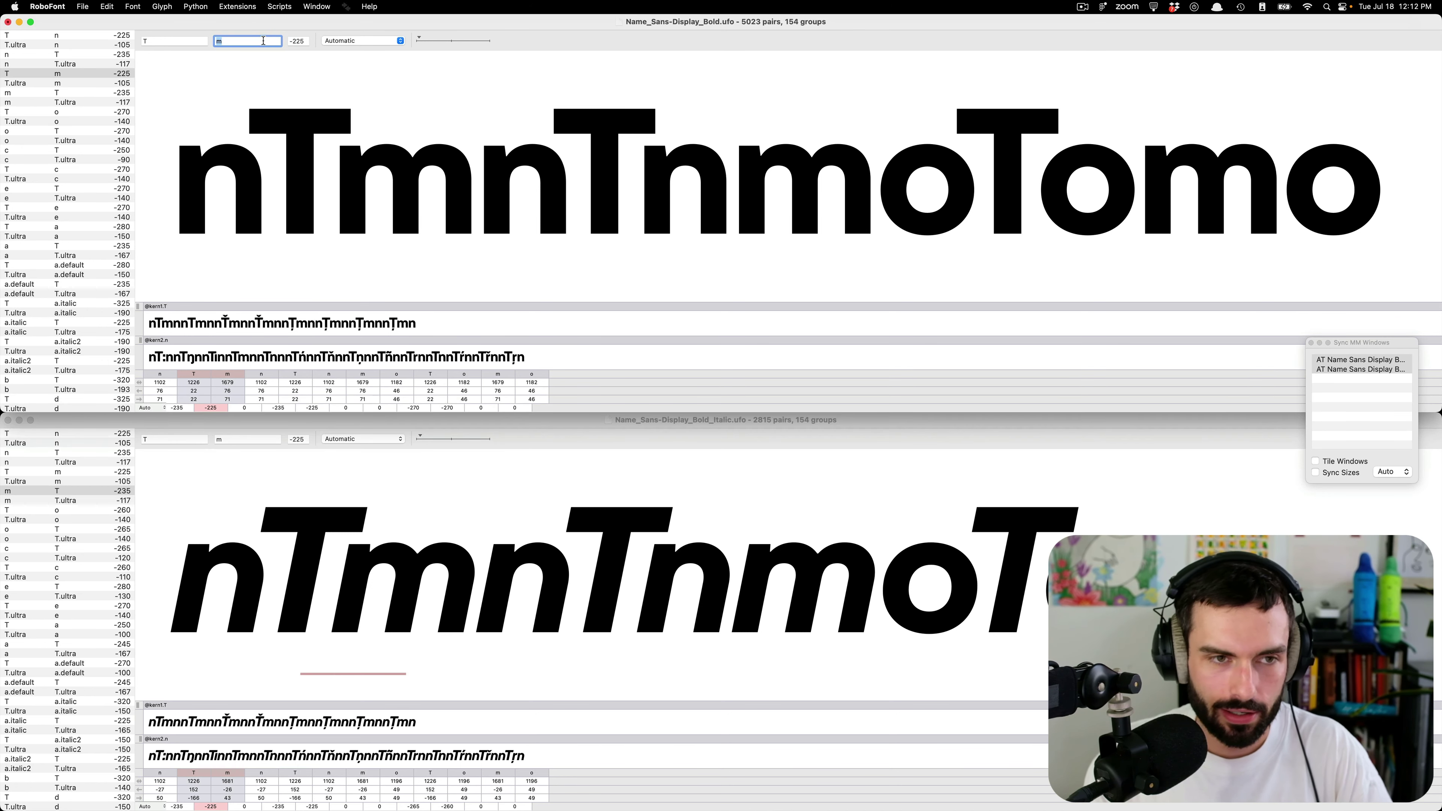
type("ntilde")
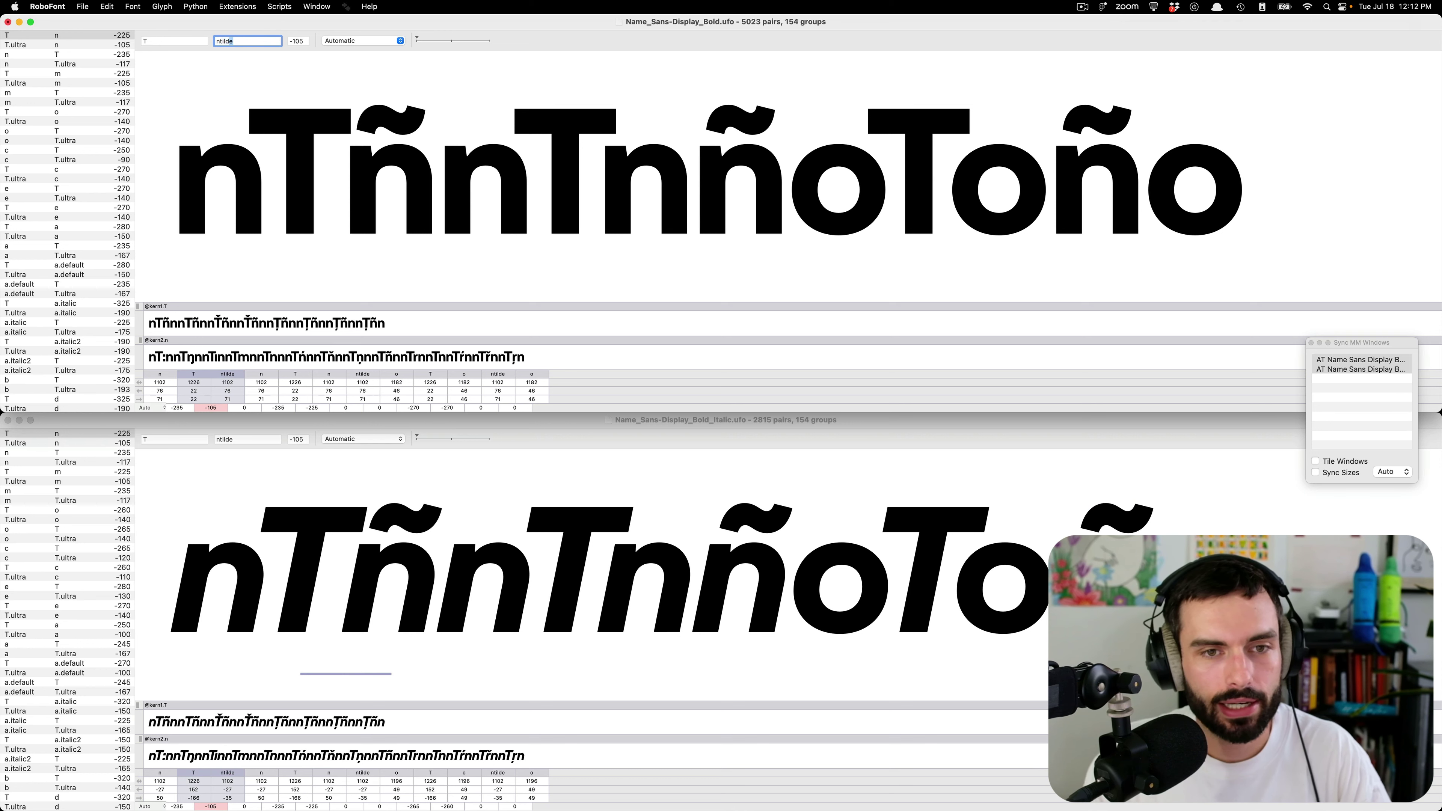
key("Tab")
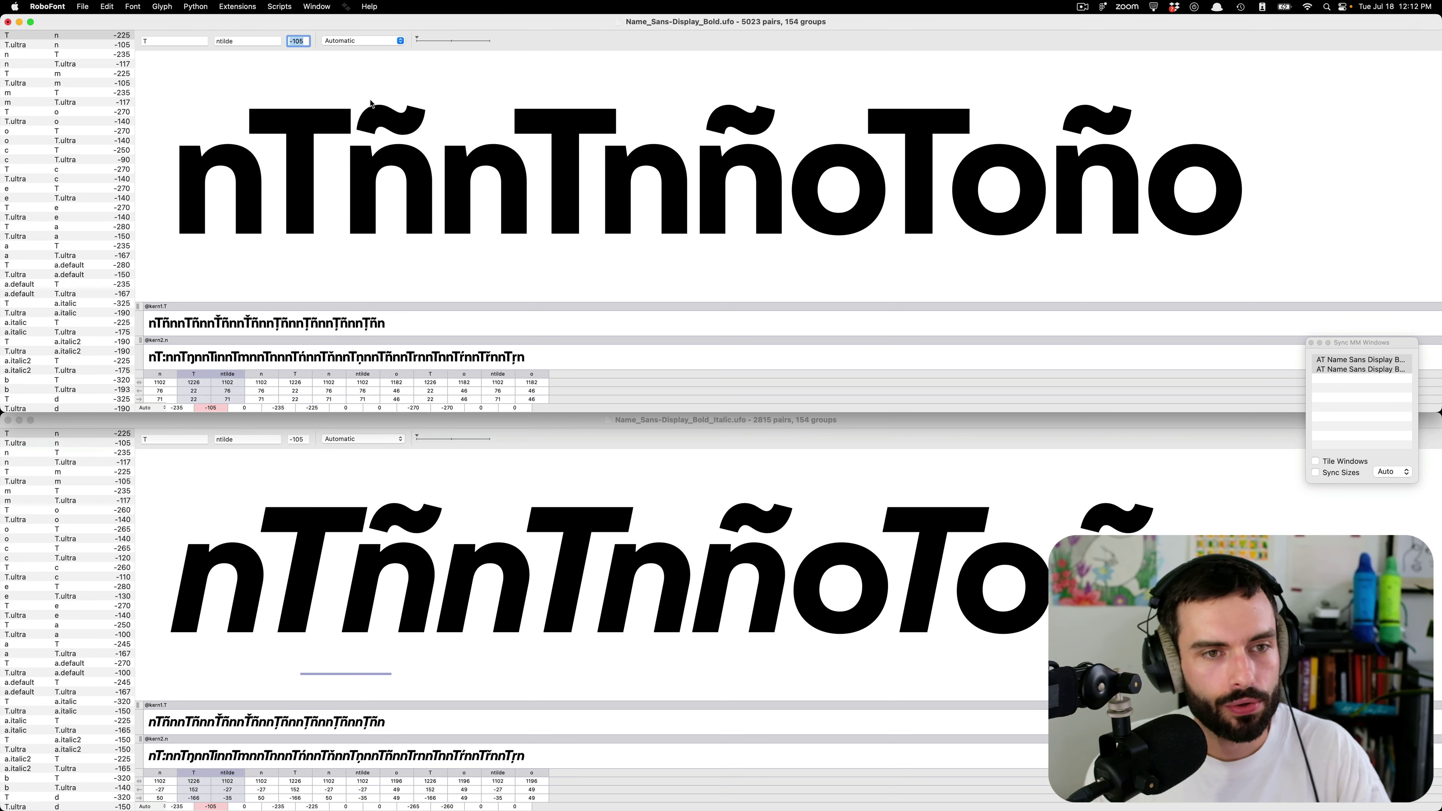
left_click(312, 164)
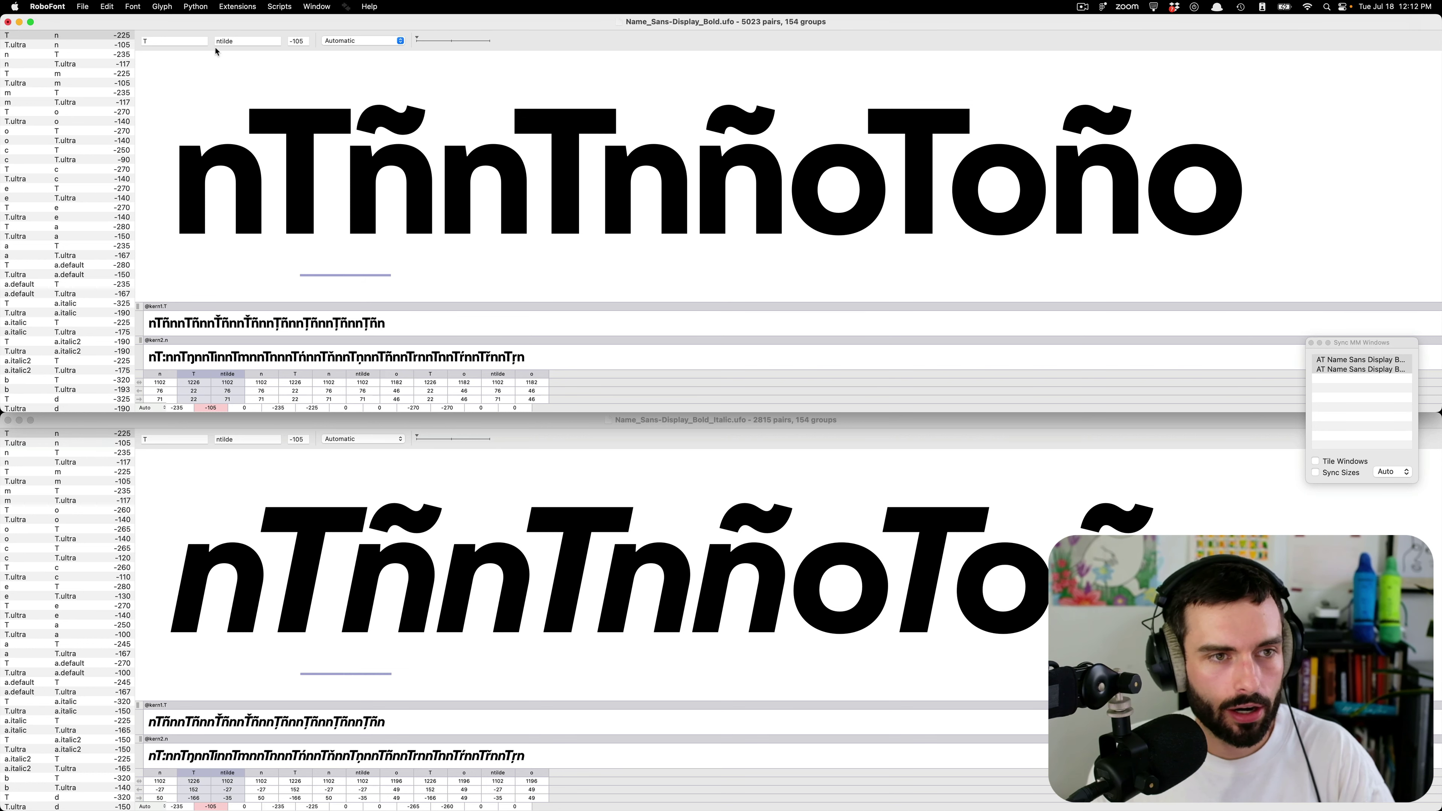
left_click(226, 41)
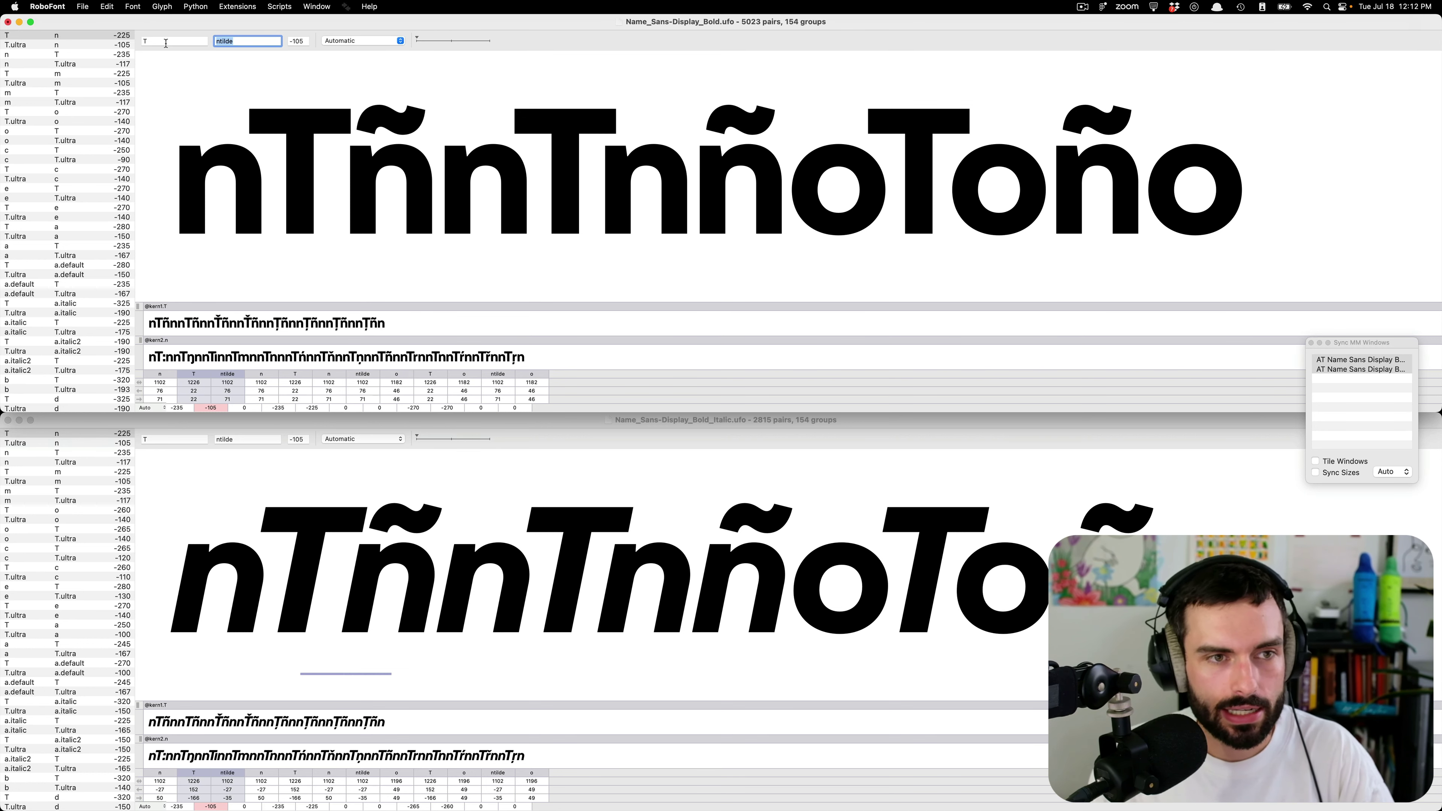
type("n")
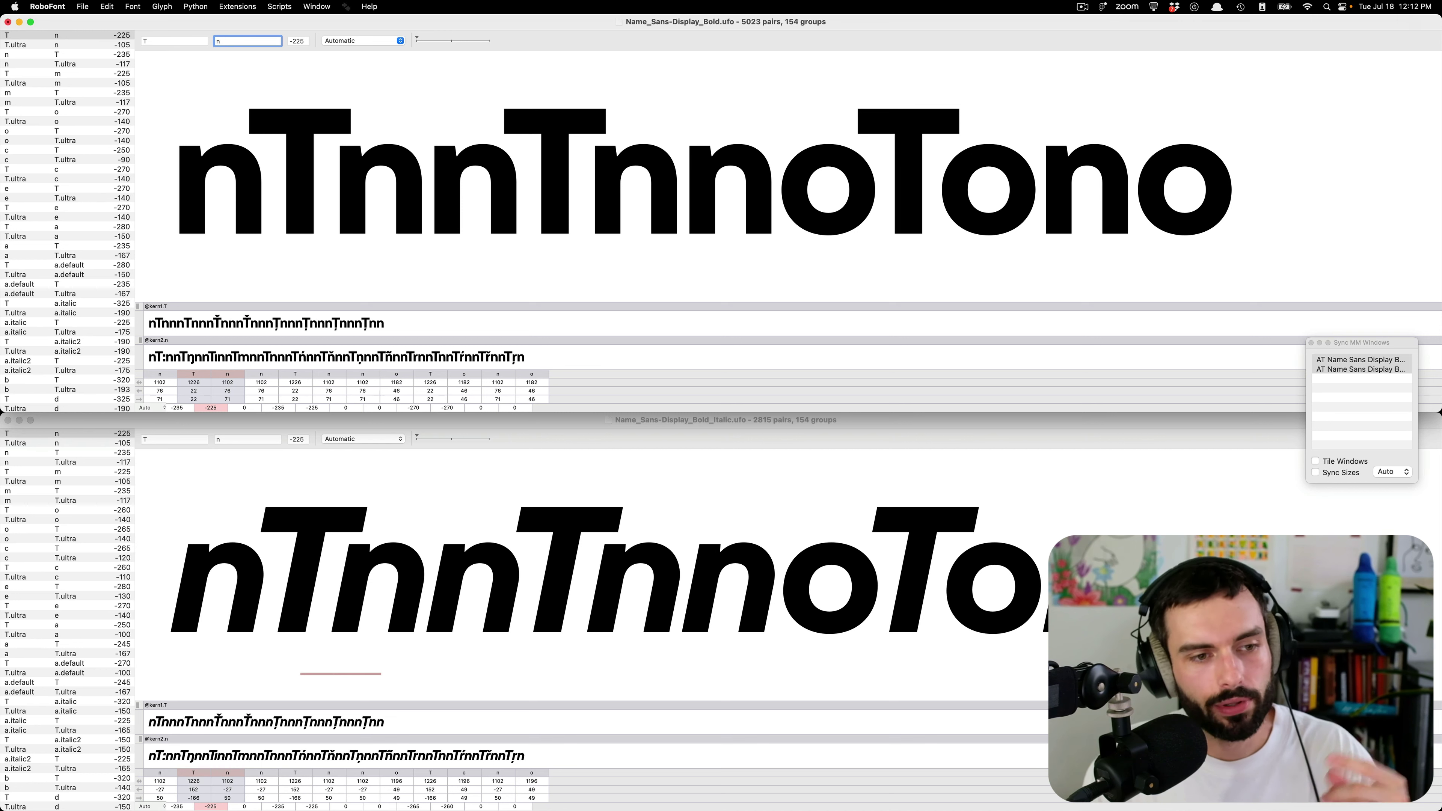
left_click(350, 164)
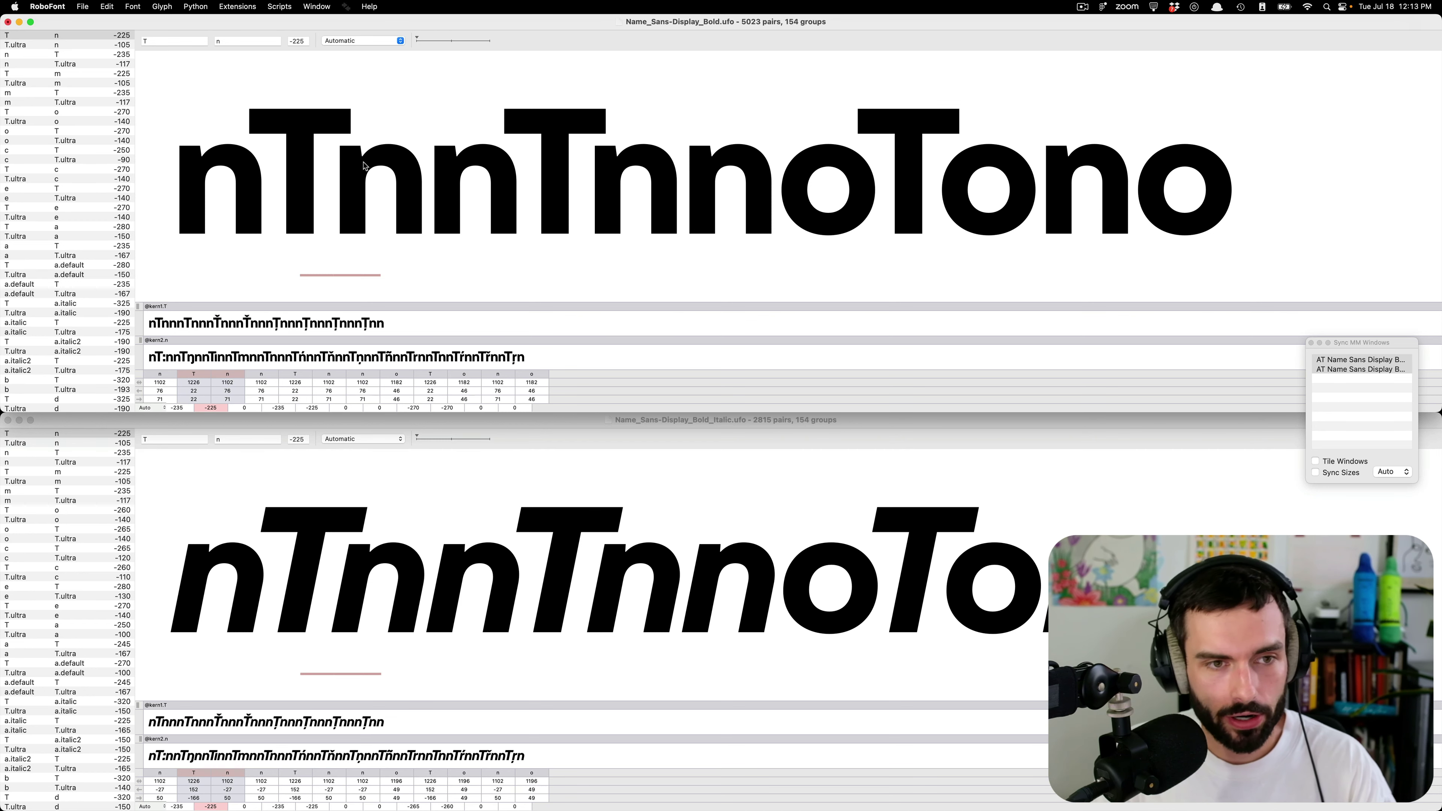
left_click(71, 45)
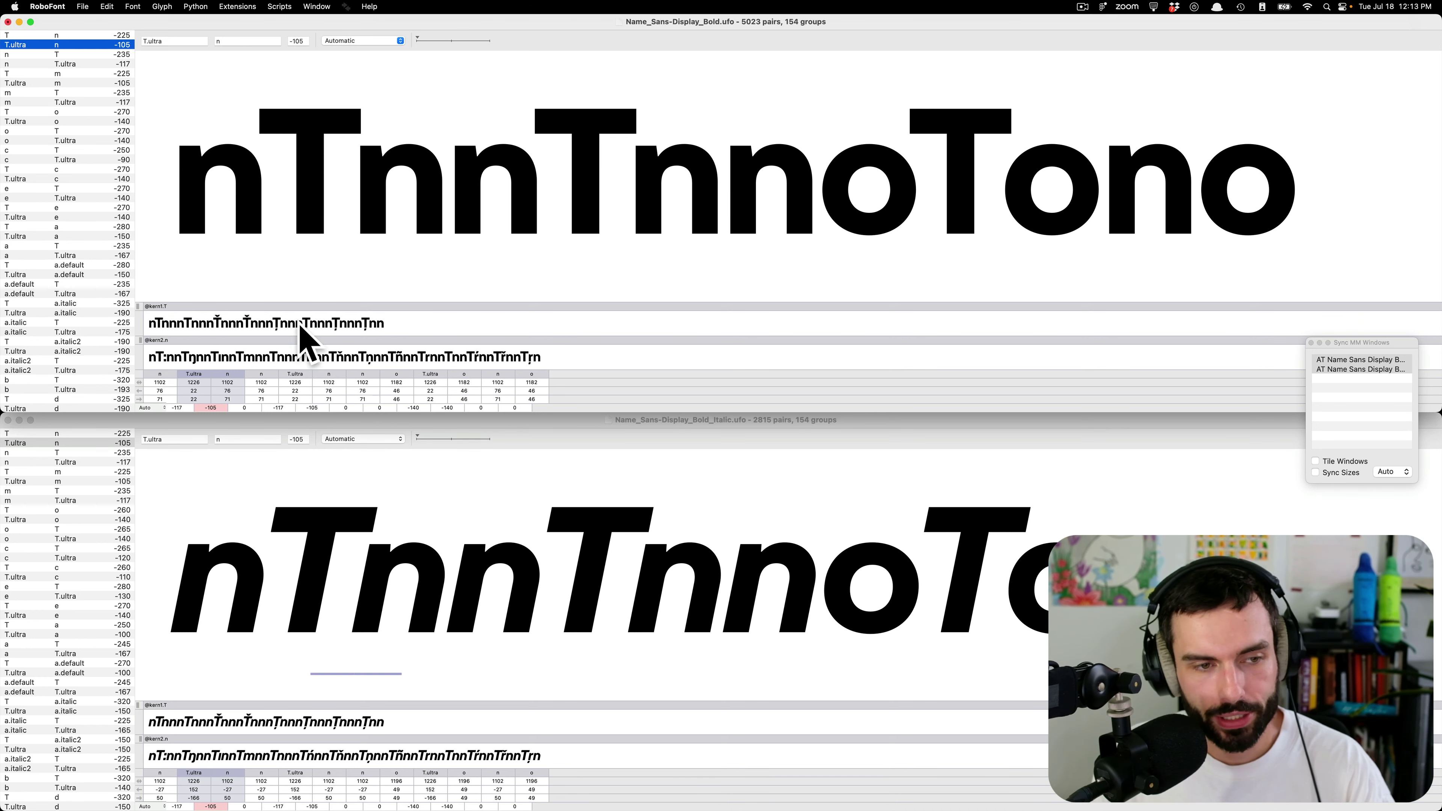
left_click(402, 306)
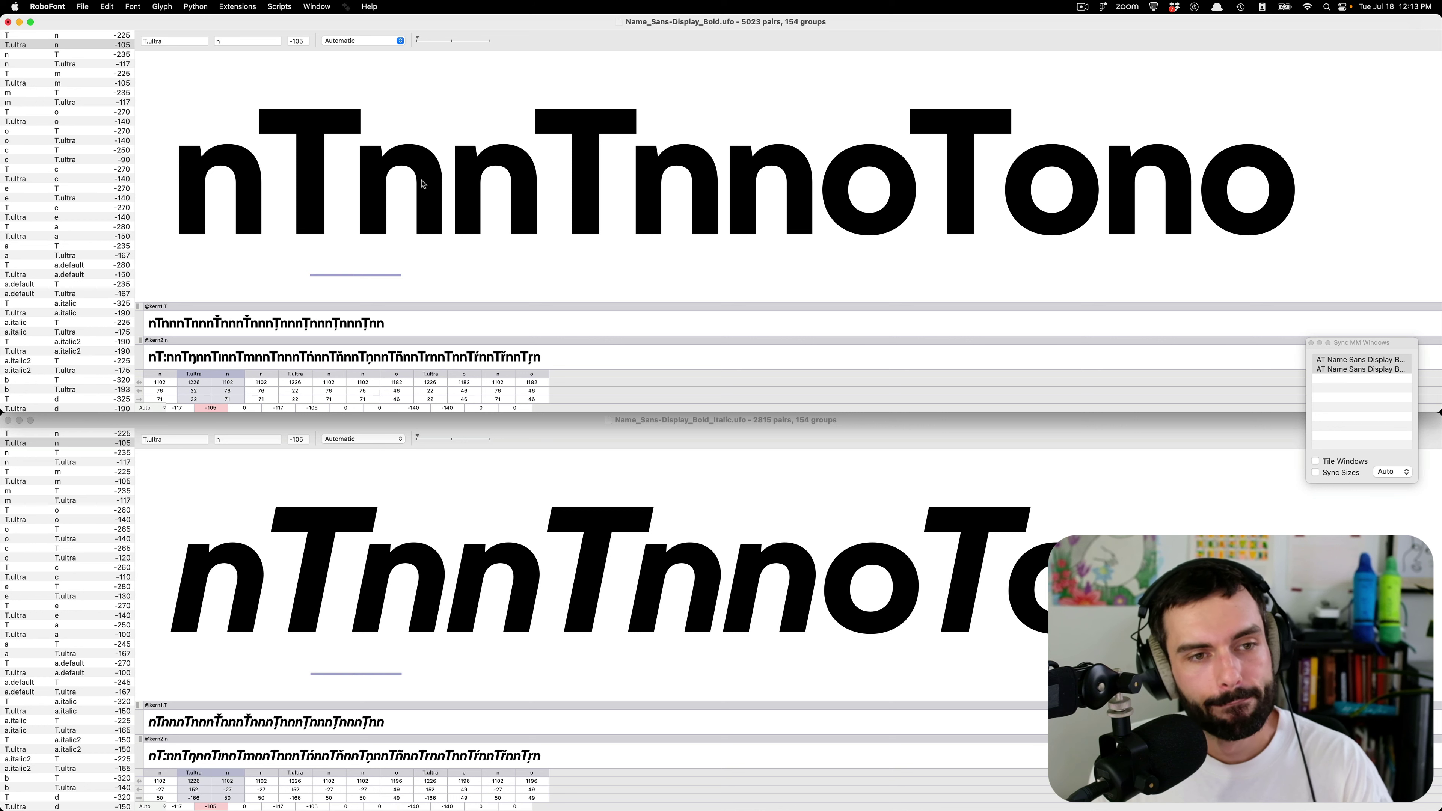
left_click(84, 42)
key("Up")
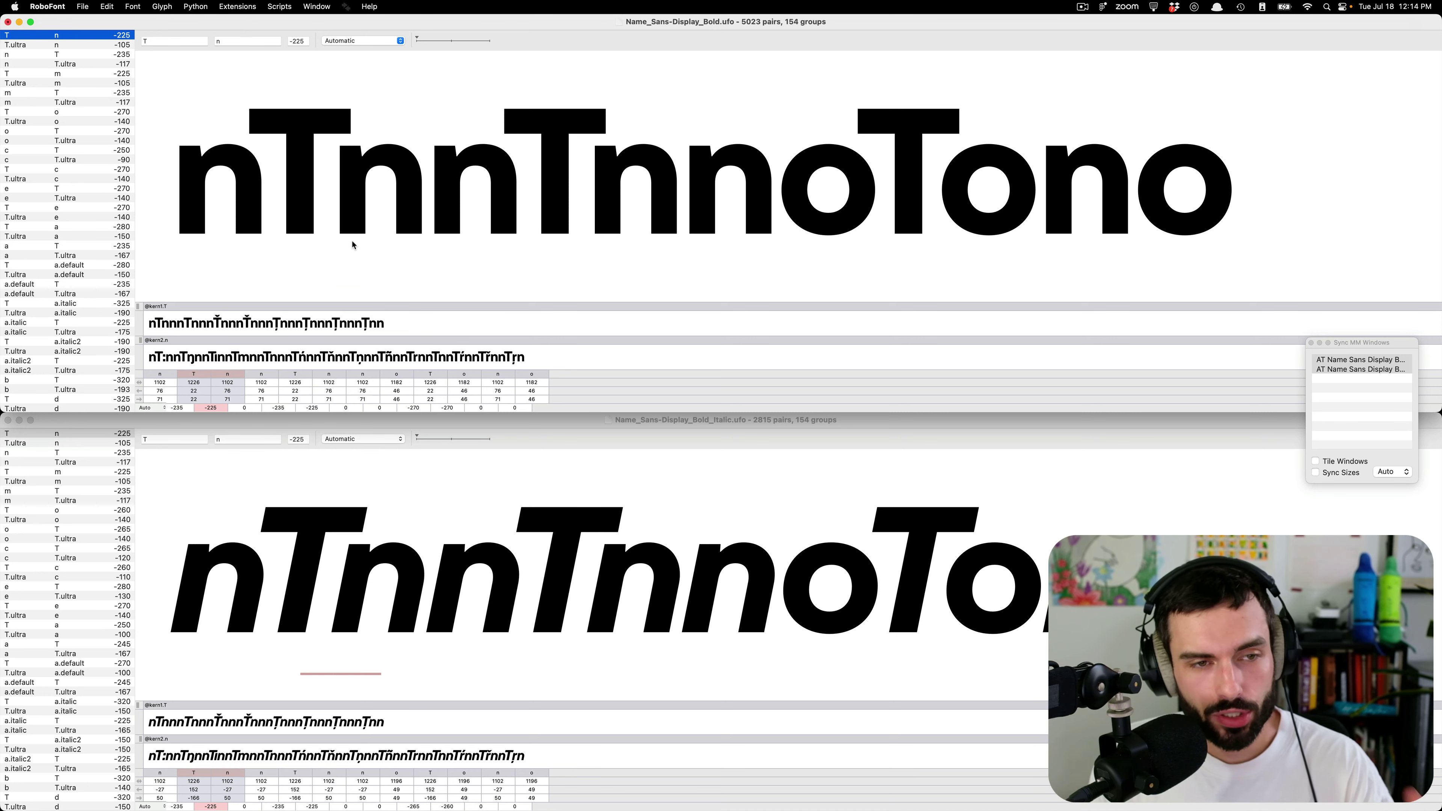
left_click(343, 191)
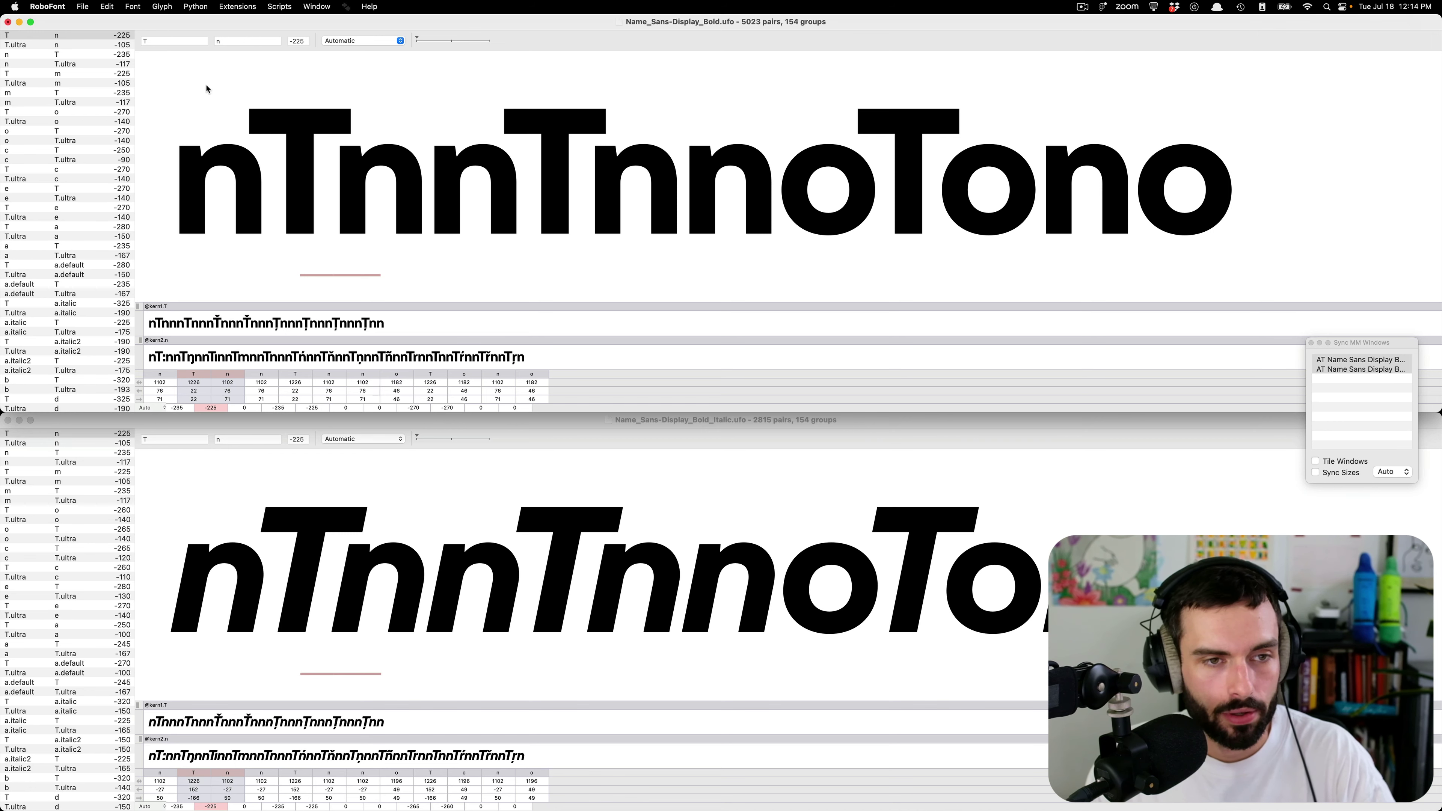
left_click(174, 40)
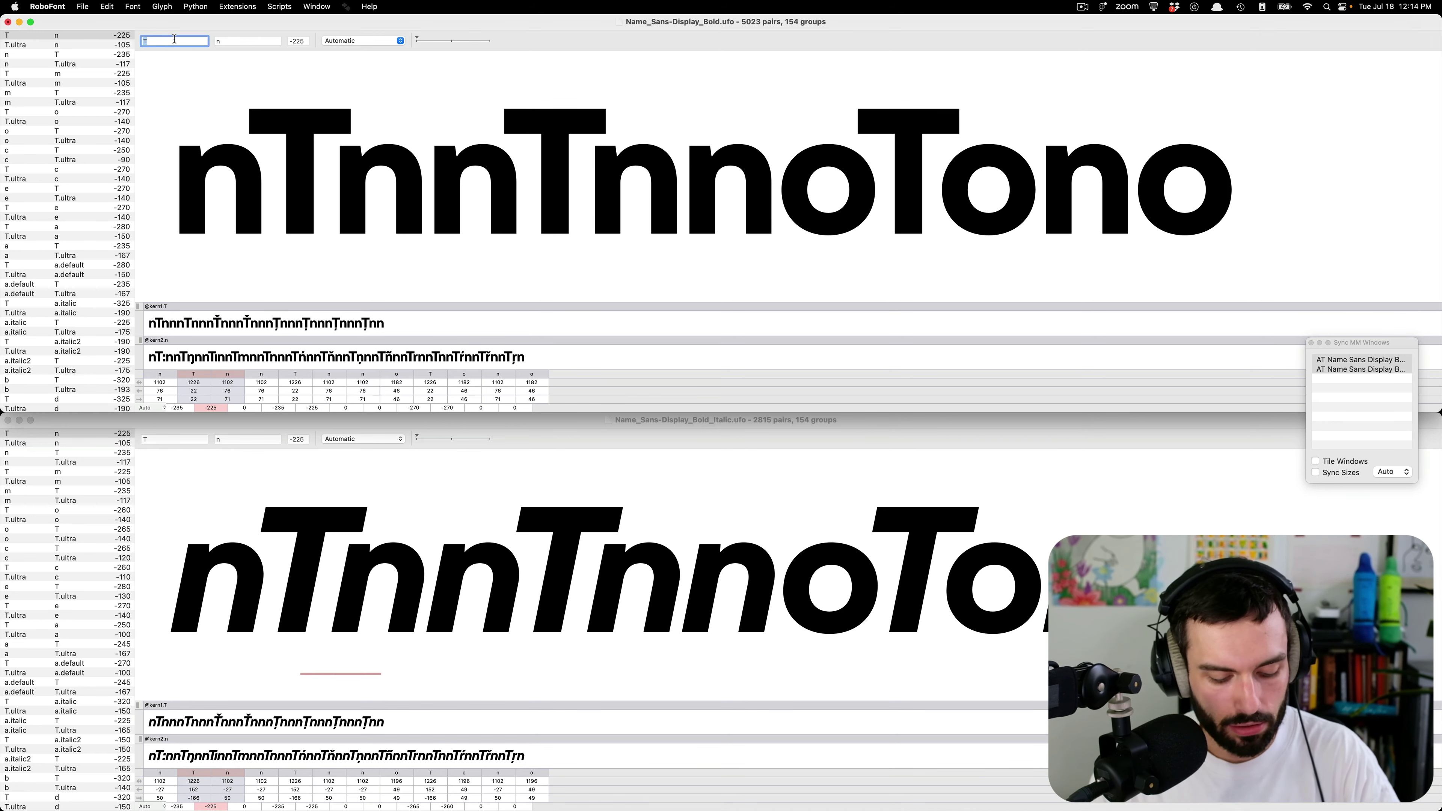
type("V")
key("Tab")
type("A")
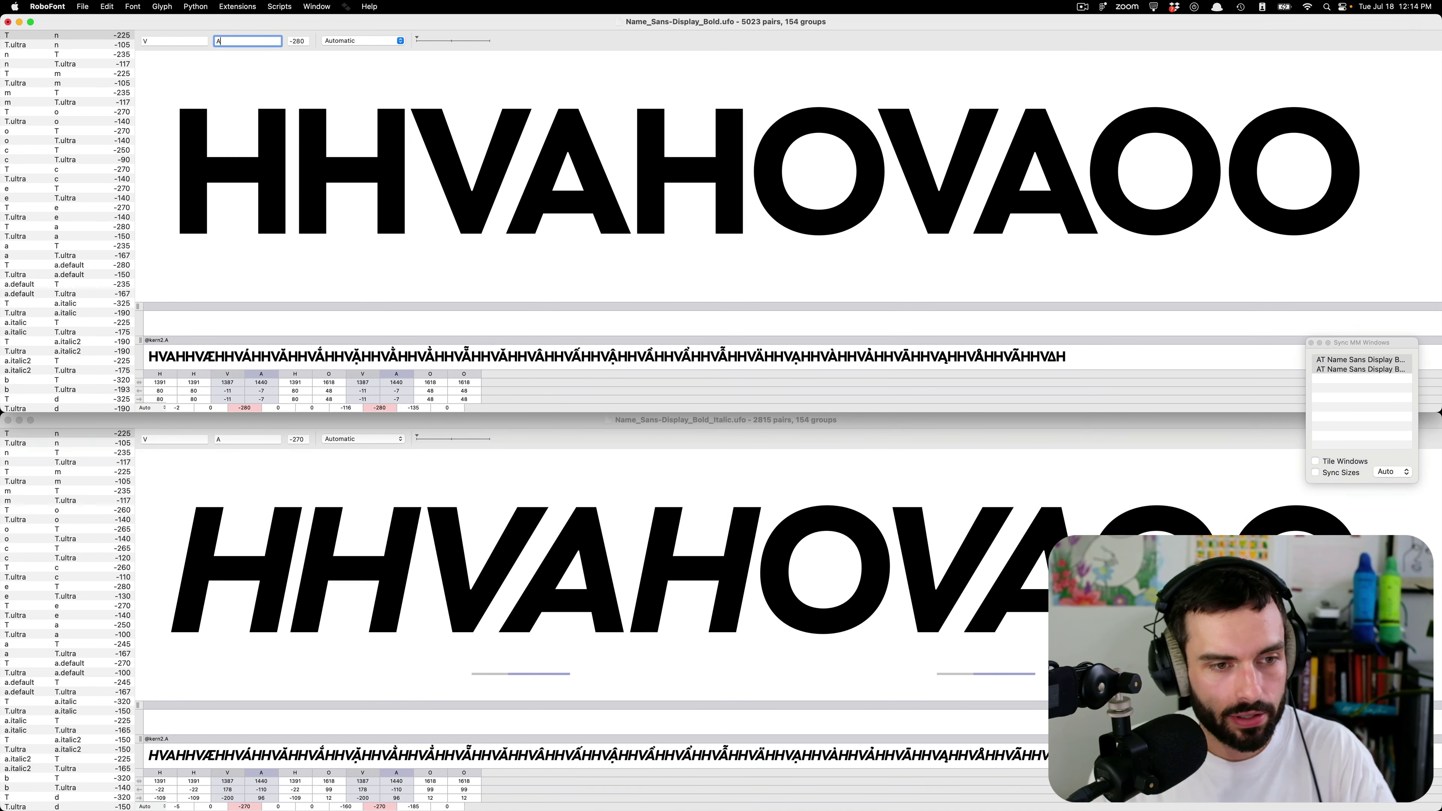
key("Return")
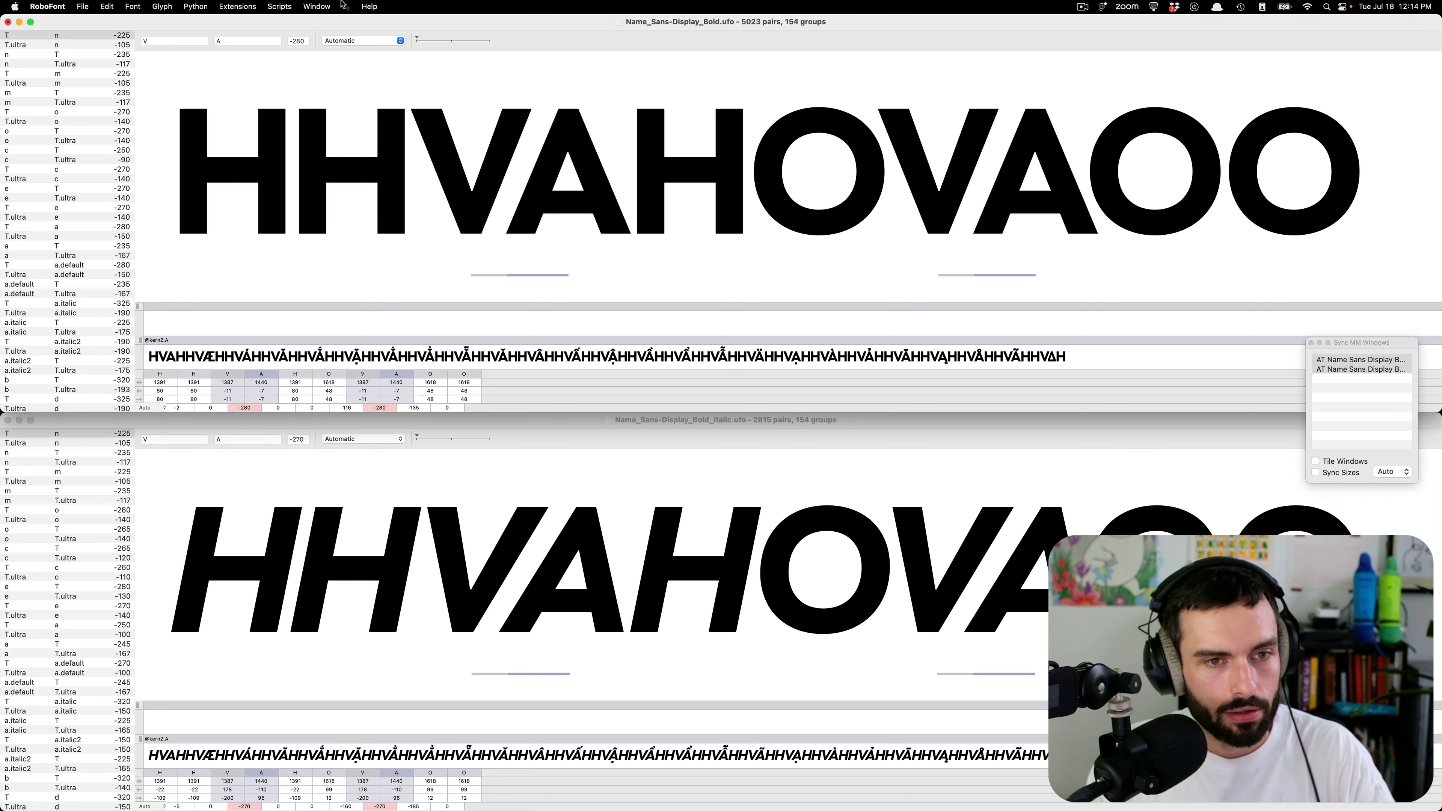
key("Tab")
type("Y")
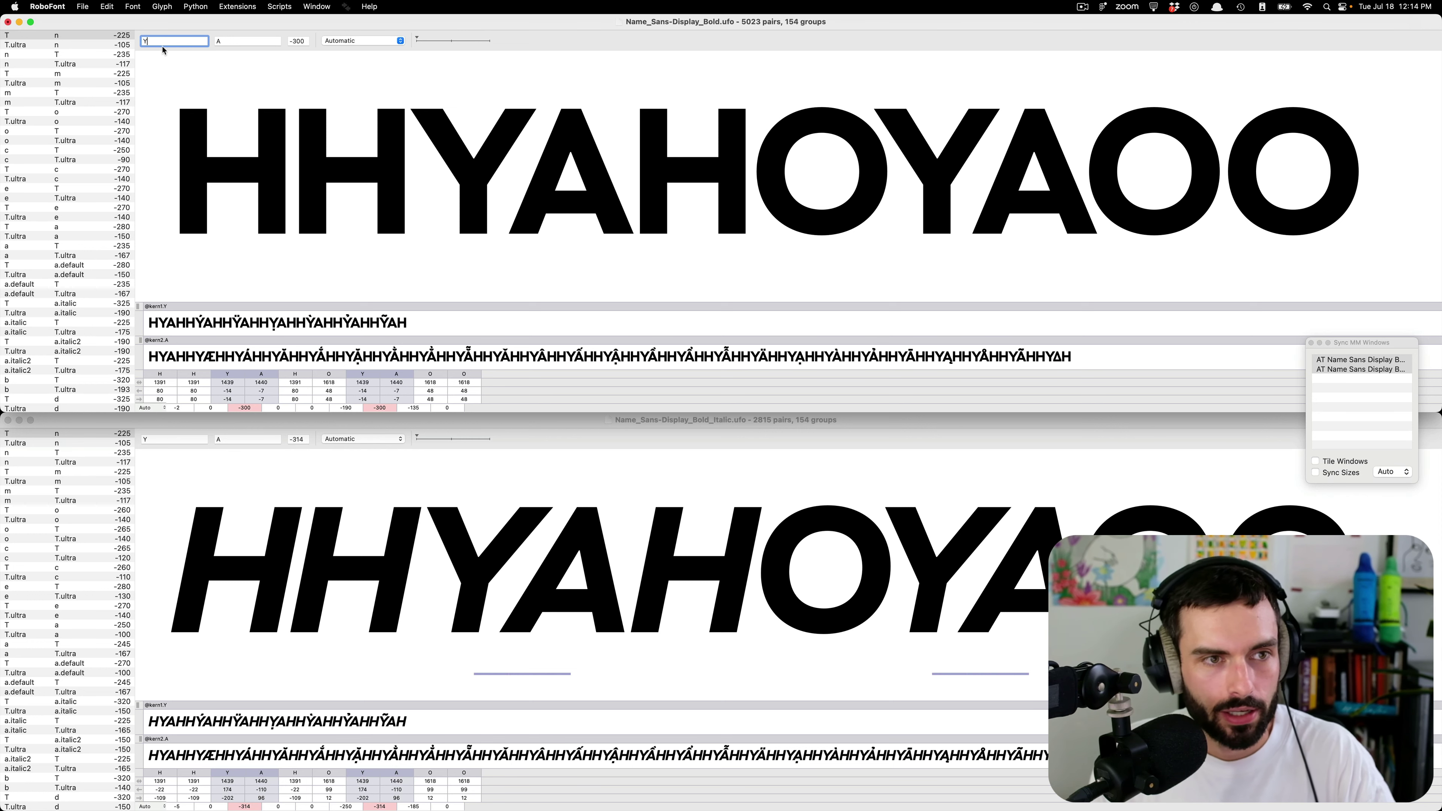
key("BackSpace")
type("V")
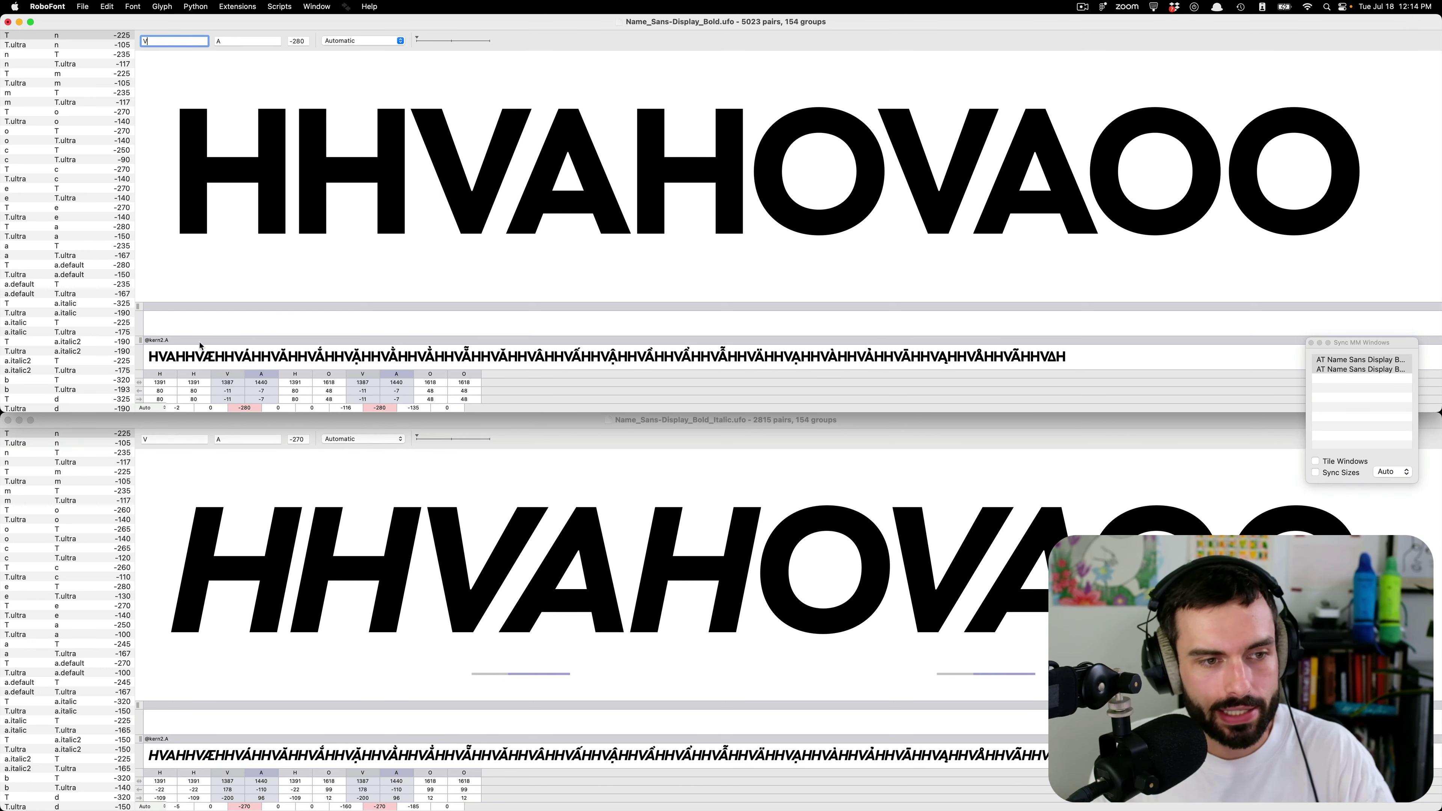
left_click(444, 166)
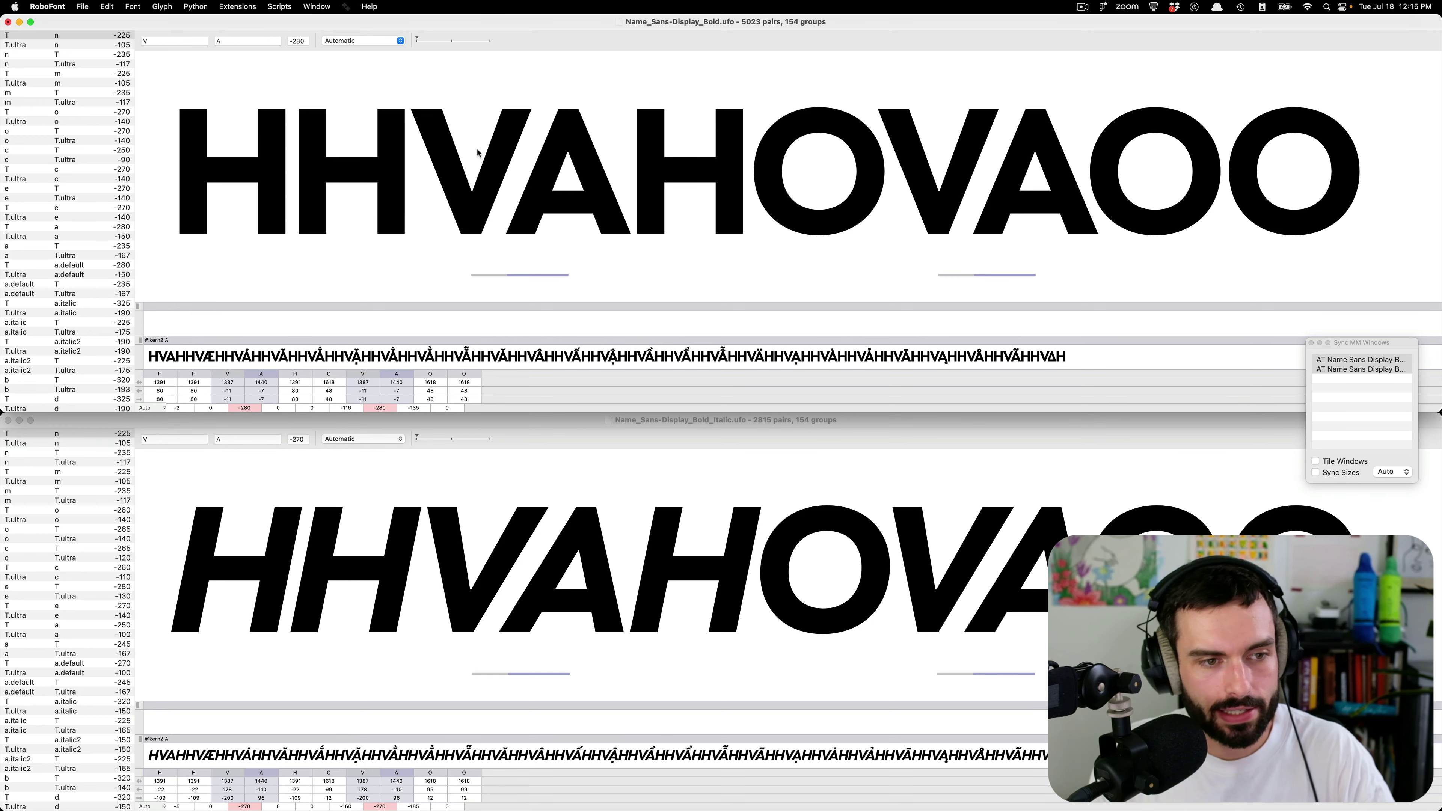
double_click(182, 50)
type("T")
key("Tab")
type("n")
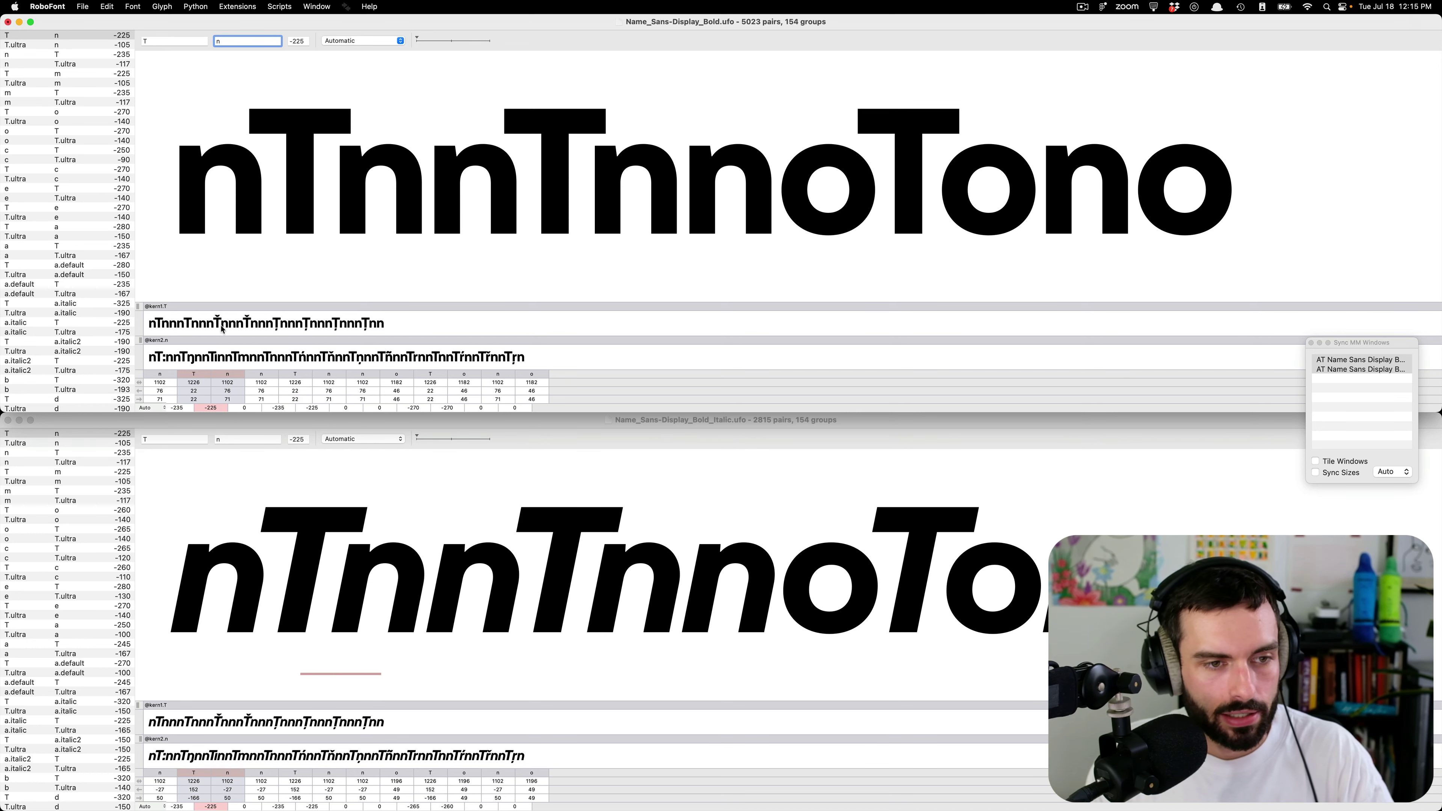
- Preview 'Ťn Tn' in a lower-half Space Center for the Bold font to compare Tcaron–n and T–n kerning
key("super+grave")
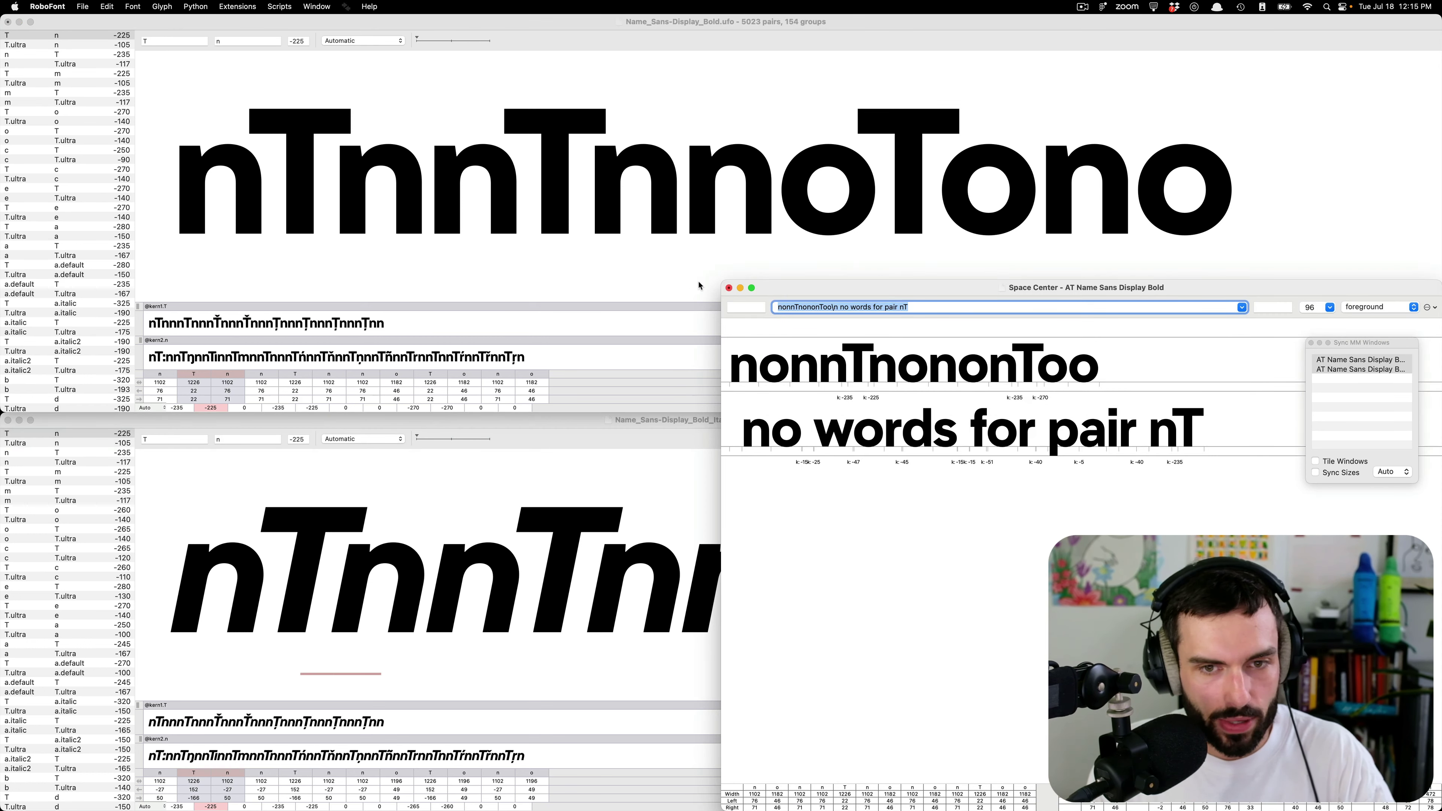
key("ctrl+alt+Down")
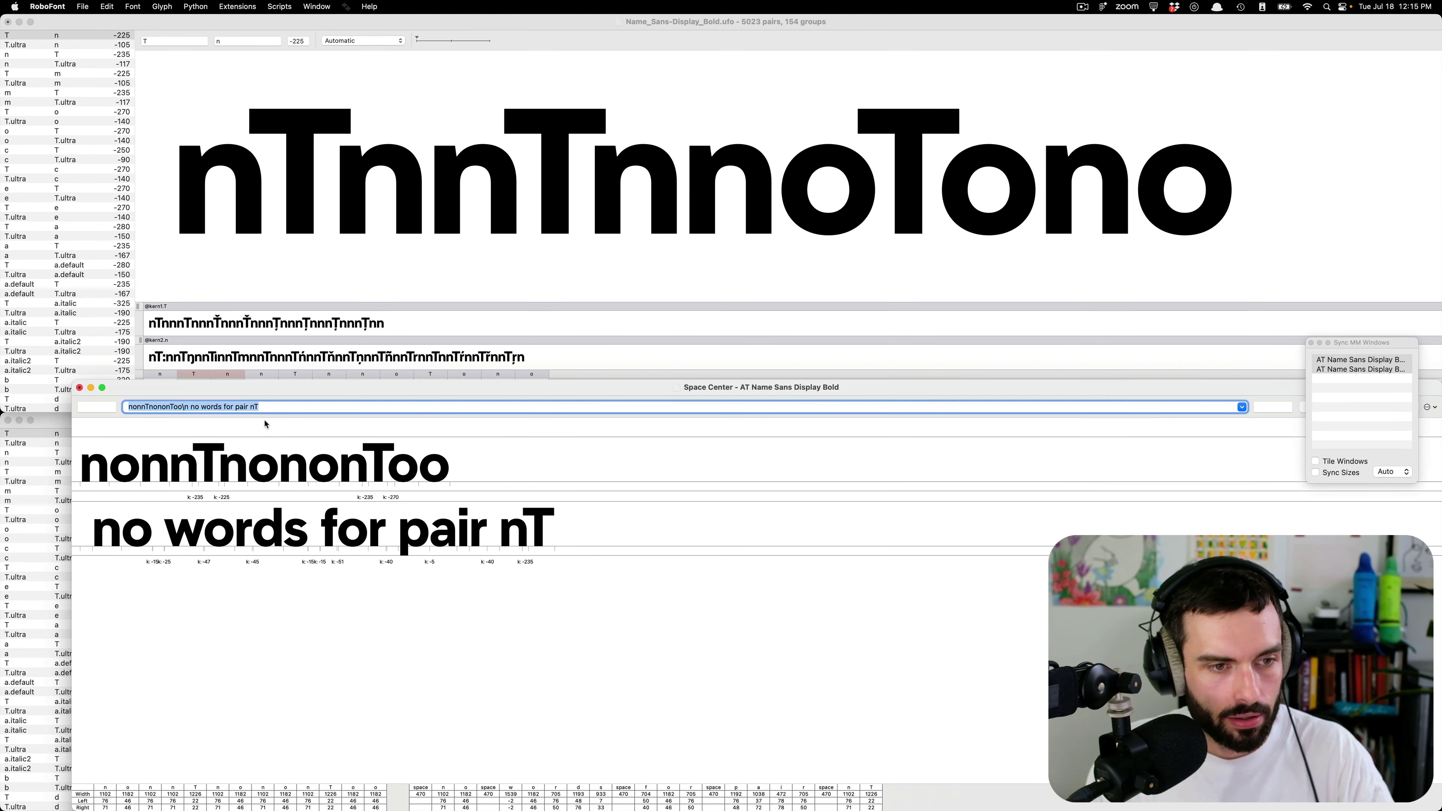
type("/Tcaron")
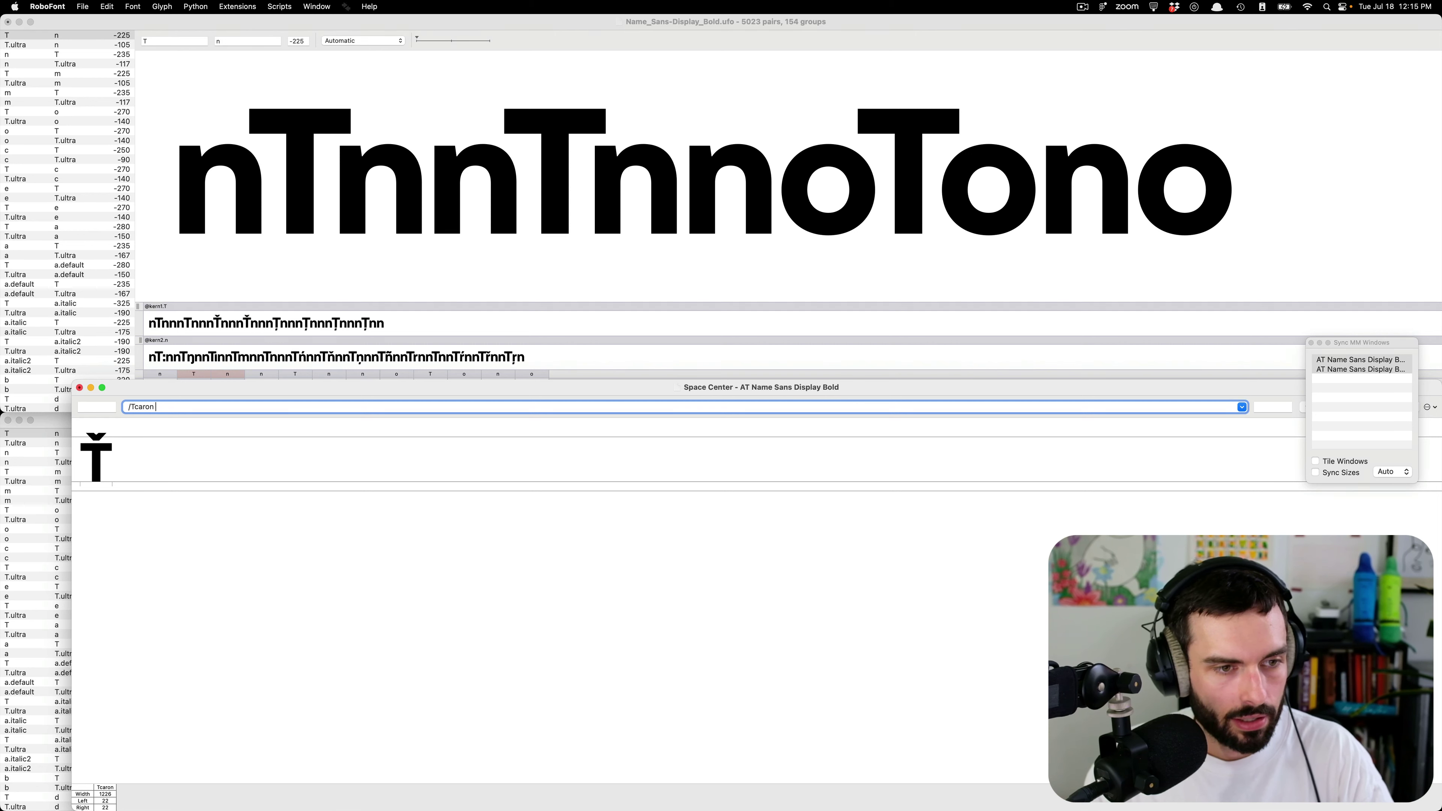
type(" n")
scroll(132, 513, "up", 5)
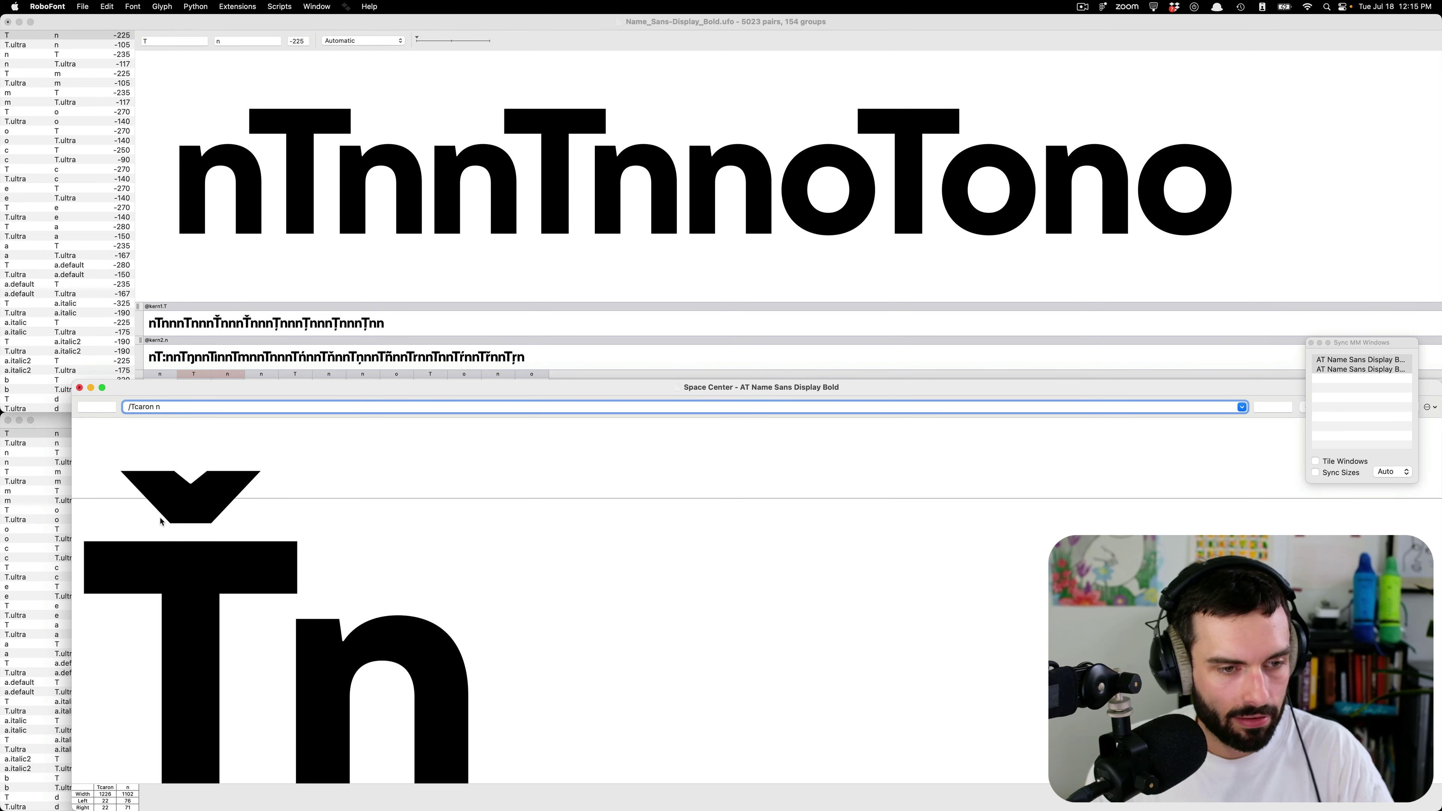
scroll(161, 522, "down", 5)
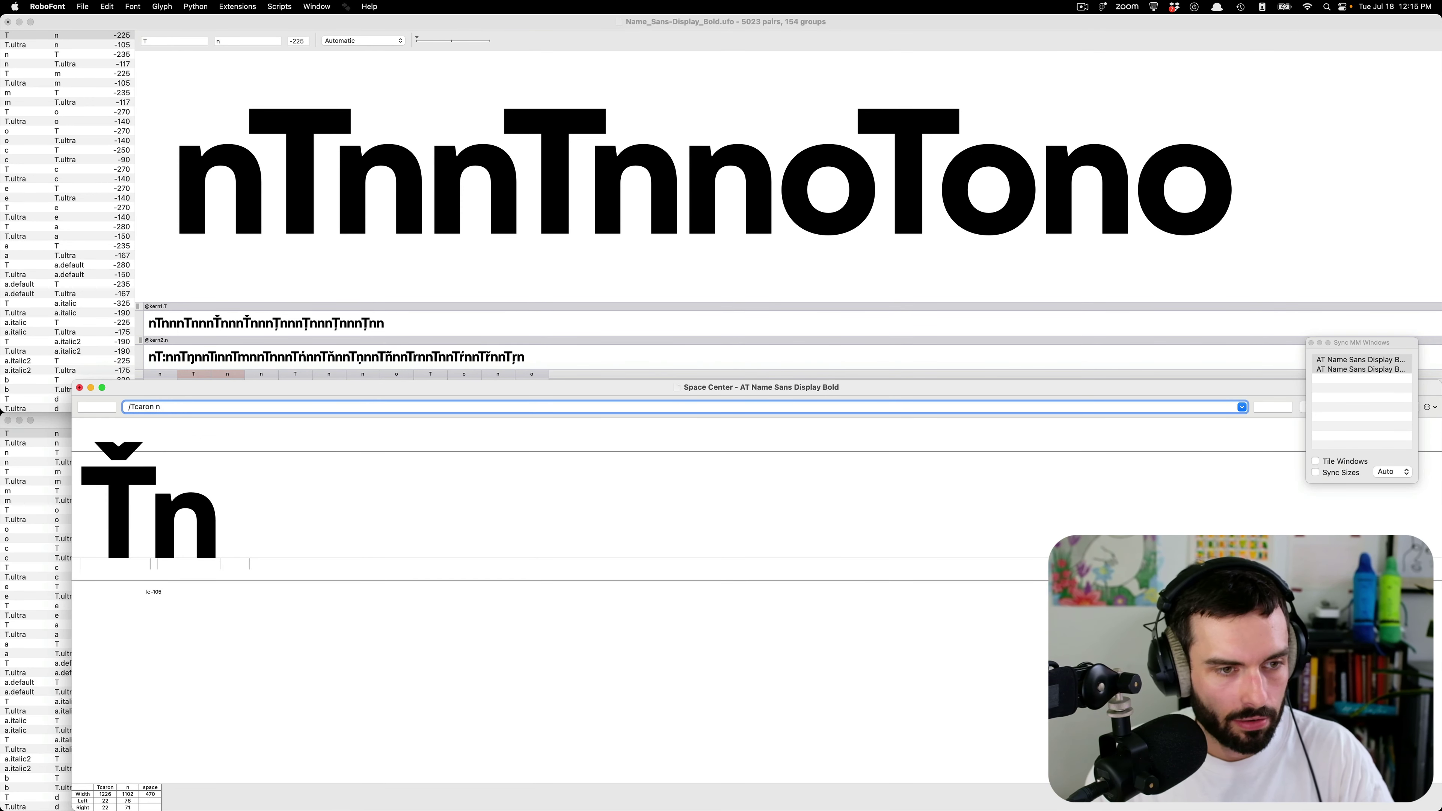
type("Tn")
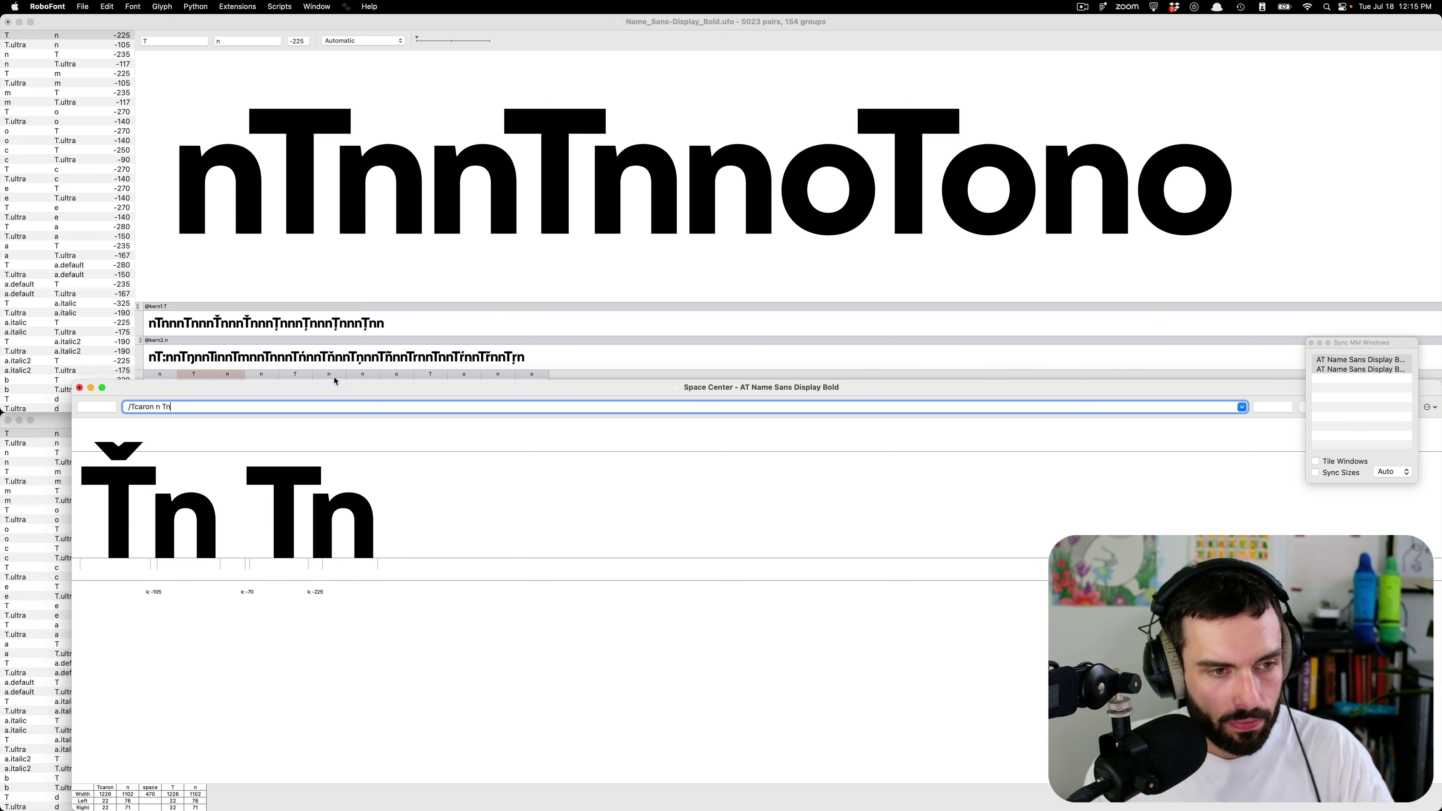
left_click_drag(334, 380, 326, 419)
left_click(366, 112)
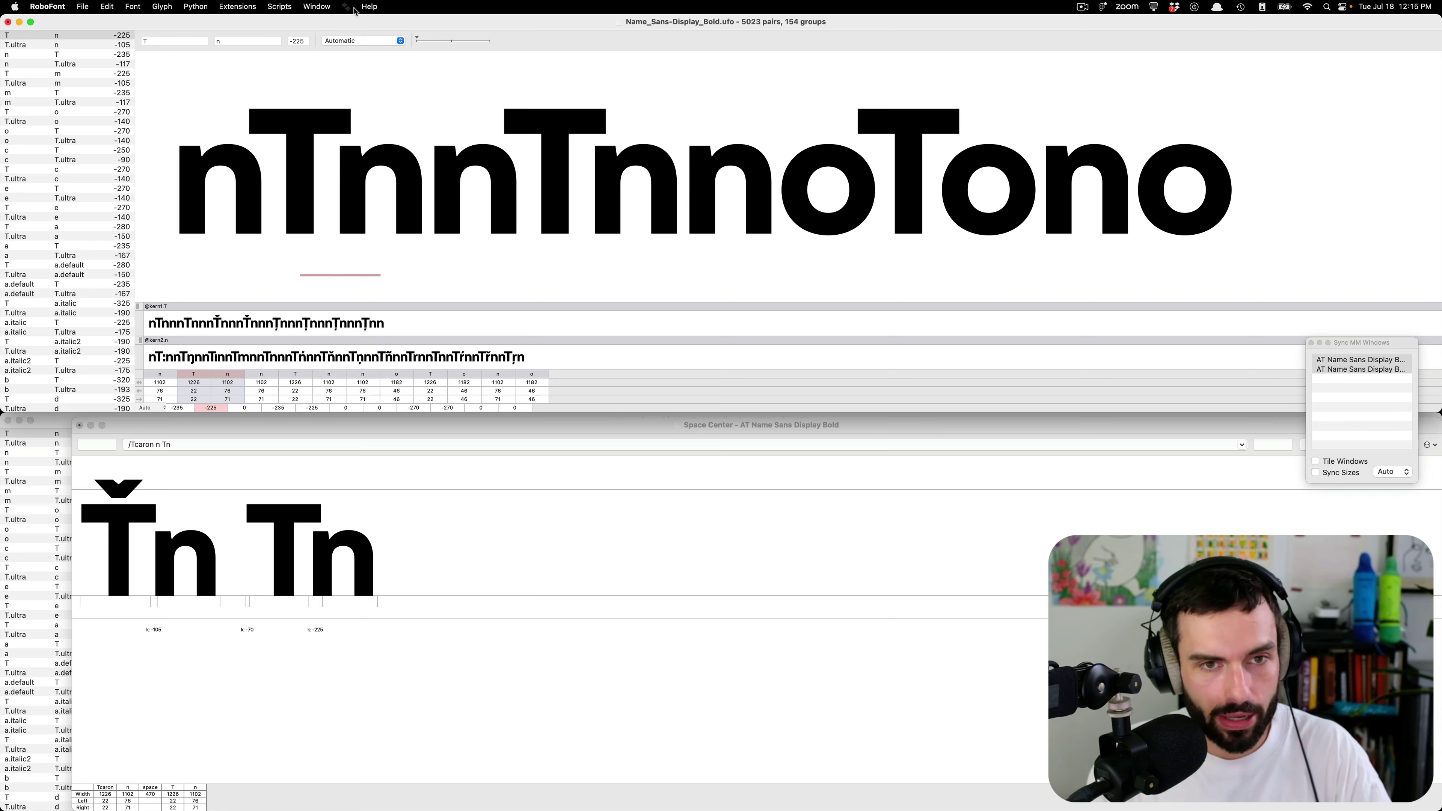
- Delete the Bold T–n kerning pair so it falls back to -105
key("super+slash")
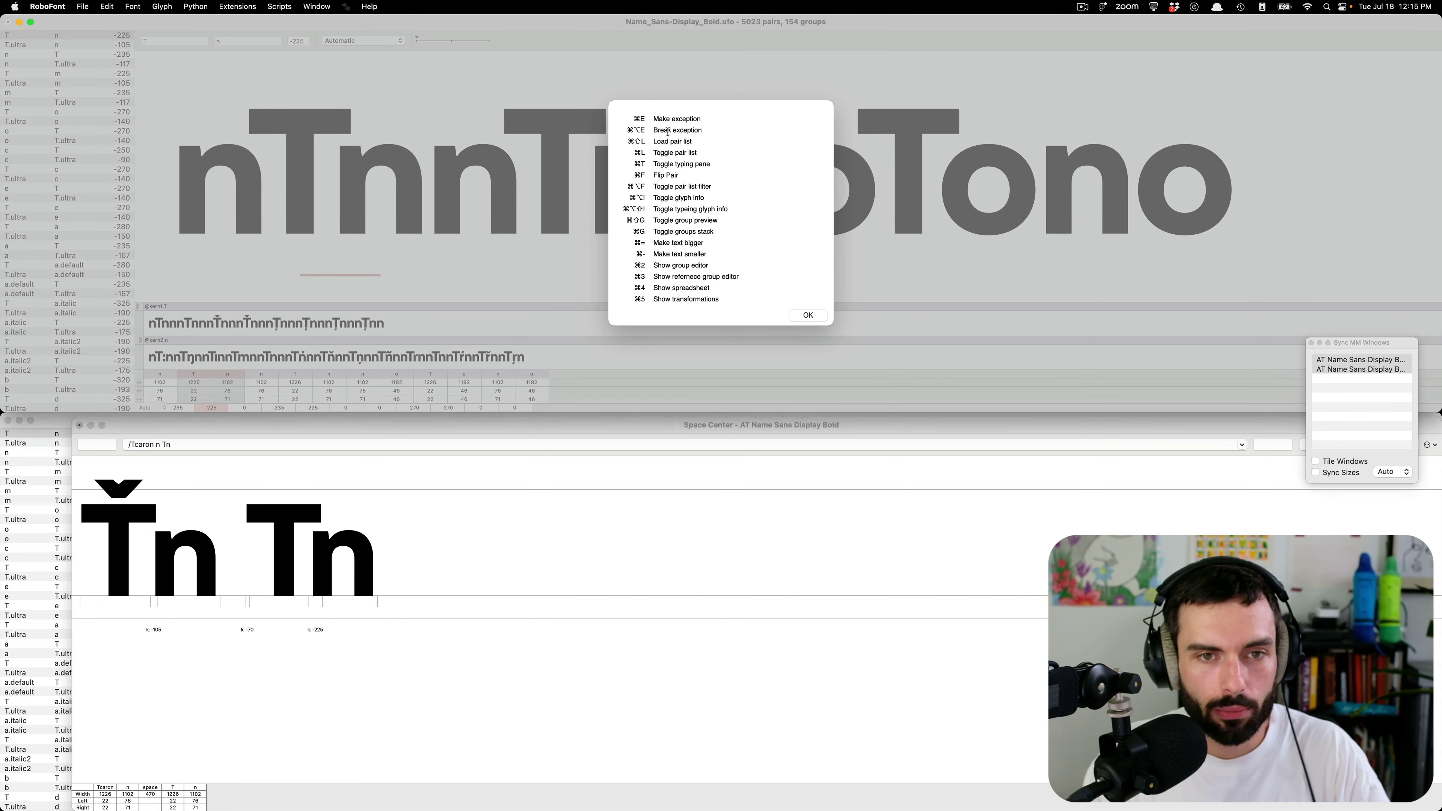
left_click(807, 315)
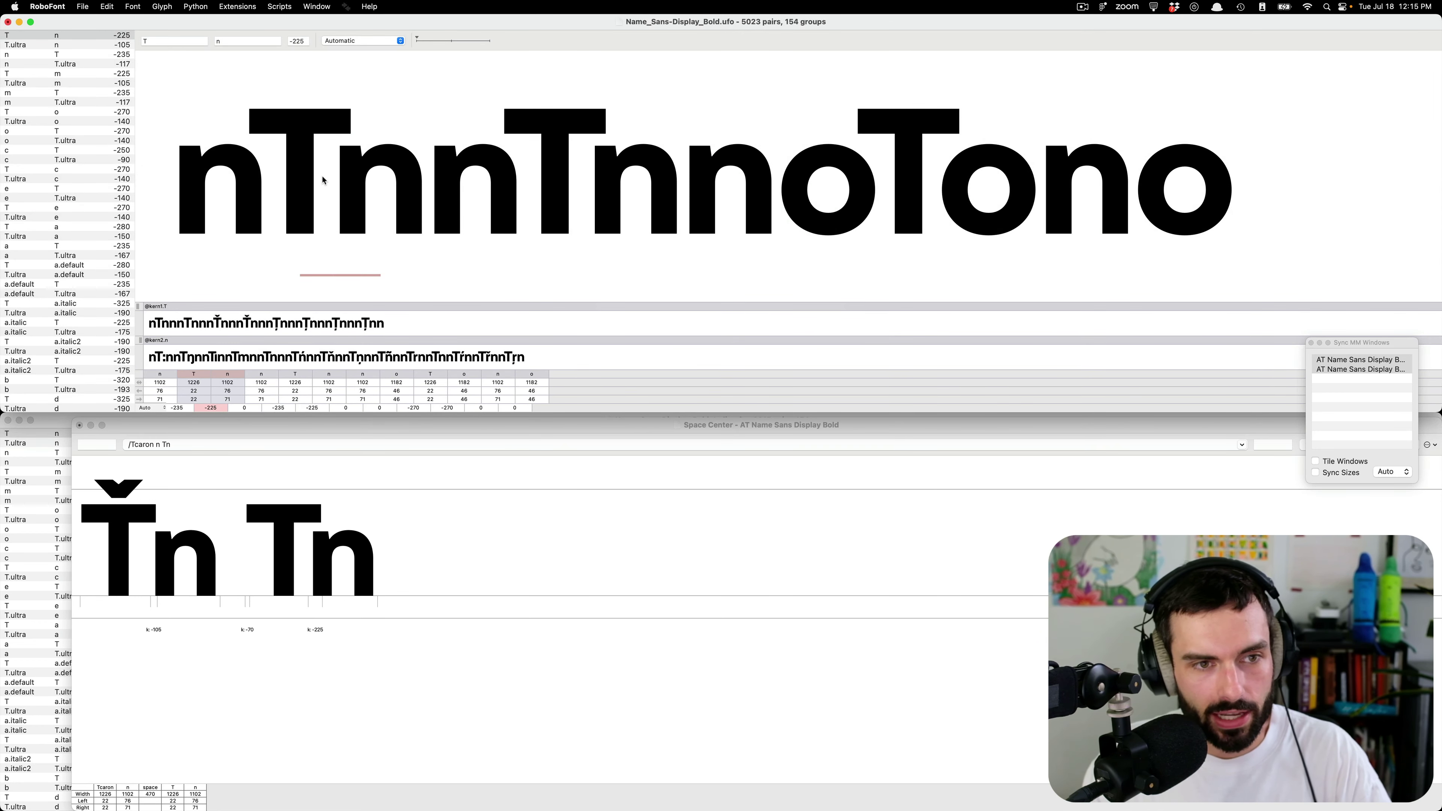
key("BackSpace")
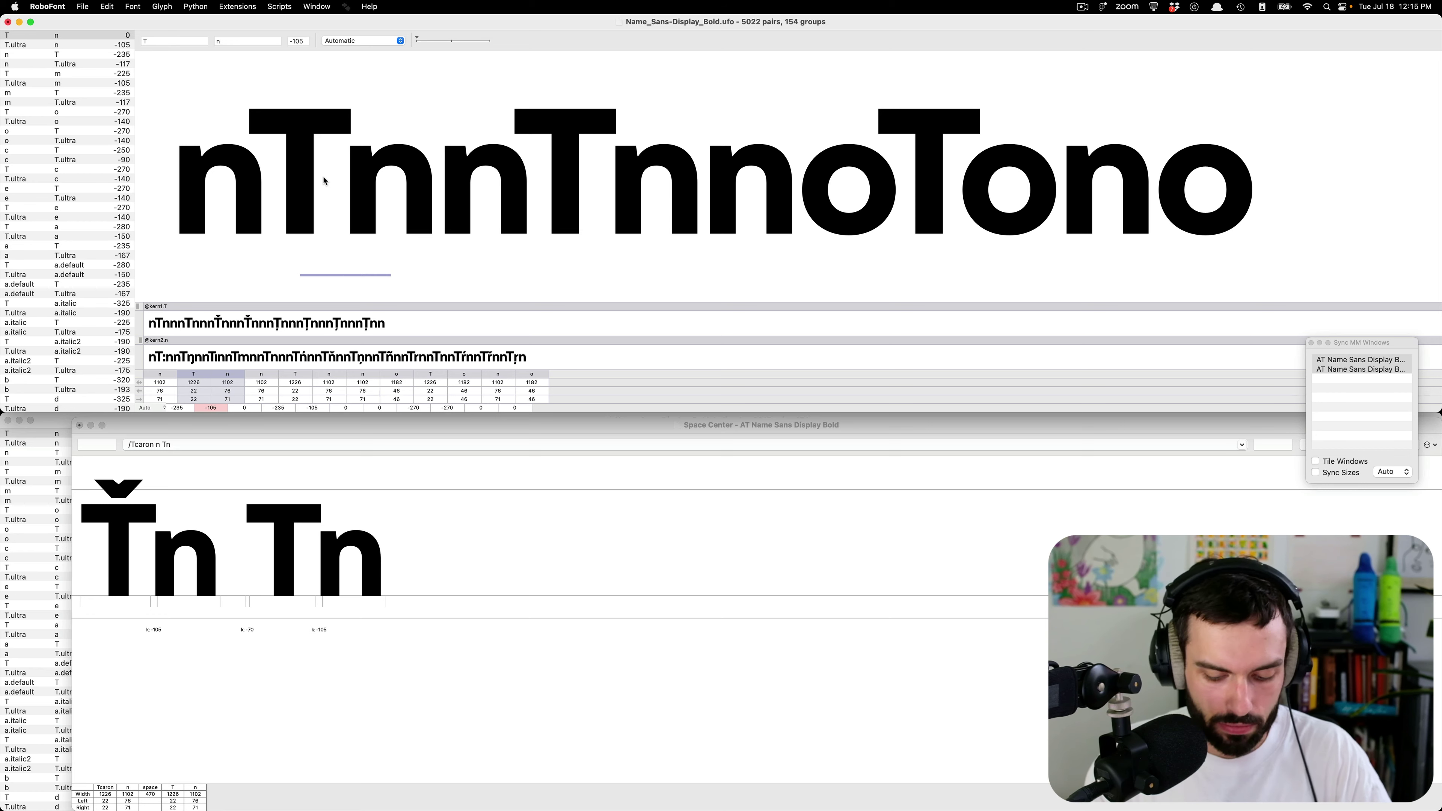
- Bring up the Make Exception dialog for T–n, showing three possible pair exceptions
key("question")
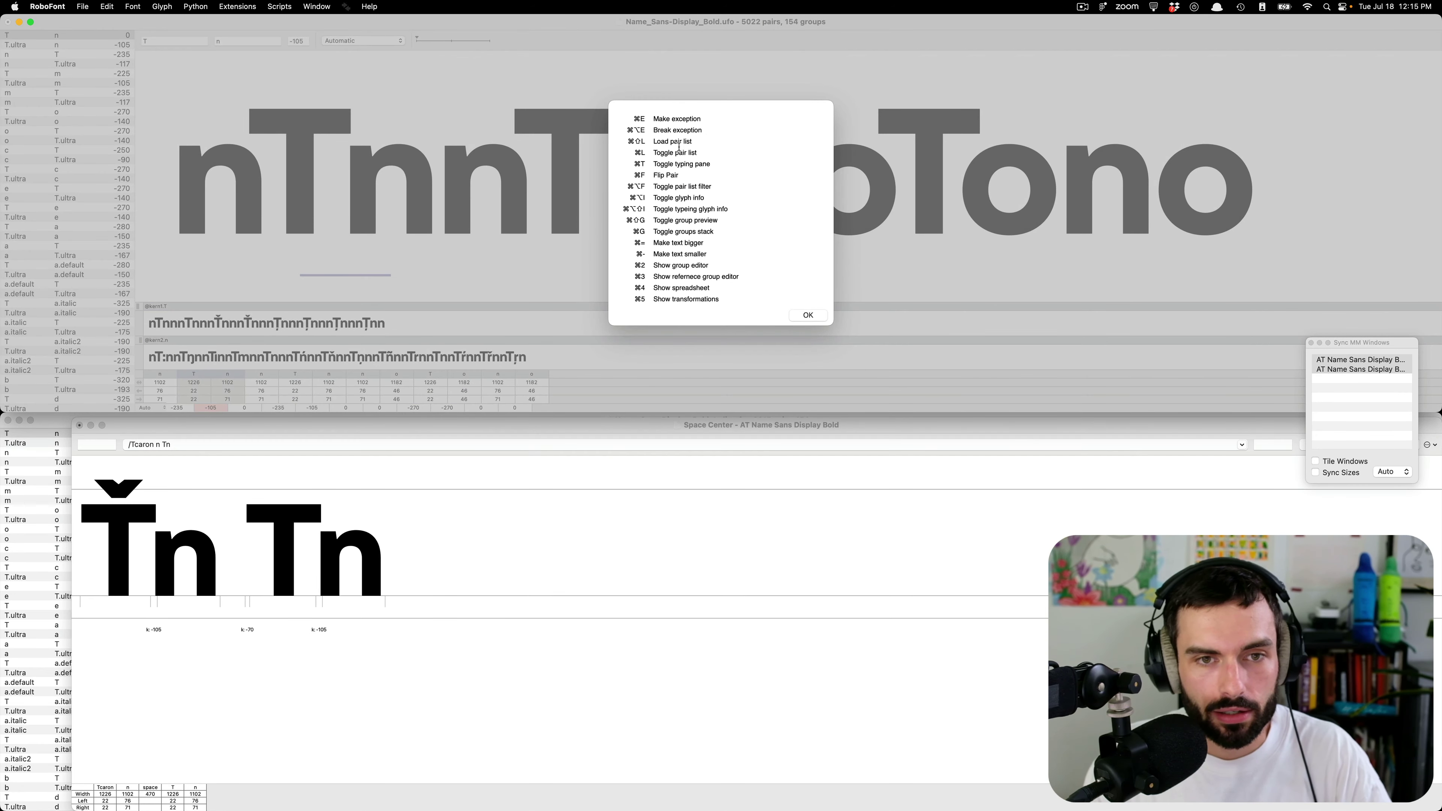
left_click(801, 317)
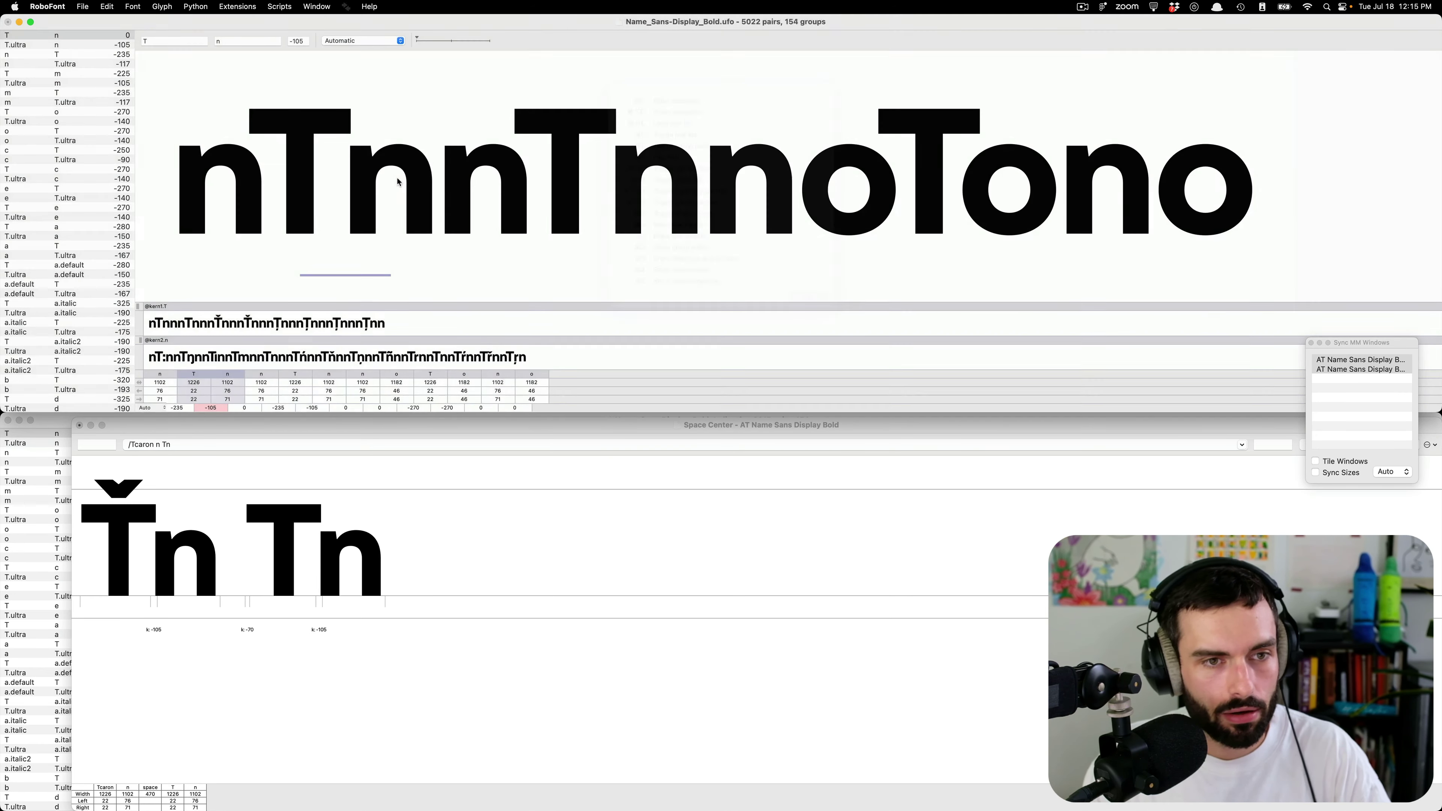
key("super+e")
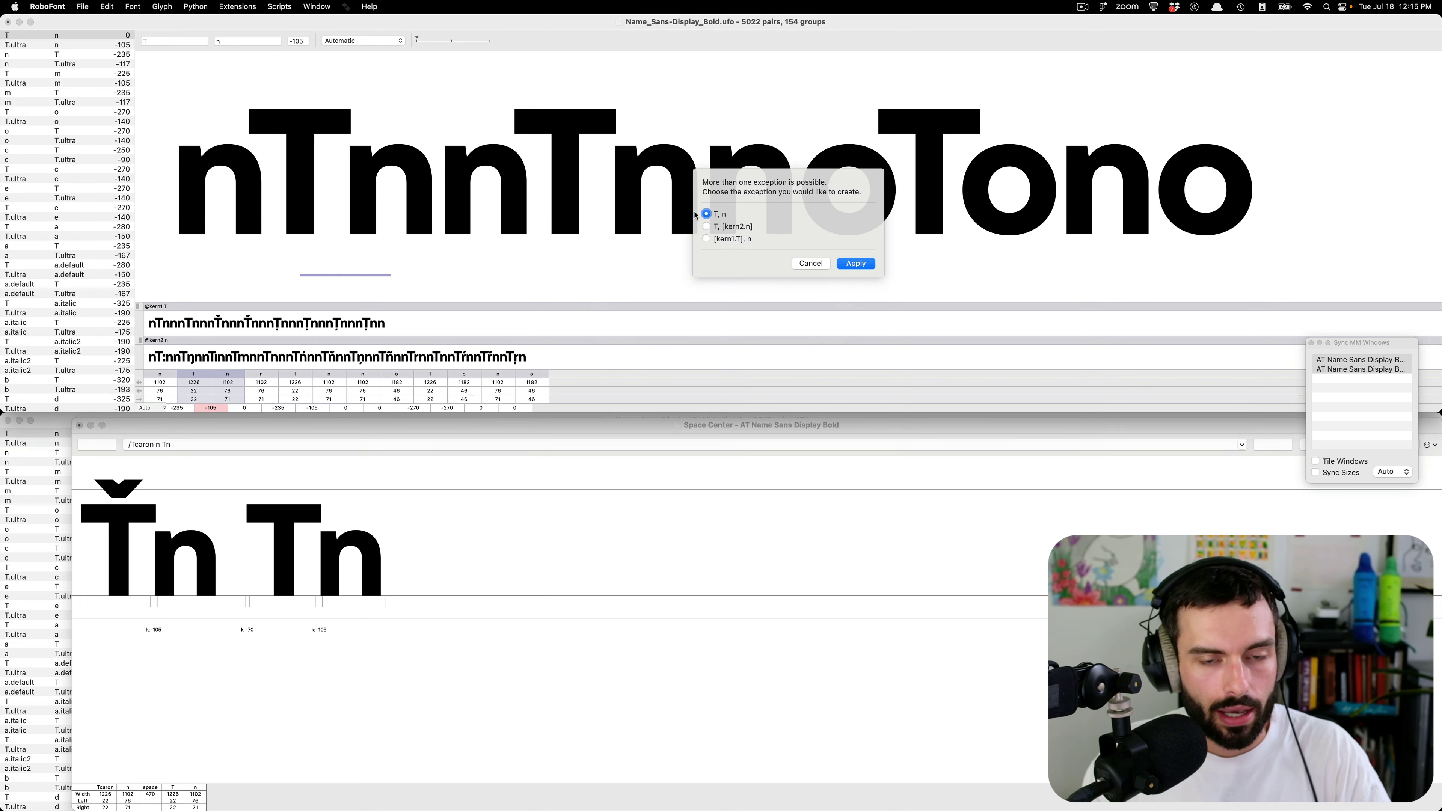
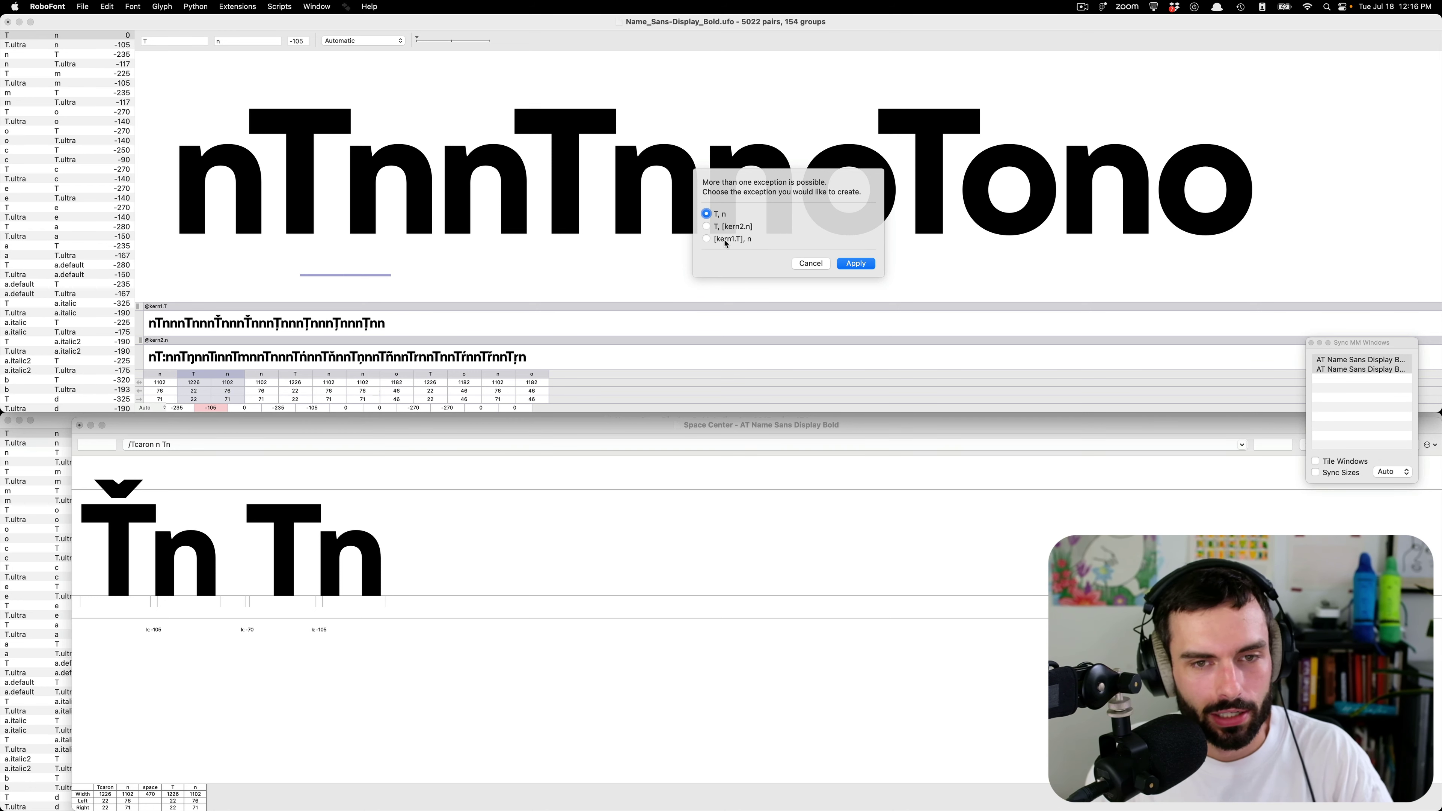
- Add a T–n kerning exception in the Bold master, redoing it after deleting the first attempt
left_click(748, 240)
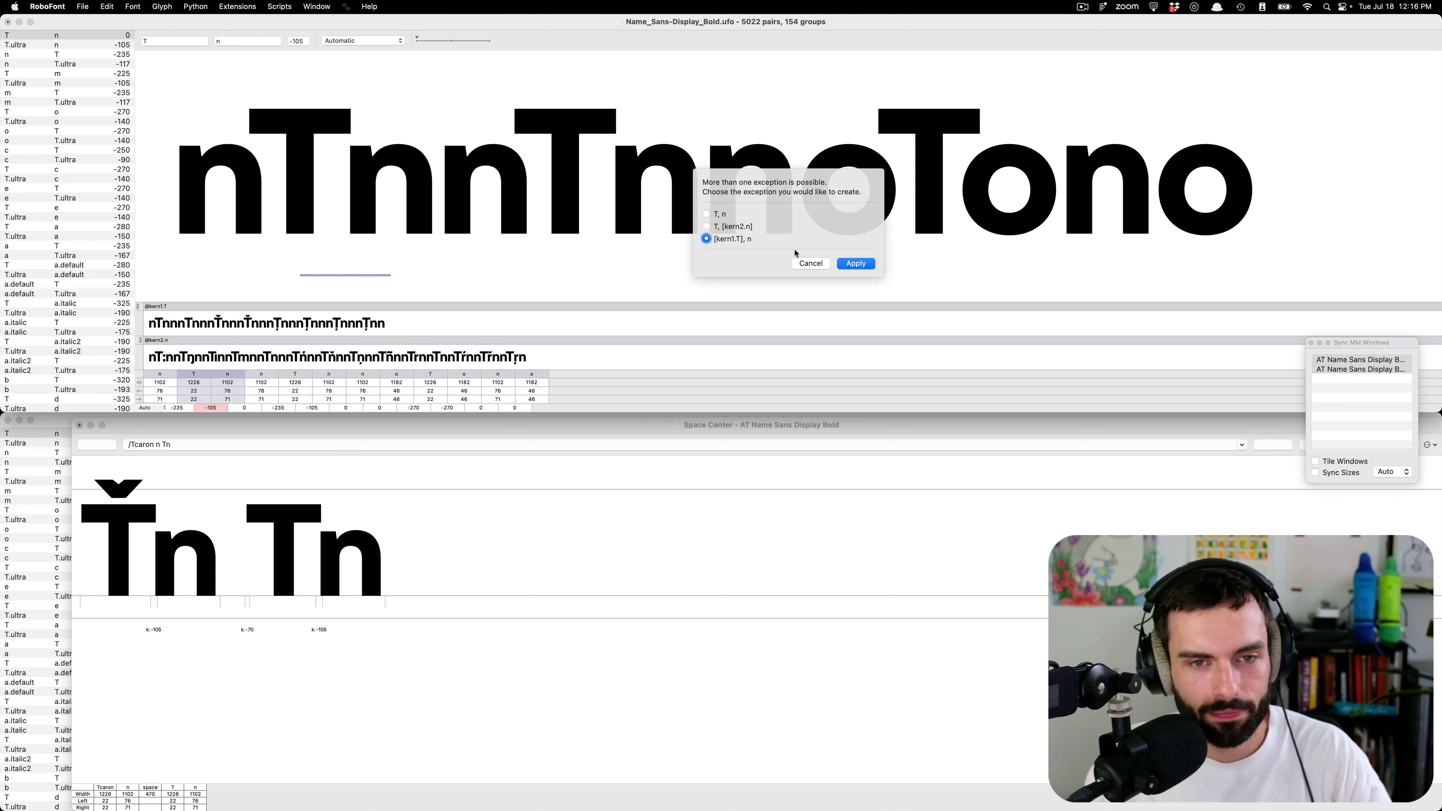
left_click(854, 264)
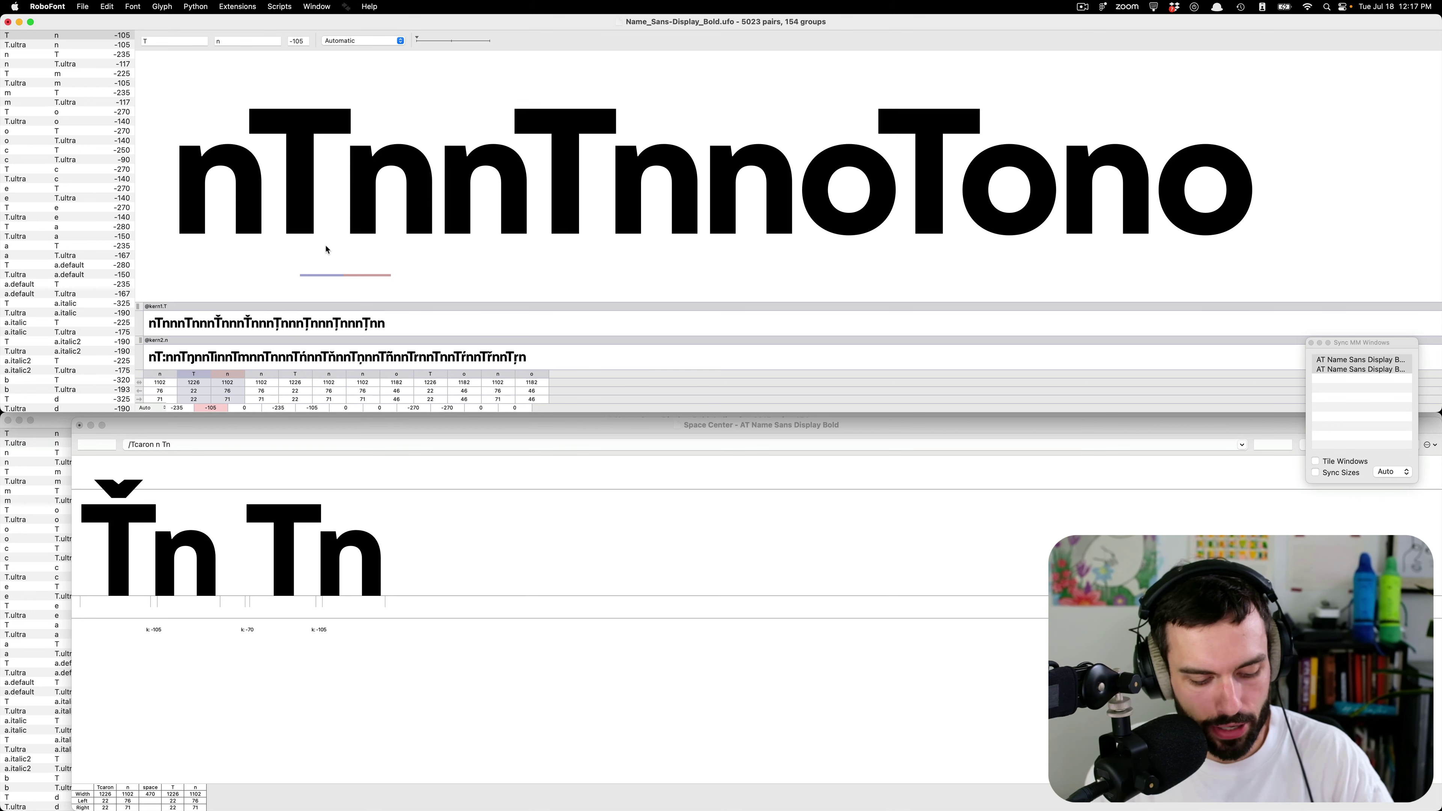
key("BackSpace")
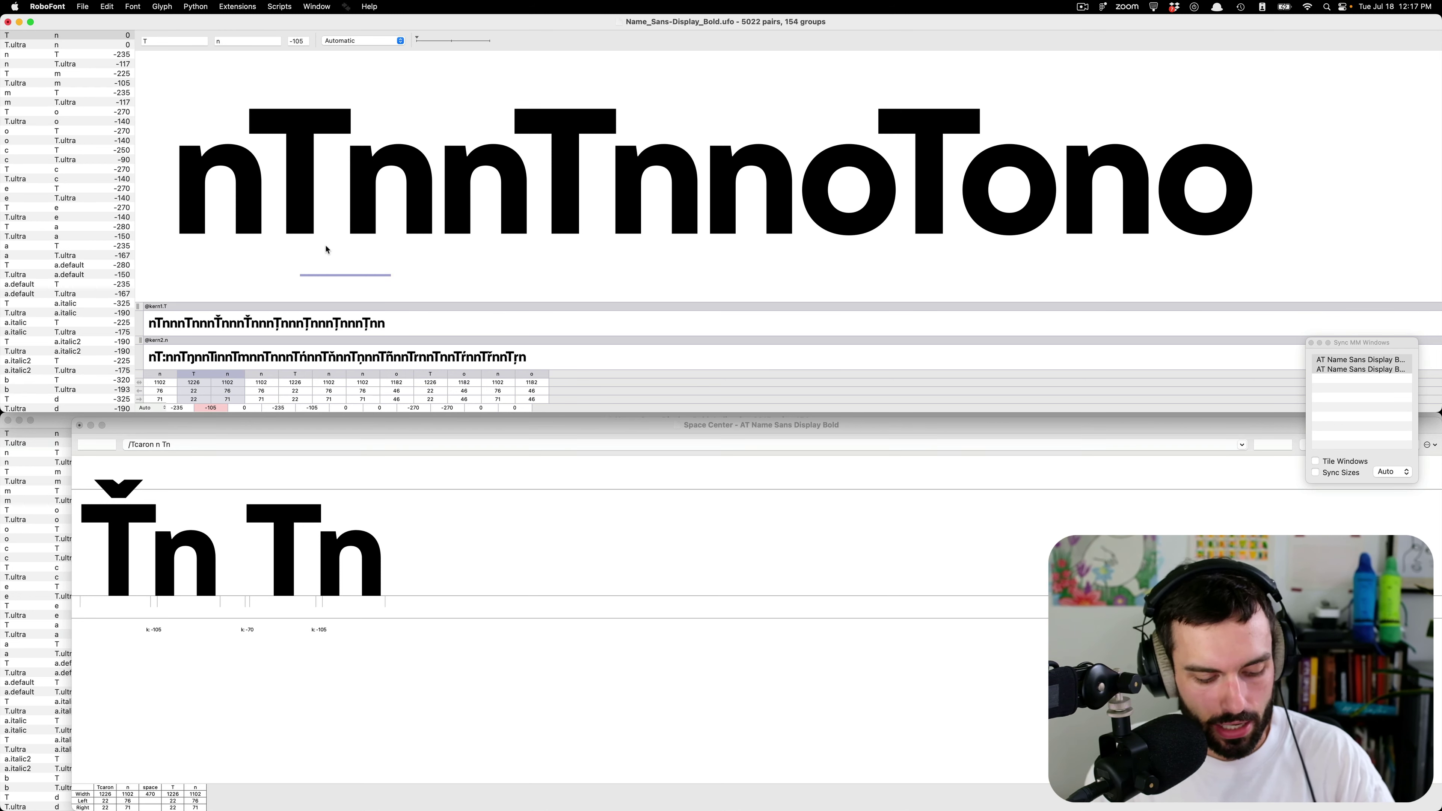
key("super+e")
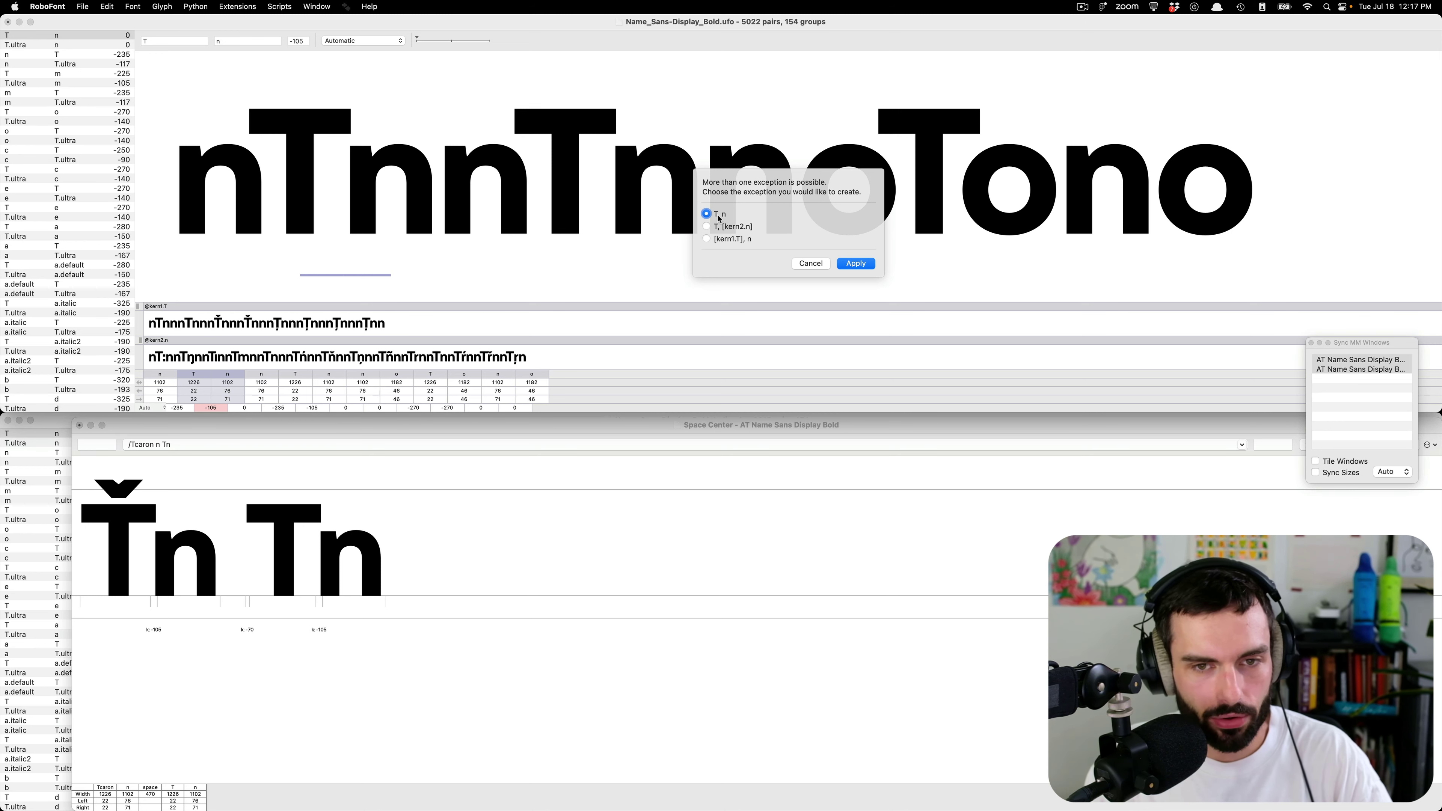
left_click(855, 264)
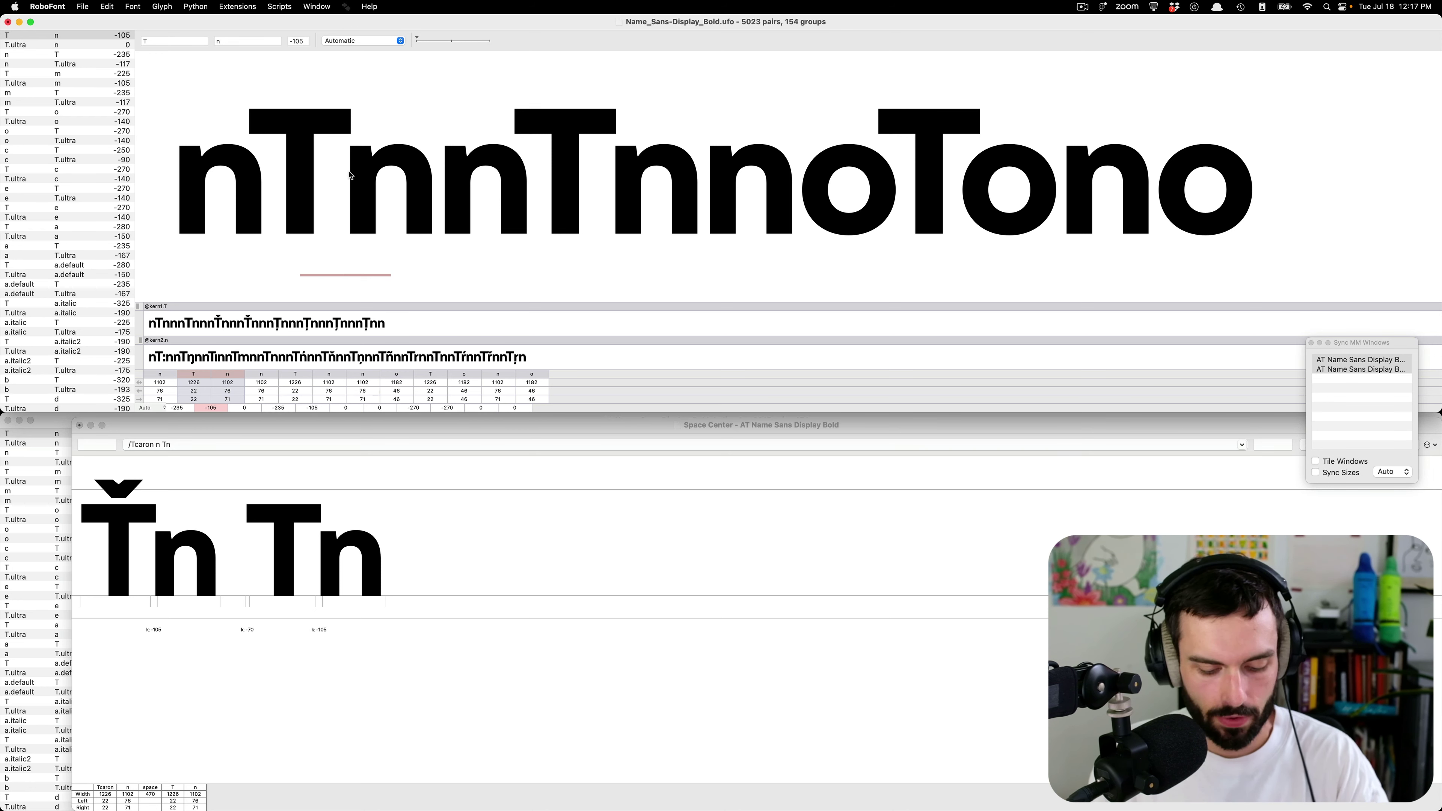
- Set the T–n exception to -225 and type 'NoTnOT' into the proof text
key("Left")
key("Left")
key("Left")
key("Left")
key("Left")
key("Left")
key("Left")
key("Left")
key("Left")
key("Left")
key("Left")
key("Left")
key("Left")
key("Left")
key("Right")
key("Right")
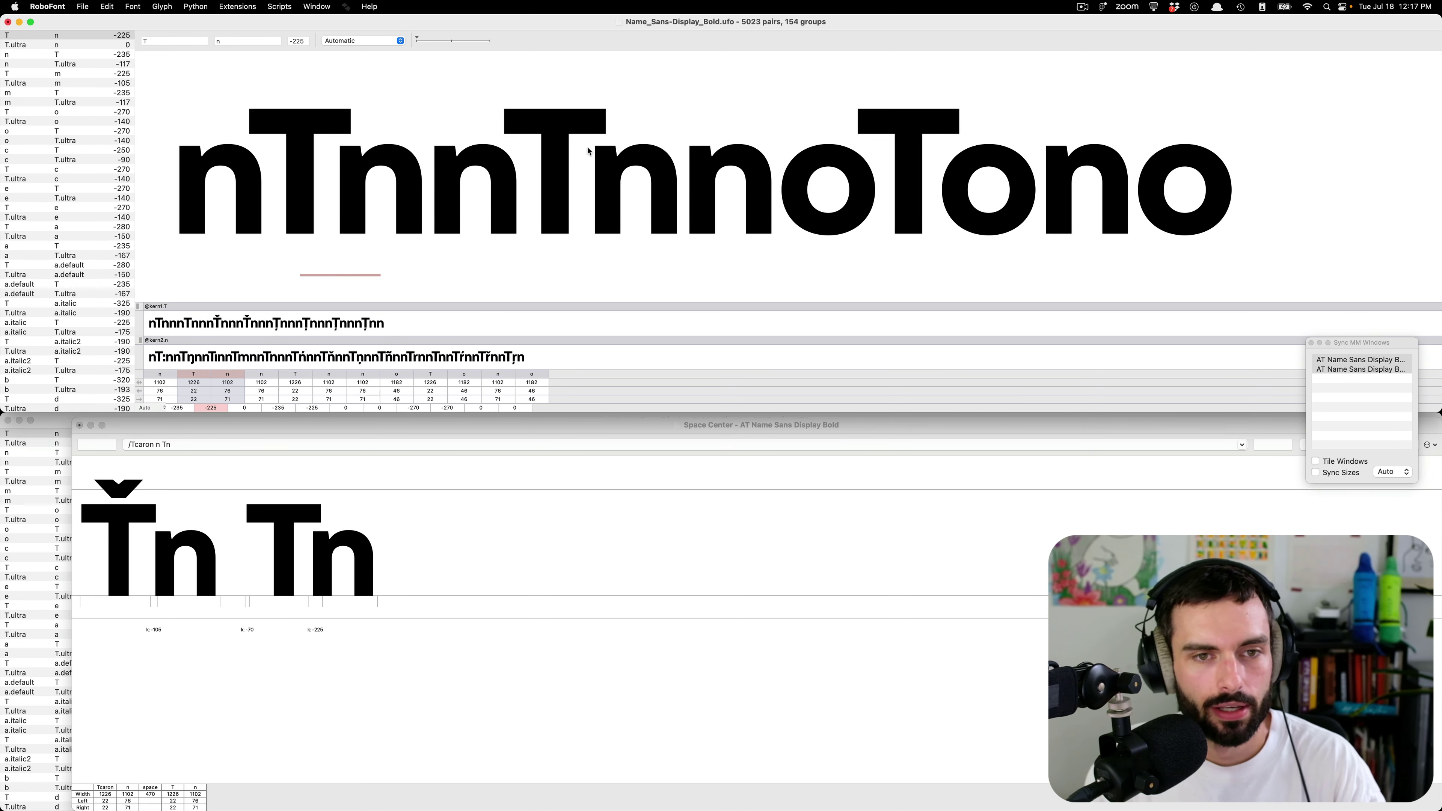
left_click(443, 449)
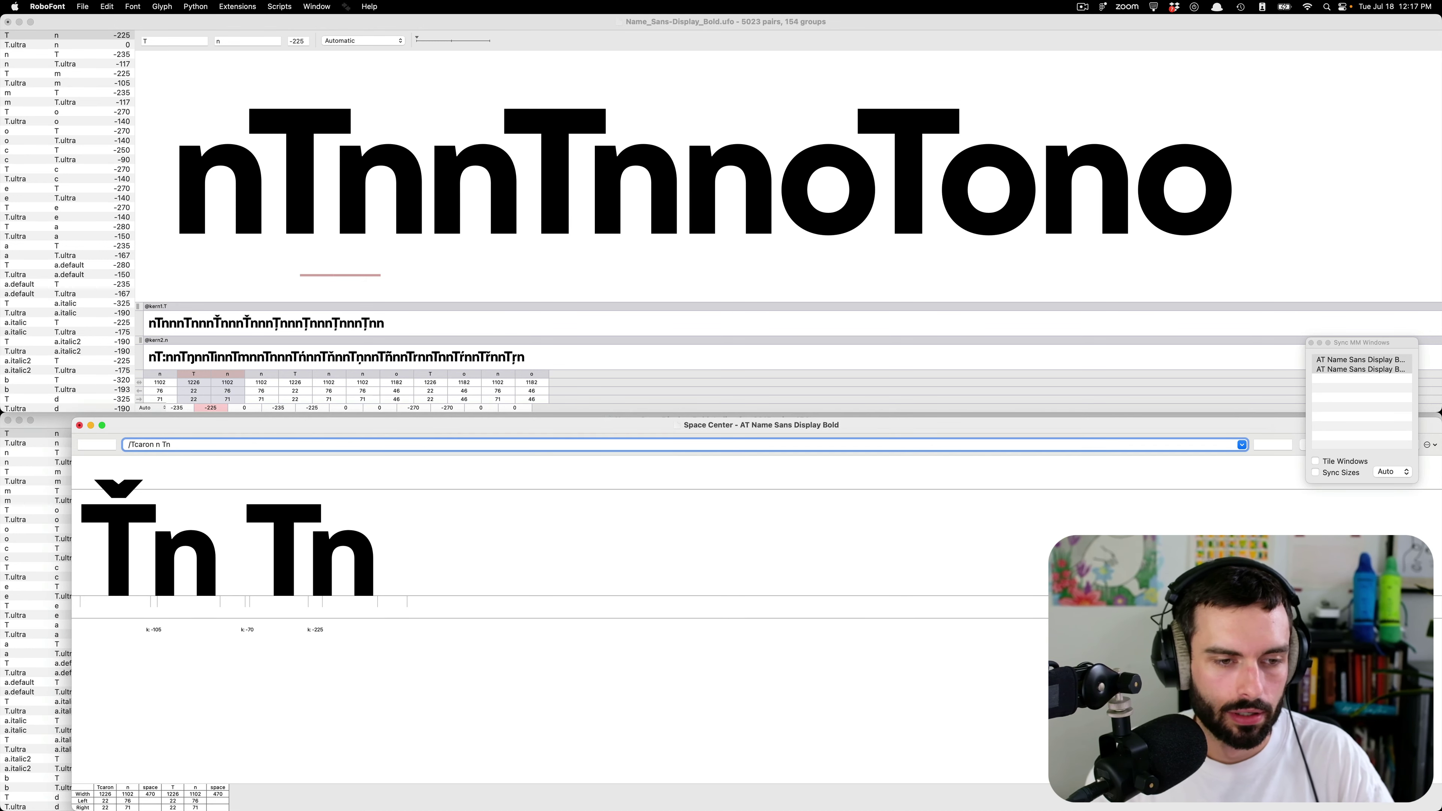
type("No")
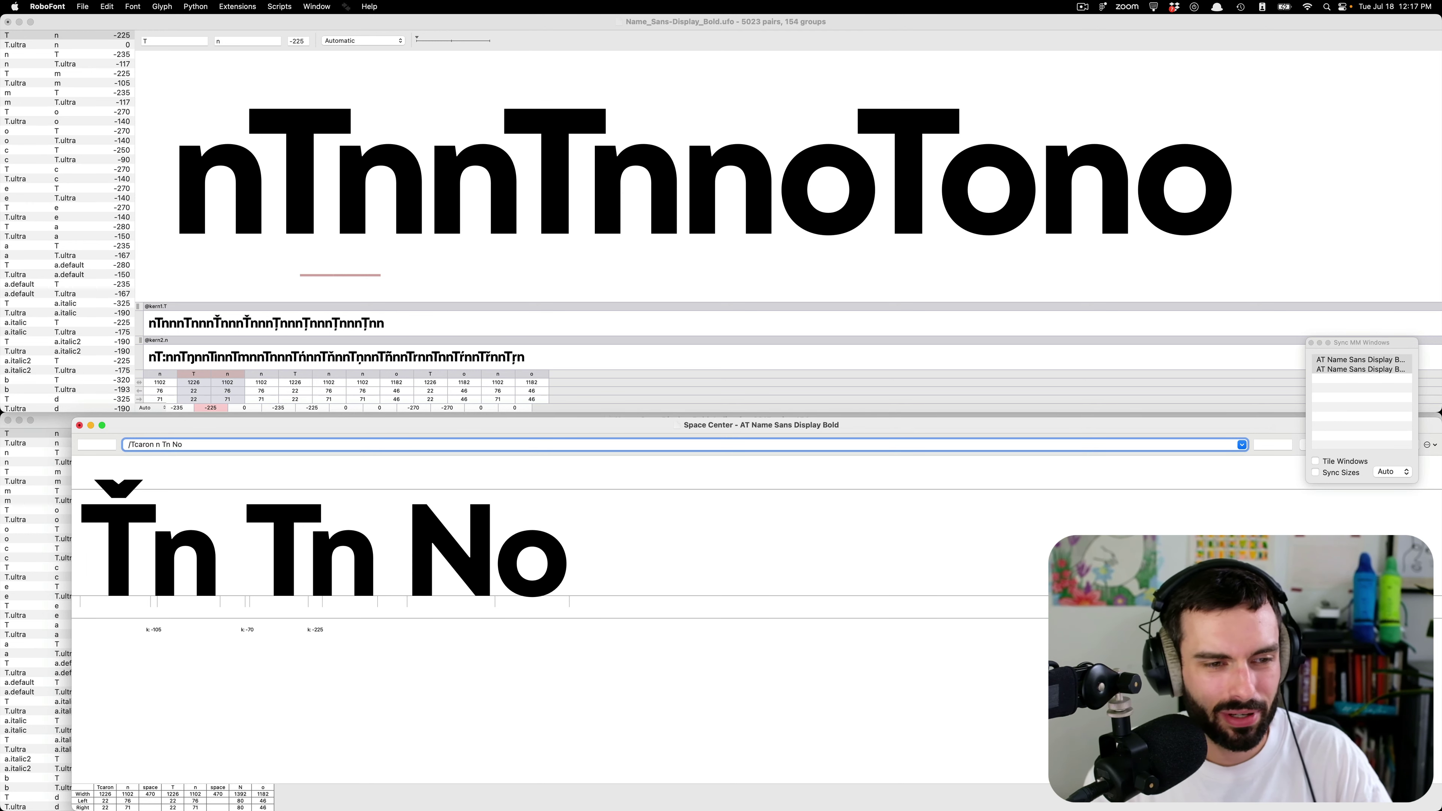
type("TnOT")
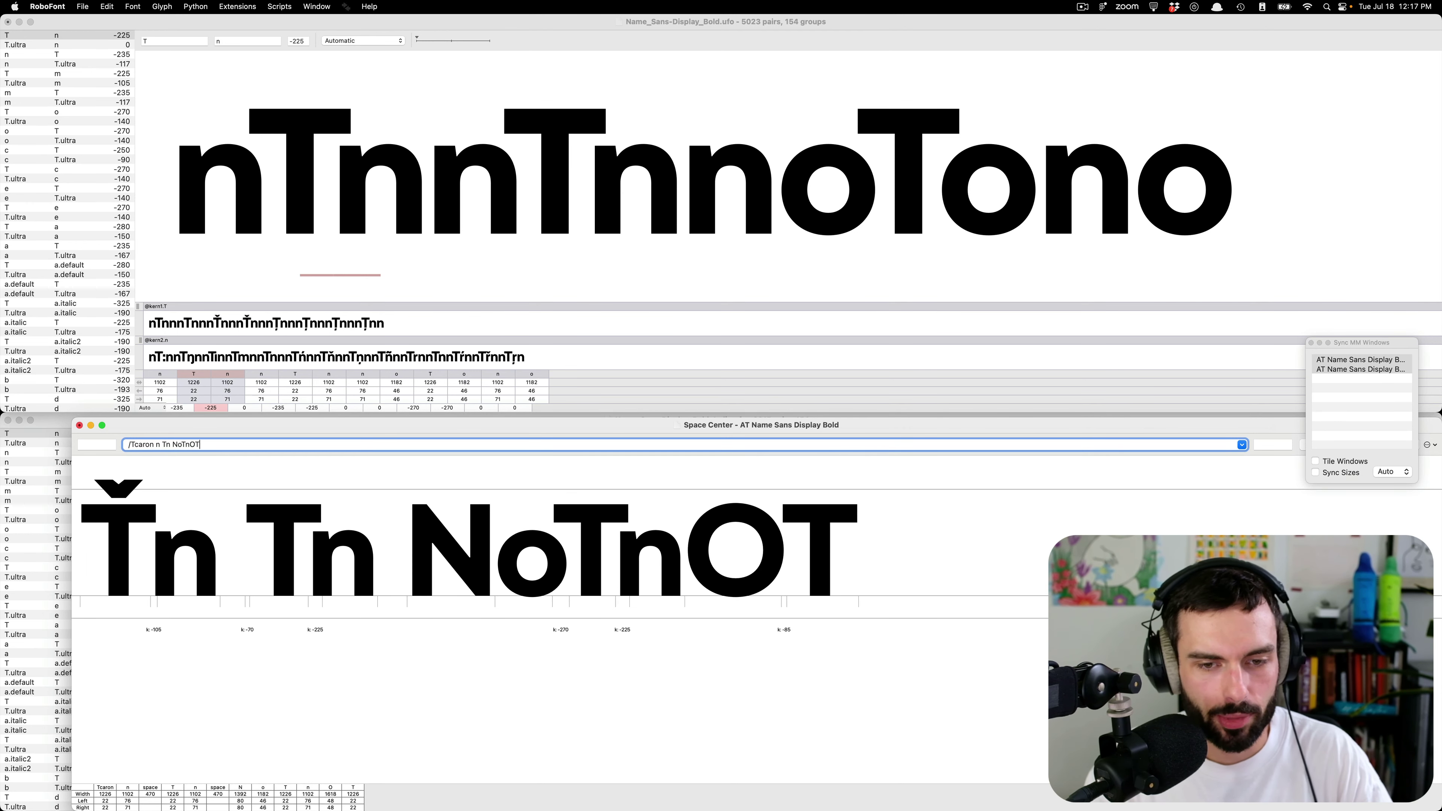
- Fix the proof text to end with lowercase 't', making it 'Ťn Tn NoTnOt', and select the string
key("BackSpace")
type("t")
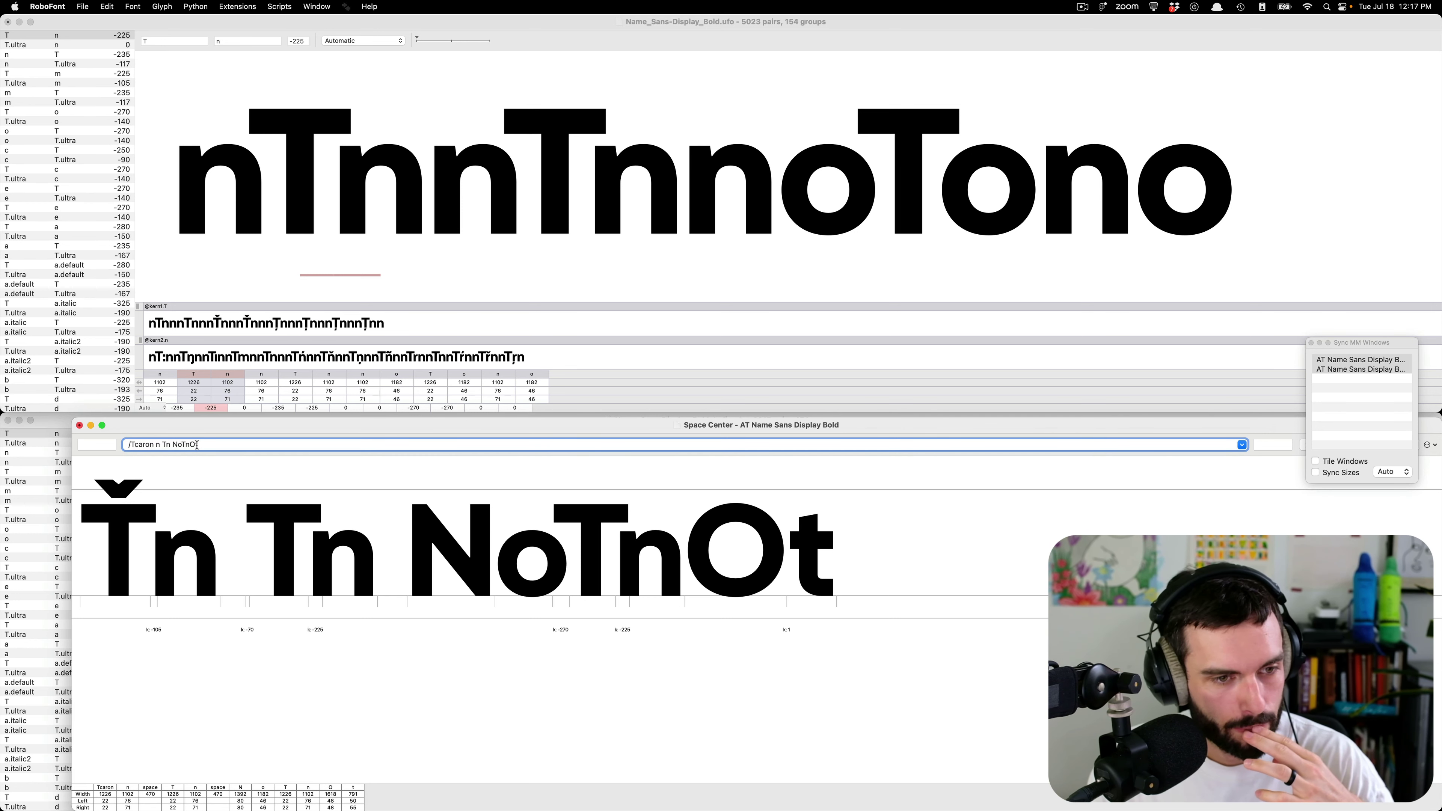
left_click_drag(197, 445, 121, 440)
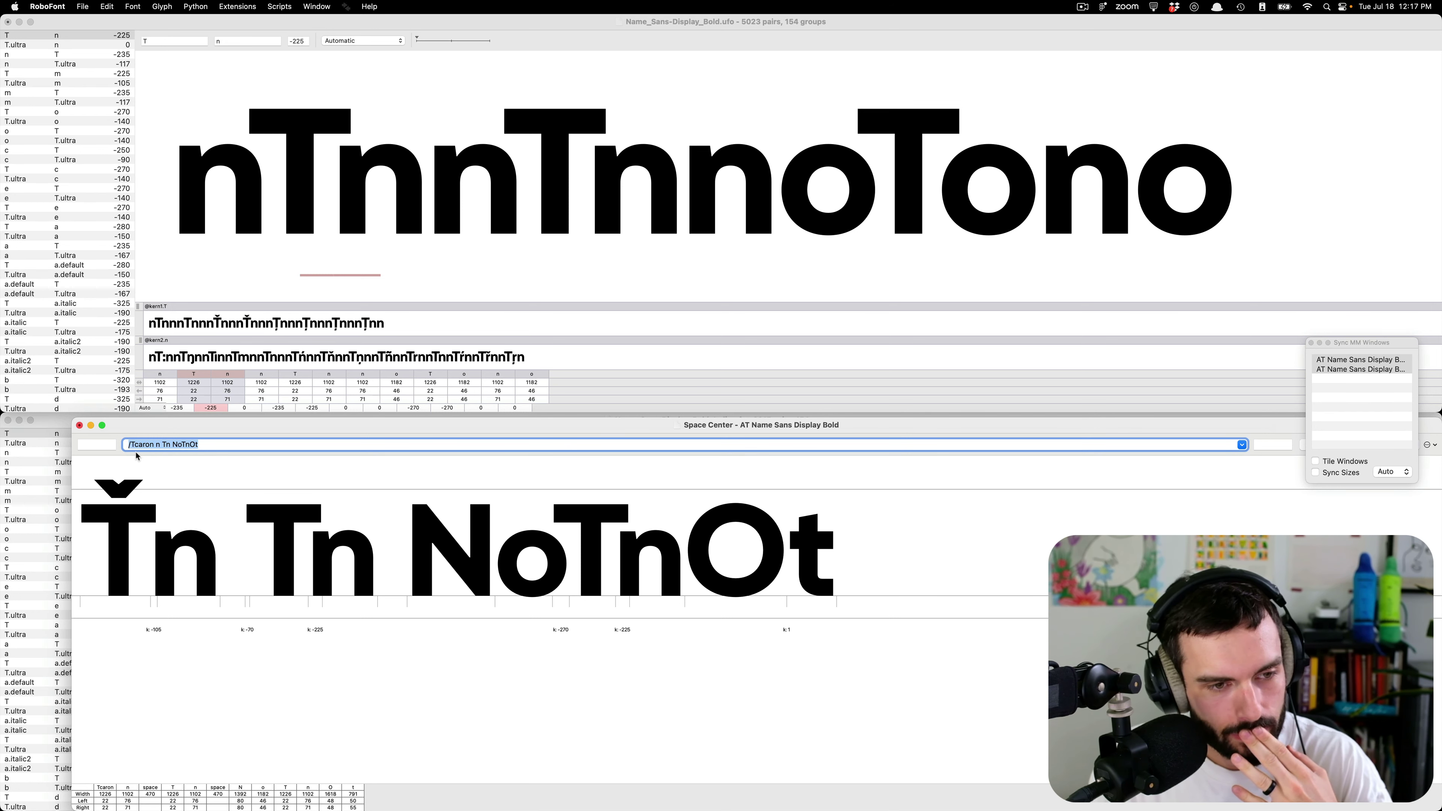
- Close the proof window and review the T and T.ultra pairs with n and m
left_click(79, 427)
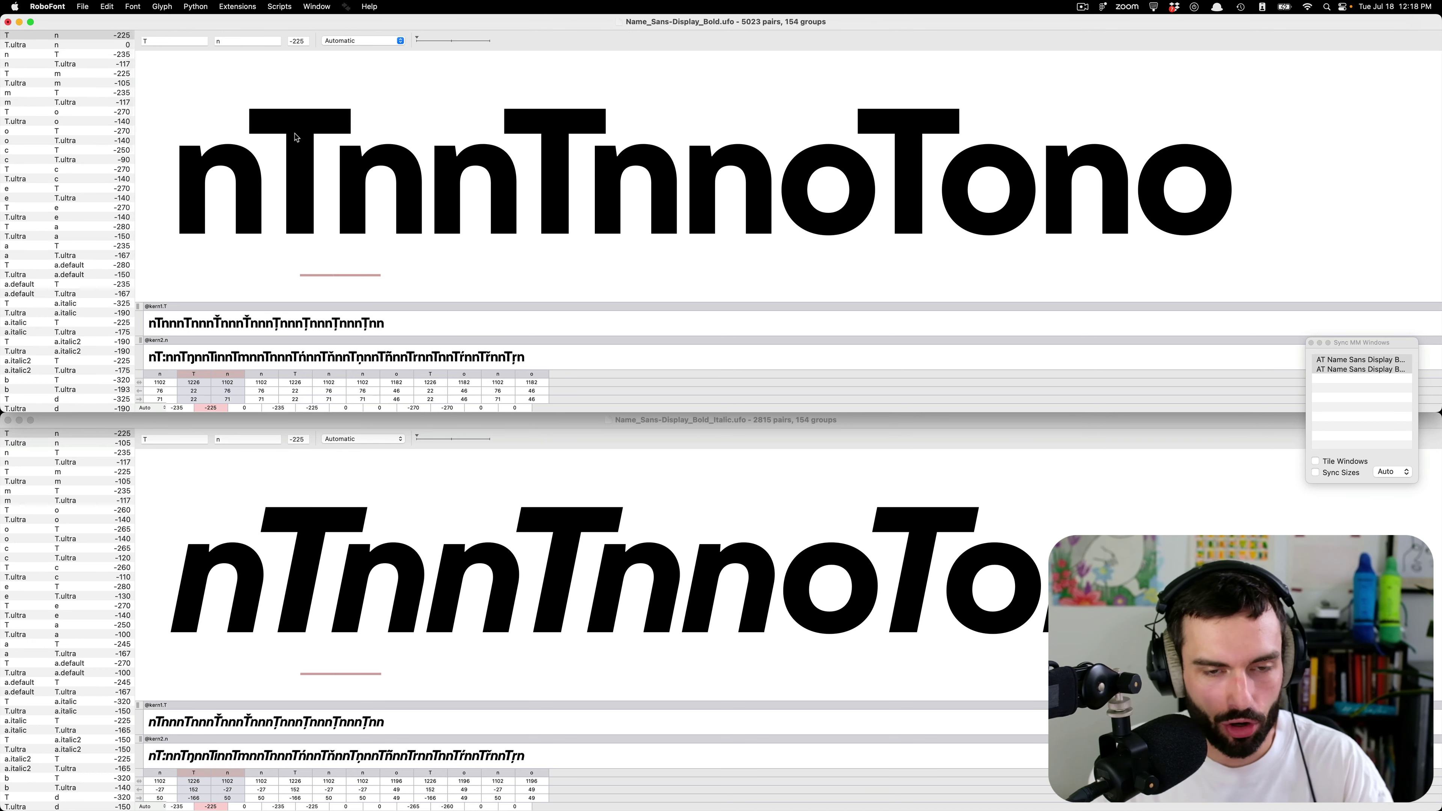
key("Down")
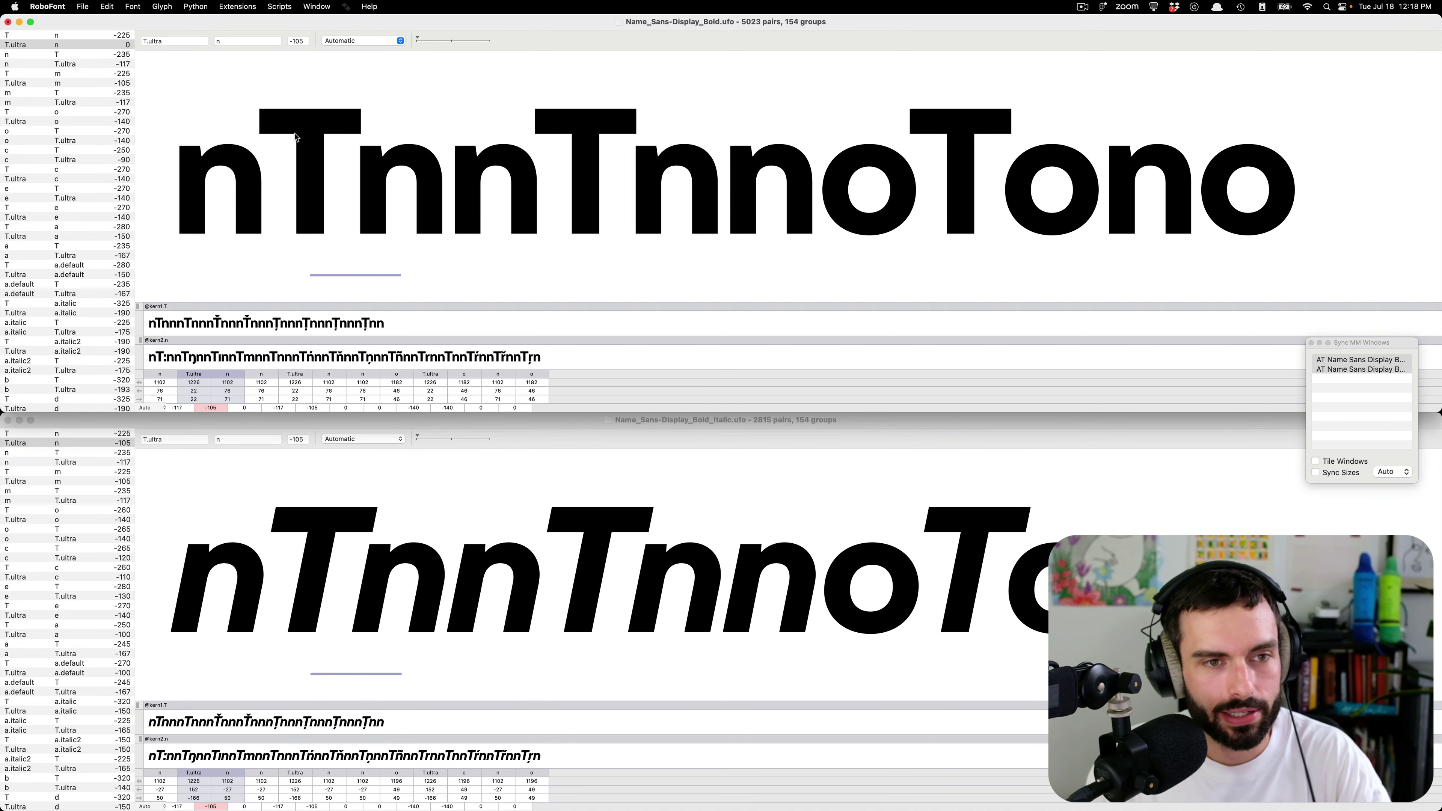
key("Down")
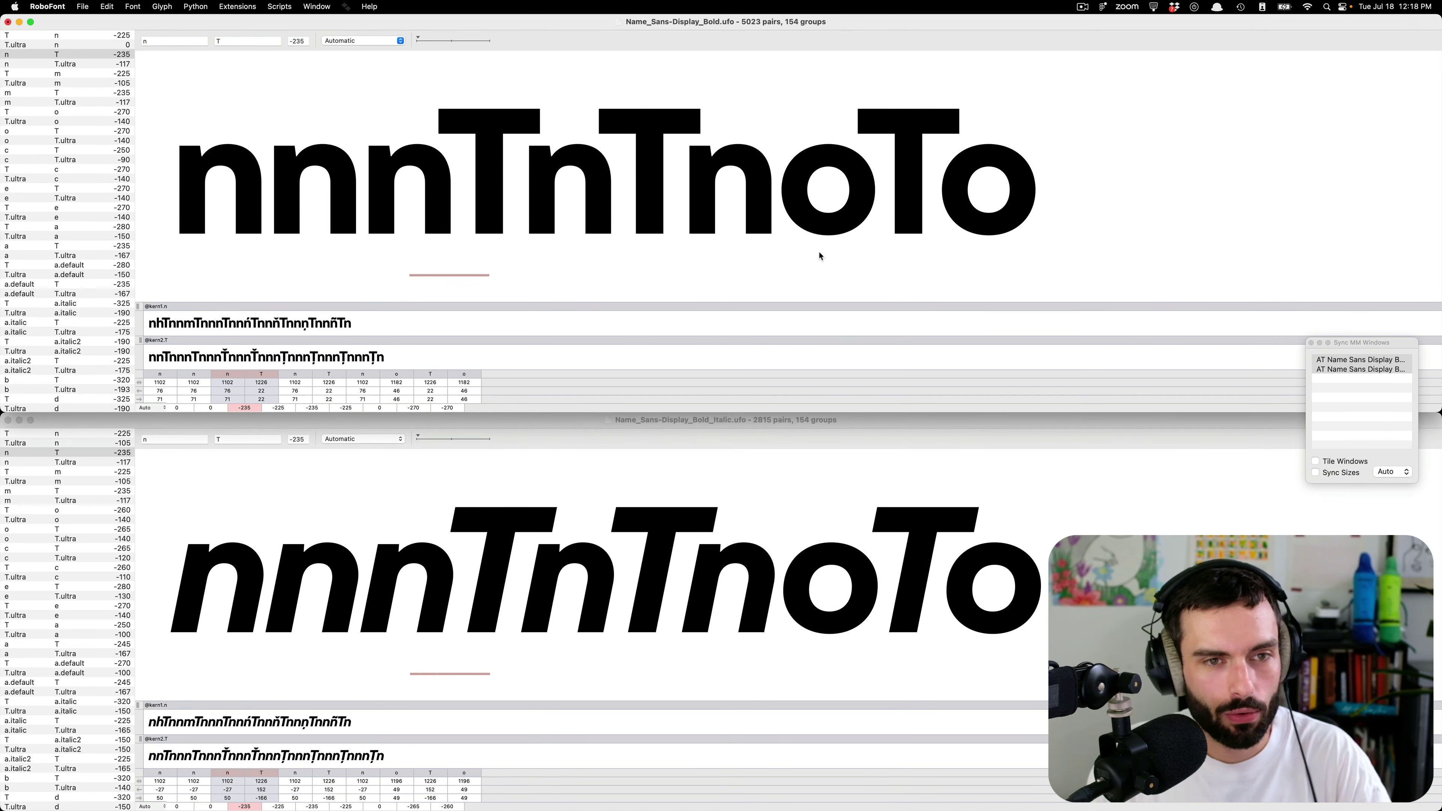
key("Down")
key("Down")
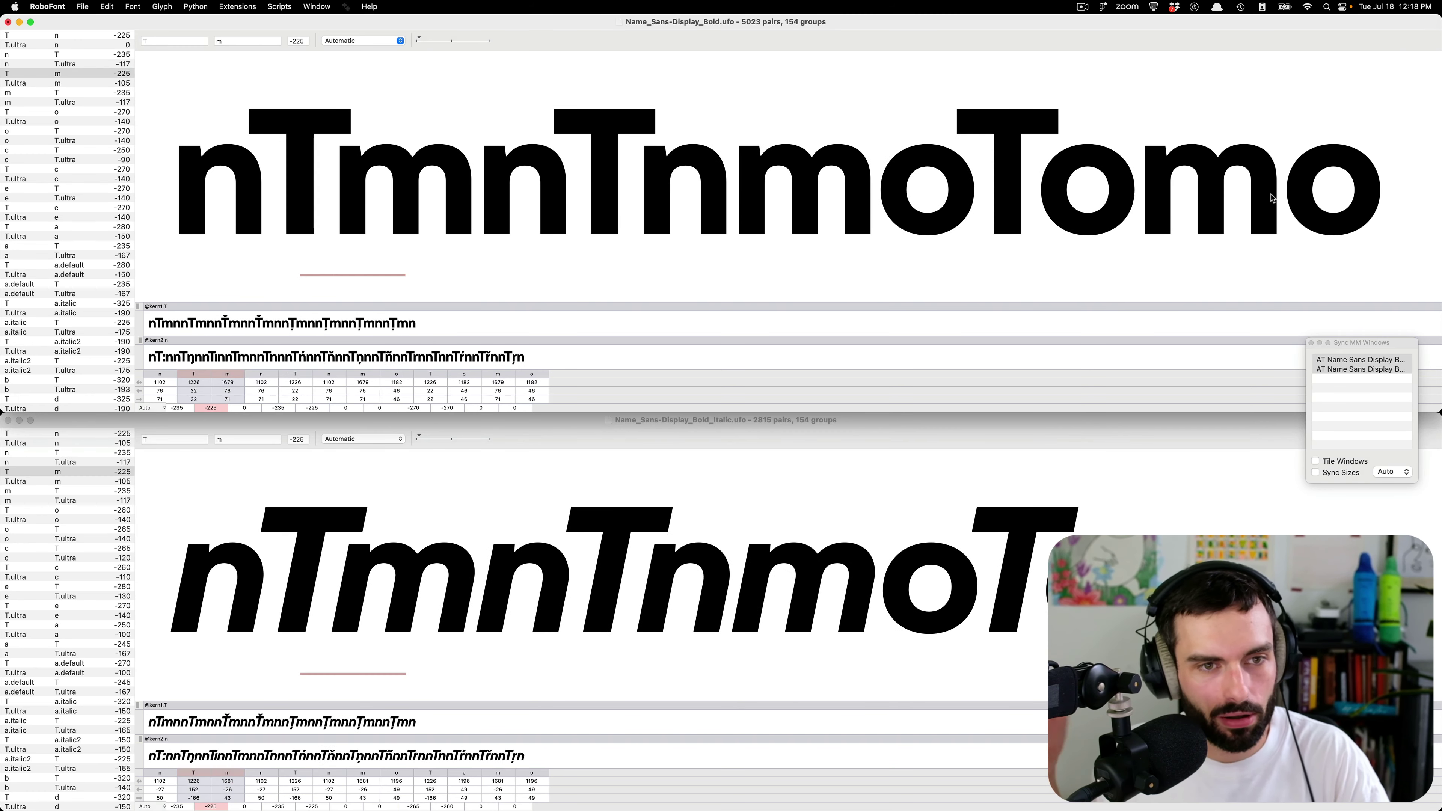
key("Down")
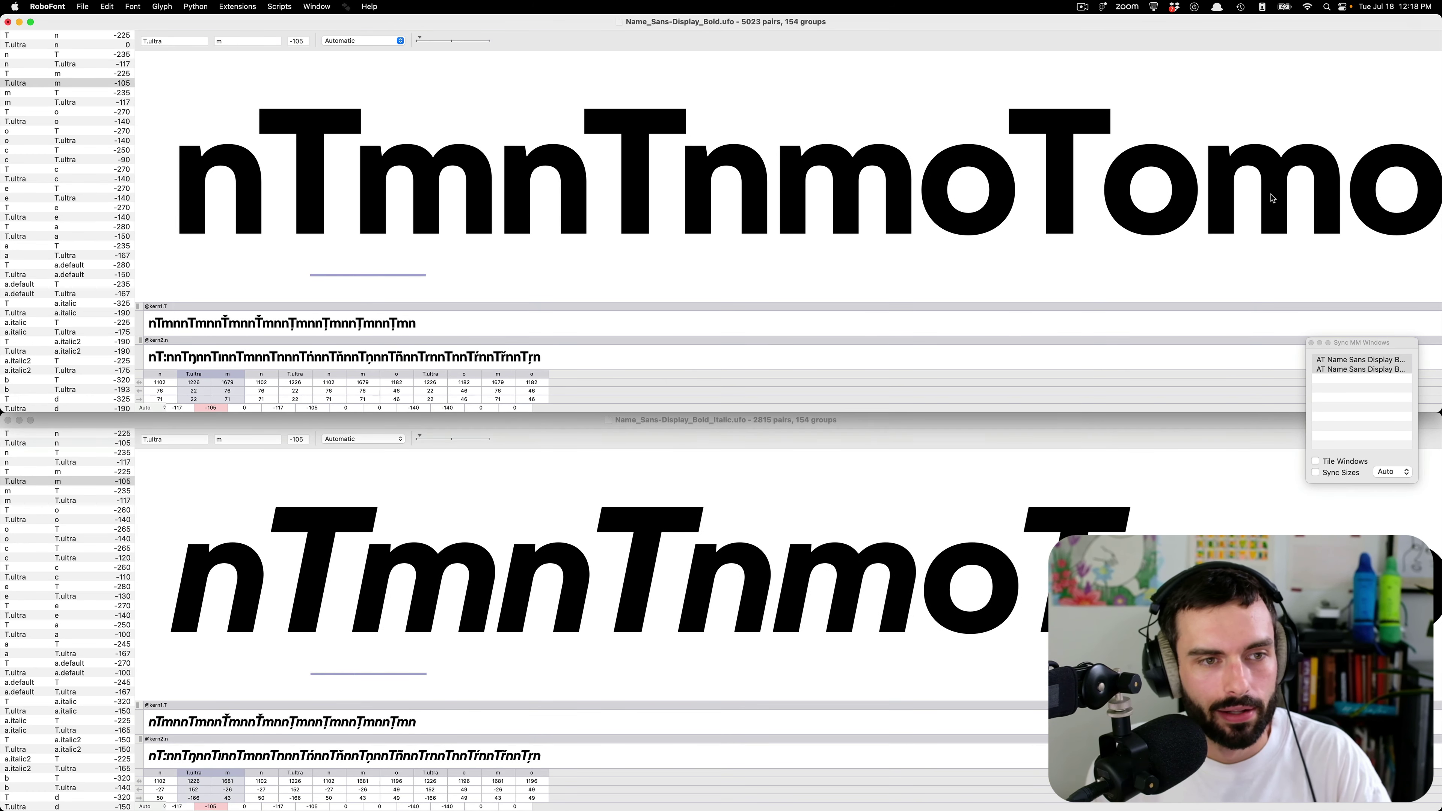
key("Down")
key("Down")
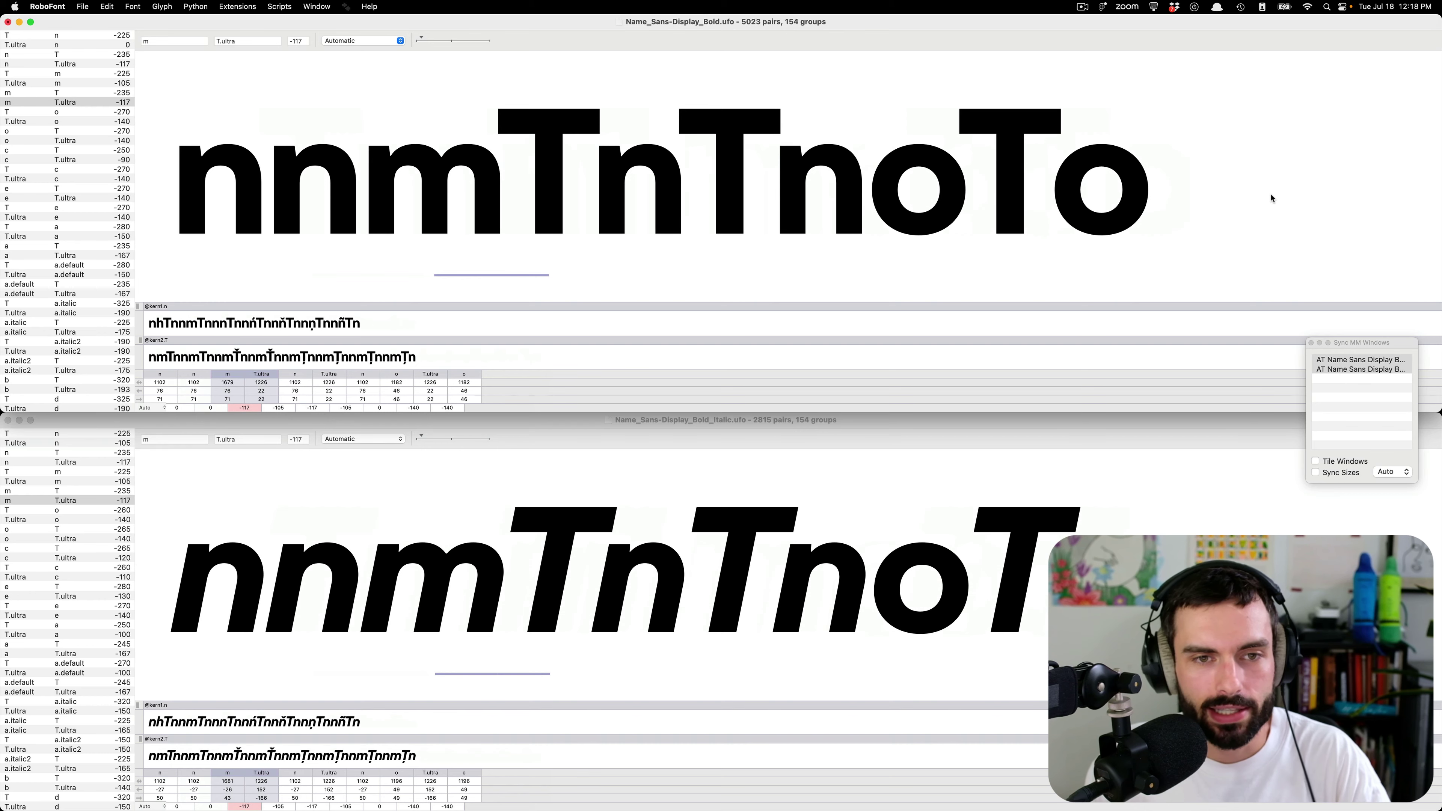
key("Down")
- Review the T.ultra–o, c–T, c–T.ultra, T–c and e–T pairs in both masters
key("Down")
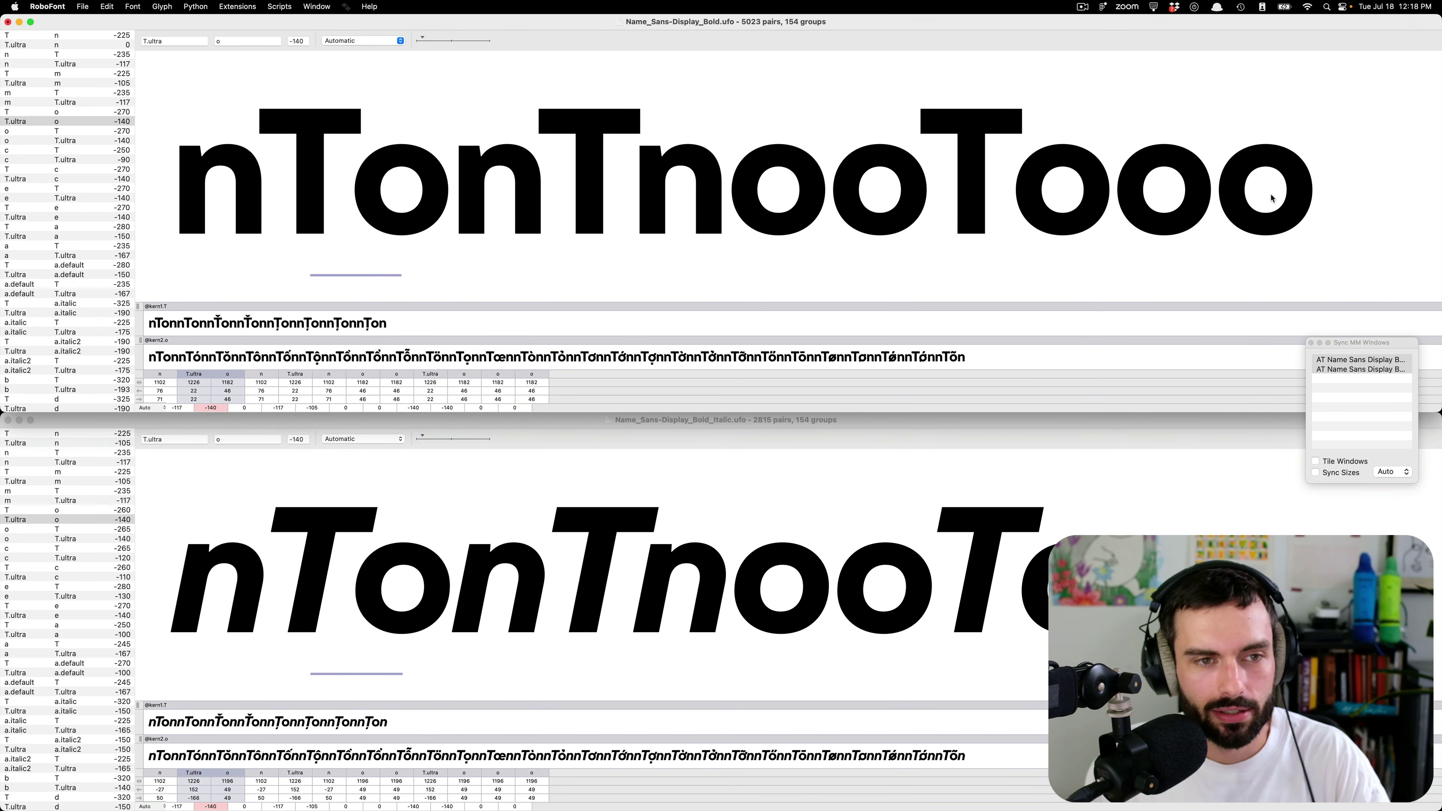
key("Down")
key("Down")
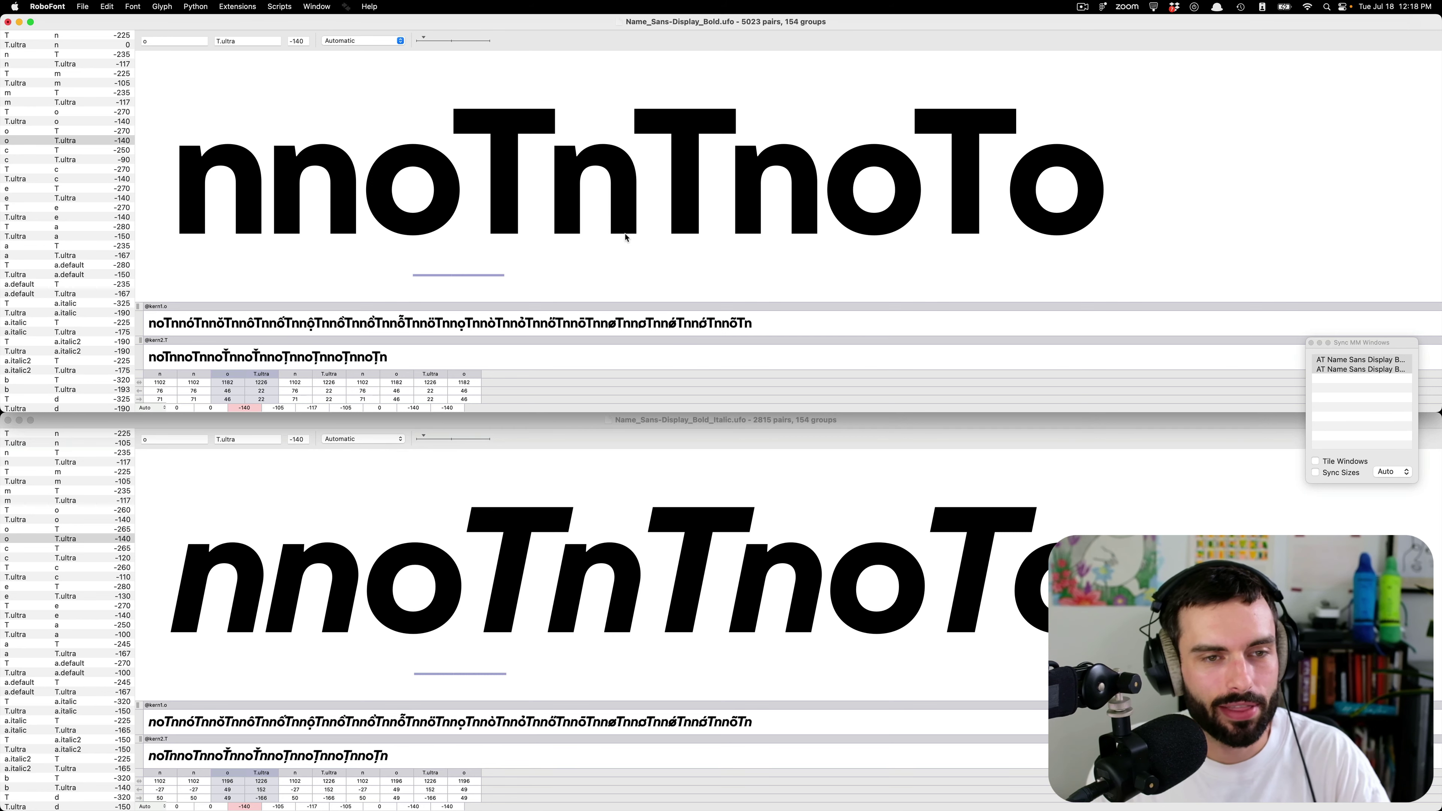
key("Down")
key("Down")
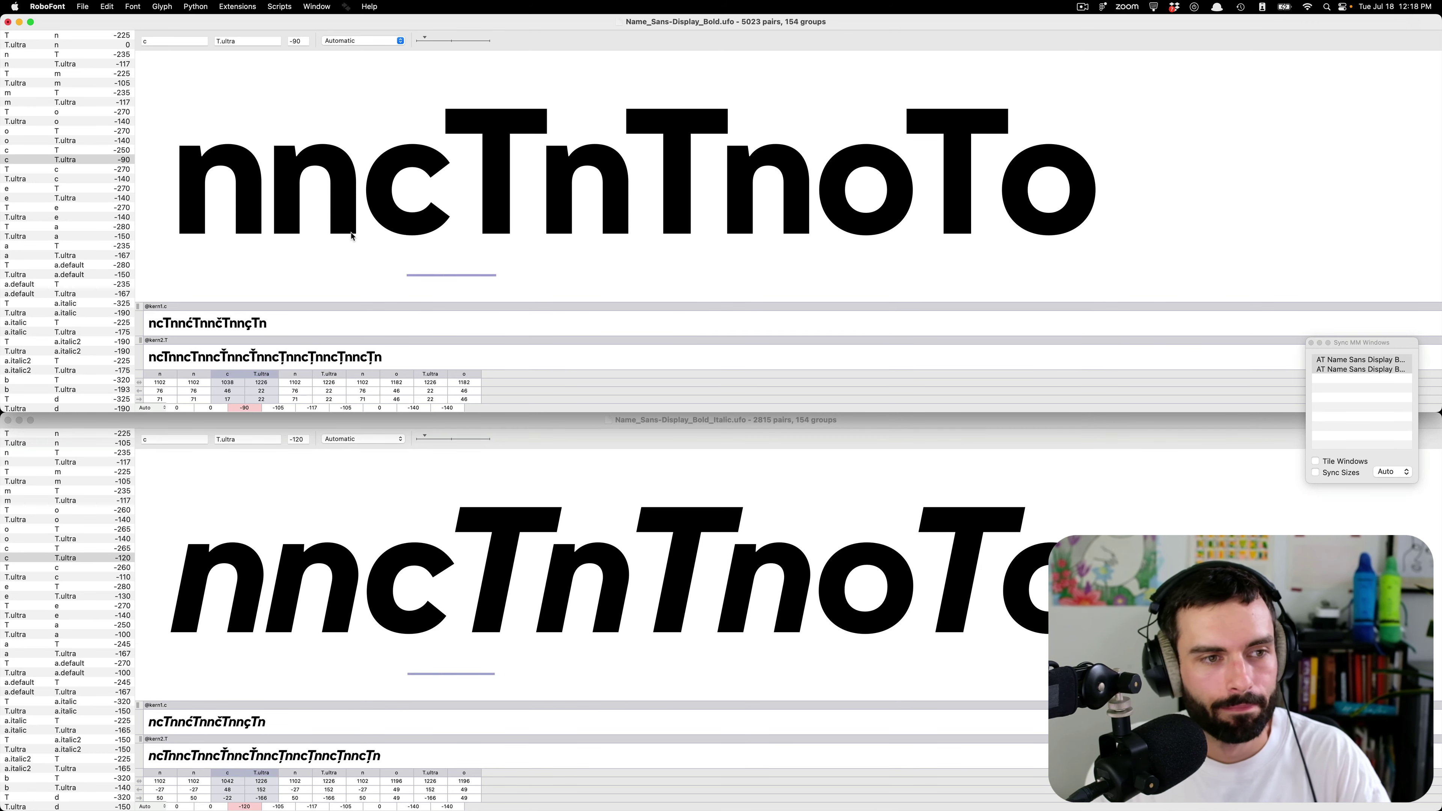
key("Down")
key("Down")
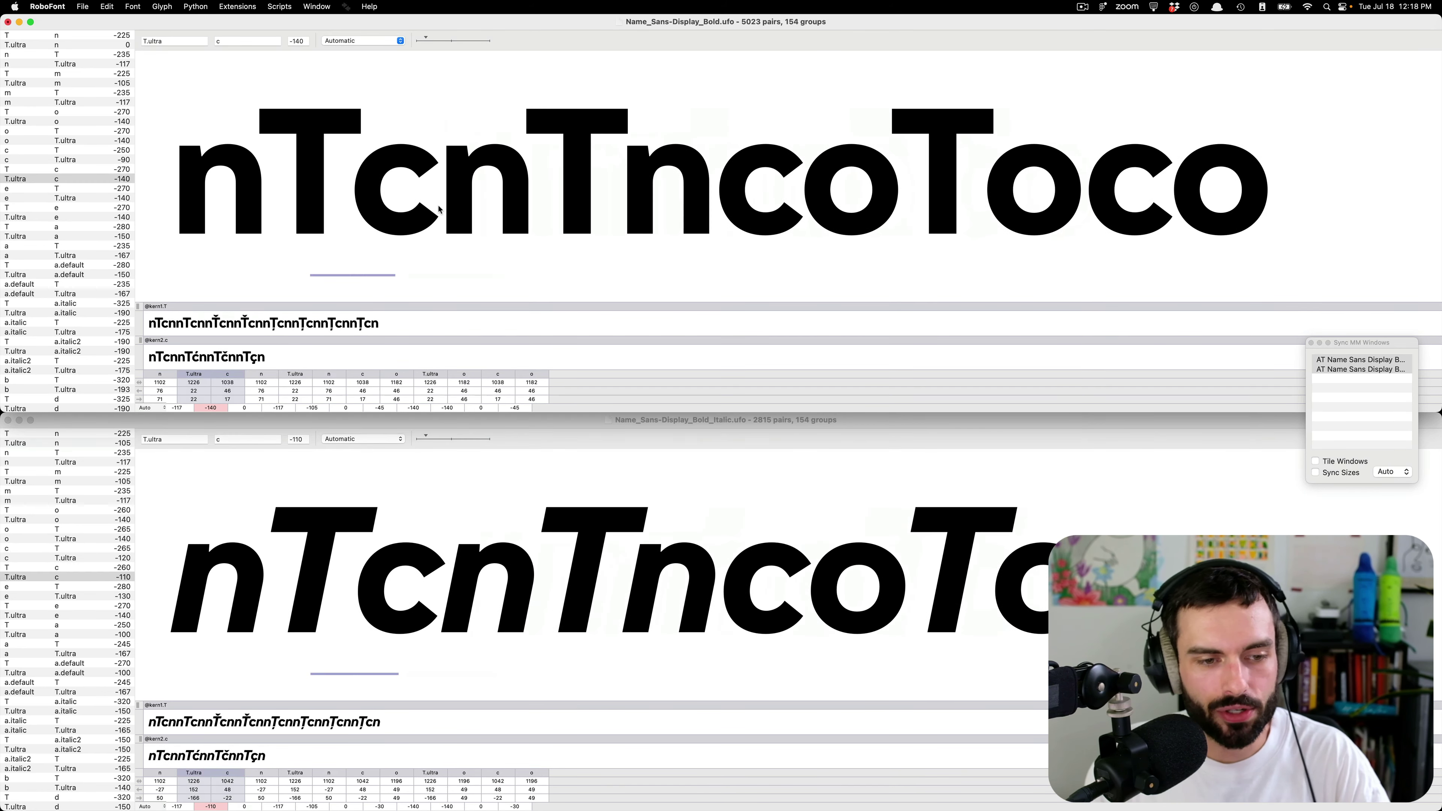
key("Down")
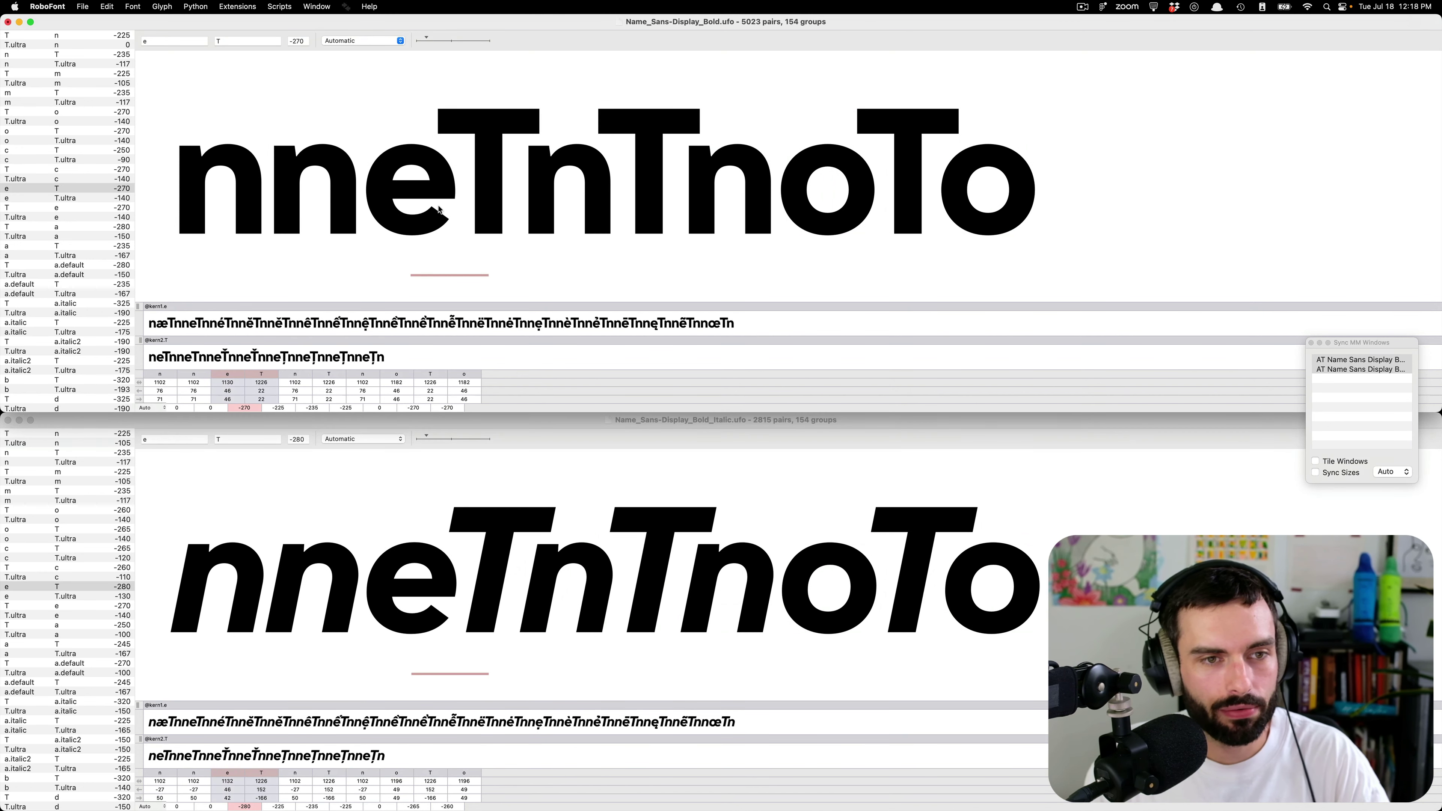
key("Down")
key("Up")
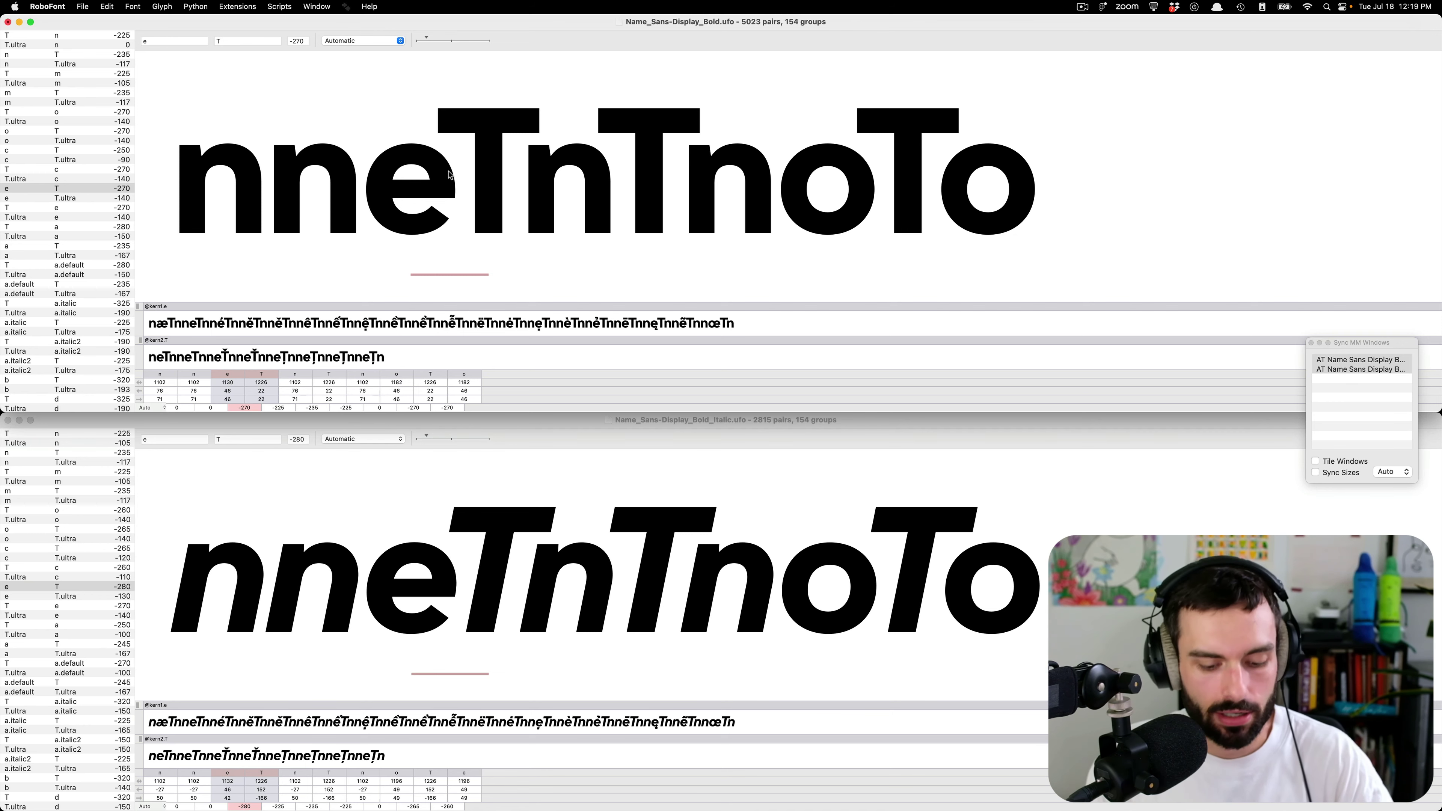
- Step from T–e through the a, a.default and a.italic pairs down to a.italic–T (-225)
key("Down")
key("Down")
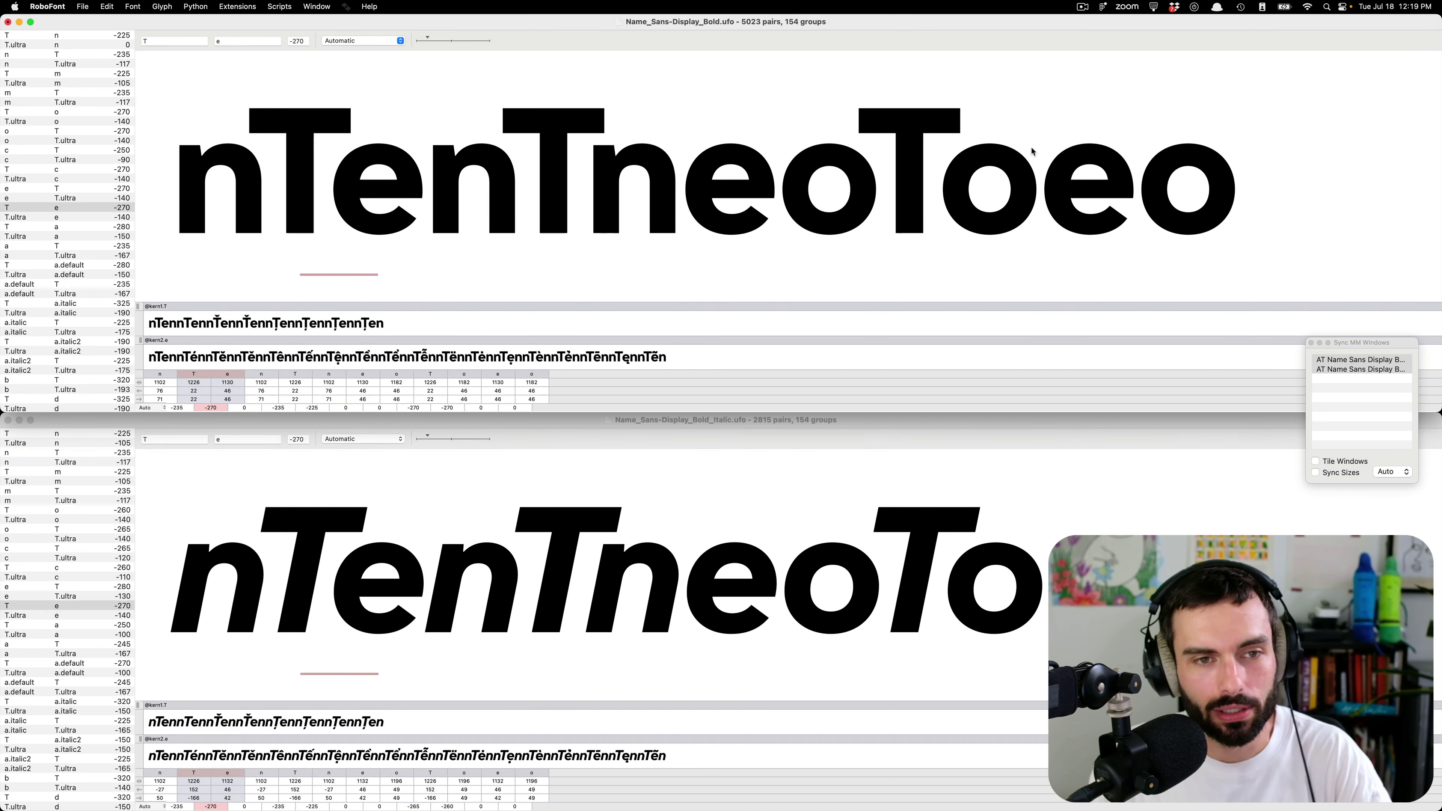
key("Down")
key("Down")
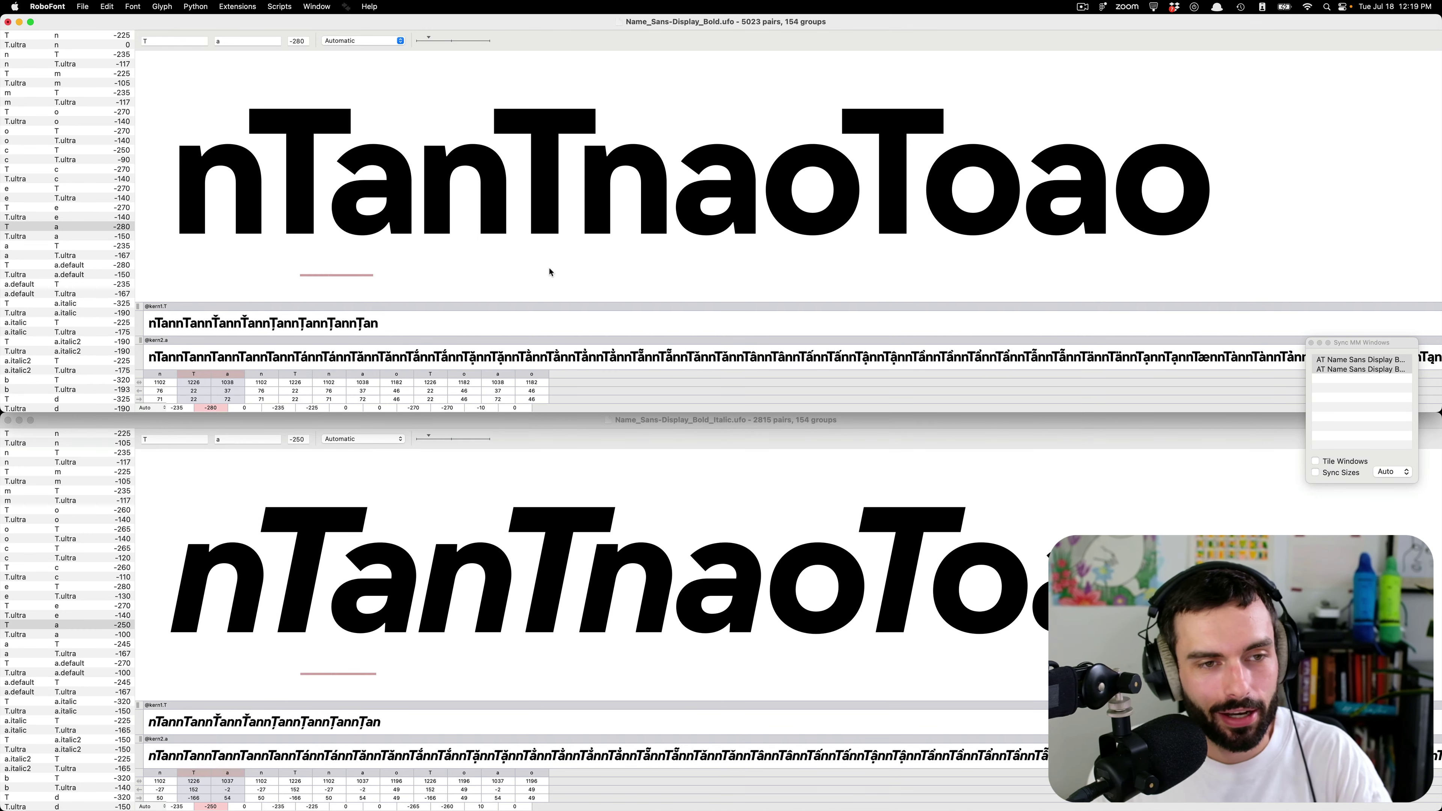
key("Down")
key("Down")
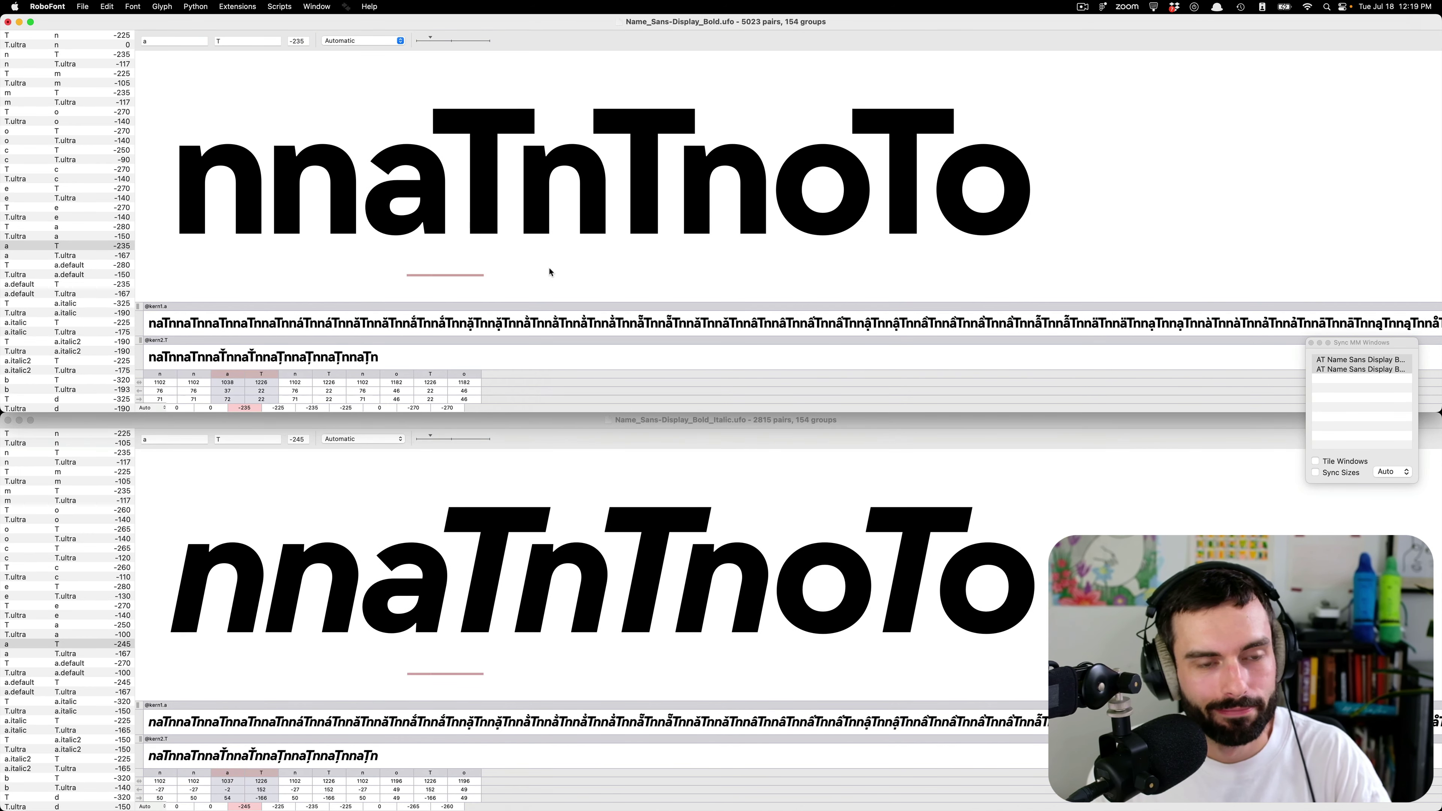
key("Down")
key("Down")
key("Down")
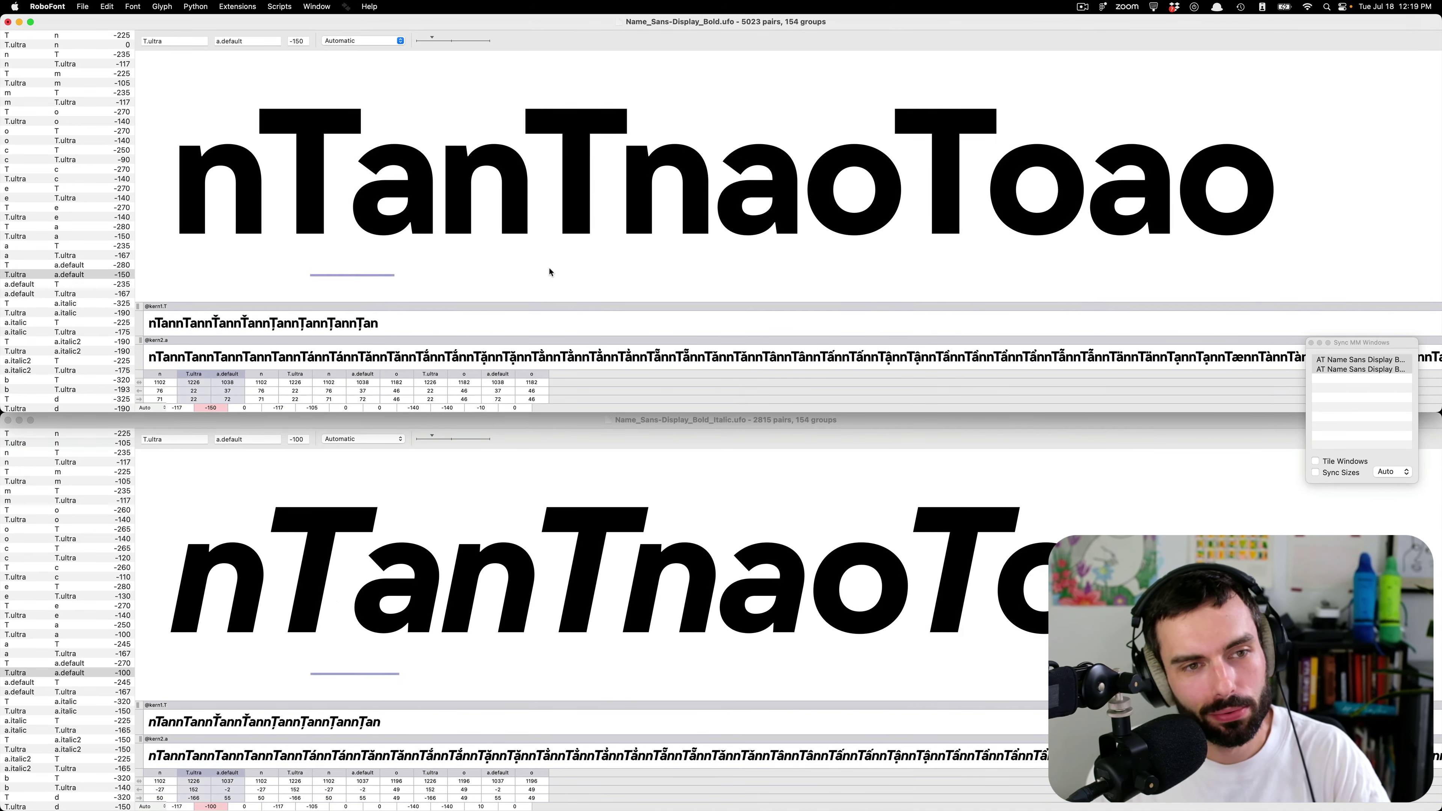
key("Down")
key("Down")
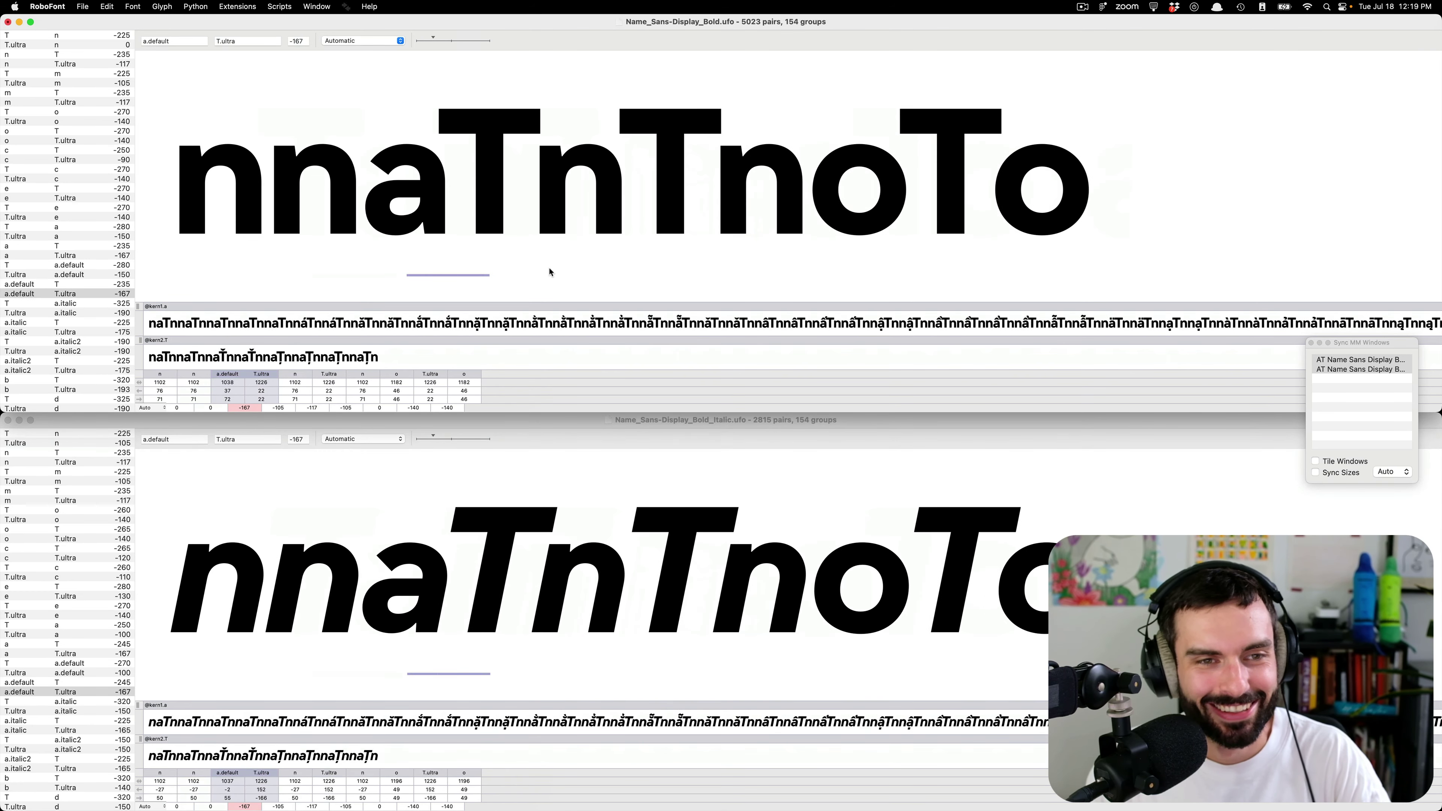
key("Down")
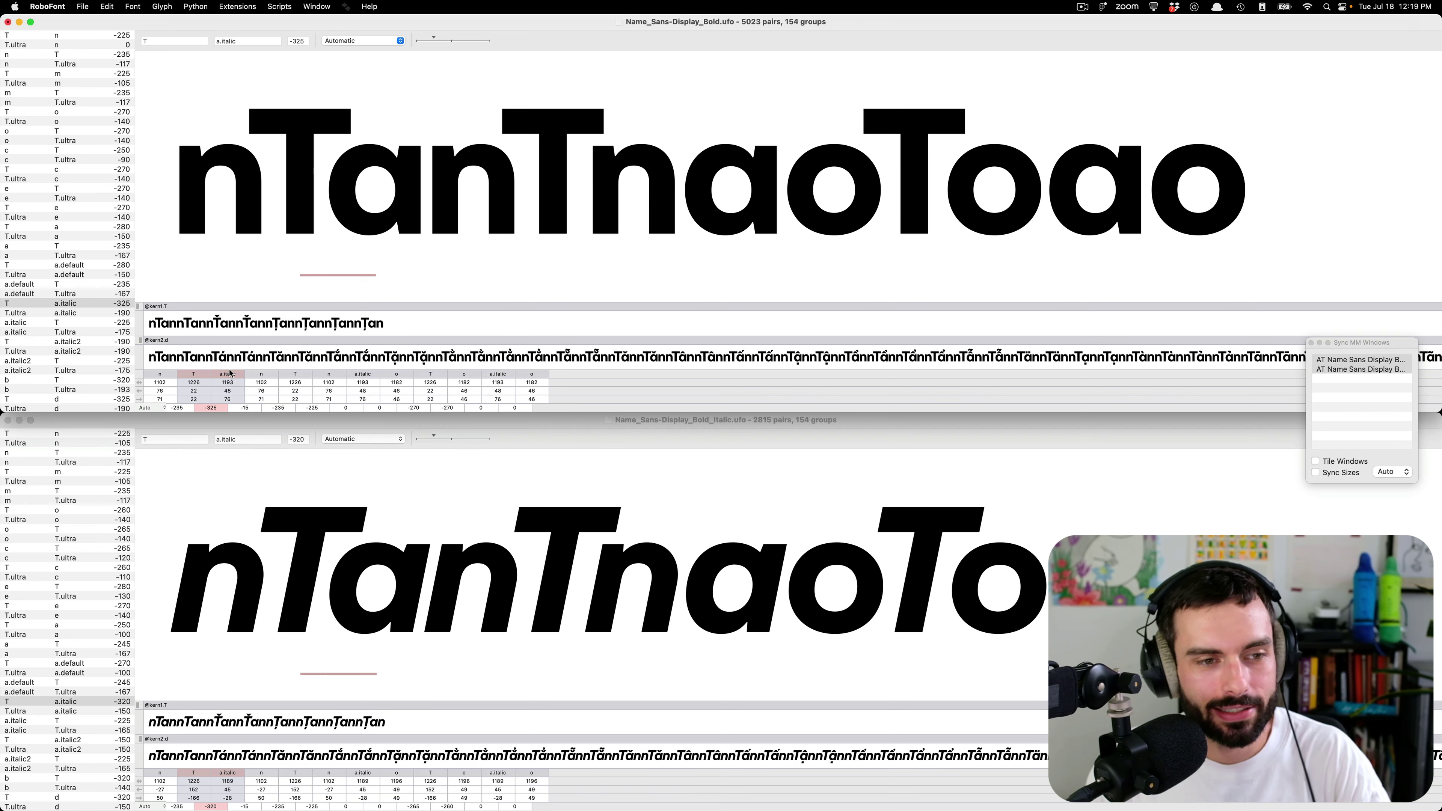
key("Down")
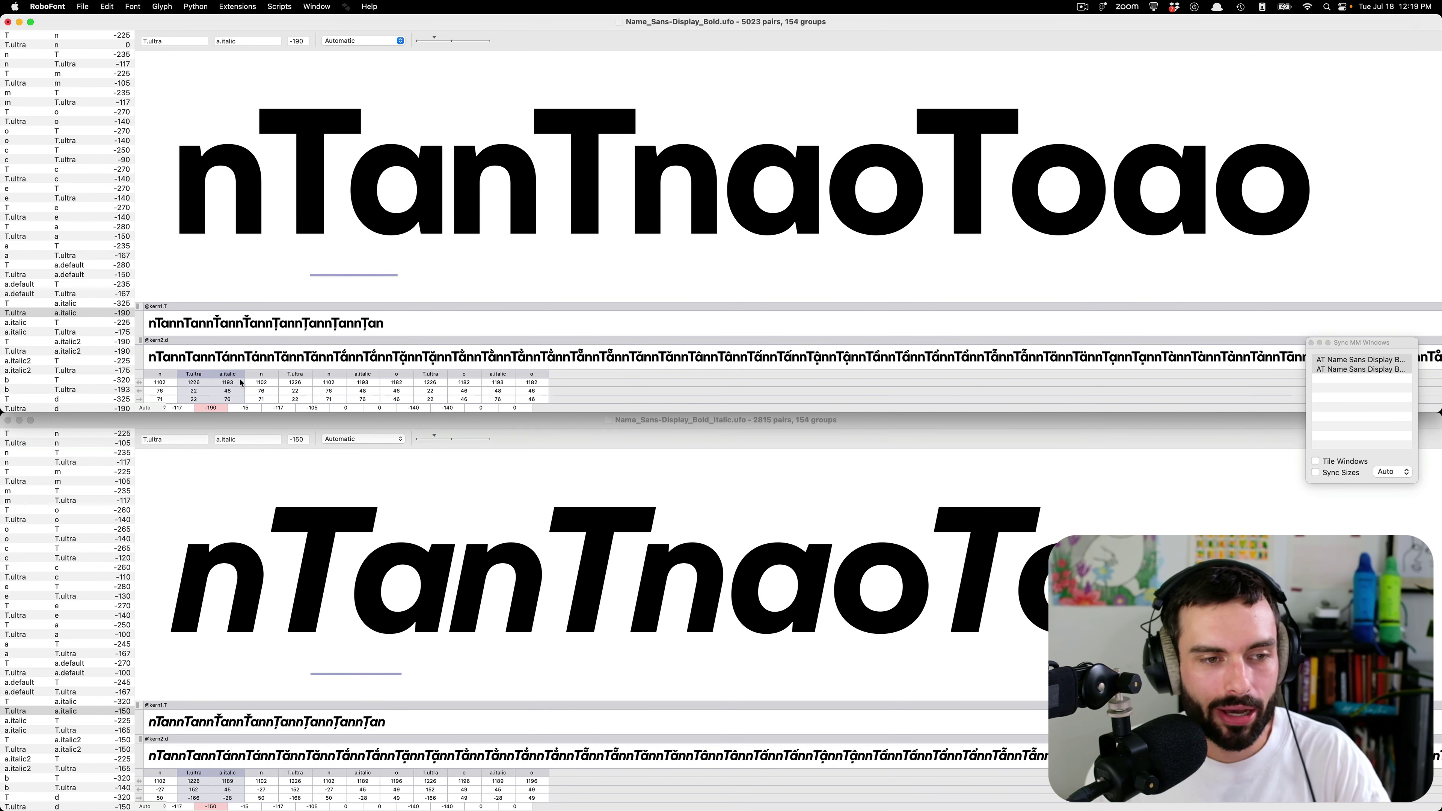
key("Down")
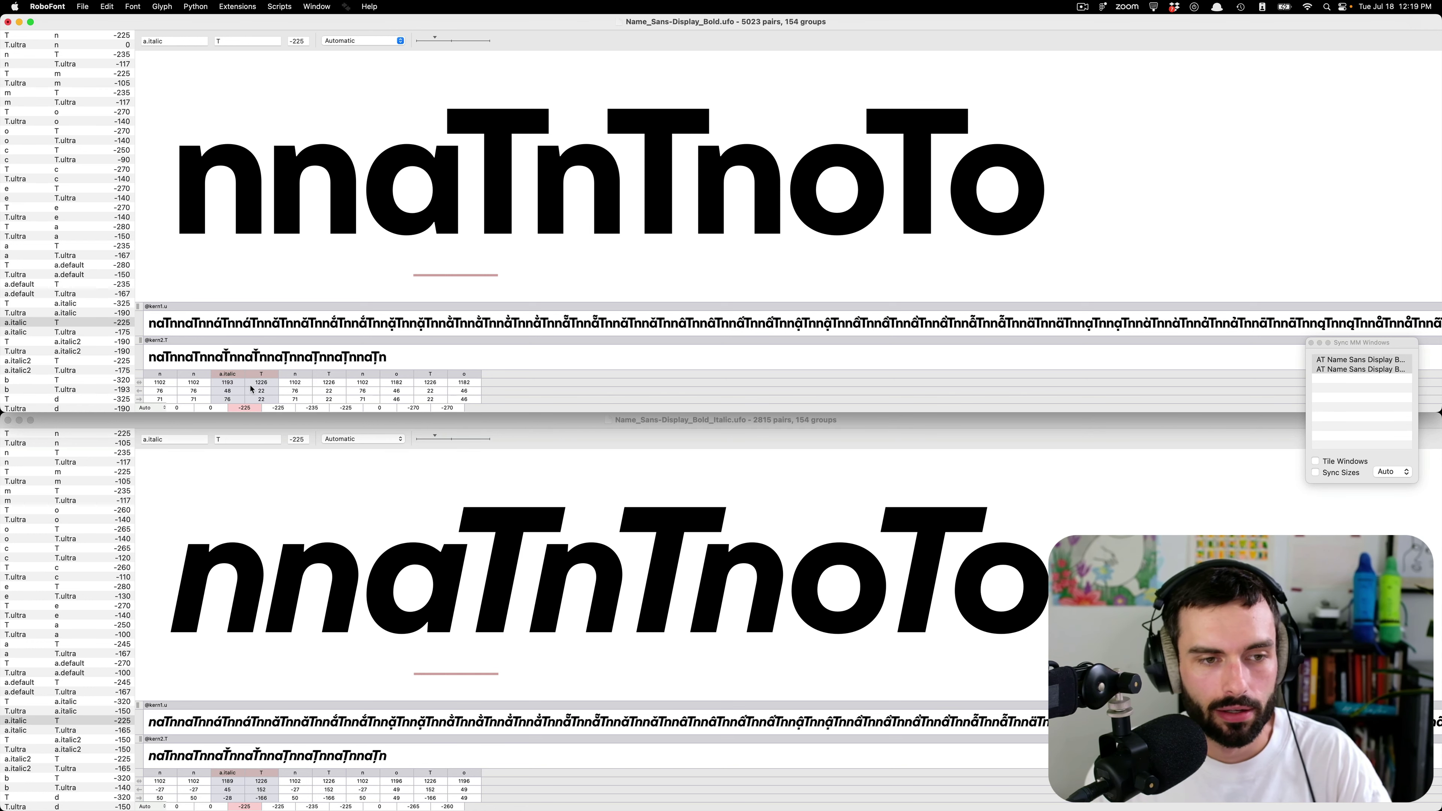
- Set a.italic–T.ultra kerning to -105 in both Bold and Bold Italic, then select T–a.italic2
key("Down")
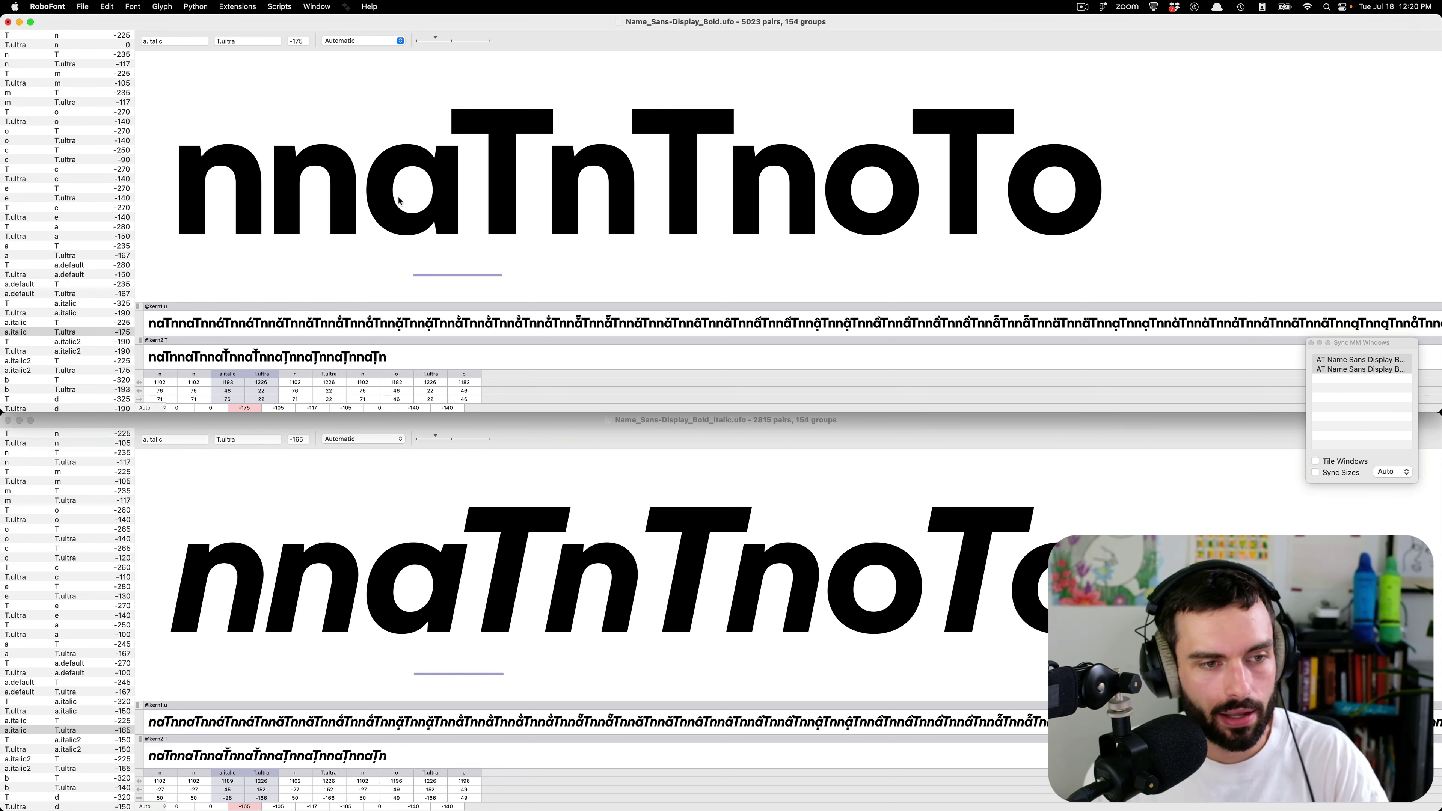
key("Right")
key("Right")
key("Right")
key("Right")
key("Right")
key("Right")
key("Right")
key("Right")
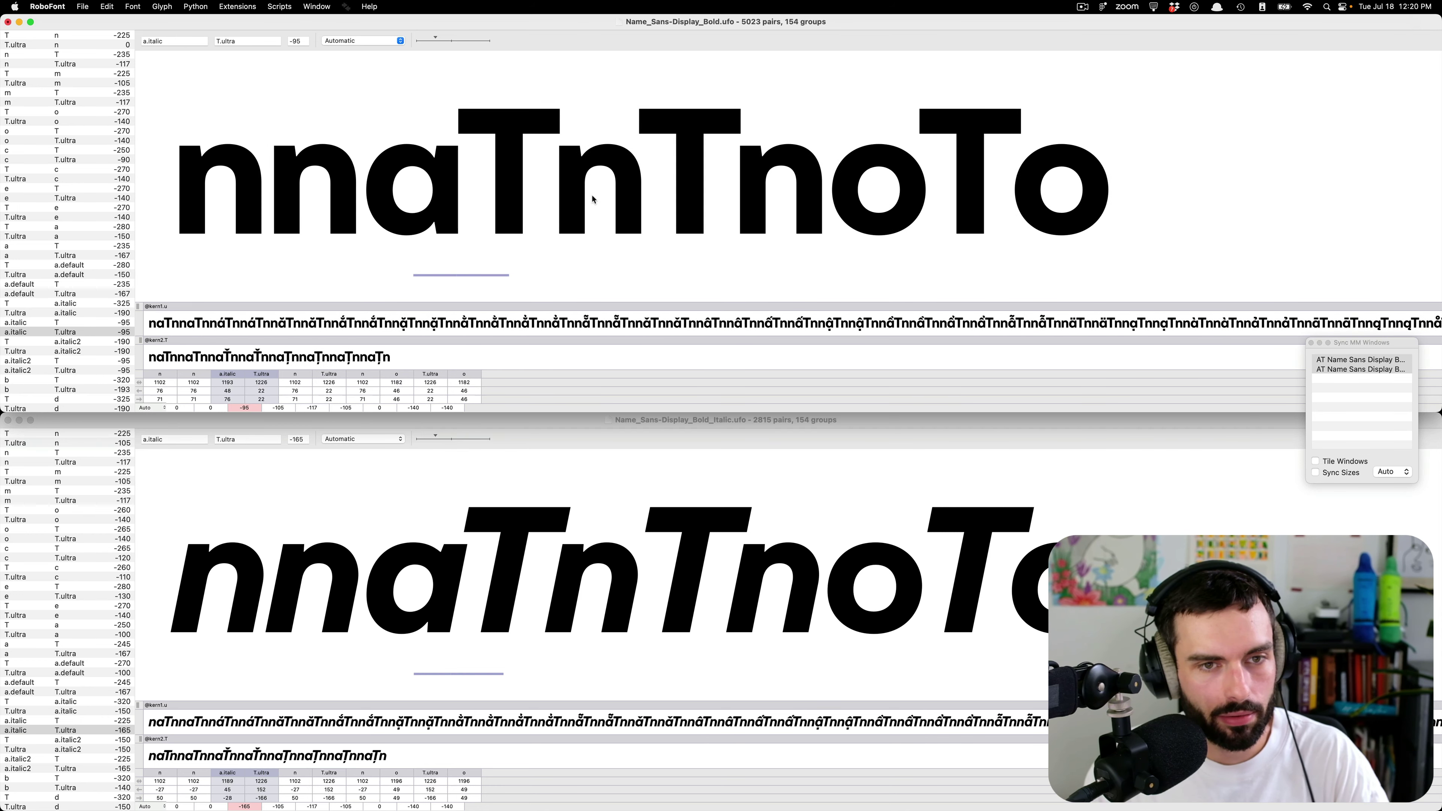
key("Left")
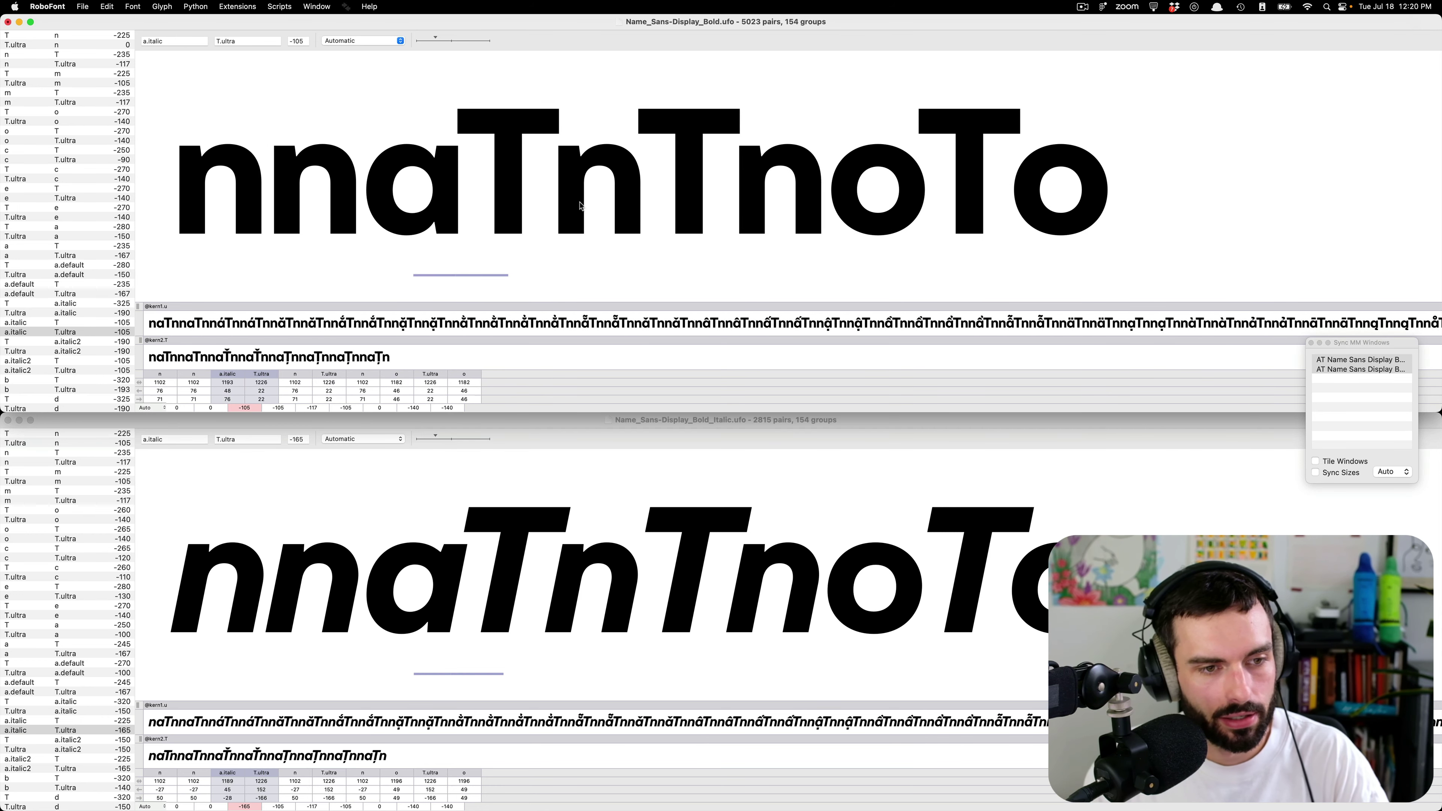
left_click(502, 552)
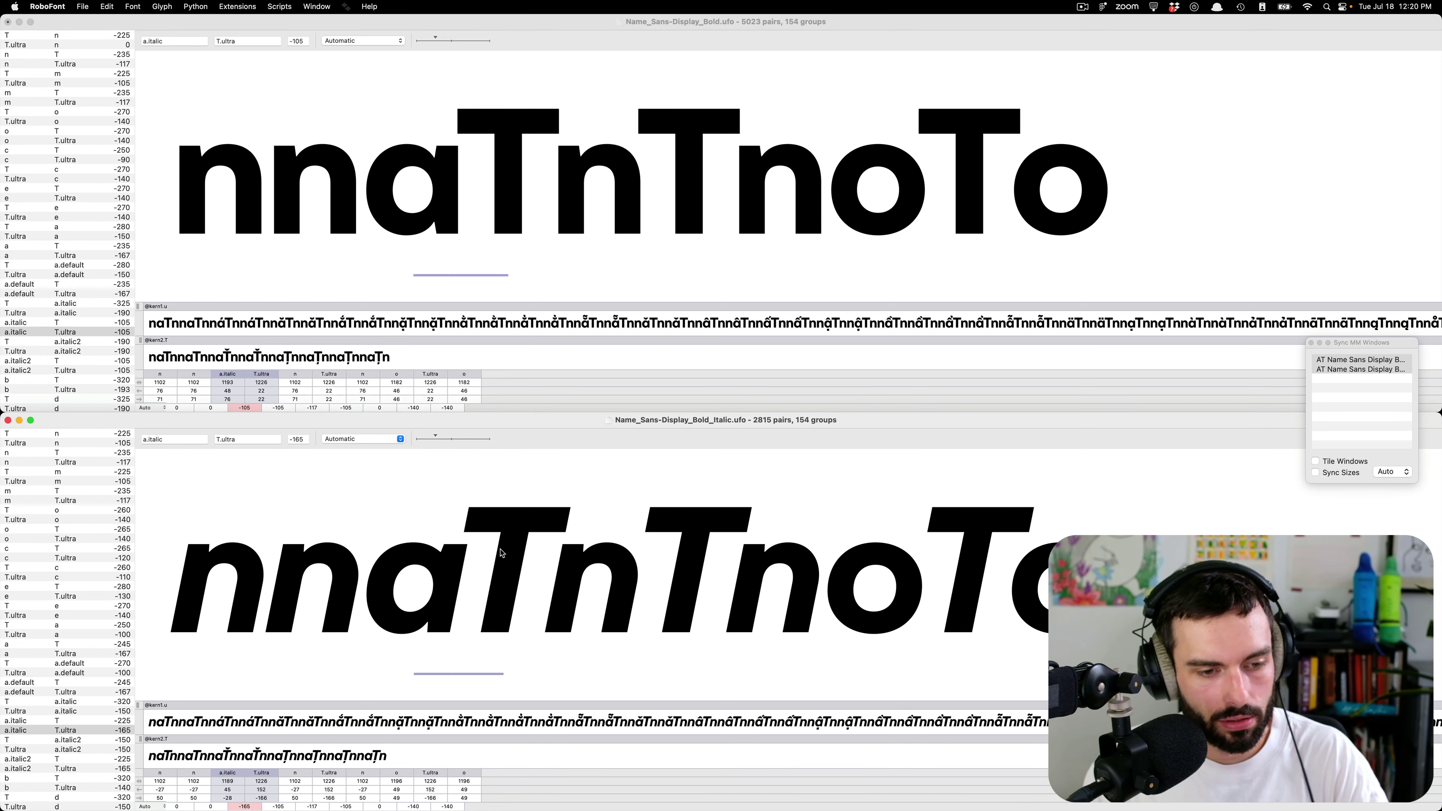
key("Right")
key("Right")
key("Right")
key("Right")
key("Right")
key("Right")
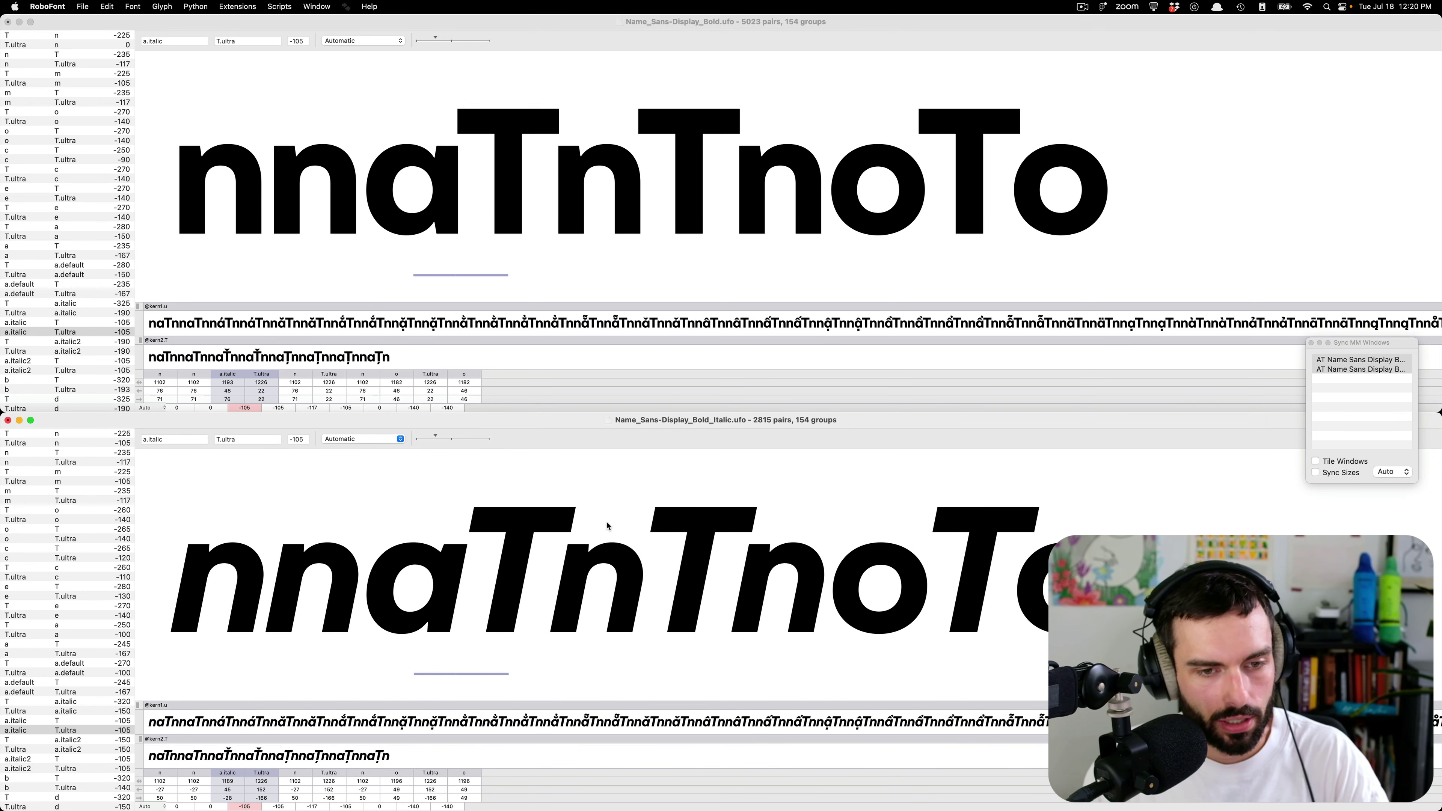
key("Up")
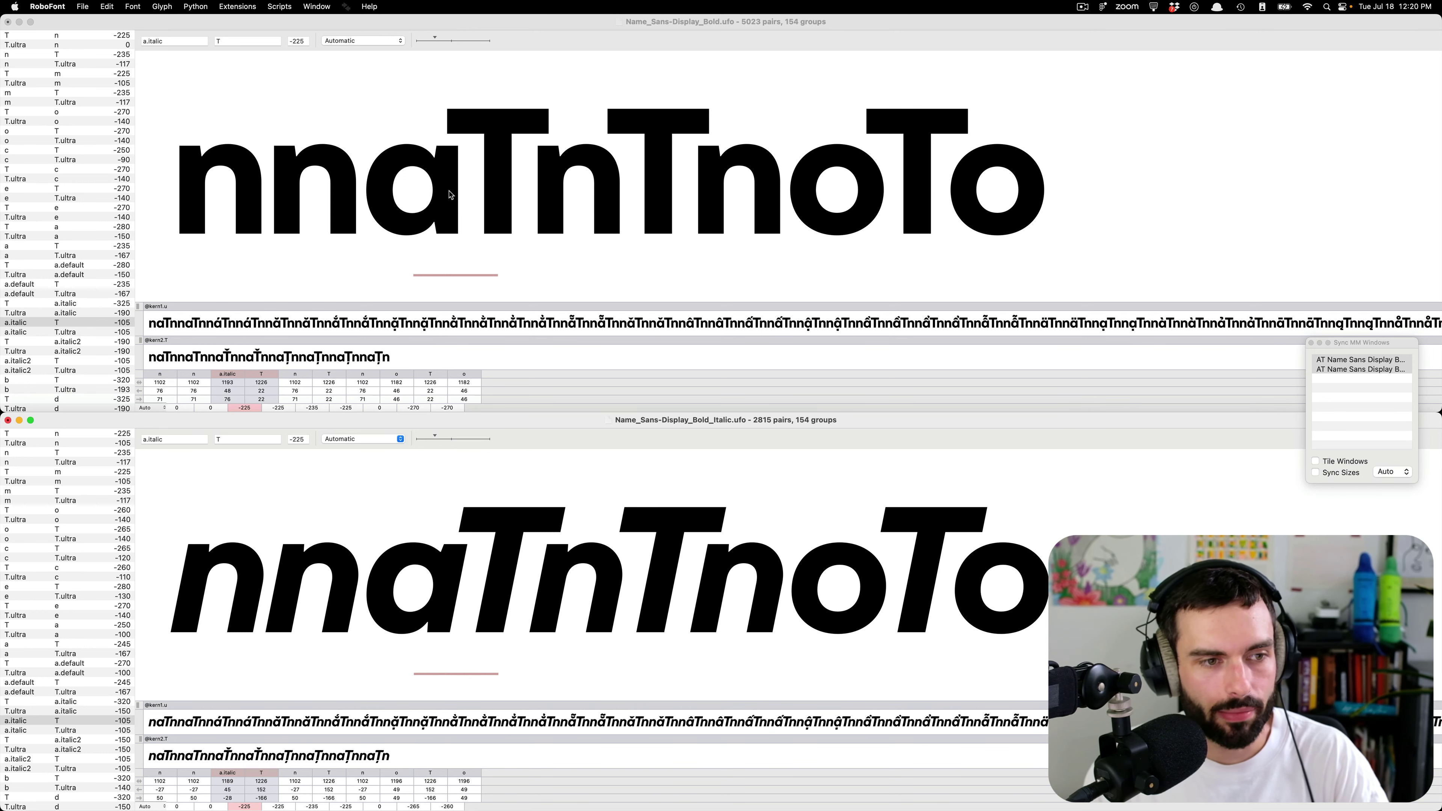
key("Down")
key("Down")
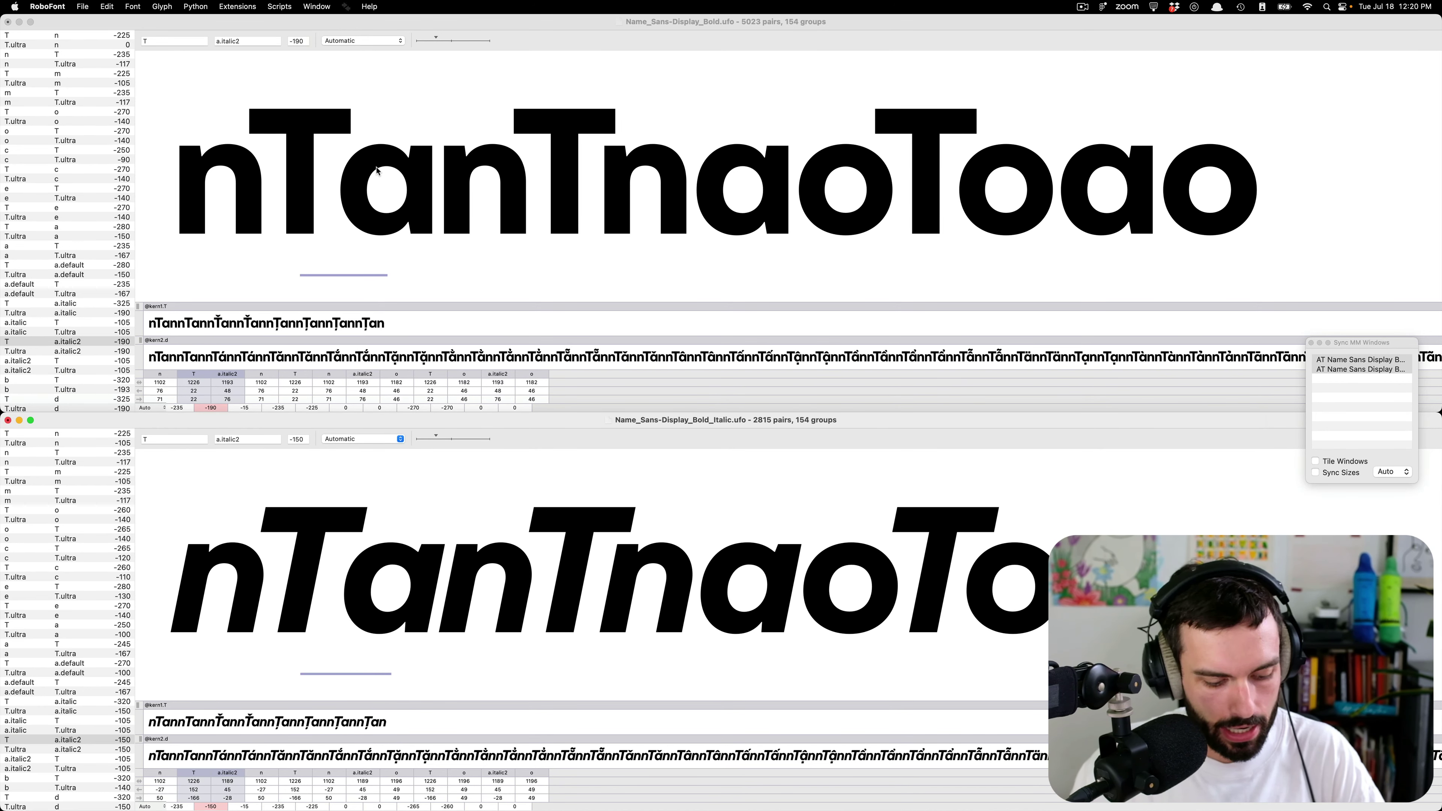
- Add a T–a.italic2 exception in Bold, tighten it to -290, and select the T–a.italic pair
left_click(377, 170)
key("super+e")
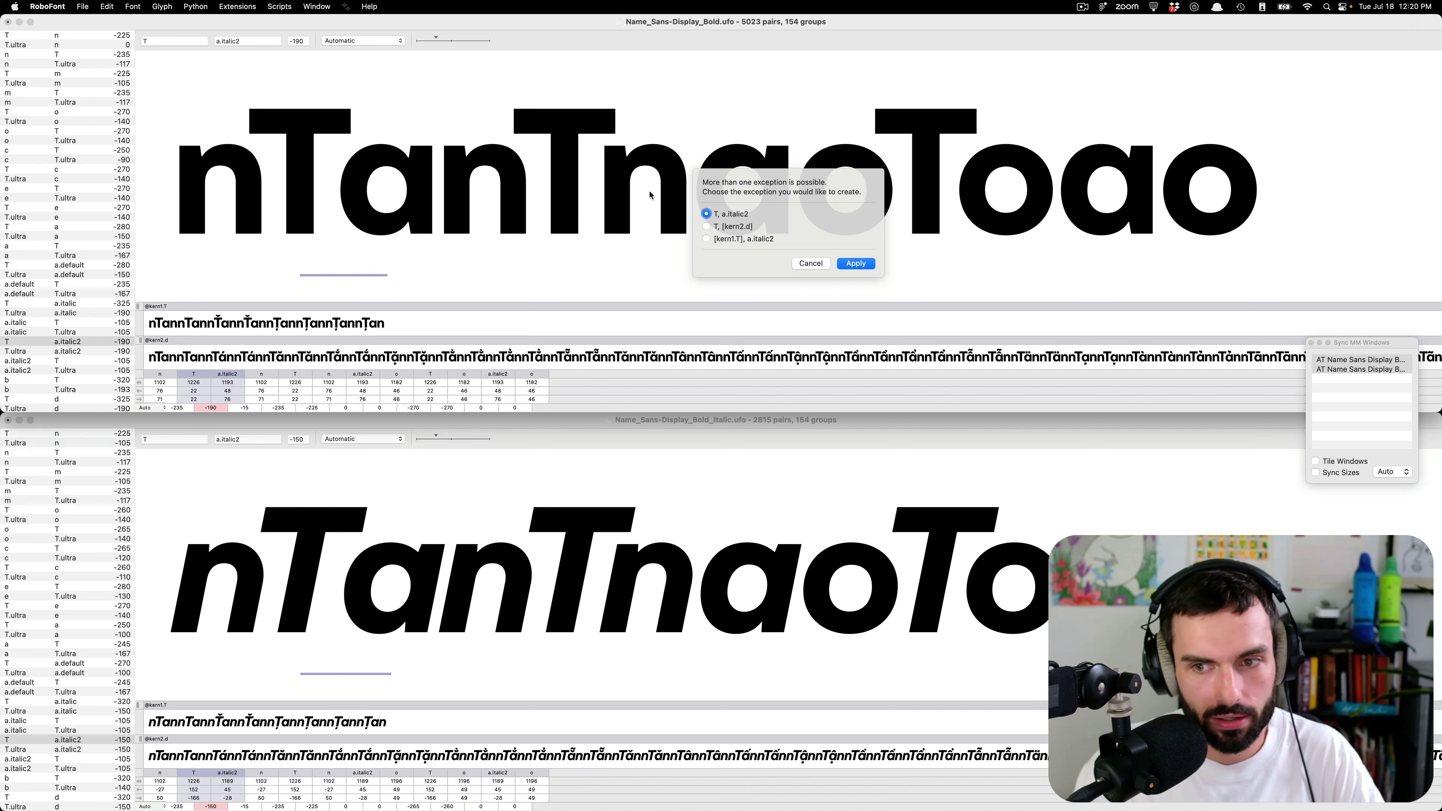
left_click(852, 263)
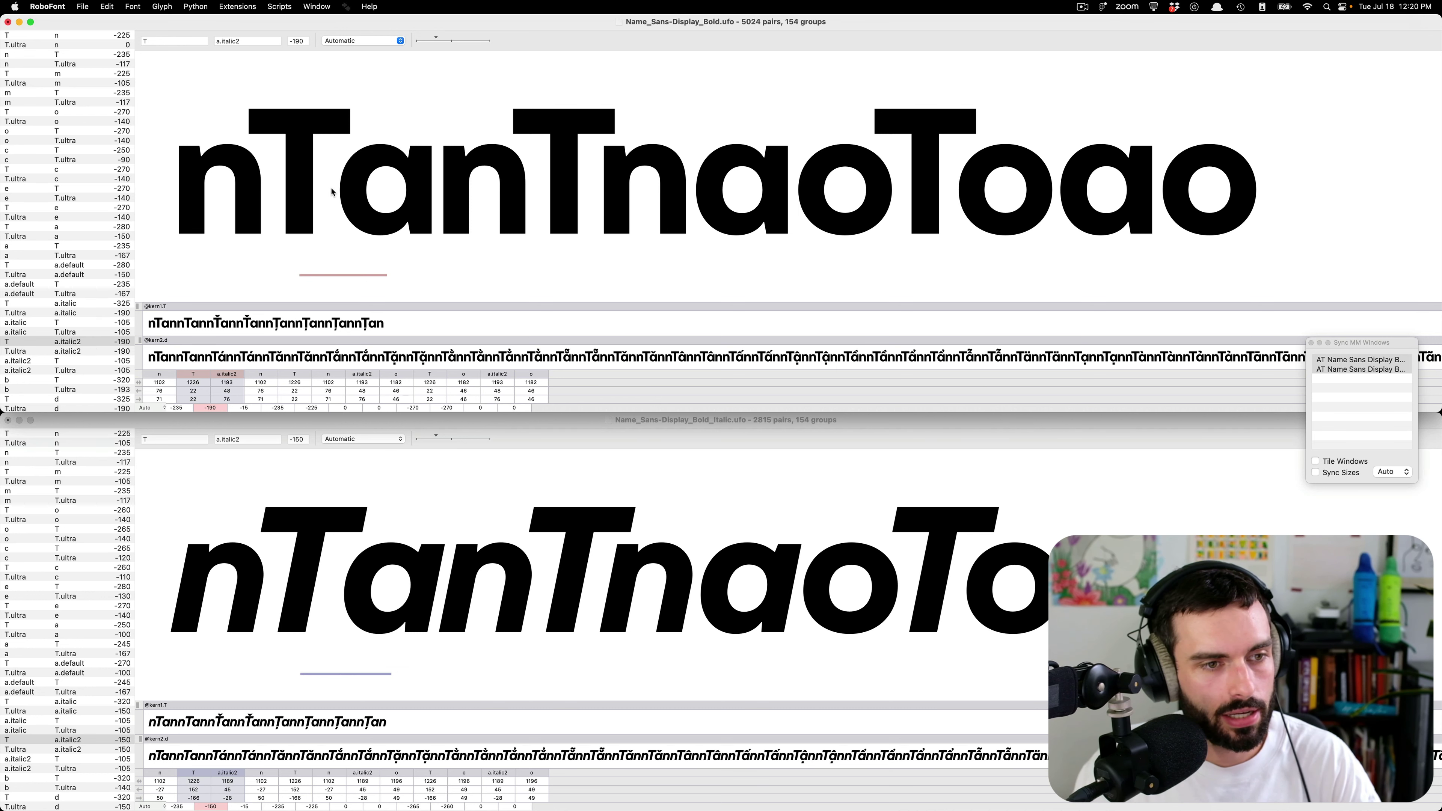
key("Left")
key("Left")
key("Left")
key("Left")
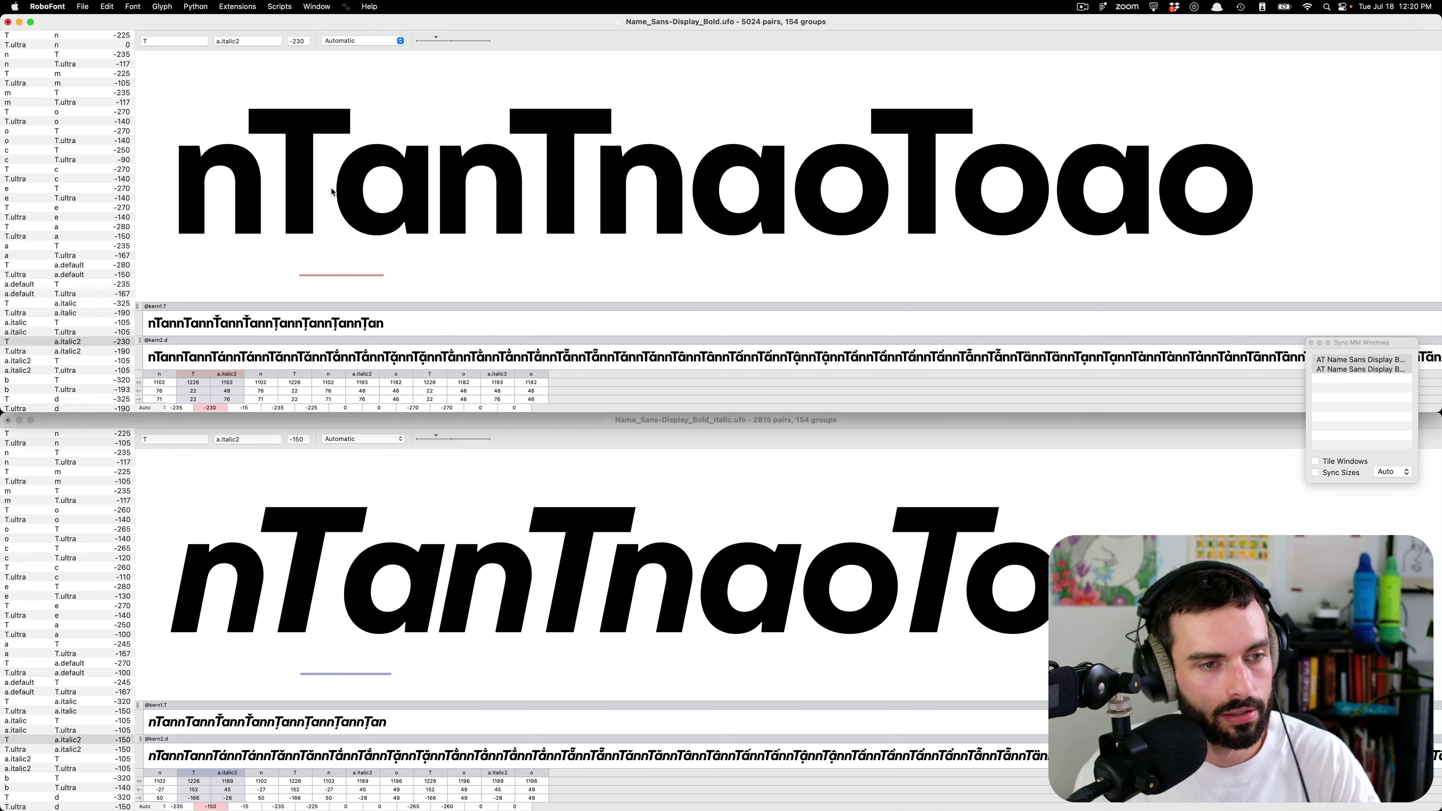
key("Left")
key("Left")
key("Left")
key("Left")
key("Left")
key("Left")
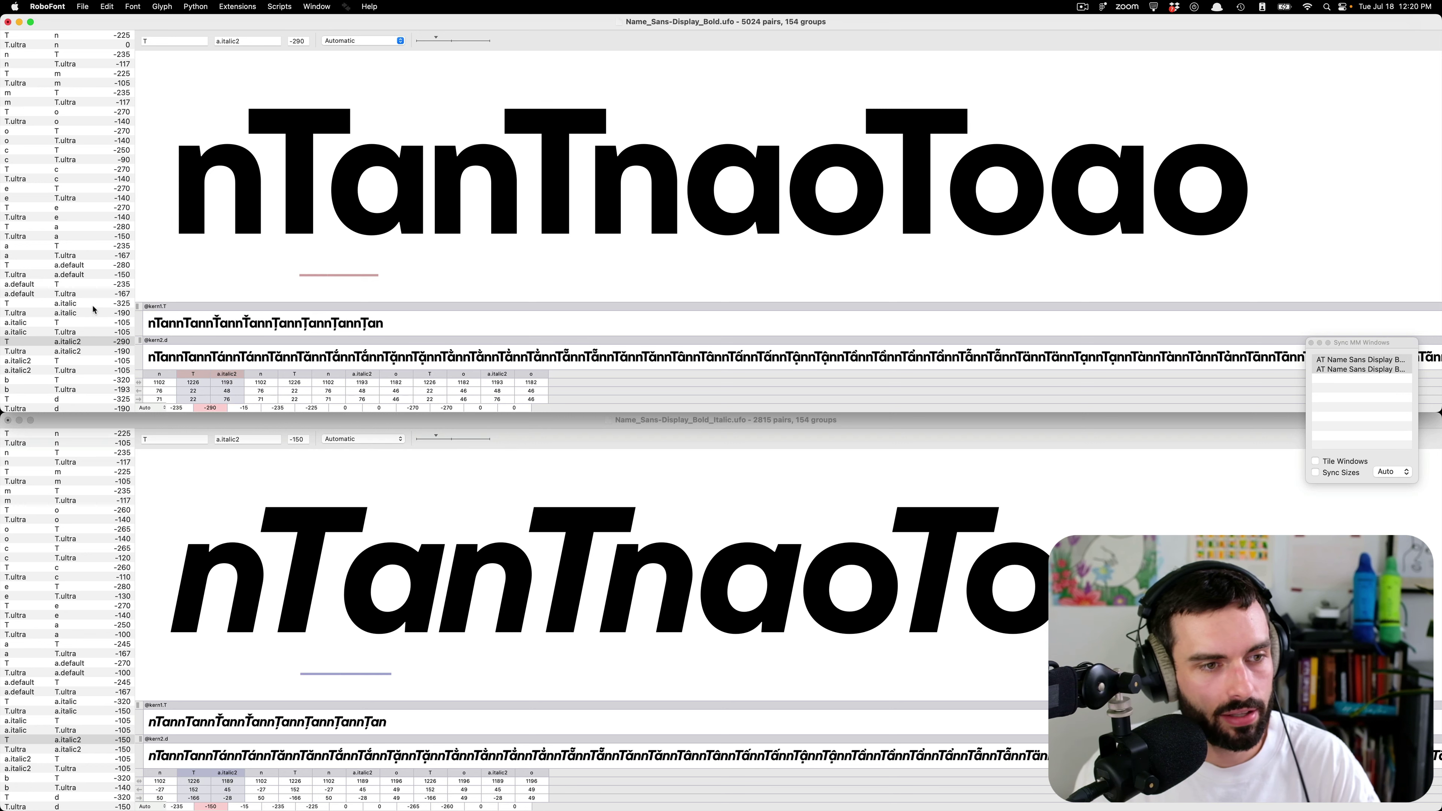
left_click(94, 306)
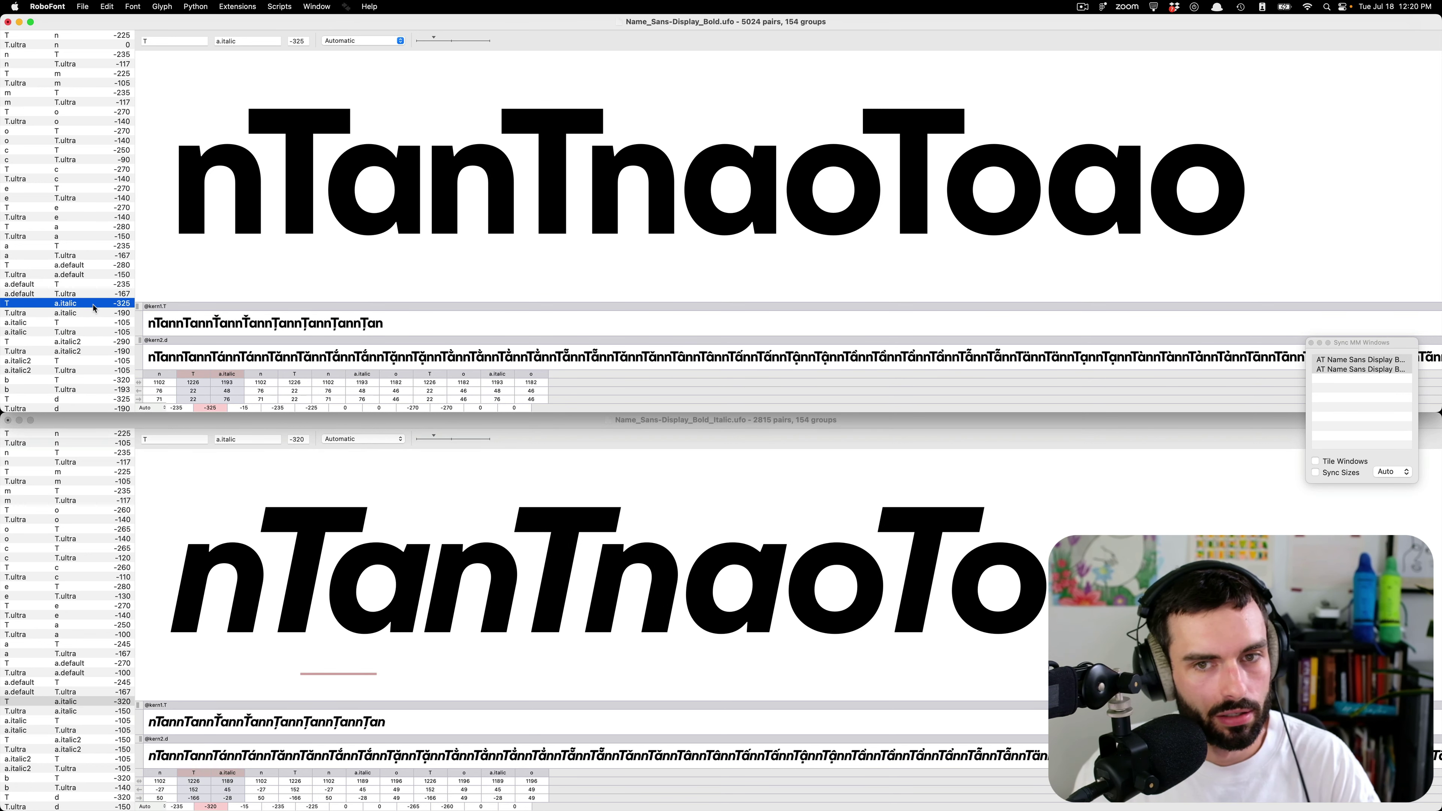
left_click(306, 188)
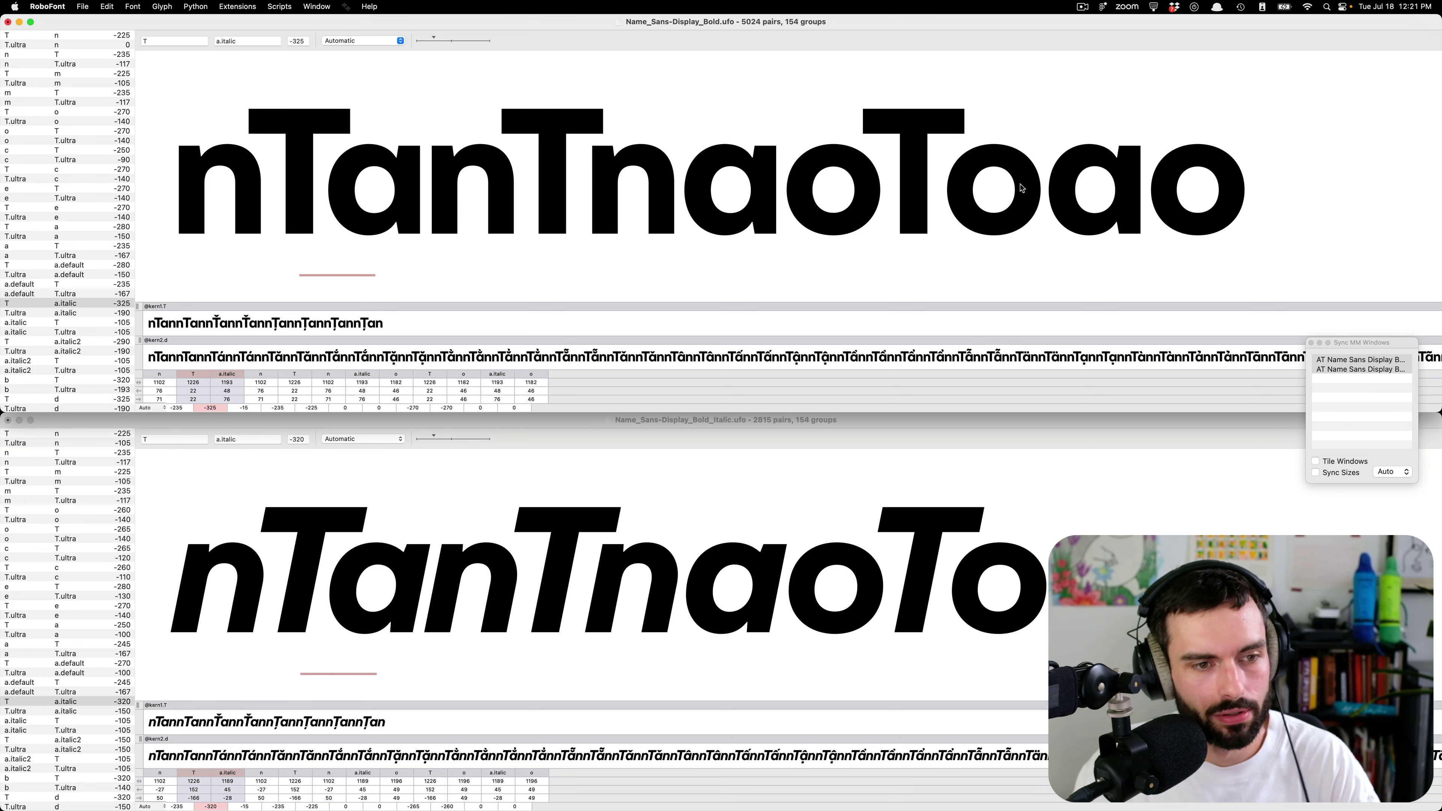
- Set T–a.italic kerning to -270 in Bold and -260 in Bold Italic
key("Right")
key("Right")
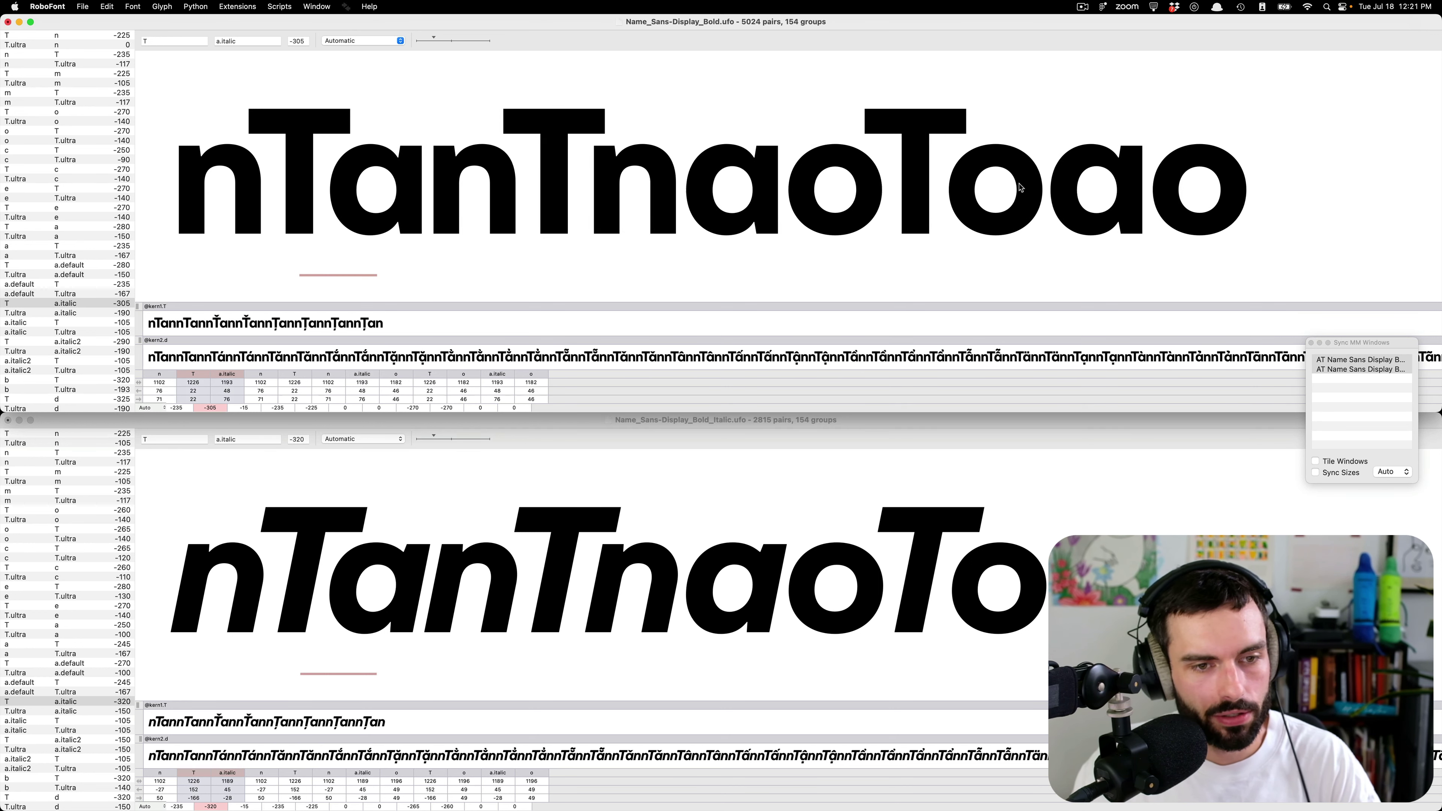
key("Right")
key("Right")
key("Right")
key("Right")
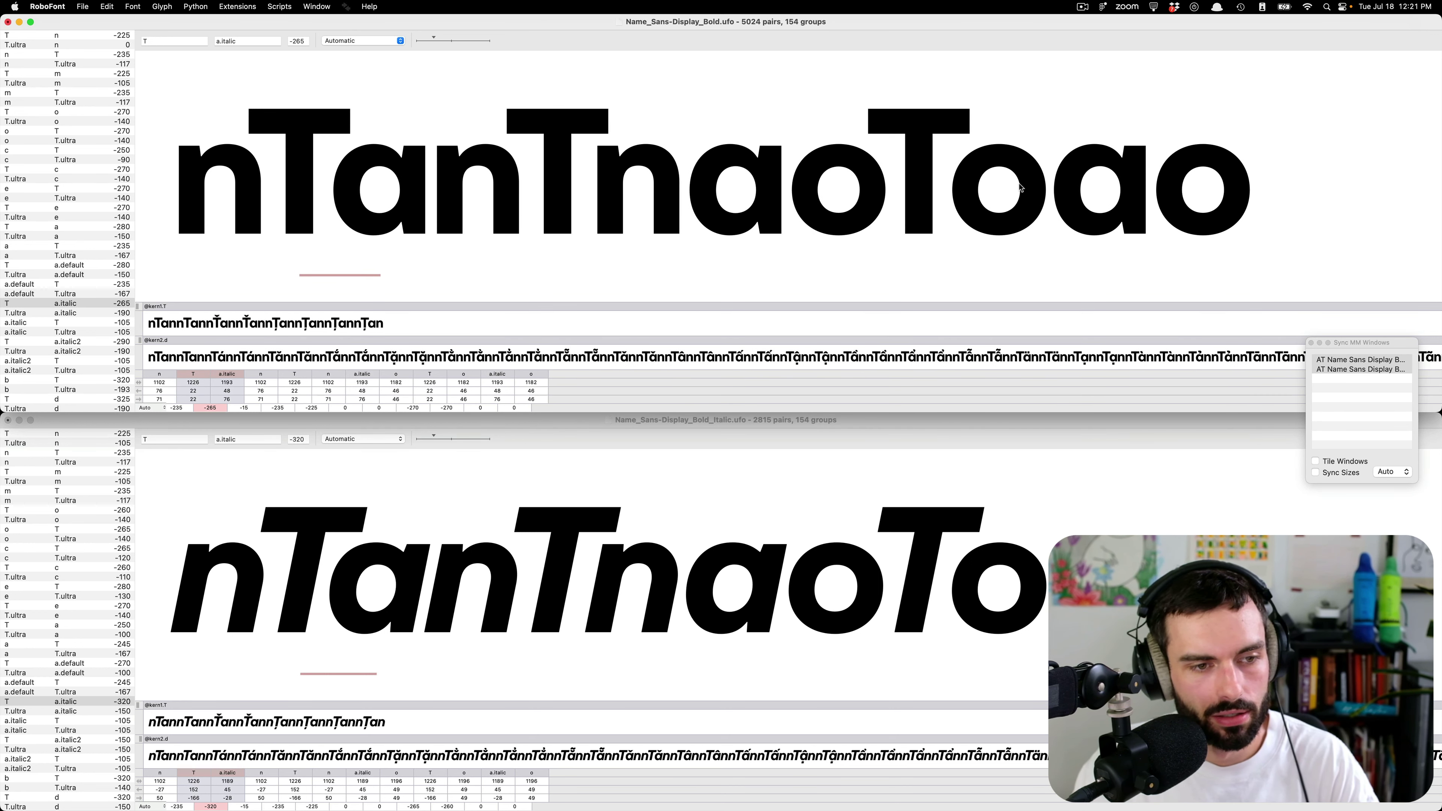
key("Left")
left_click(477, 519)
key("Right")
key("Right")
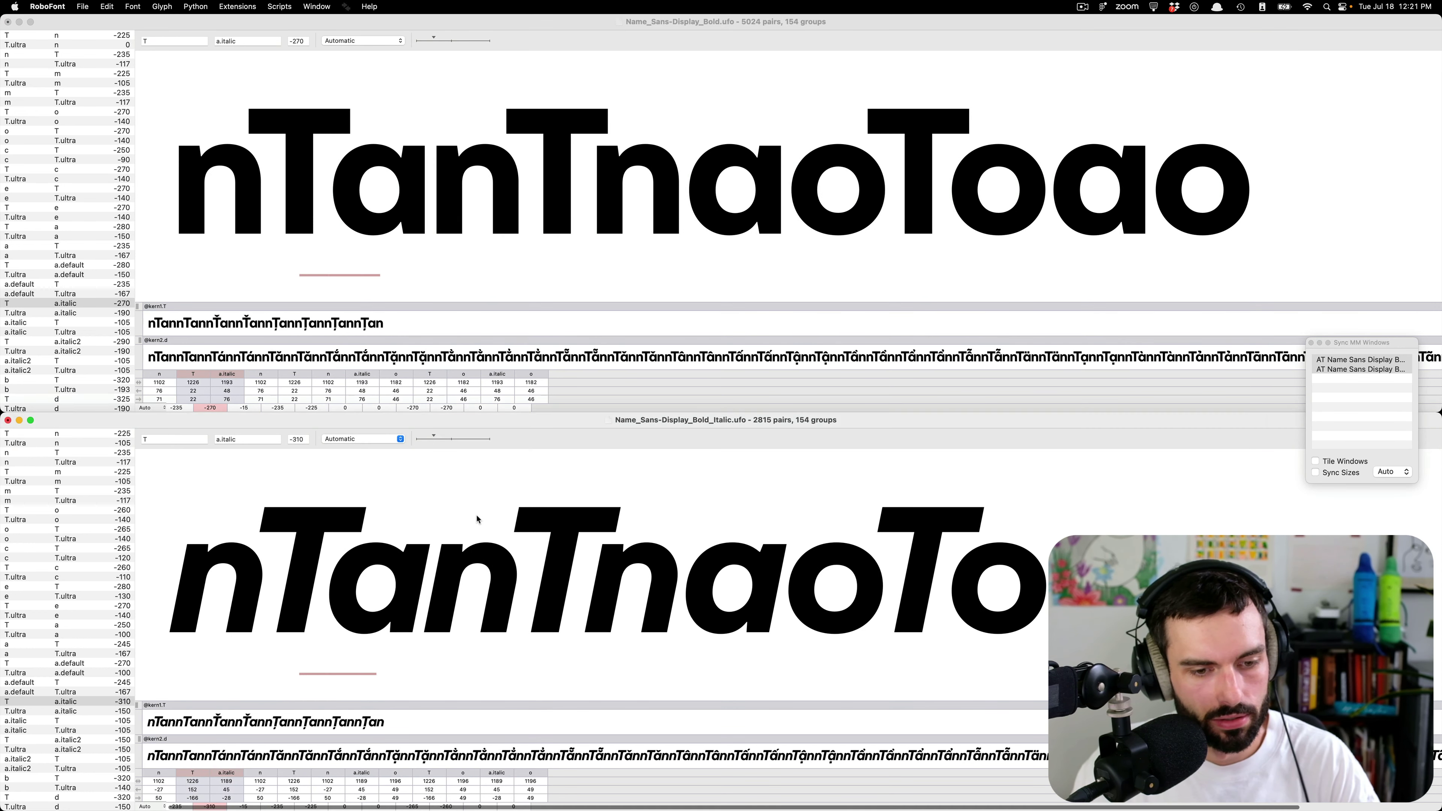
key("Right")
key("Right")
key("Right")
key("Right")
key("Right")
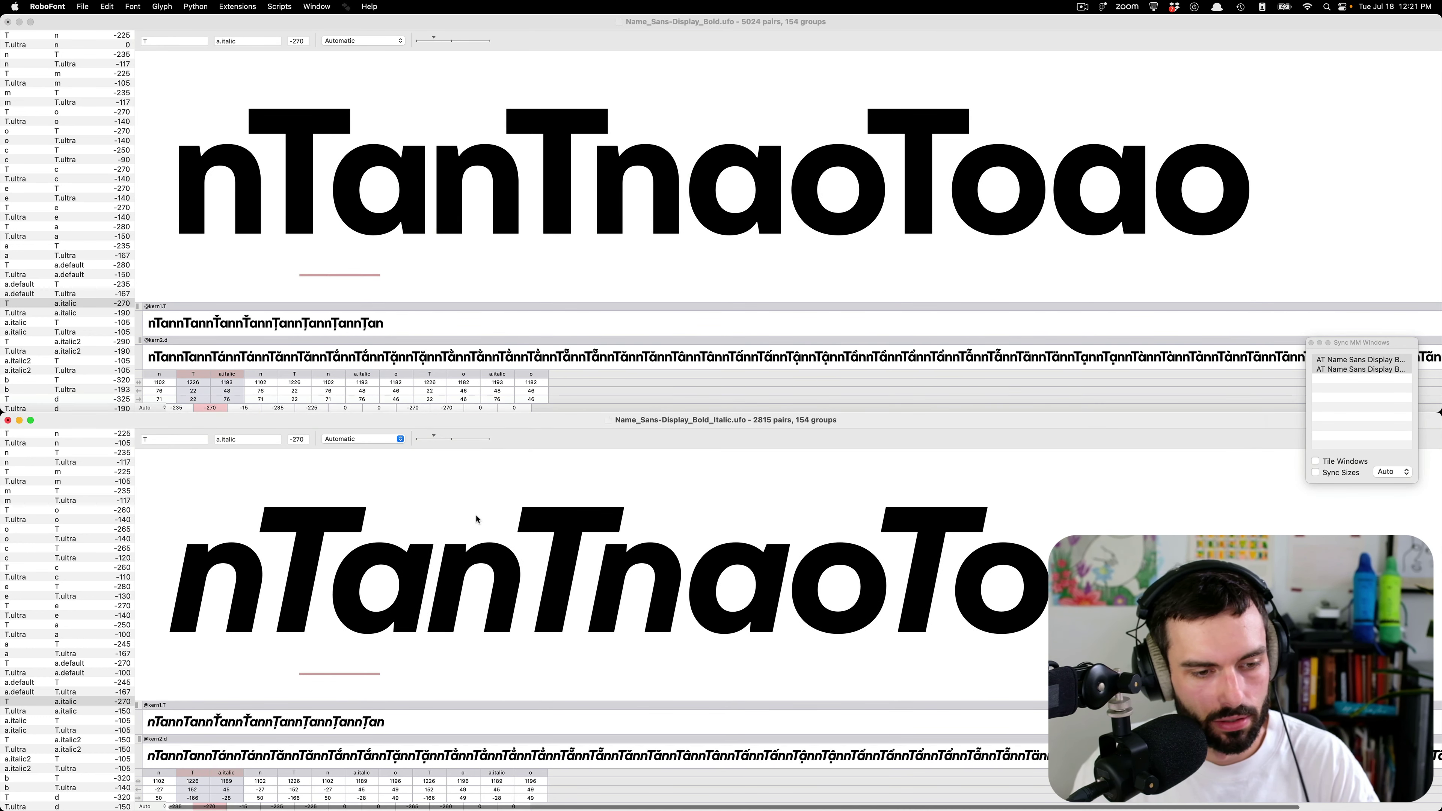
left_click(335, 222)
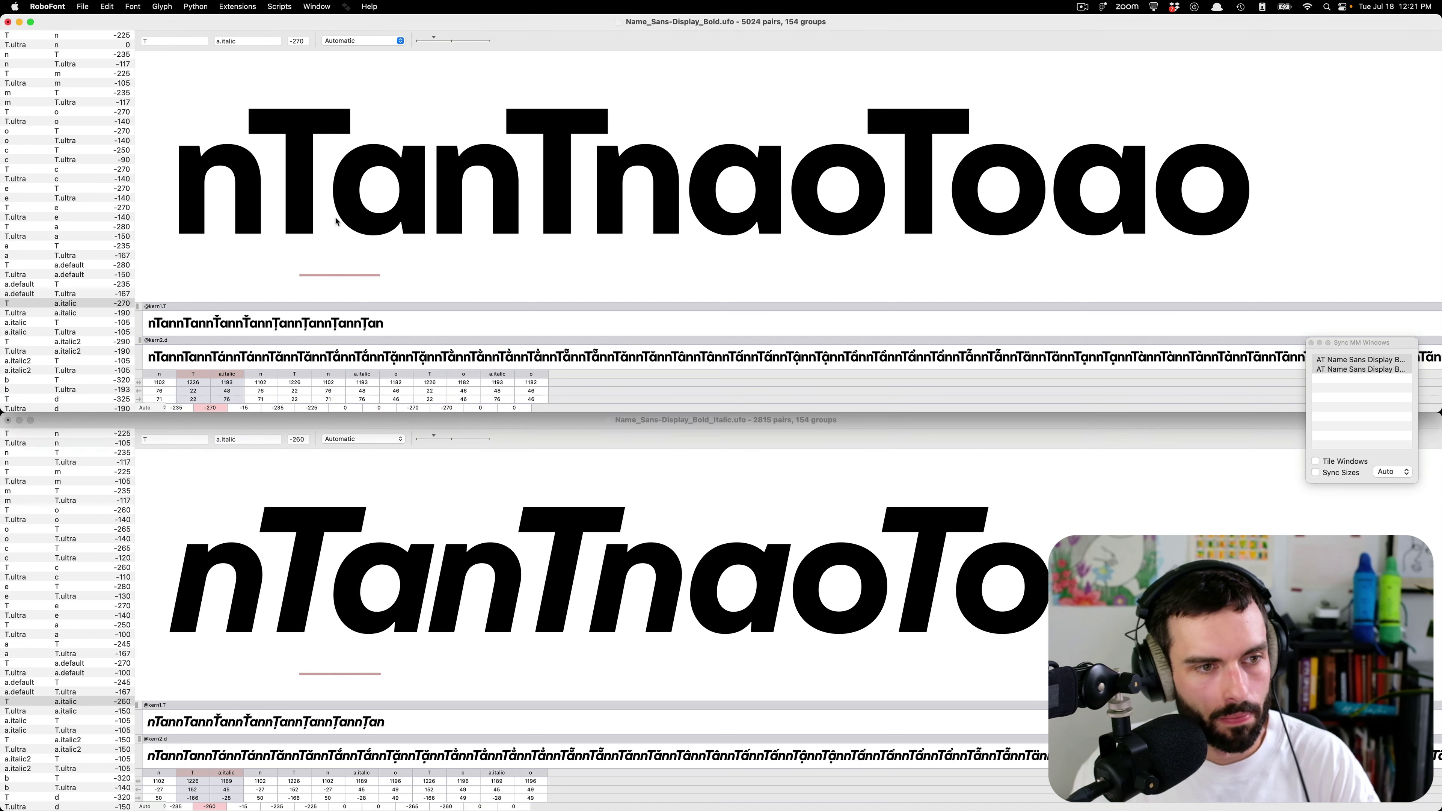
- Set T–a.italic2 kerning to -270 in Bold and -255 in Bold Italic
left_click(73, 342)
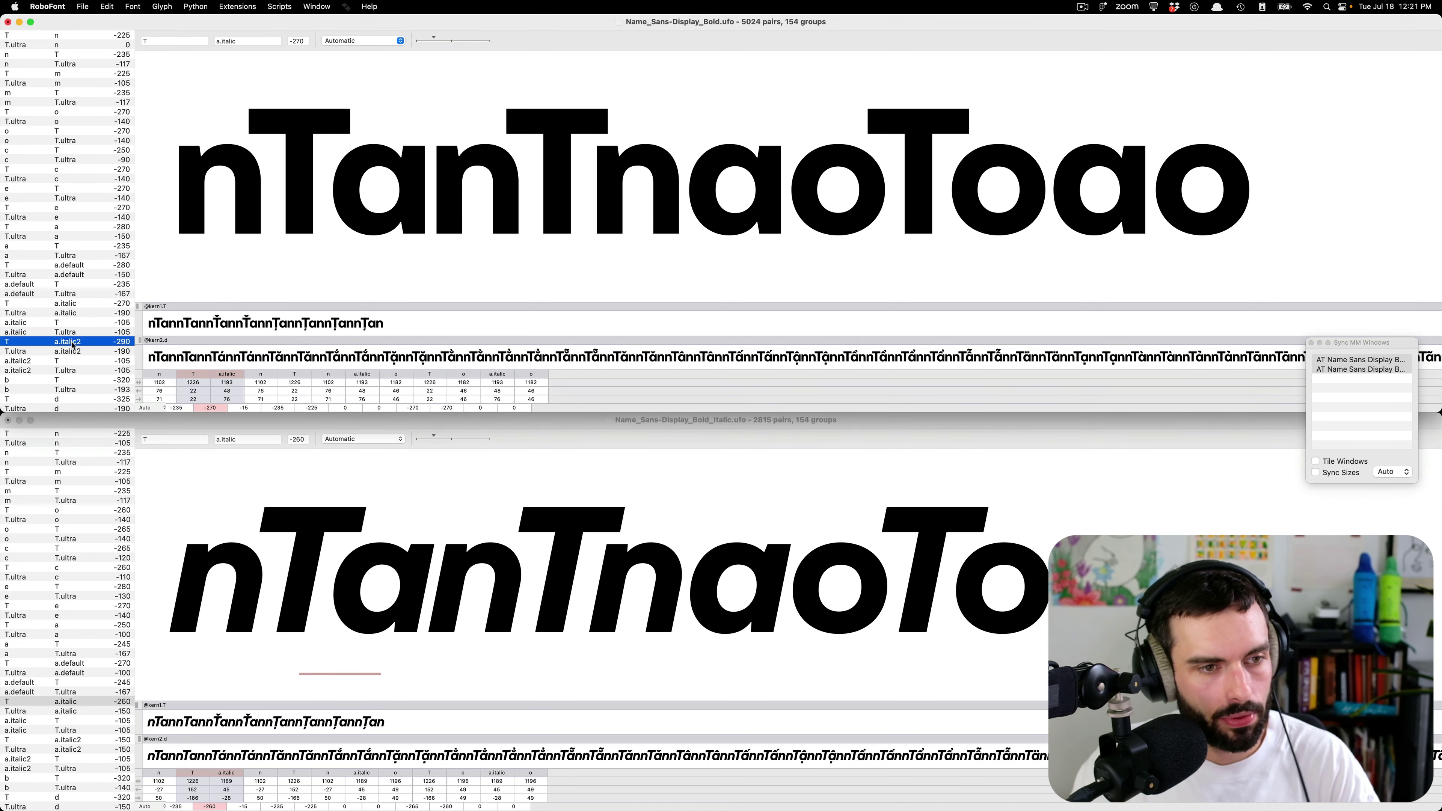
left_click(420, 213)
key("Right")
key("Right")
left_click(409, 658)
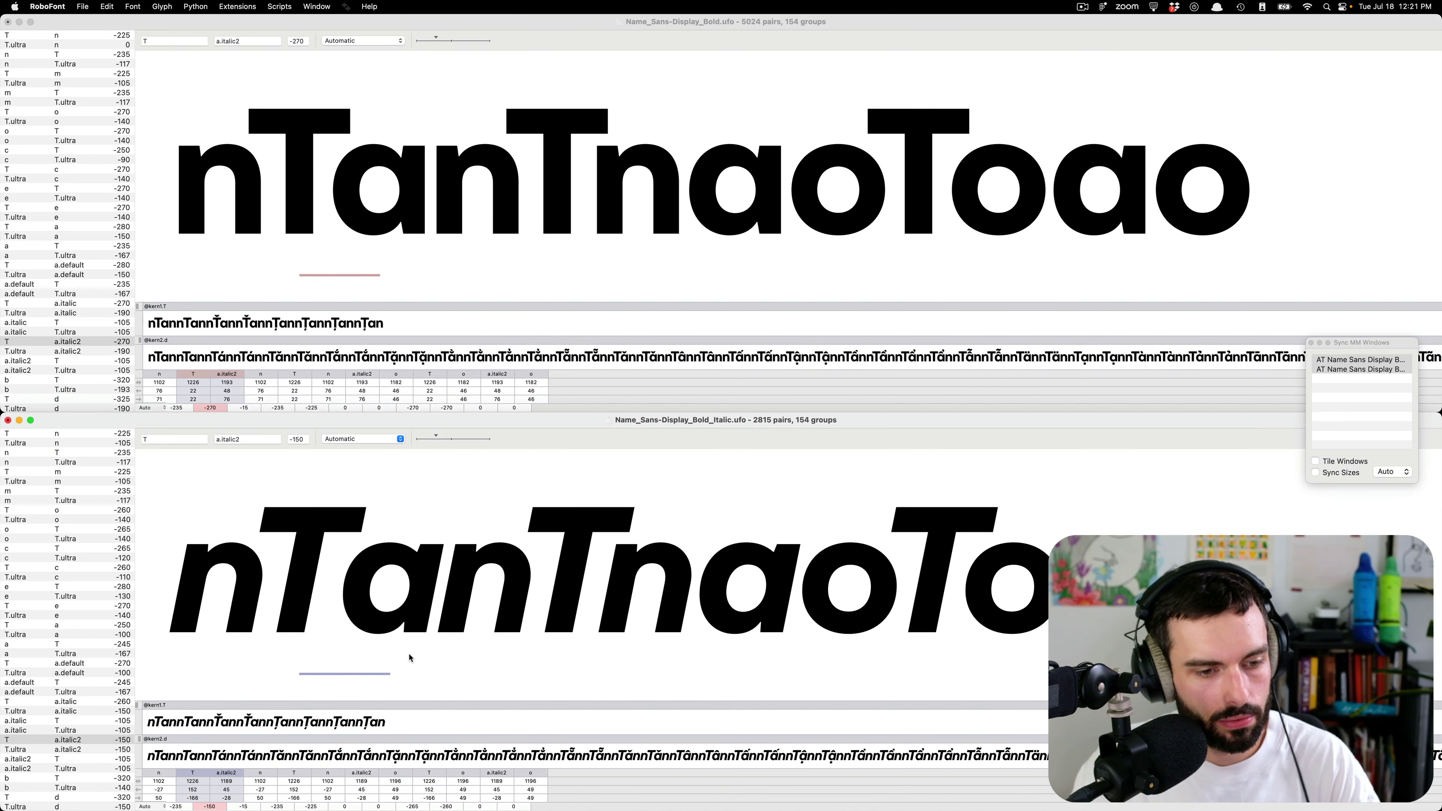
key("Left")
key("Left")
key("Left")
key("Left")
key("Left")
key("Left")
key("Left")
key("Left")
key("Left")
key("Left")
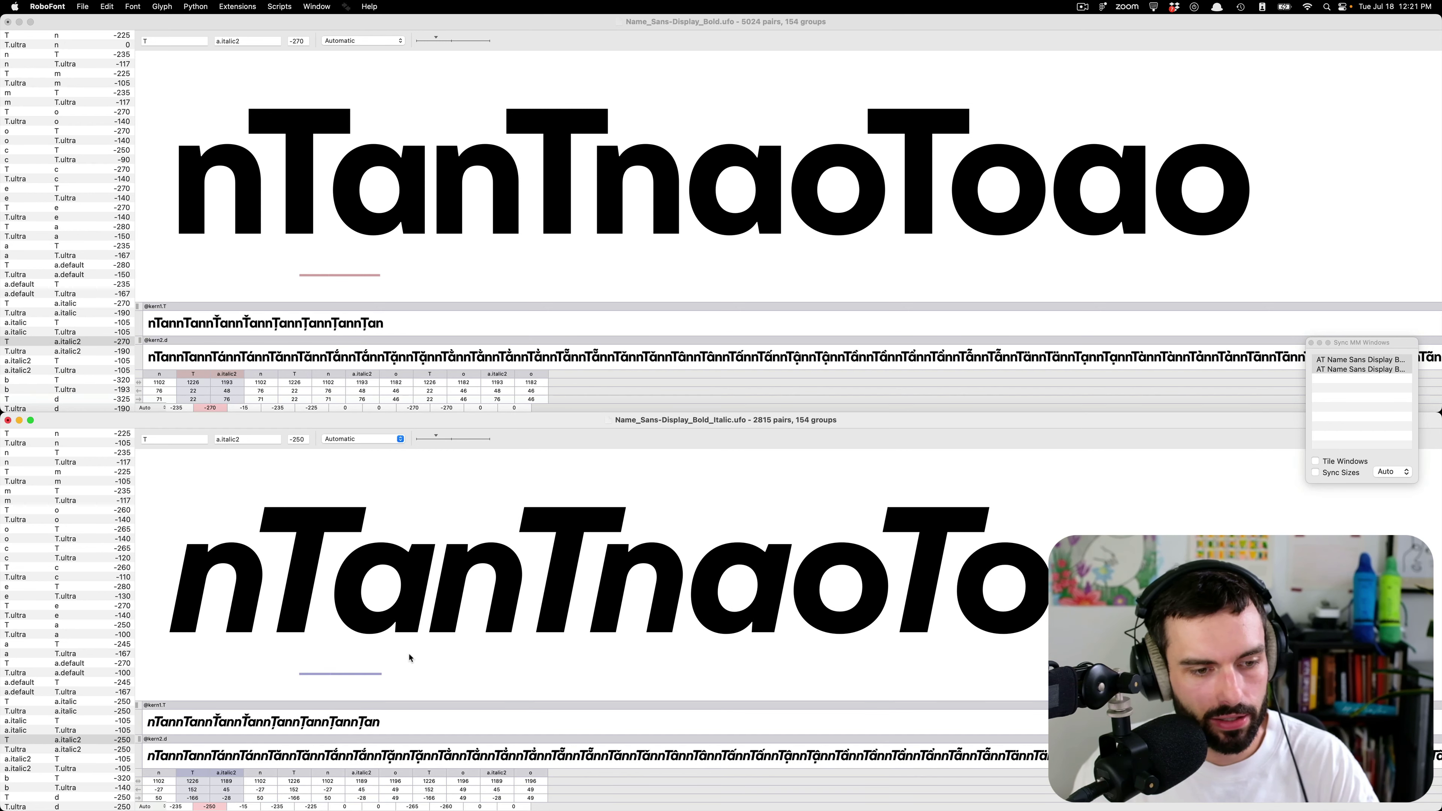
key("Left")
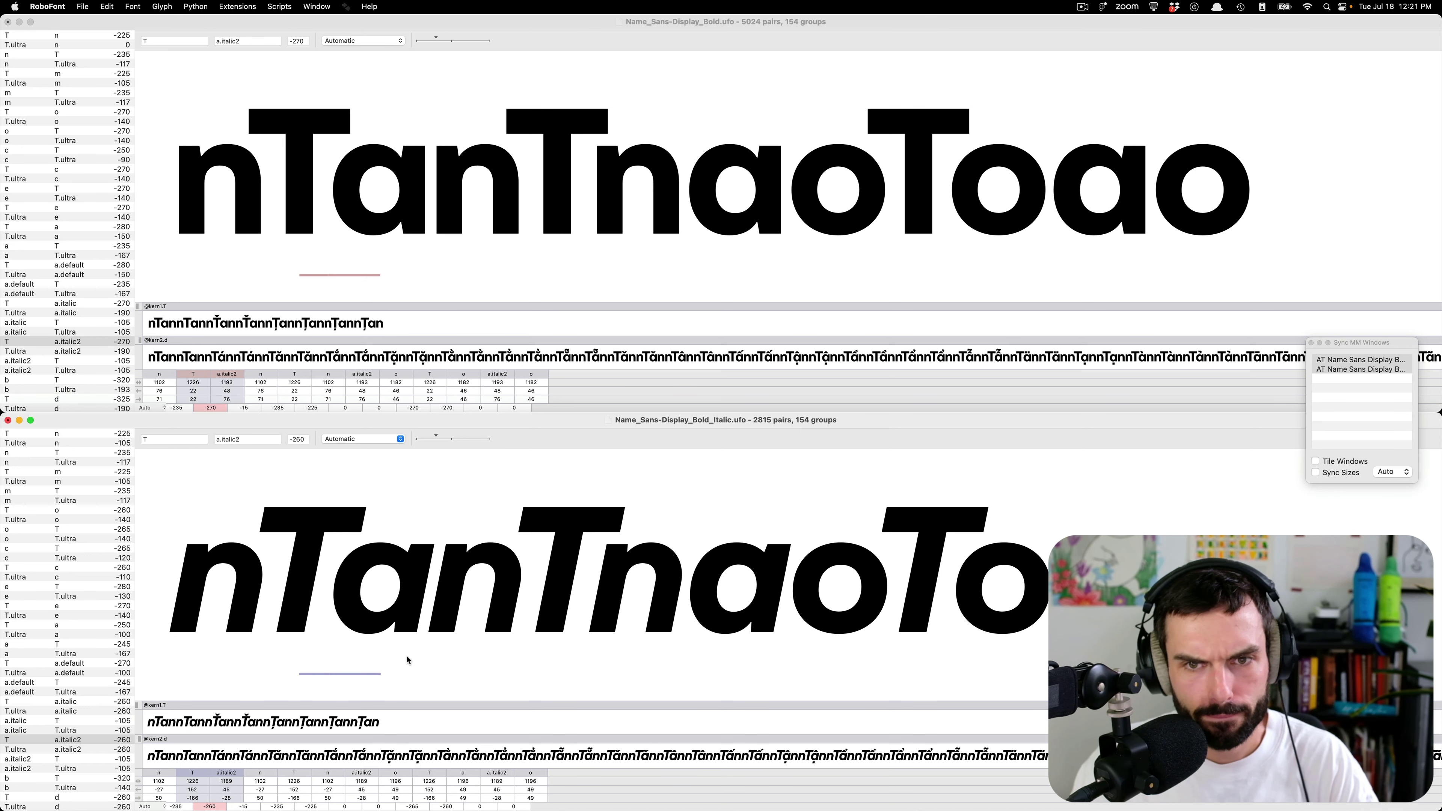
key("alt+Right")
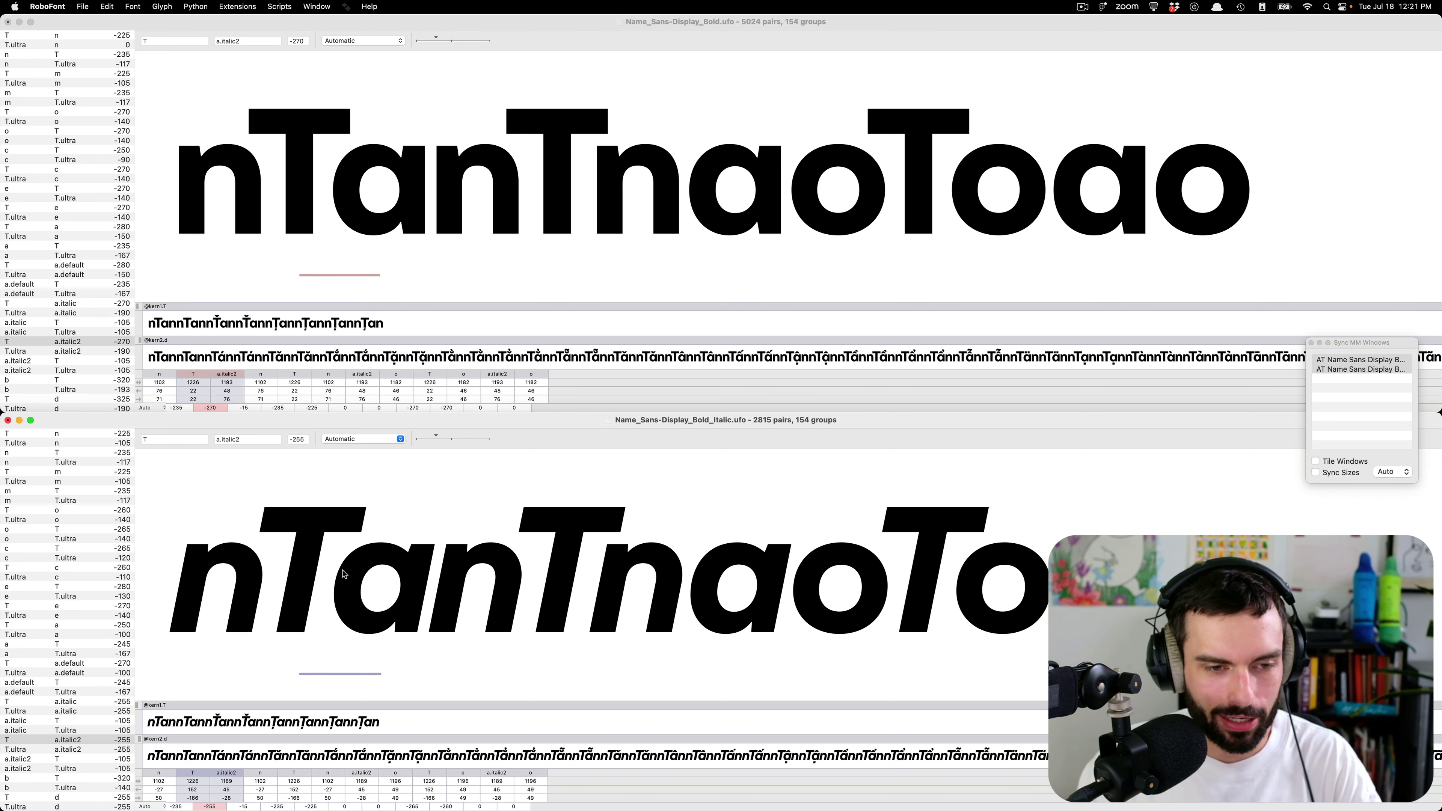
left_click(367, 207)
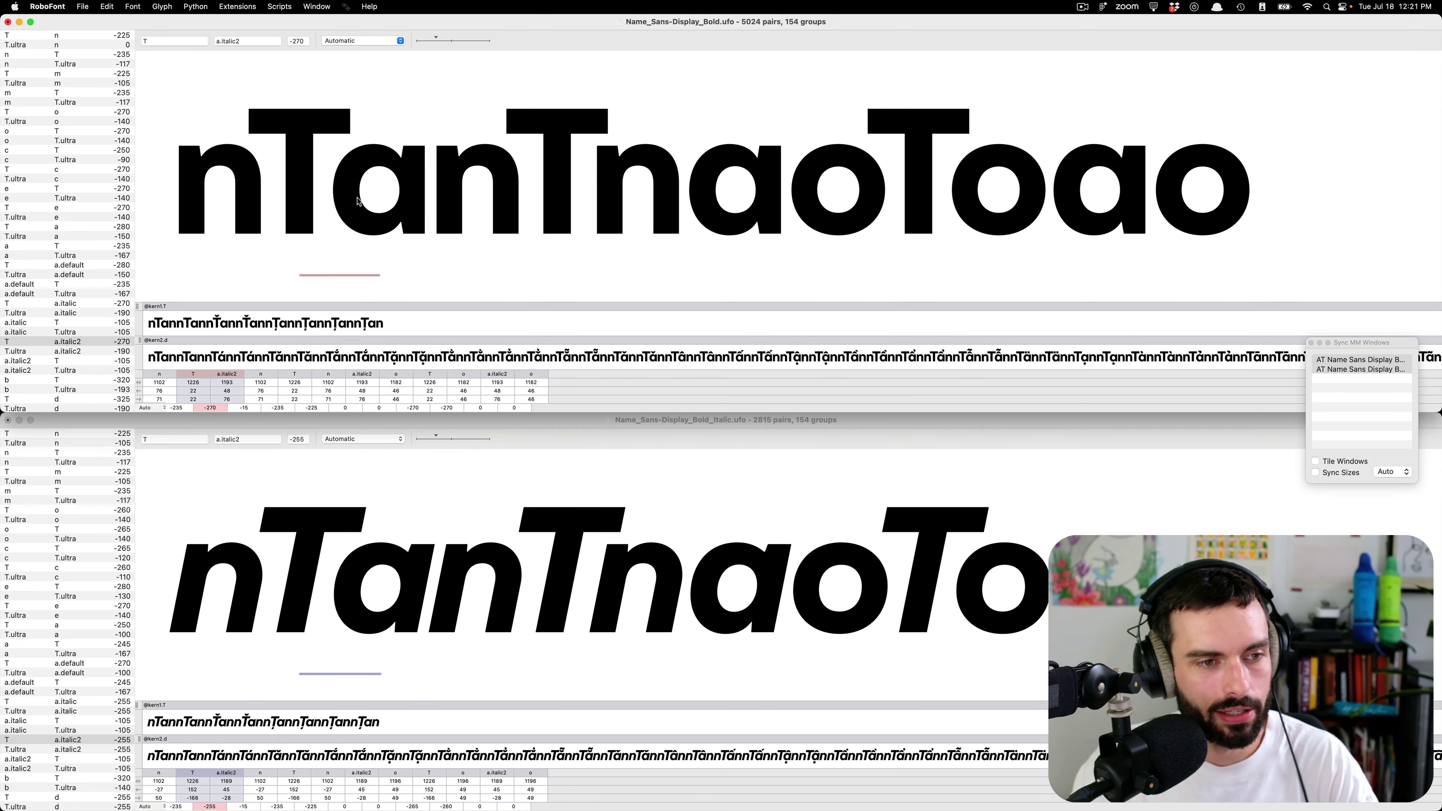
key("Down")
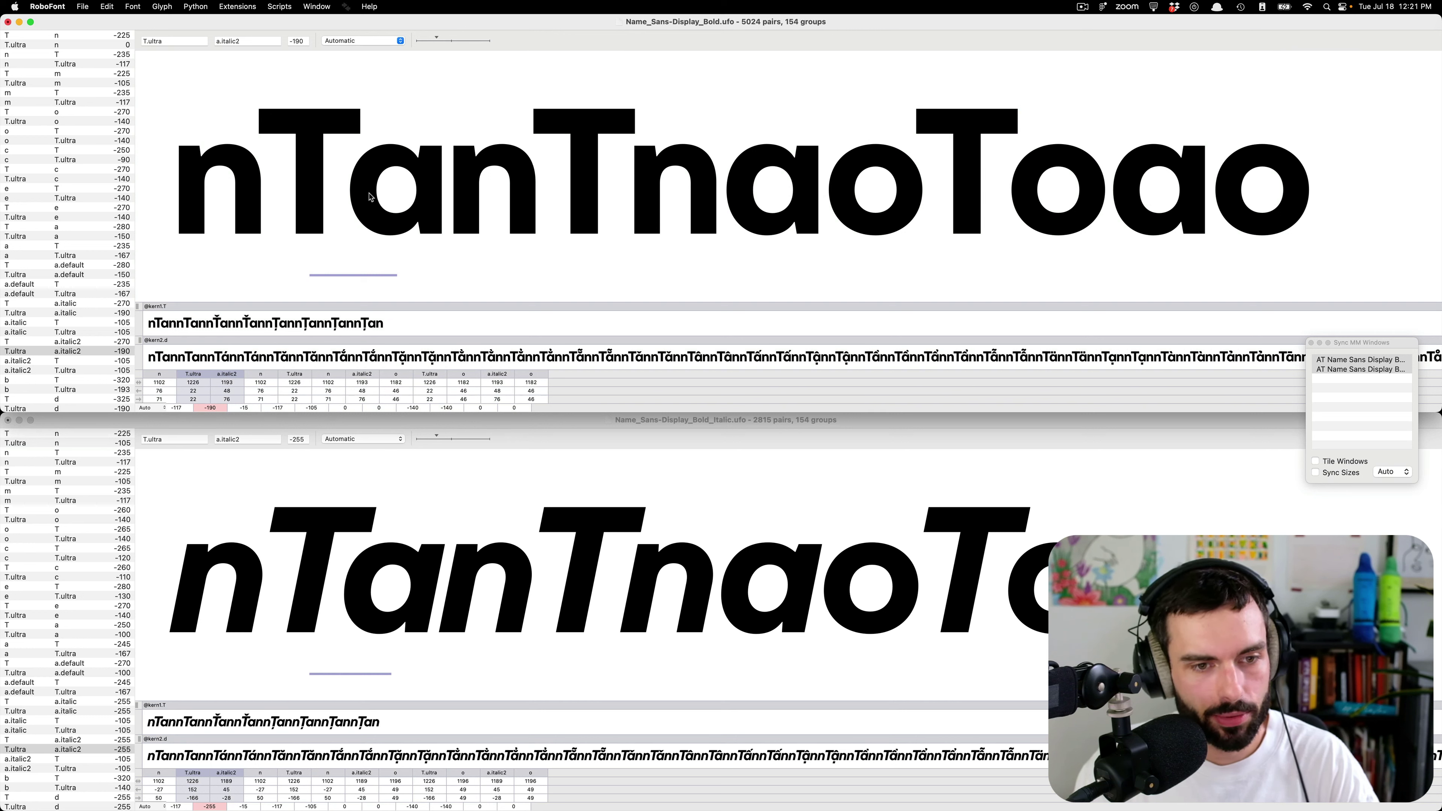
- Switch the pair to T.ultra–d and set its Bold kerning to -160
left_click(253, 41)
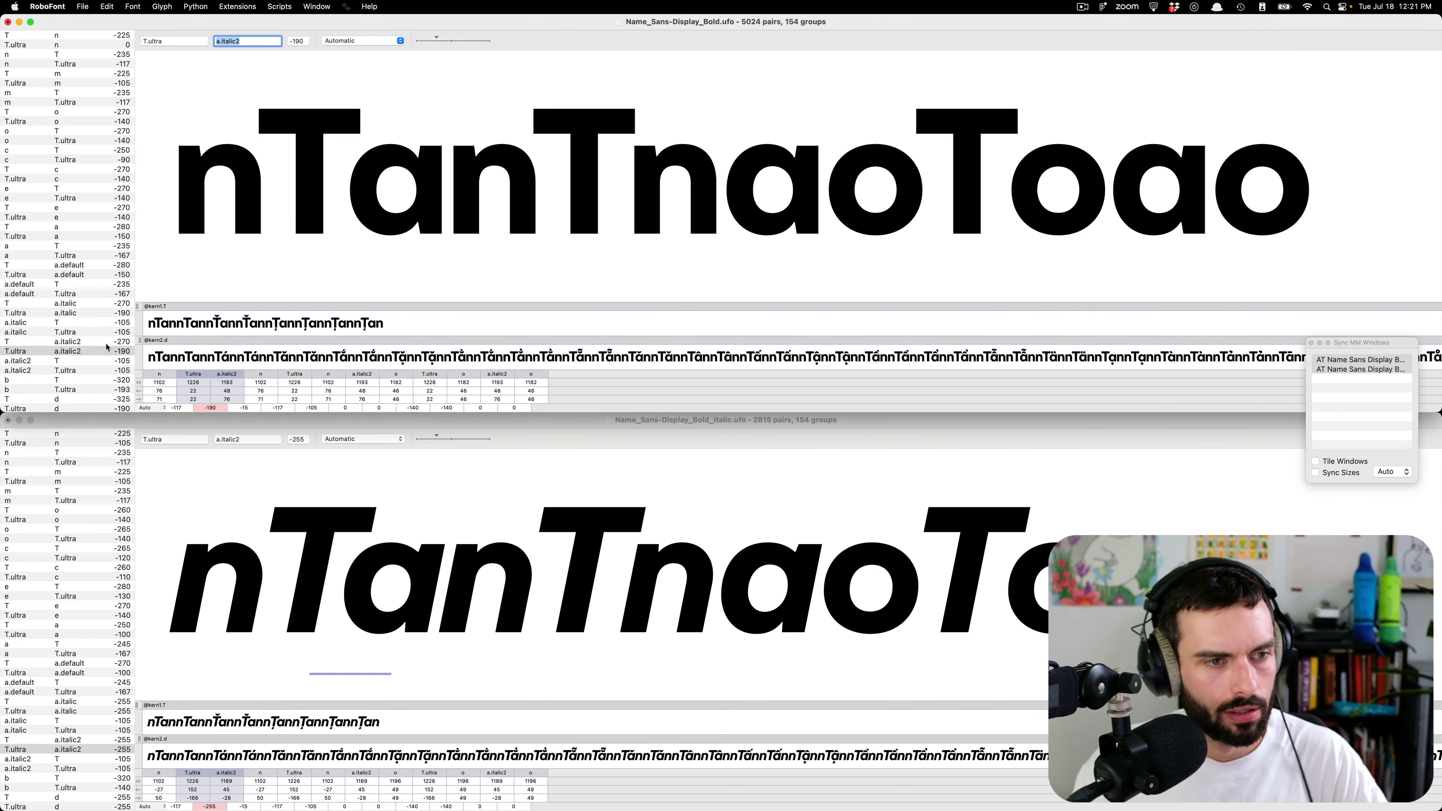
left_click(73, 313)
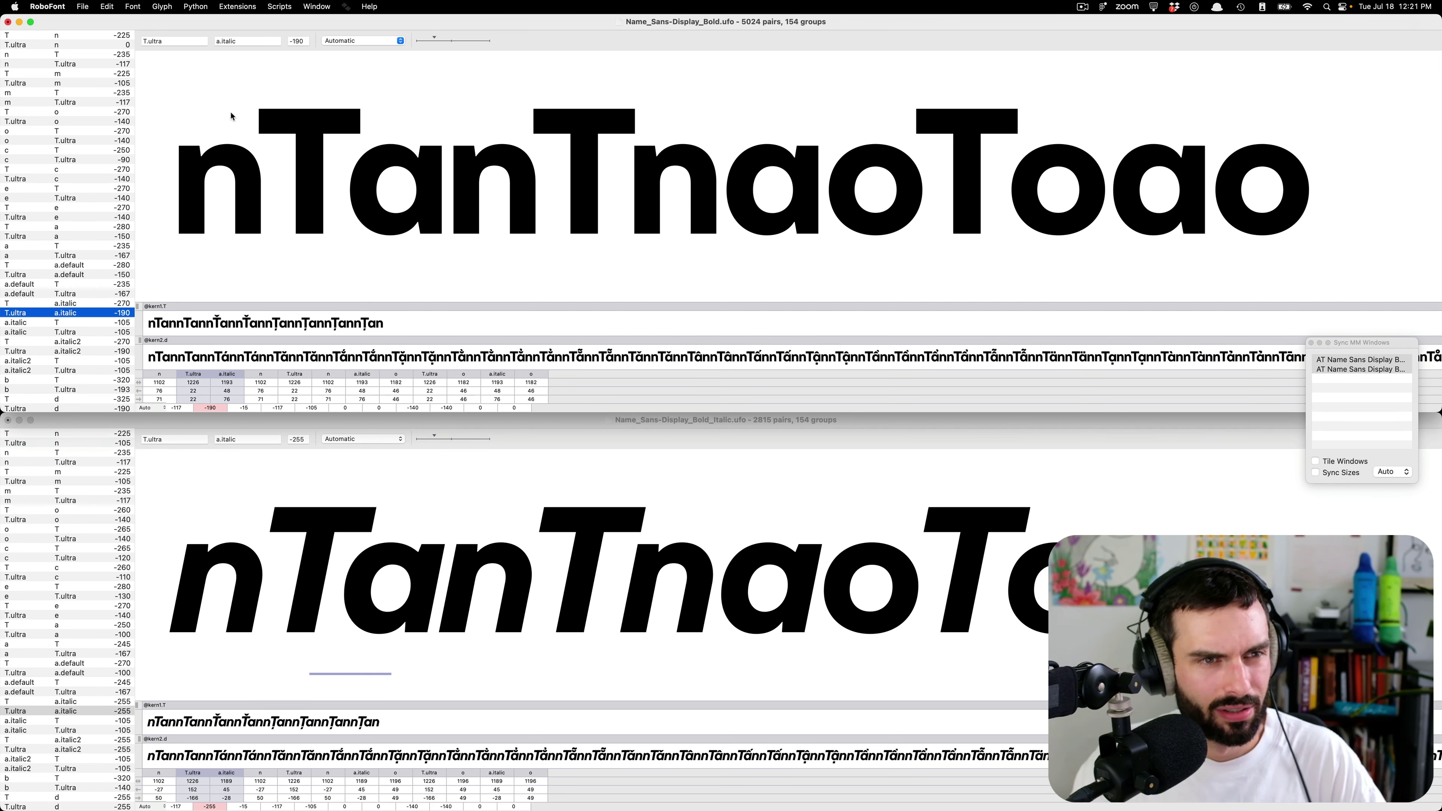
left_click(252, 40)
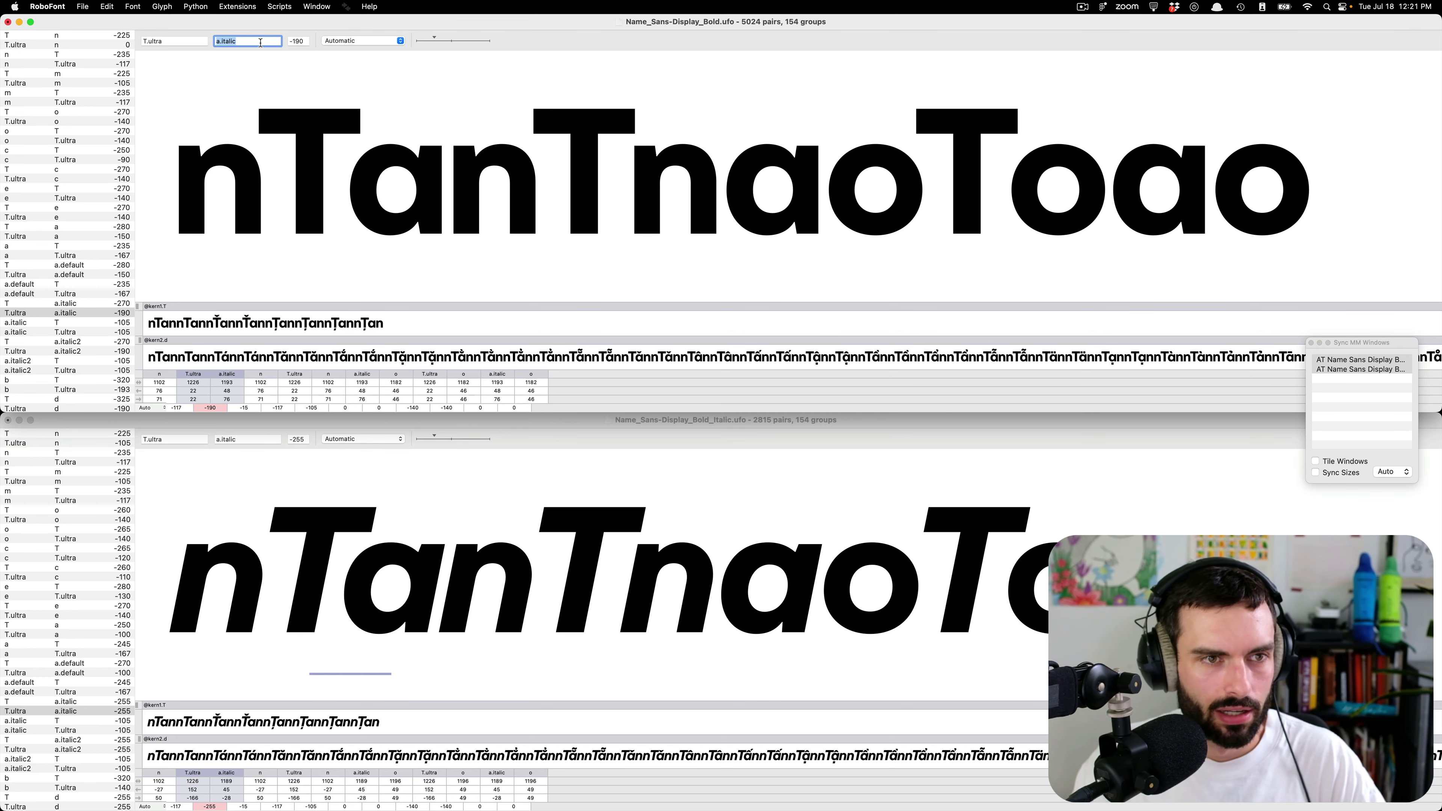
type("d")
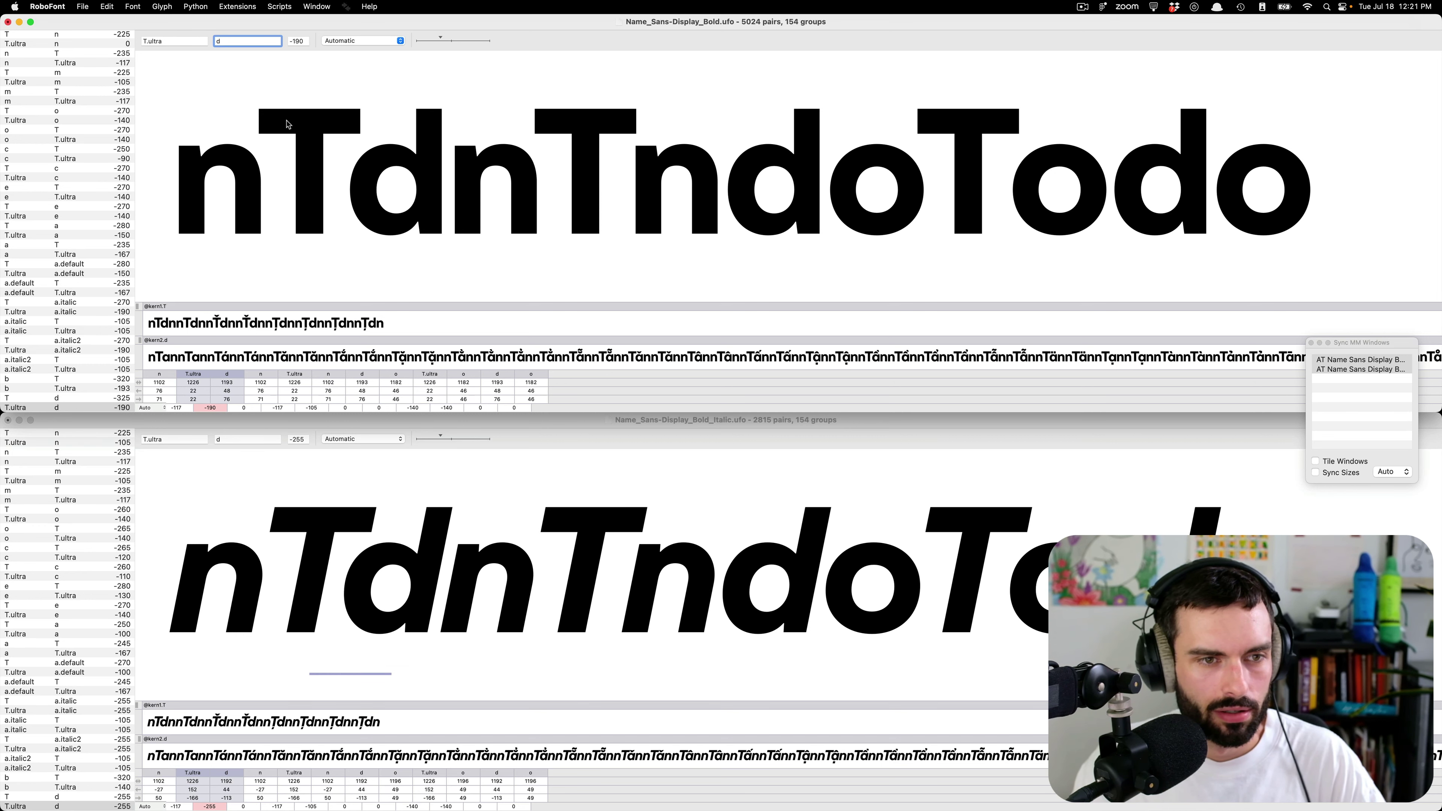
left_click(328, 143)
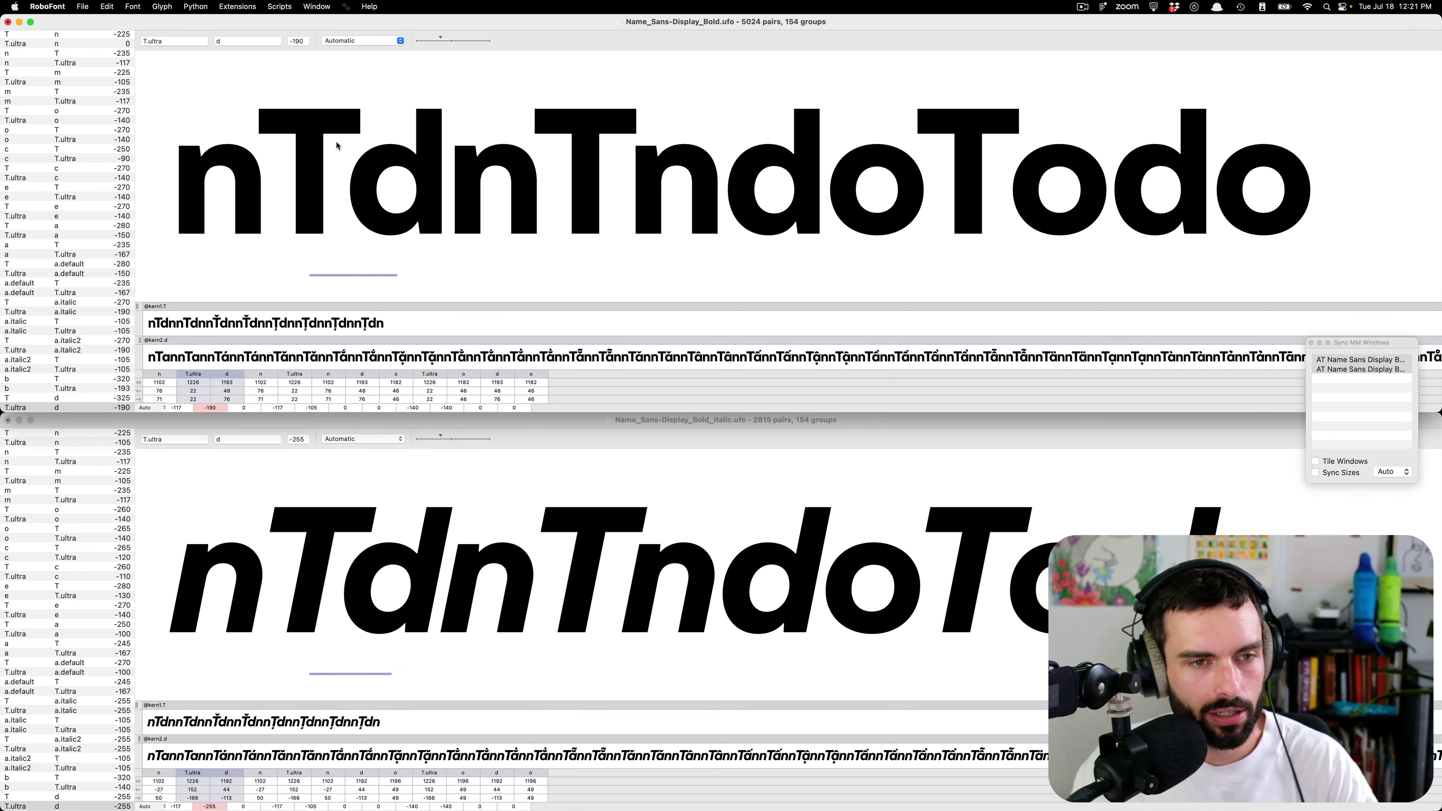
key("Right")
key("Right")
key("Right")
key("Right")
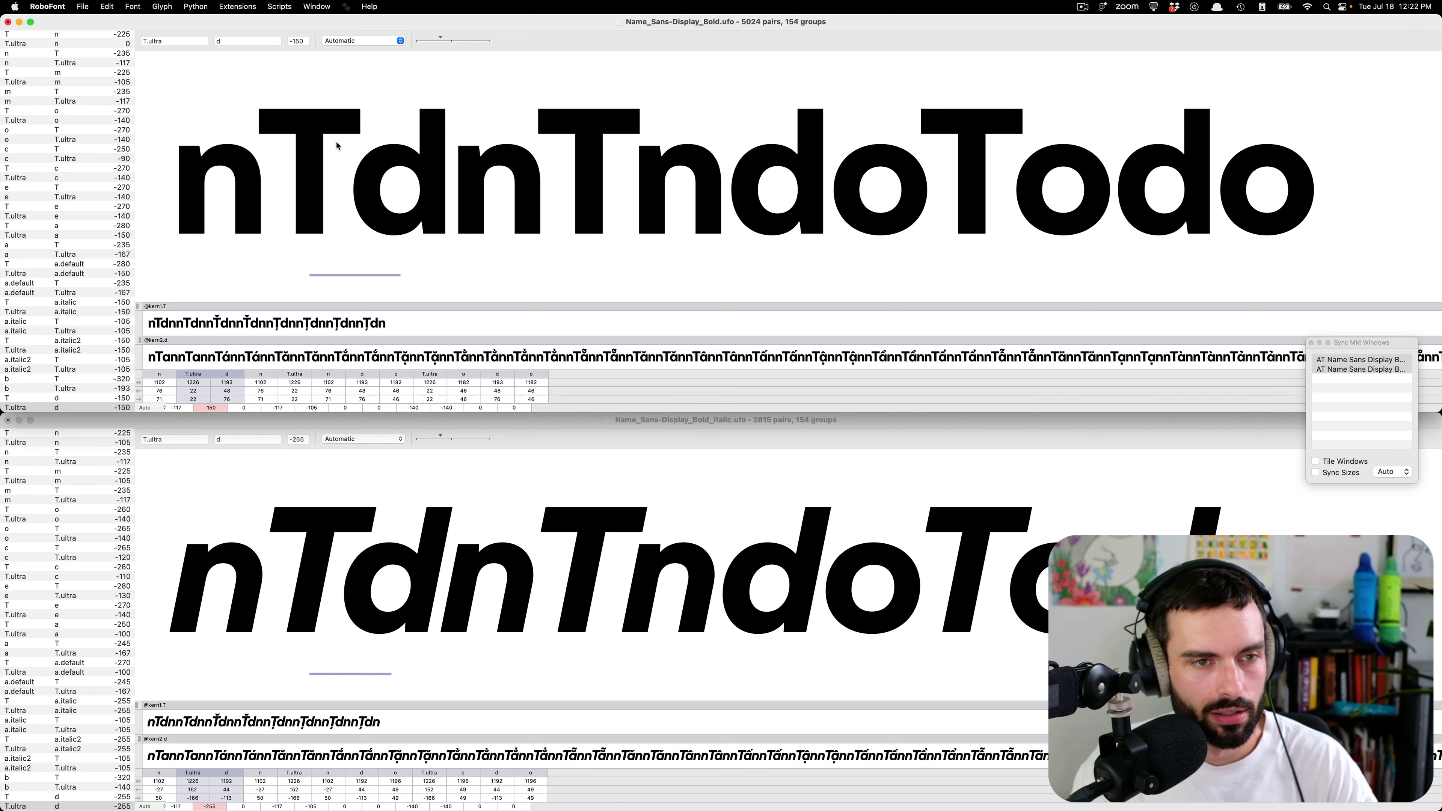
key("Left")
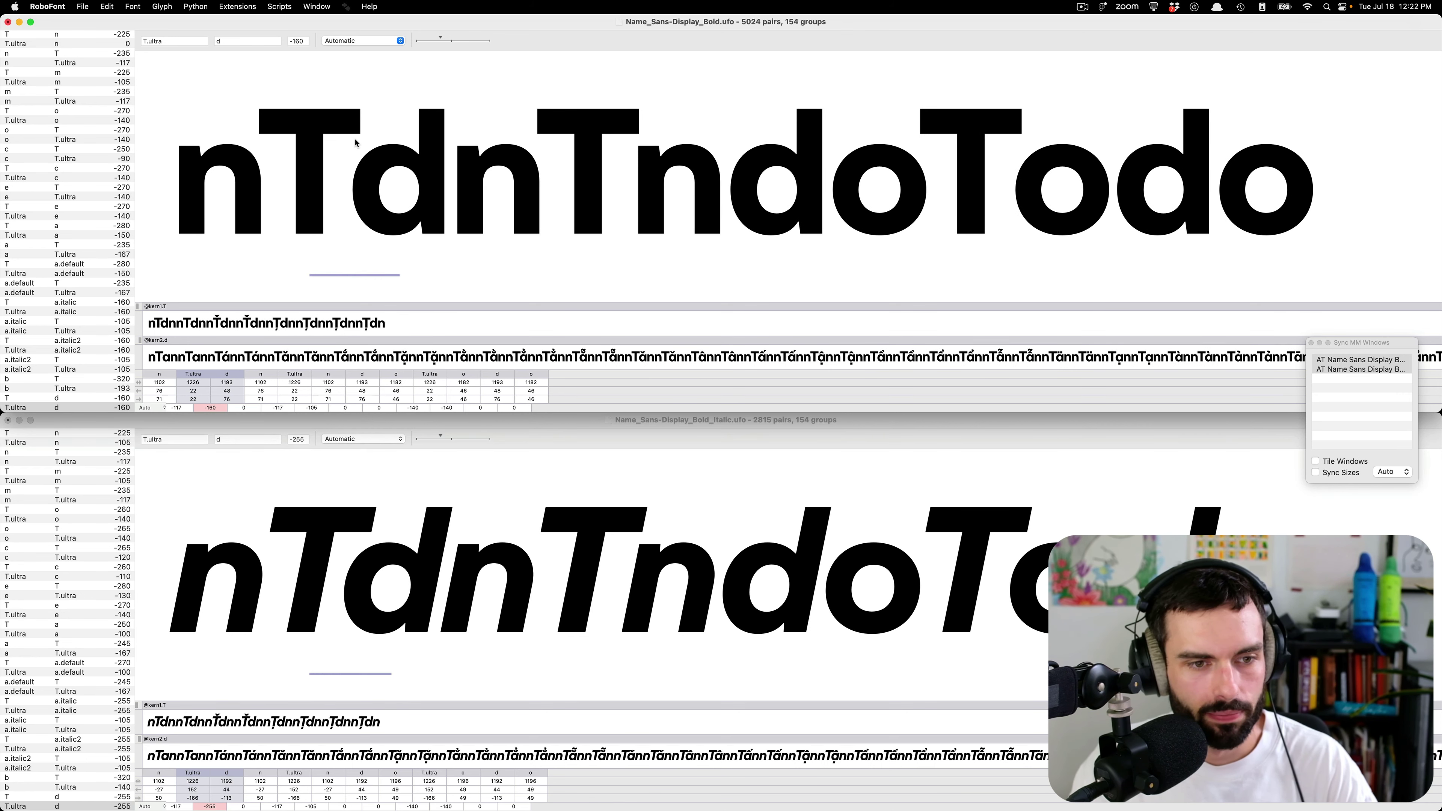
- Loosen the Bold Italic T.ultra–d kerning to -145
left_click(437, 540)
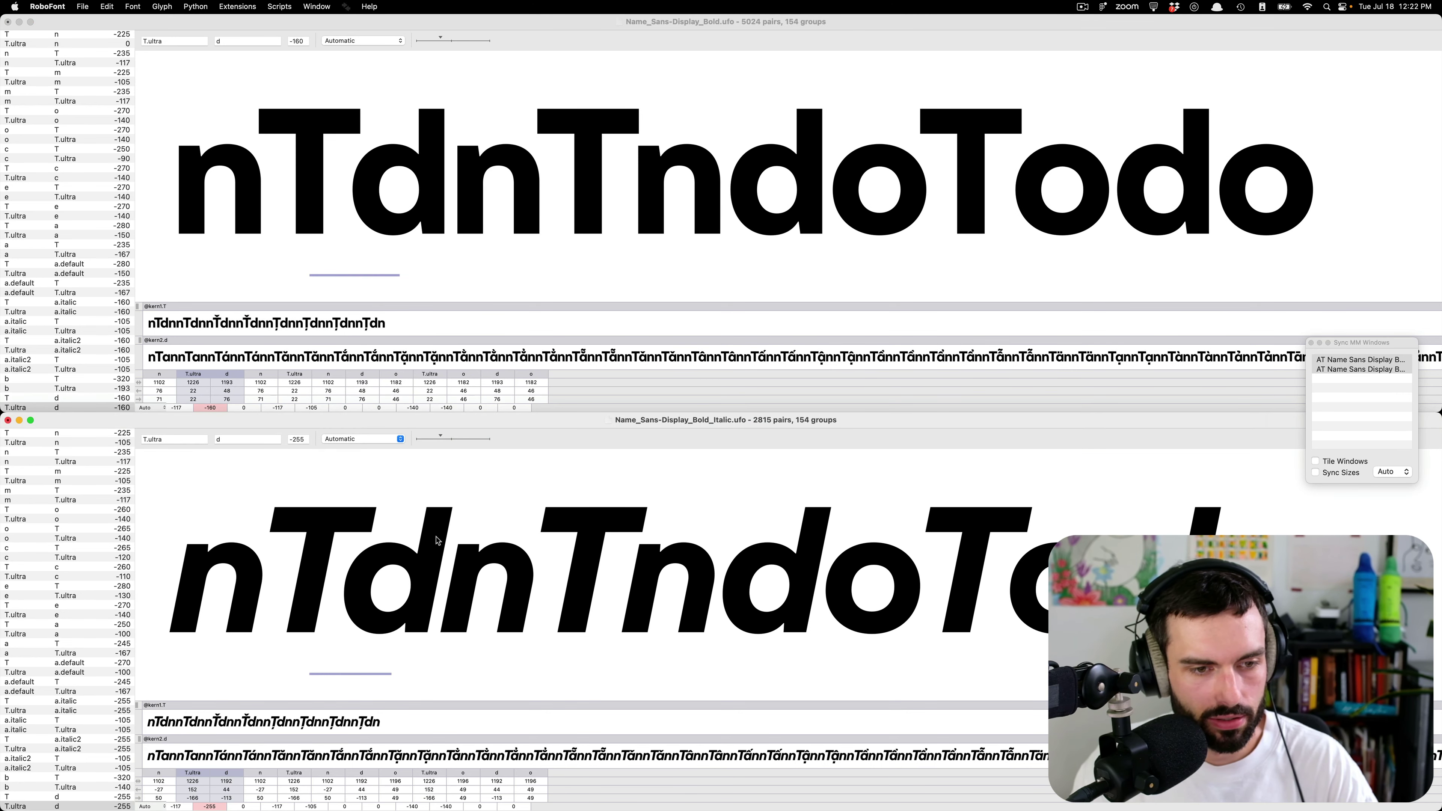
key("Right")
key("Right")
key("Right")
key("Right")
key("Right")
key("Right")
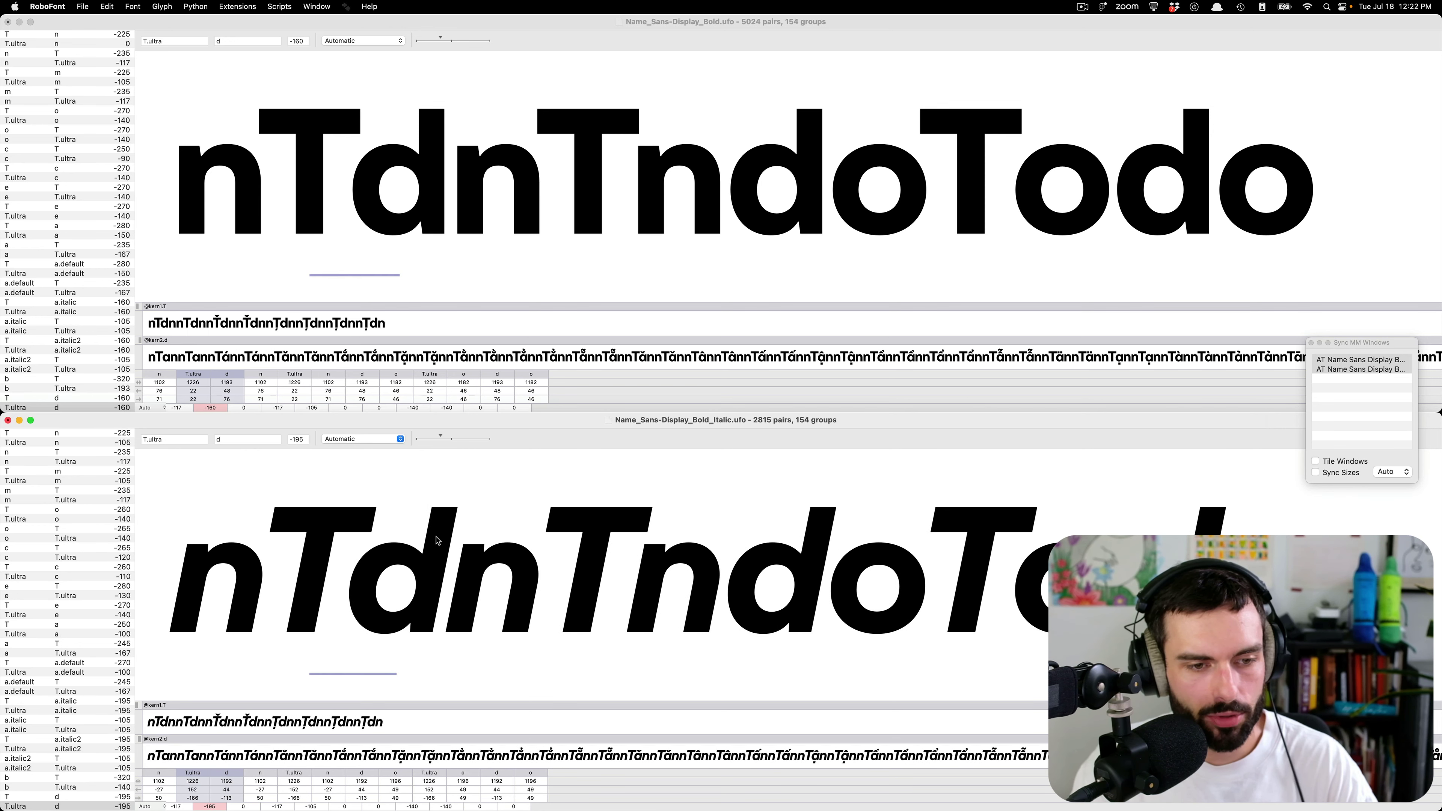
key("Right")
key("Right")
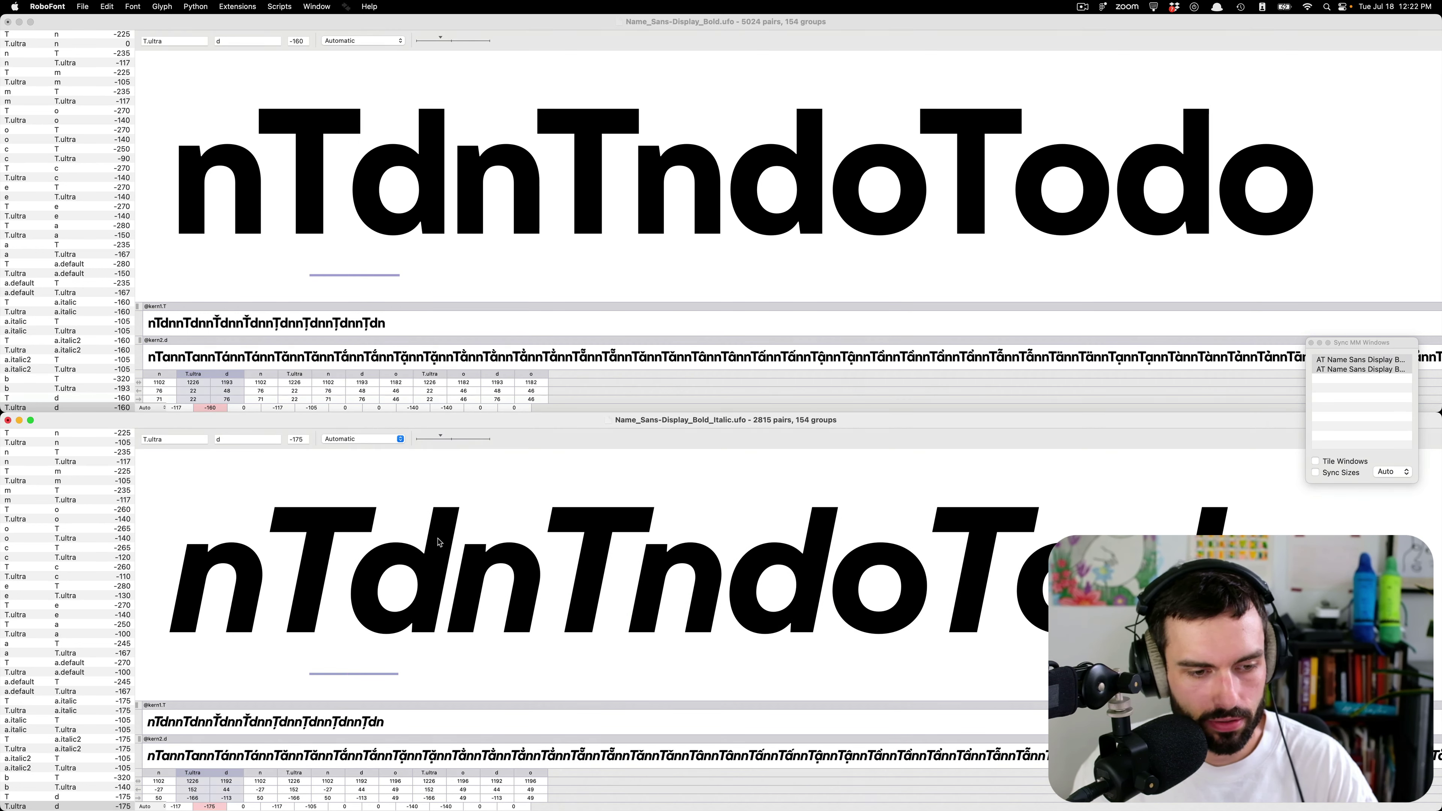
key("Right")
key("Right")
key("Right")
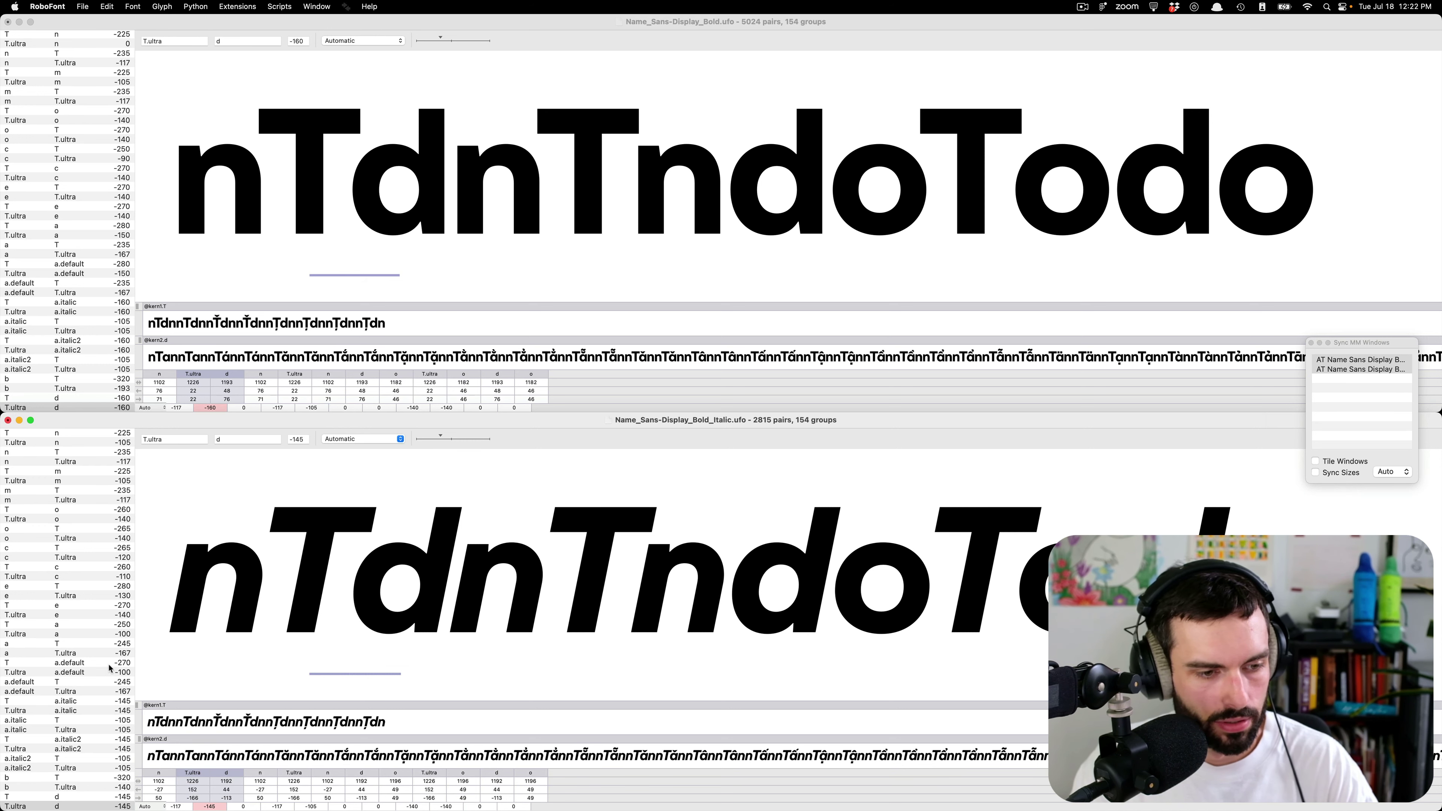
- Enter a.italic as the second glyph, review the T and T.ultra–a.italic2 rows, and step to a.italic2–T
left_click(250, 40)
type("a")
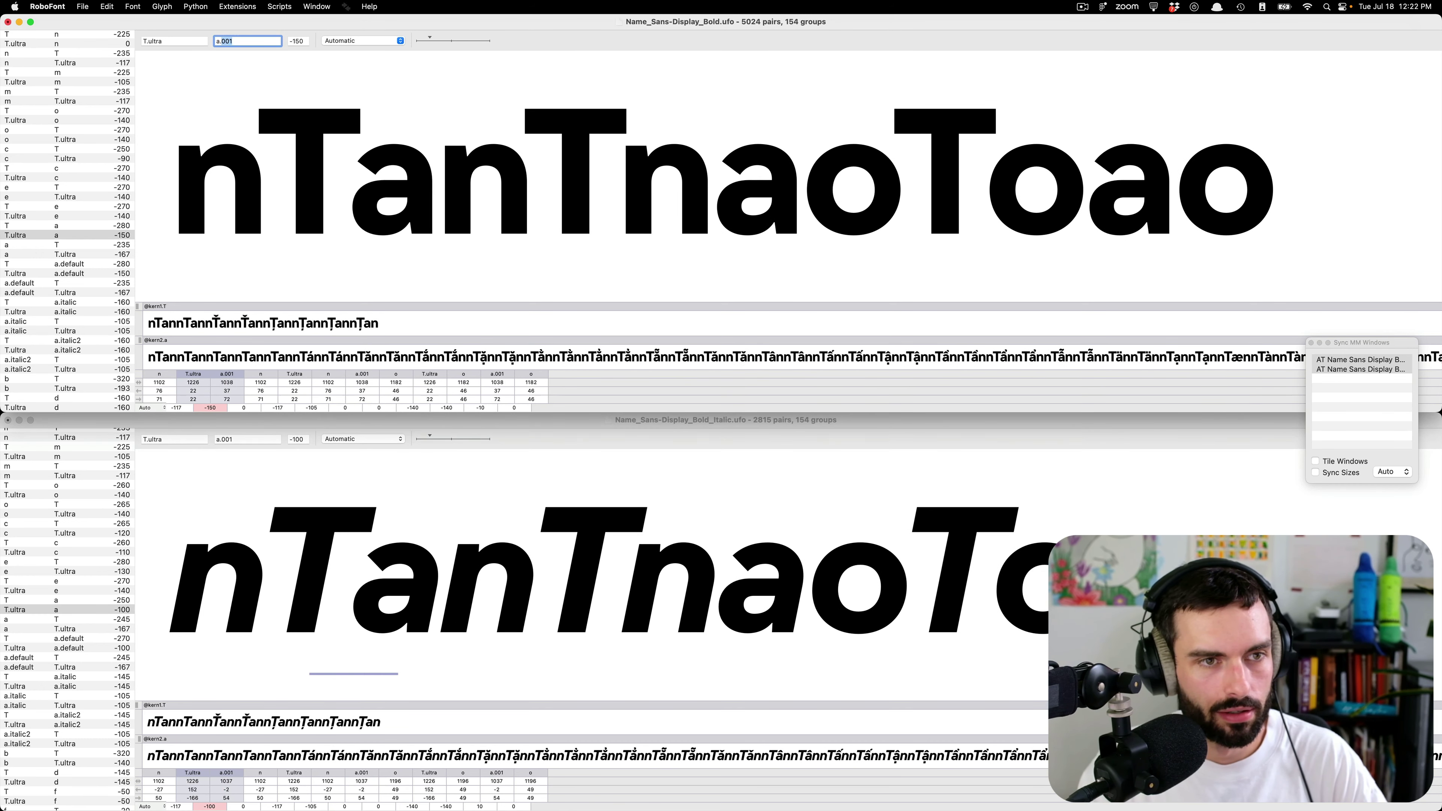
type(".i")
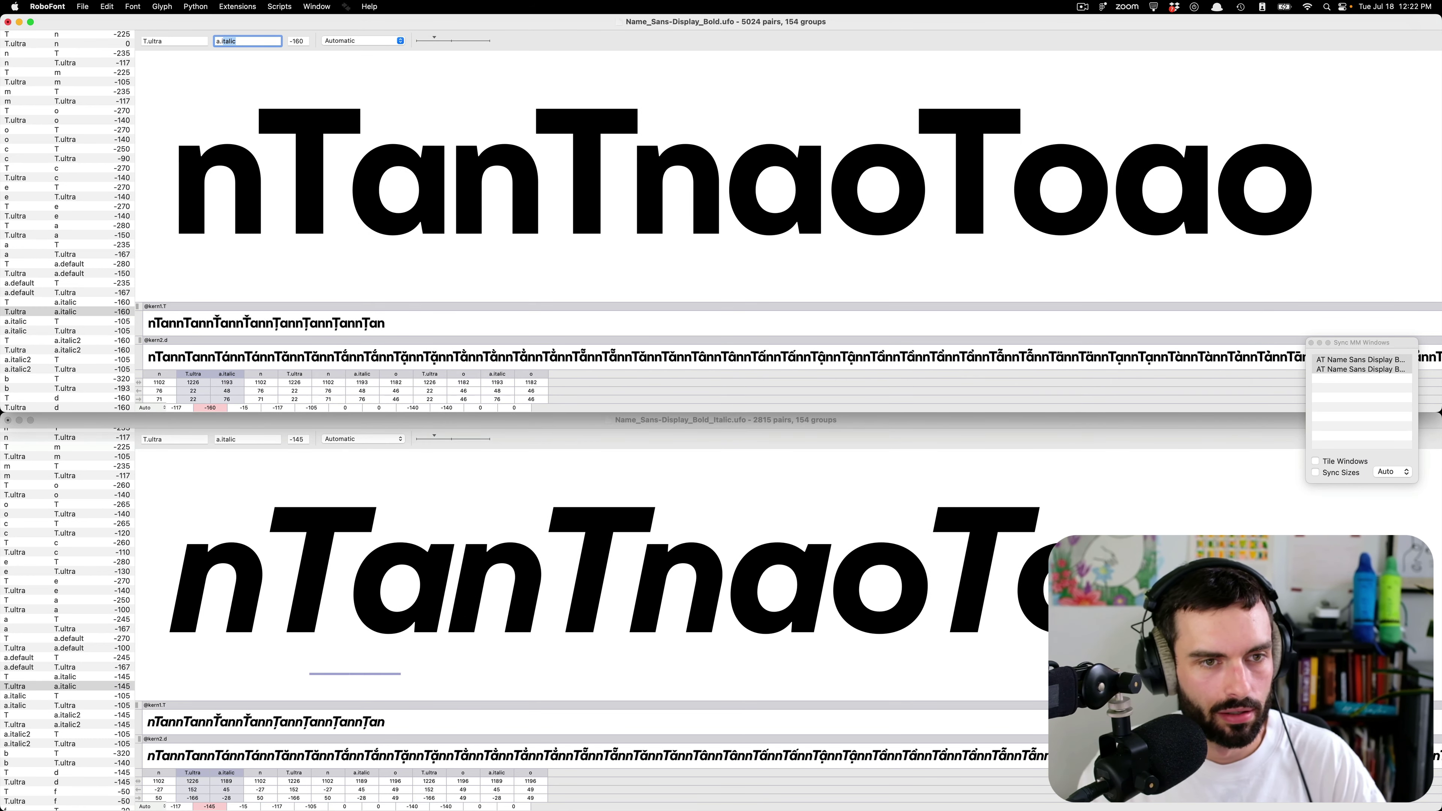
type("d")
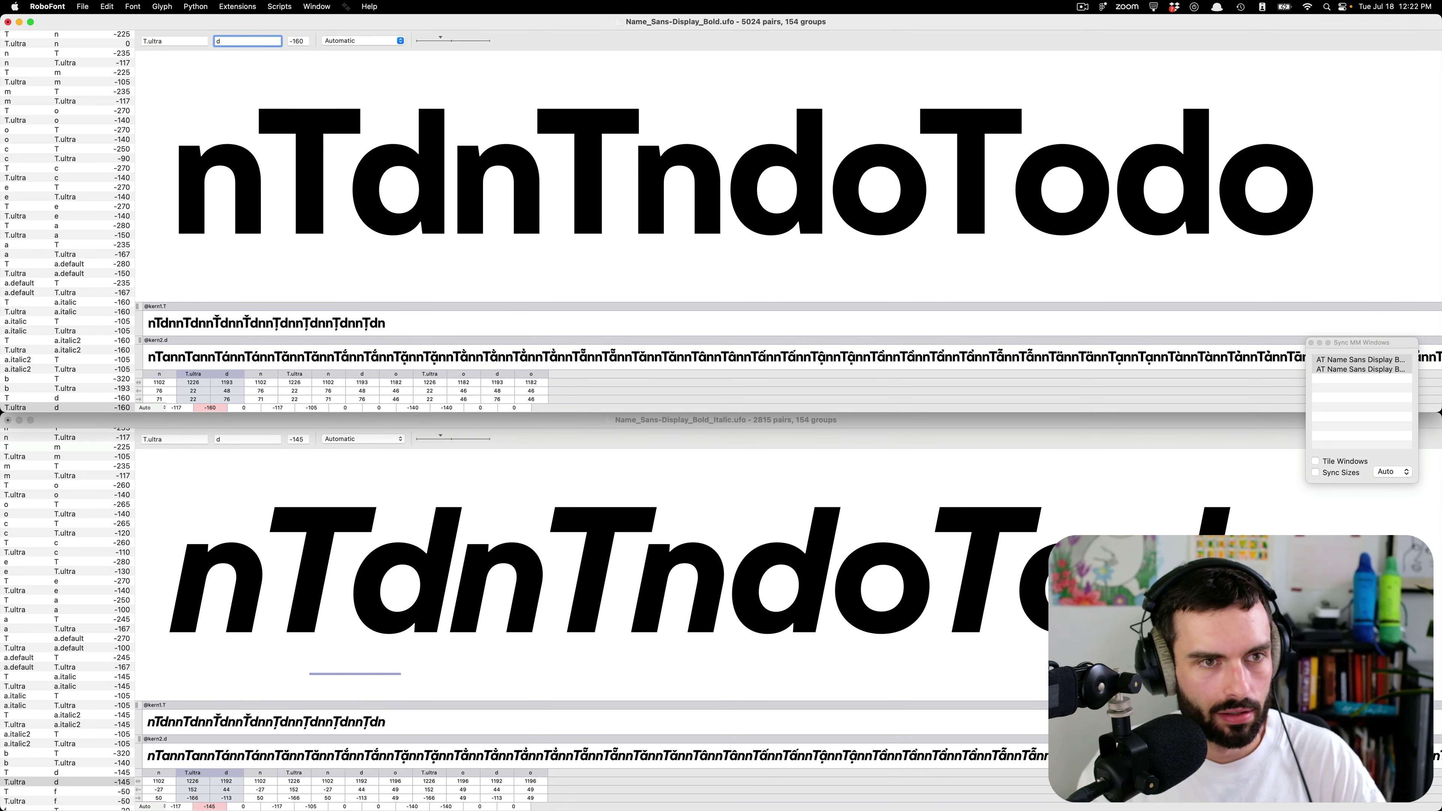
key("super+z")
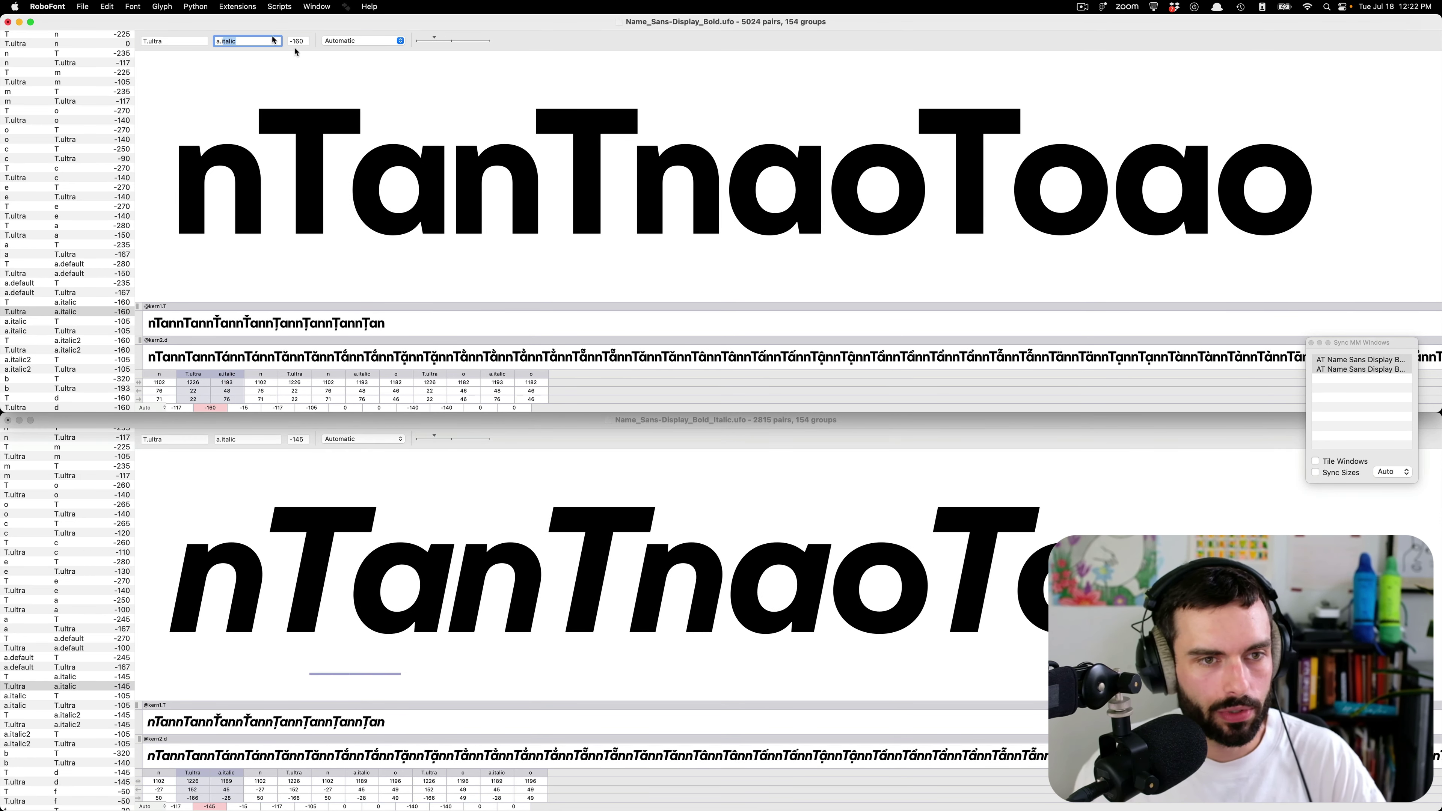
left_click(316, 164)
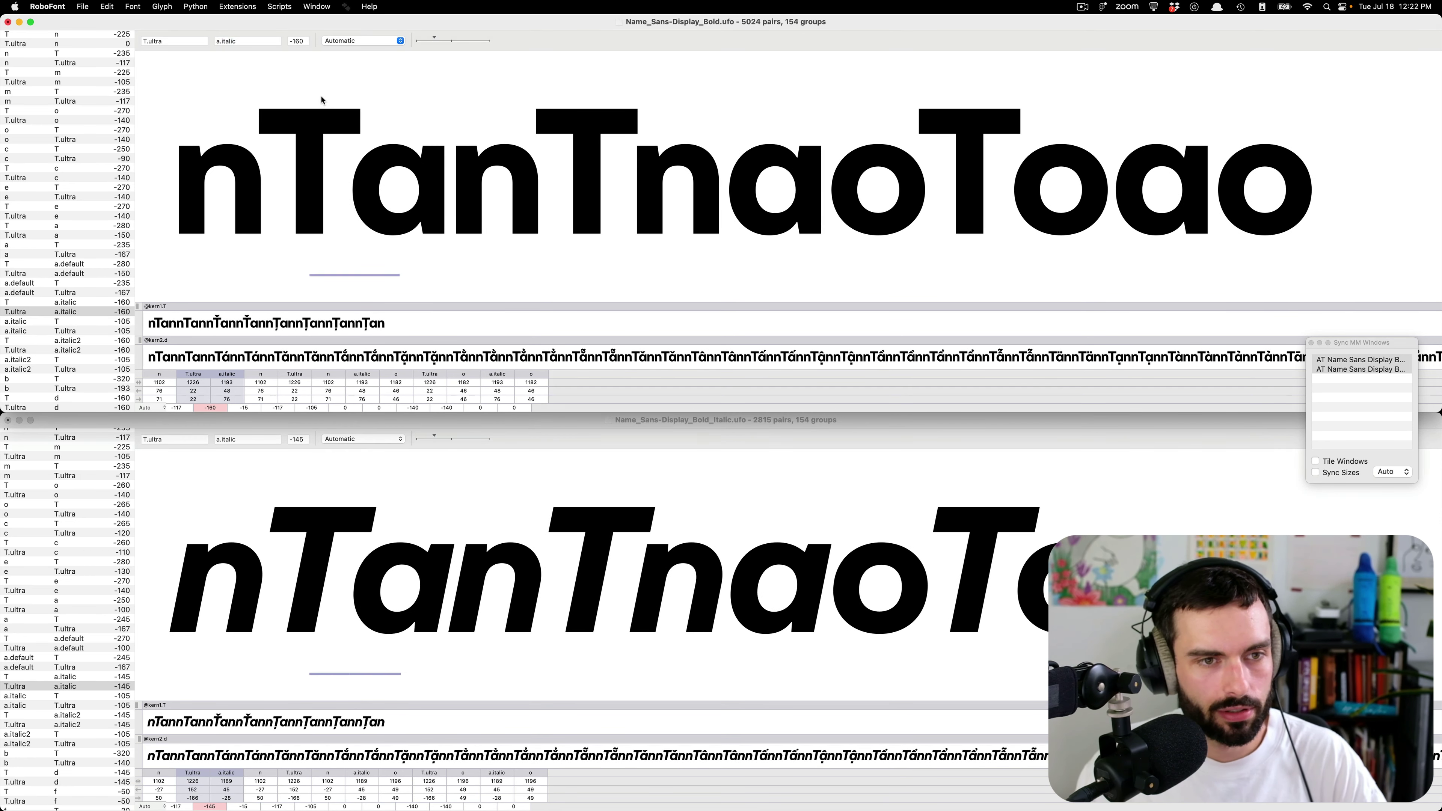
left_click(89, 340)
left_click(86, 352)
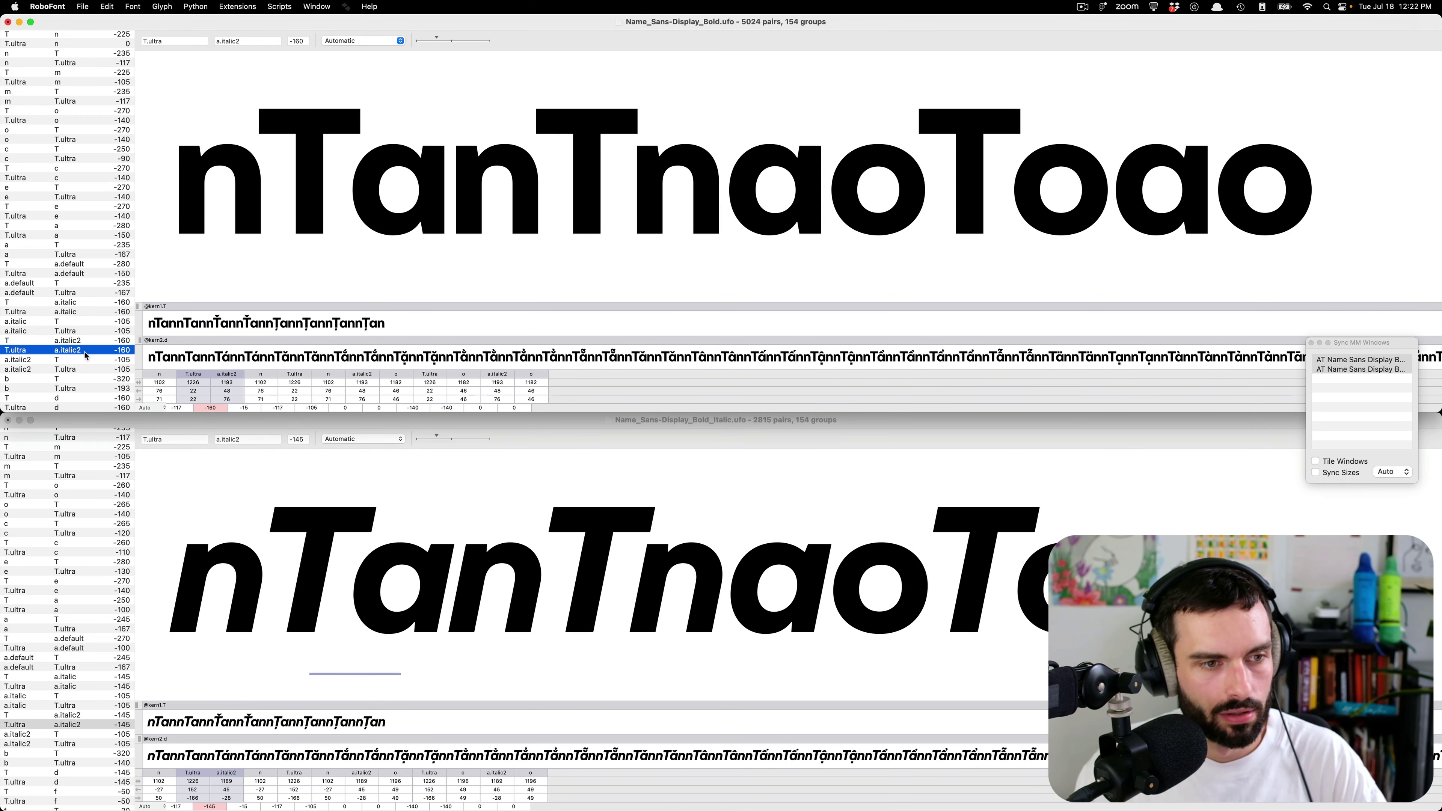
left_click(350, 196)
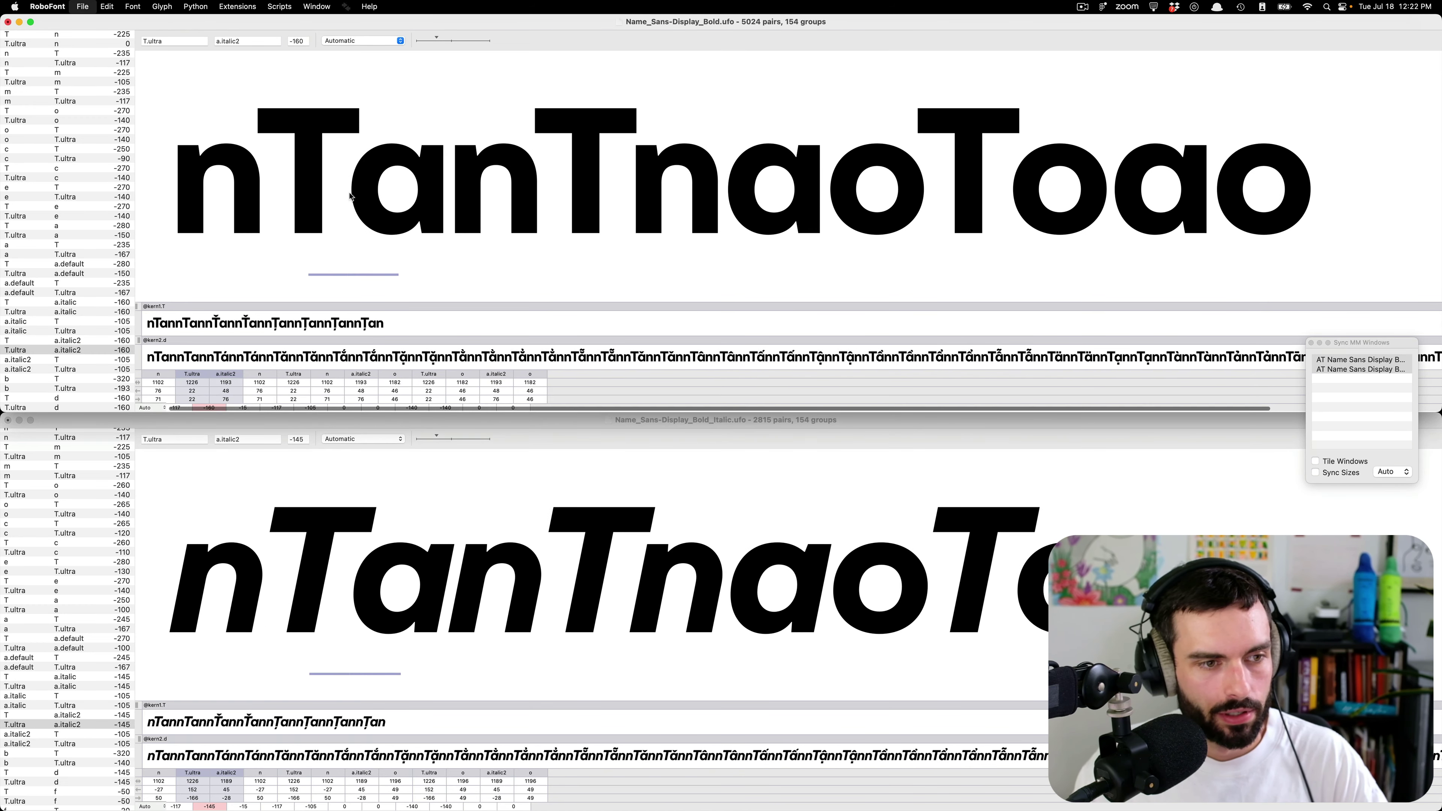
key("Down")
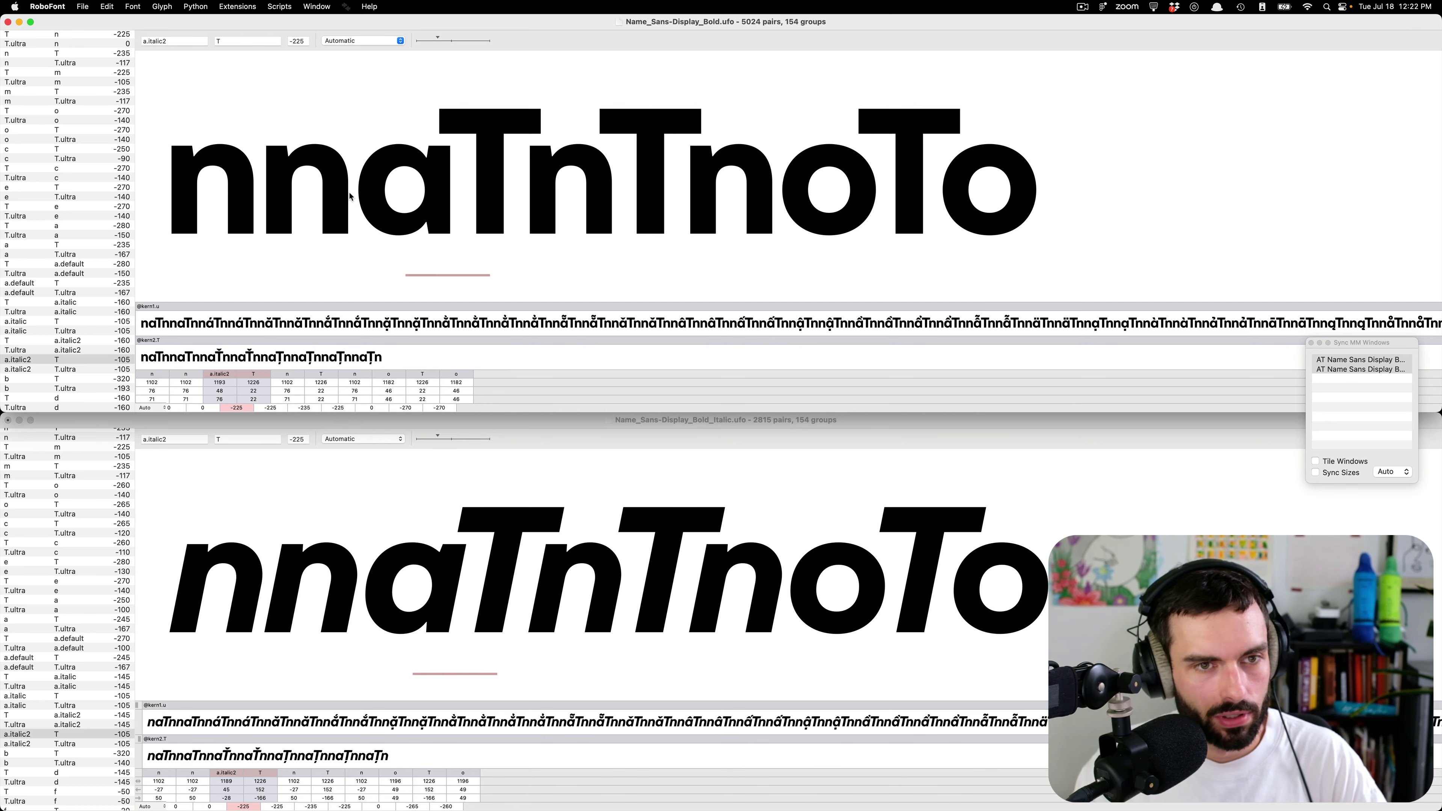
- Loosen b–T kerning to -270 in both Bold and Bold Italic
key("Down")
key("Down")
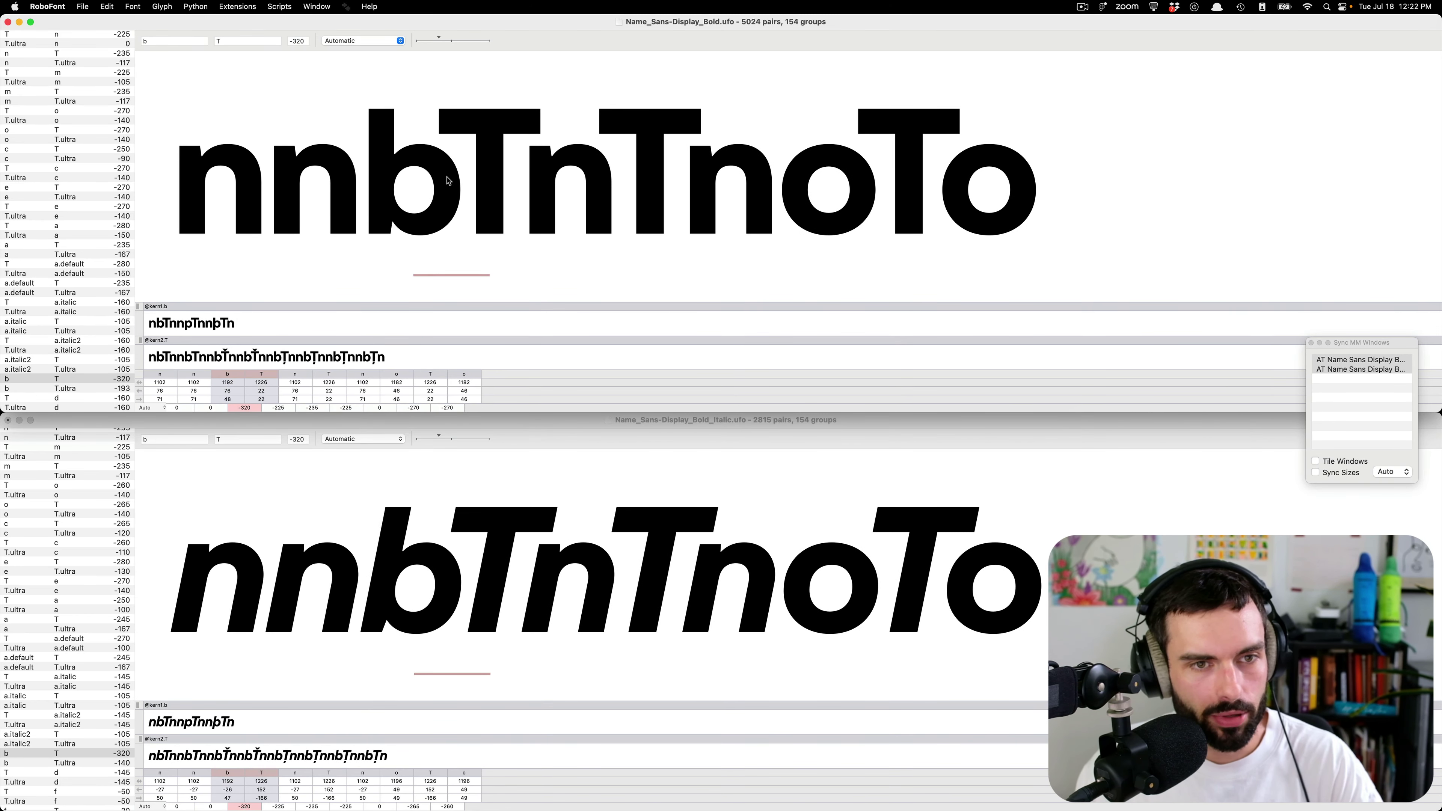
key("Right")
key("Right")
key("Right")
key("Right")
key("Right")
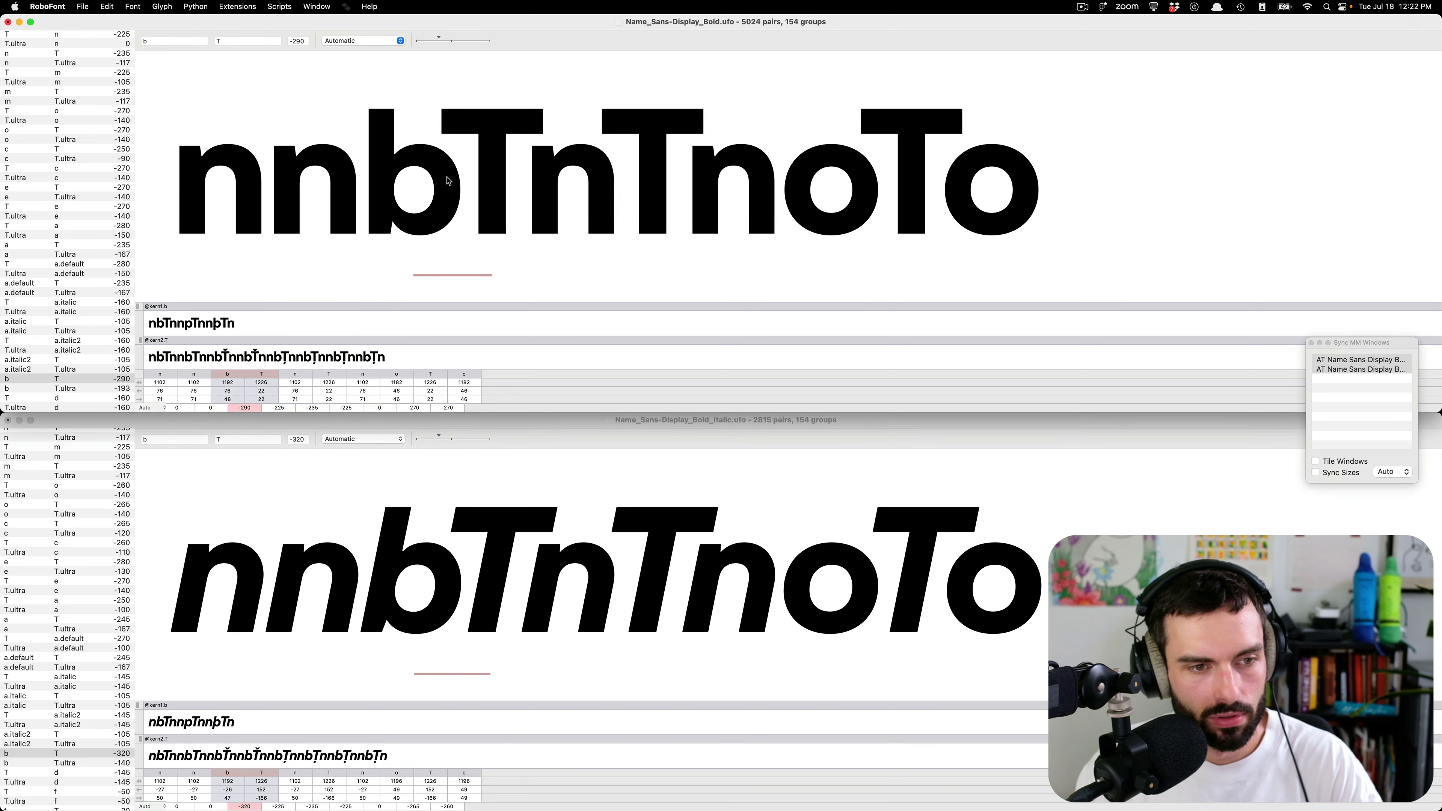
left_click(489, 584)
key("Right")
key("Right")
key("Right")
key("Right")
key("Right")
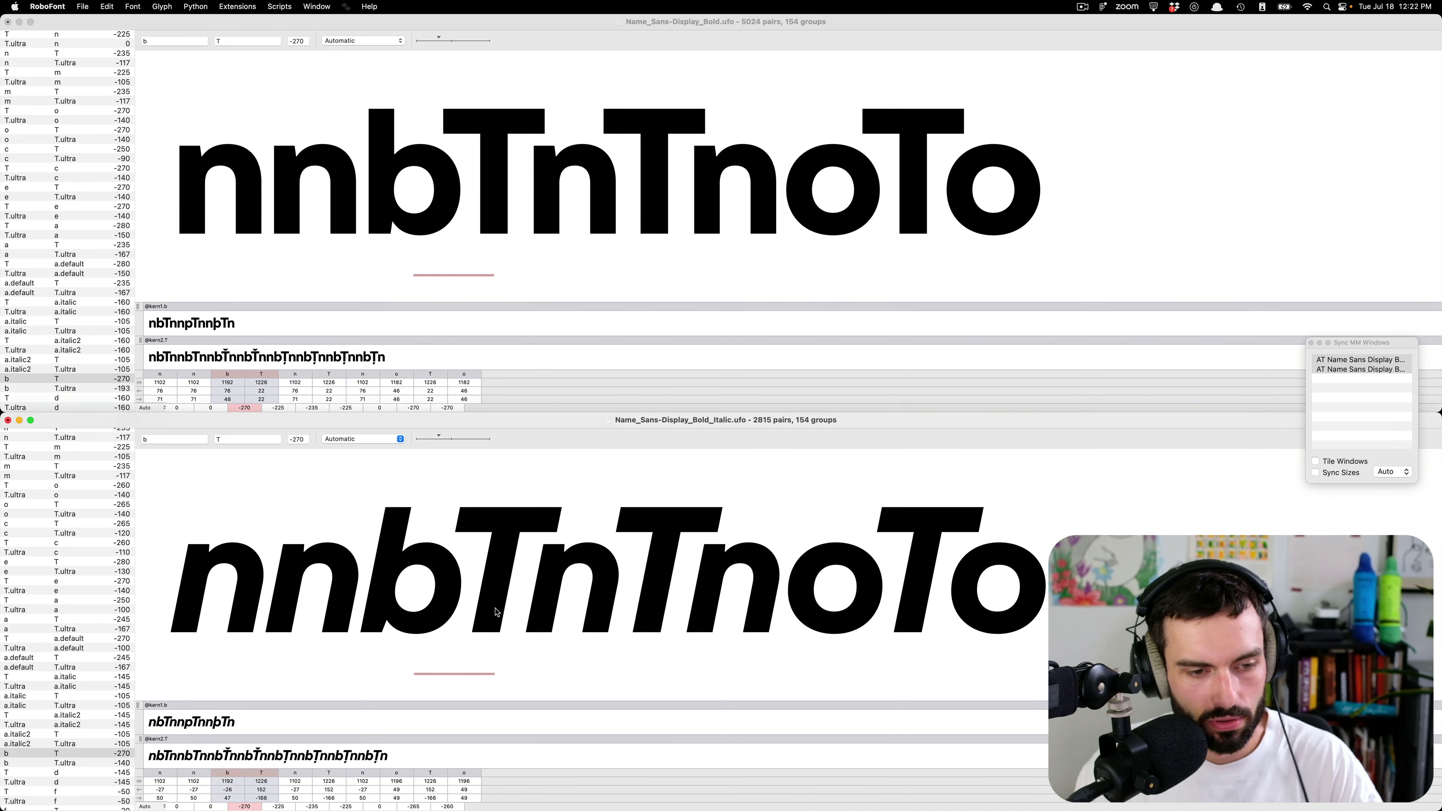
left_click(556, 55)
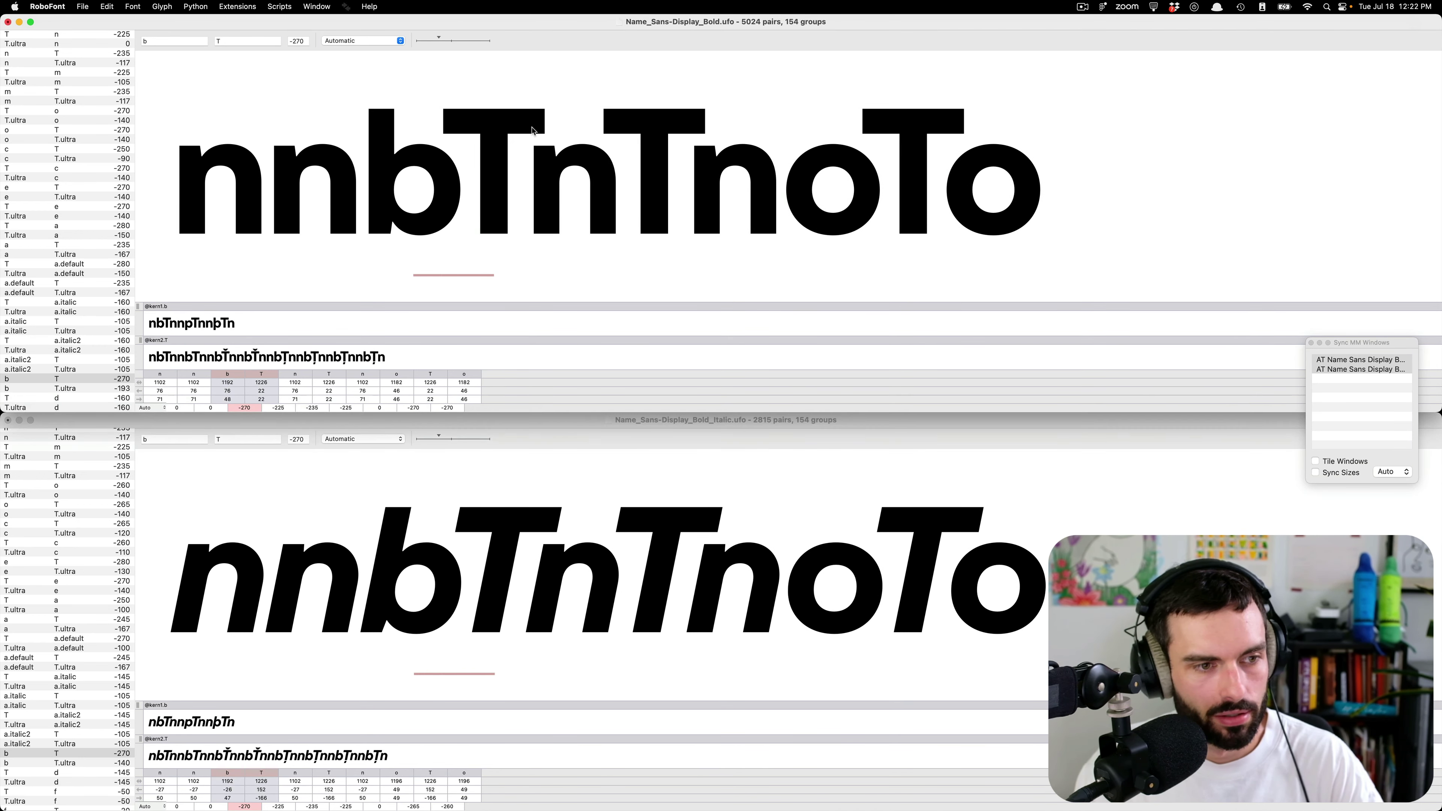
- Loosen the Bold b–T.ultra kerning to -150
key("Down")
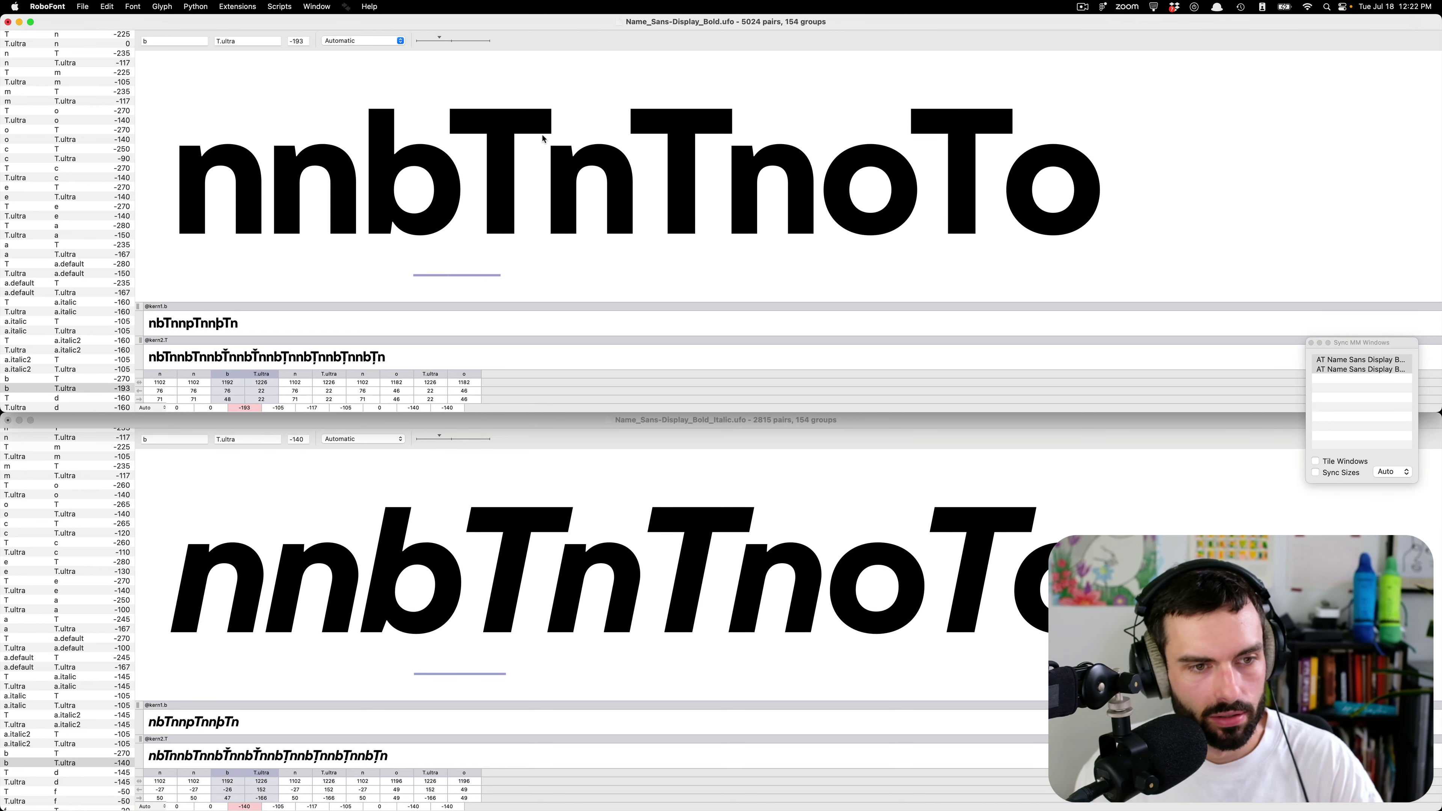
key("Right")
key("Right")
key("Right")
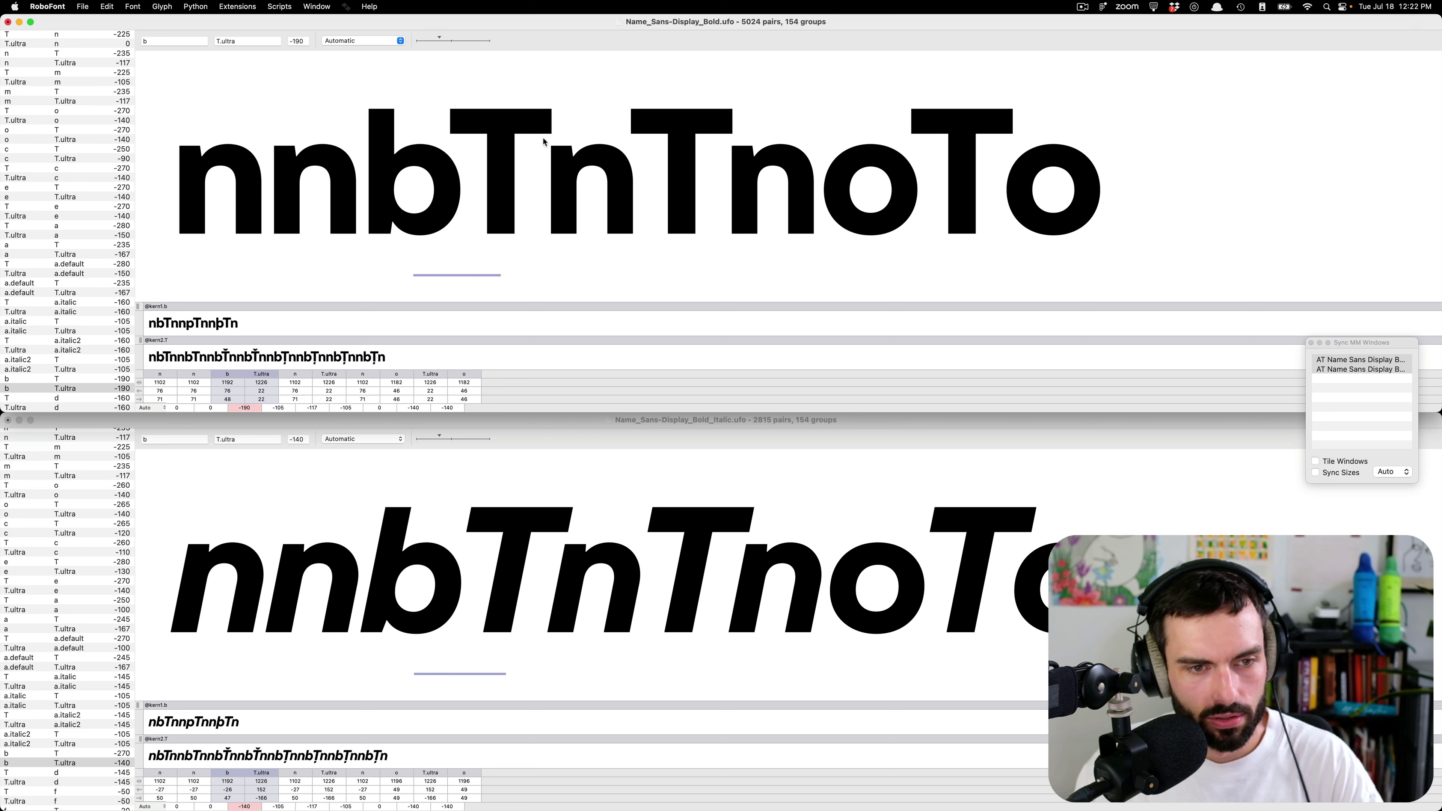
key("shift+Right")
key("shift+Right")
key("shift+Right")
key("shift+Right")
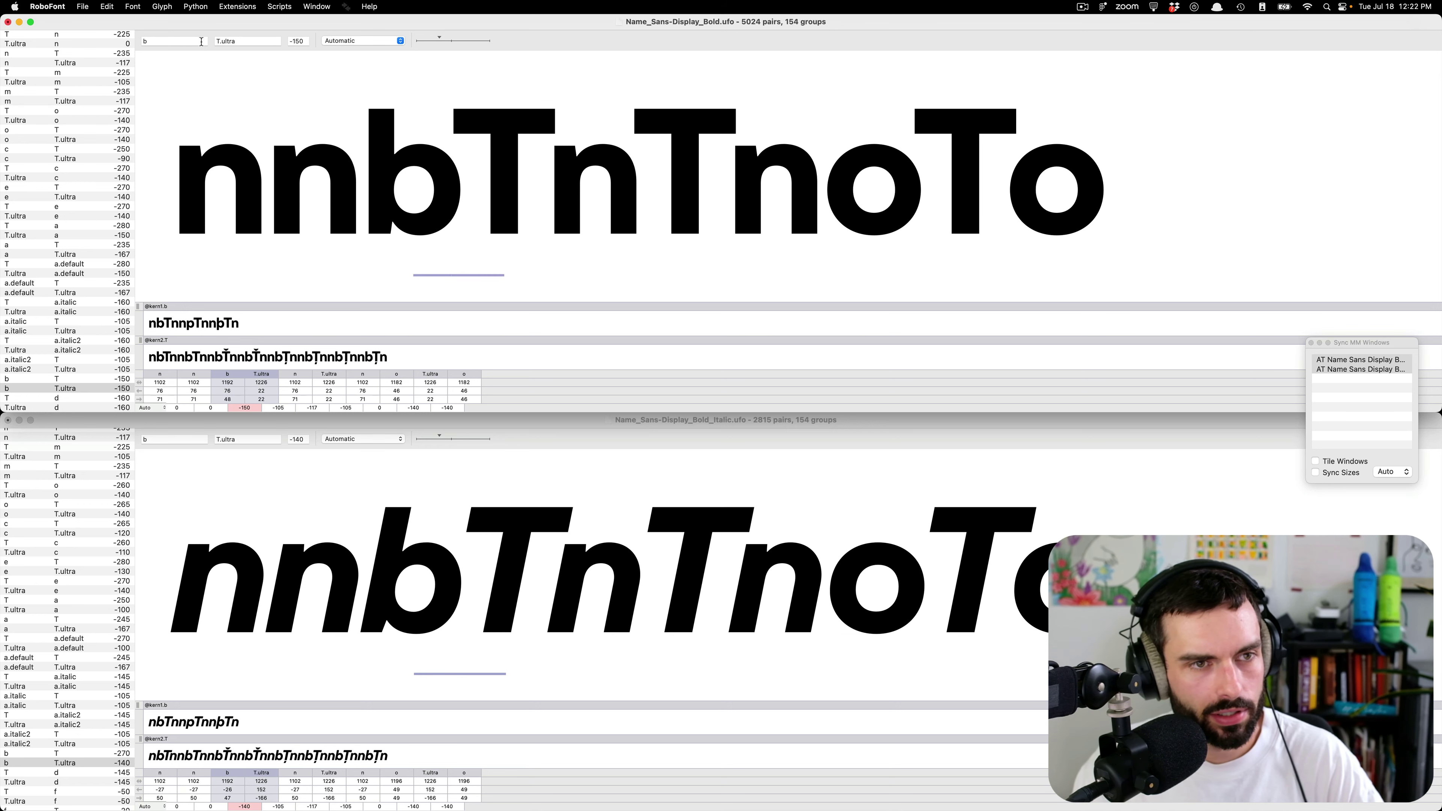
left_click(248, 41)
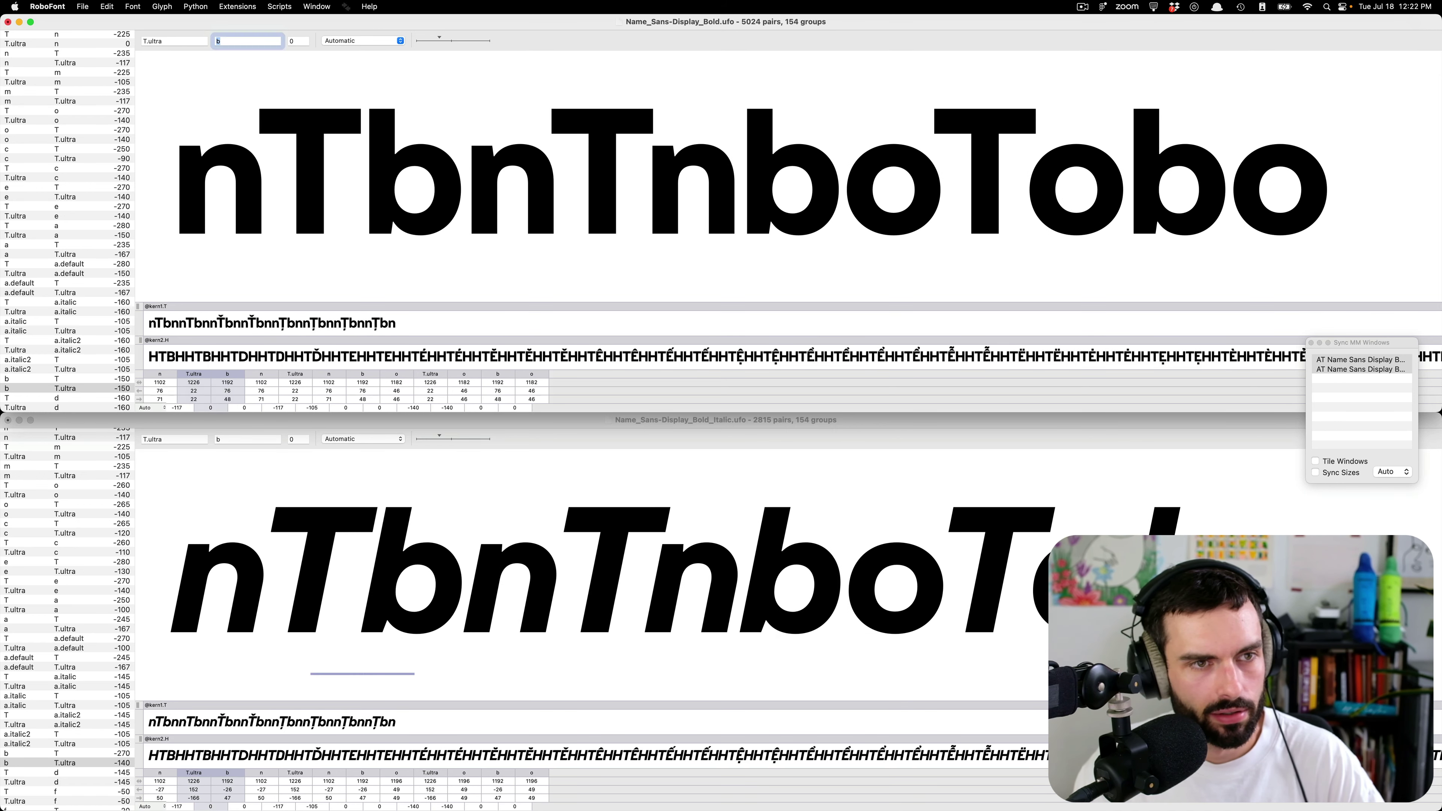
- Tighten the Bold b–T.ultra kerning to -160
type("d")
key("super+shift+f")
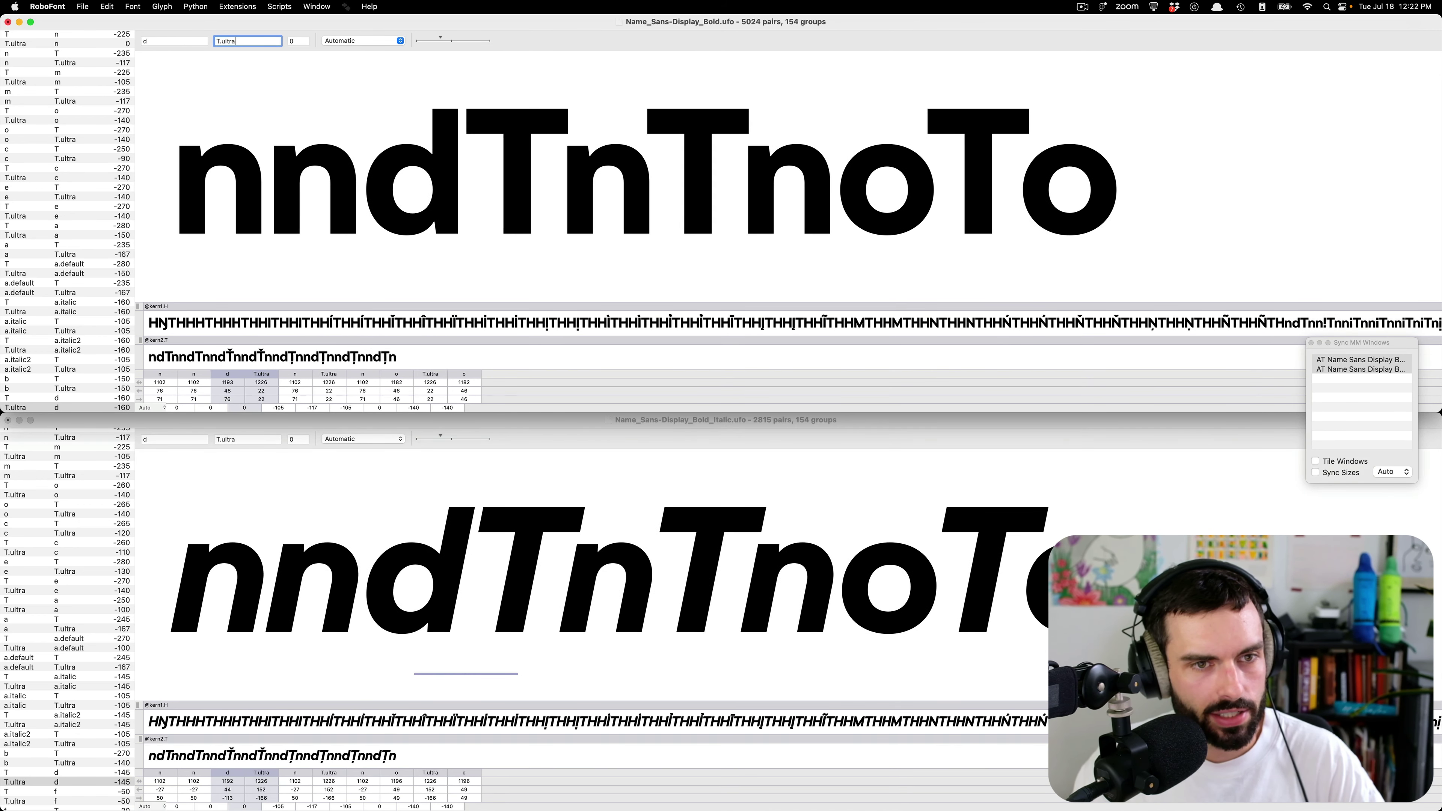
left_click(162, 40)
type("b")
left_click(397, 145)
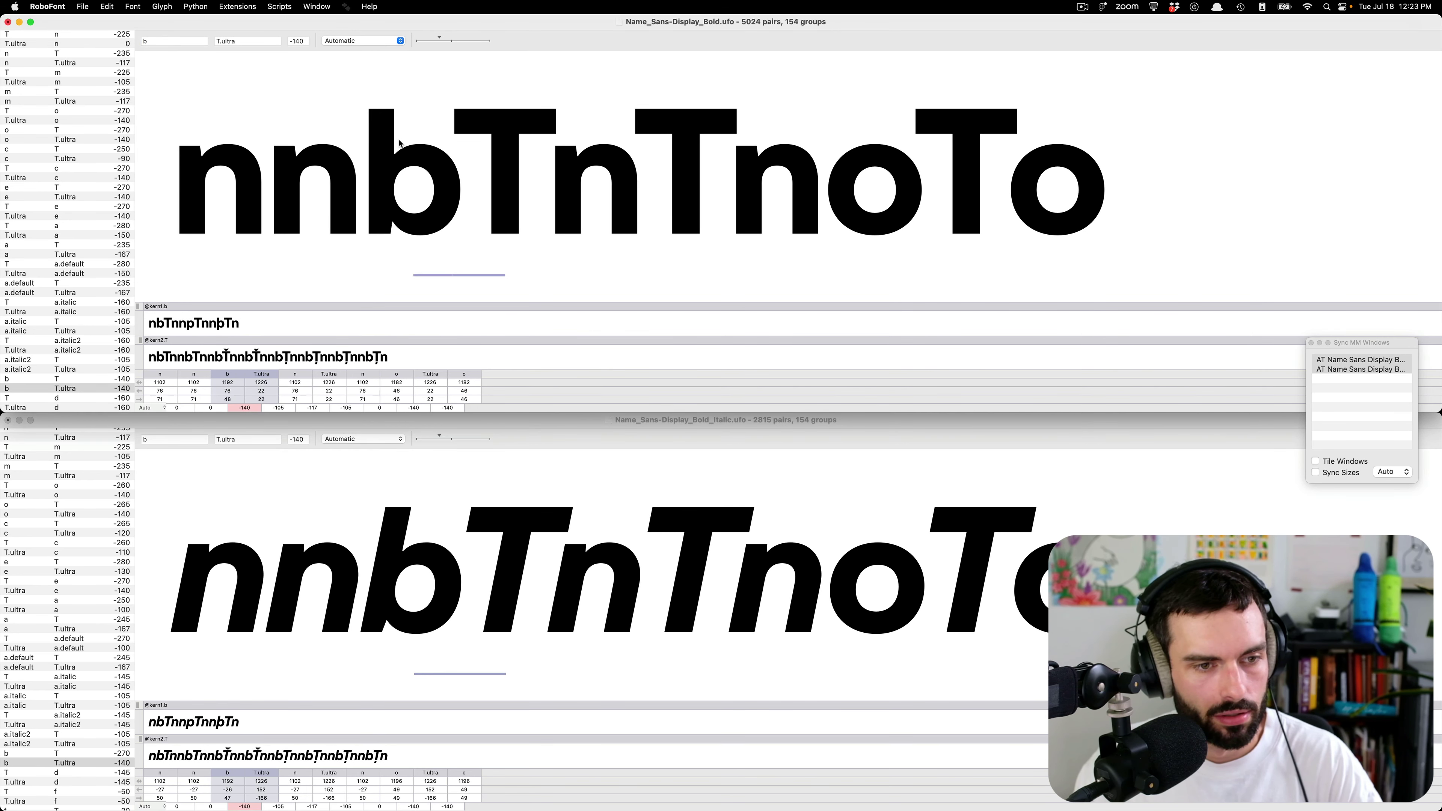
key("Left")
key("Left")
- Bring up the T–d pair in both the Bold and Bold Italic masters
left_click(519, 625)
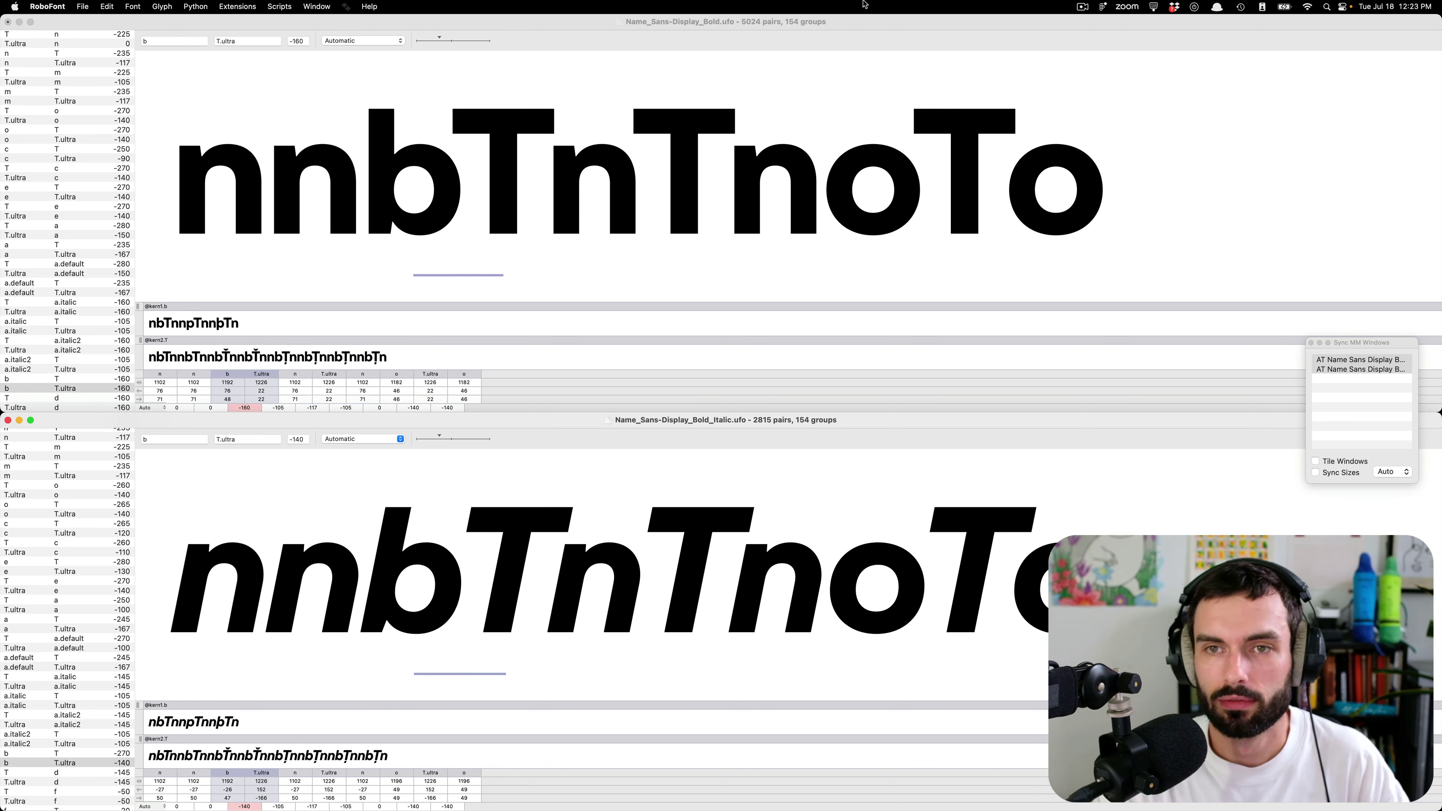
left_click(1101, 6)
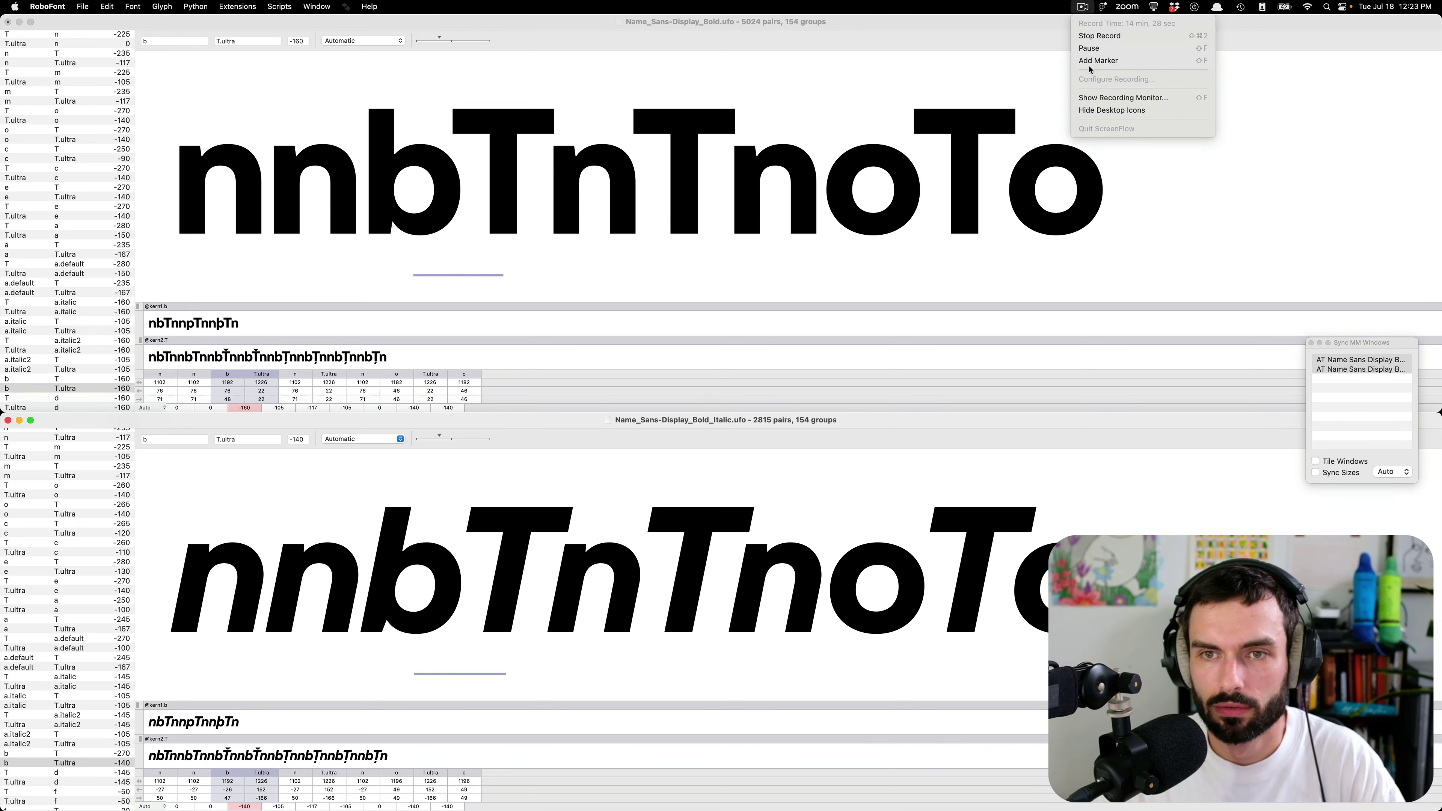
left_click(1083, 8)
left_click(1083, 8)
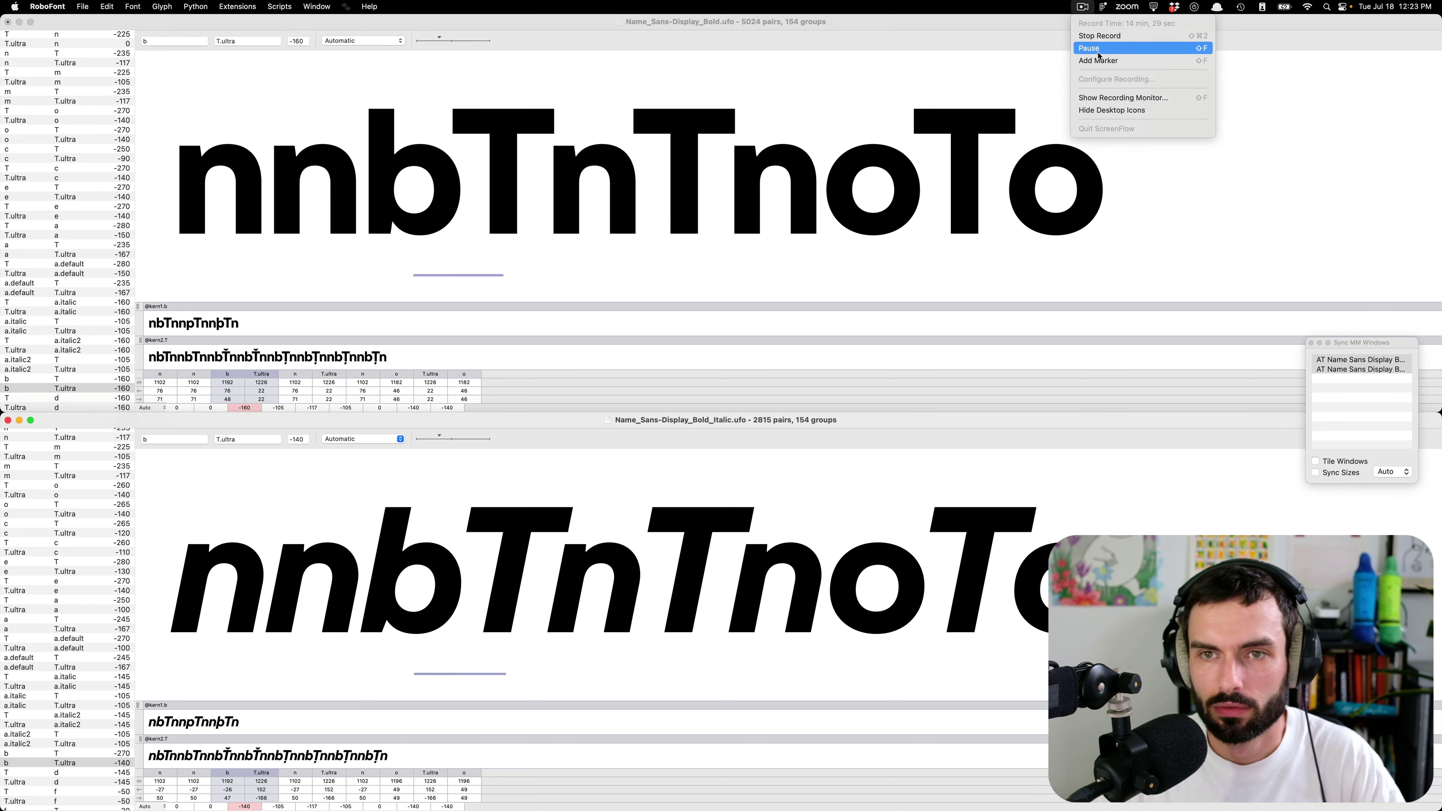
left_click(1099, 49)
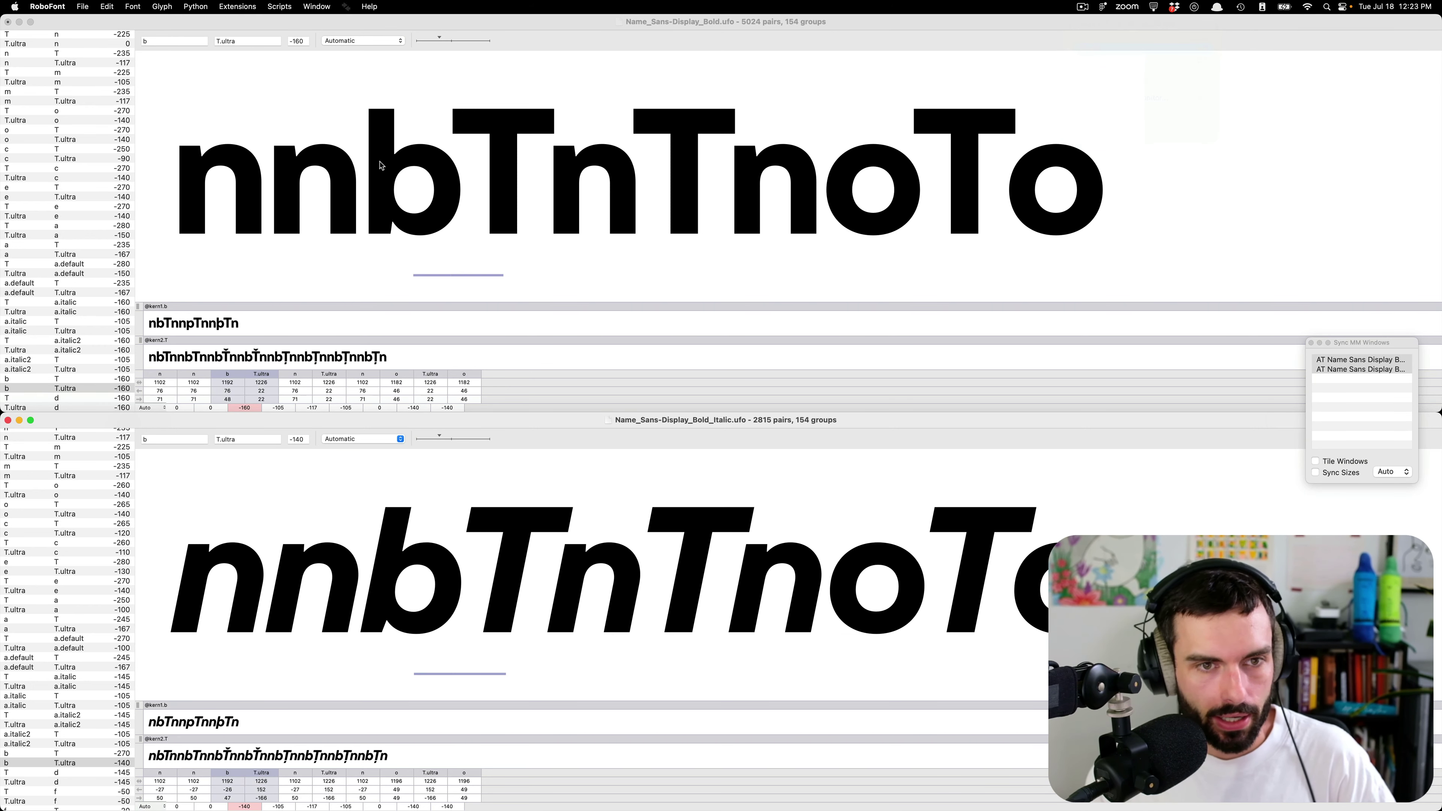
left_click(428, 108)
key("Down")
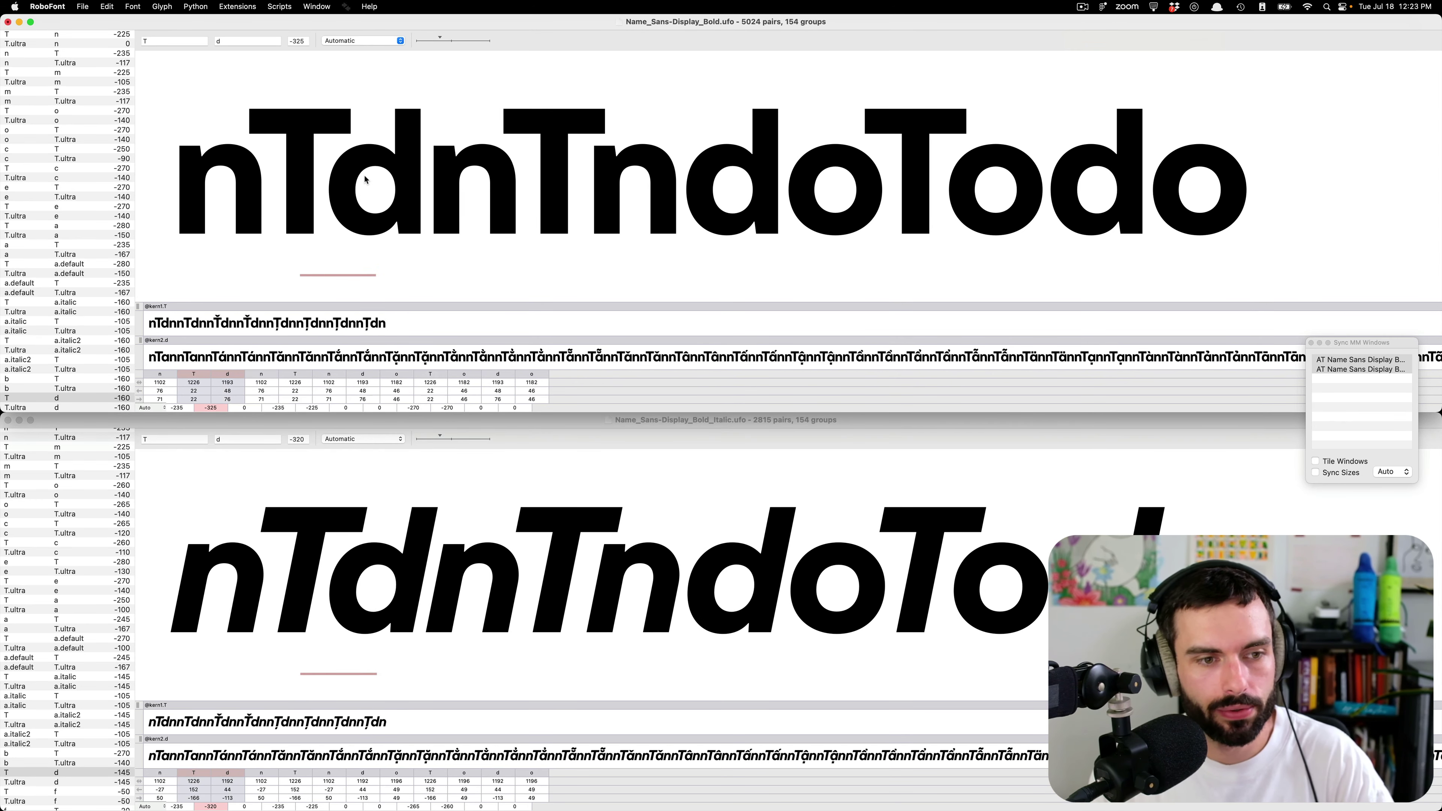
- Loosen the T–d kerning to -270 in Bold and -260 in Bold Italic
key("Right")
key("Right")
key("Right")
key("Right")
key("Right")
key("Right")
key("Right")
key("Right")
key("Right")
key("Right")
key("Right")
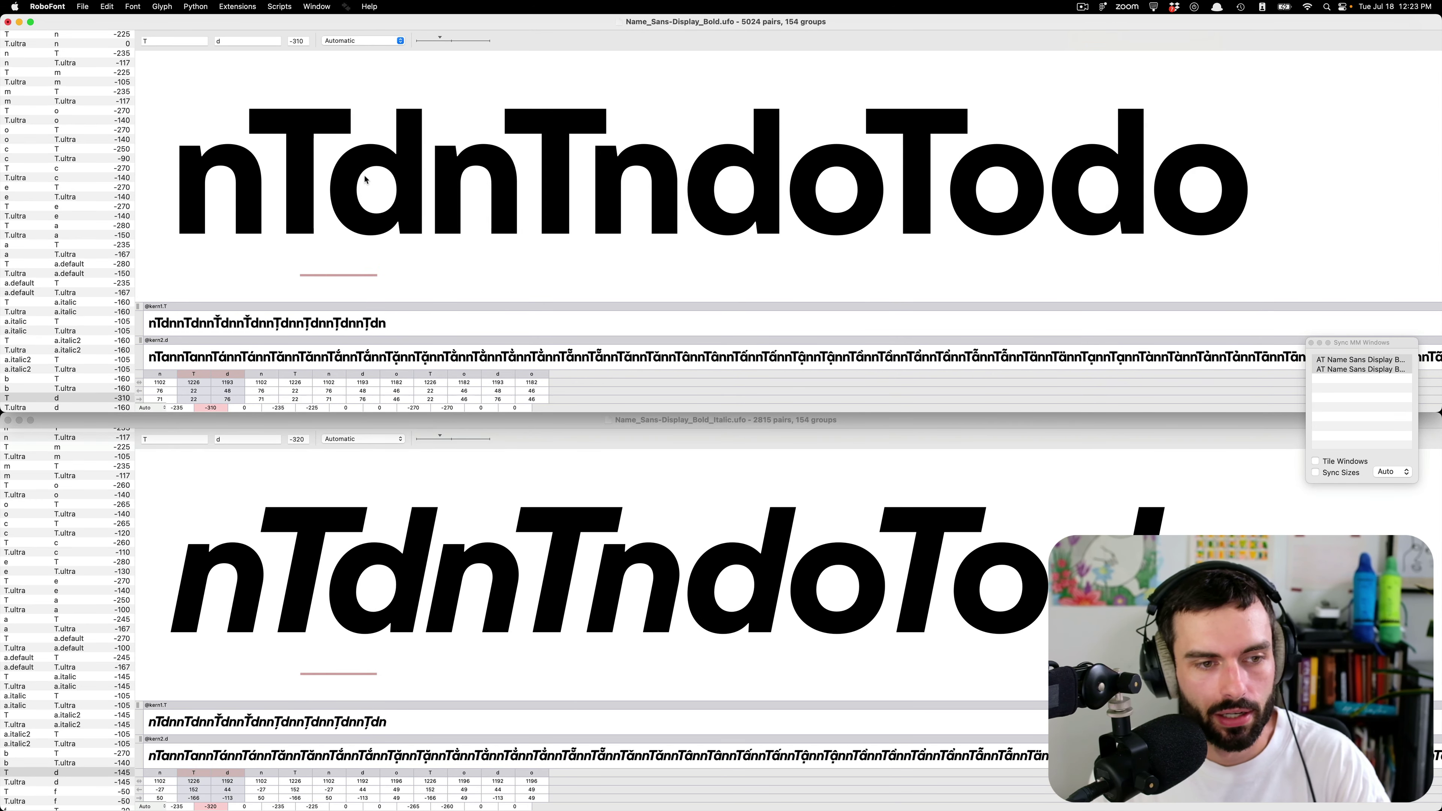
left_click(417, 551)
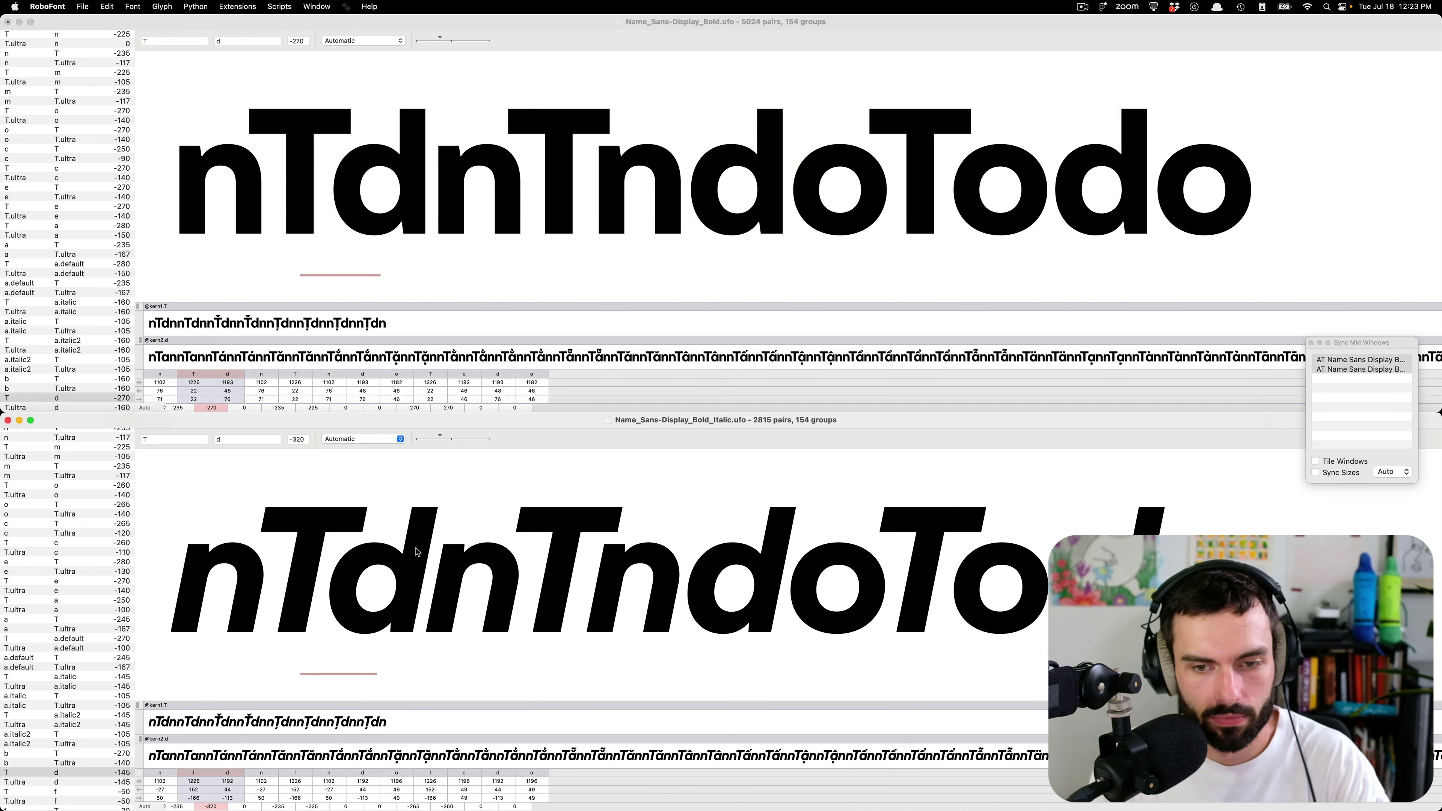
key("Right")
key("Right")
key("Right")
key("Right")
key("Right")
key("Right")
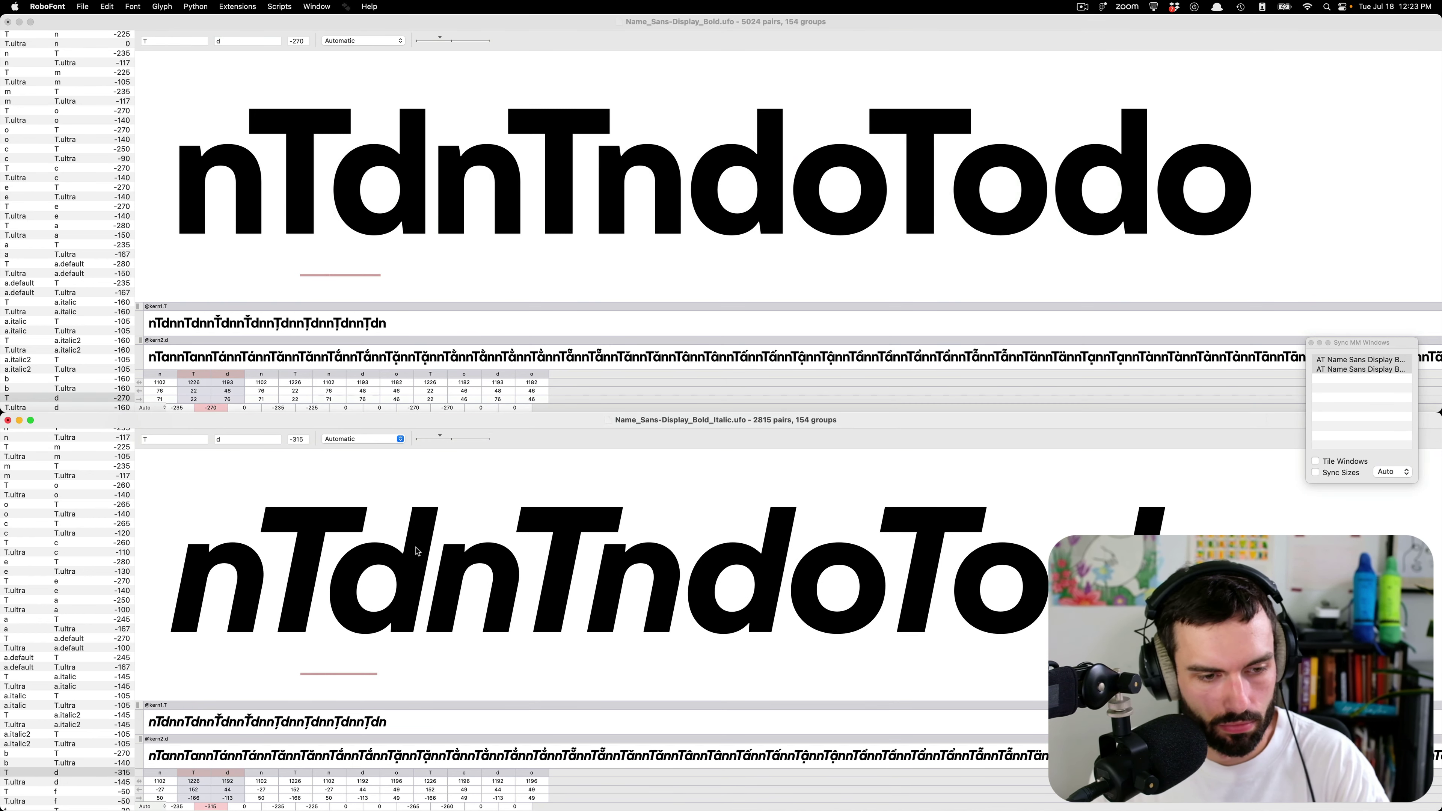
key("Right")
key("Right")
key("Right")
key("Right")
key("Right")
key("Right")
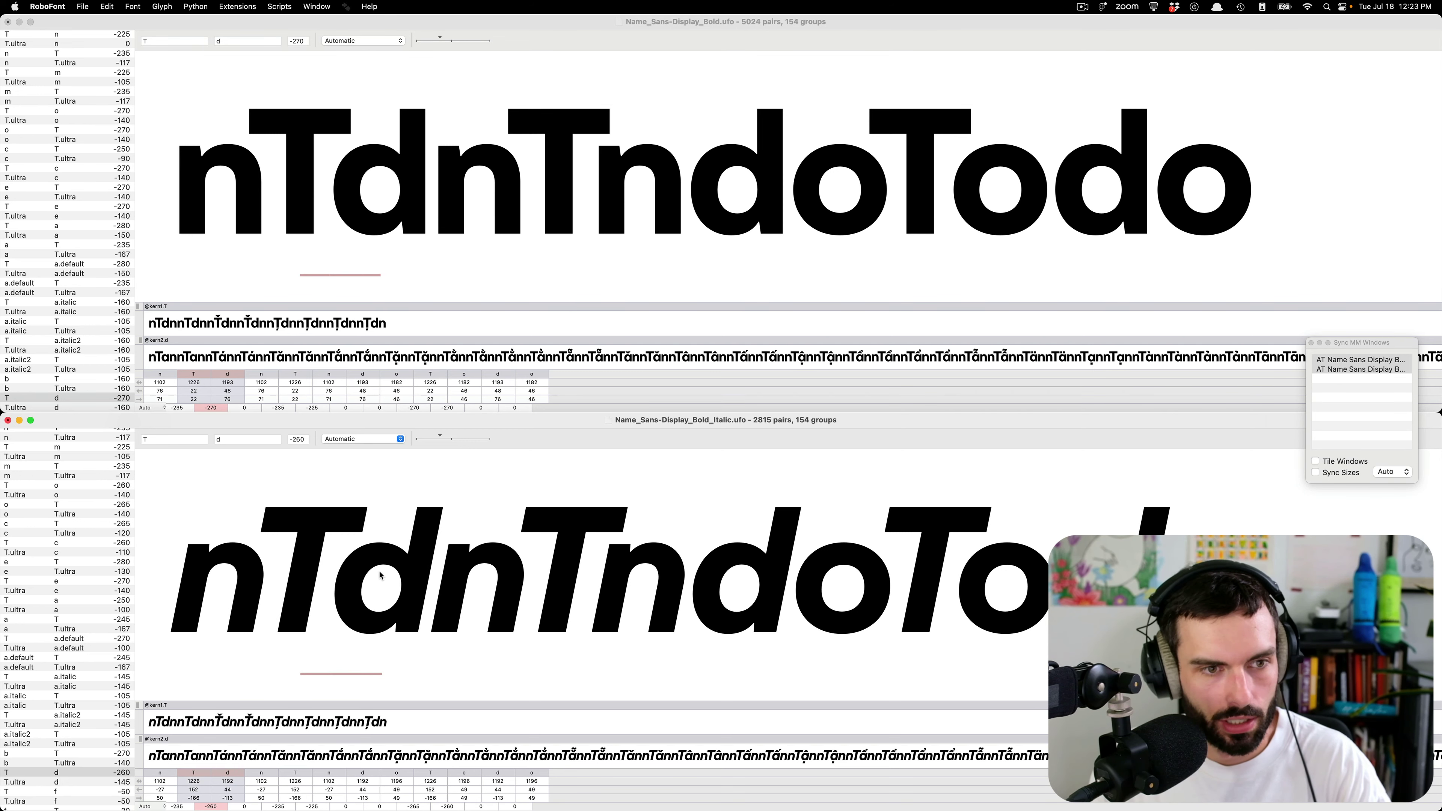
- Step past the T.ultra–f and f–T.ultra pairs down to i–T.ultra
key("Down")
key("Down")
key("Down")
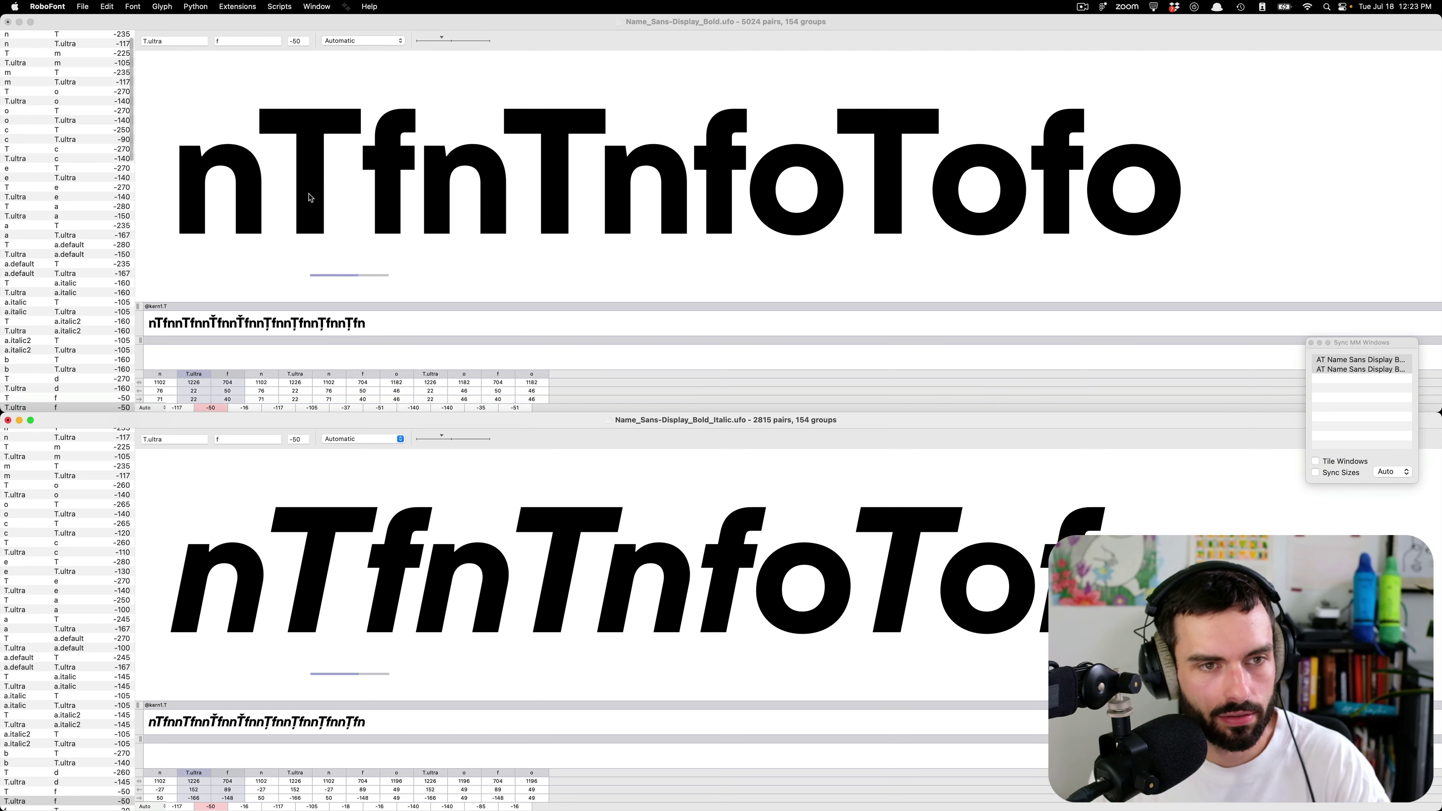
key("Down")
key("Down")
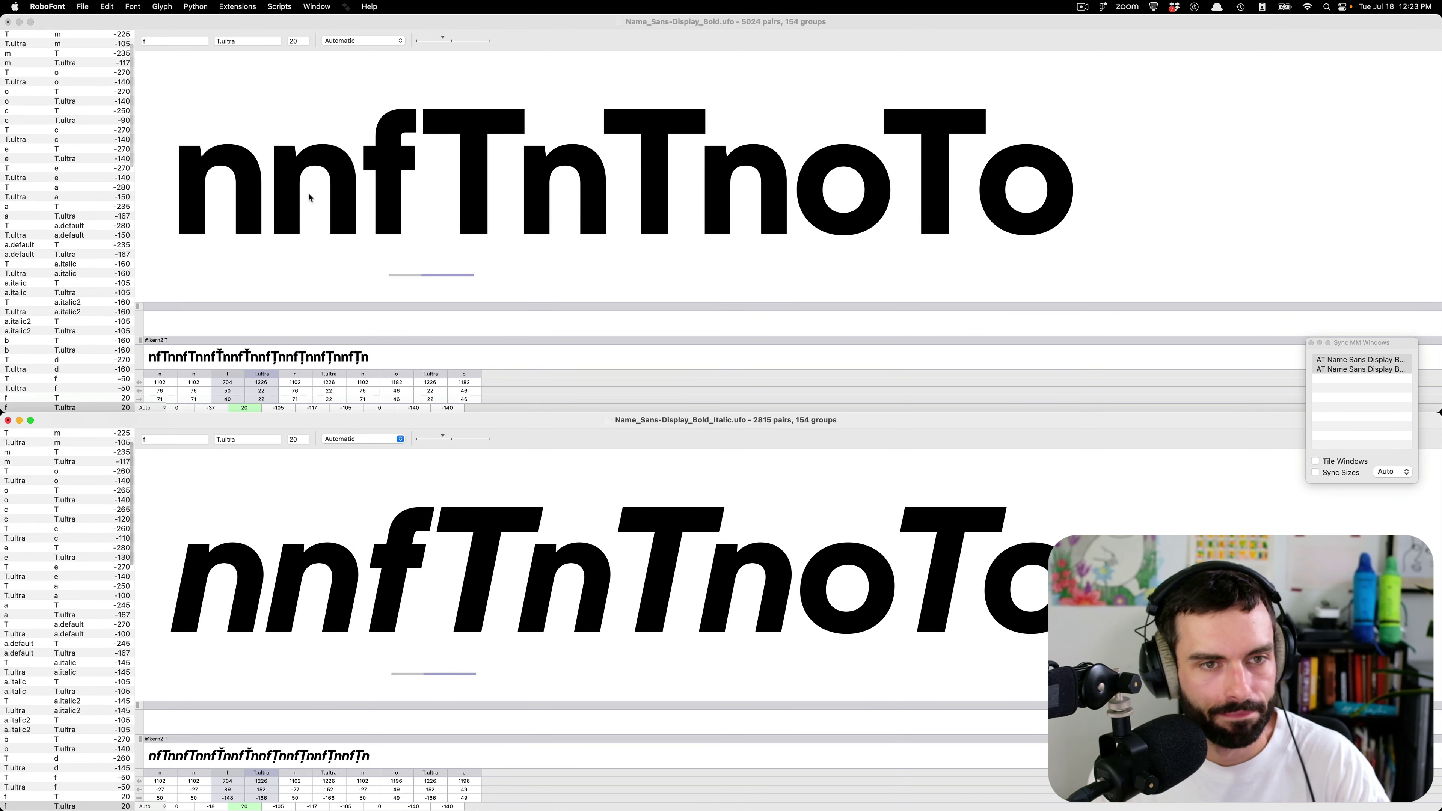
key("Down")
key("Down")
key("Down")
key("Down")
key("Down")
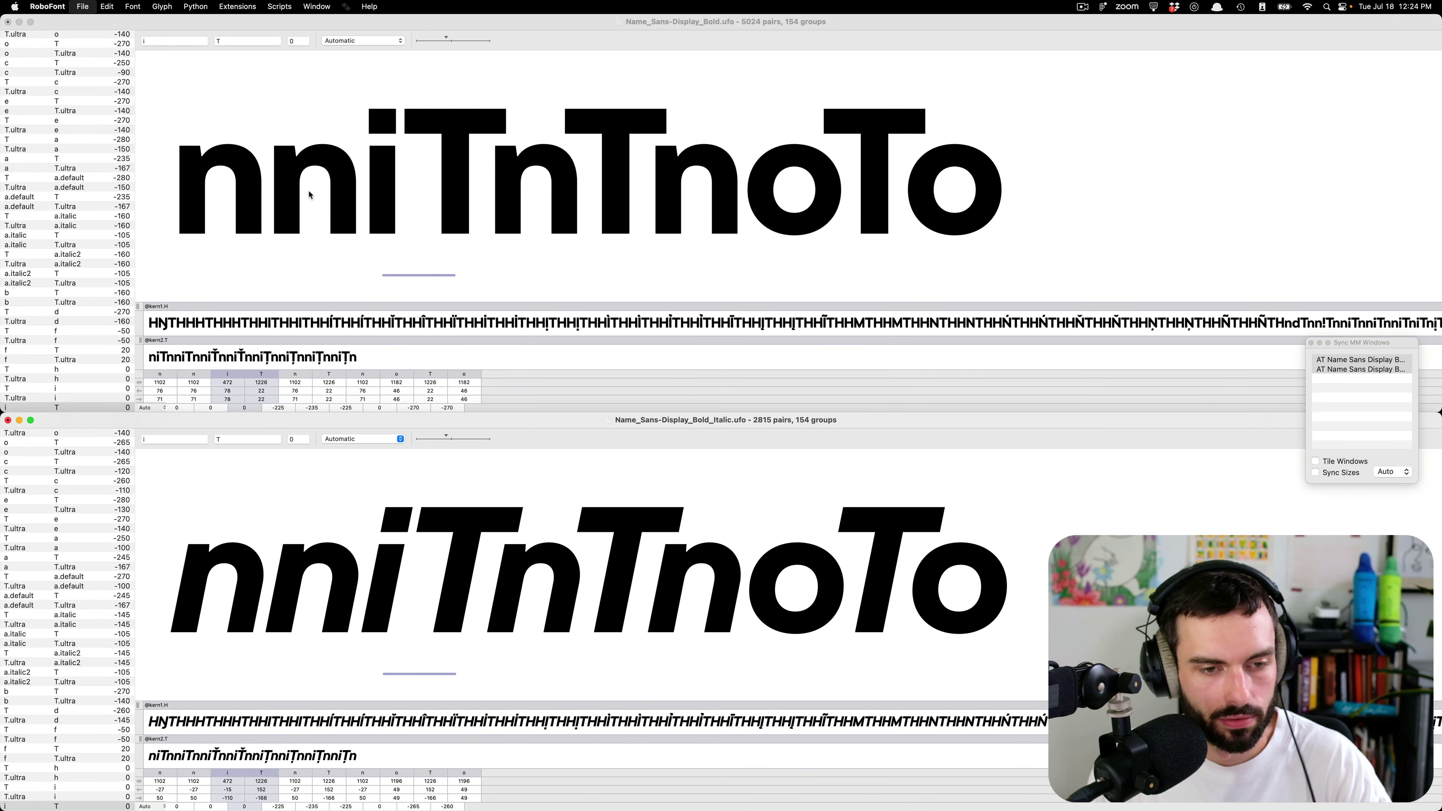
key("Down")
key("super+Tab")
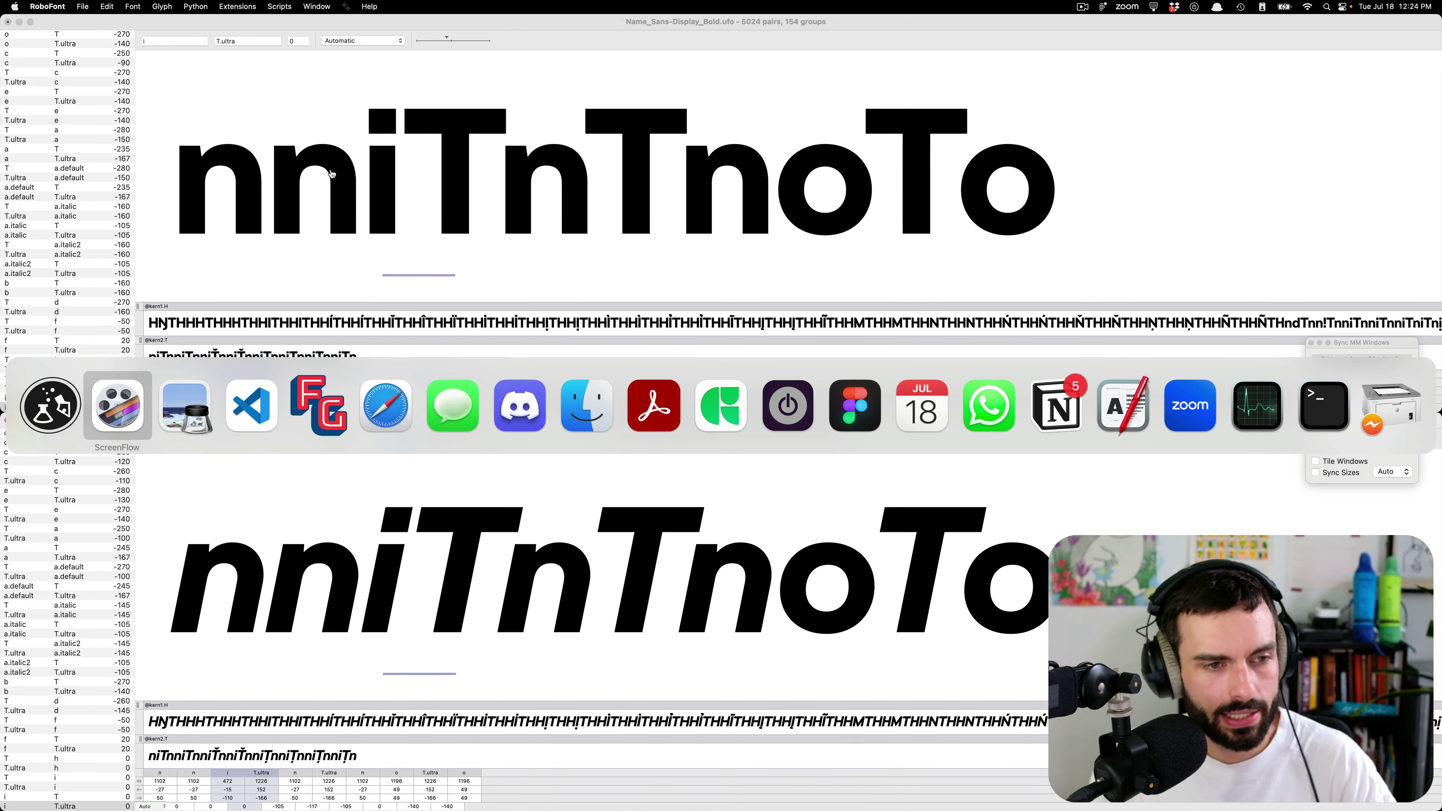
- Bring the T-kerns proof PDF forward and go to the wght 700 italic page
key("super+Tab")
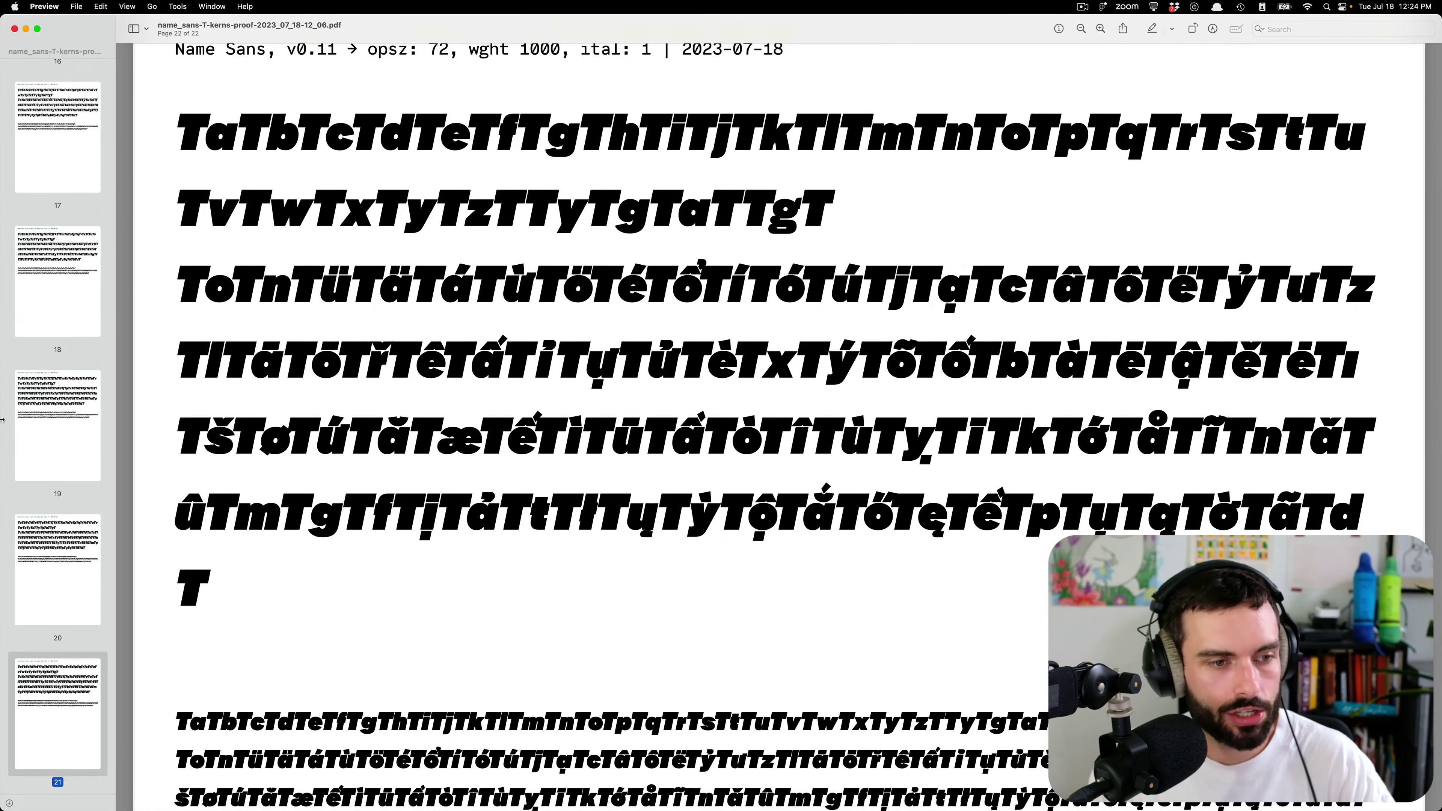
left_click(68, 299)
left_click(70, 184)
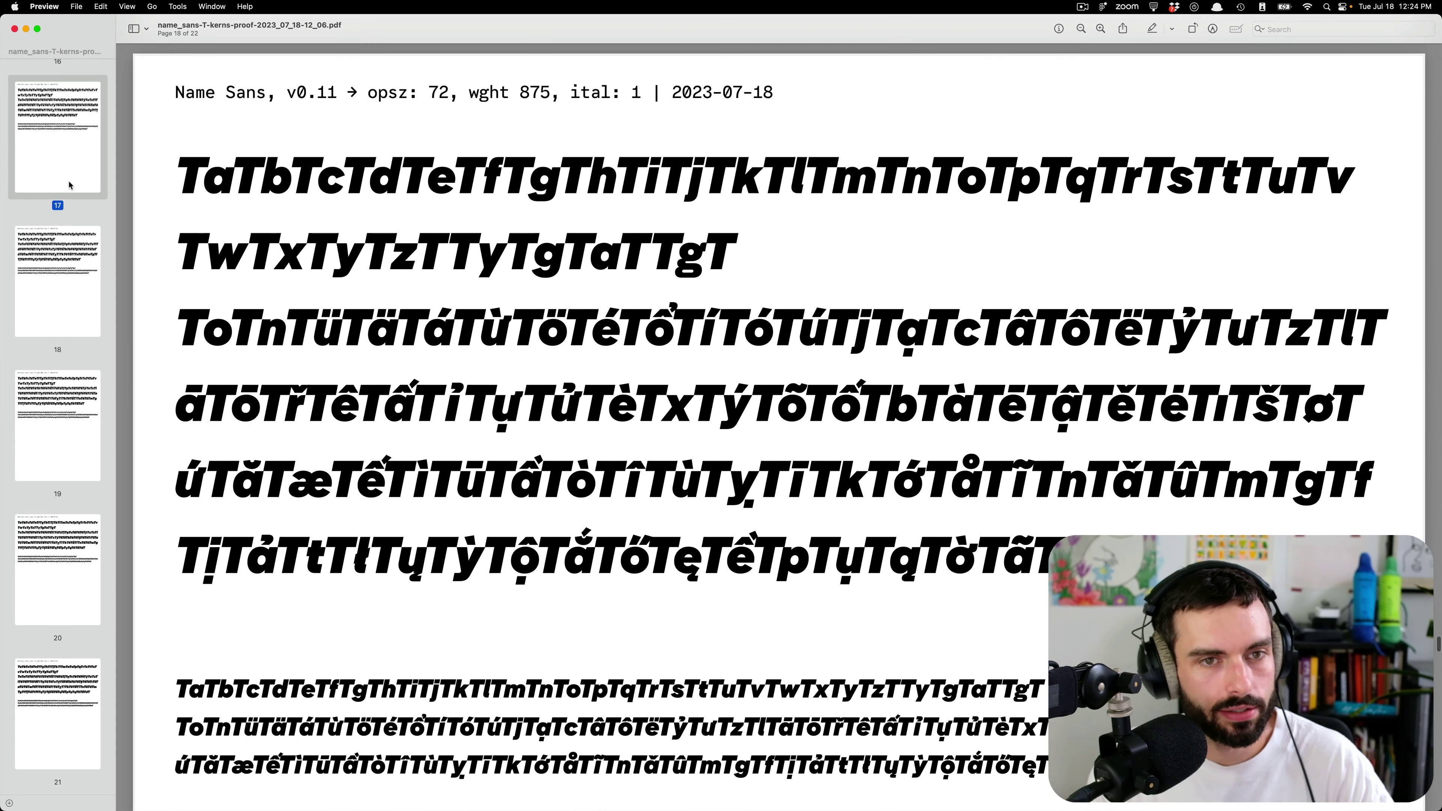
key("Up")
key("Up")
key("Up")
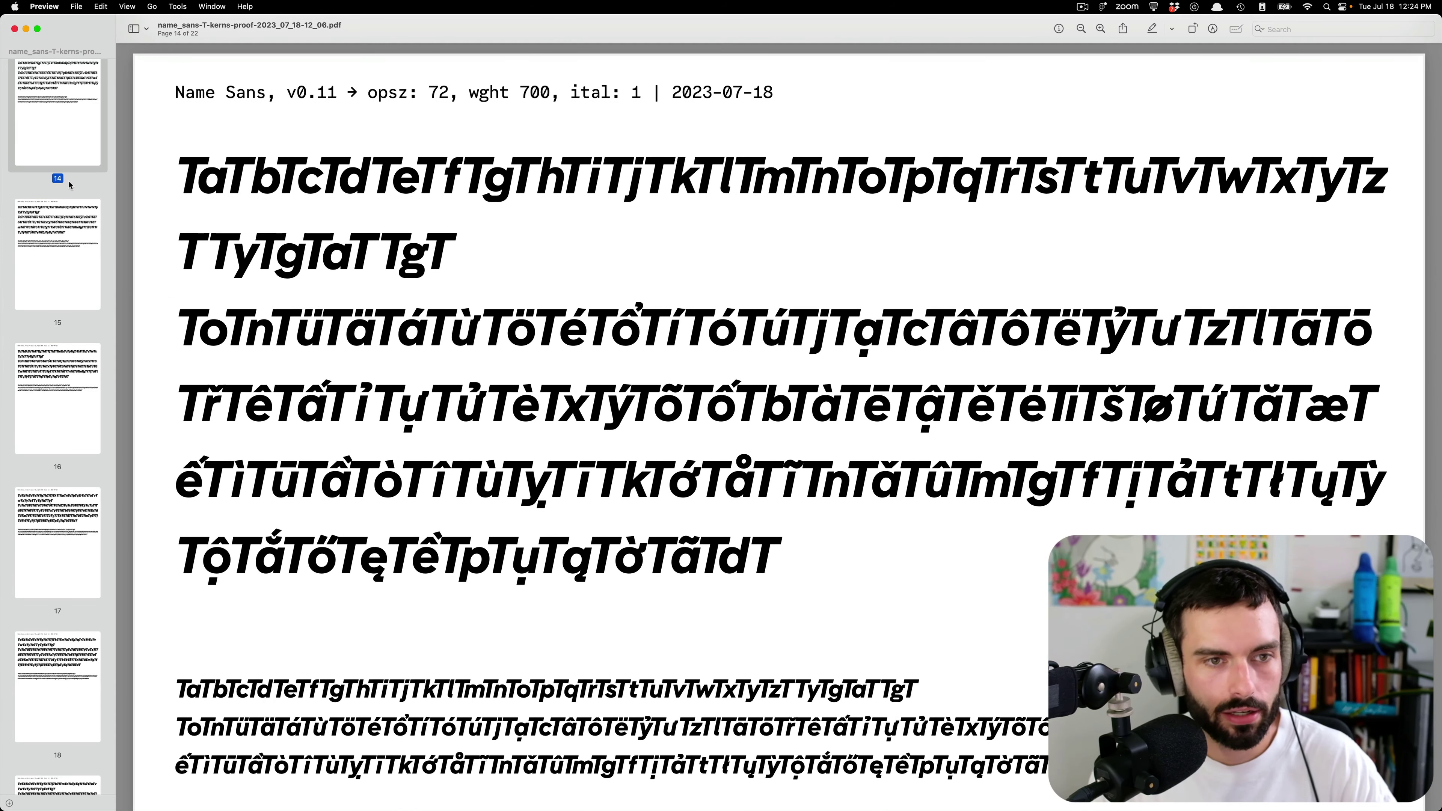
double_click(549, 91)
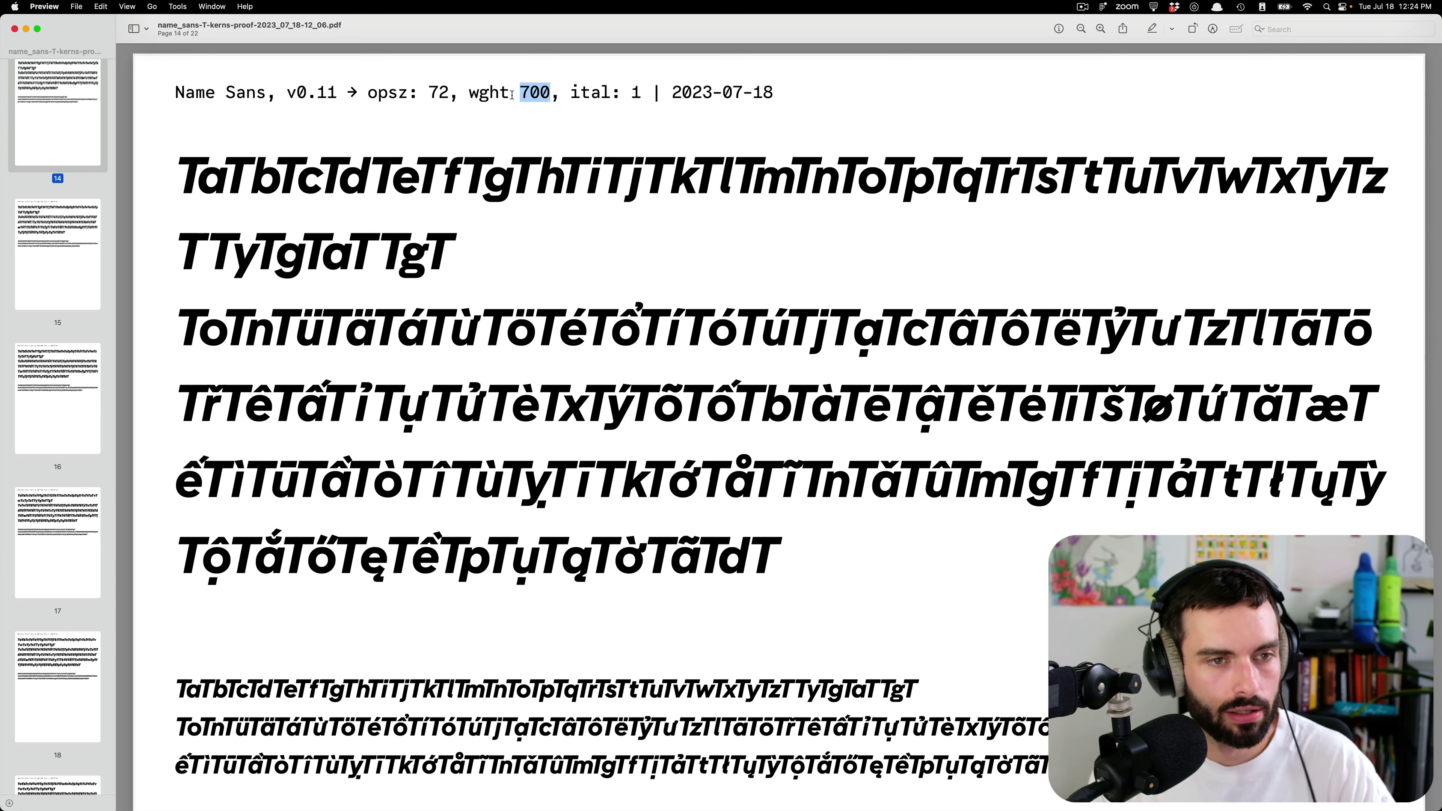
- Highlight the bT, Td, Tc and oT pairs on the wght 700 page to check spacing
left_click_drag(315, 173, 270, 179)
scroll(271, 179, "up", 5)
left_click(331, 283)
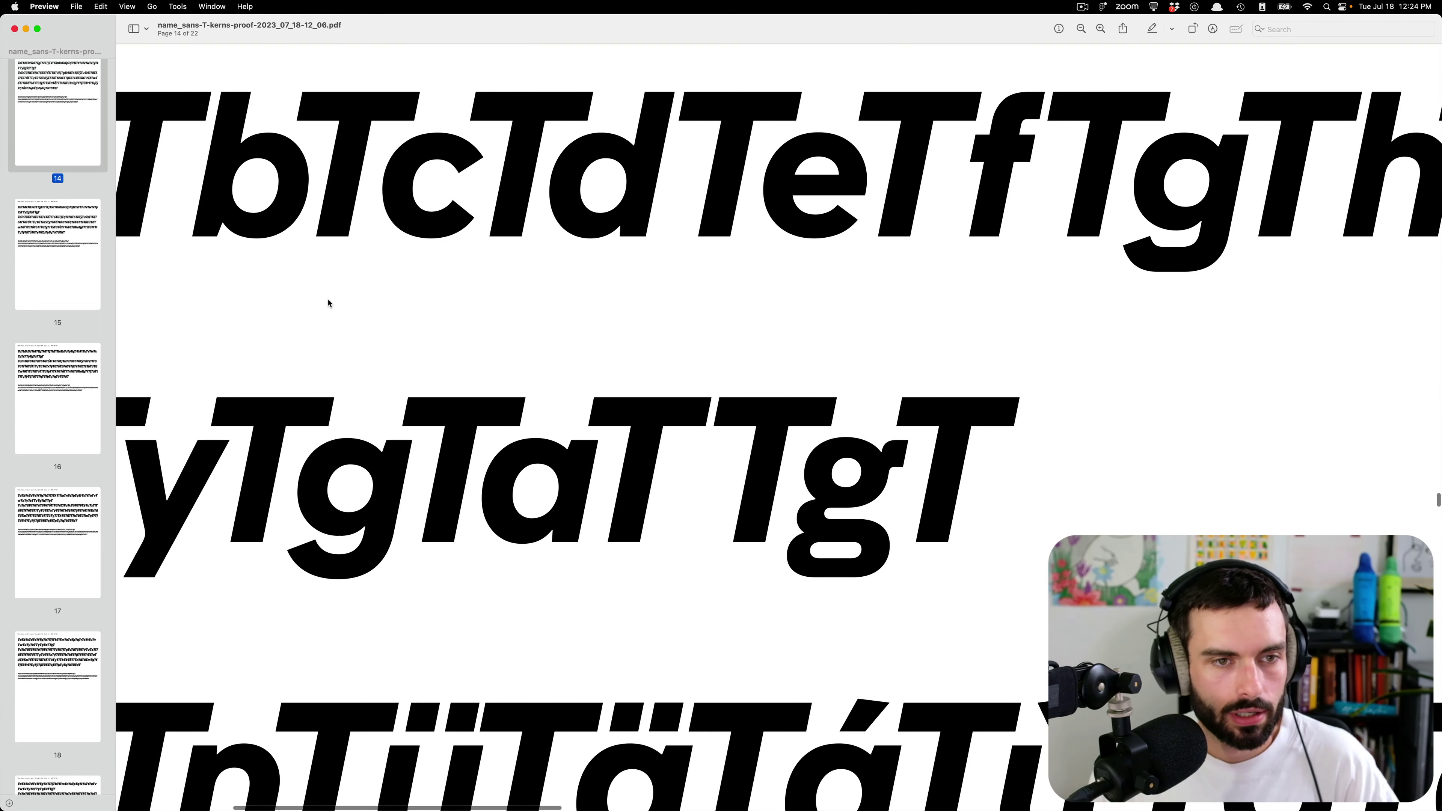
left_click_drag(330, 170, 213, 174)
left_click_drag(637, 172, 536, 174)
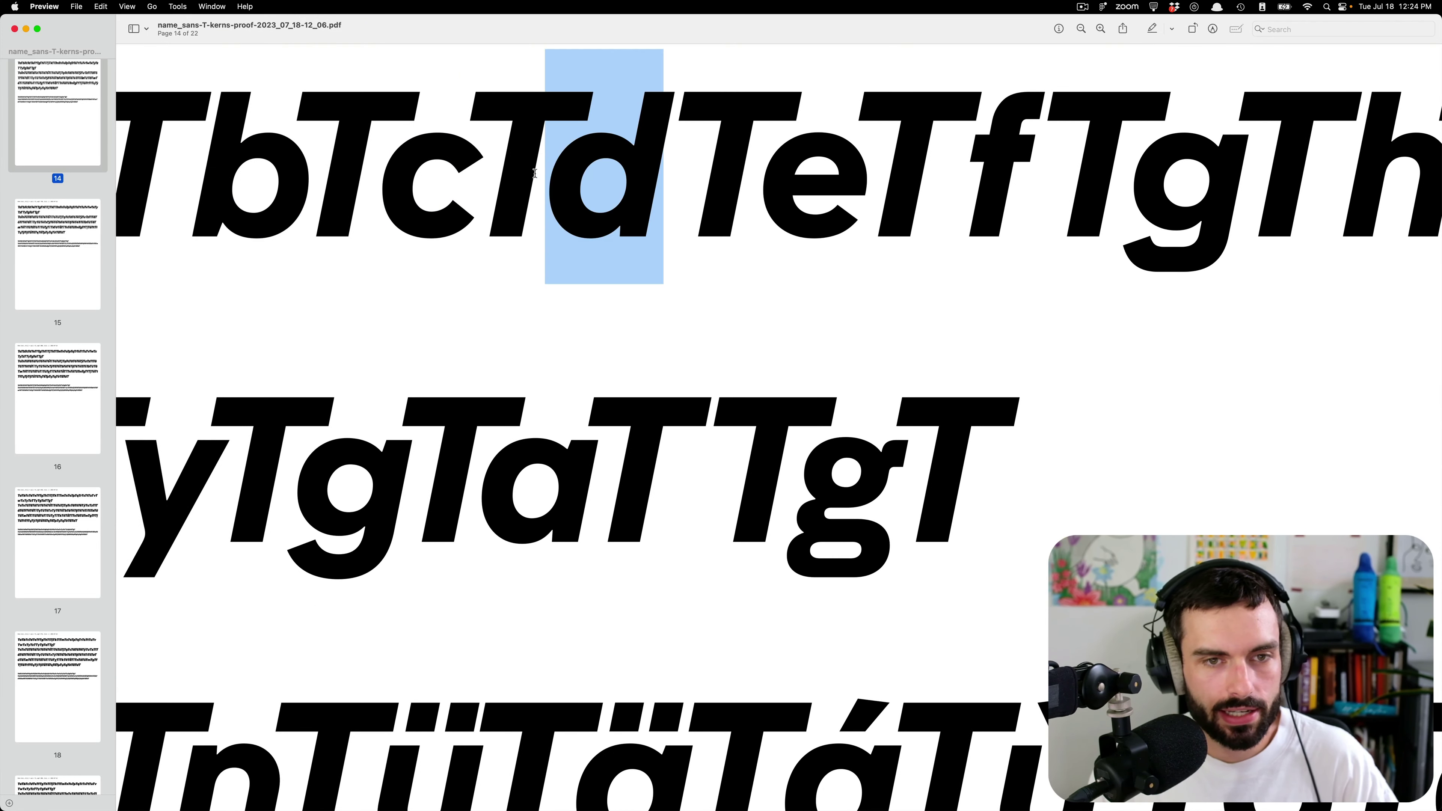
left_click(404, 164)
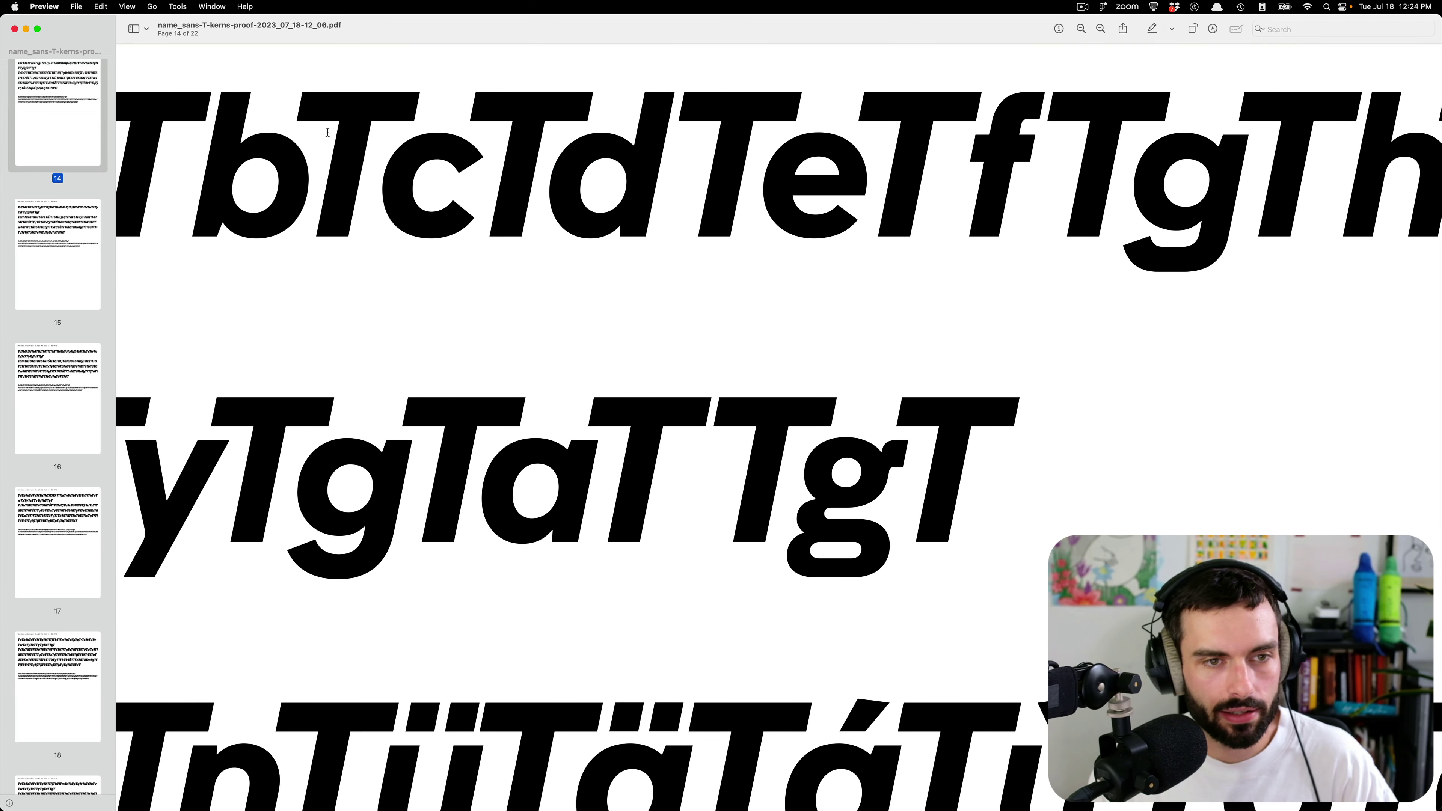
left_click_drag(404, 165, 537, 161)
scroll(511, 145, "down", 5)
scroll(509, 143, "down", 5)
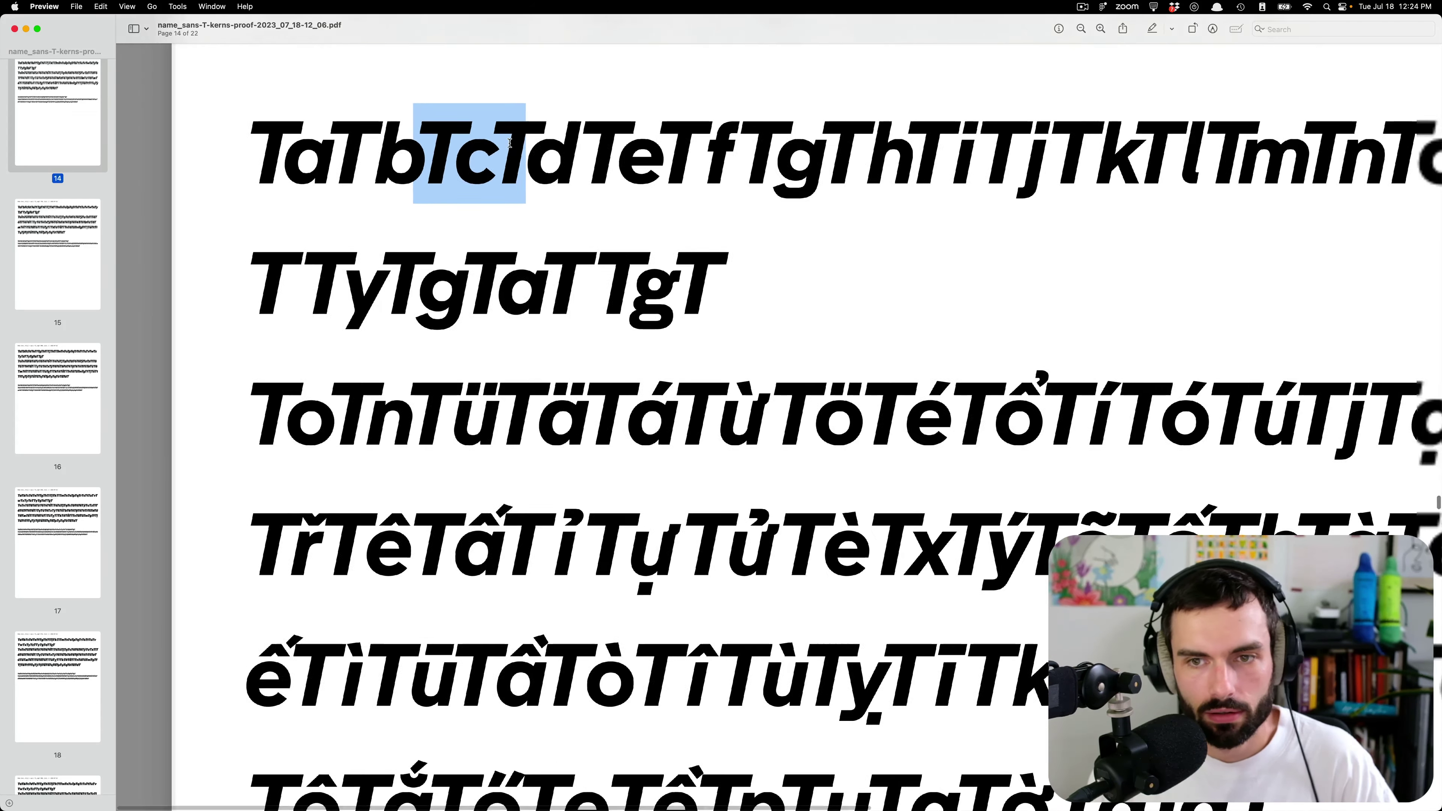
left_click_drag(334, 400, 267, 403)
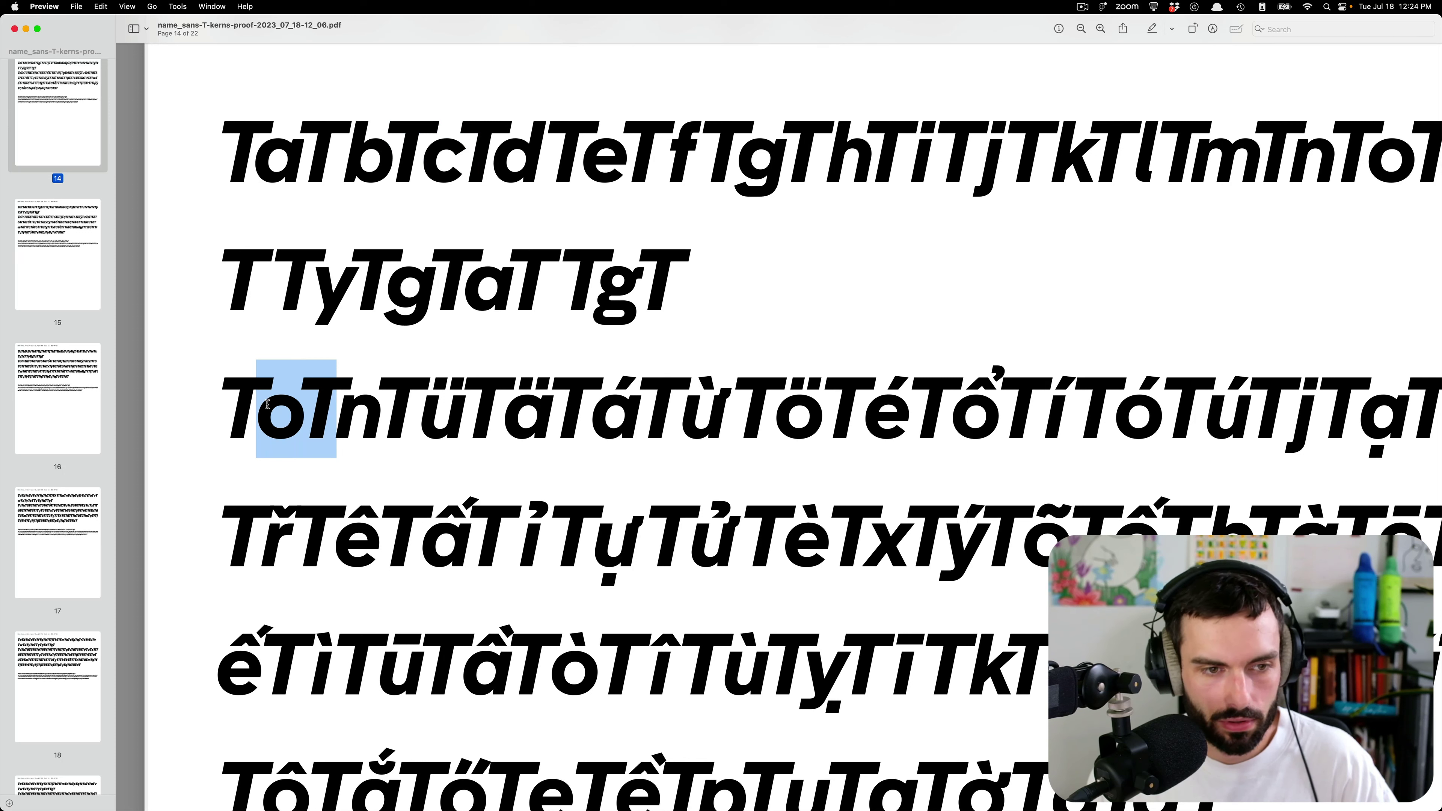
- Re-check the TbTcTd run, then move to the wght 750 page (page 15)
left_click(1081, 7)
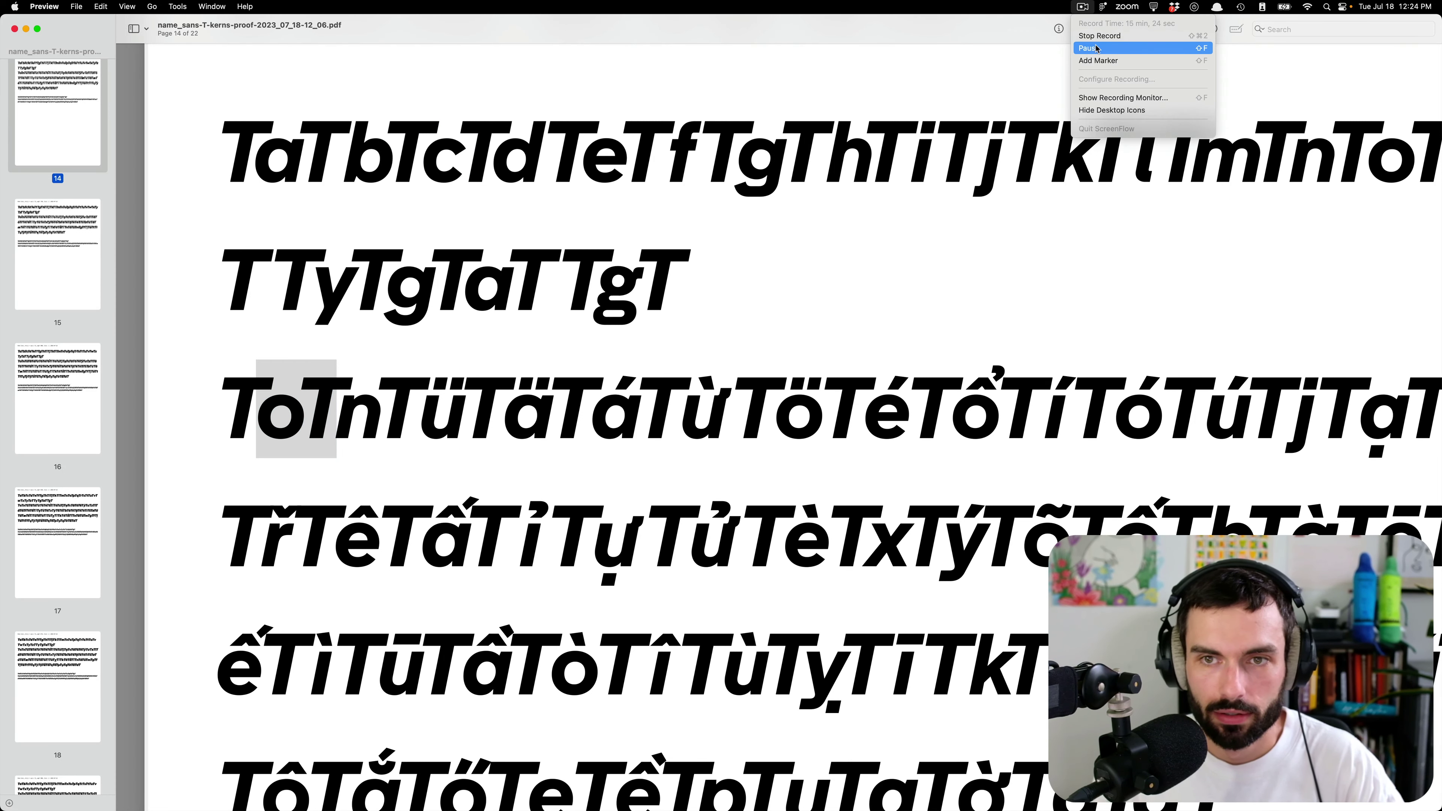
left_click(963, 147)
left_click(824, 216)
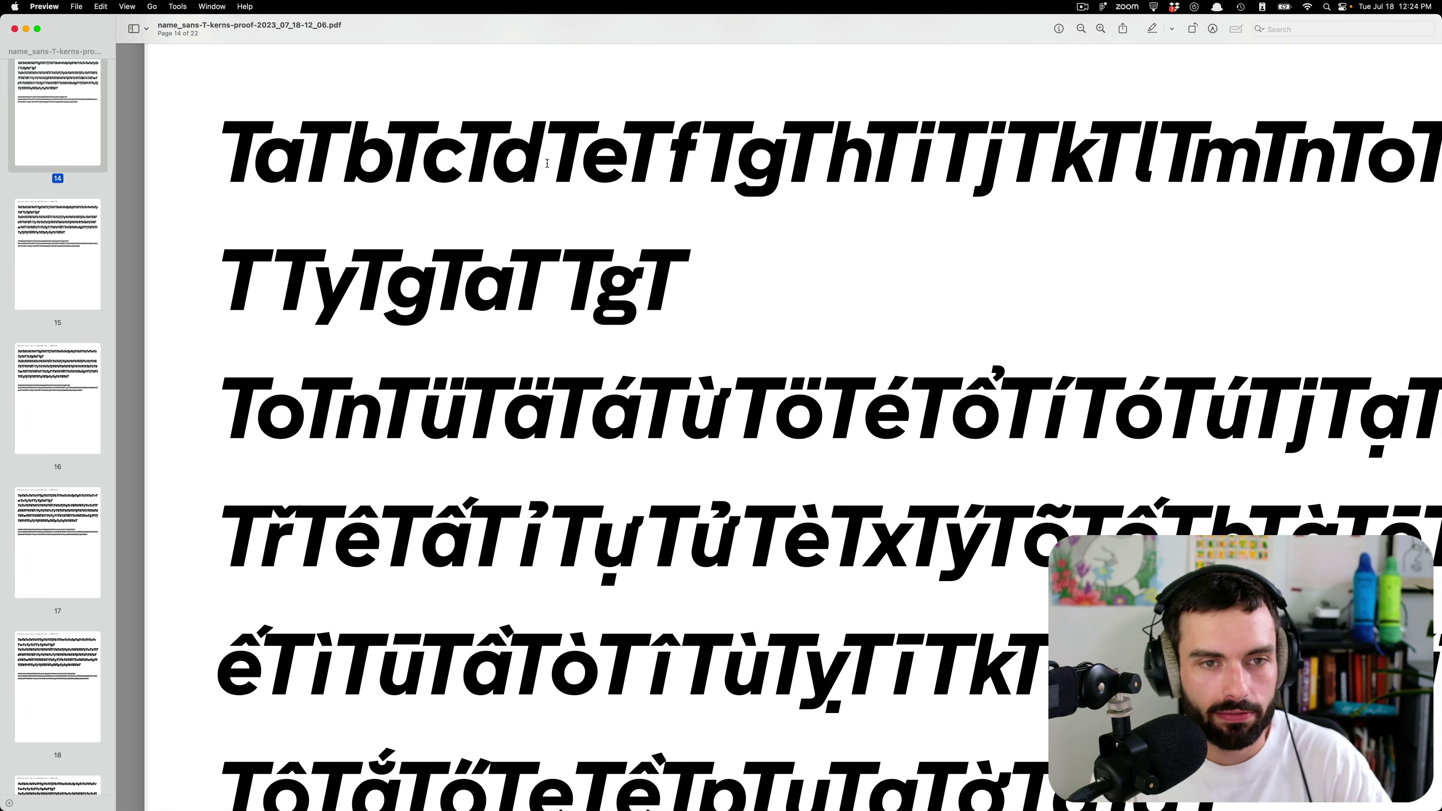
left_click_drag(547, 164, 307, 155)
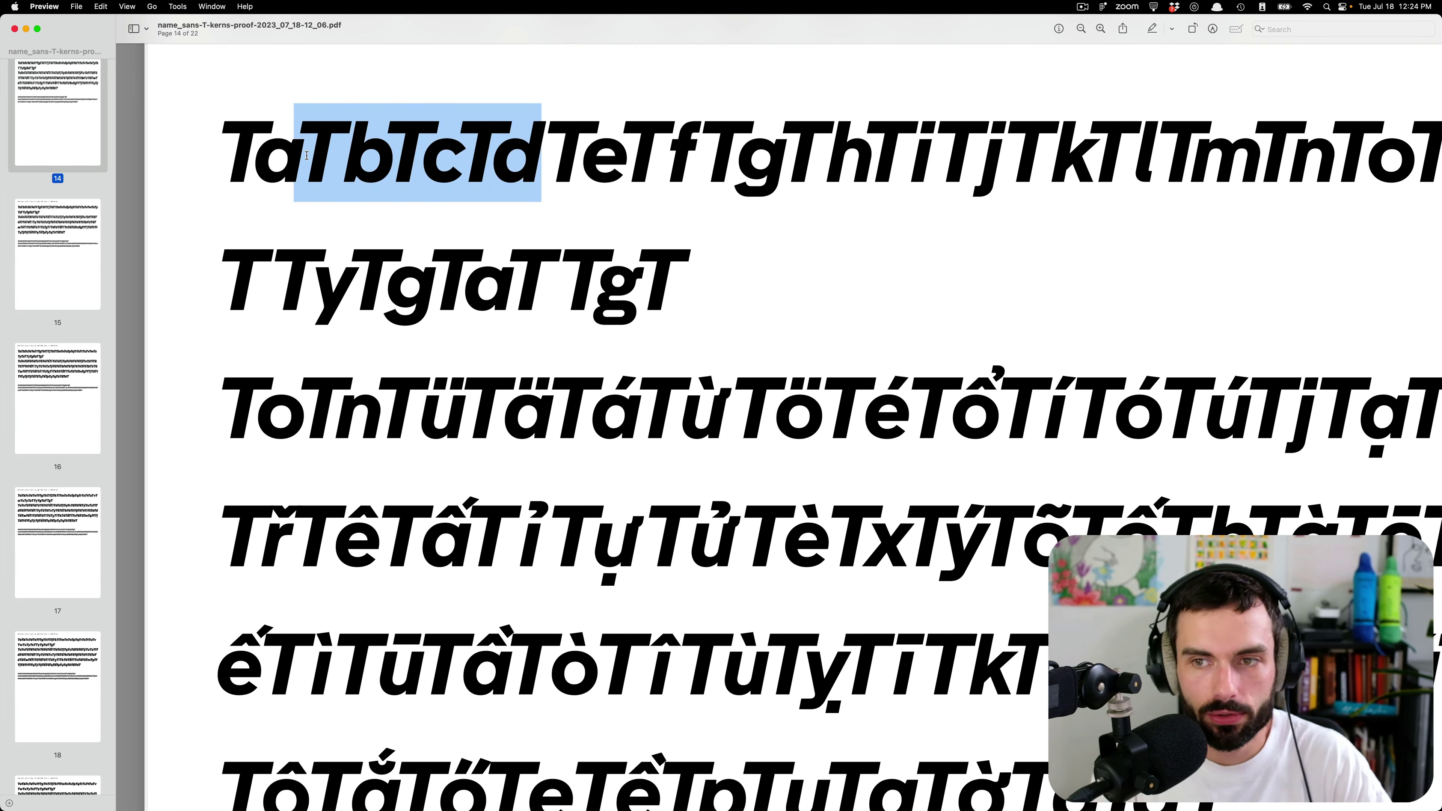
scroll(307, 155, "right", 2)
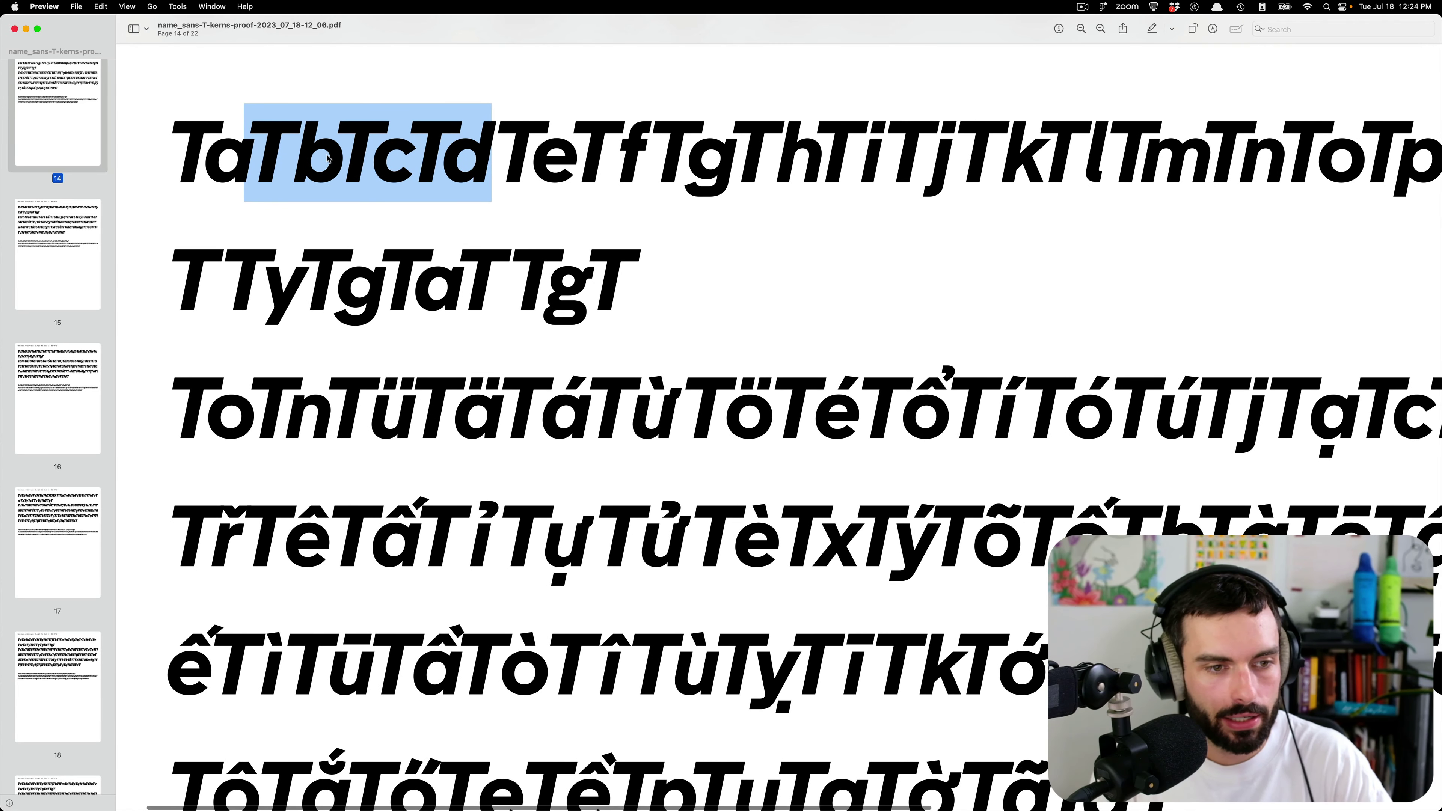
left_click(58, 284)
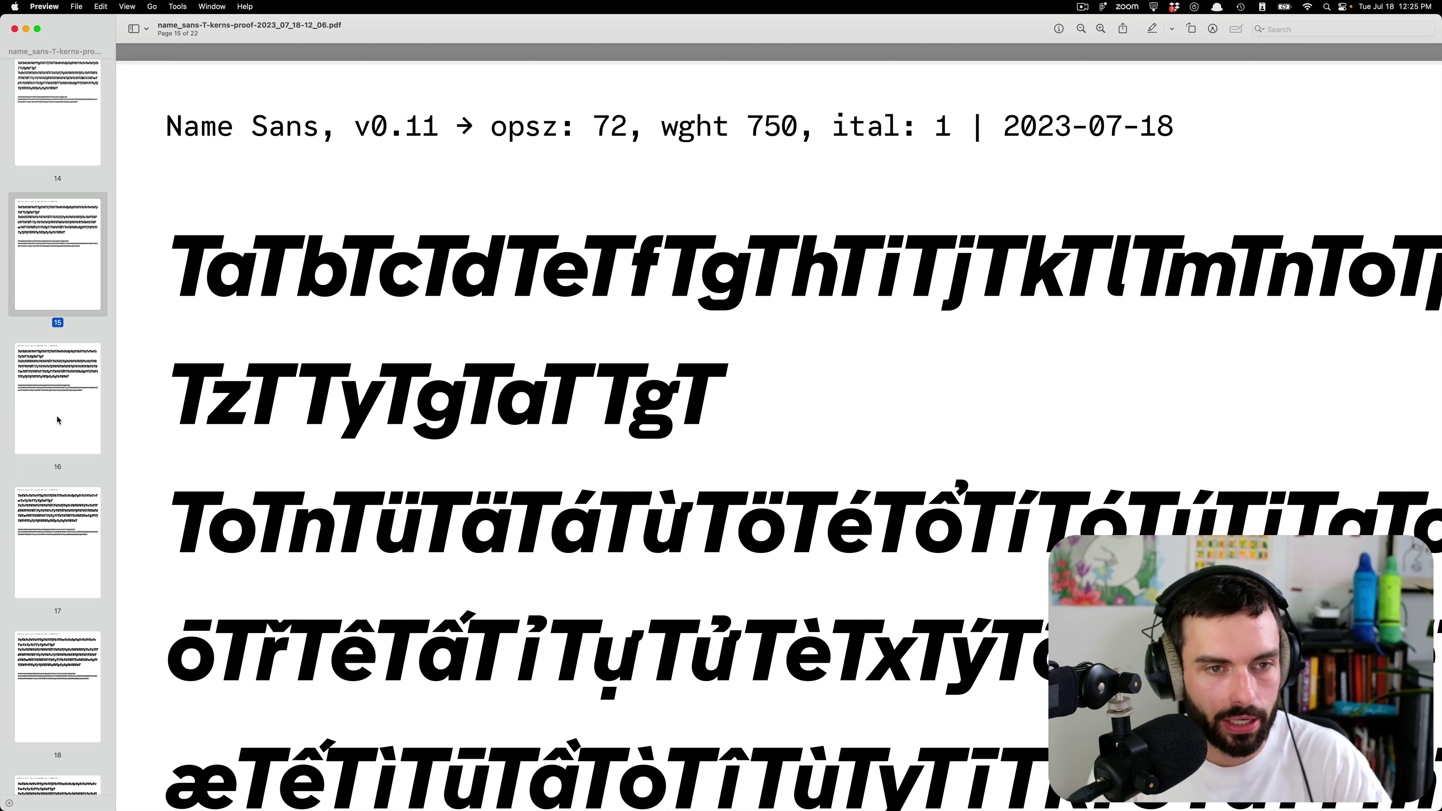
- Check the Td pair on the wght 850 italic proof page
key("Down")
key("Down")
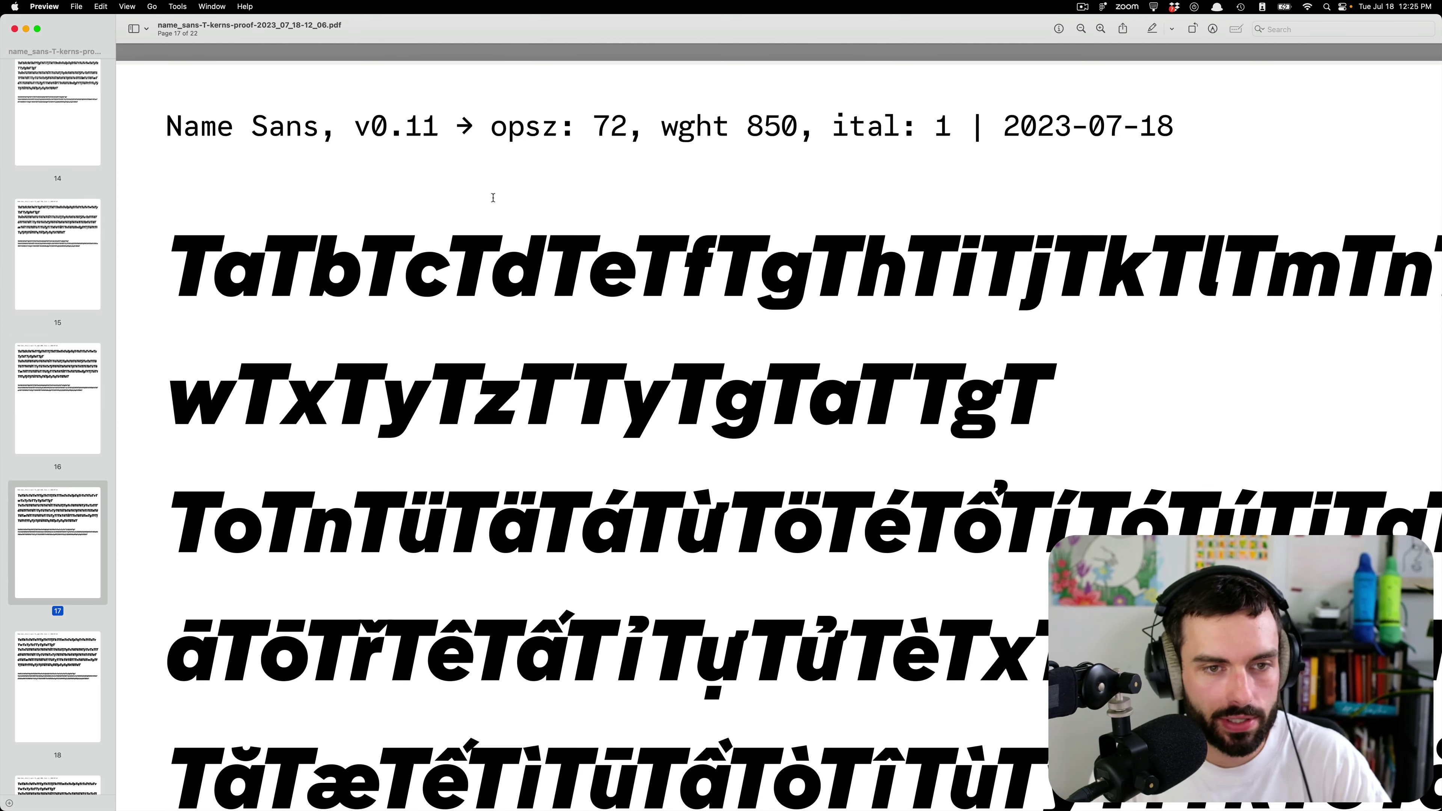
scroll(493, 197, "down", 1)
left_click_drag(492, 267, 542, 269)
left_click(426, 272)
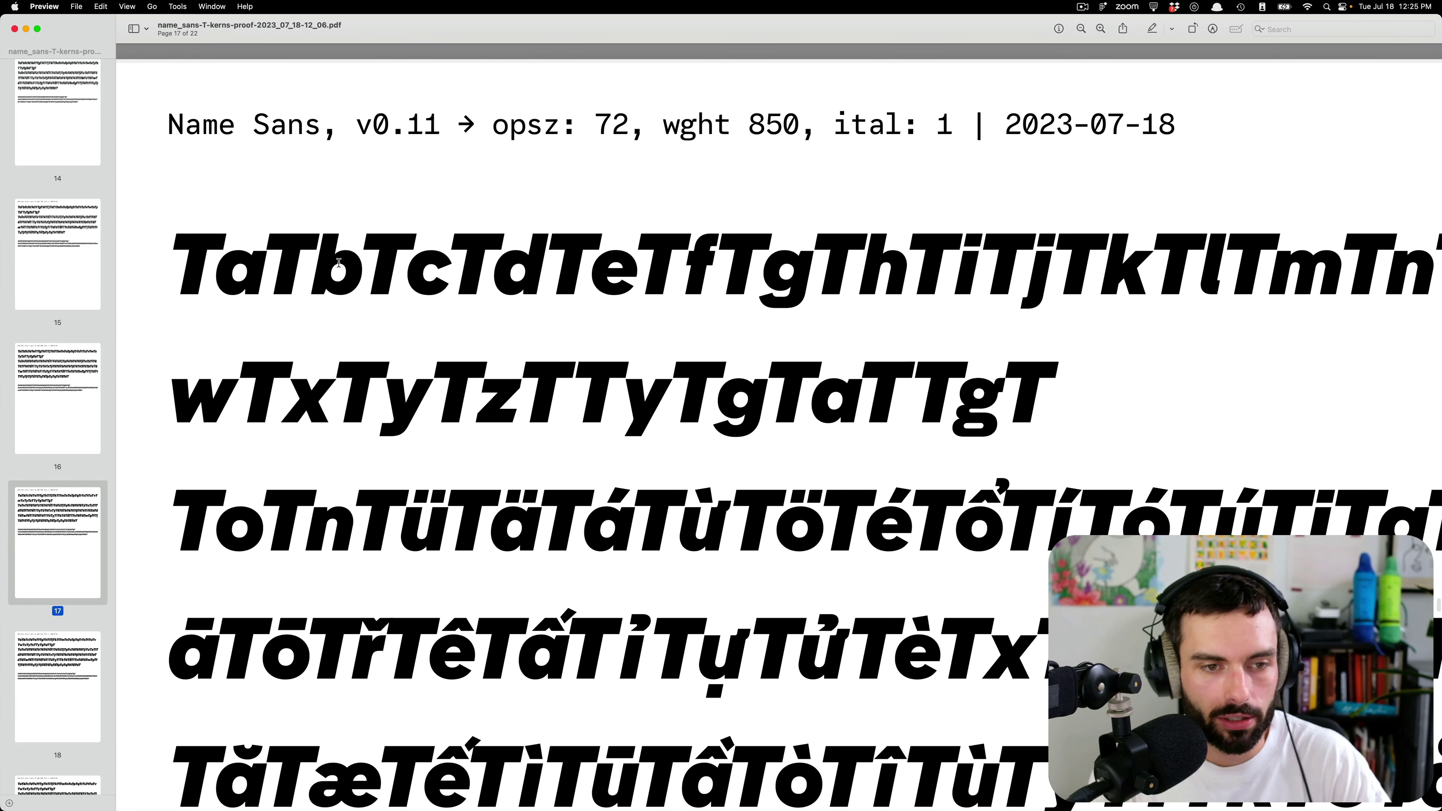
key("super+Tab")
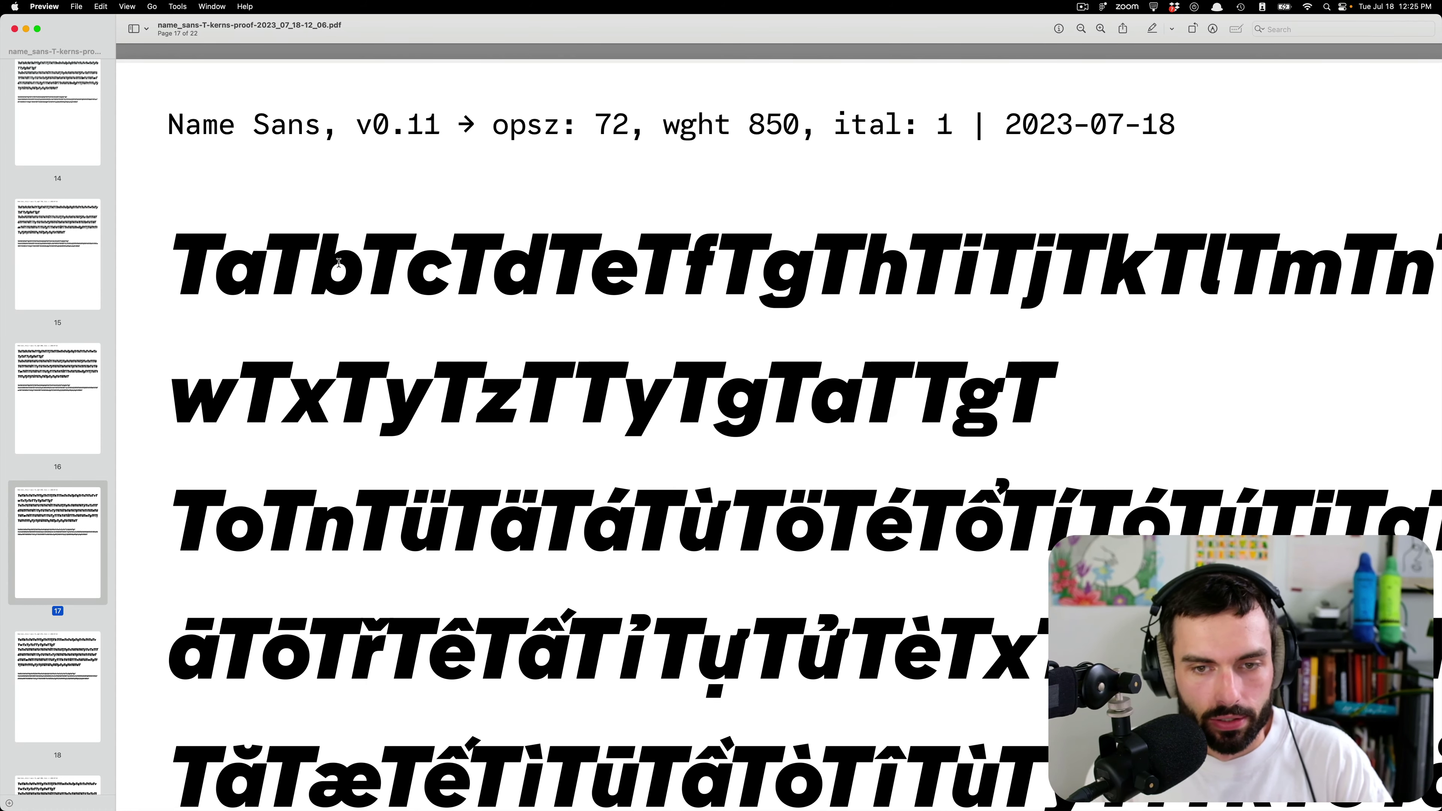
- Page back through wght 800 and 750 to 700 and mark the Ty pair
key("Down")
key("Up")
key("Up")
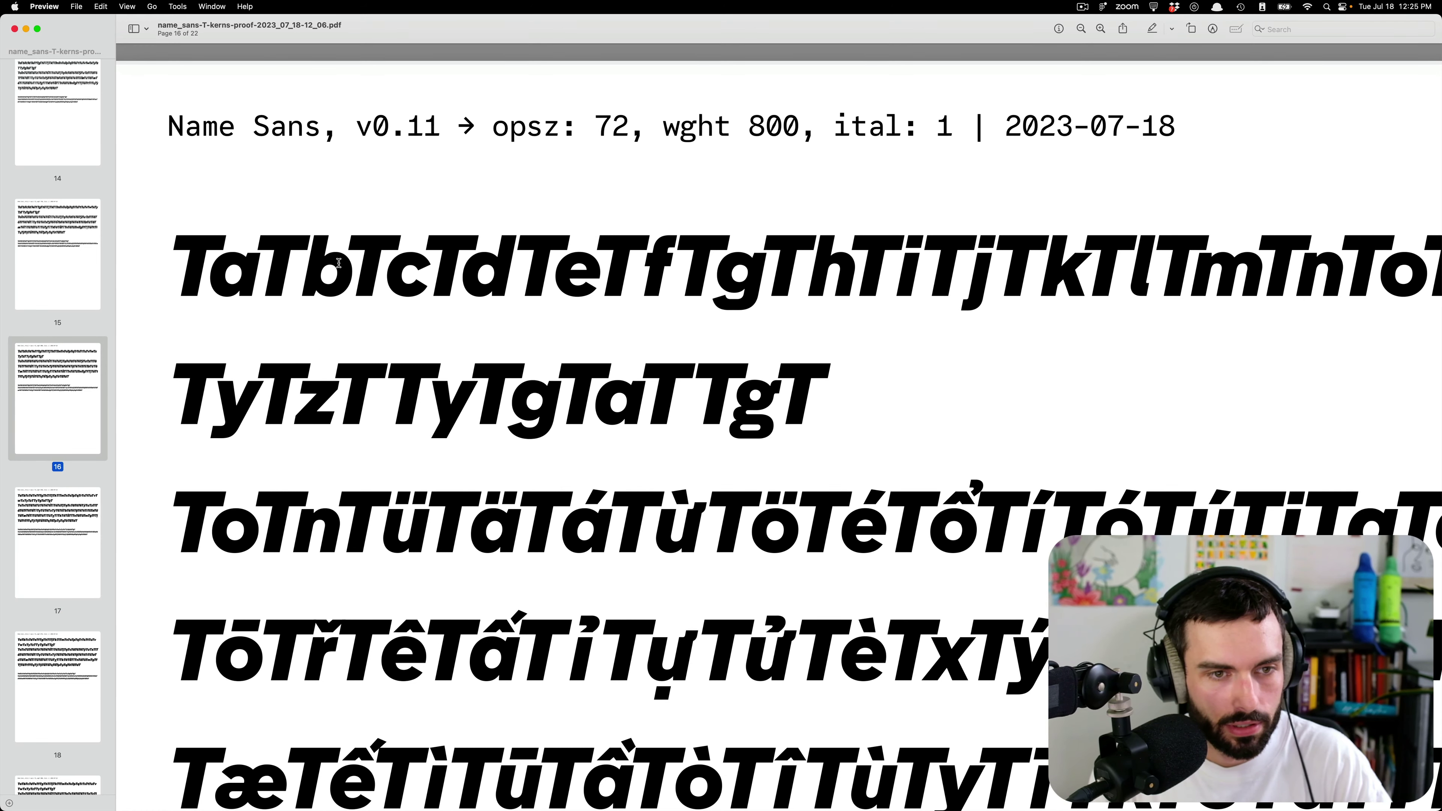
key("Up")
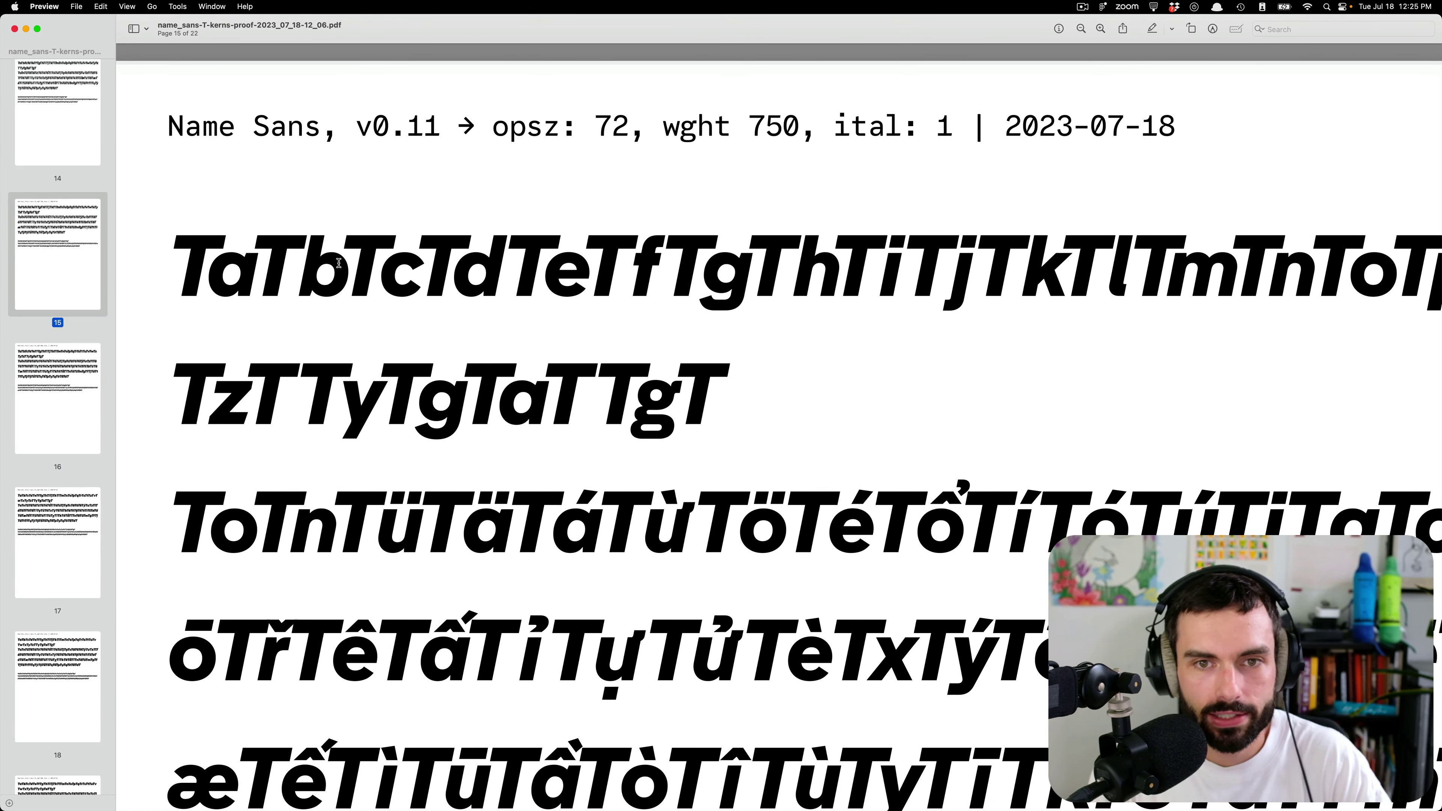
key("Up")
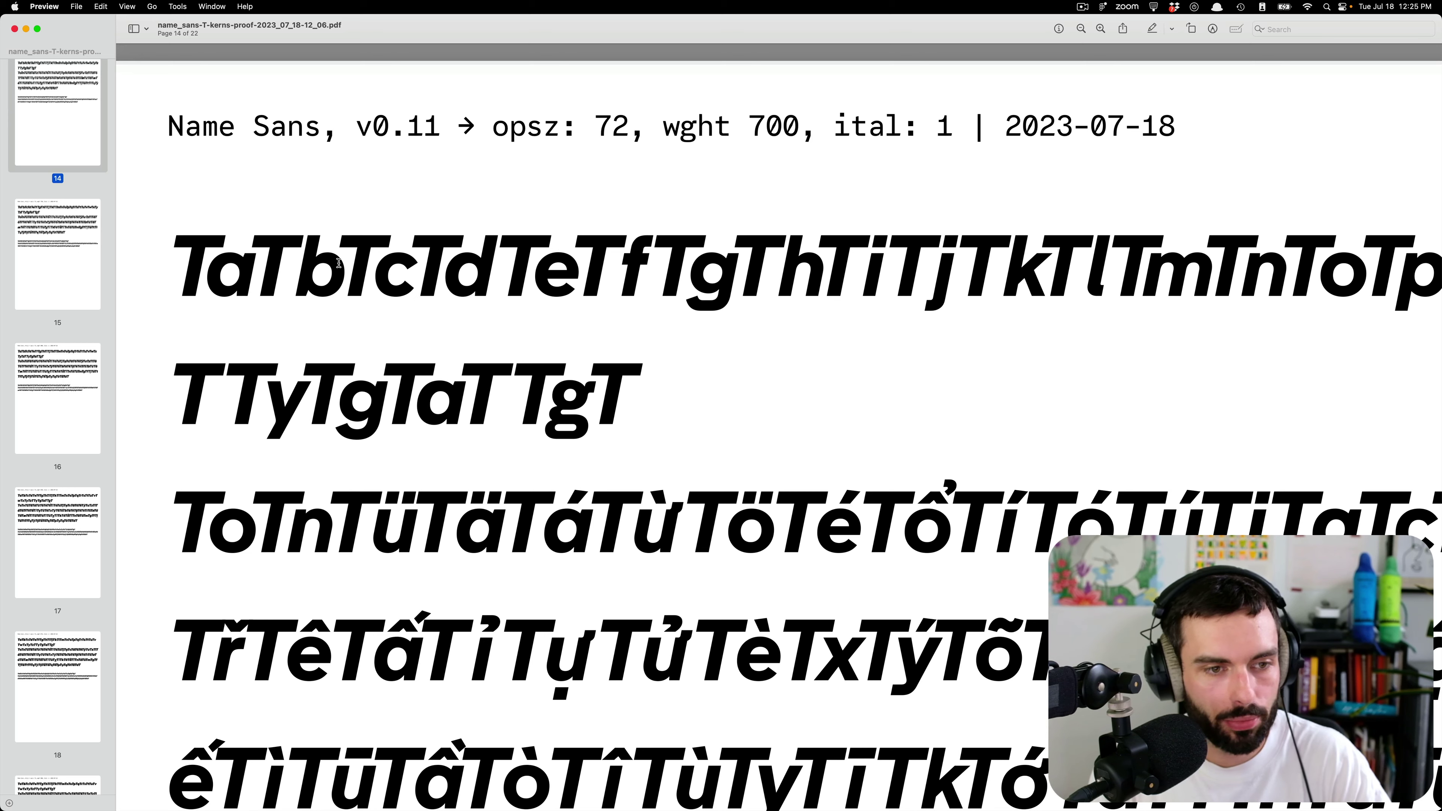
scroll(339, 263, "down", 1)
scroll(341, 263, "up", 2)
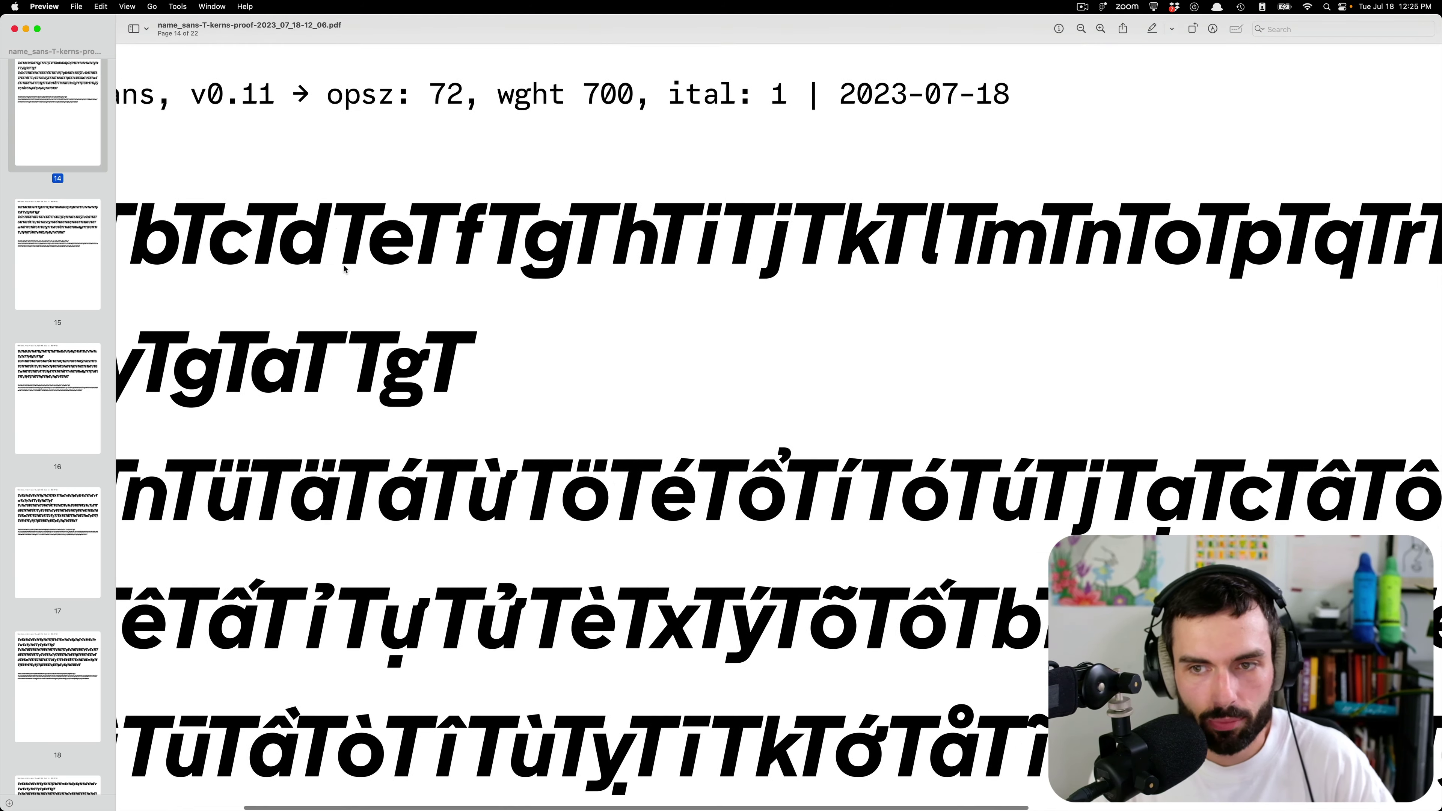
scroll(344, 265, "down", 3)
scroll(343, 264, "down", 1)
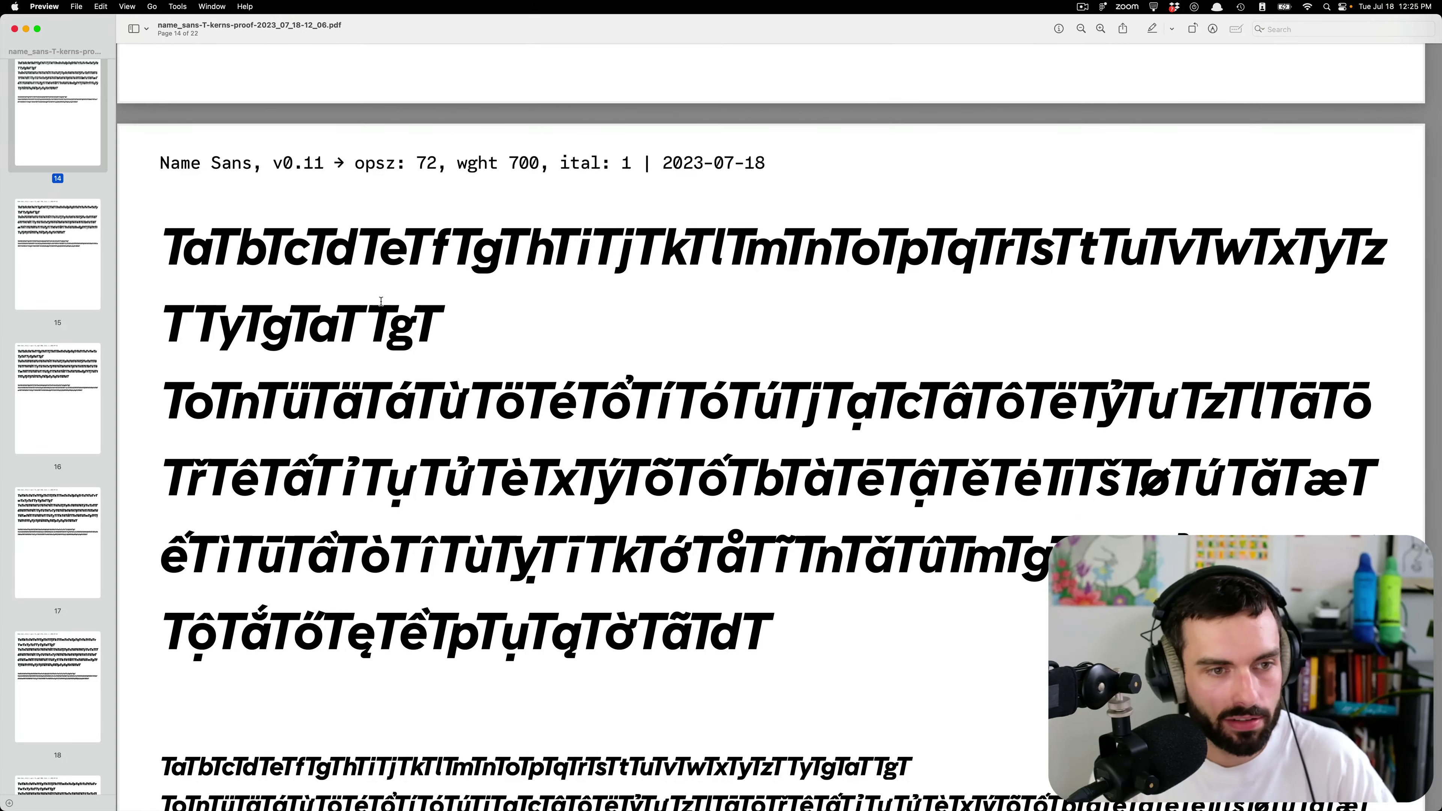
left_click_drag(232, 328, 209, 325)
key("super+Tab")
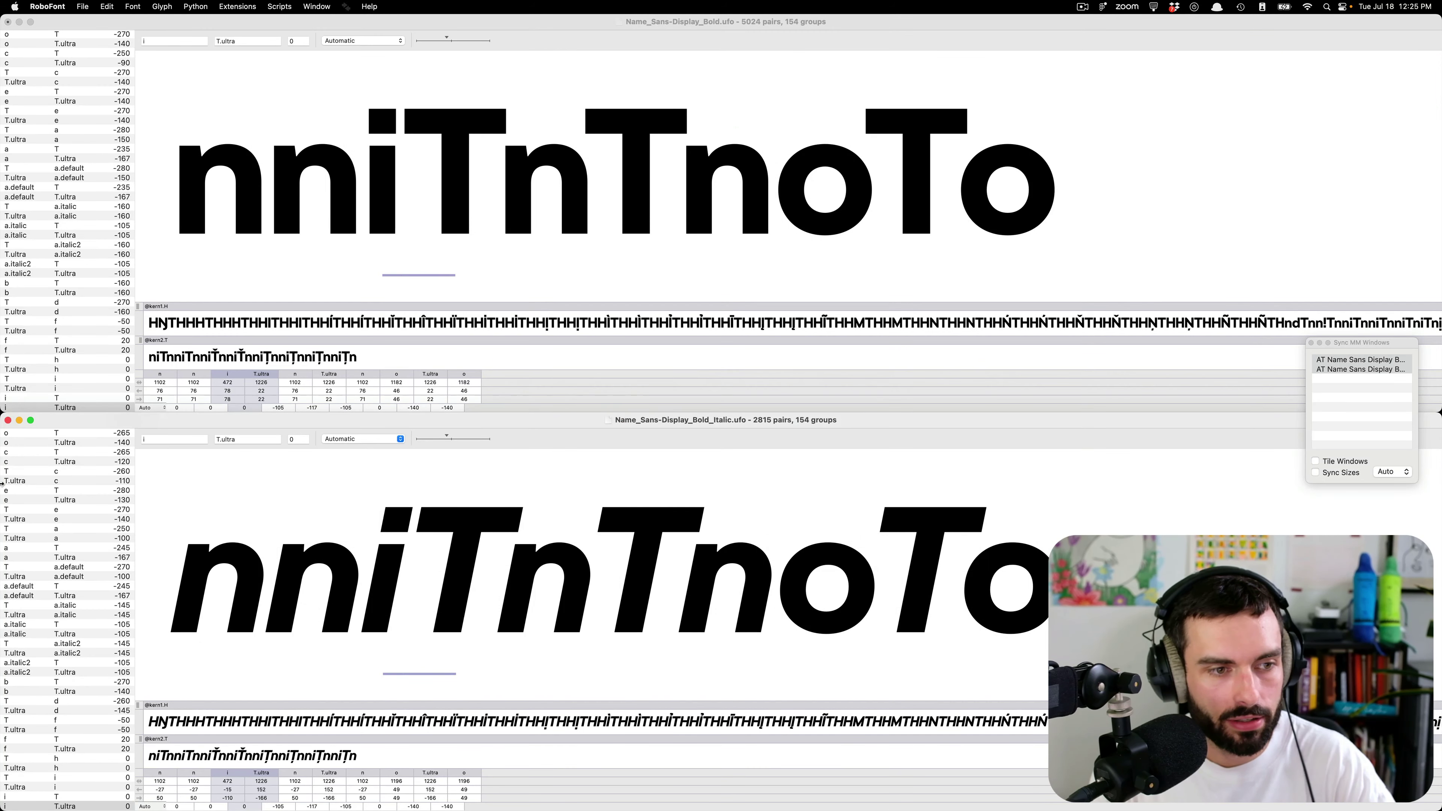
- Load T–y.ultra in the Bold font and set its kerning to -235
left_click(36, 408)
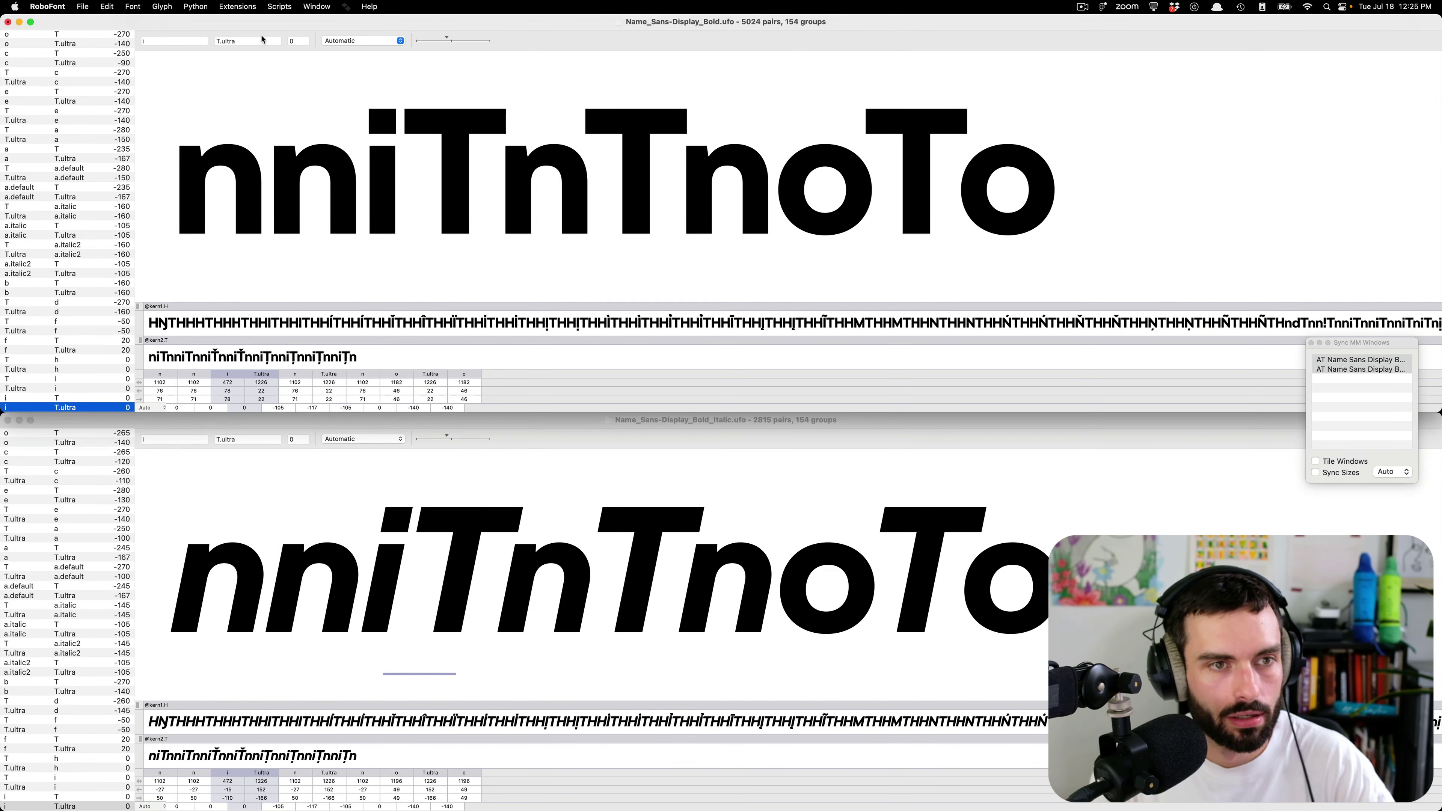
key("Up")
key("Up")
key("Up")
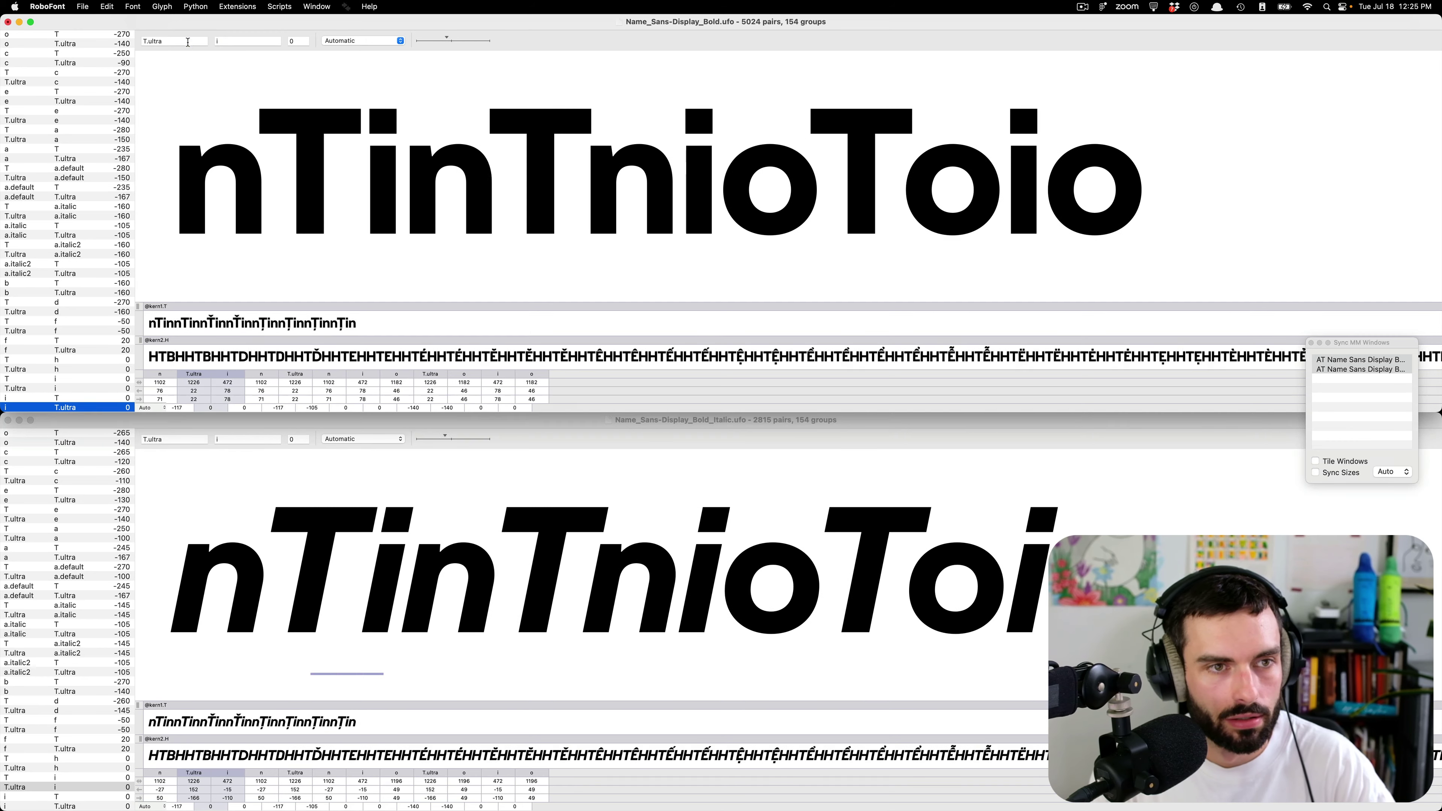
key("Tab")
key("Tab")
type("y.ultra")
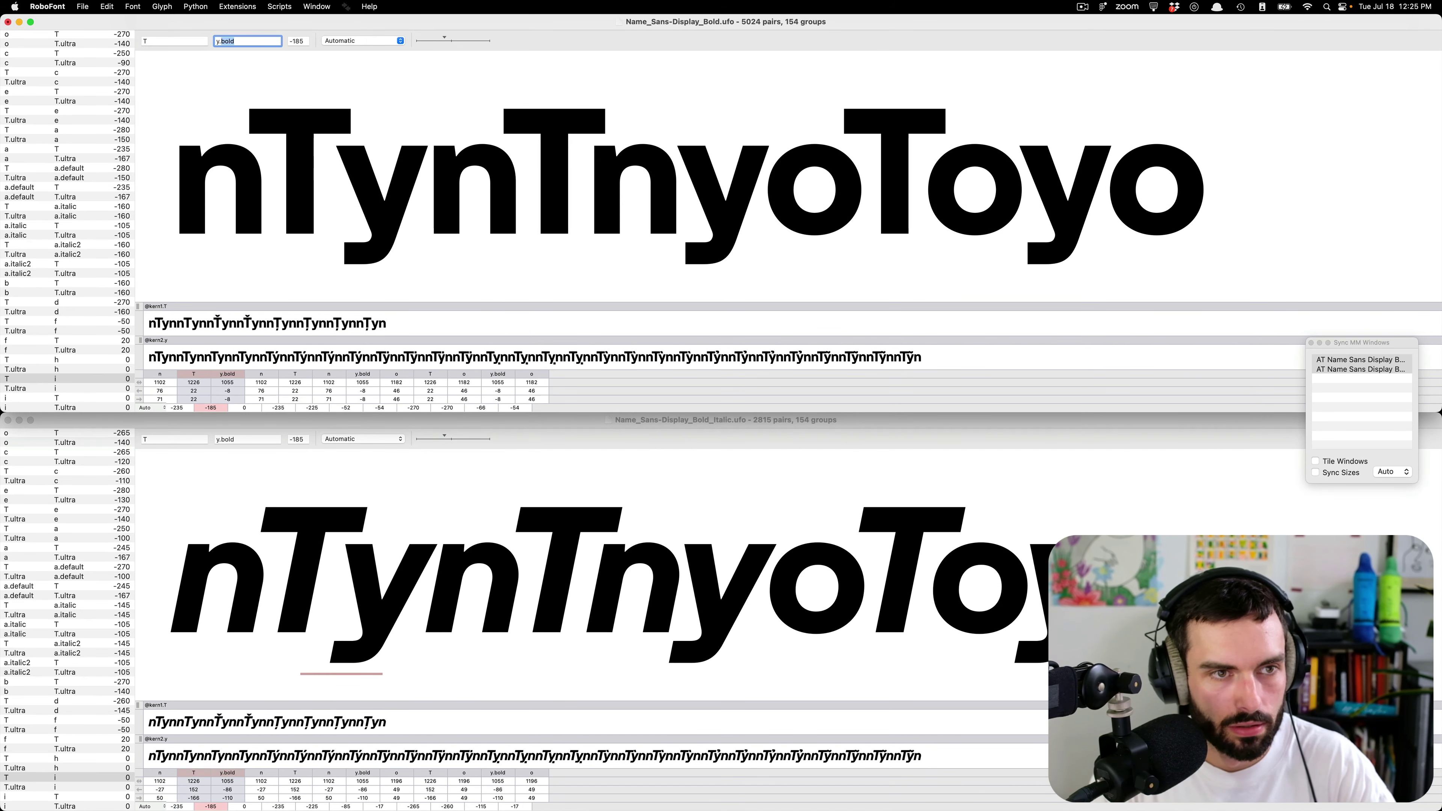
key("Tab")
key("Return")
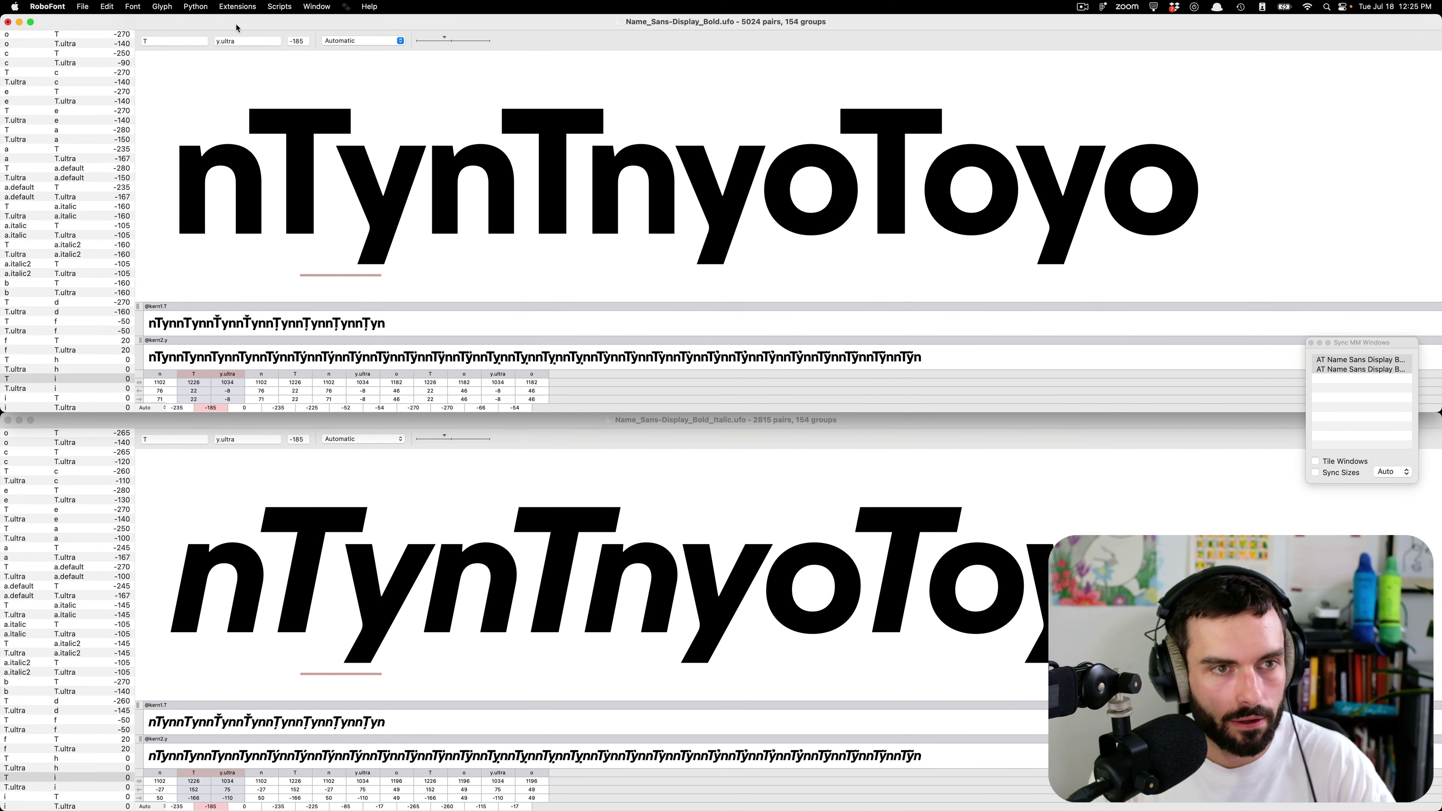
key("shift+Tab")
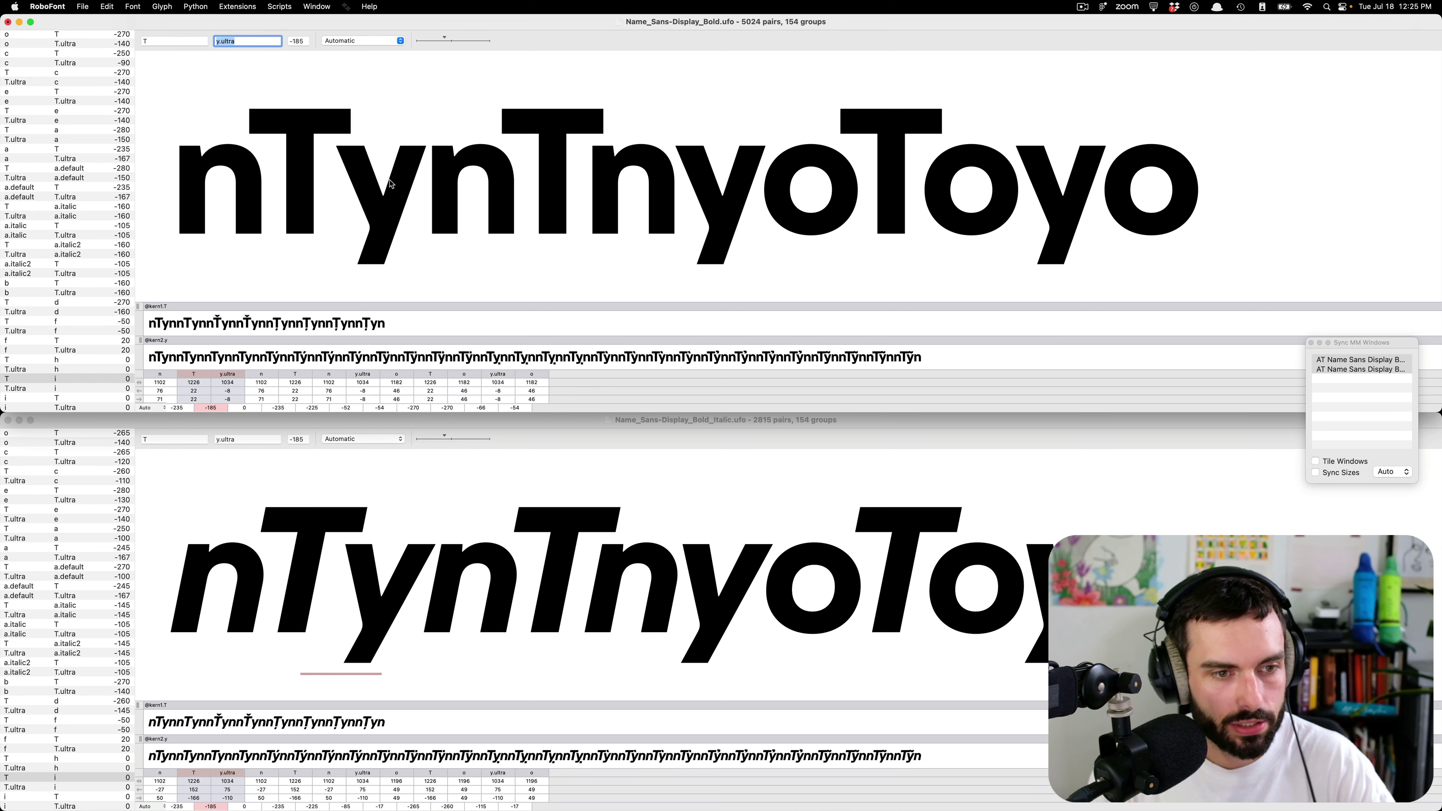
type("v")
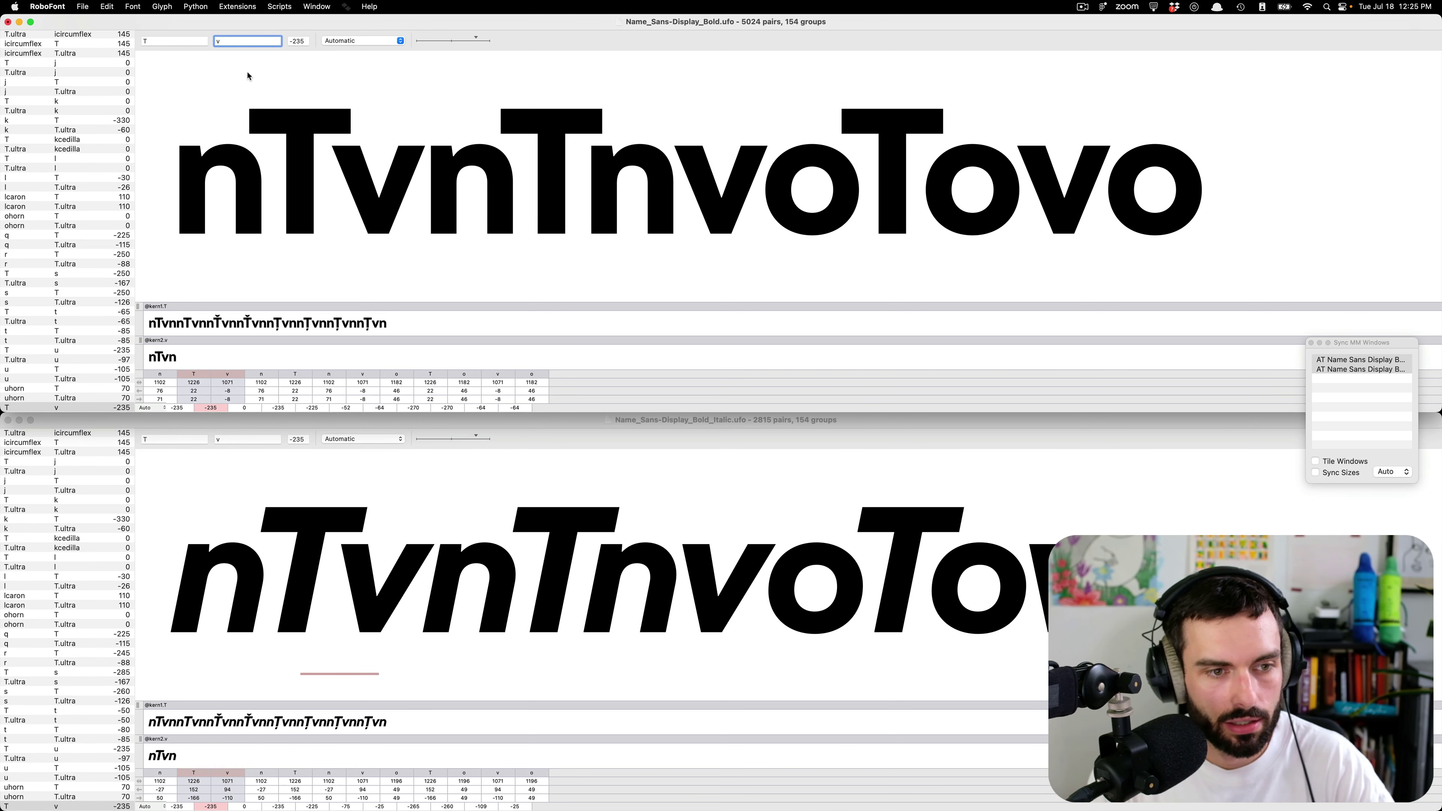
key("BackSpace")
type("y.ultra")
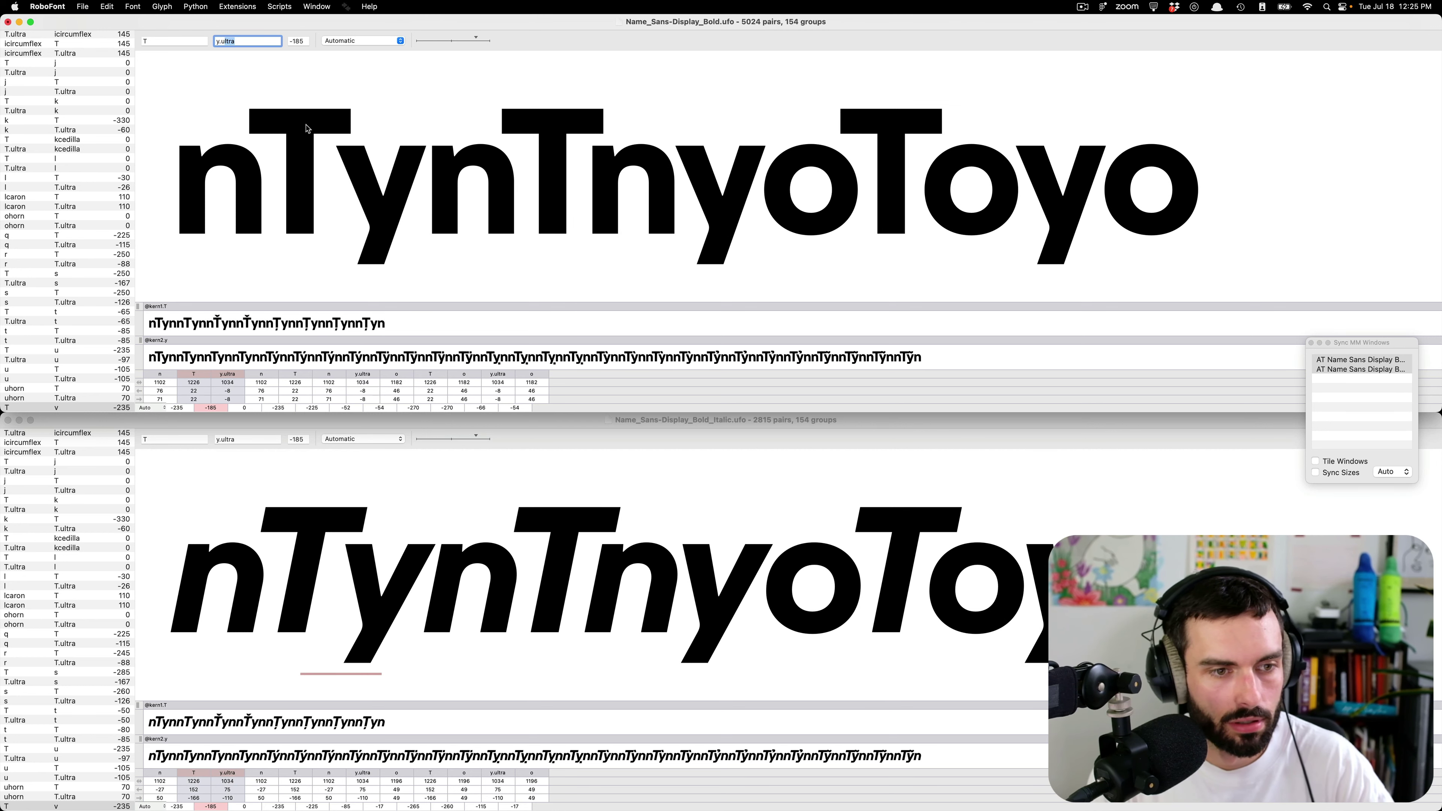
key("Return")
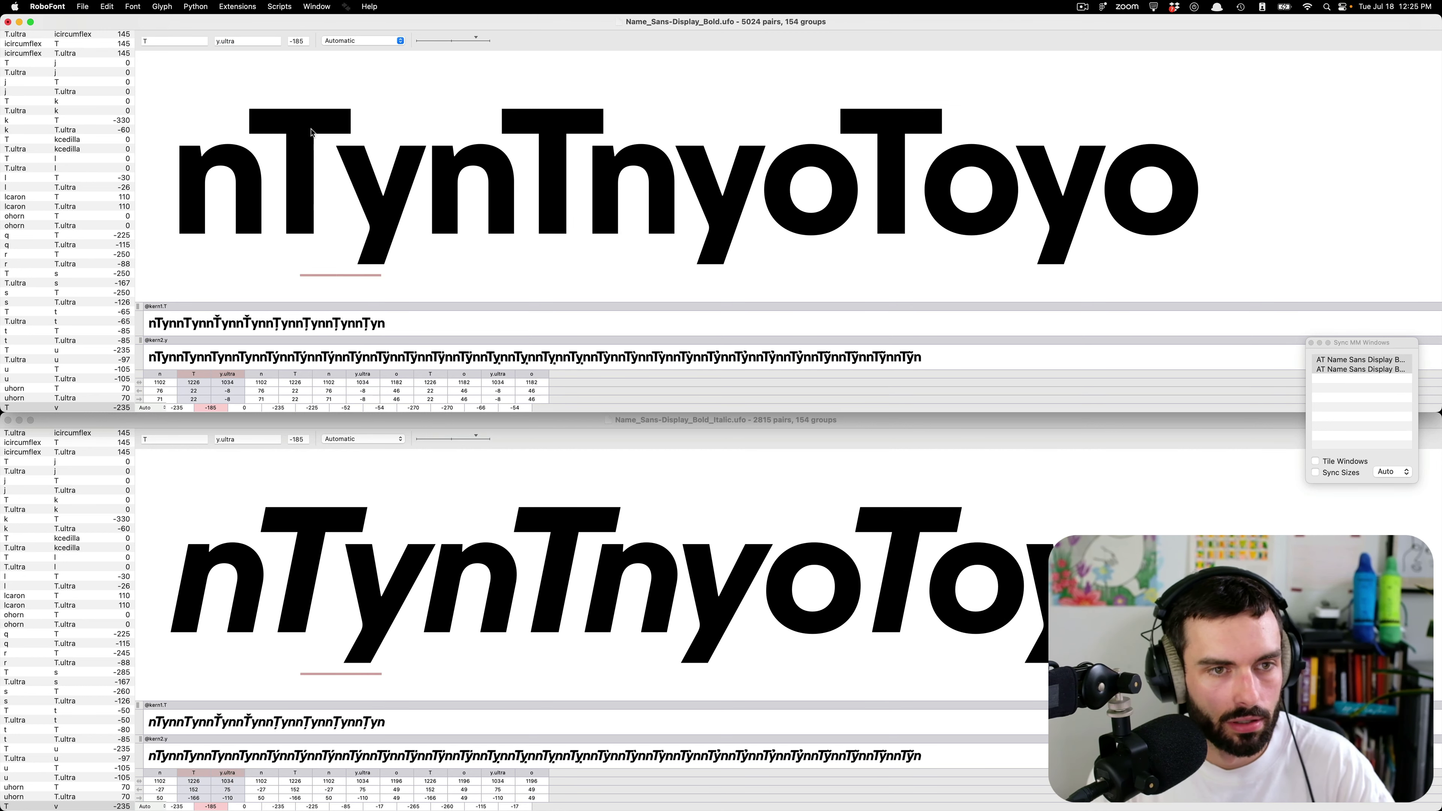
key("Left")
key("Left")
key("Left")
key("Left")
key("Left")
key("Left")
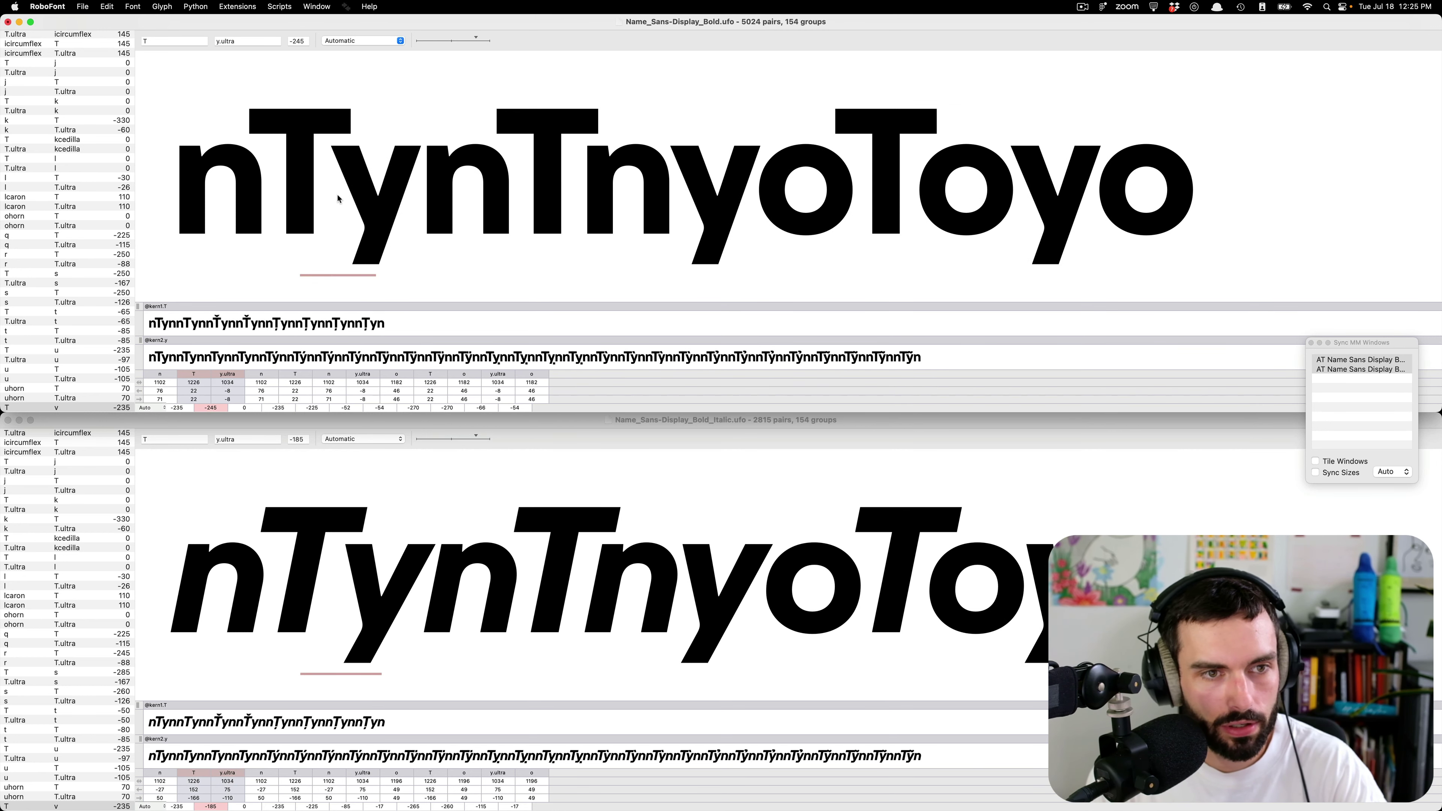
key("Right")
- Set Bold Italic T–y.ultra kerning to -235, then load T–y.bold there
left_click(337, 567)
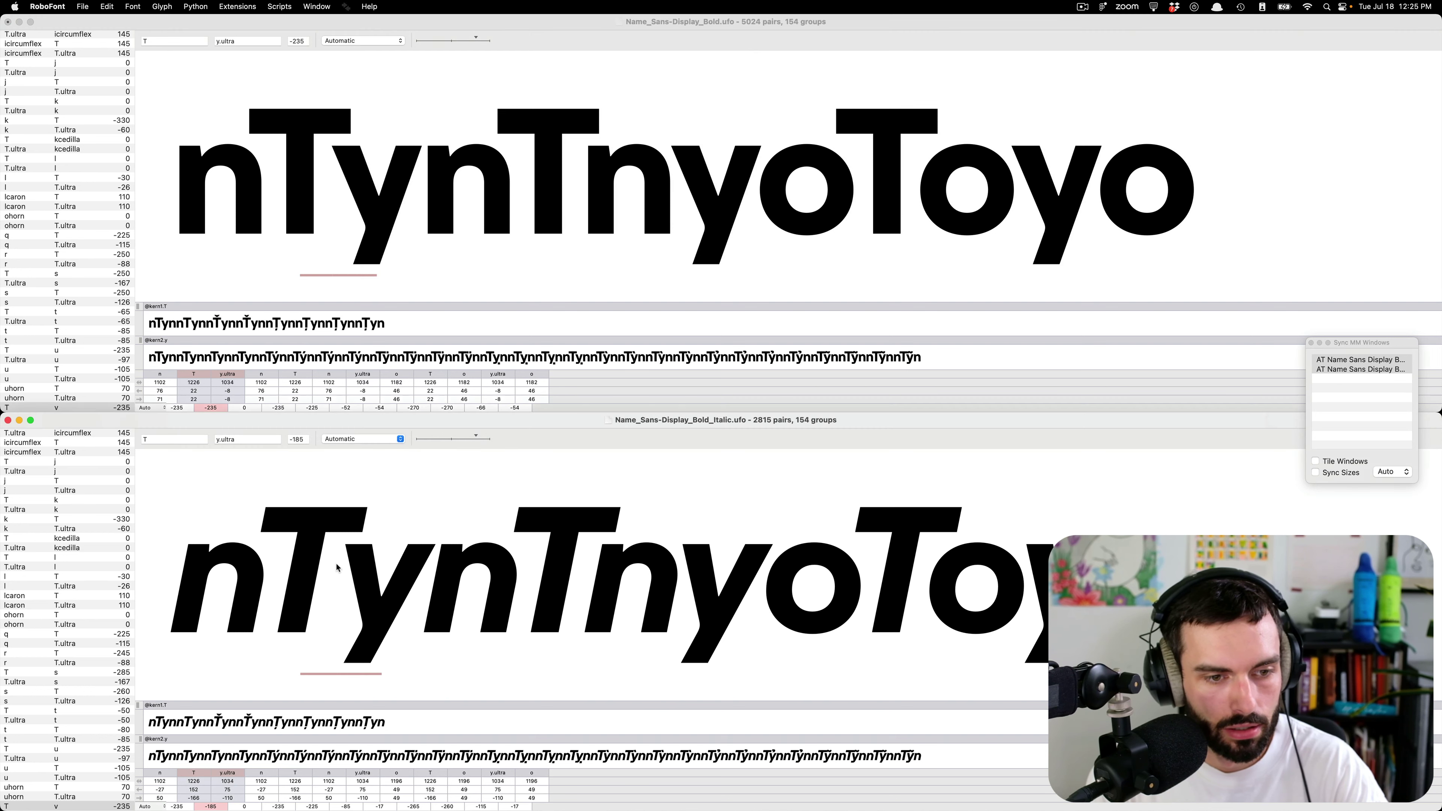
key("Left")
key("Left")
key("Left")
key("Left")
key("Left")
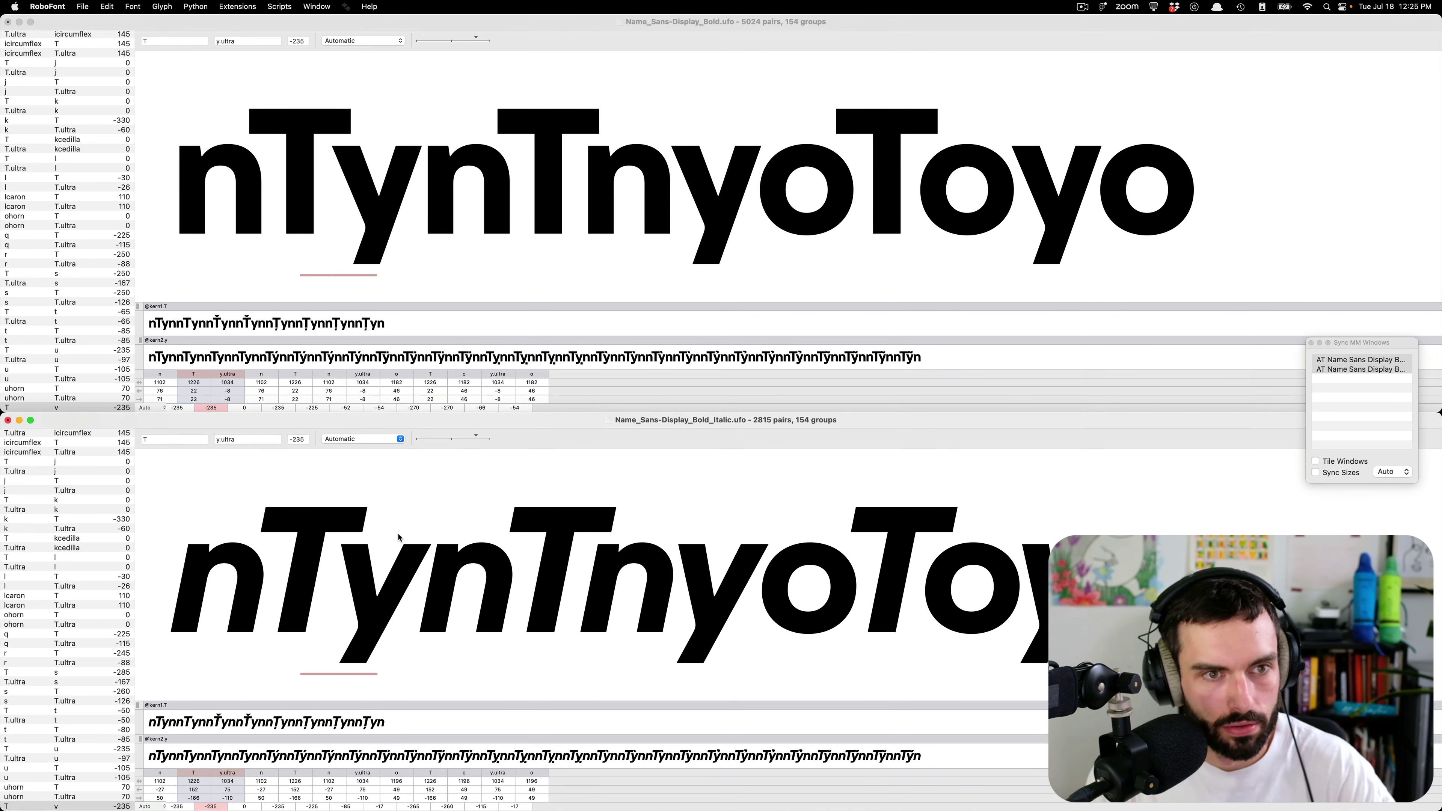
left_click(249, 441)
type("v")
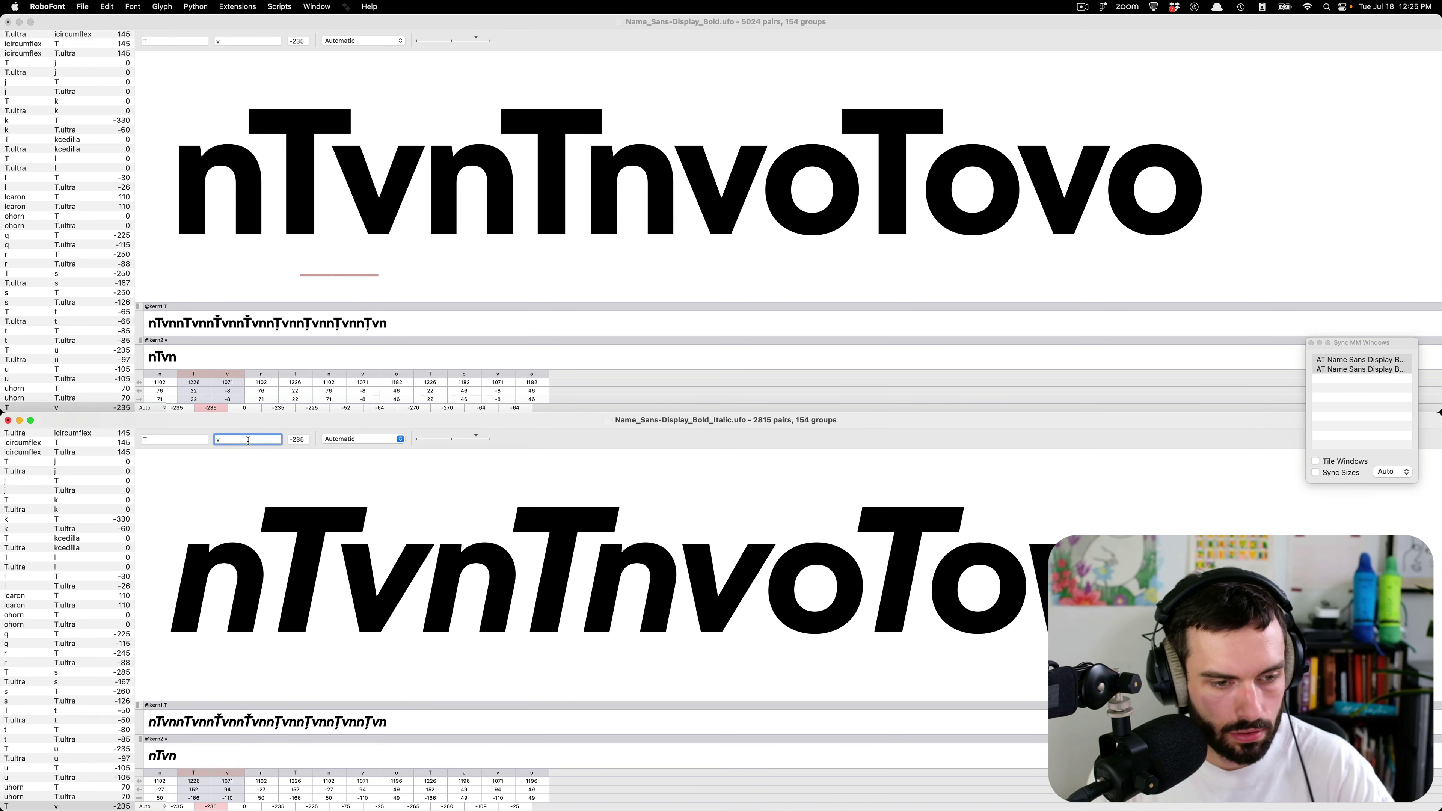
type("y.bold")
key("Return")
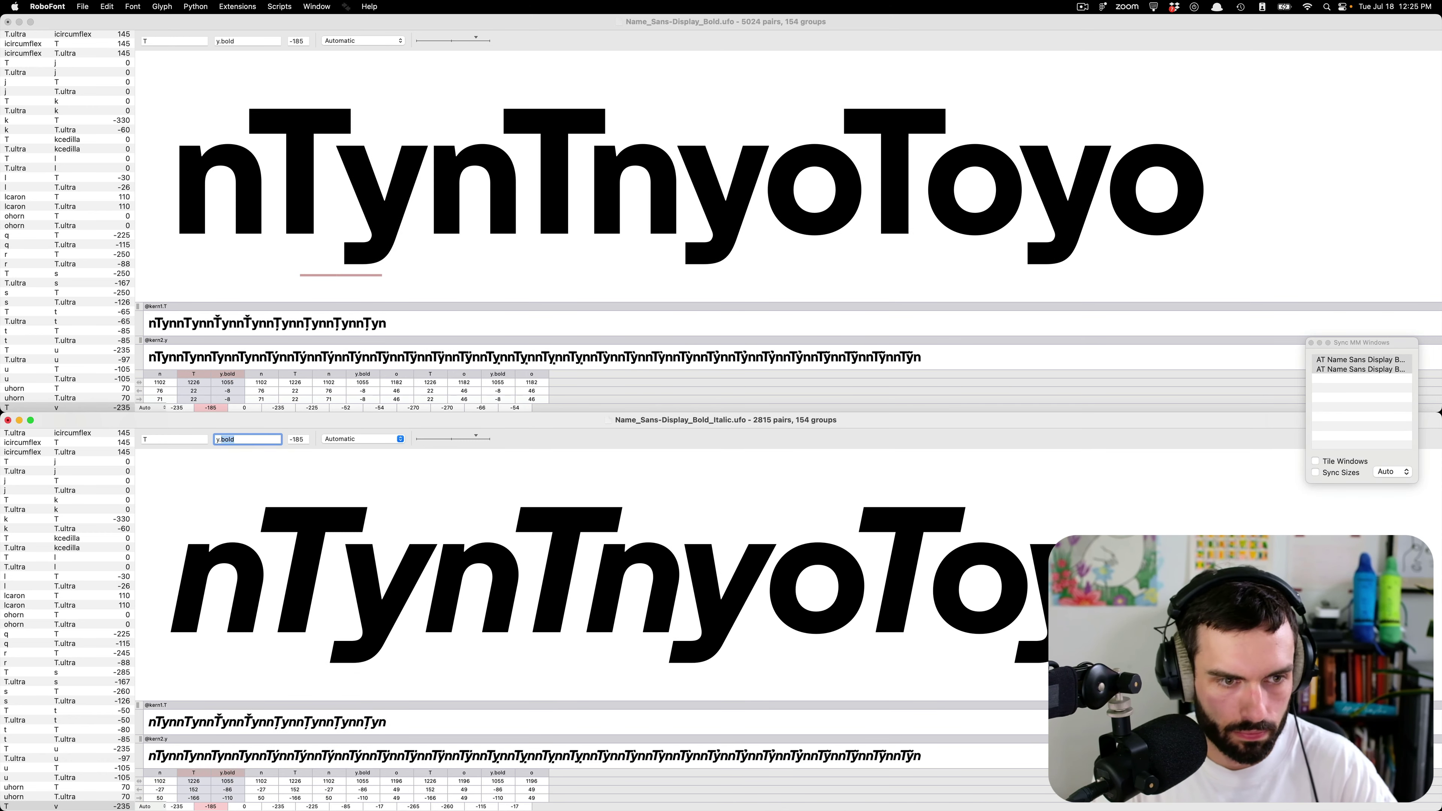
- Set the T–y.bold kerning to -235 in both Bold and Bold Italic
left_click(265, 42)
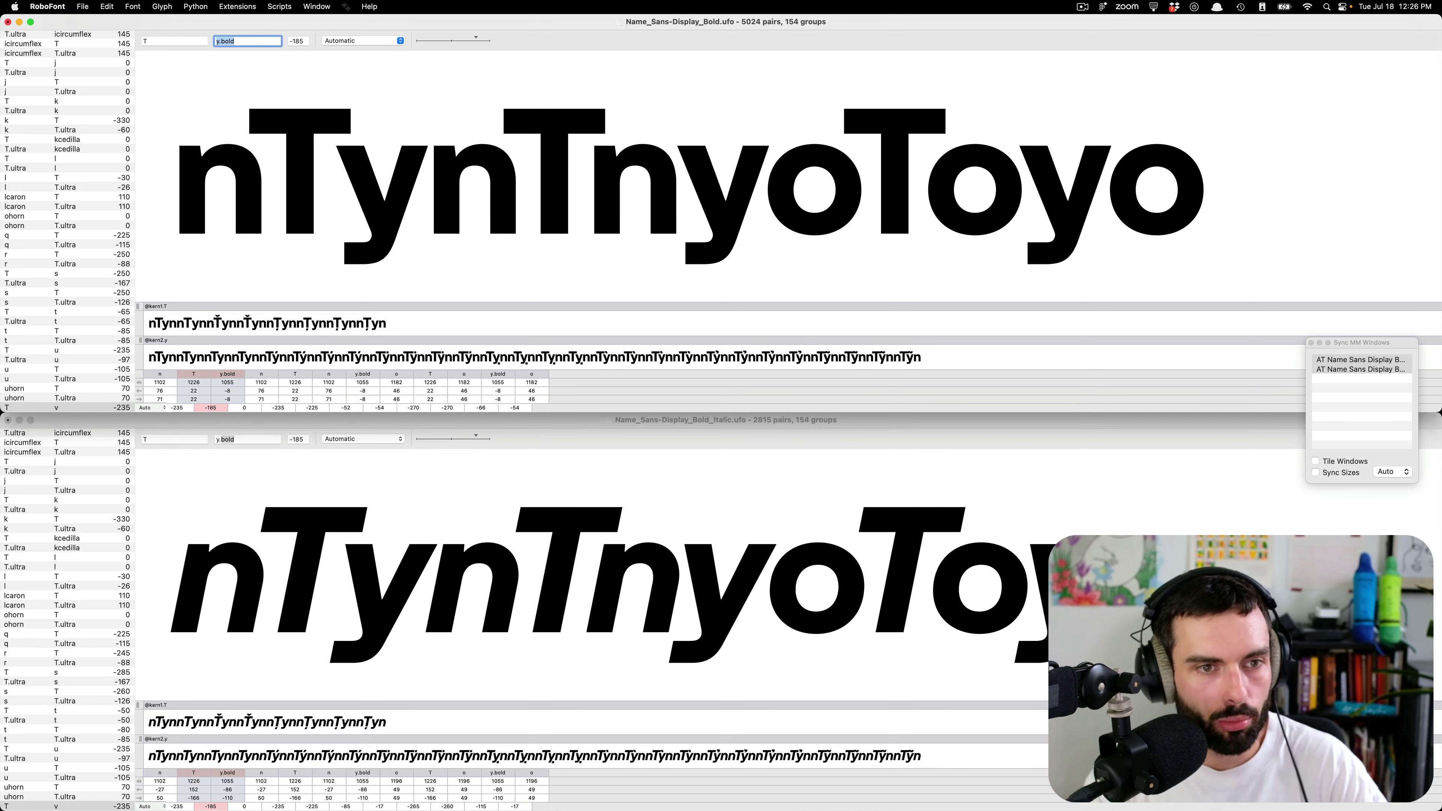
type("y")
type(".bold")
key("Return")
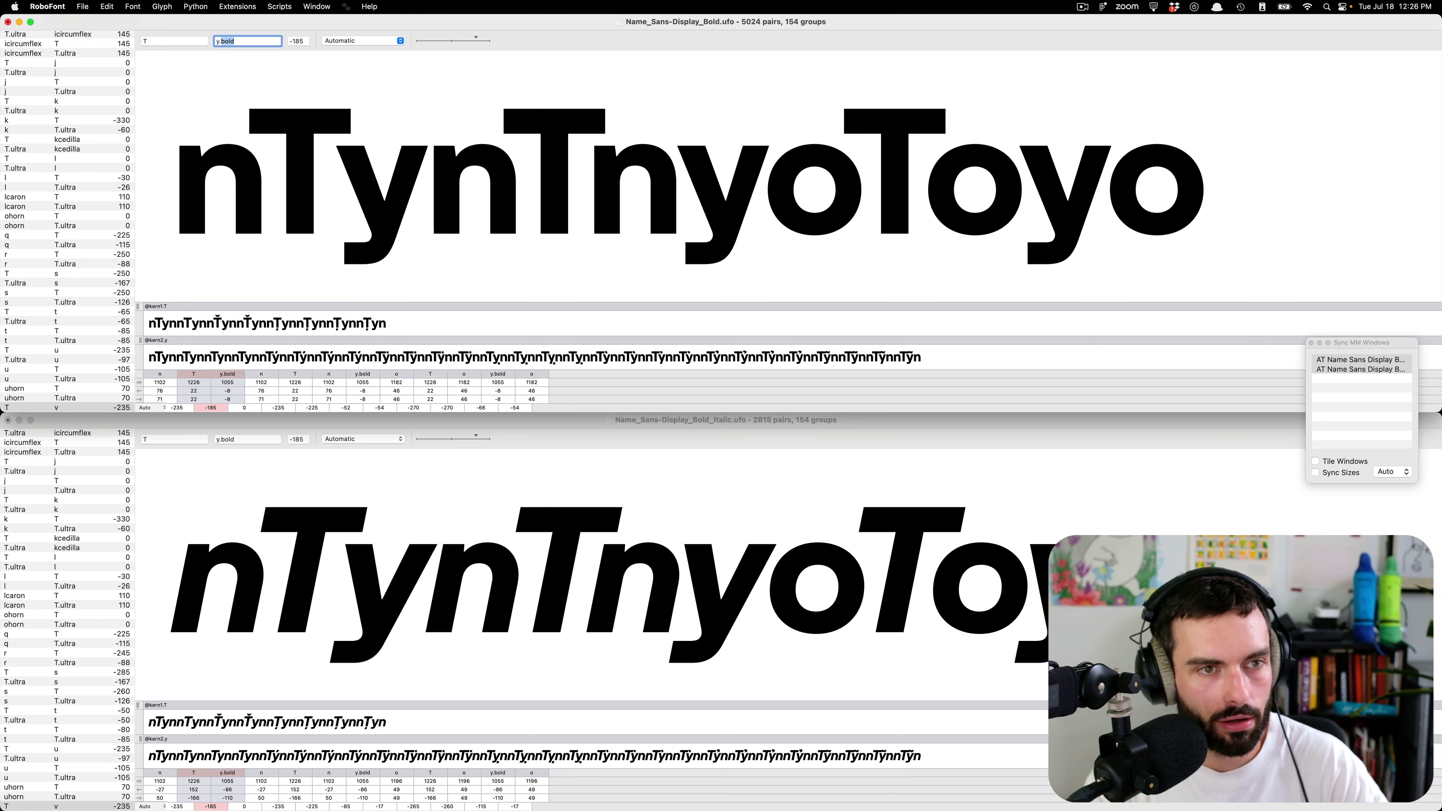
left_click(395, 189)
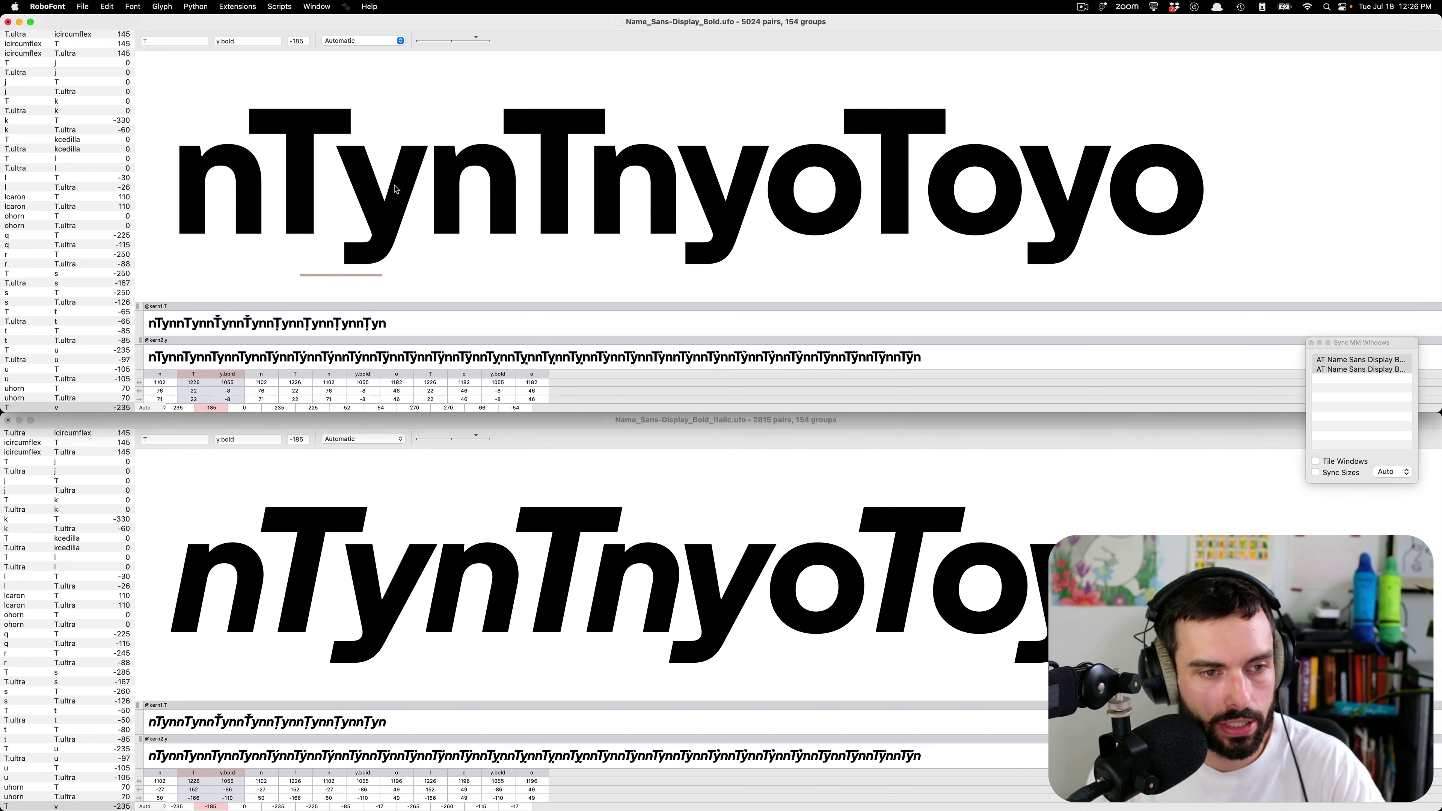
key("Left")
key("Left")
key("Left")
key("Left")
key("Left")
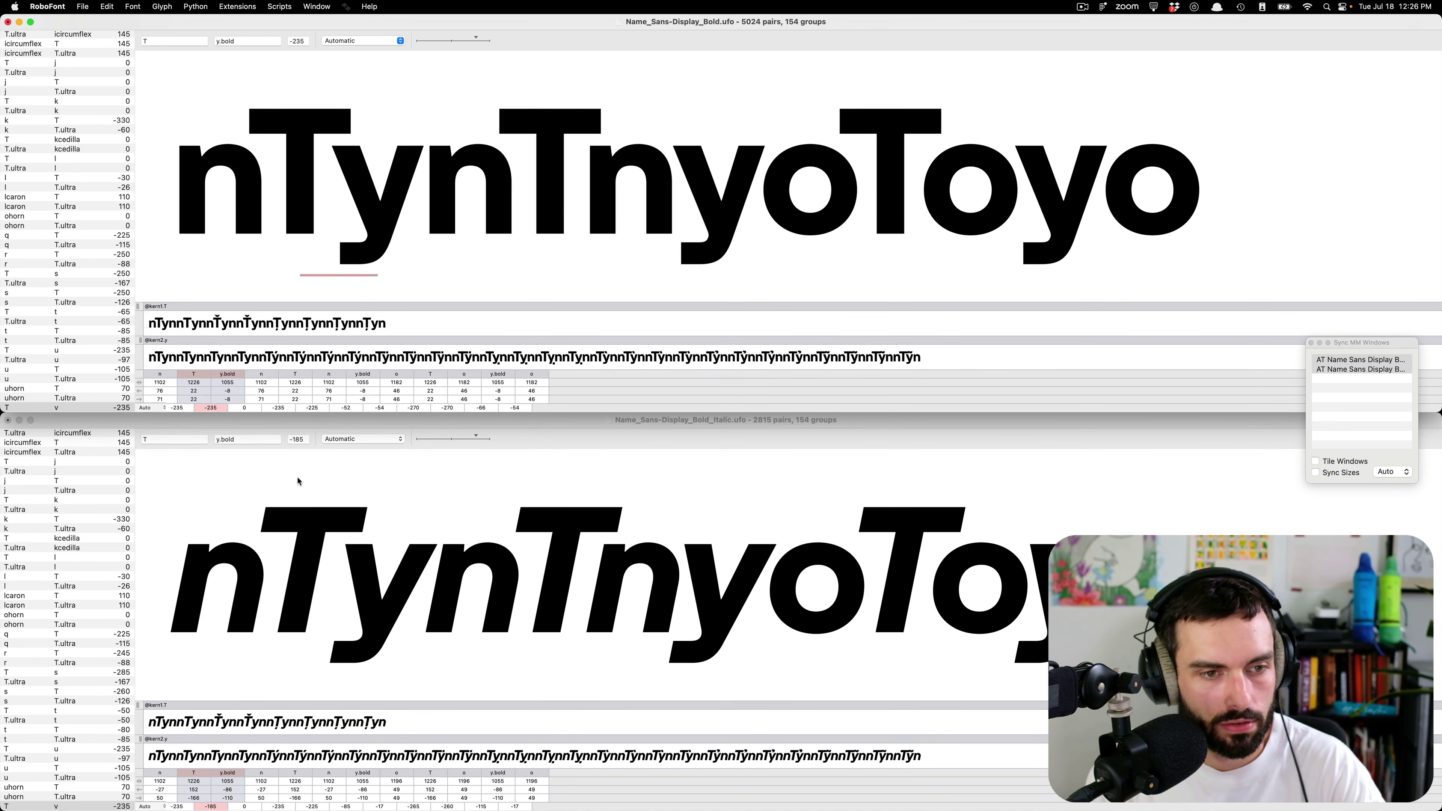
left_click(294, 501)
left_click(348, 547)
key("Left")
key("Left")
key("Left")
key("Left")
key("Left")
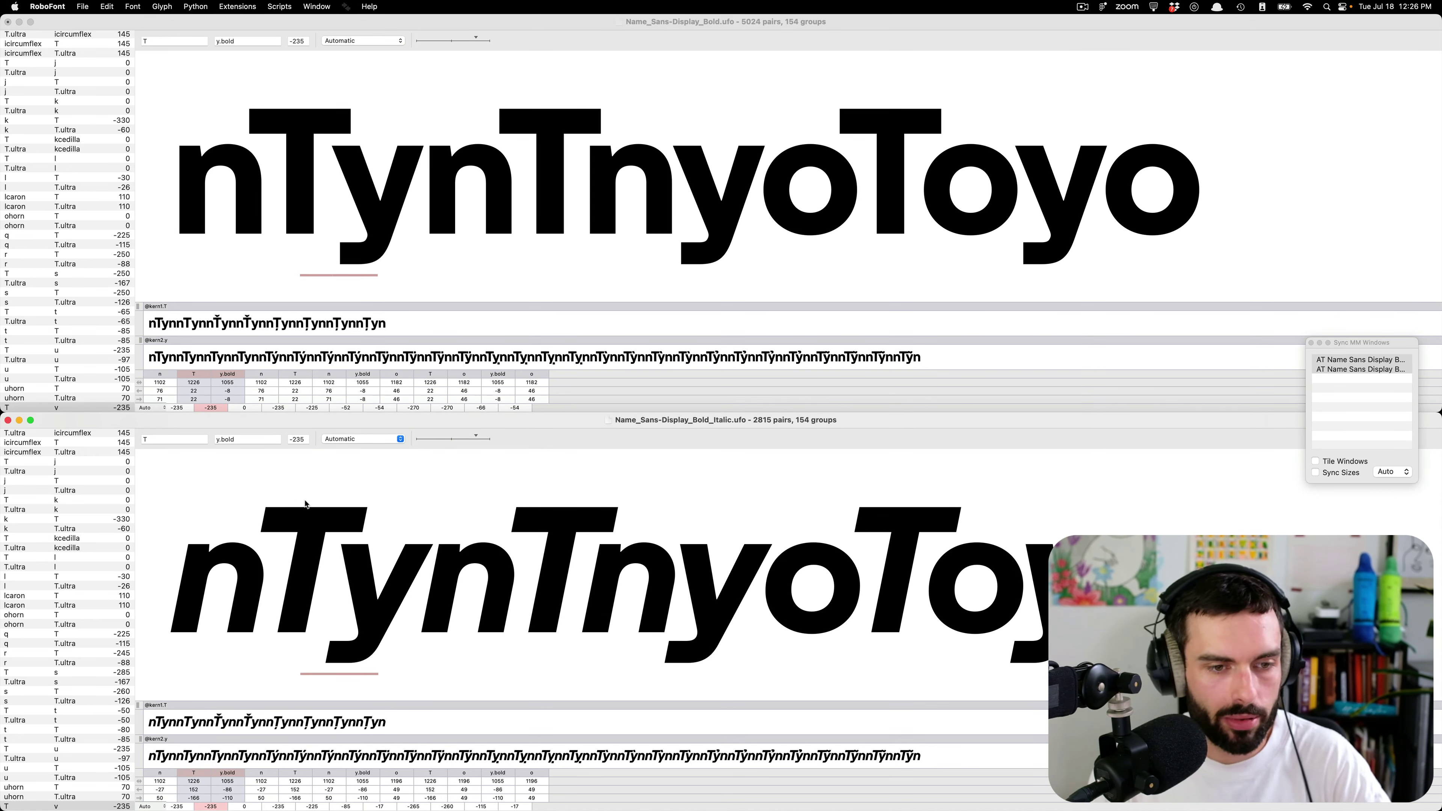
key("super+f")
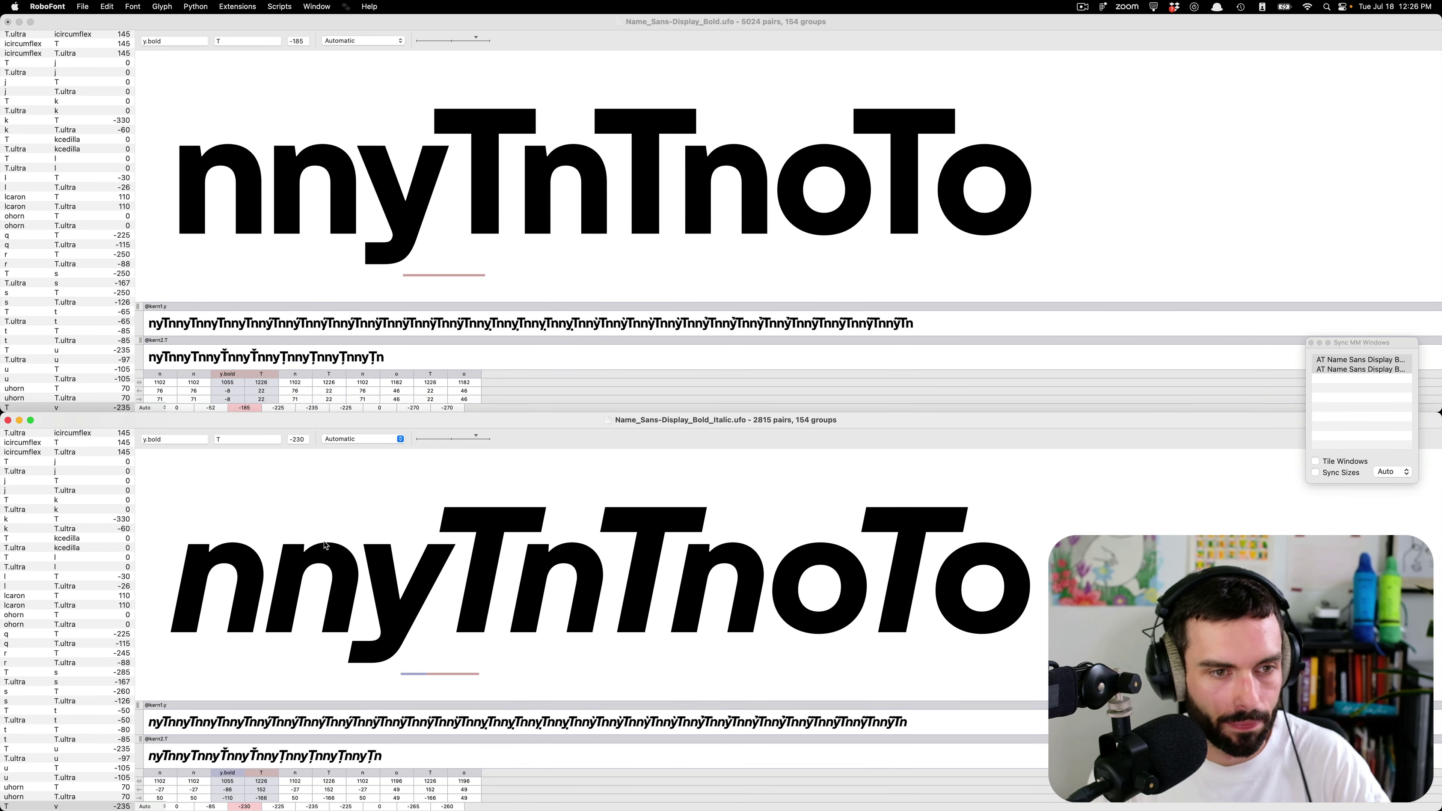
- Set the Bold y.bold–T and y.ultra–T kerning to -230
left_click(436, 186)
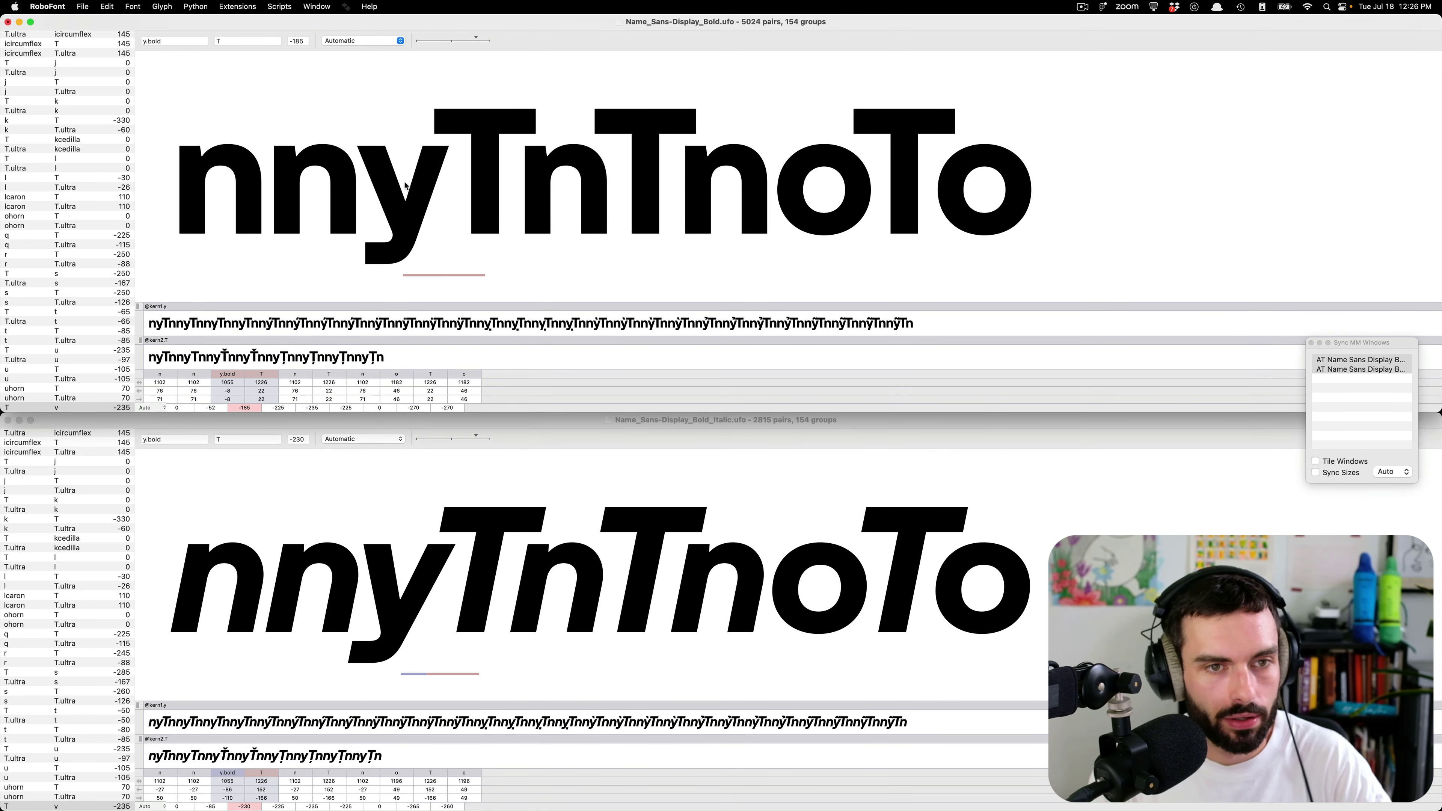
key("Left")
key("Left")
key("Left")
key("Left")
key("Left")
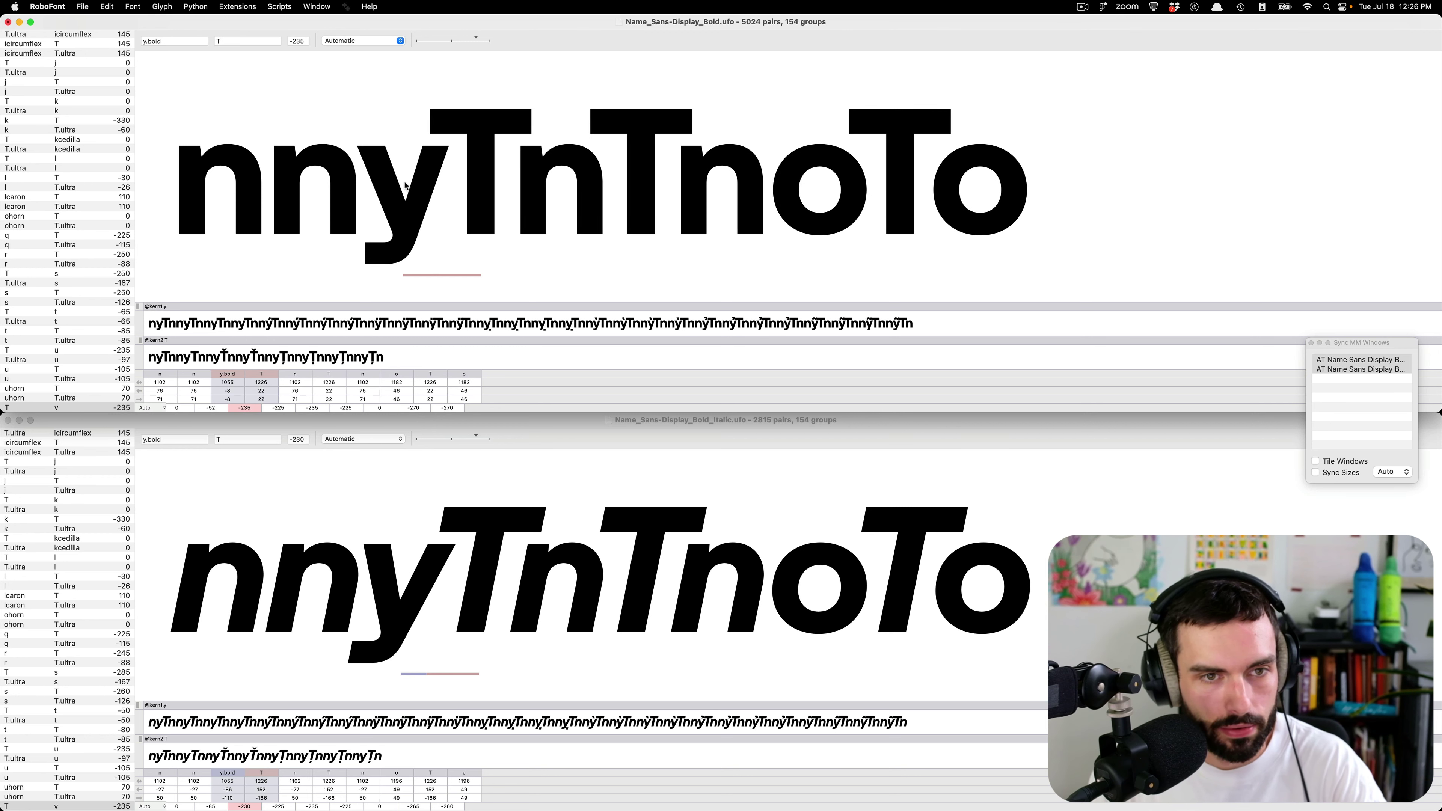
key("Right")
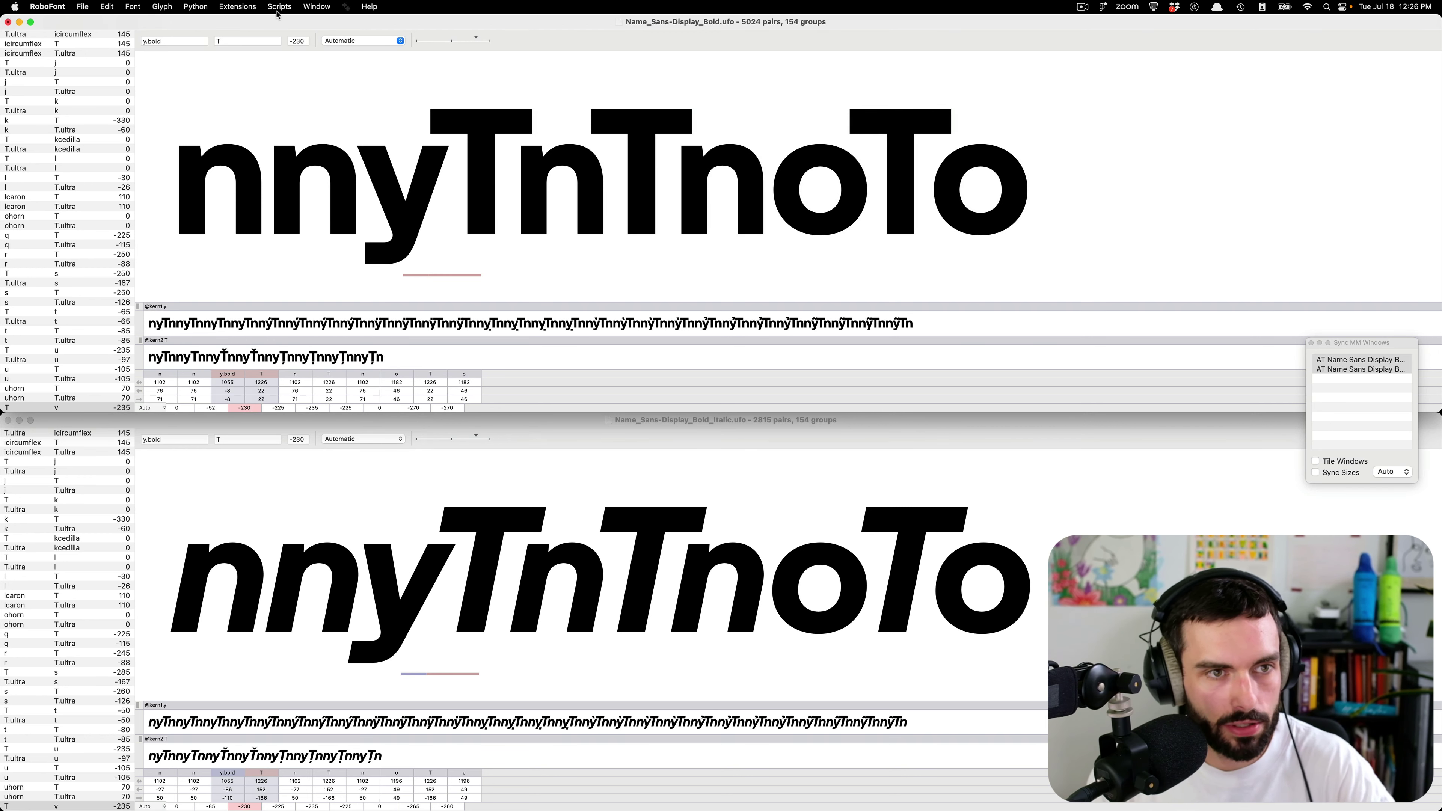
left_click(187, 40)
type("y")
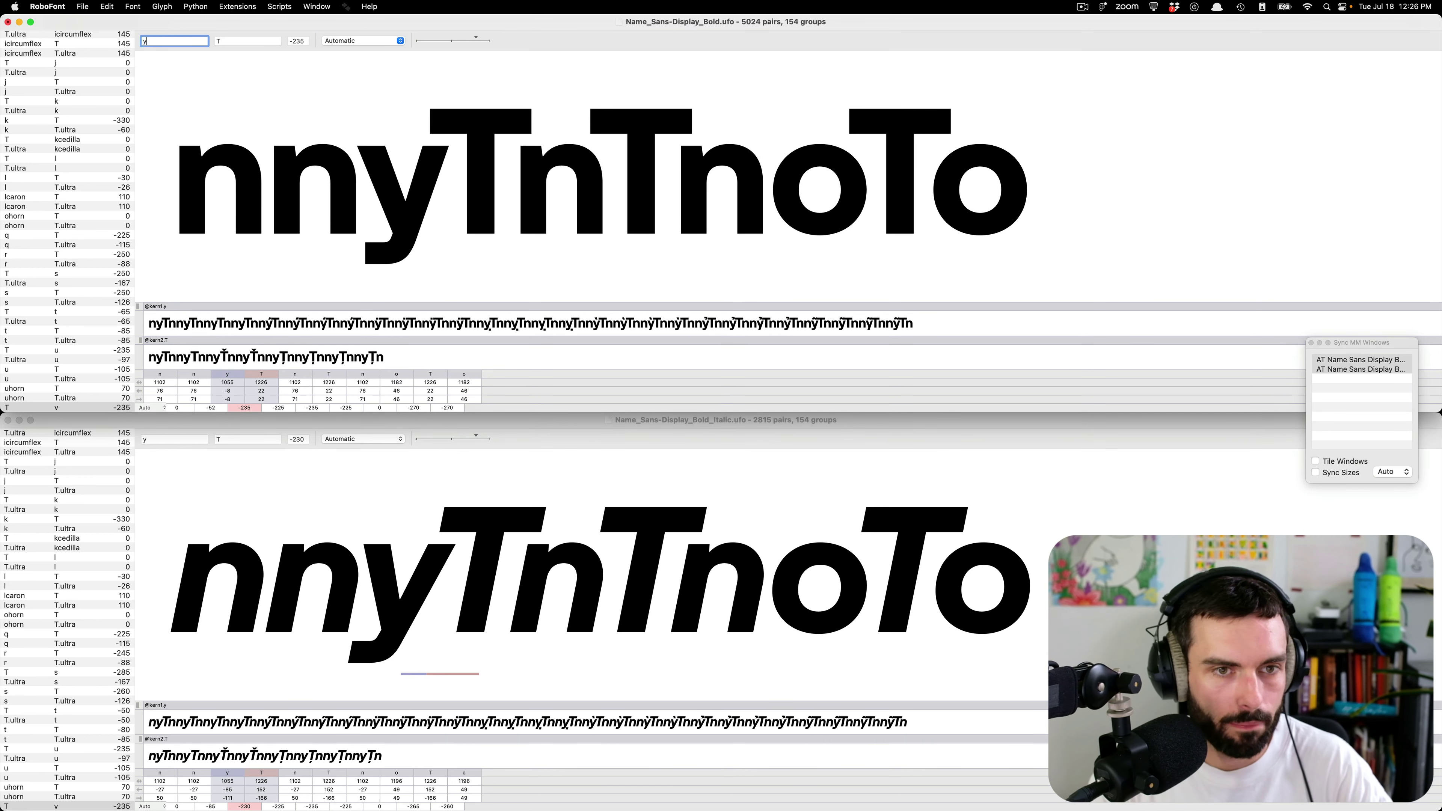
type(".bold")
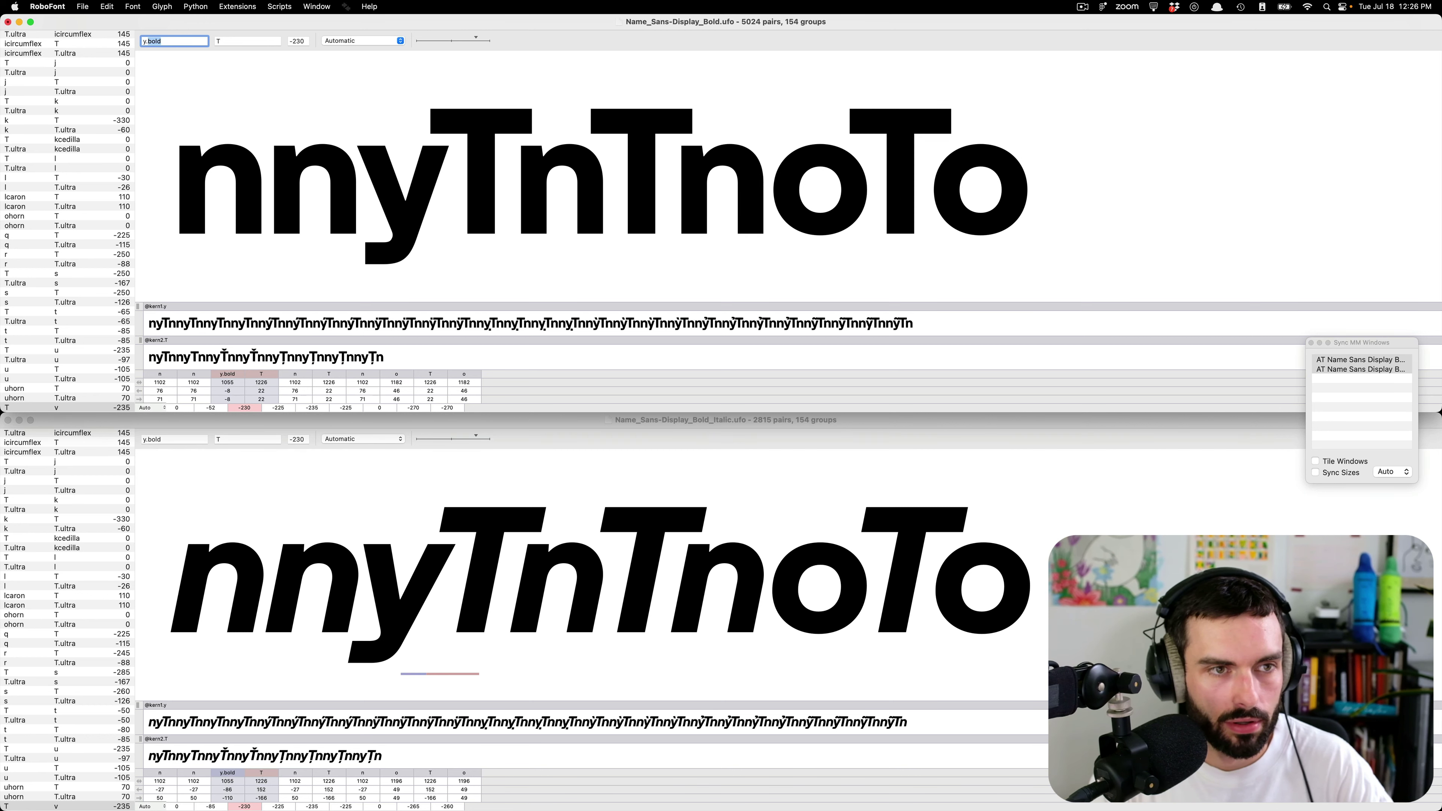
type("ultra")
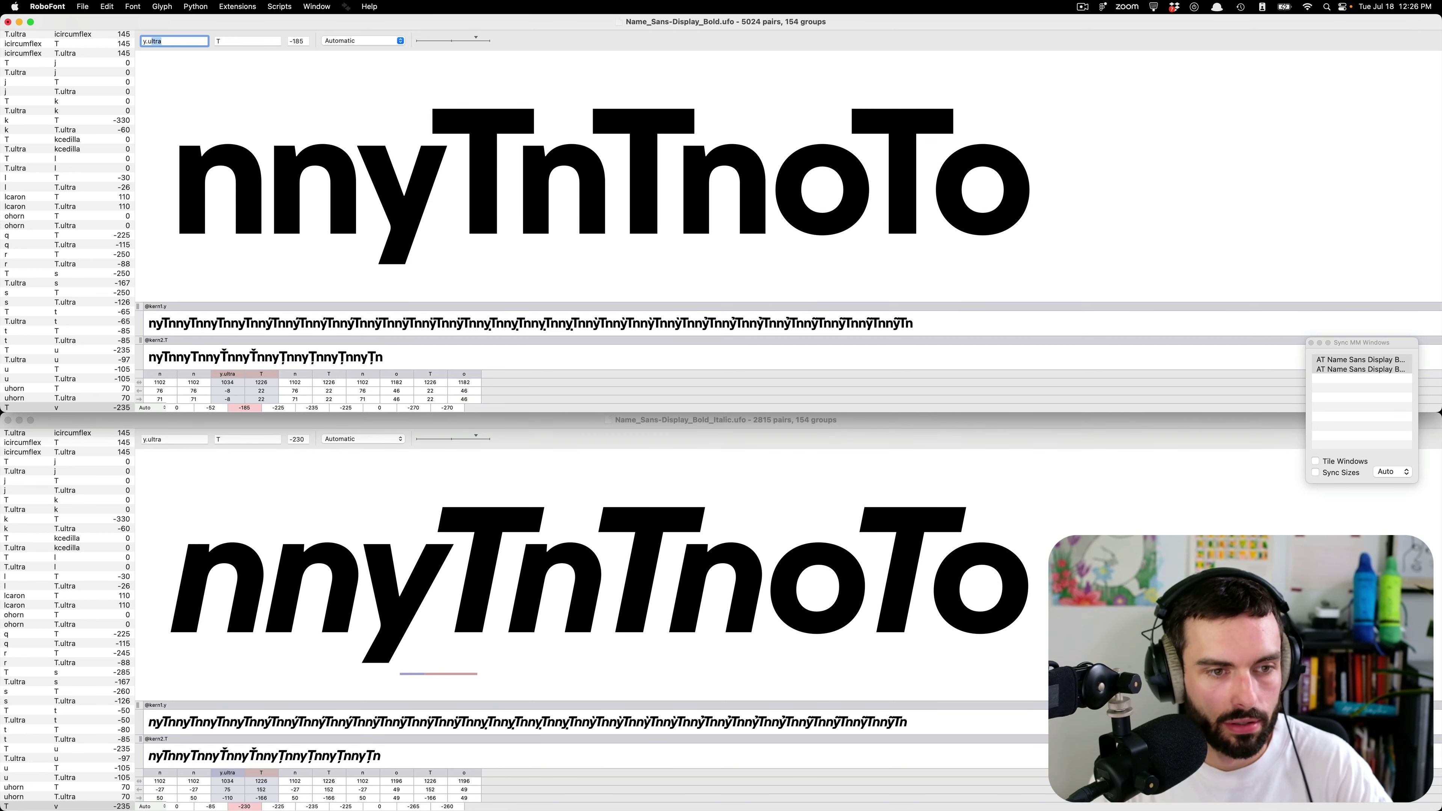
left_click(507, 152)
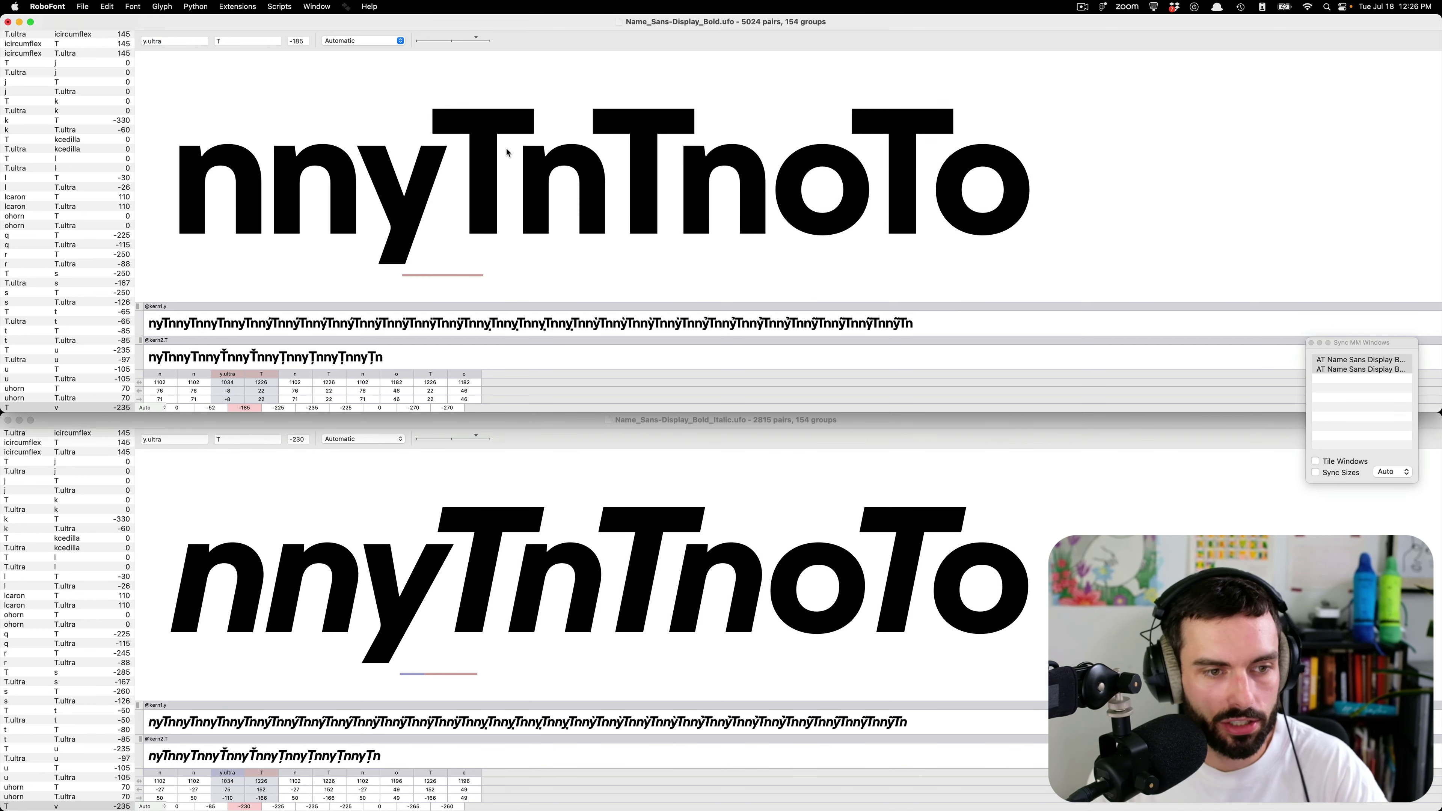
key("Left")
key("Left")
key("Left")
key("Left")
key("Left")
key("Left")
key("Left")
key("Left")
key("Left")
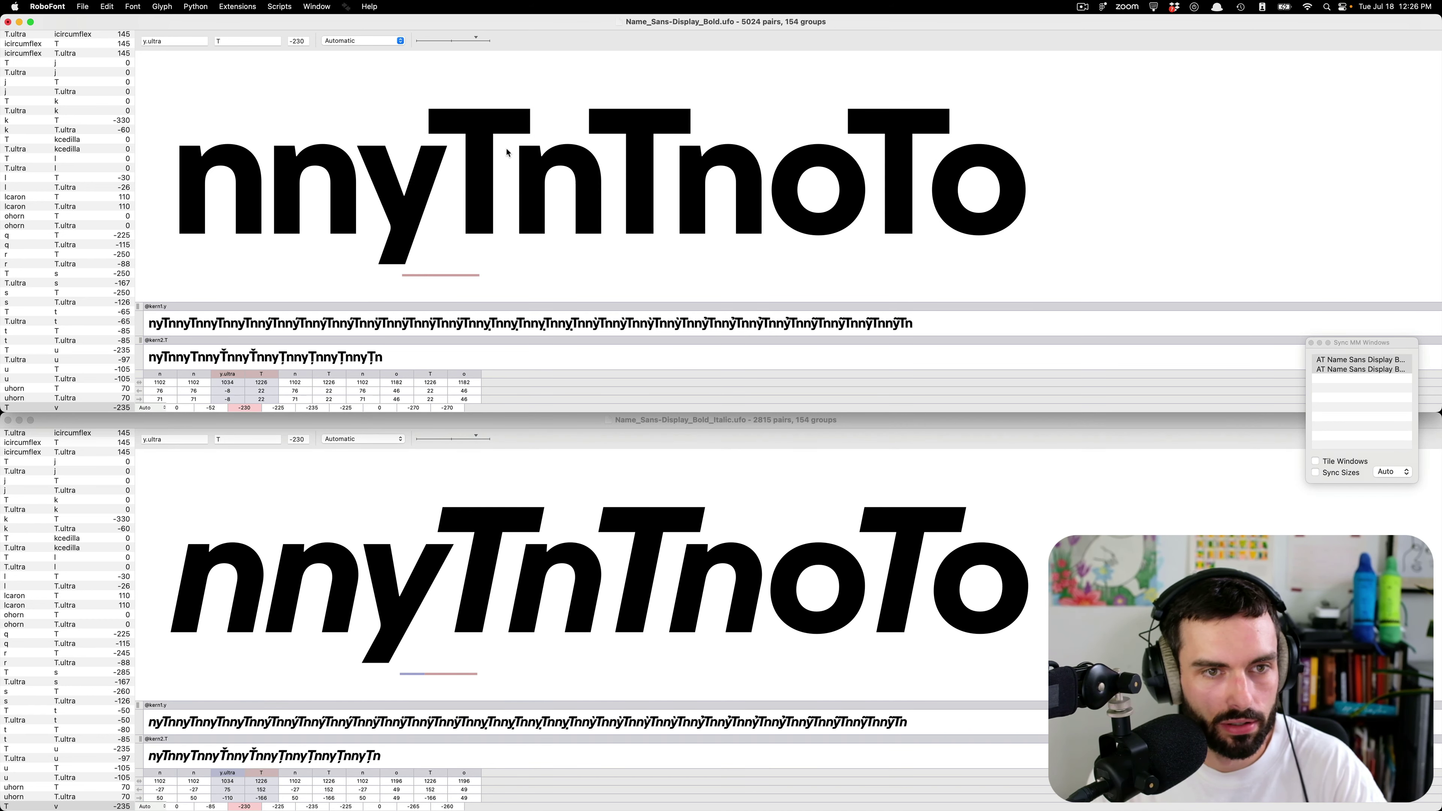
- Load y.ultra–T in Bold Italic and add it as a kerning exception
left_click(468, 523)
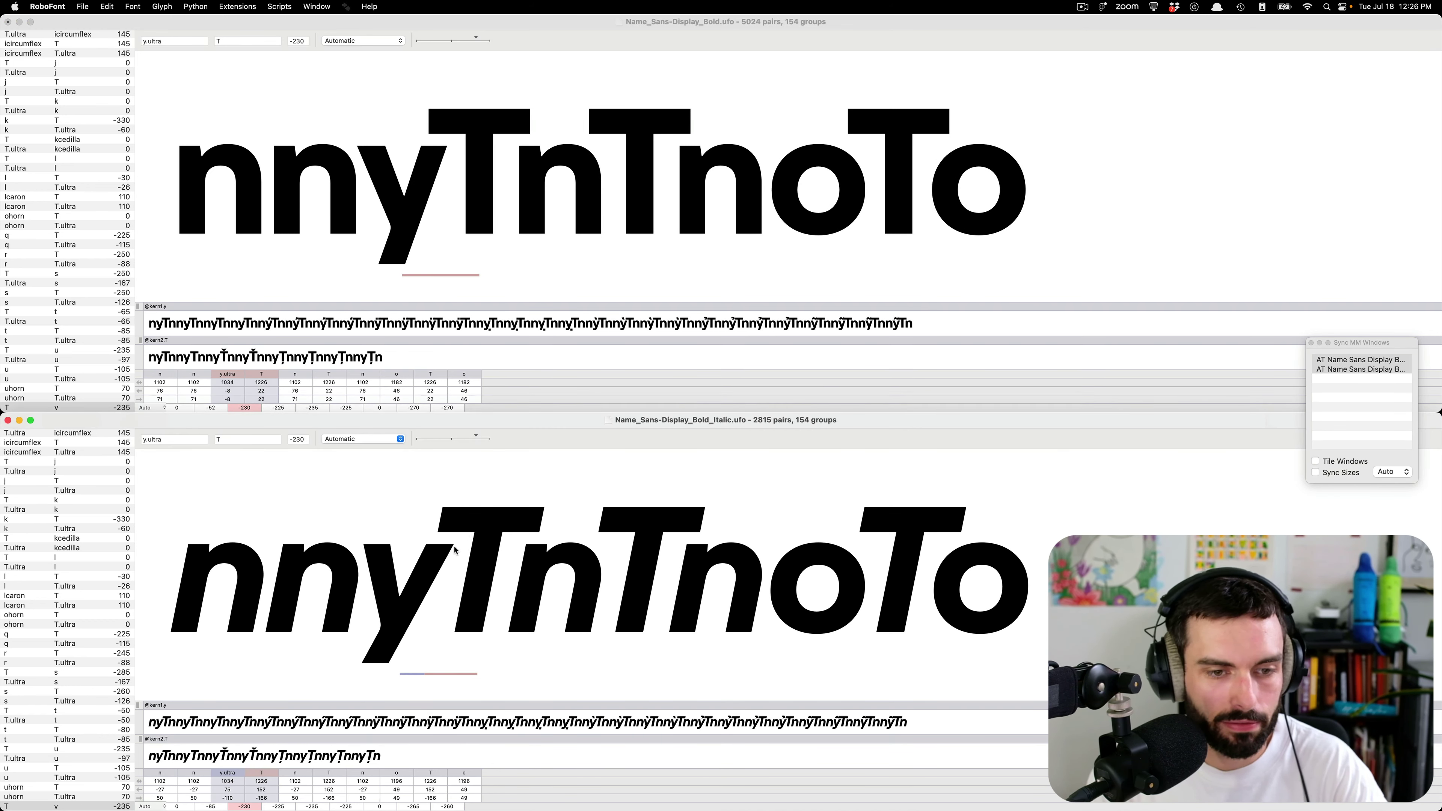
triple_click(202, 436)
type("v")
key("Return")
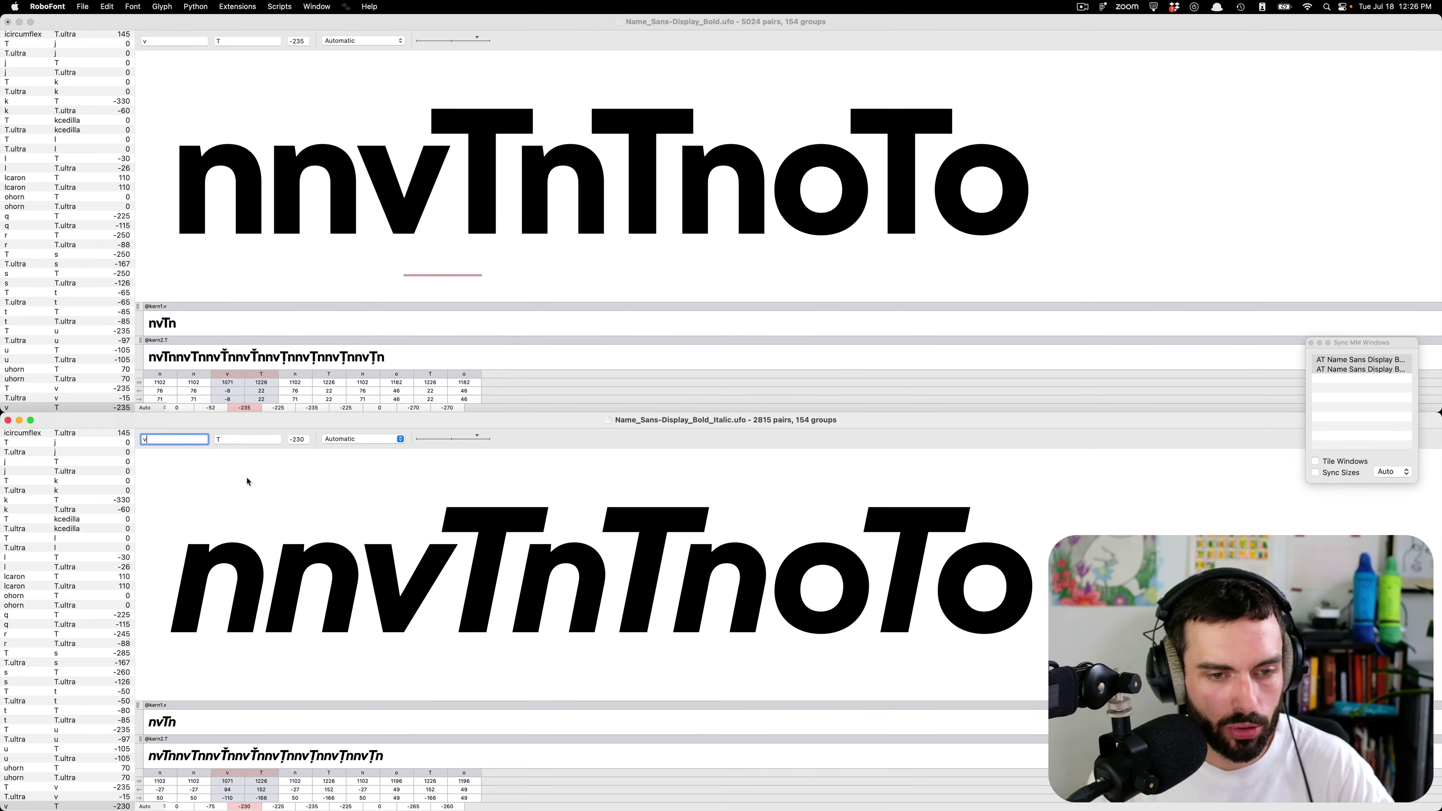
type("y.ultra")
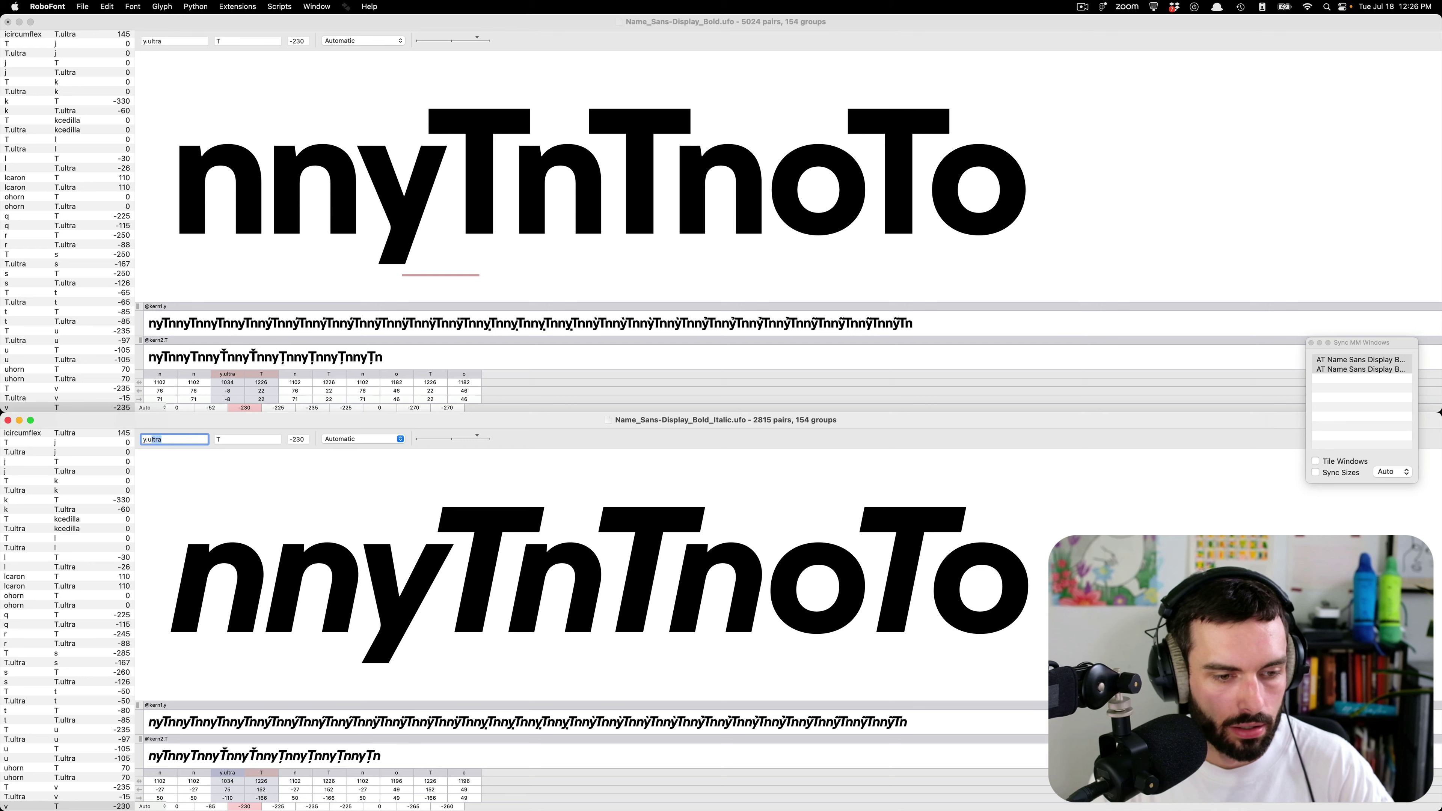
key("Tab")
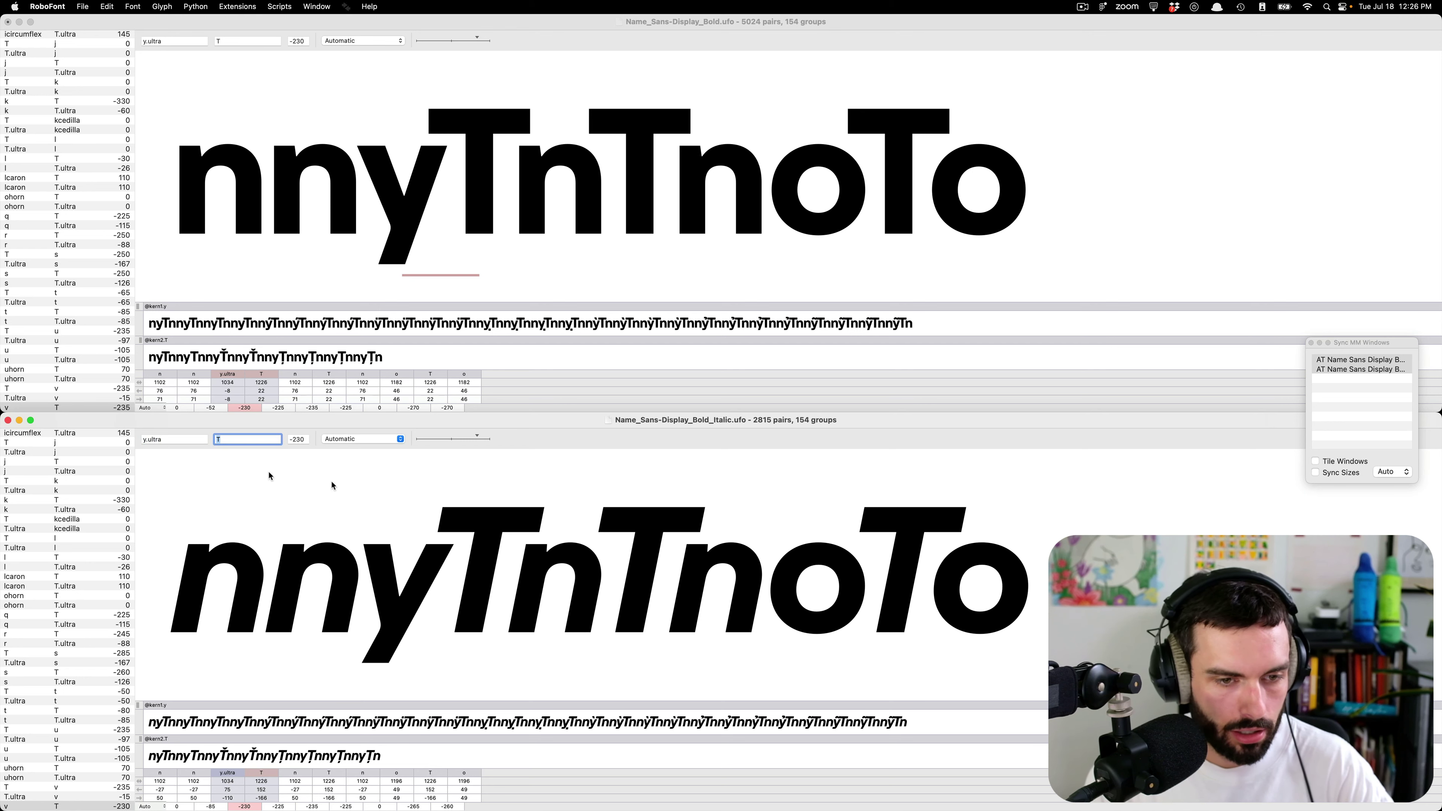
left_click(535, 570)
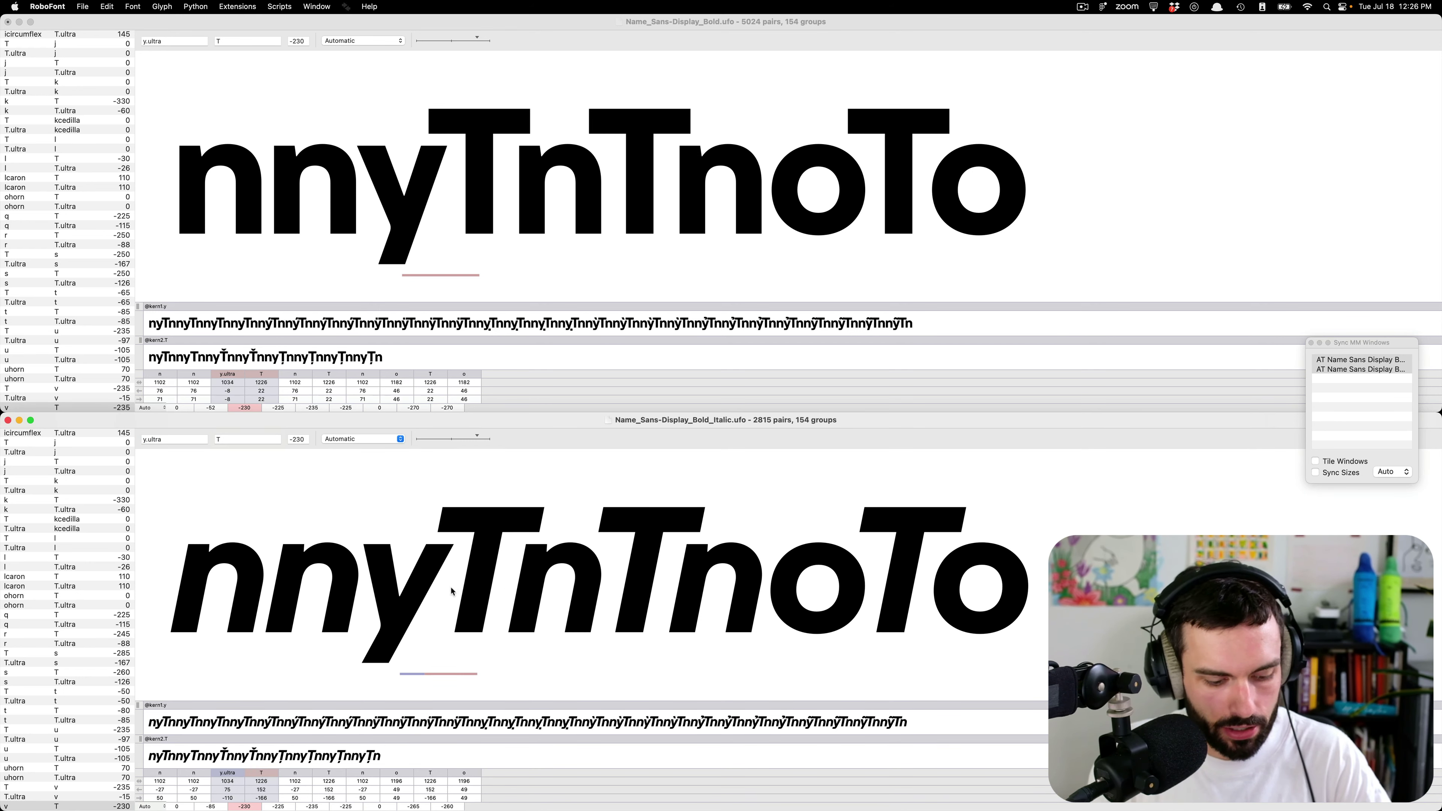
key("super+e")
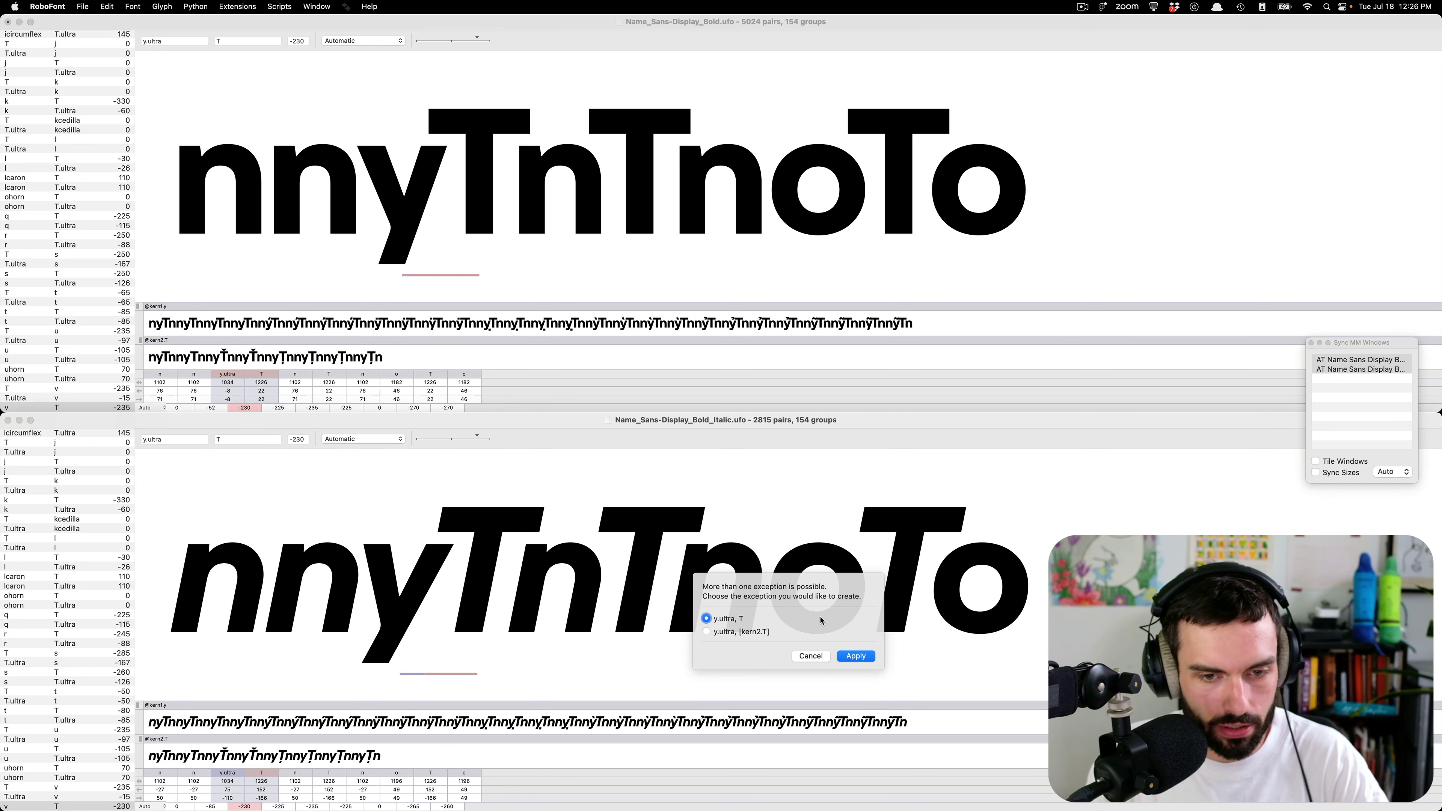
left_click(859, 657)
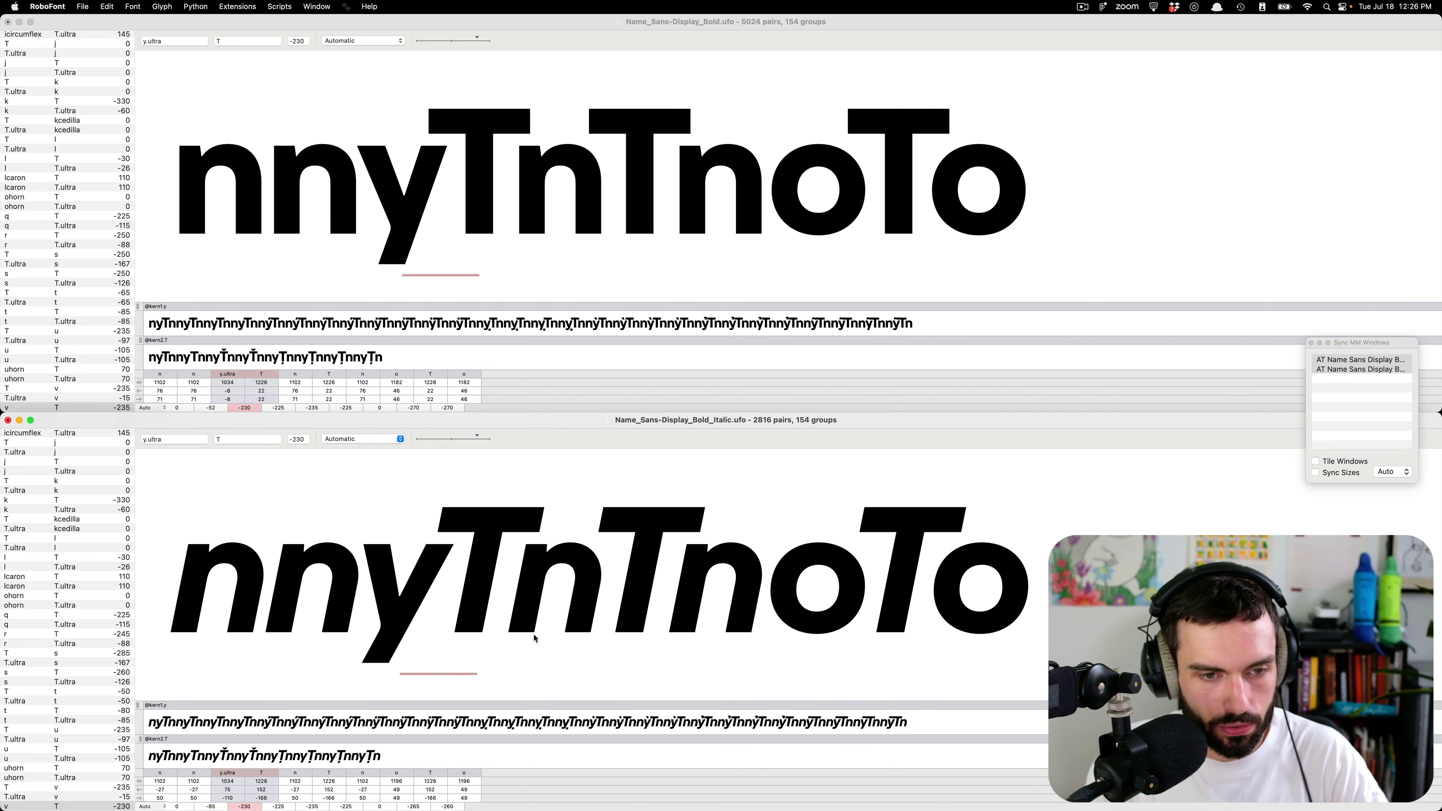
- Rename the Bold Italic pair's first glyph to yacute.ultra
left_click(171, 439)
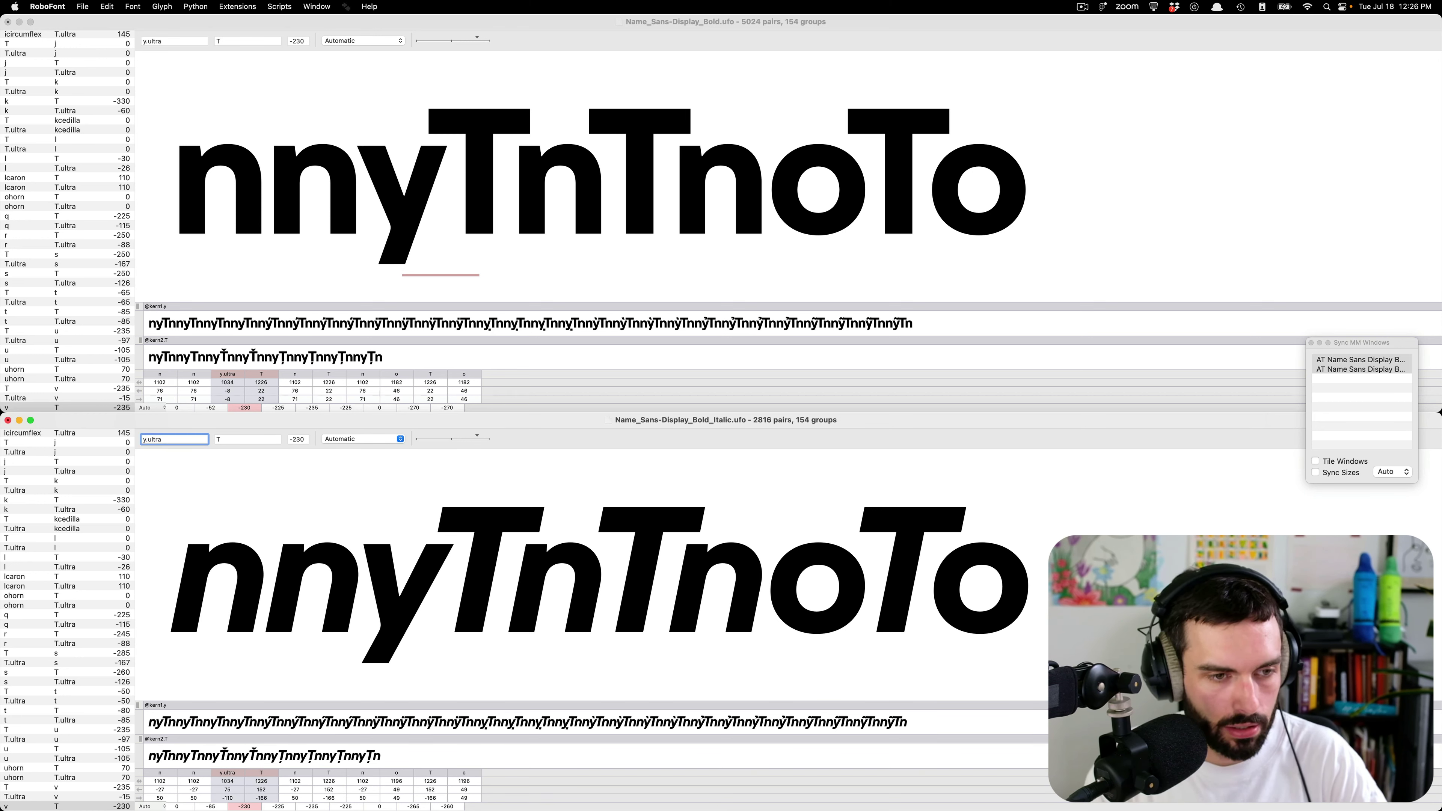
key("super+a")
key("Left")
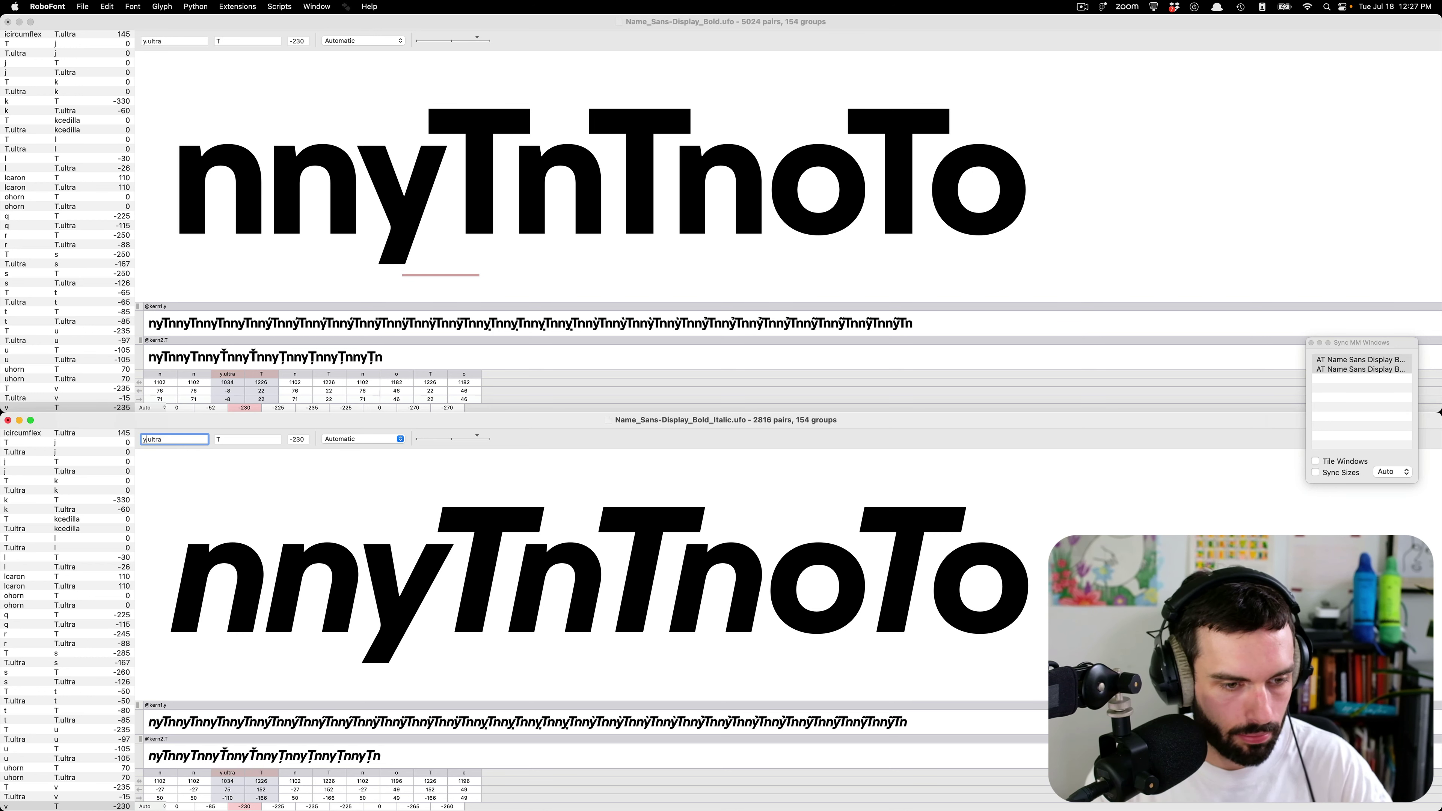
type("acute")
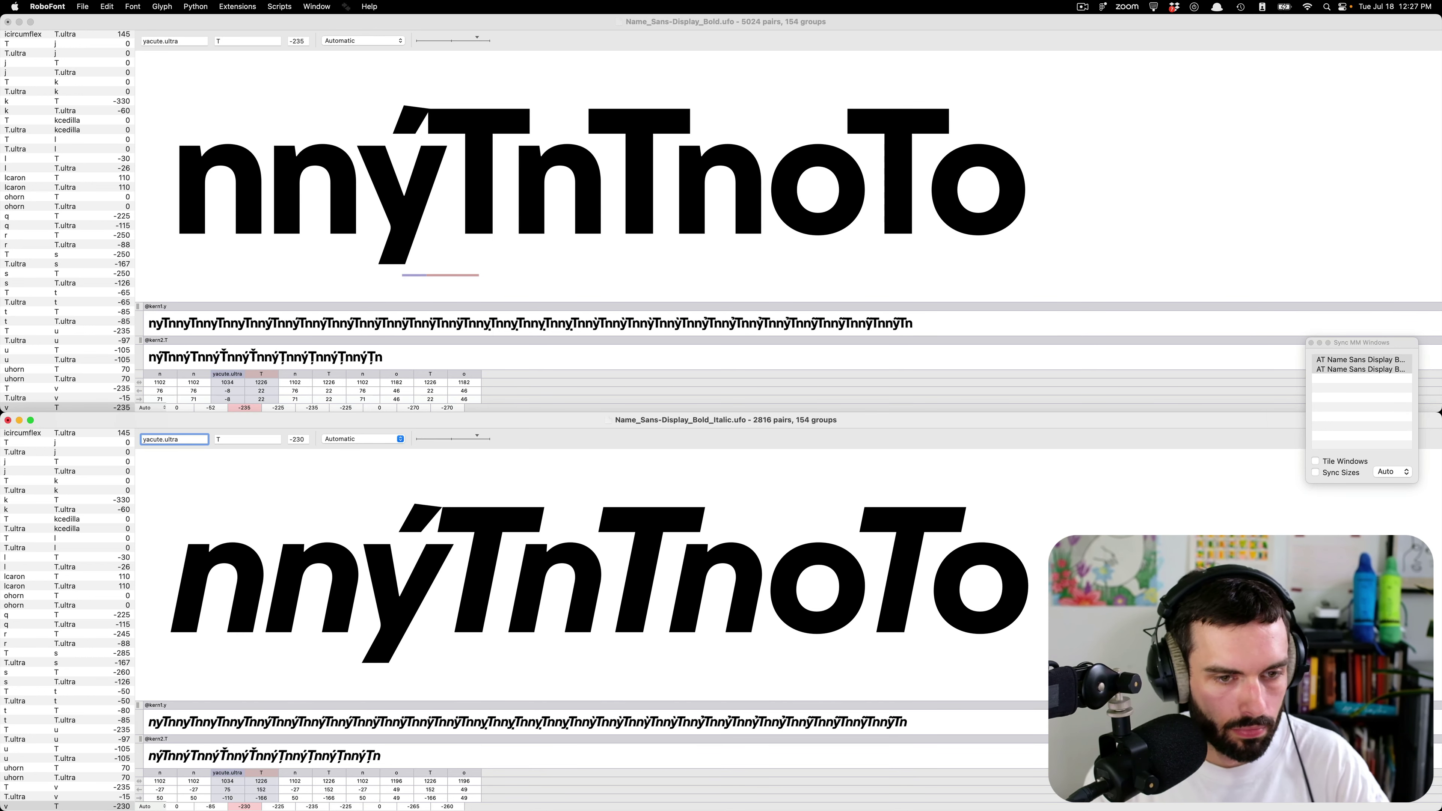
- Loosen the Bold Italic yacute.ultra–T kern to -15
key("Return")
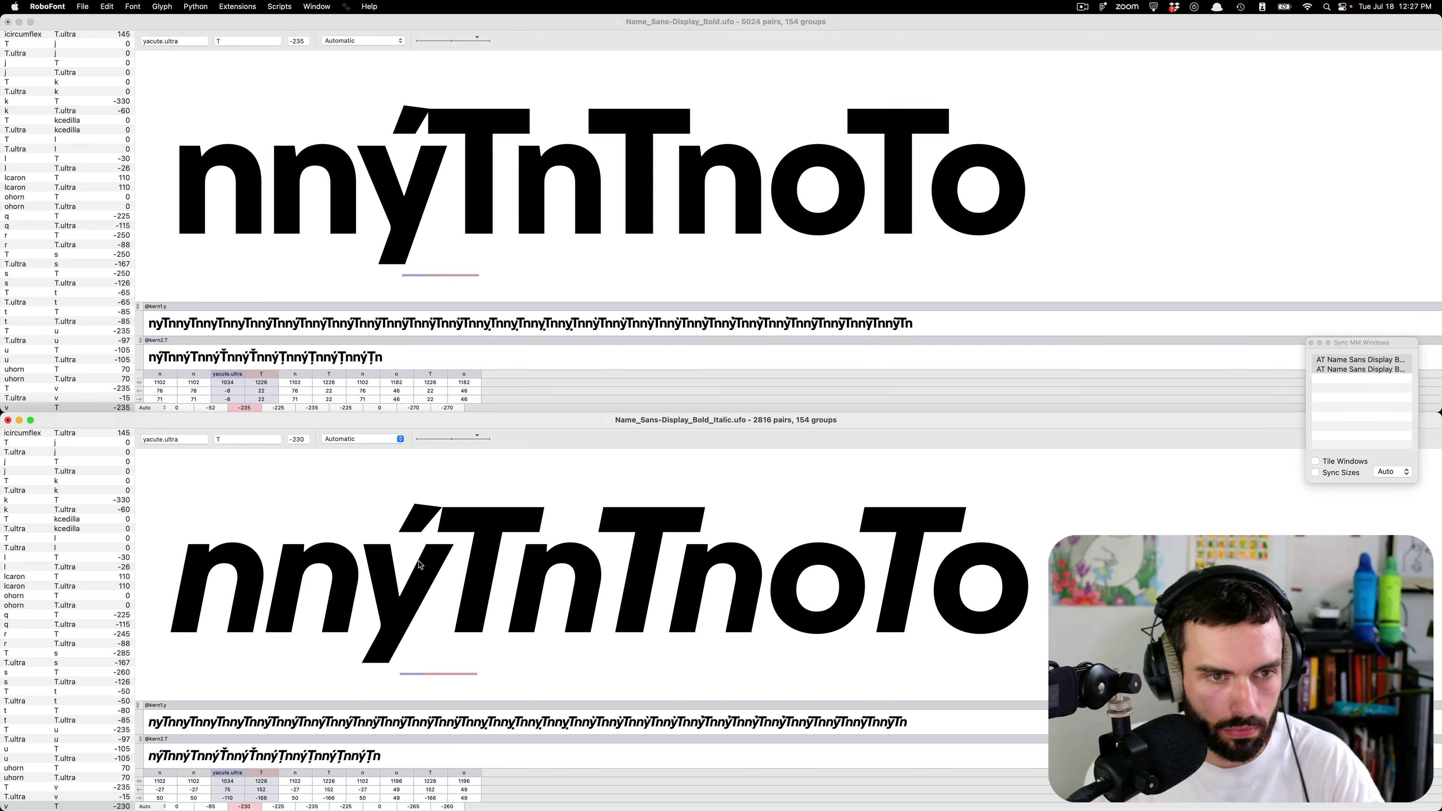
key("Right")
key("Right")
key("Right")
key("Right")
key("Right")
key("Right")
key("Right")
key("Right")
key("Right")
key("Right")
key("Right")
key("Right")
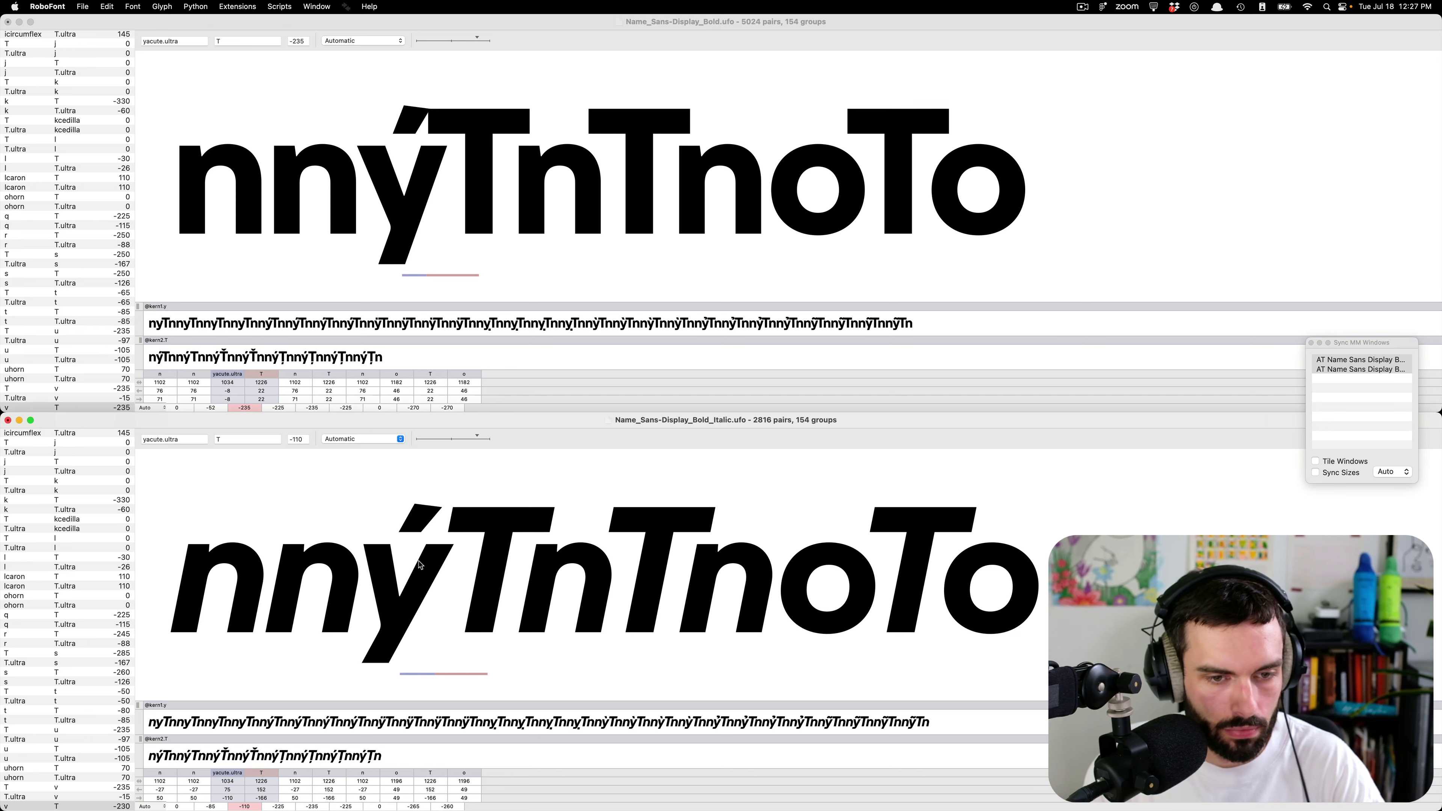
key("Left")
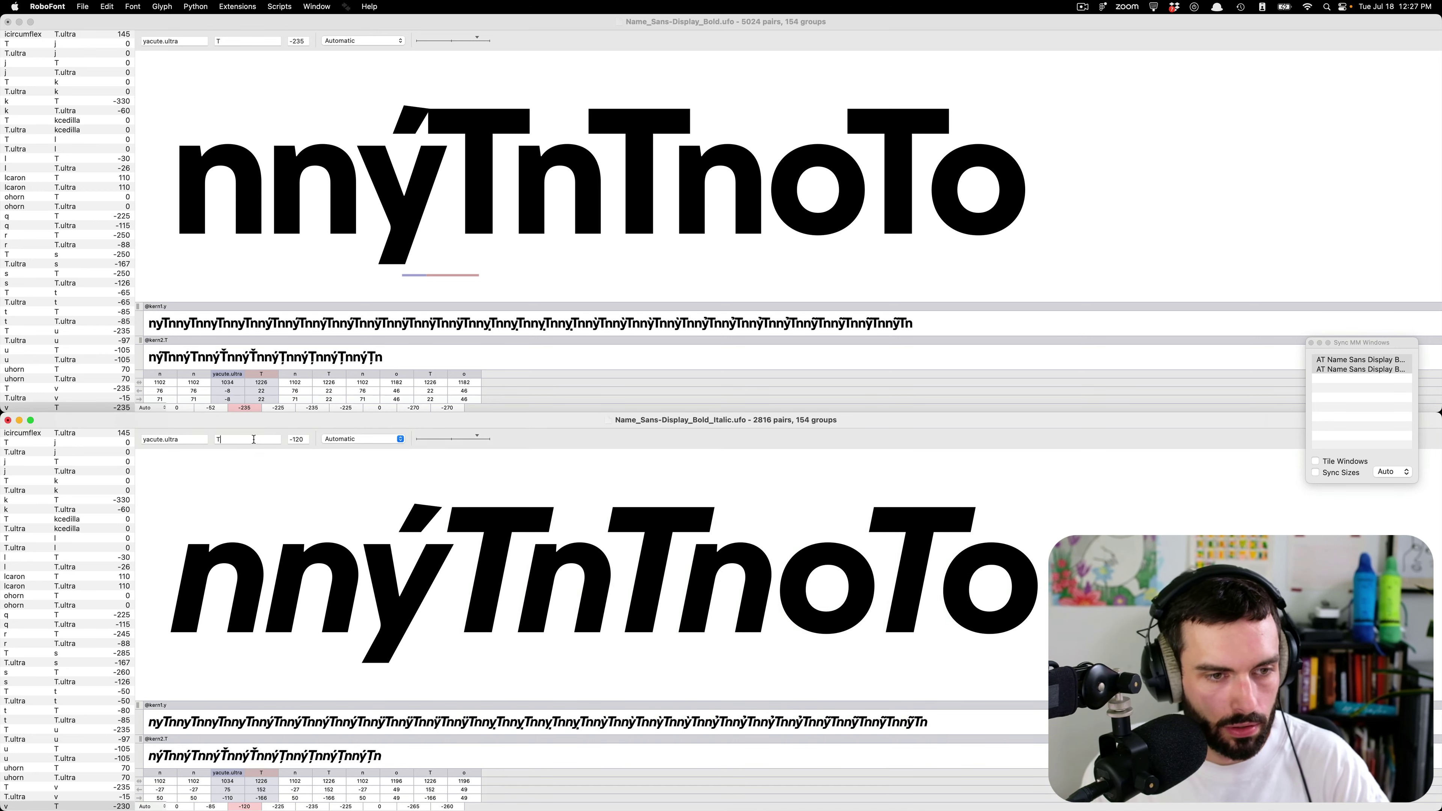
left_click(254, 439)
type(".ultra")
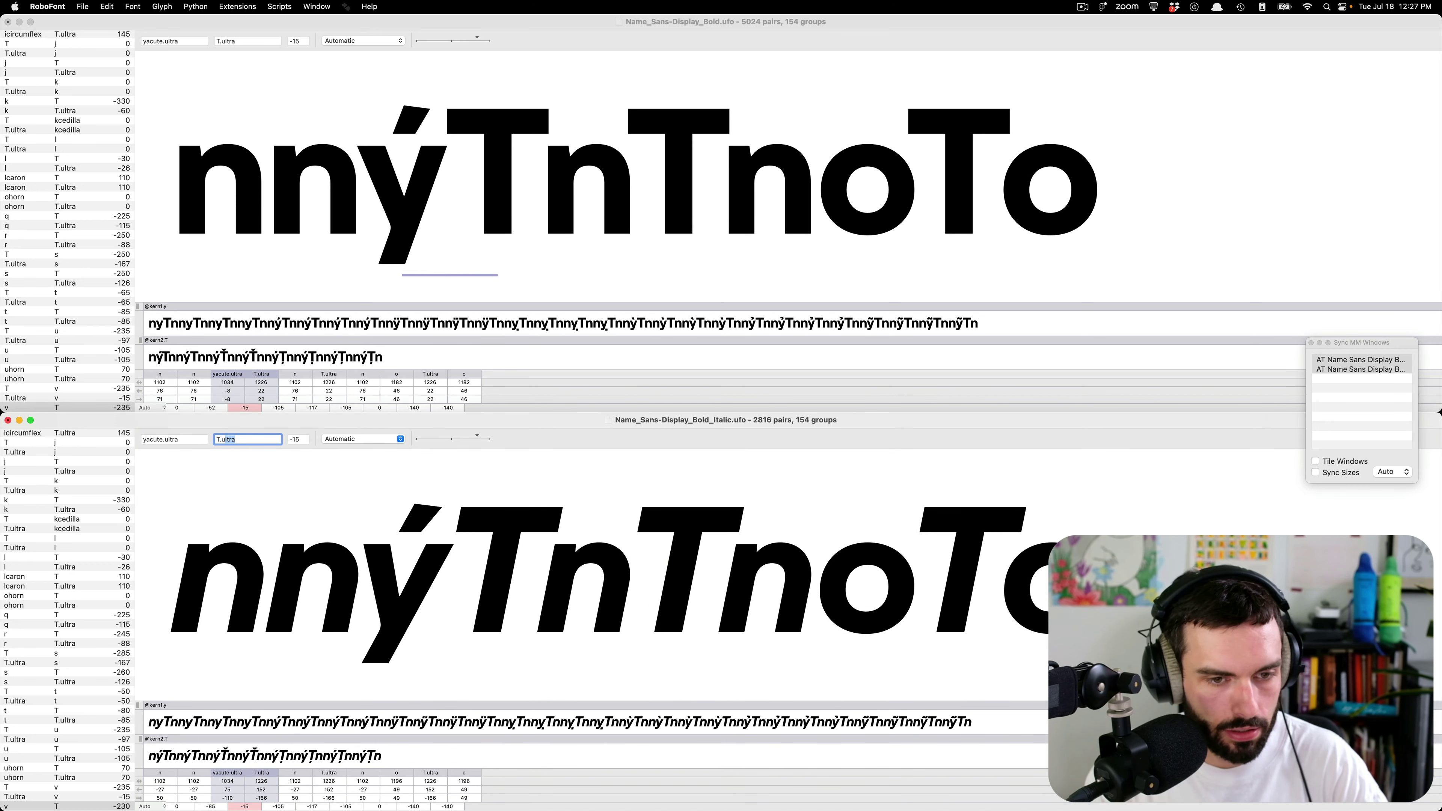
key("BackSpace")
key("BackSpace")
key("BackSpace")
key("BackSpace")
key("BackSpace")
key("BackSpace")
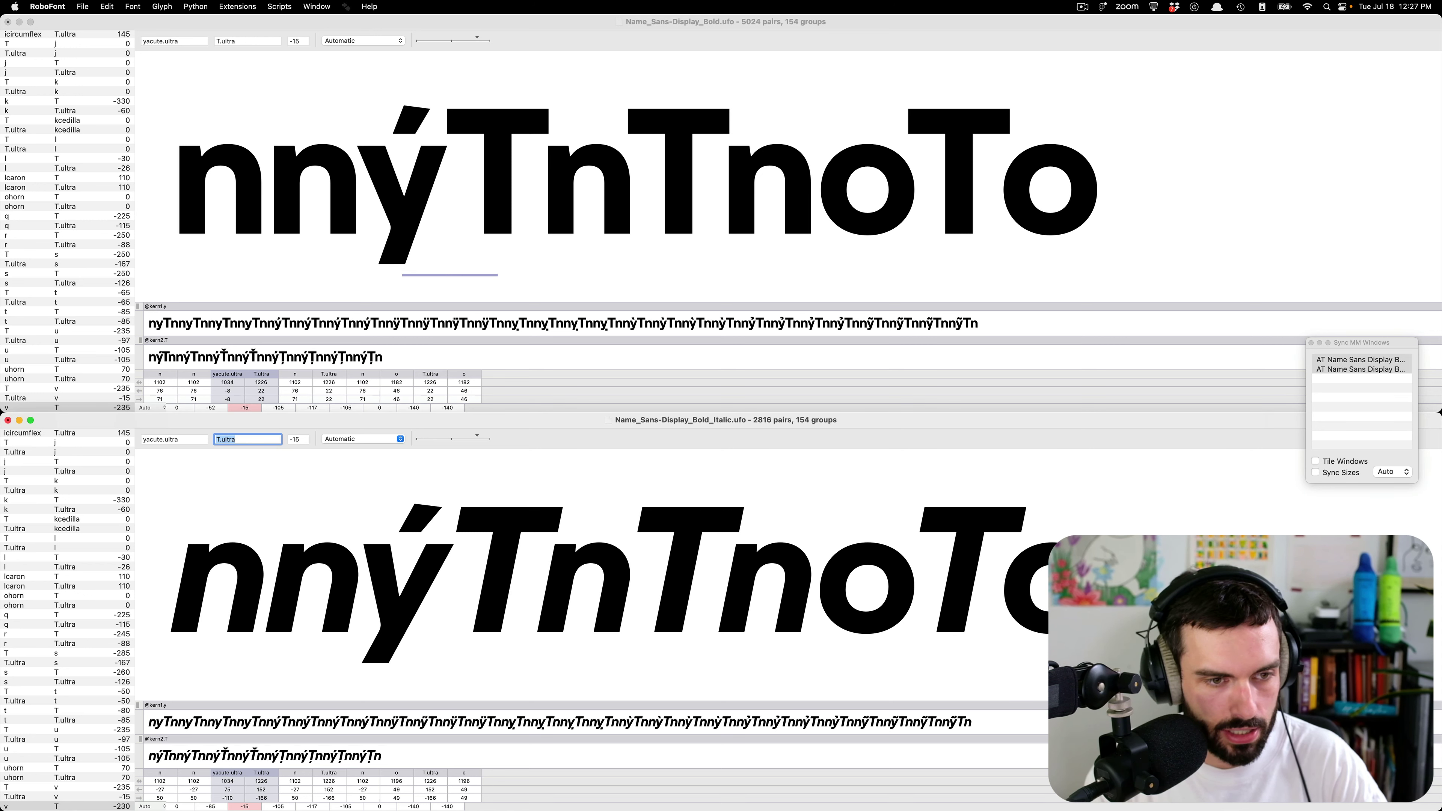
left_click(489, 525)
key("Right")
key("Right")
key("Right")
key("Right")
key("Right")
key("Right")
key("Right")
key("Right")
key("Right")
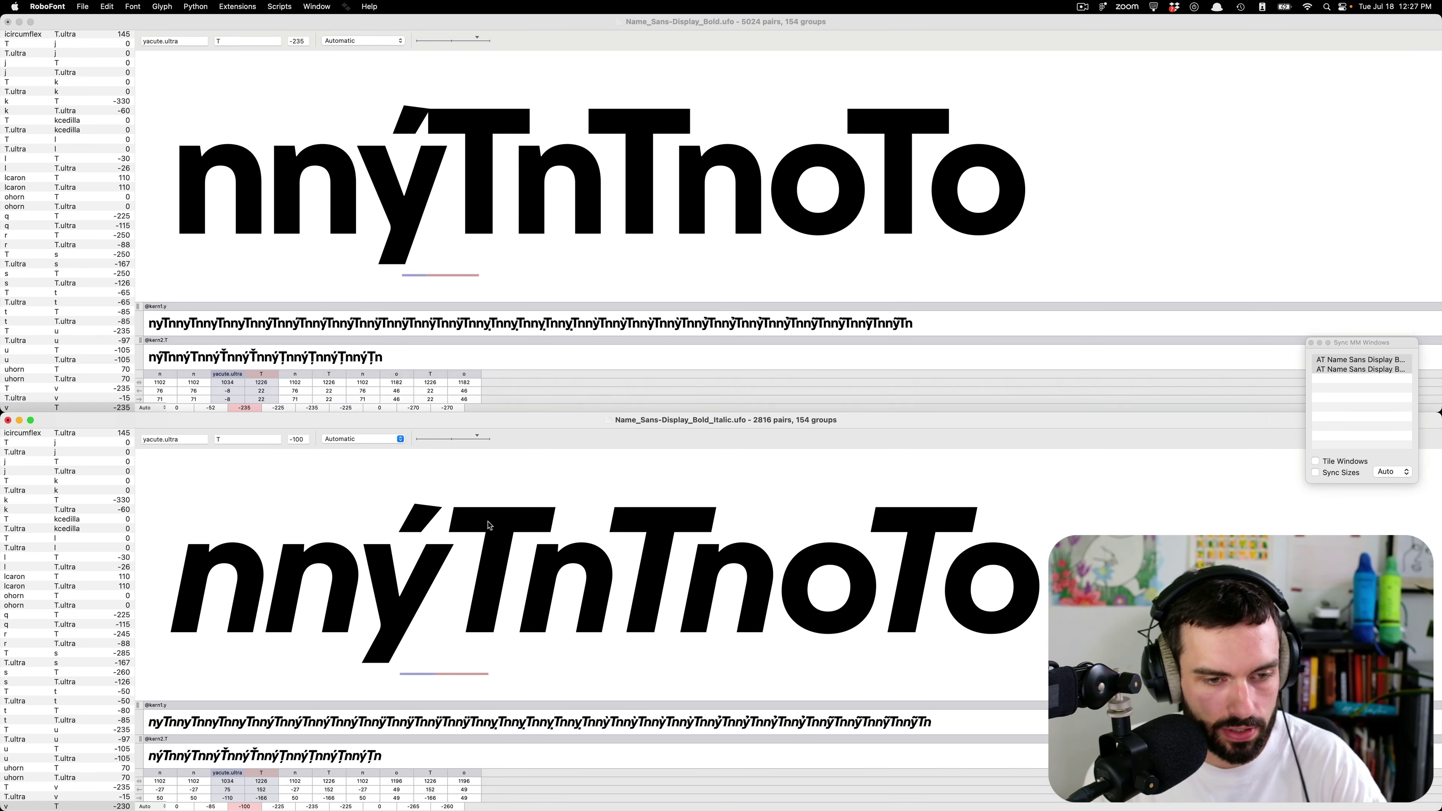
key("Right")
key("Right")
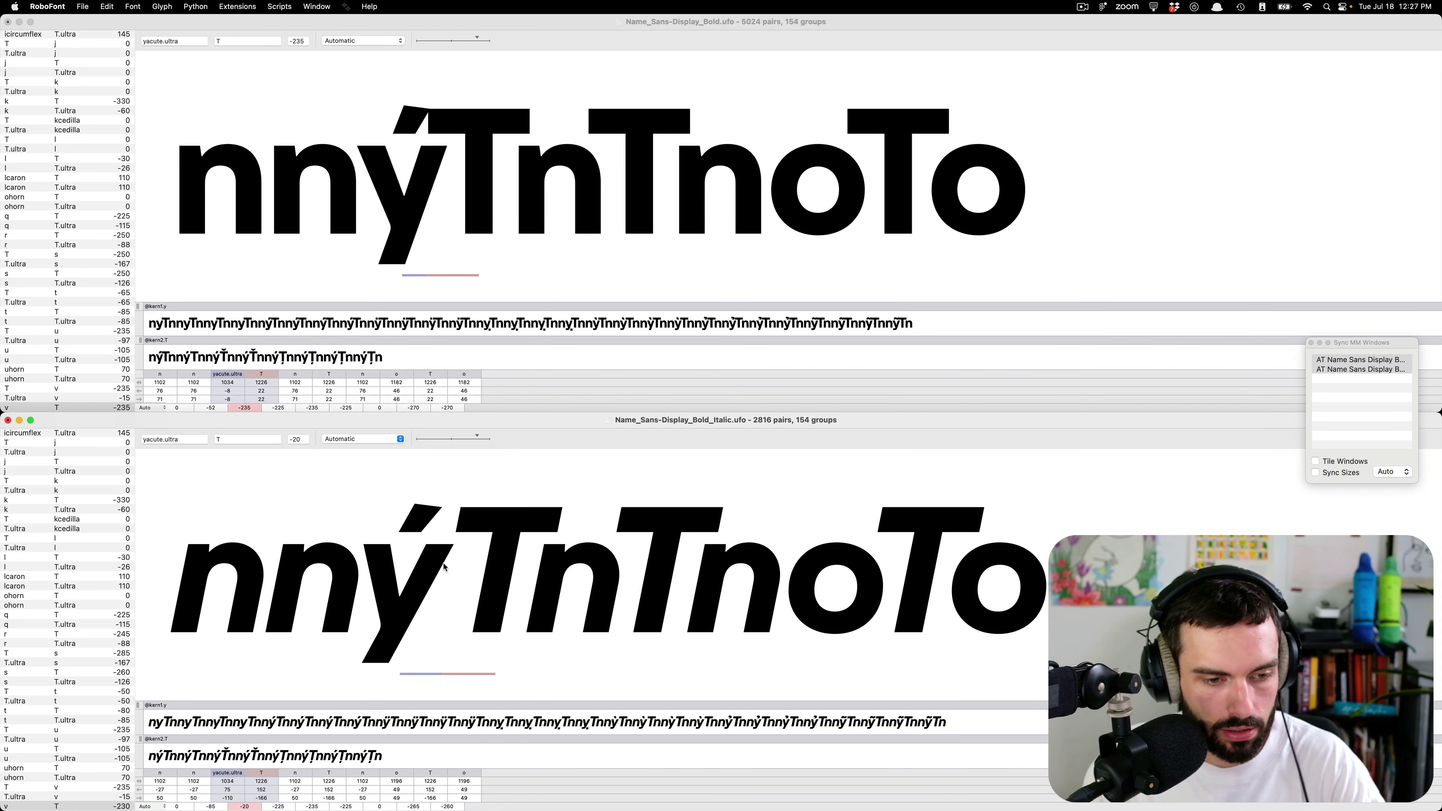
- Loosen the Bold yacute.ultra–T kern to -45 and load the v–T pair
left_click(427, 166)
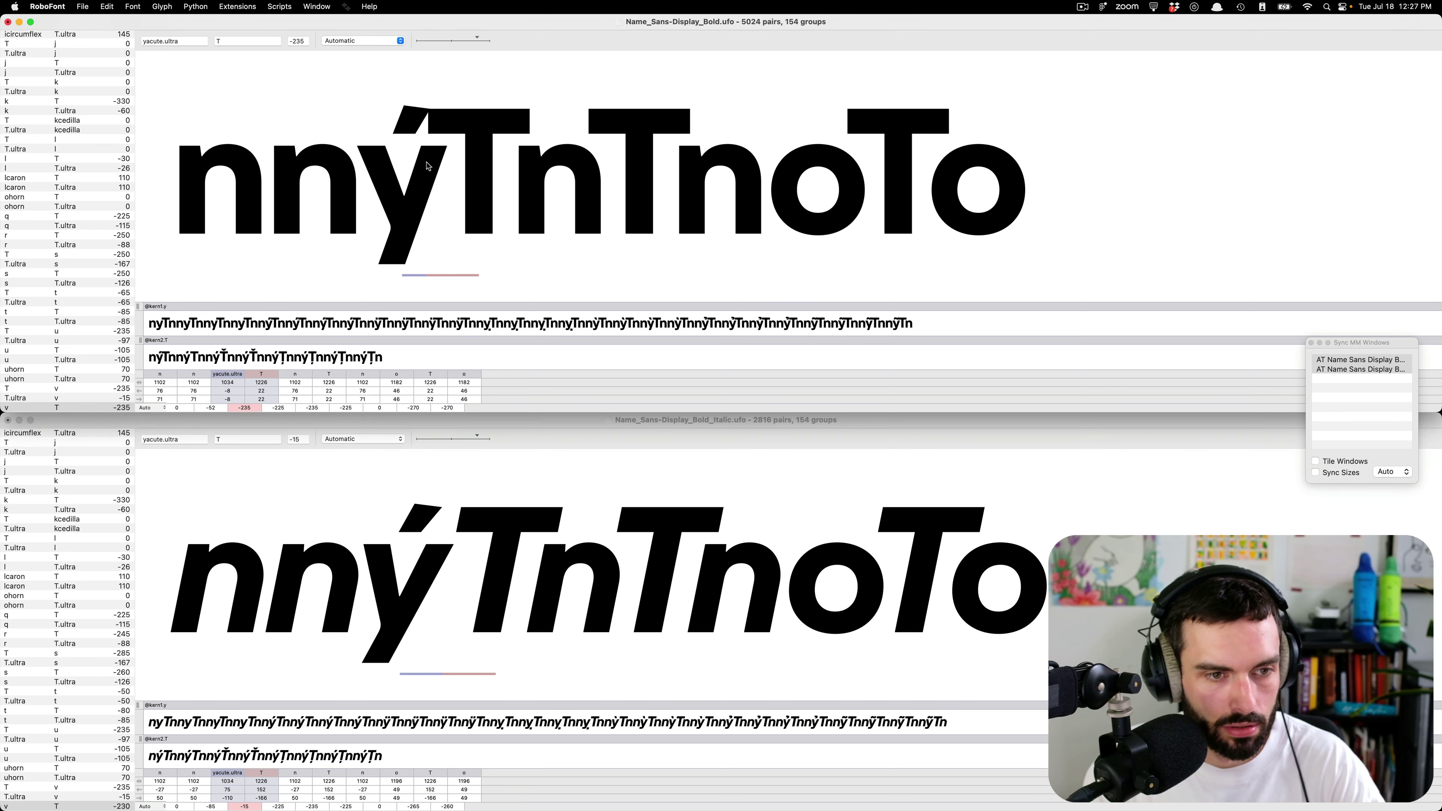
key("Right")
key("Right")
key("Right")
key("Right")
key("Right")
key("Right")
key("Right")
key("Right")
key("Right")
key("Right")
key("Right")
key("Right")
key("Right")
key("Right")
key("Right")
key("Right")
key("Right")
key("Right")
key("Right")
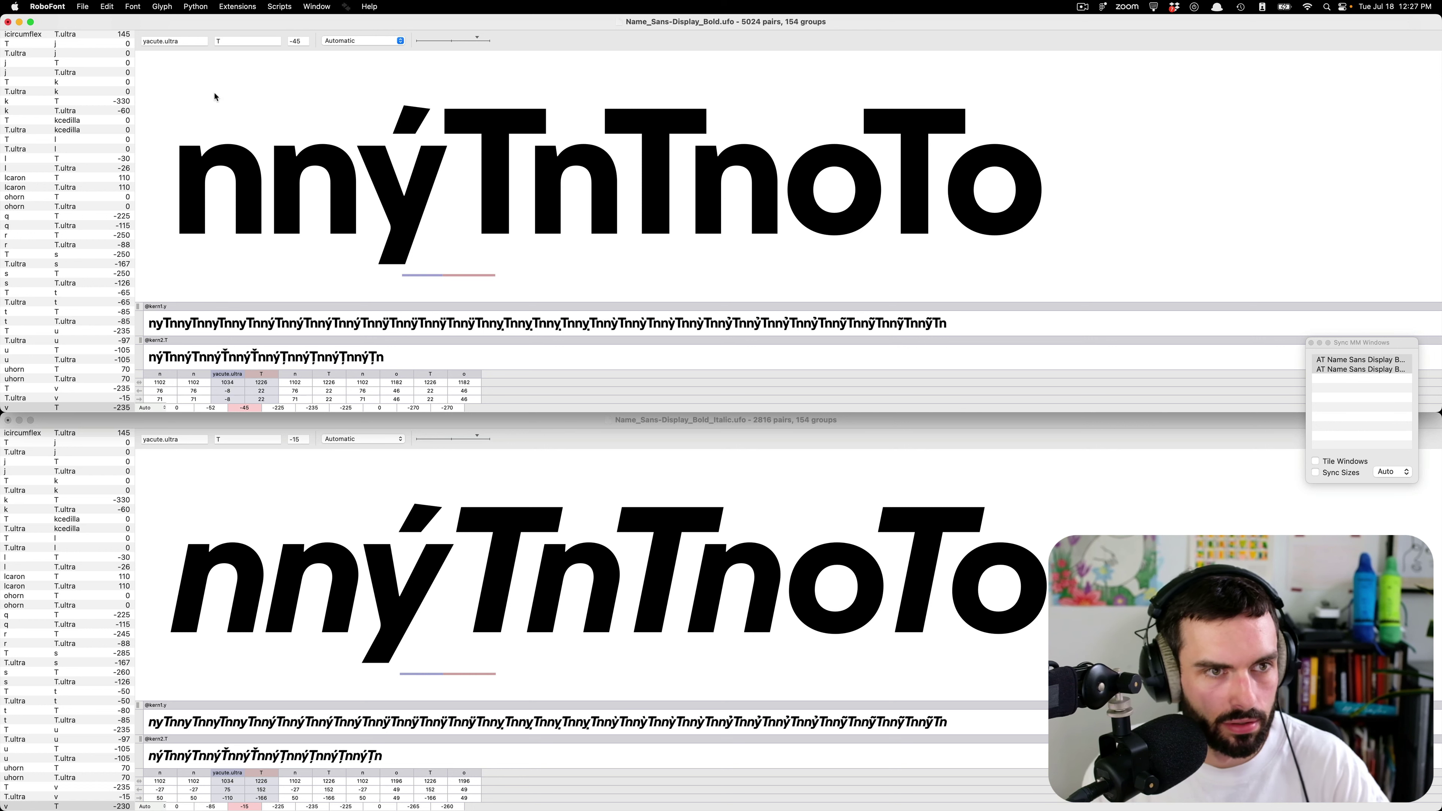
triple_click(200, 42)
type("v")
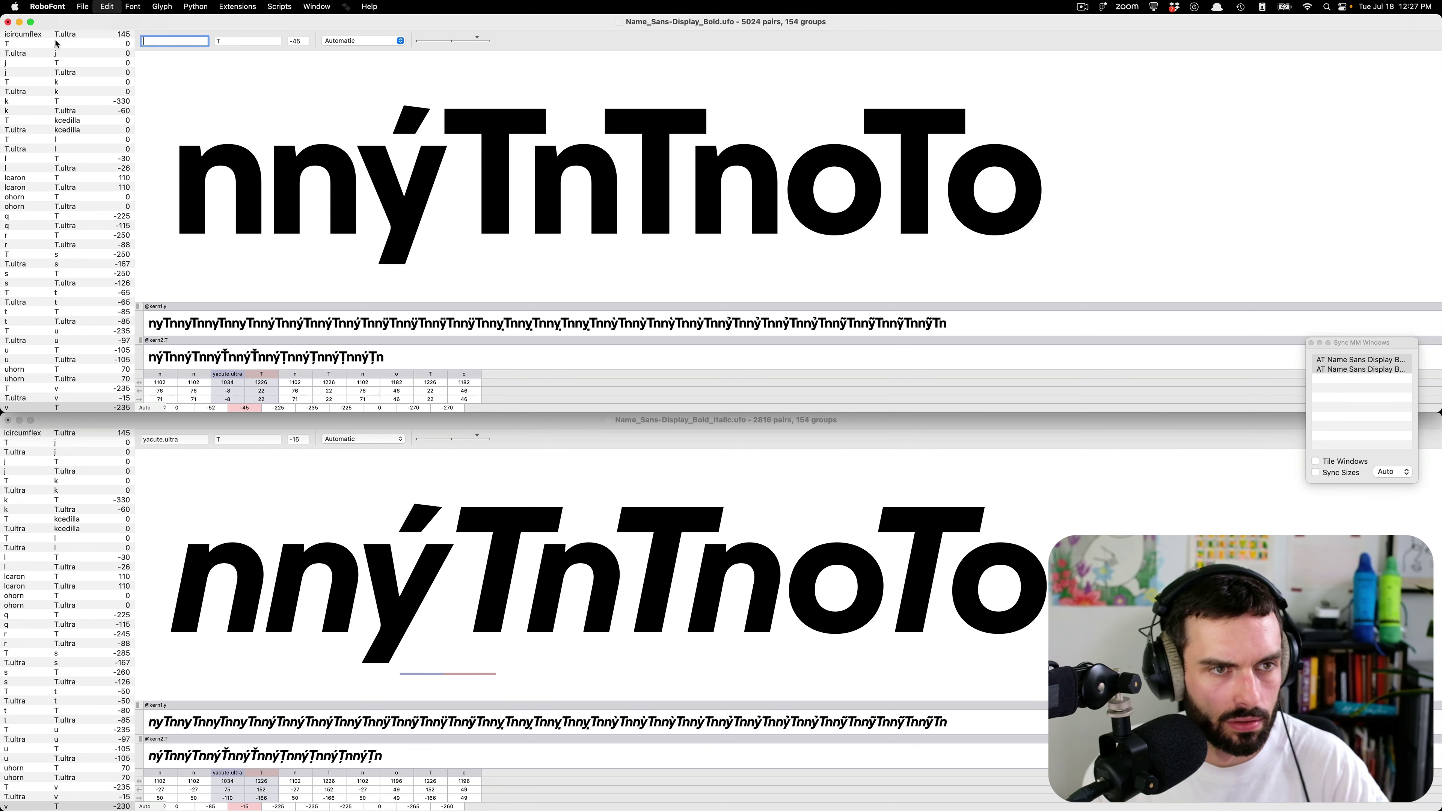
key("Return")
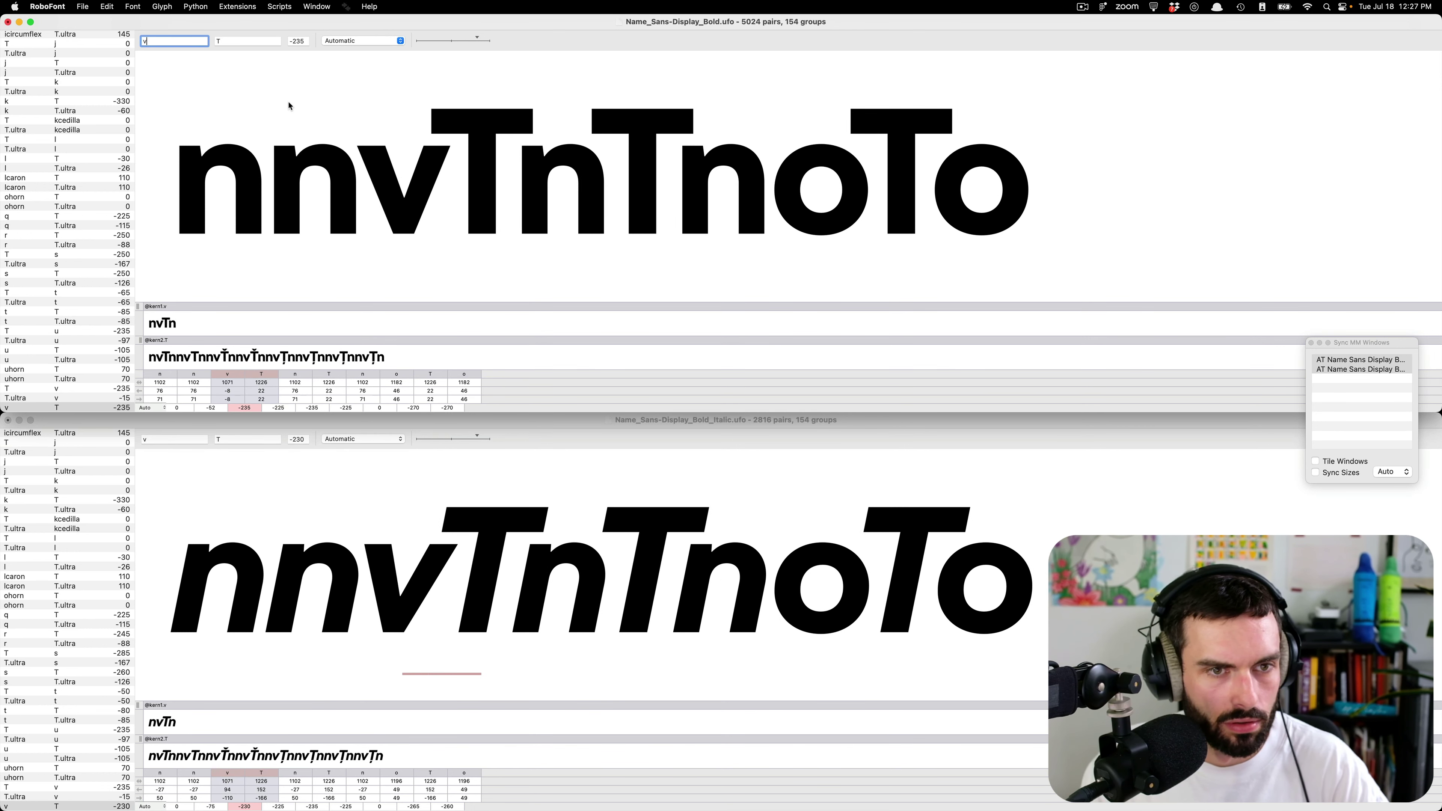
- Compare v–T.ordn, v–T.ultra and v–T, then set Bold yacute.ultra–T kerning to -15
key("Tab")
type("T.ordn")
key("Return")
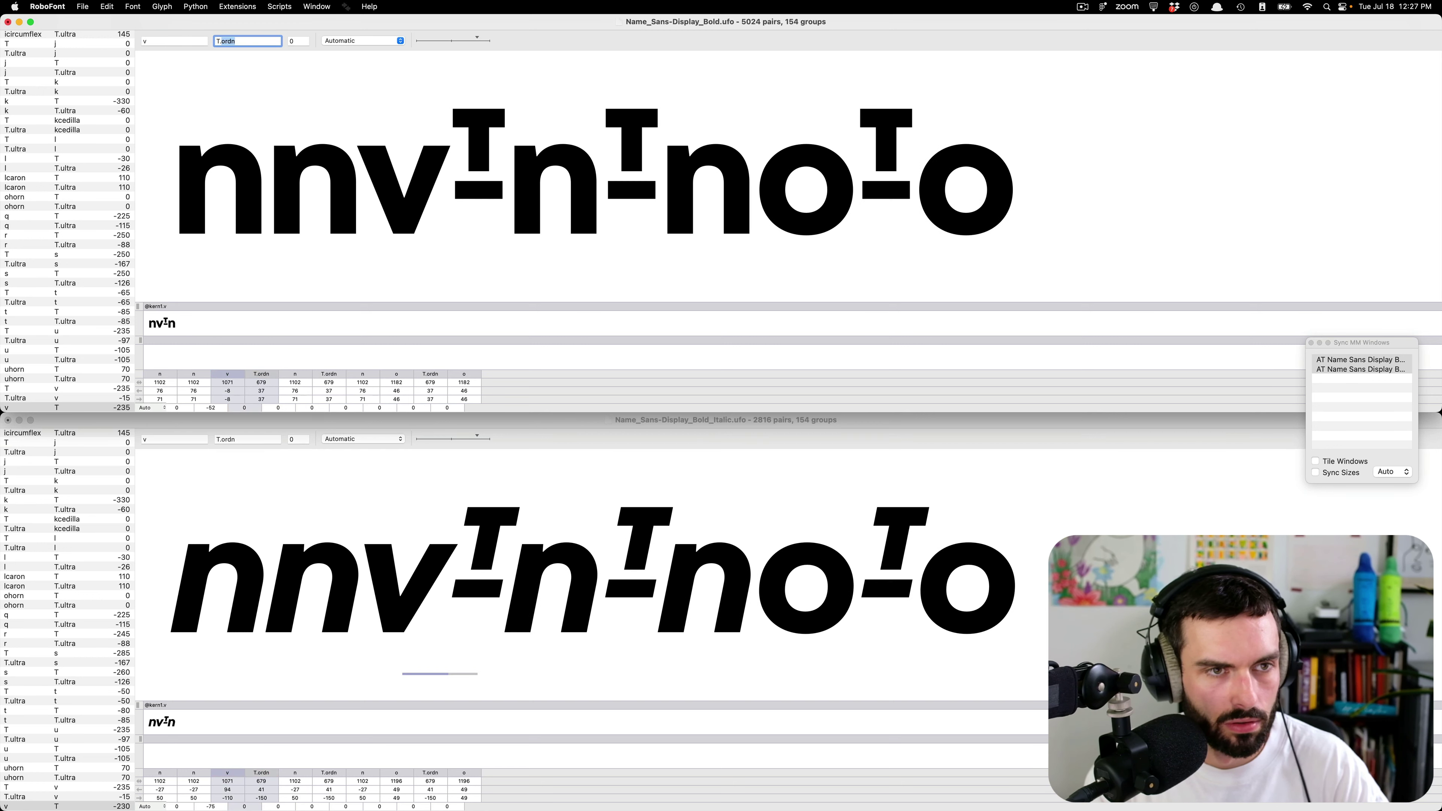
key("Down")
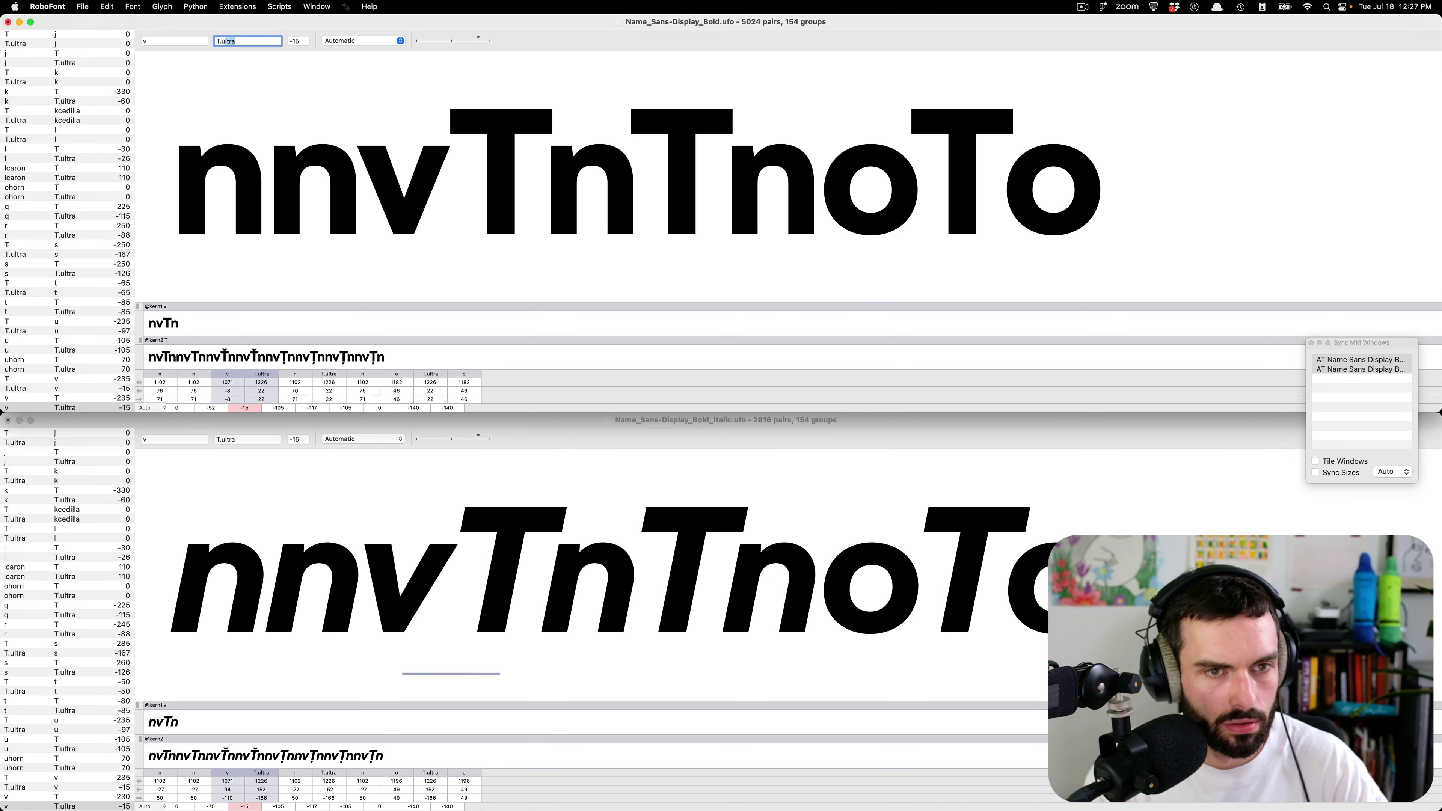
key("Up")
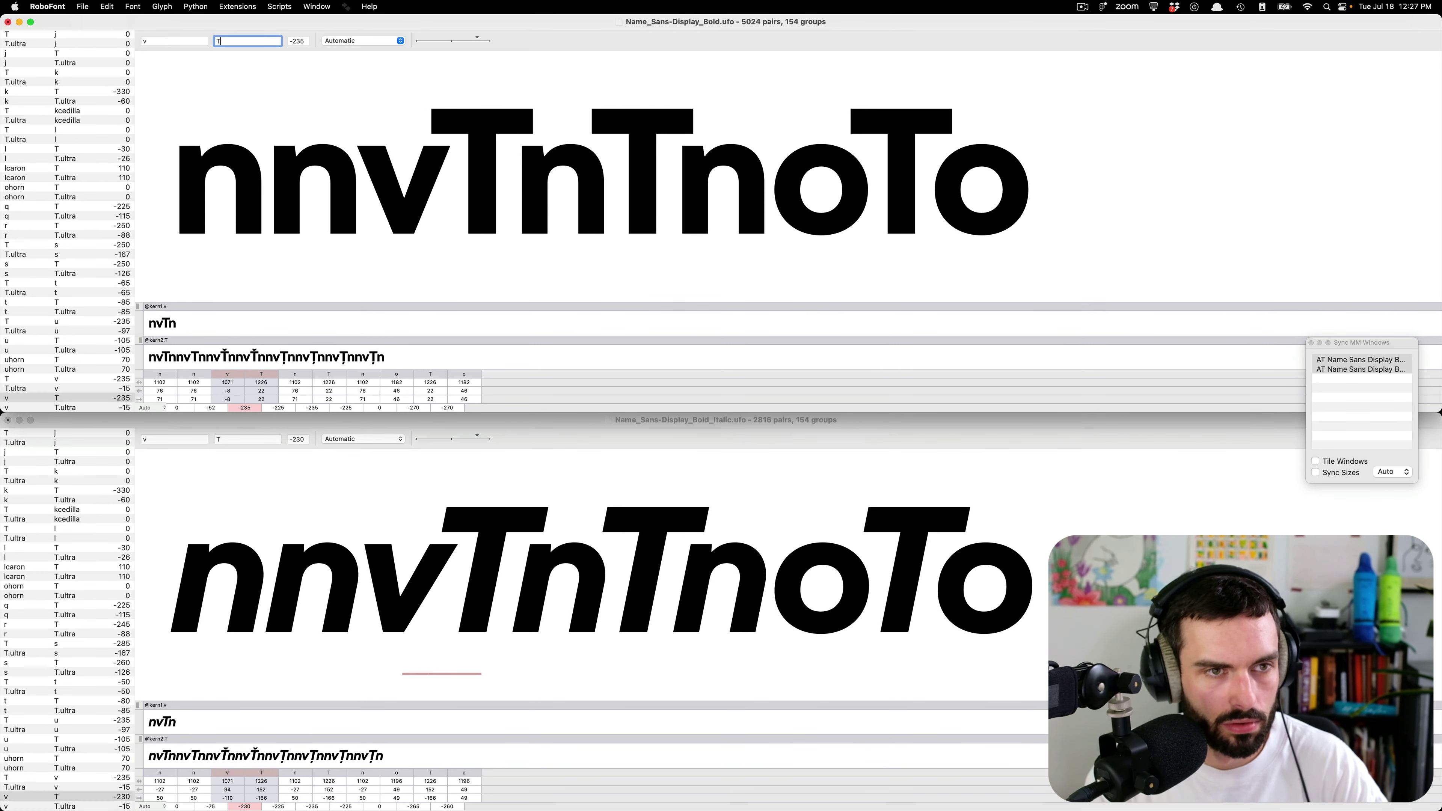
key("shift+Tab")
type("y")
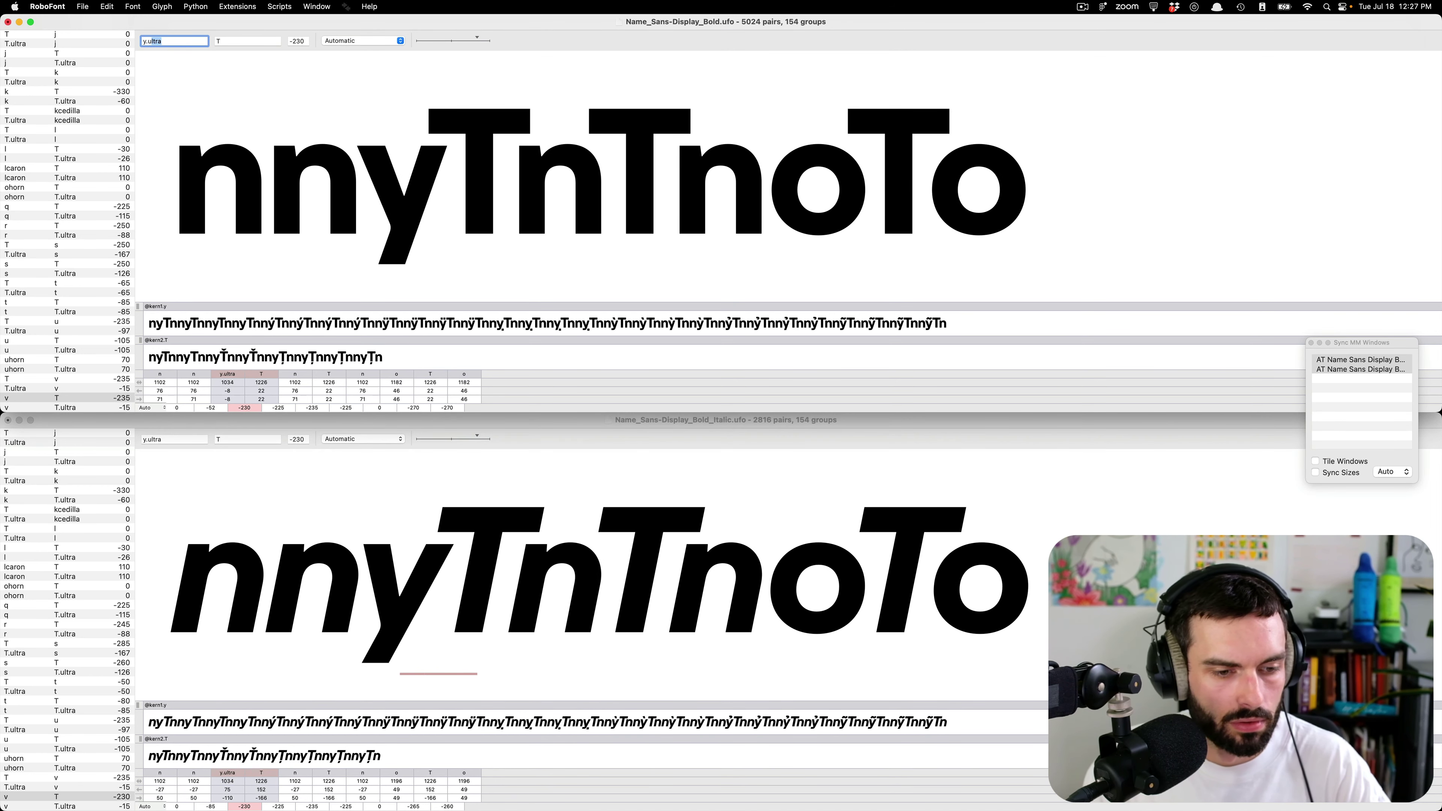
type("acute")
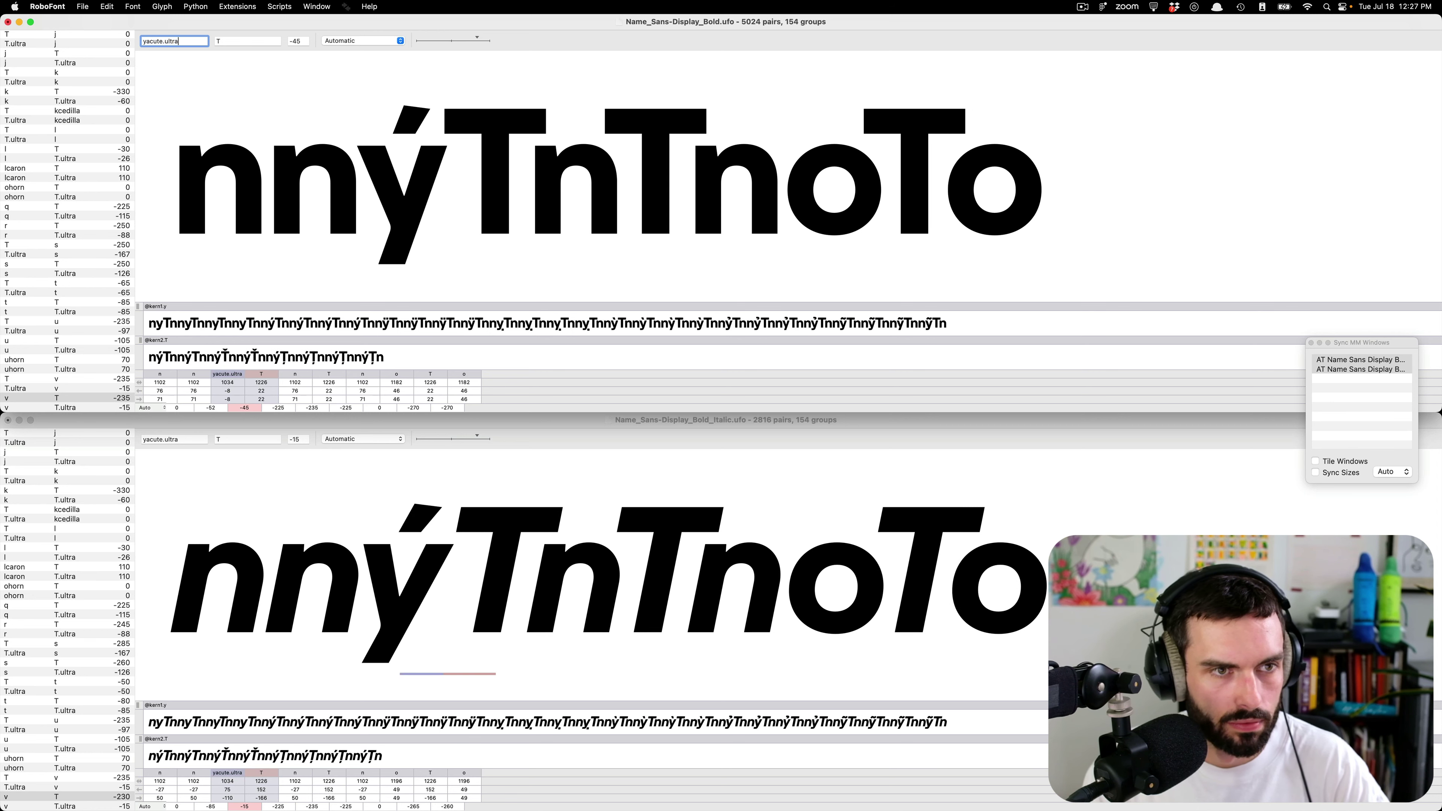
key("Return")
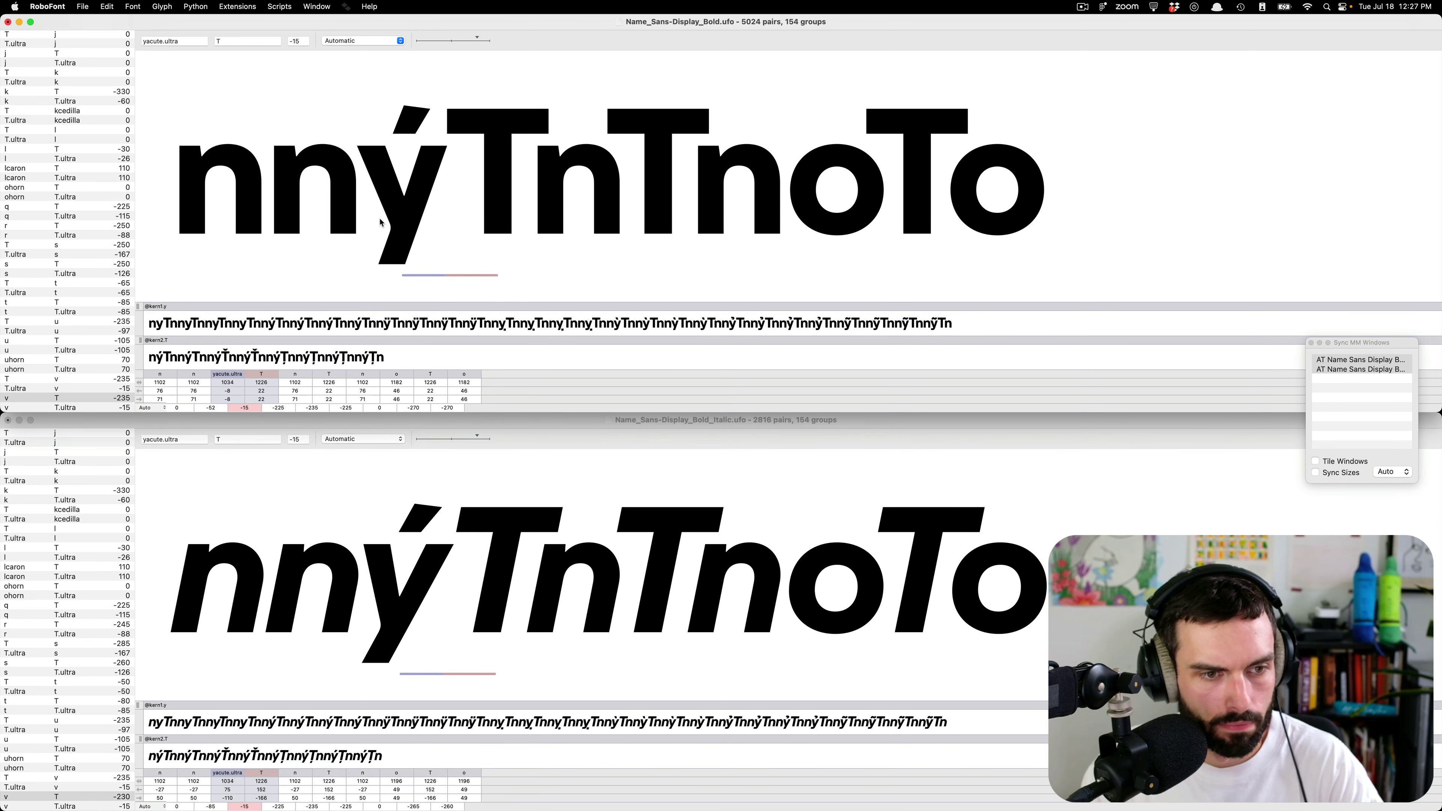
- Preview y against T in Bold Italic and begin entering y.ultra
left_click(441, 607)
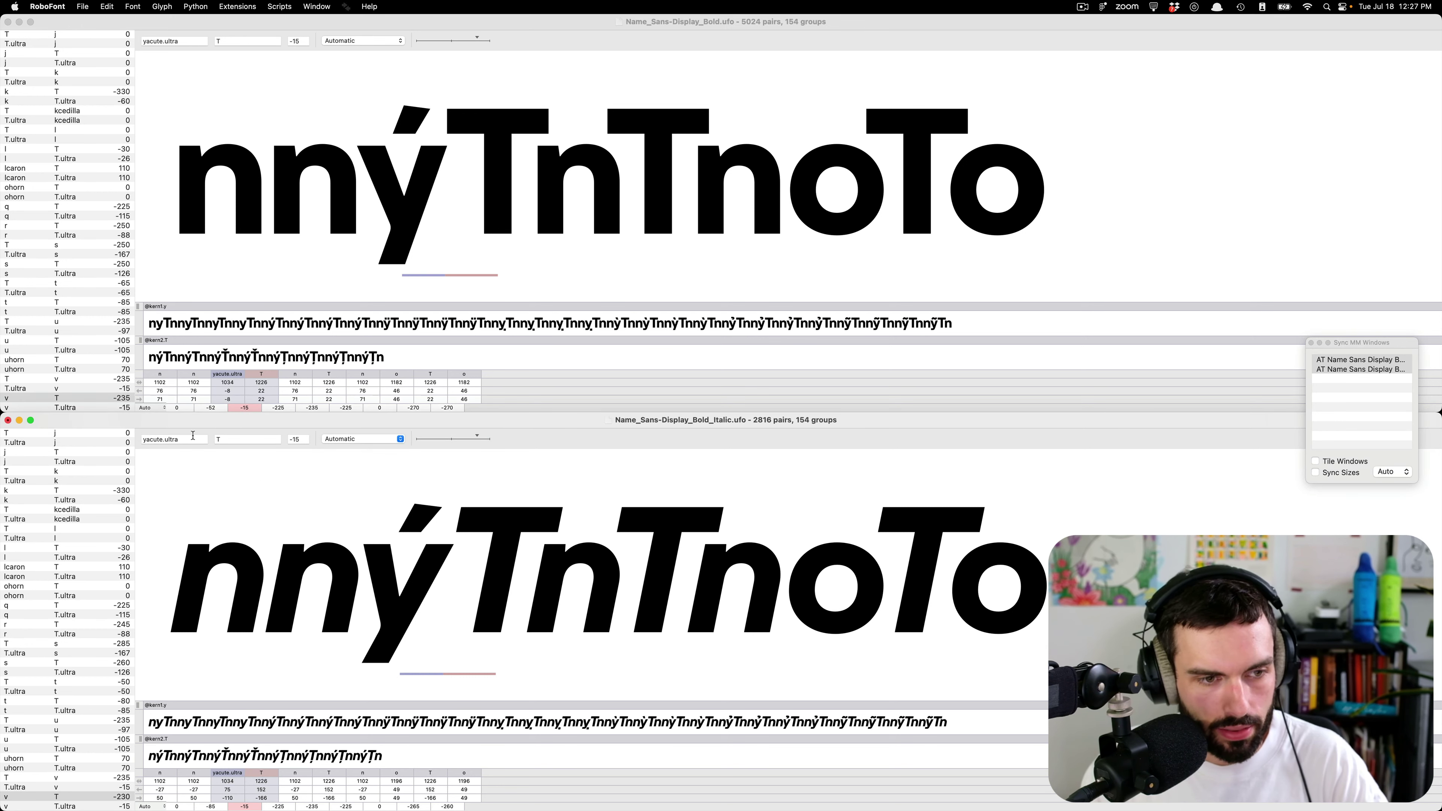
double_click(190, 441)
type("y")
key("Return")
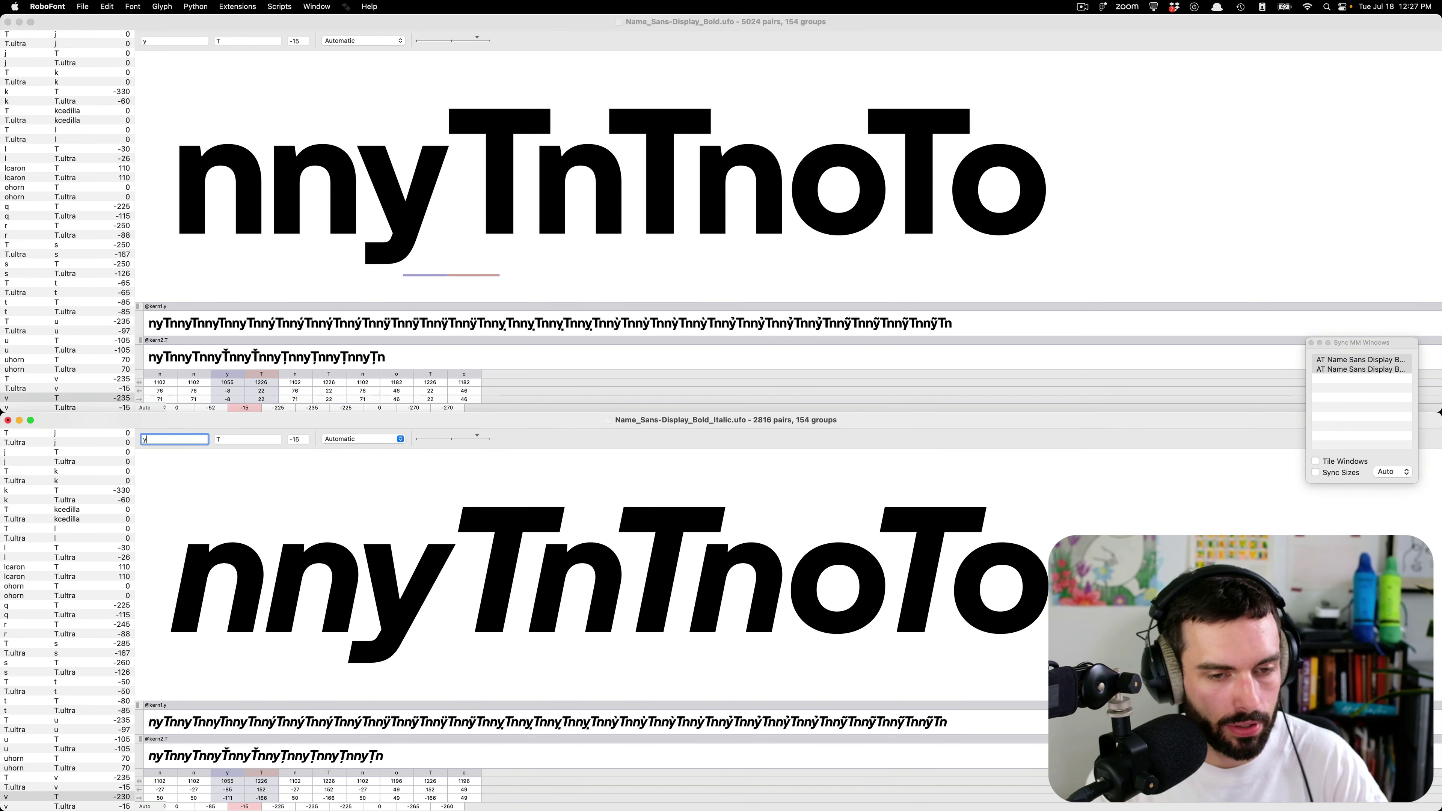
type(".ultra")
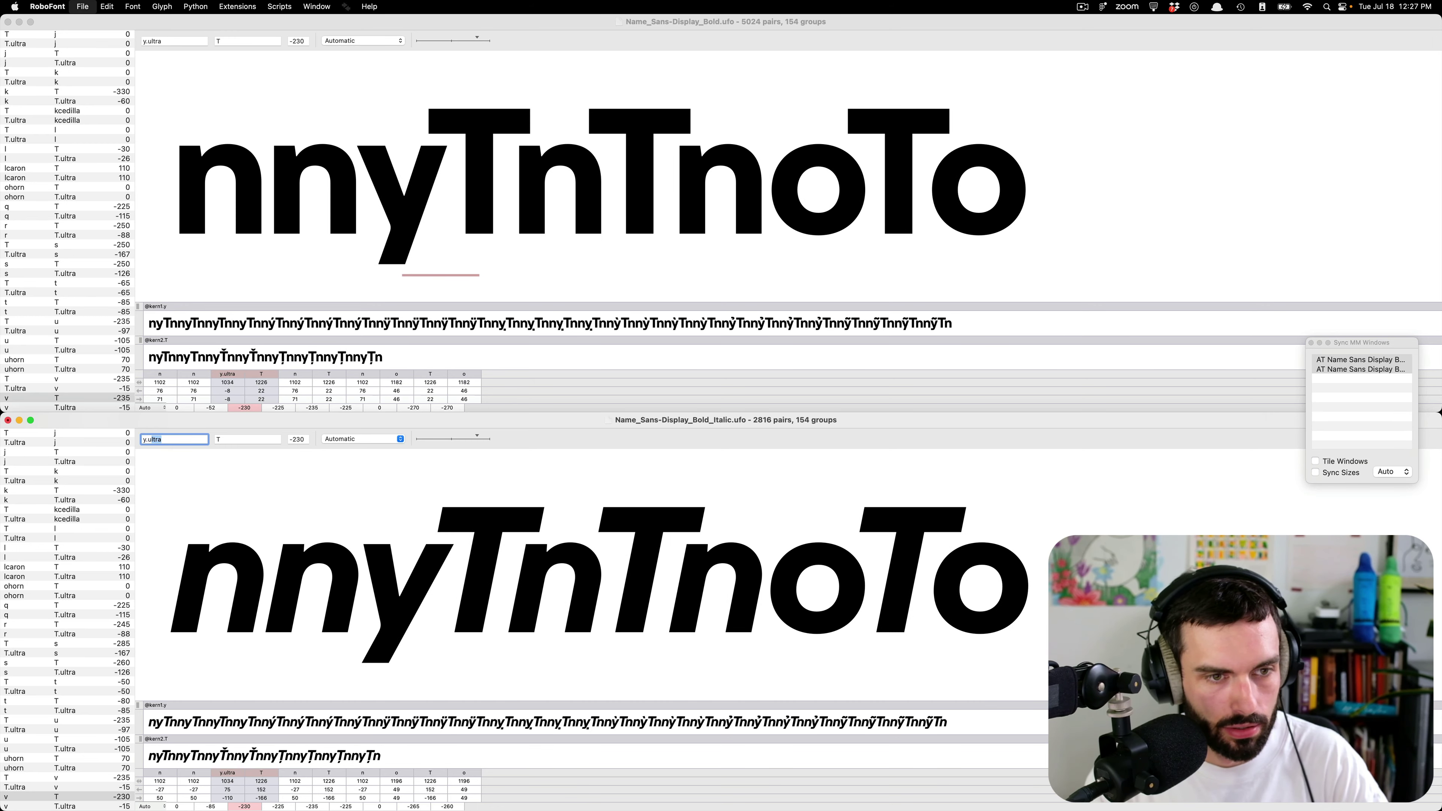
left_click(626, 135)
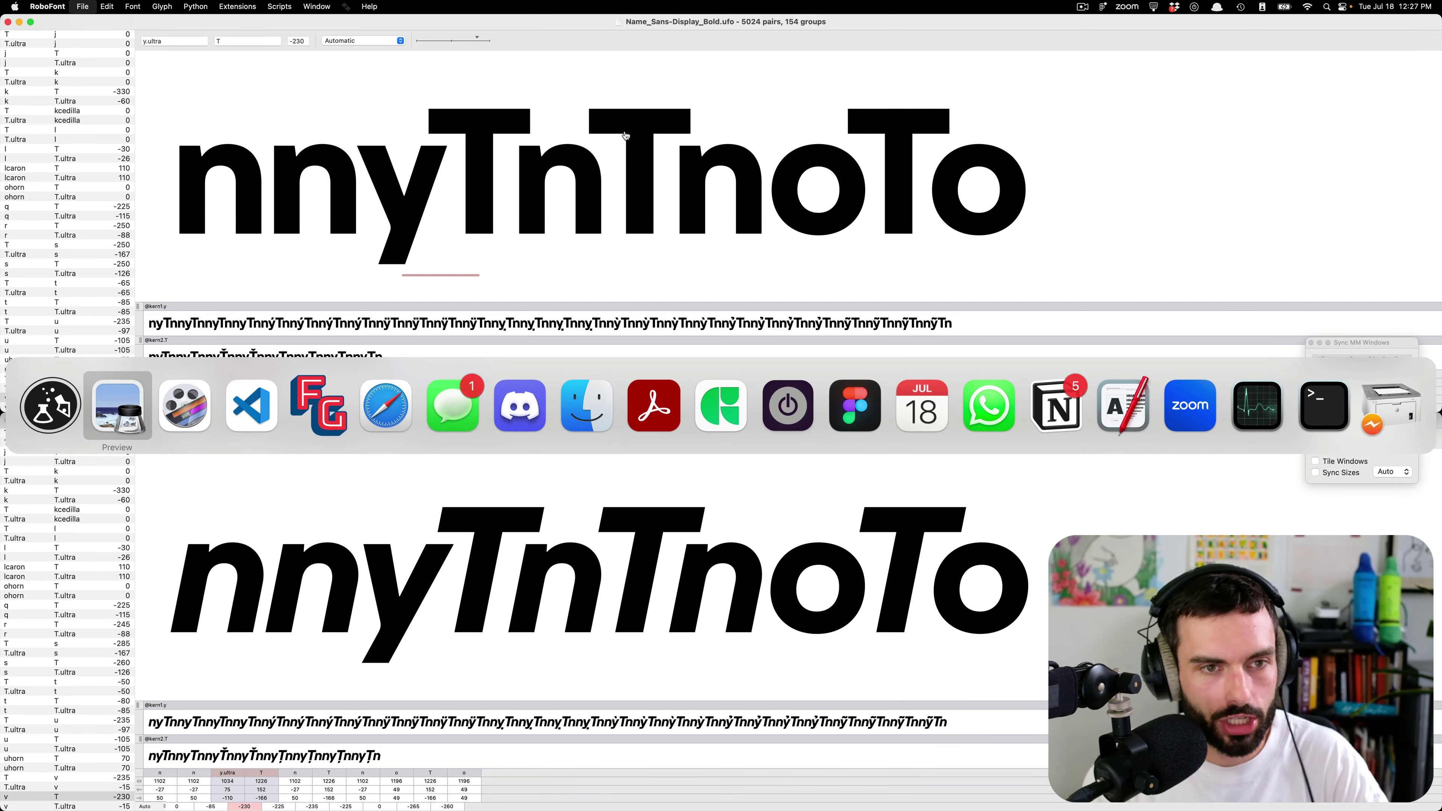
left_click(251, 410)
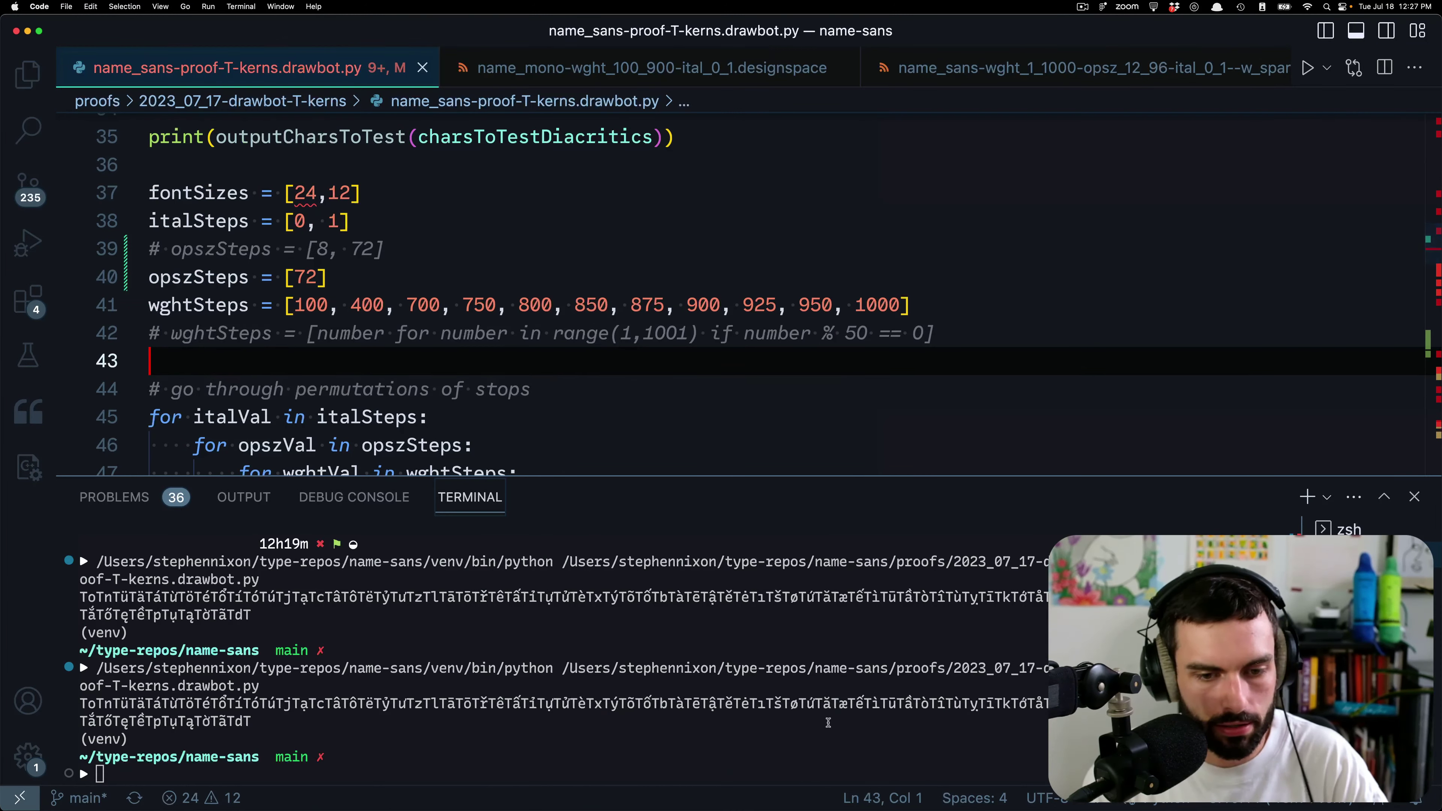
- Rebuild the Name Sans variable font with 'make clean && make vf' in the terminal
left_click(778, 735)
type("make cl")
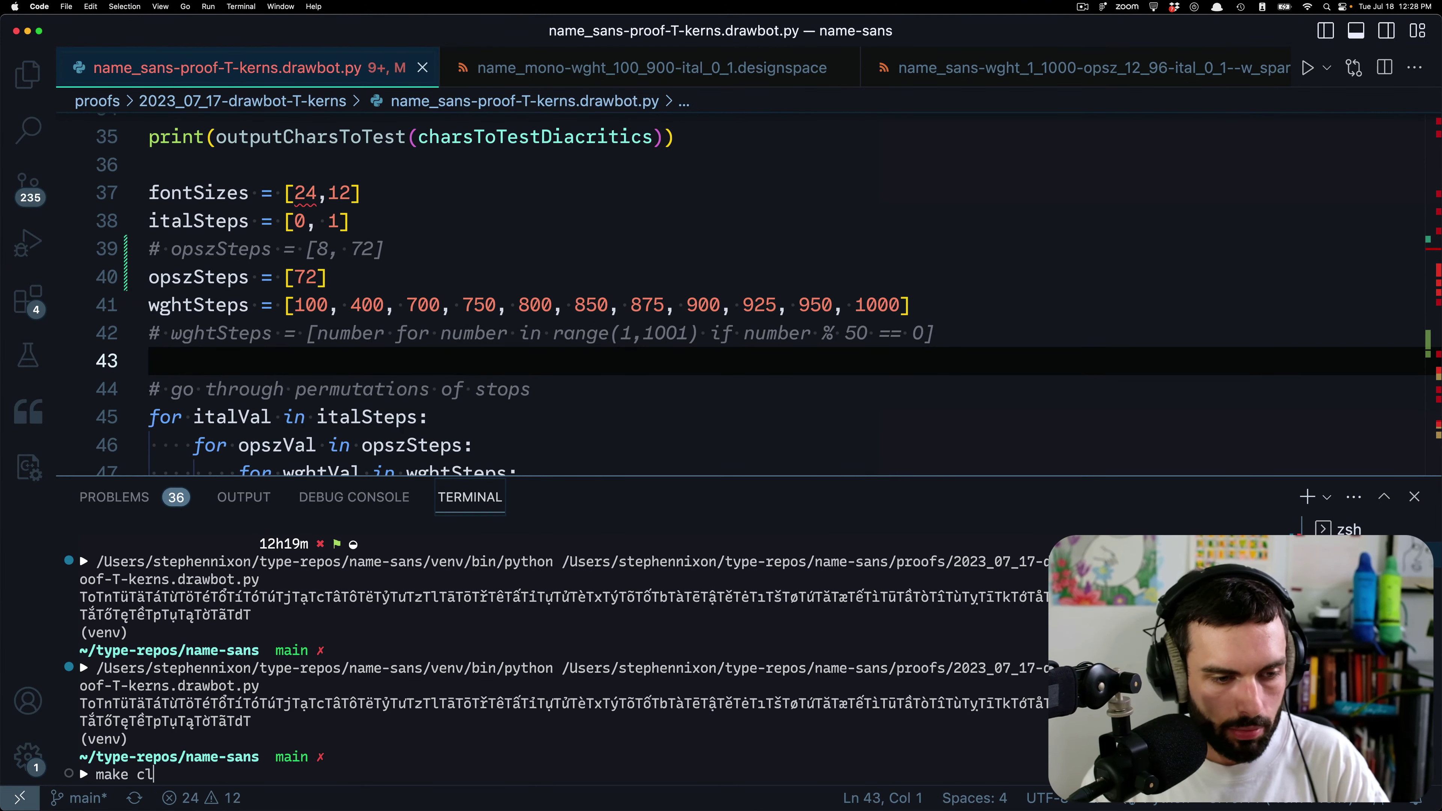
type("ean && ")
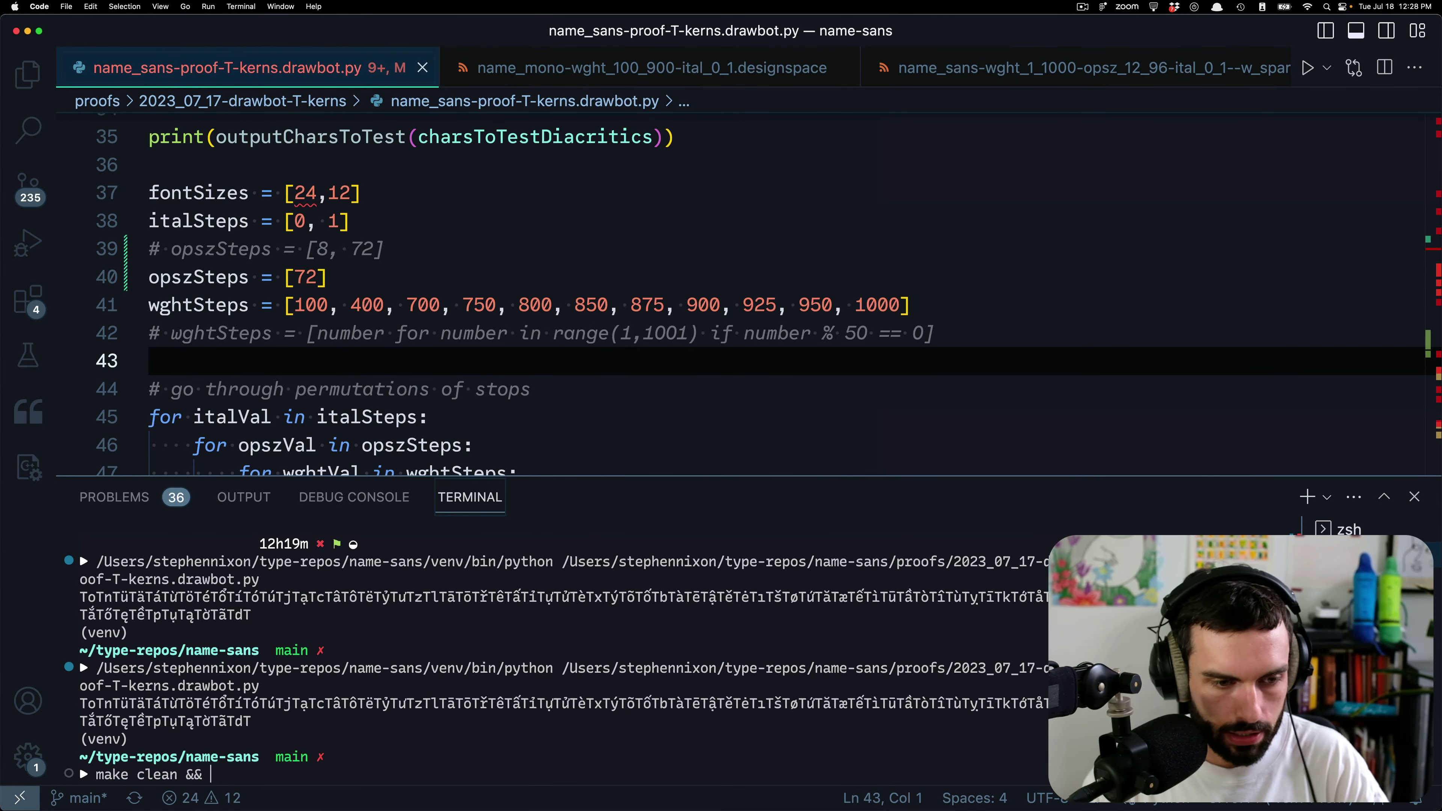
type("make vf")
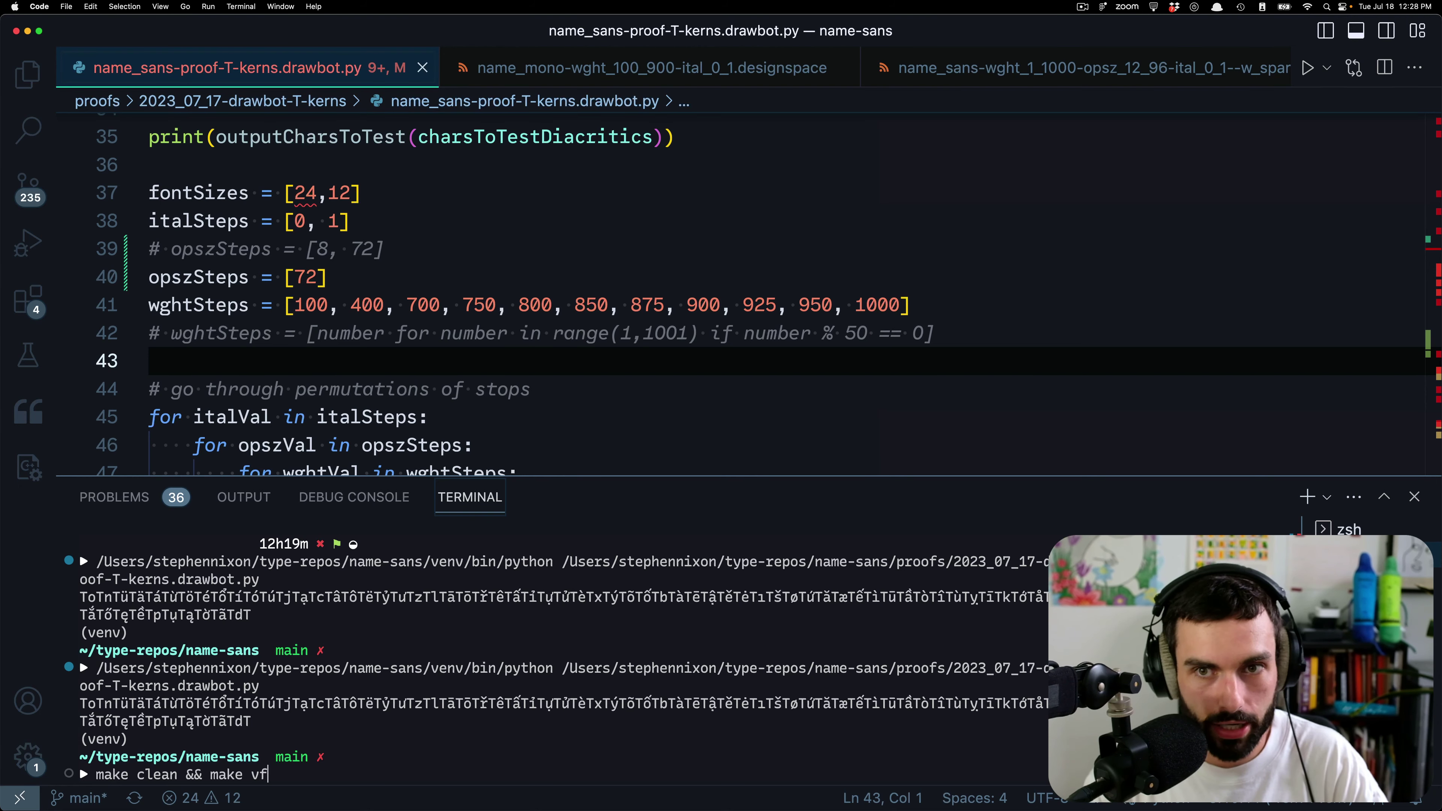
key("Return")
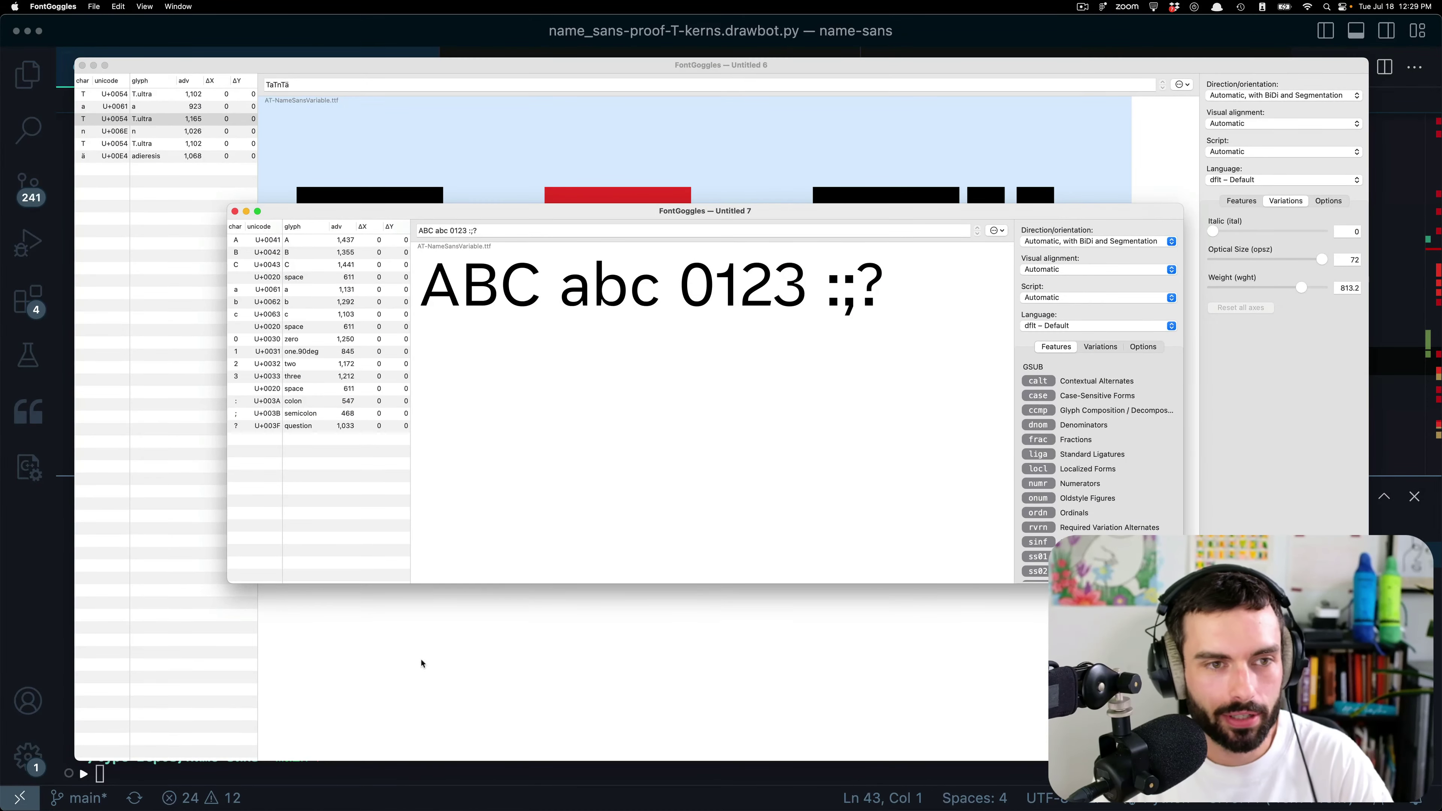
- Rerun the T-kerning proof script with Run Python File to regenerate the PDF
left_click(406, 795)
left_click(486, 304)
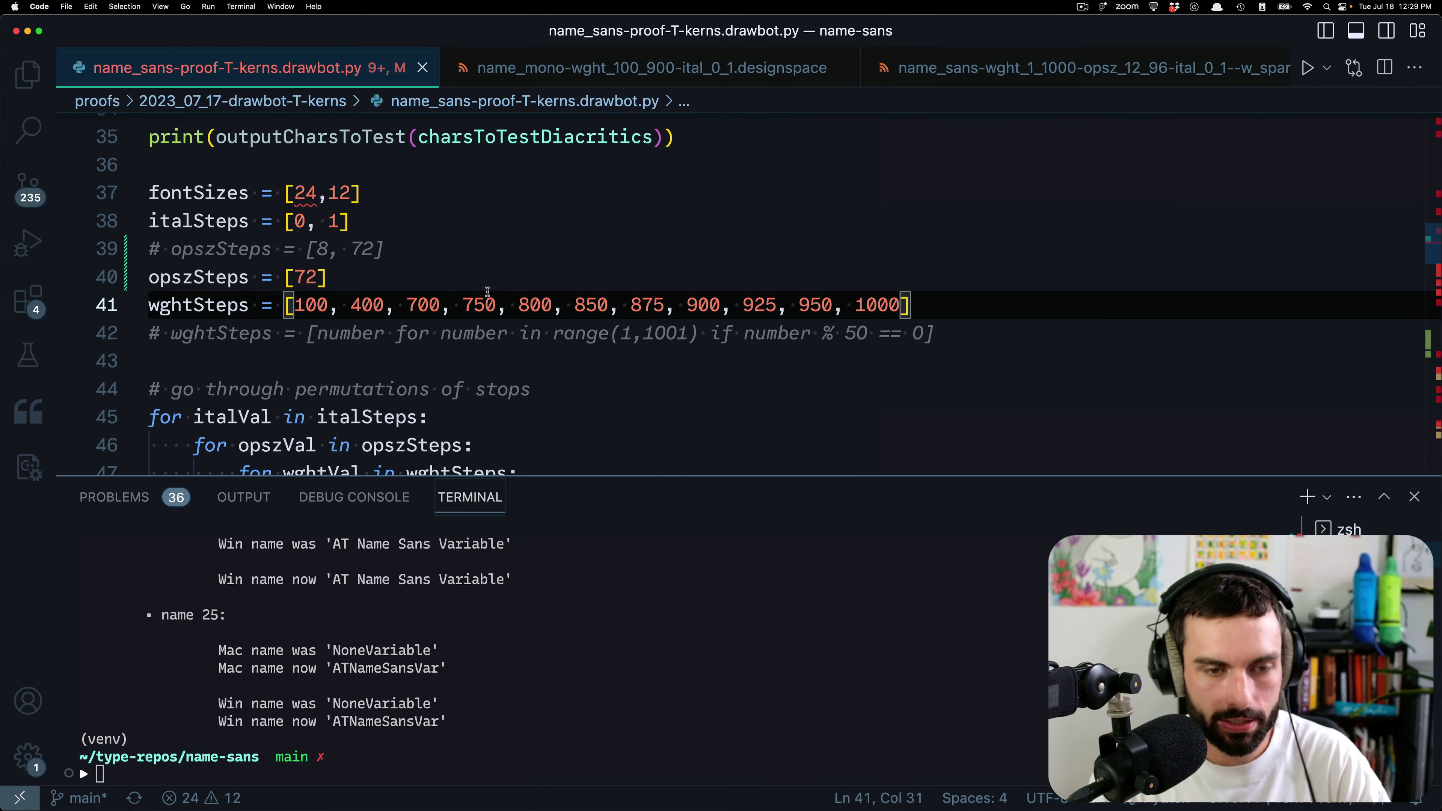
key("super+shift+p")
key("Return")
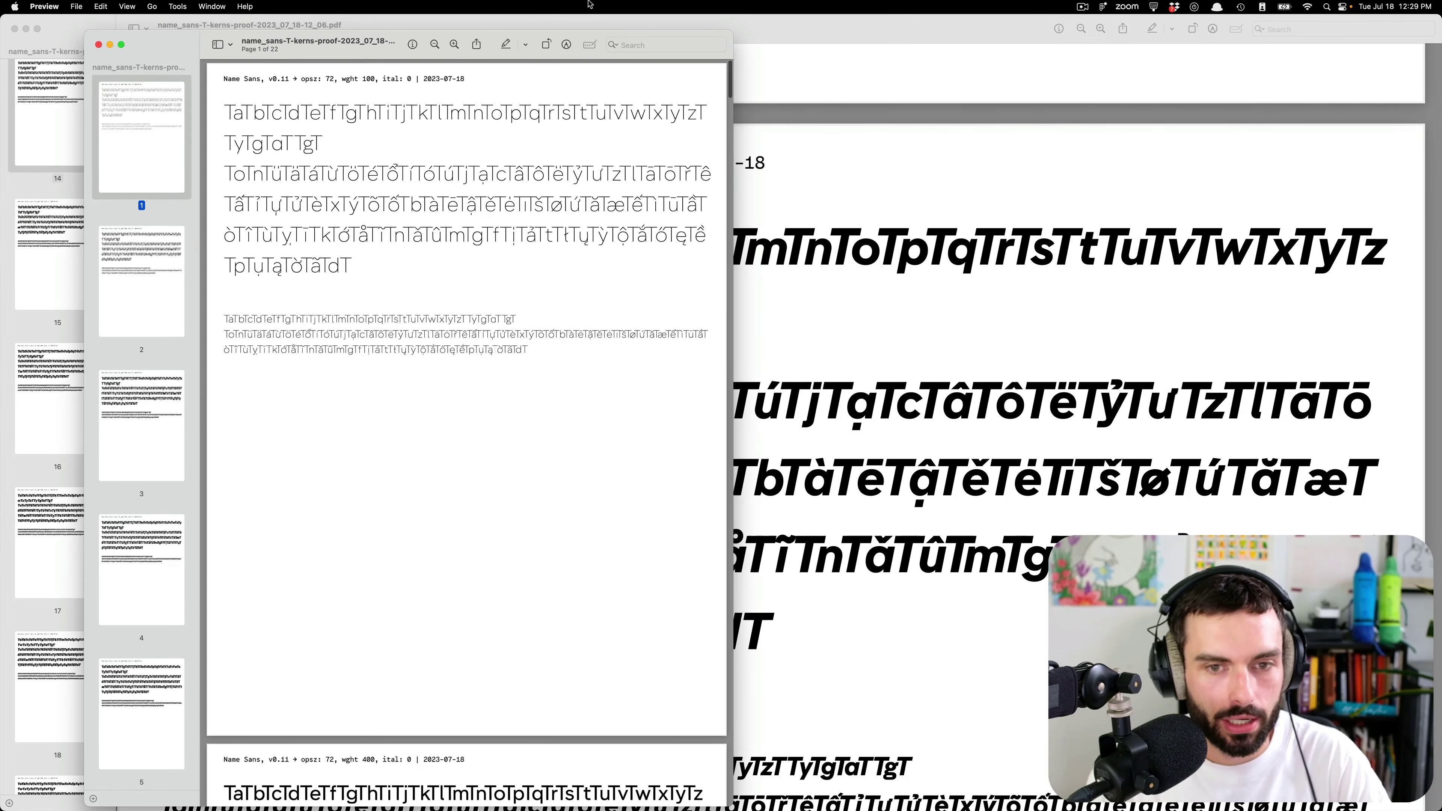
- Move the new proof window aside and show its page 14 full-screen
left_click_drag(573, 36, 956, 8)
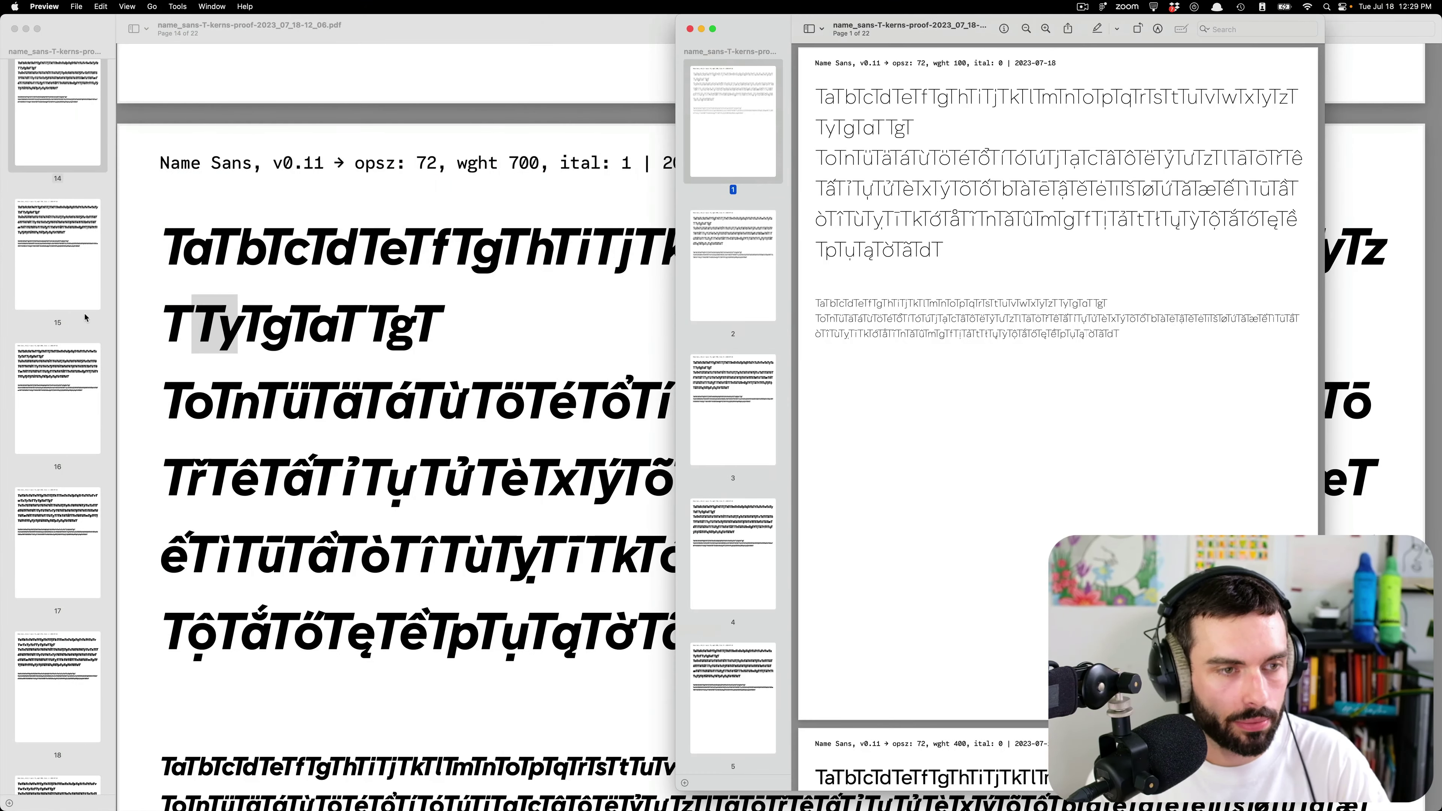
scroll(742, 621, "down", 15)
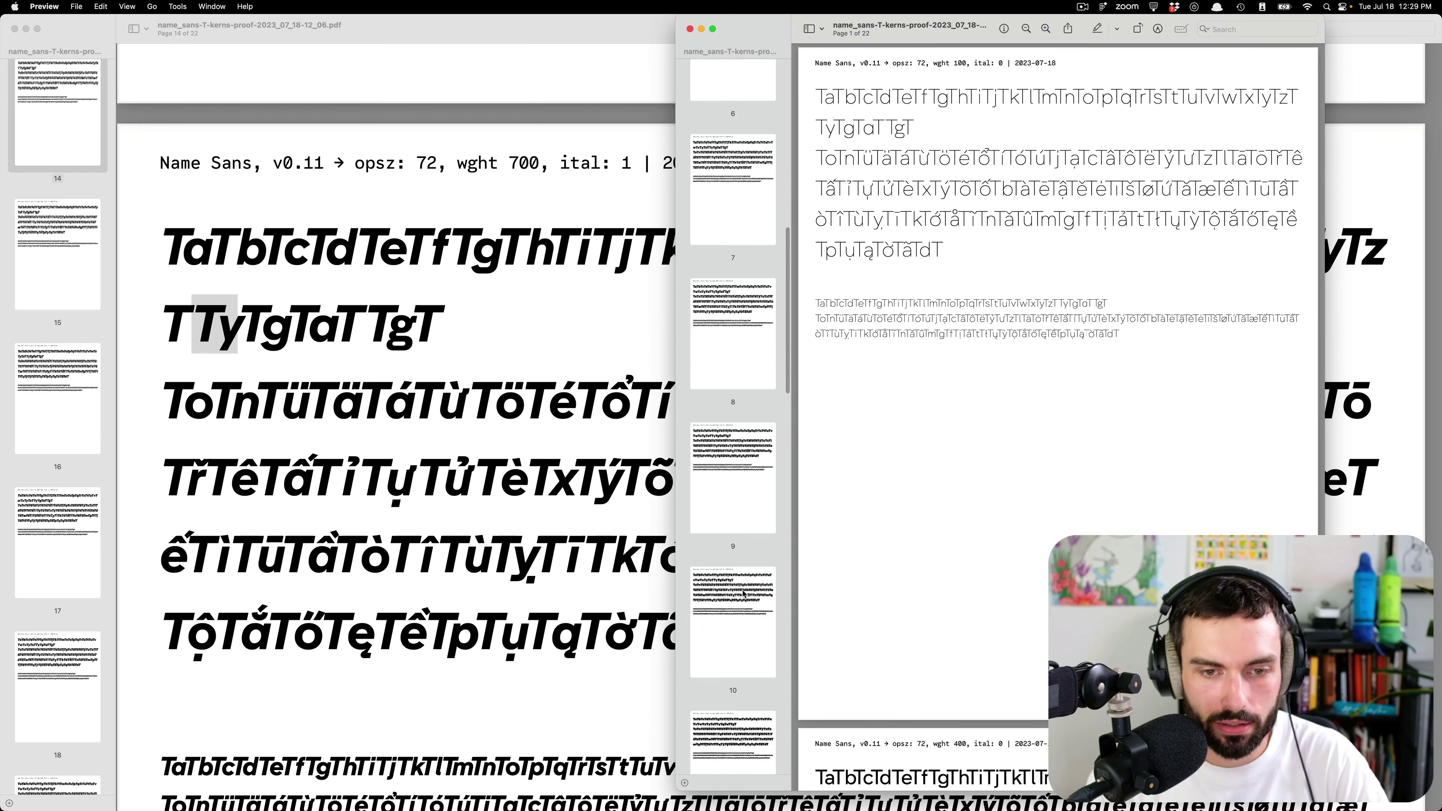
scroll(743, 594, "down", 5)
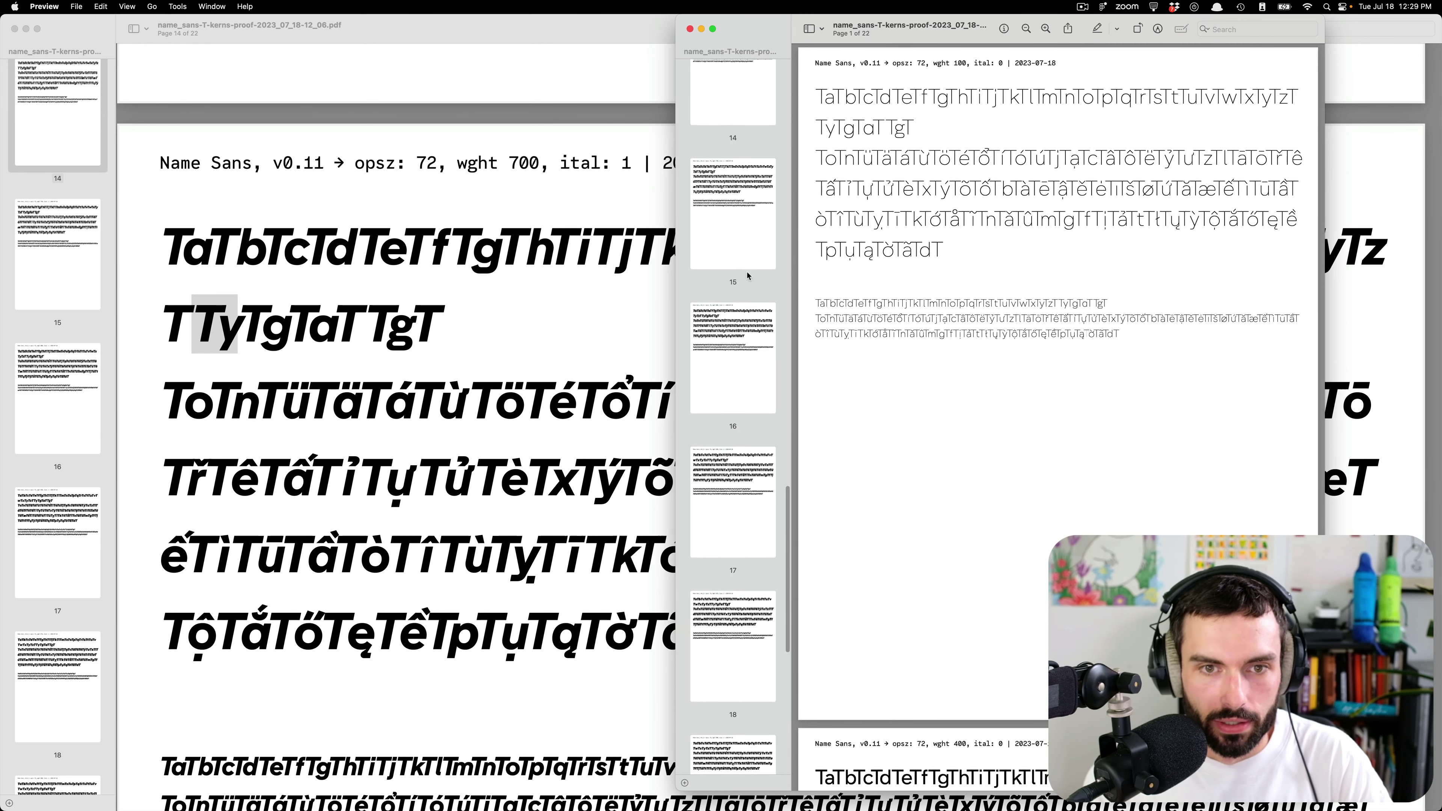
left_click(730, 107)
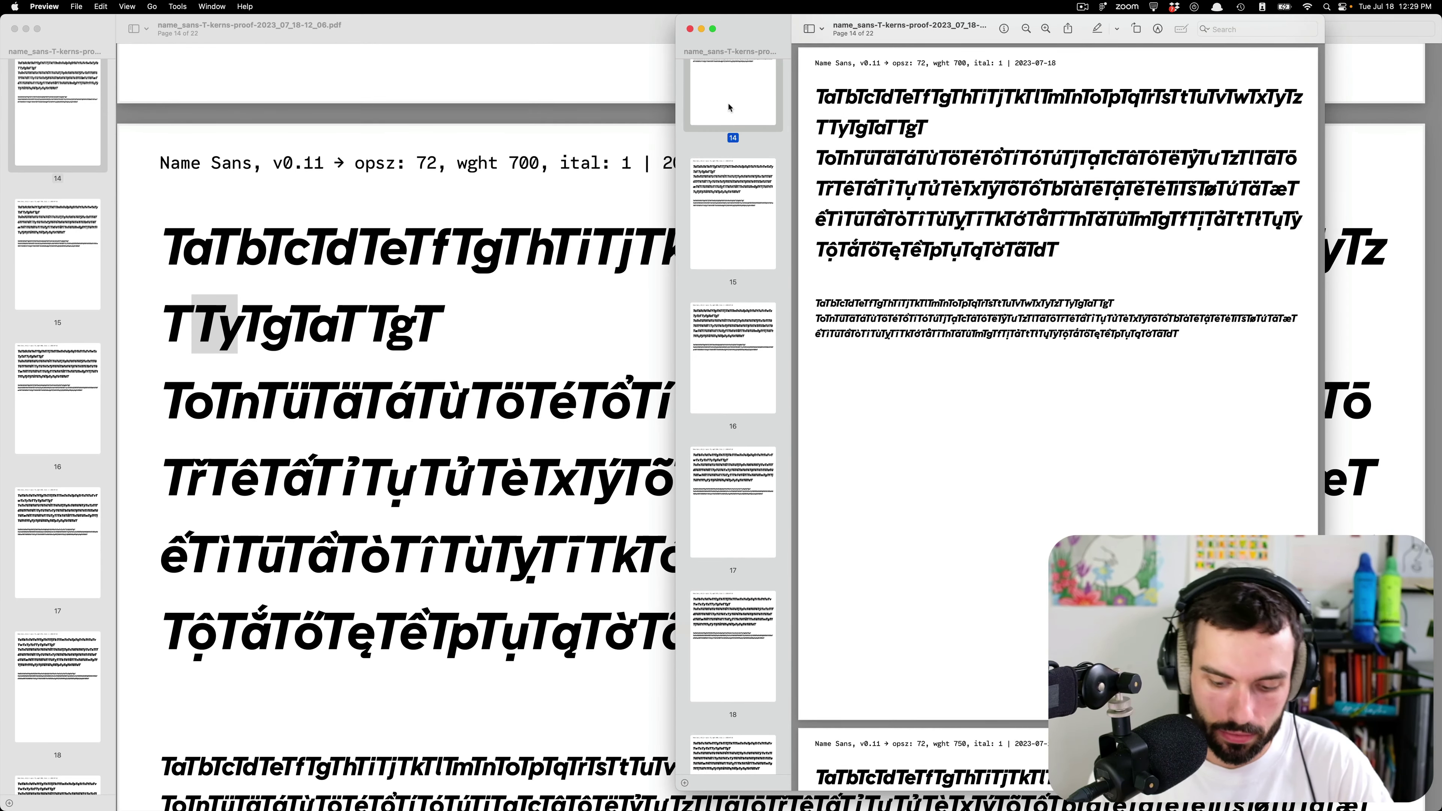
key("ctrl+alt+Return")
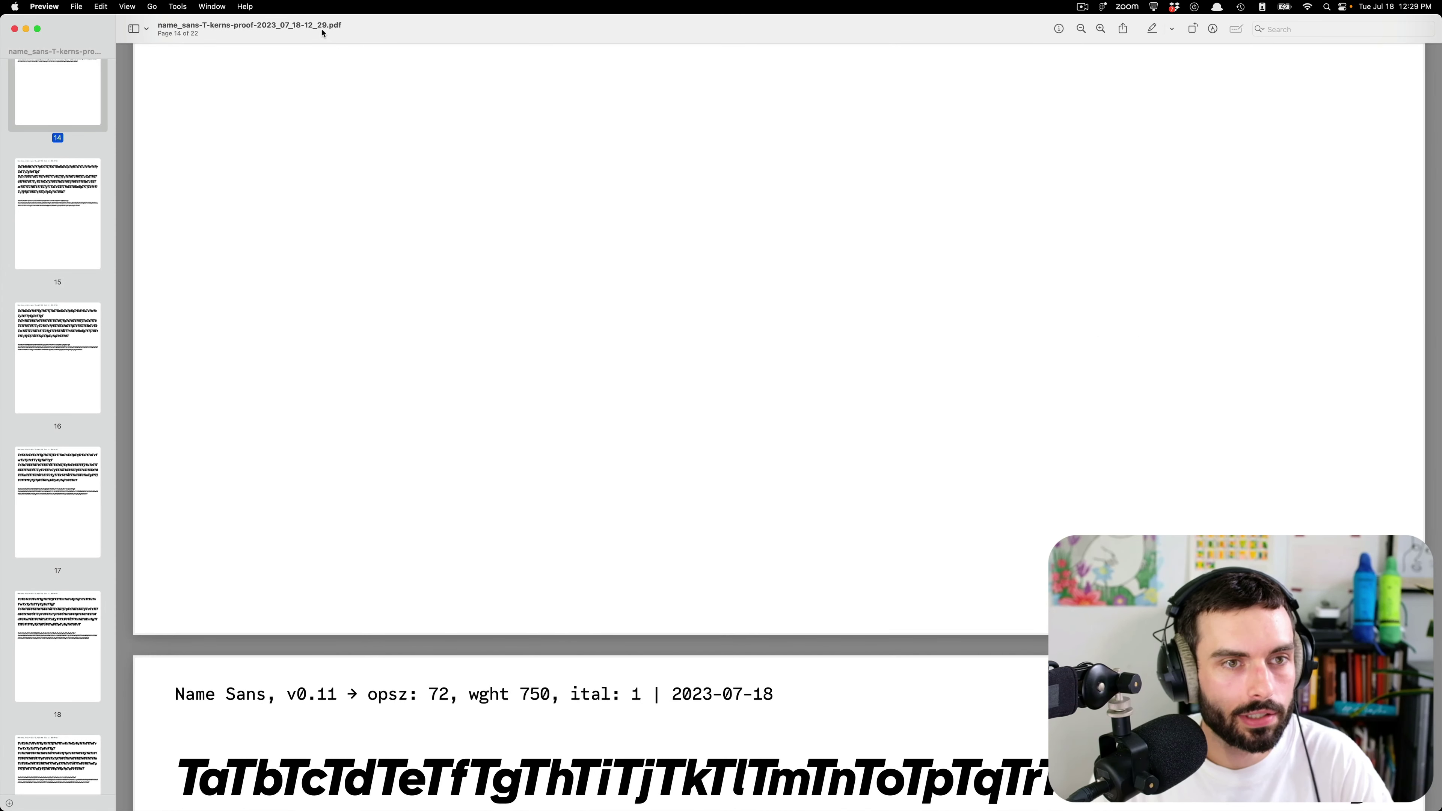
- Compare the previous page with the wght 700 italic page, then switch to Visual Studio Code
key("alt+Up")
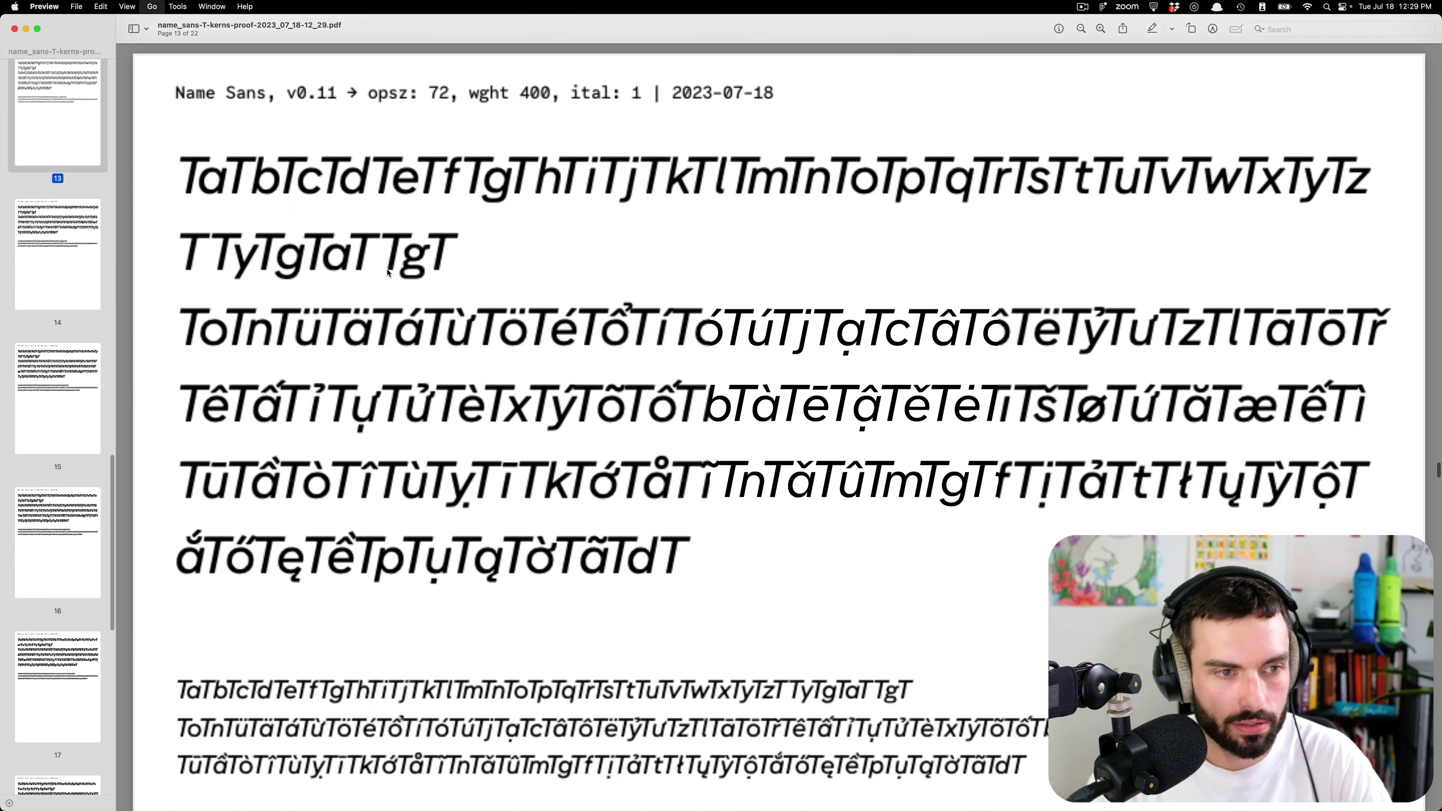
key("alt+Down")
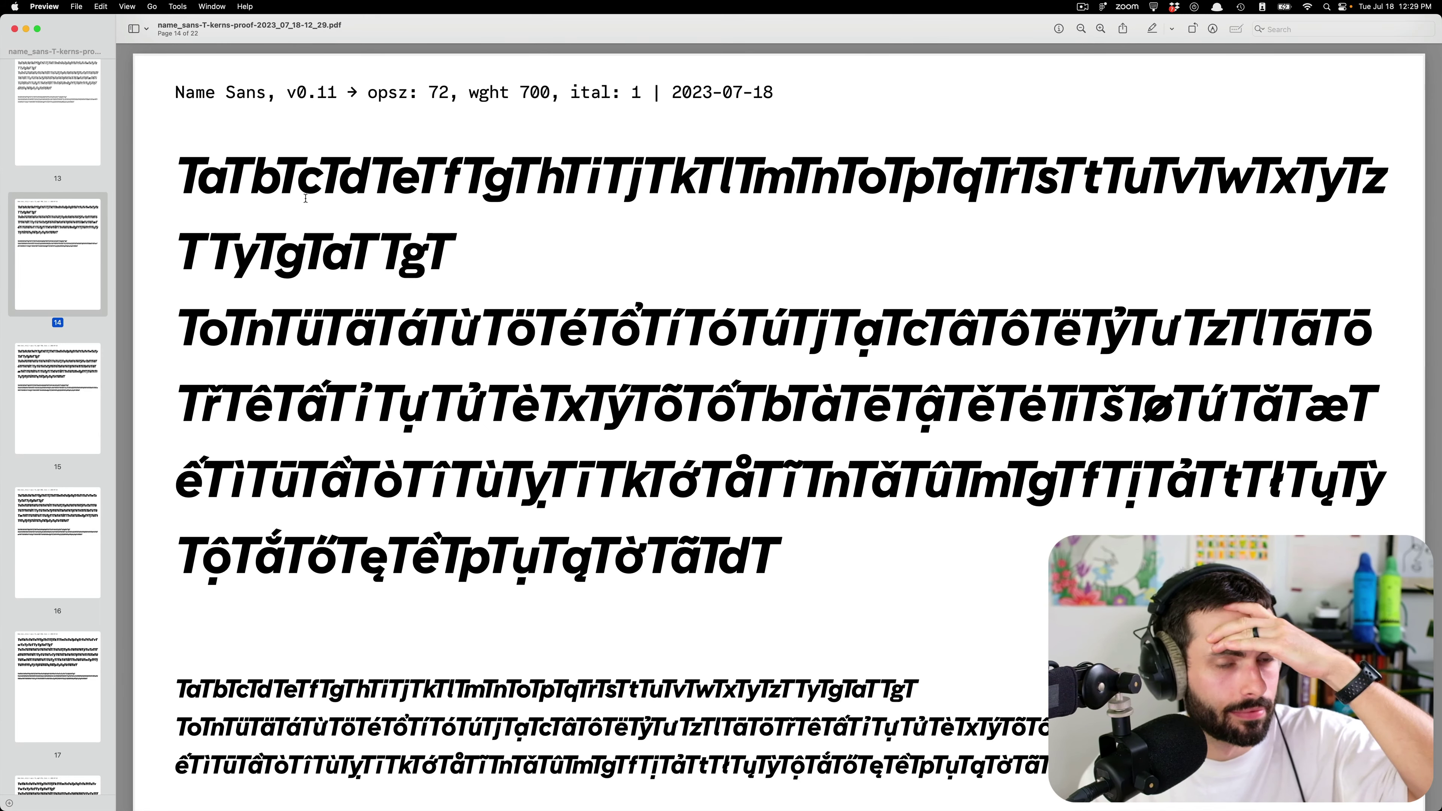
key("super+Tab")
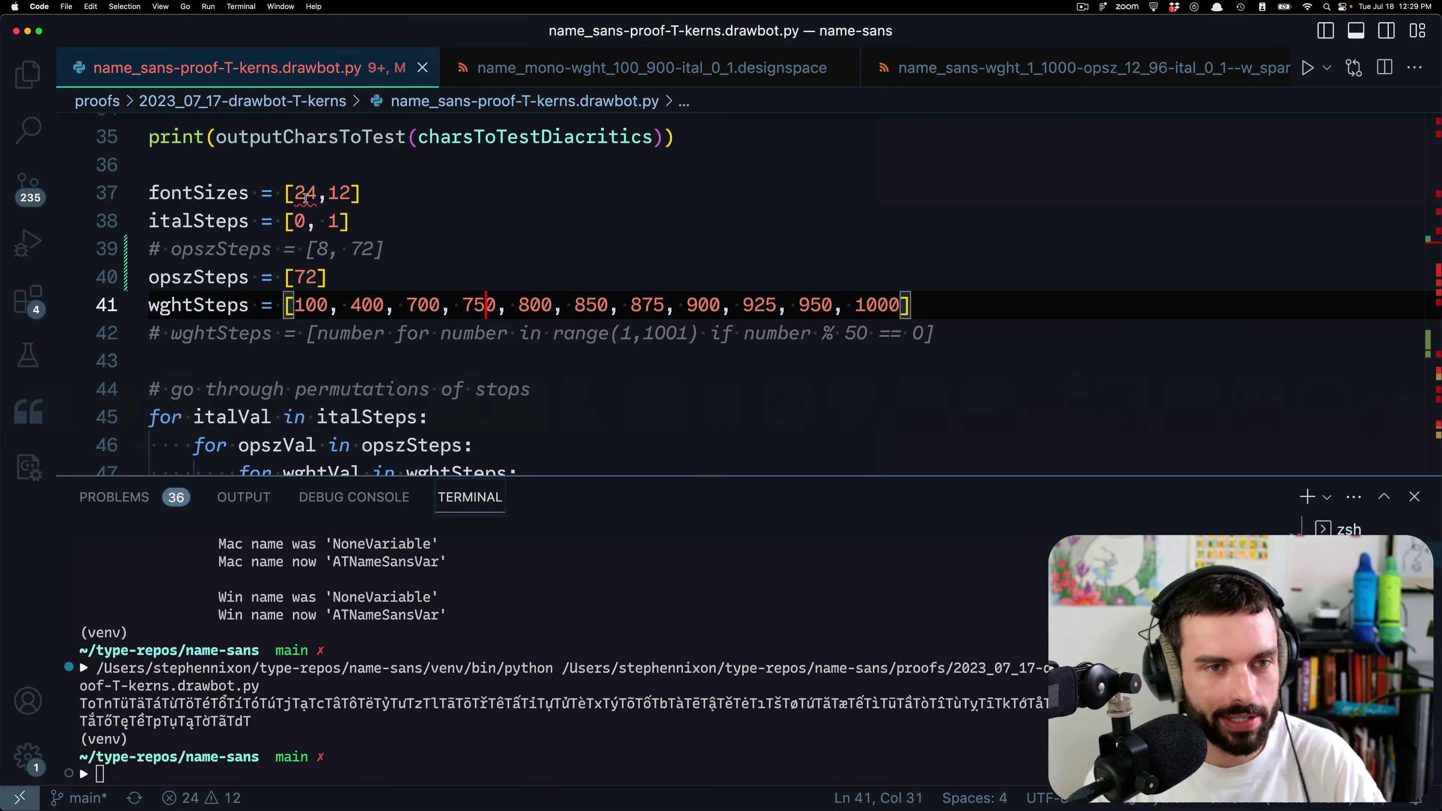
- Move the old AT-NameSansVariable.ttf in the proof folder to the trash
key("super+b")
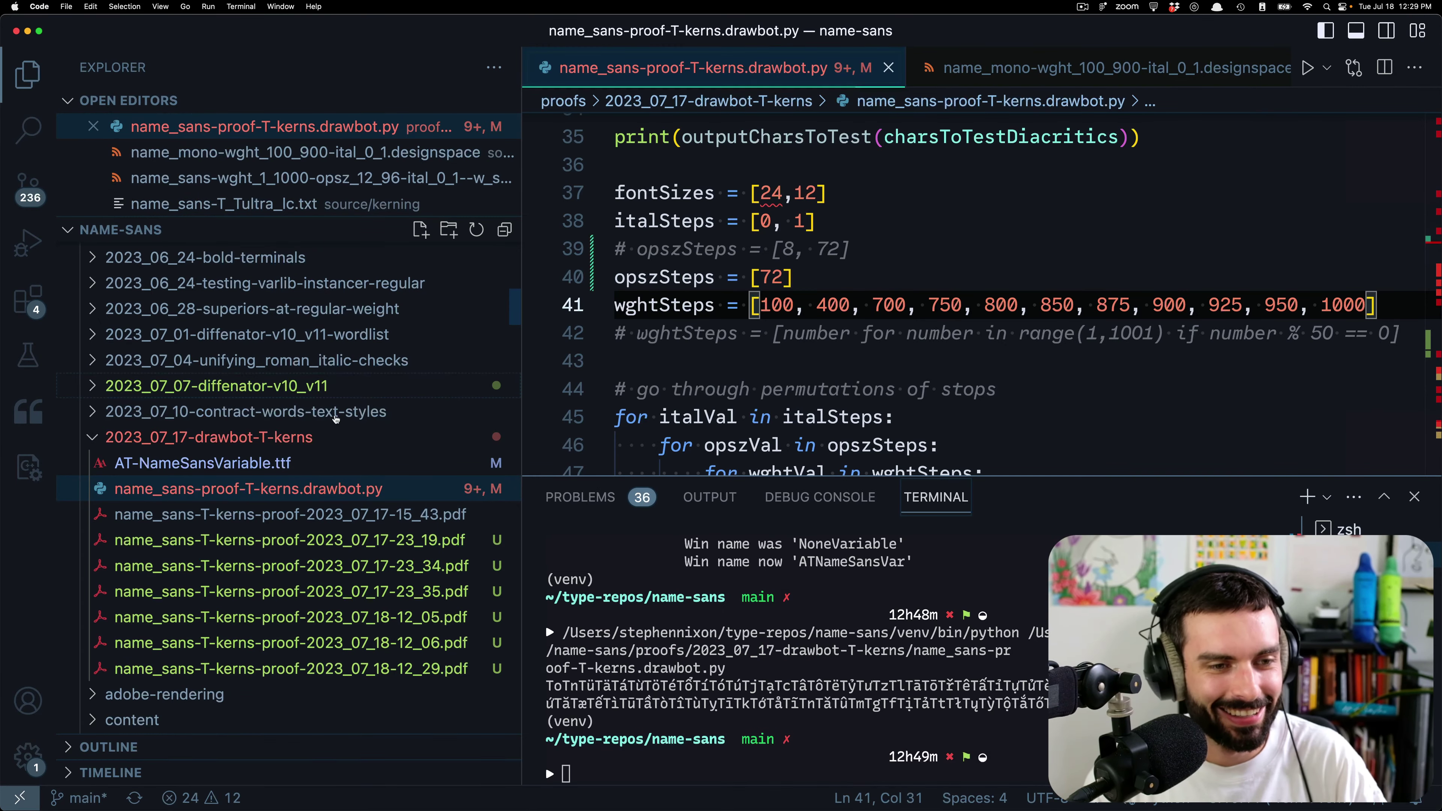
scroll(327, 425, "up", 10)
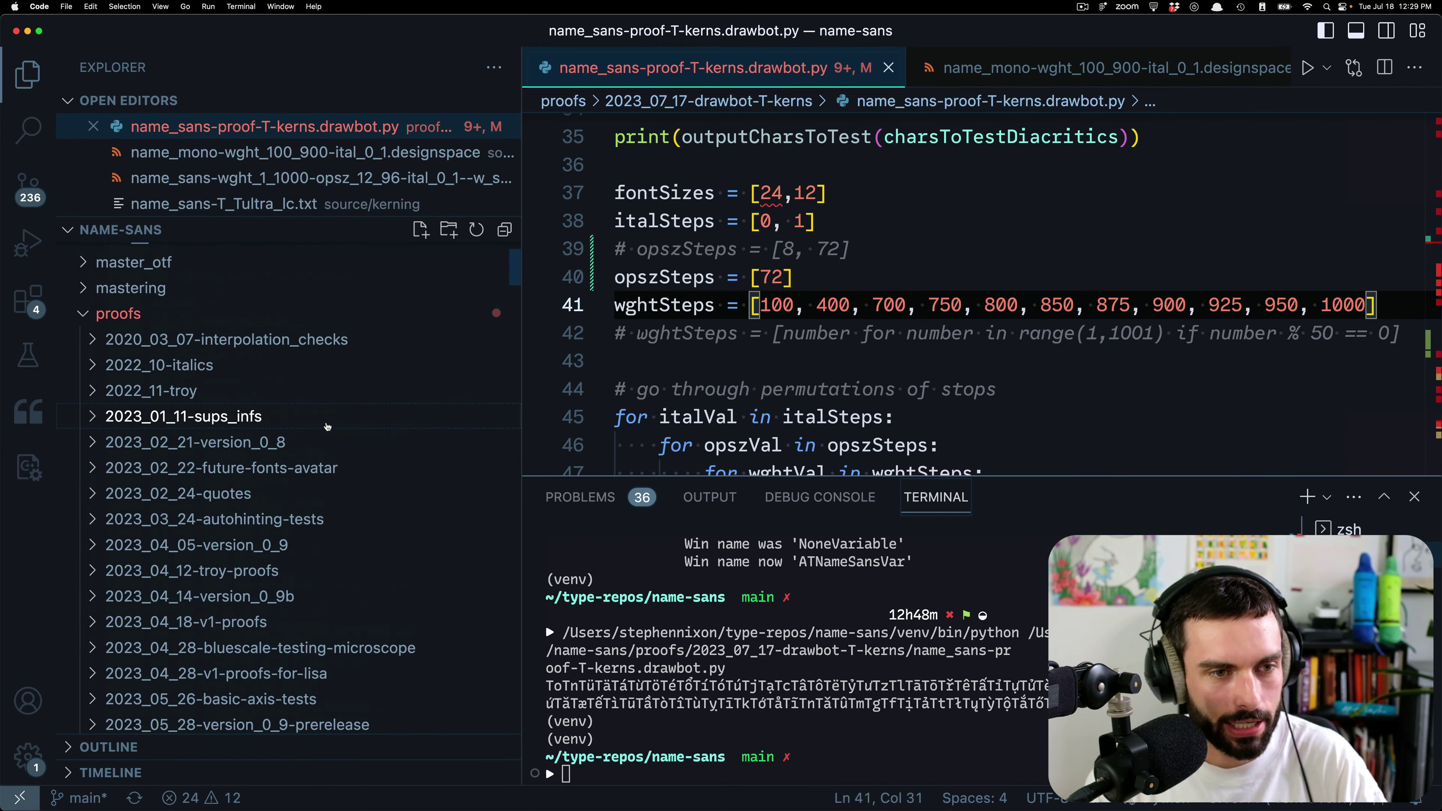
scroll(328, 426, "down", 8)
scroll(328, 426, "down", 5)
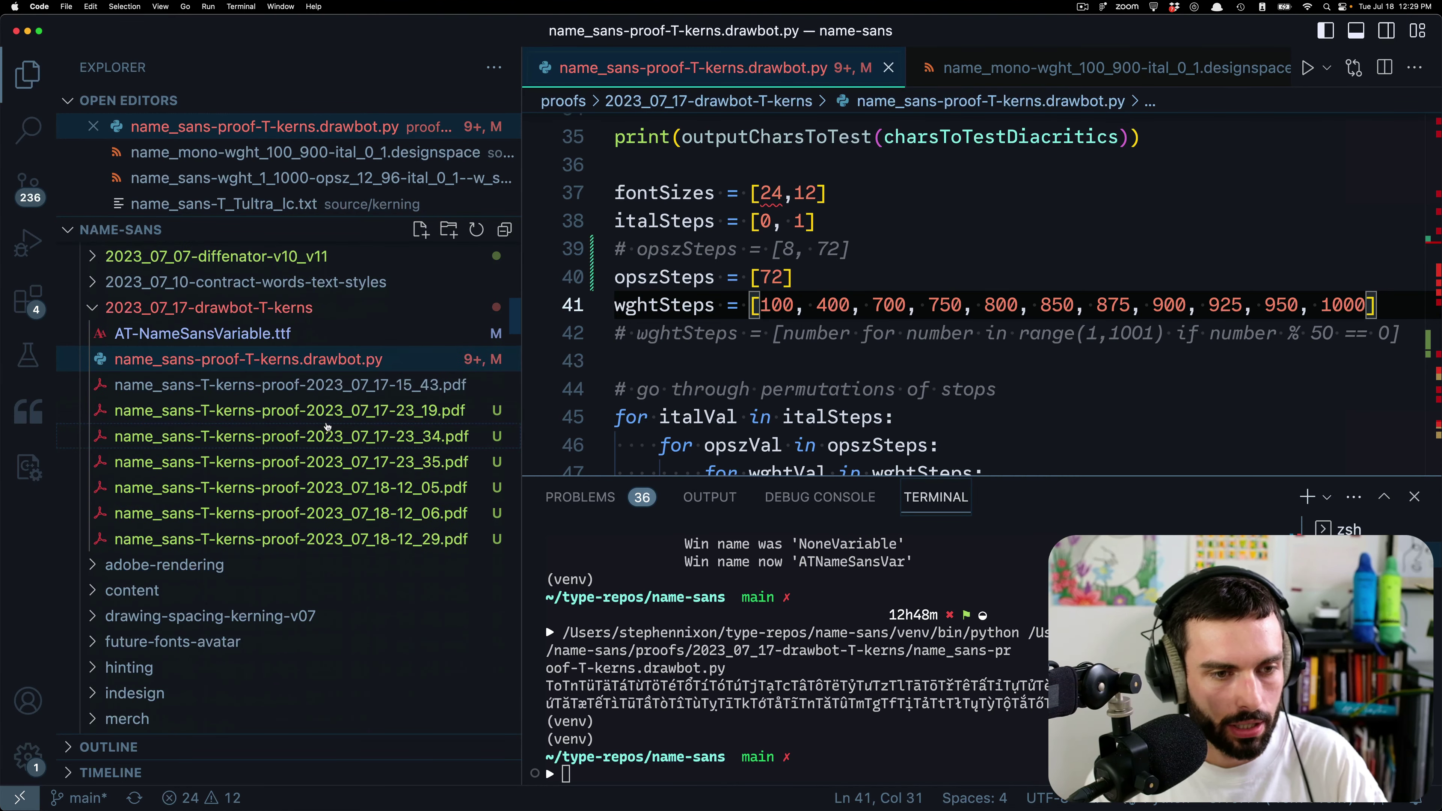
left_click(237, 334)
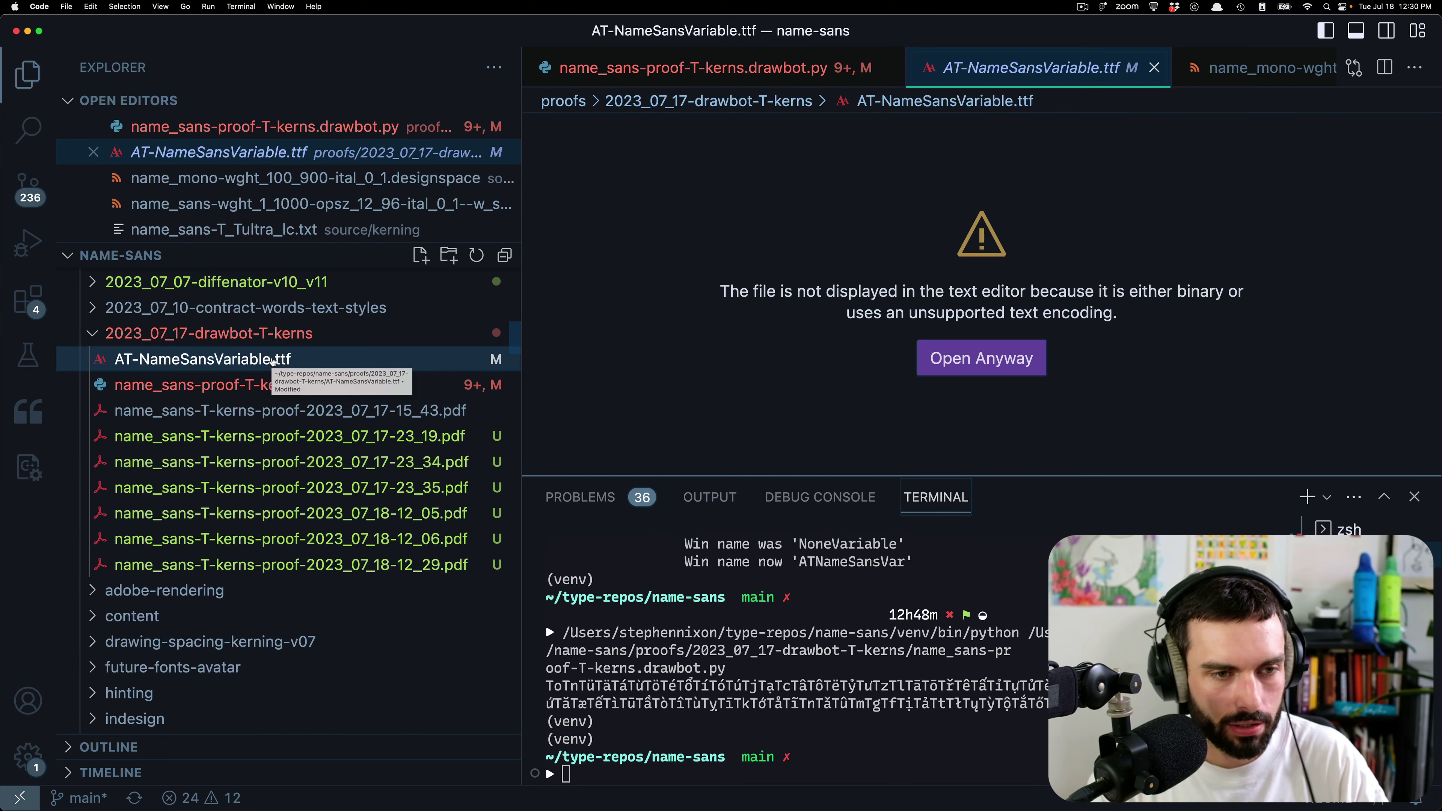
key("super+BackSpace")
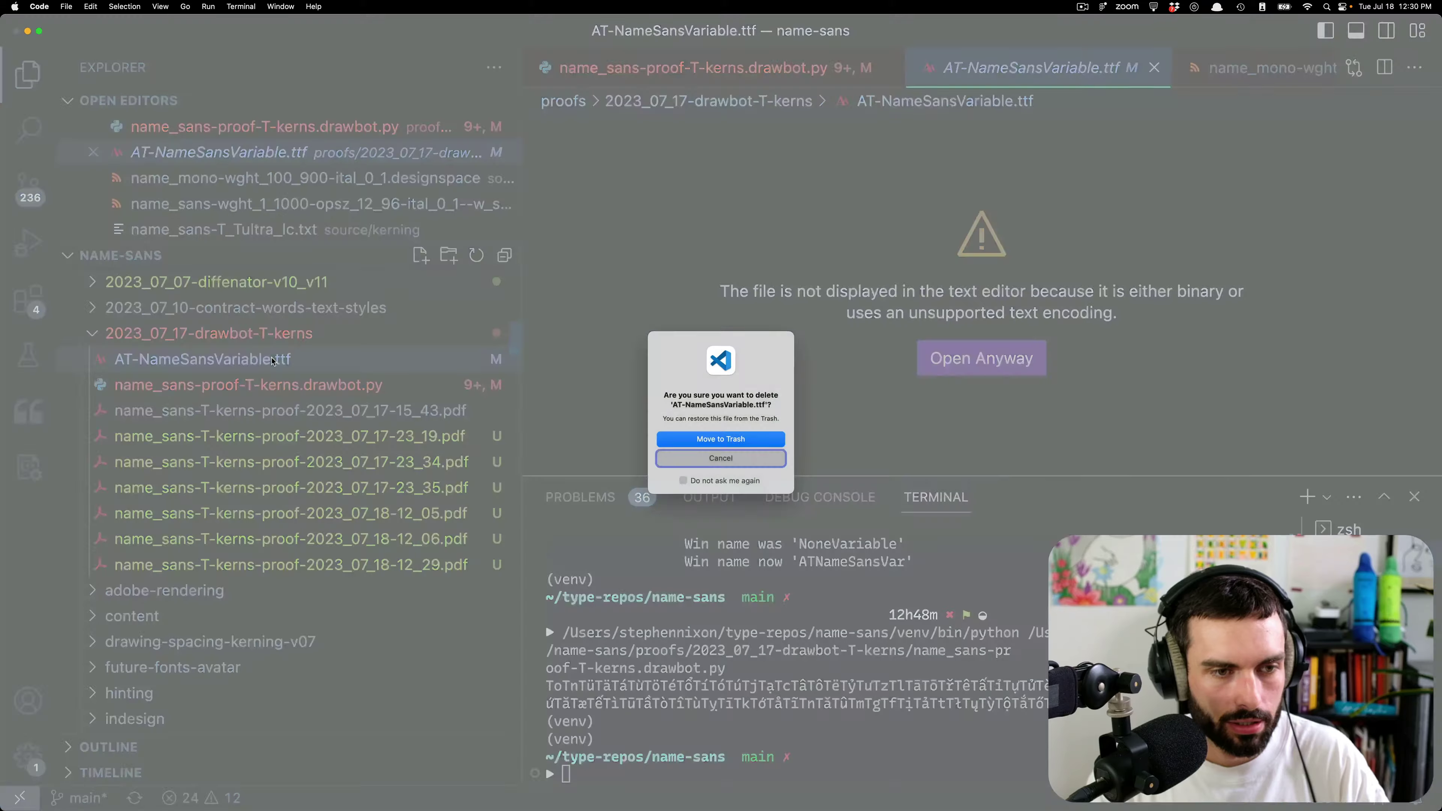
left_click(697, 439)
- Copy the relative path of the font in fonts/ArrowType-NameSans-v011/desktop
scroll(155, 385, "up", 10)
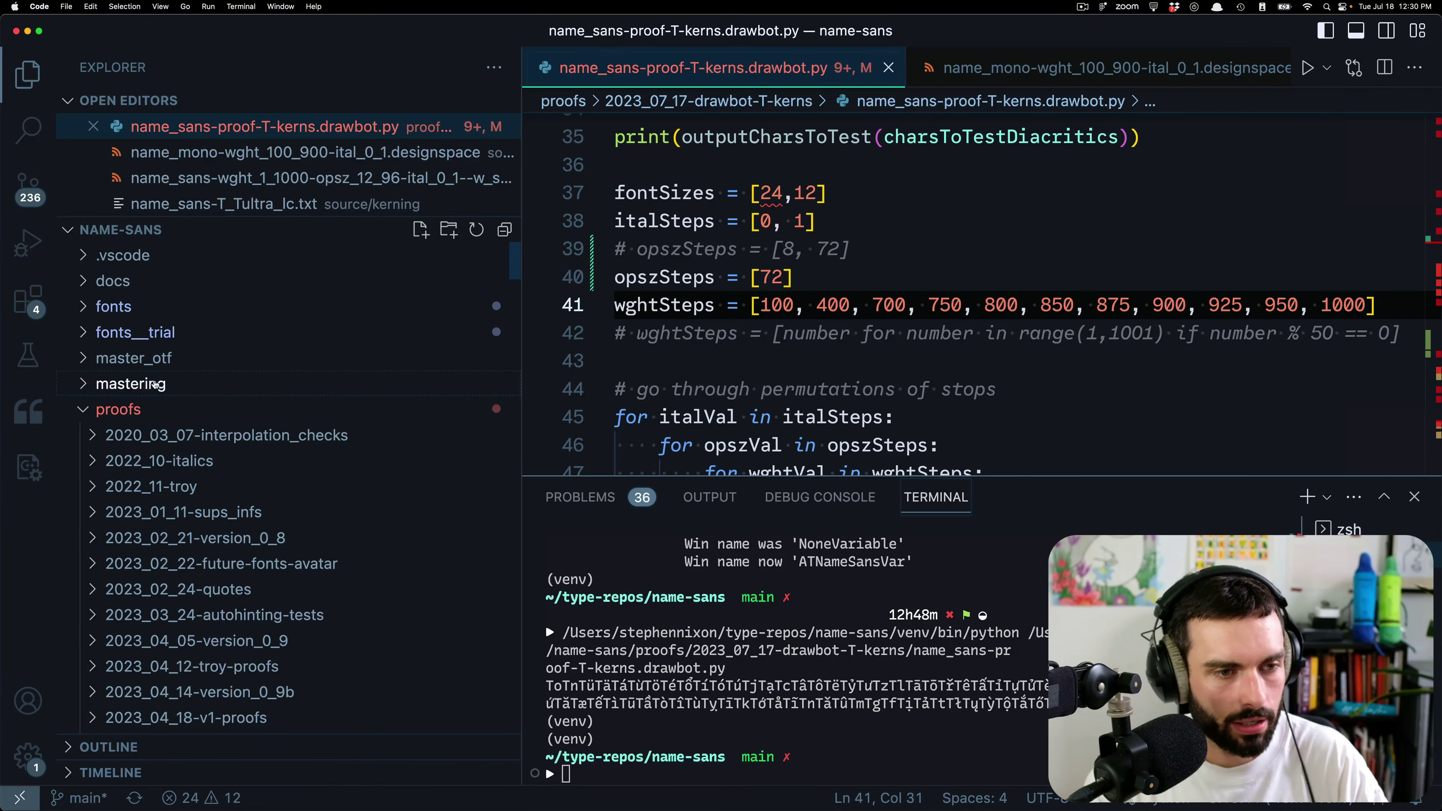
left_click(148, 314)
scroll(254, 483, "down", 10)
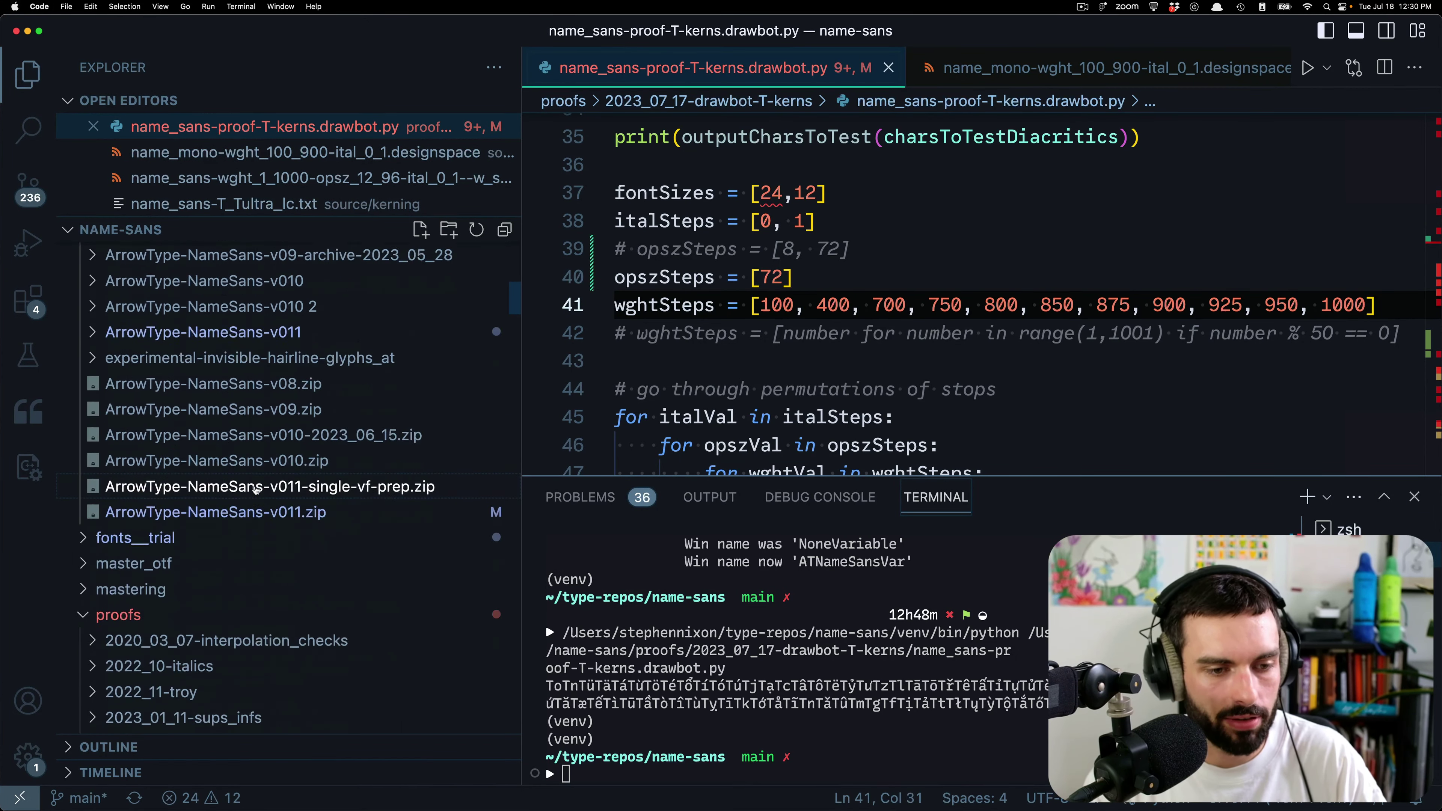
scroll(255, 489, "down", 1)
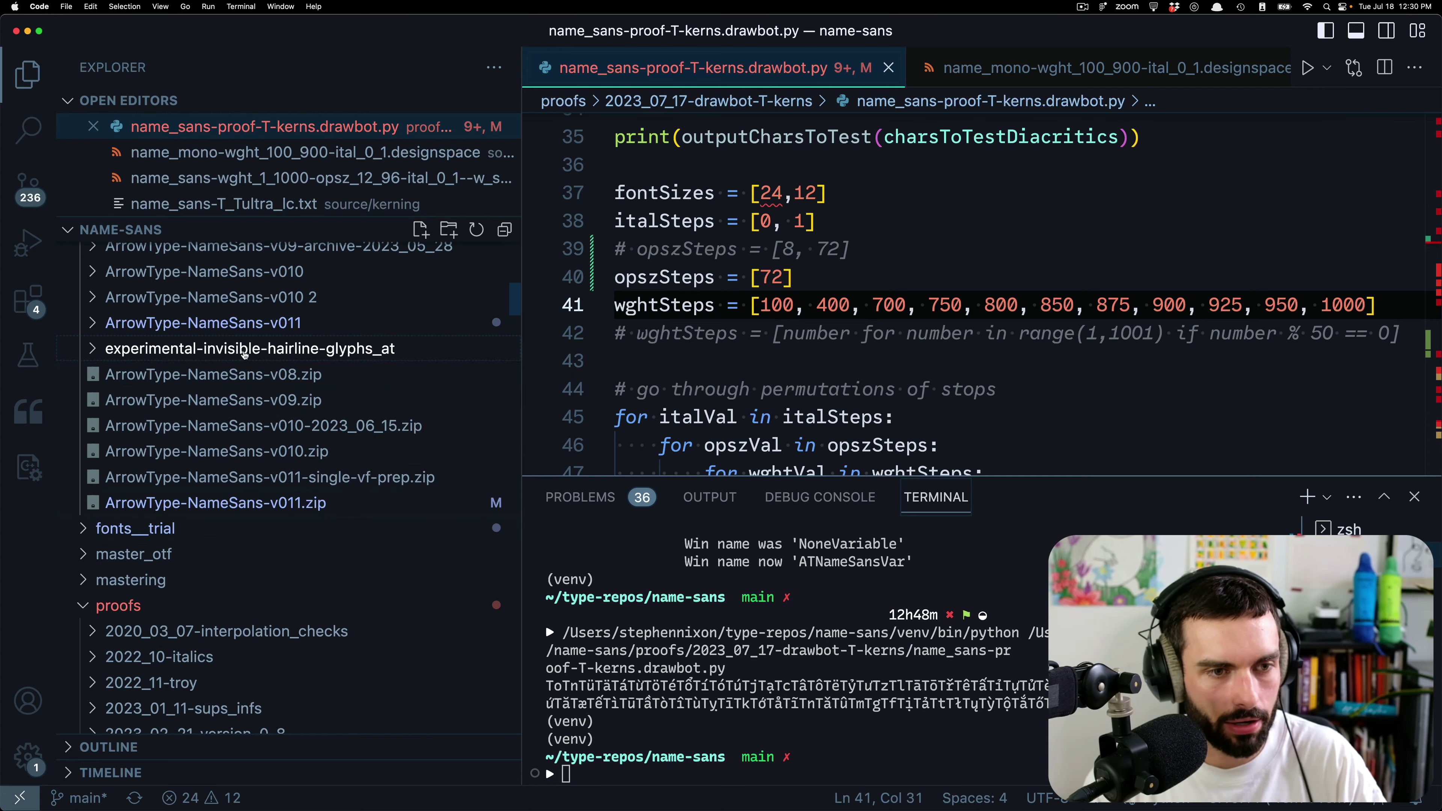
left_click(249, 324)
left_click(190, 355)
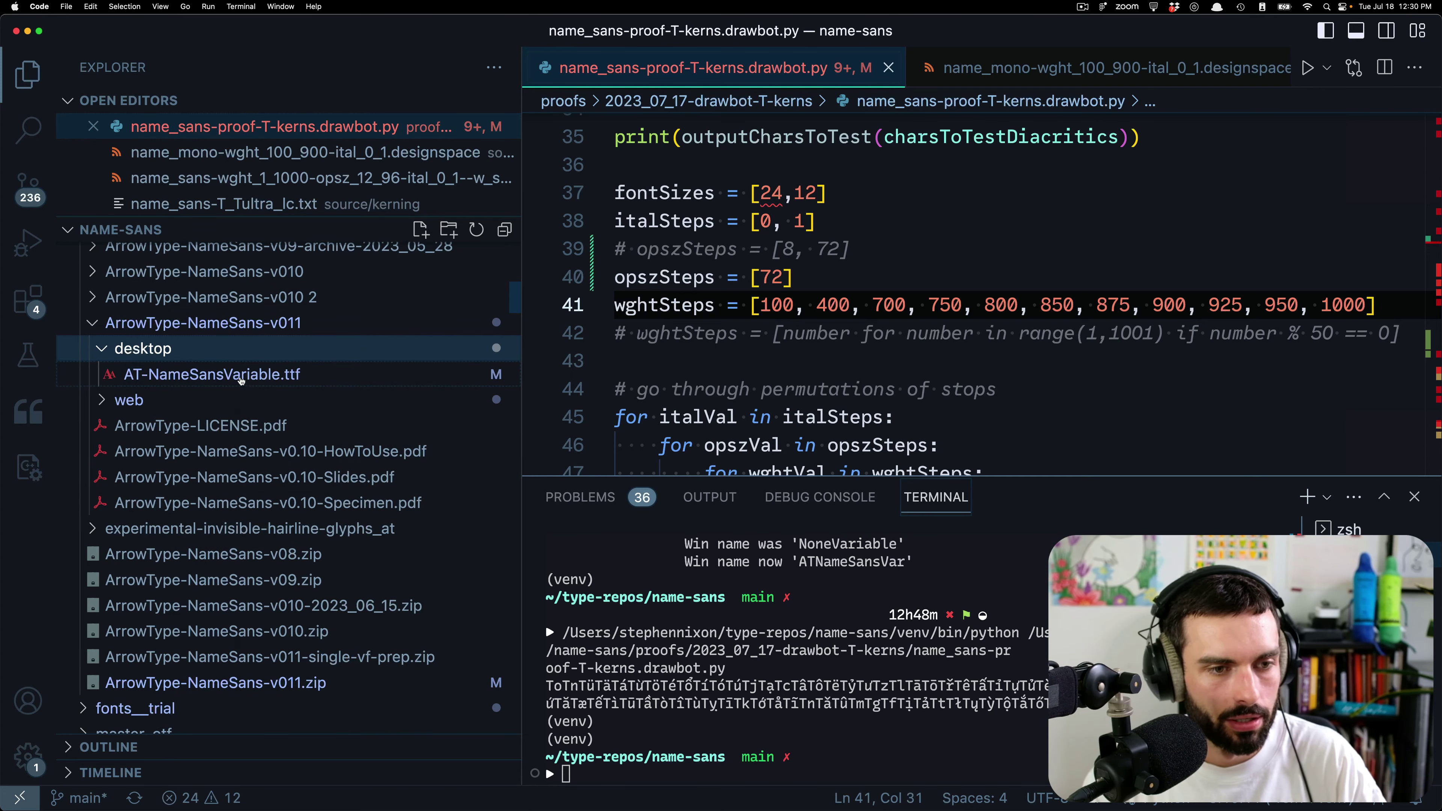
right_click(243, 374)
left_click(330, 592)
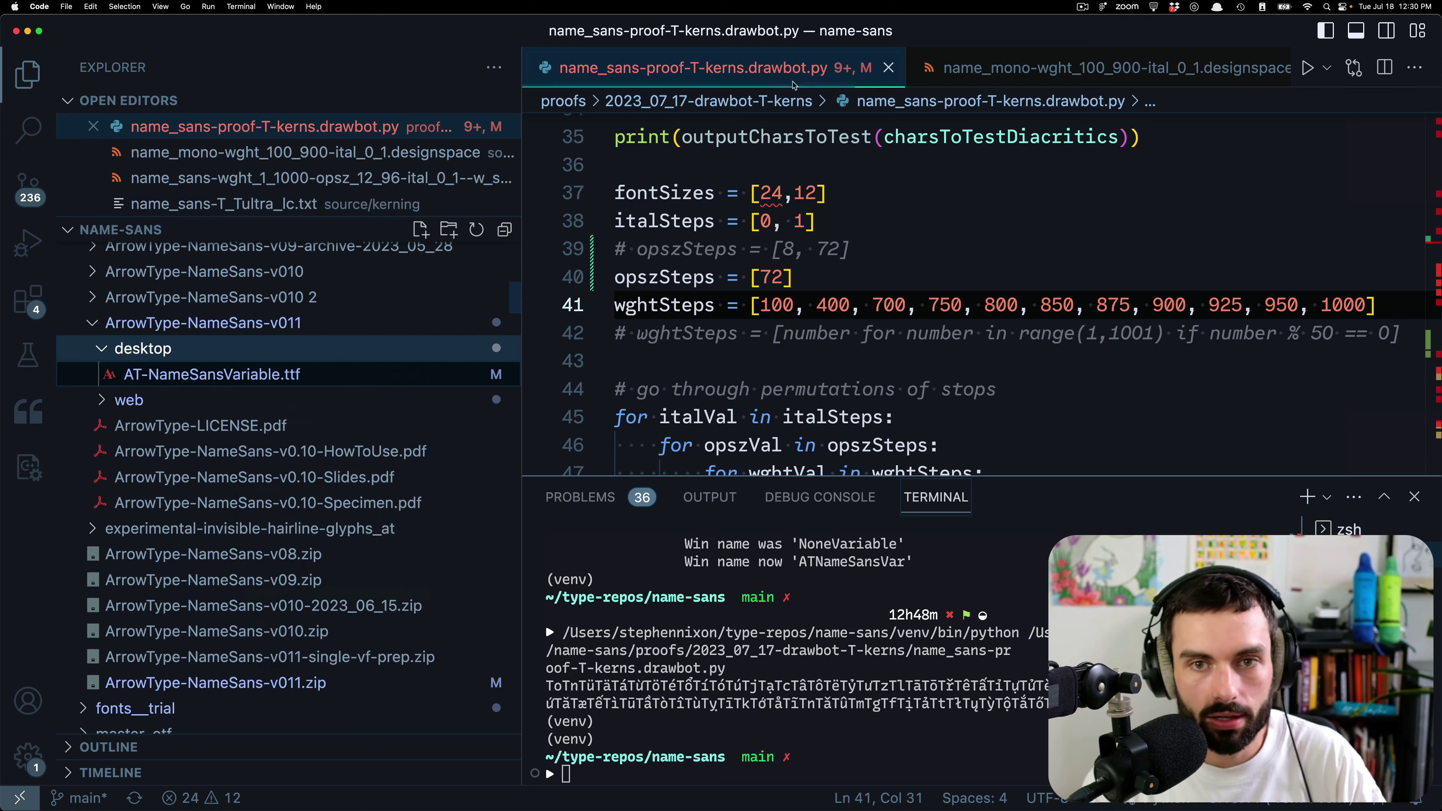
- Comment out the old fontPath, set it to the v011 desktop AT-NameSansVariable.ttf, and rerun the script
left_click_drag(1043, 476, 1043, 637)
scroll(996, 527, "up", 15)
key("super+b")
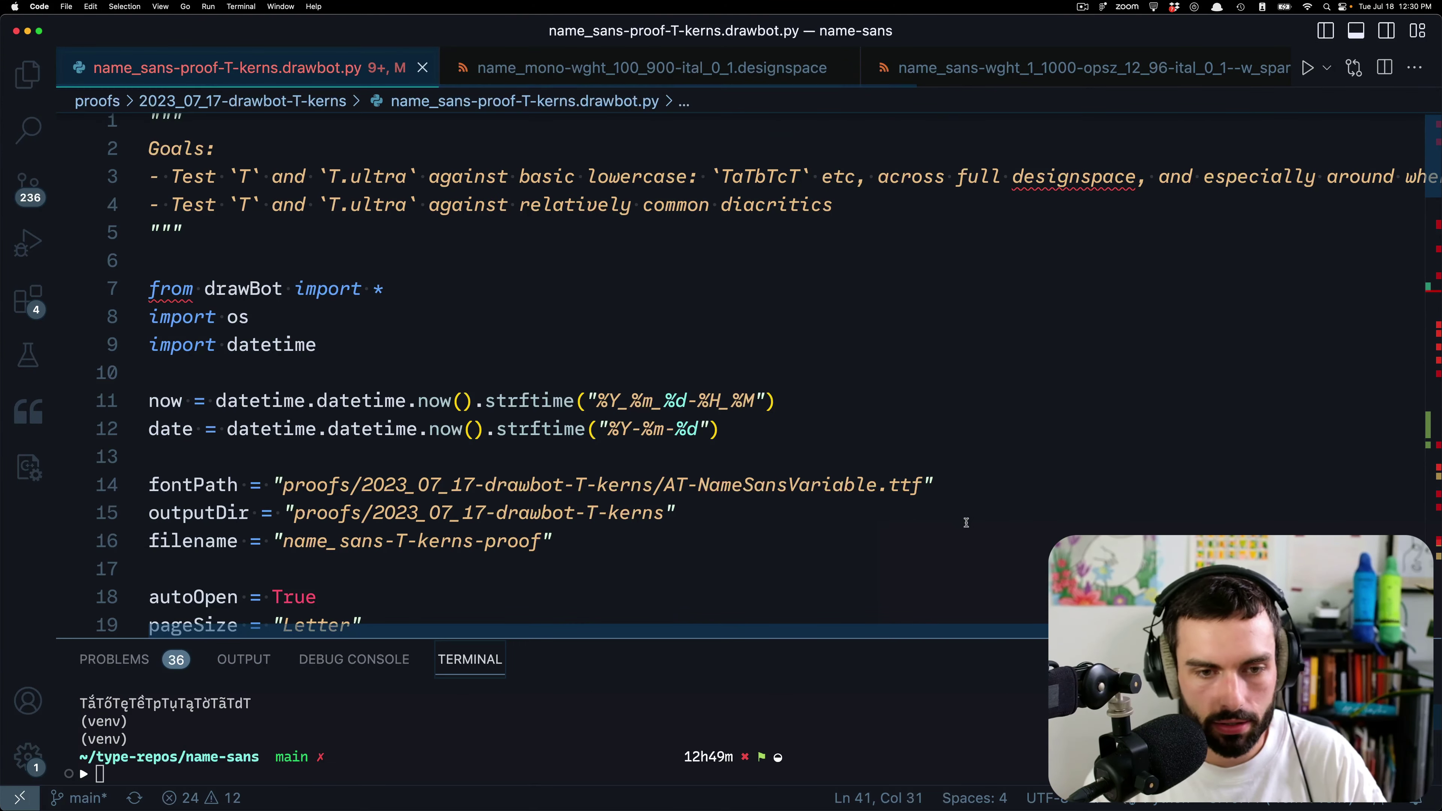
left_click_drag(926, 481, 282, 482)
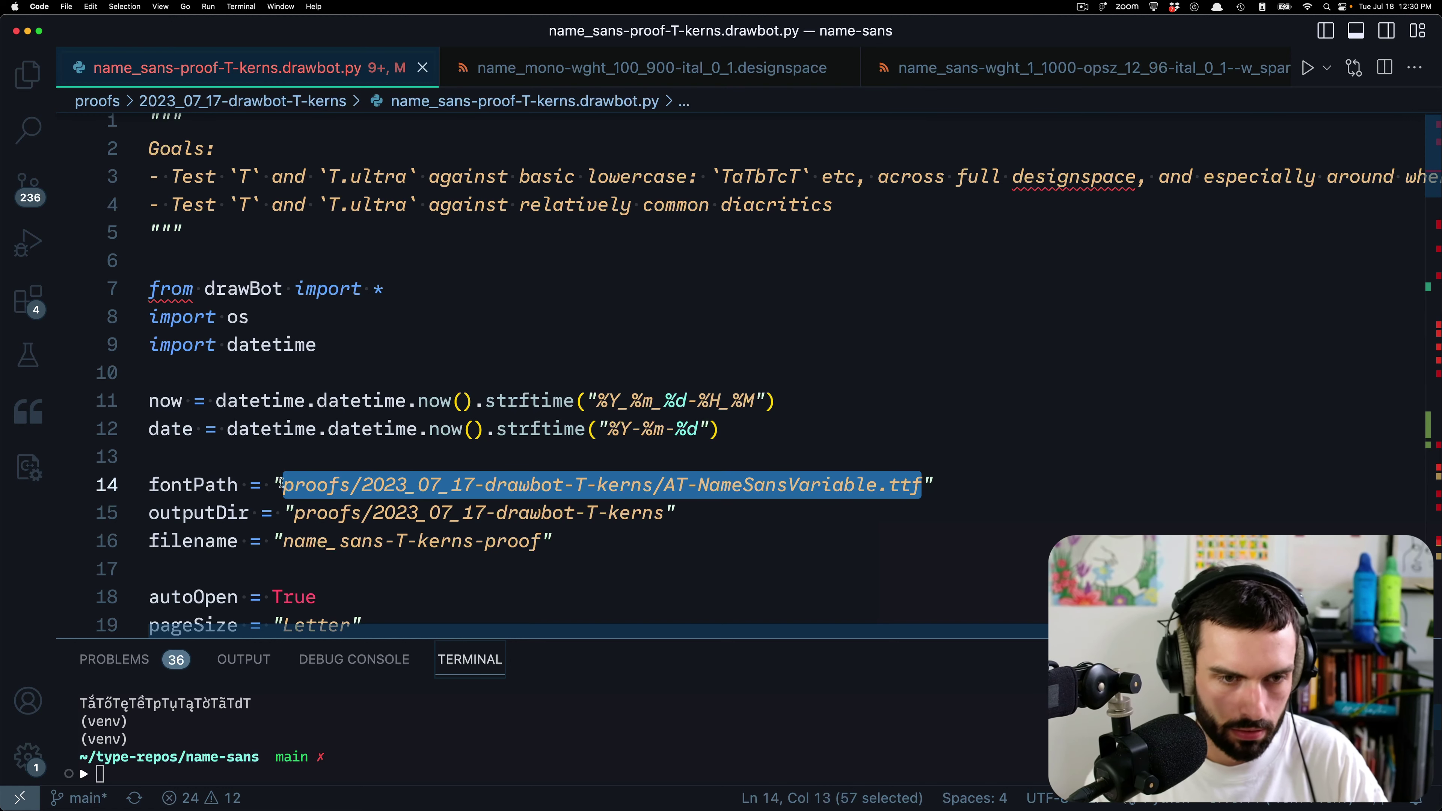
key("super+slash")
key("shift+alt+Down")
key("super+slash")
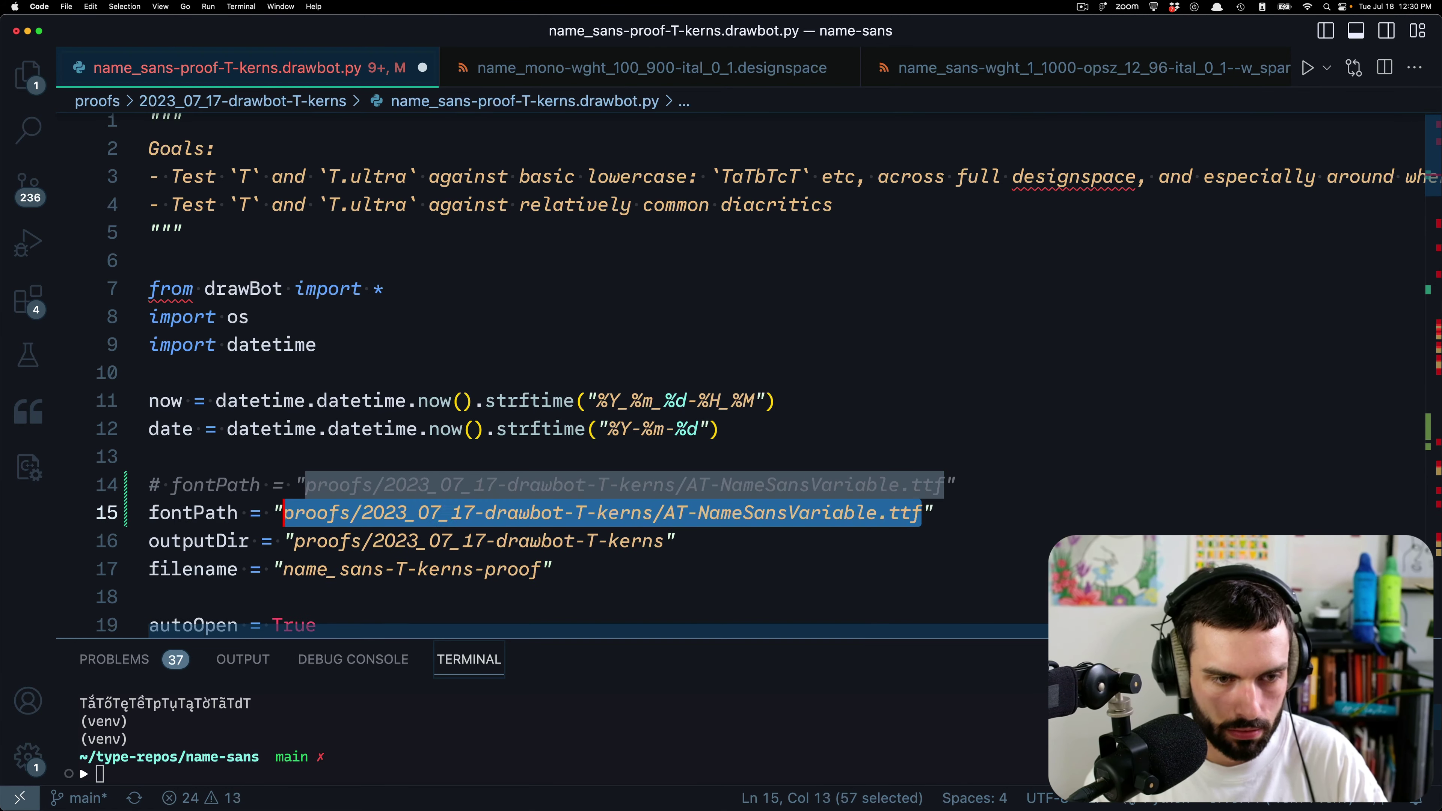
key("super+v")
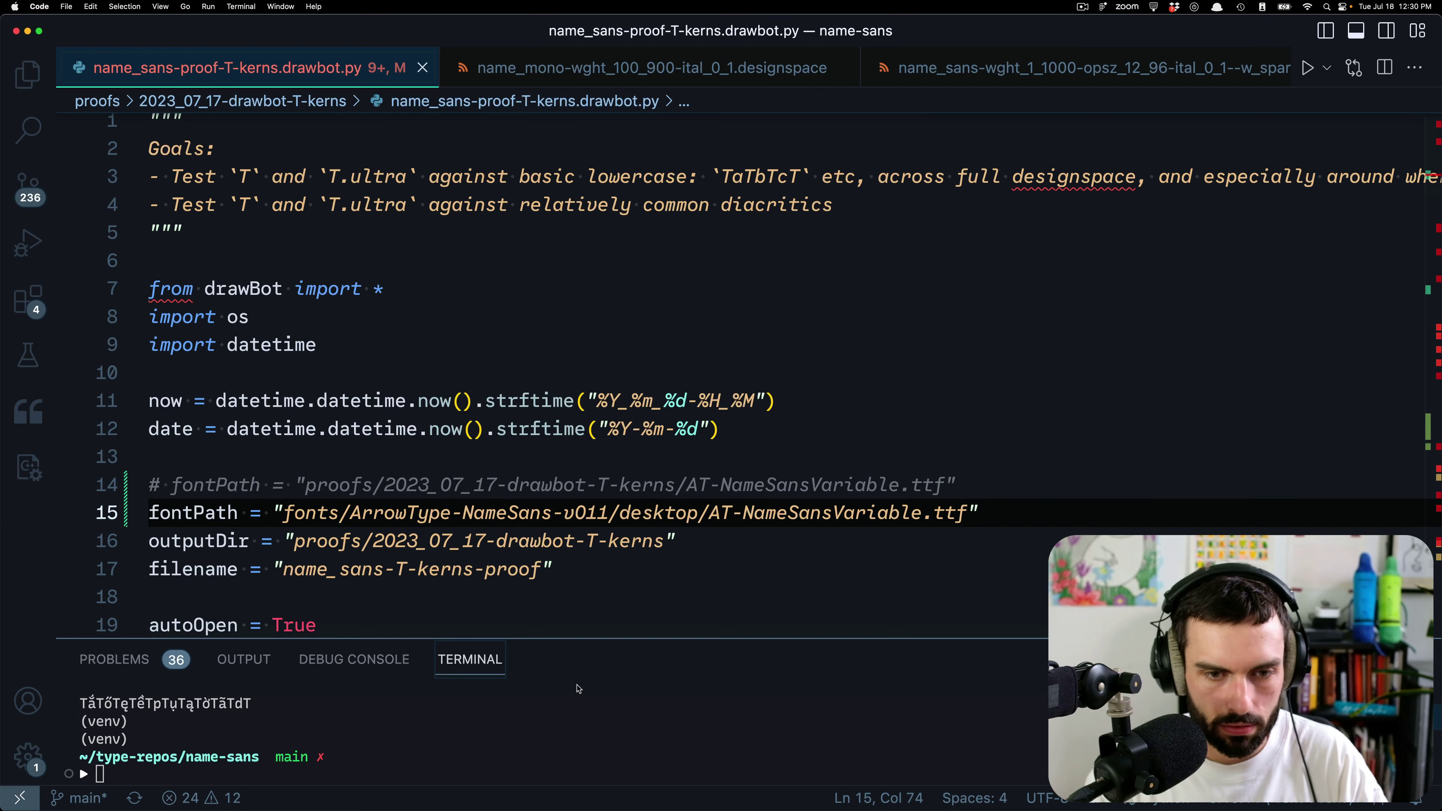
key("super+shift+p")
key("Return")
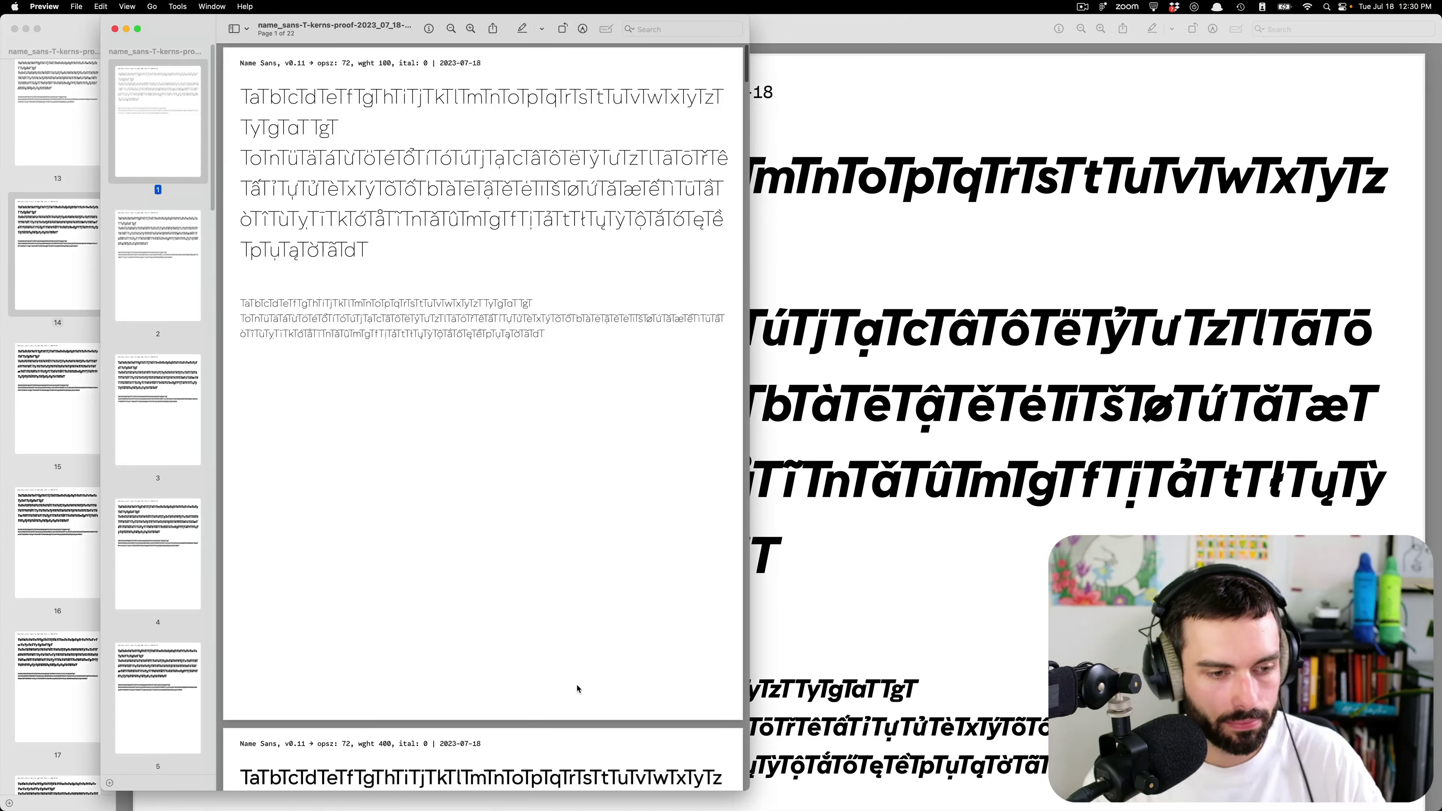
- On the new proof's page 14, zoom in and select the bTcT, Td and TyT pairs
scroll(159, 532, "down", 10)
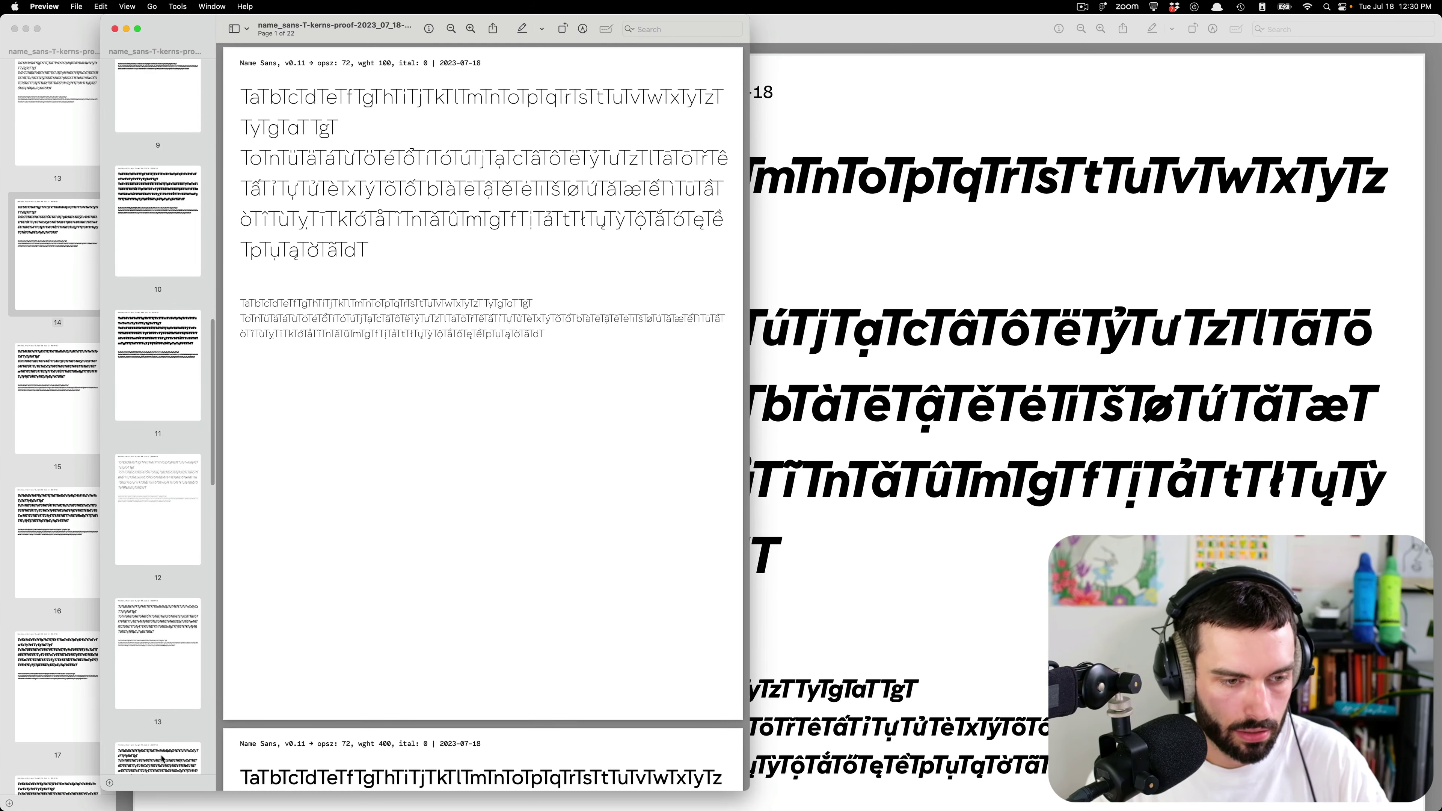
left_click(162, 758)
key("ctrl+alt+Return")
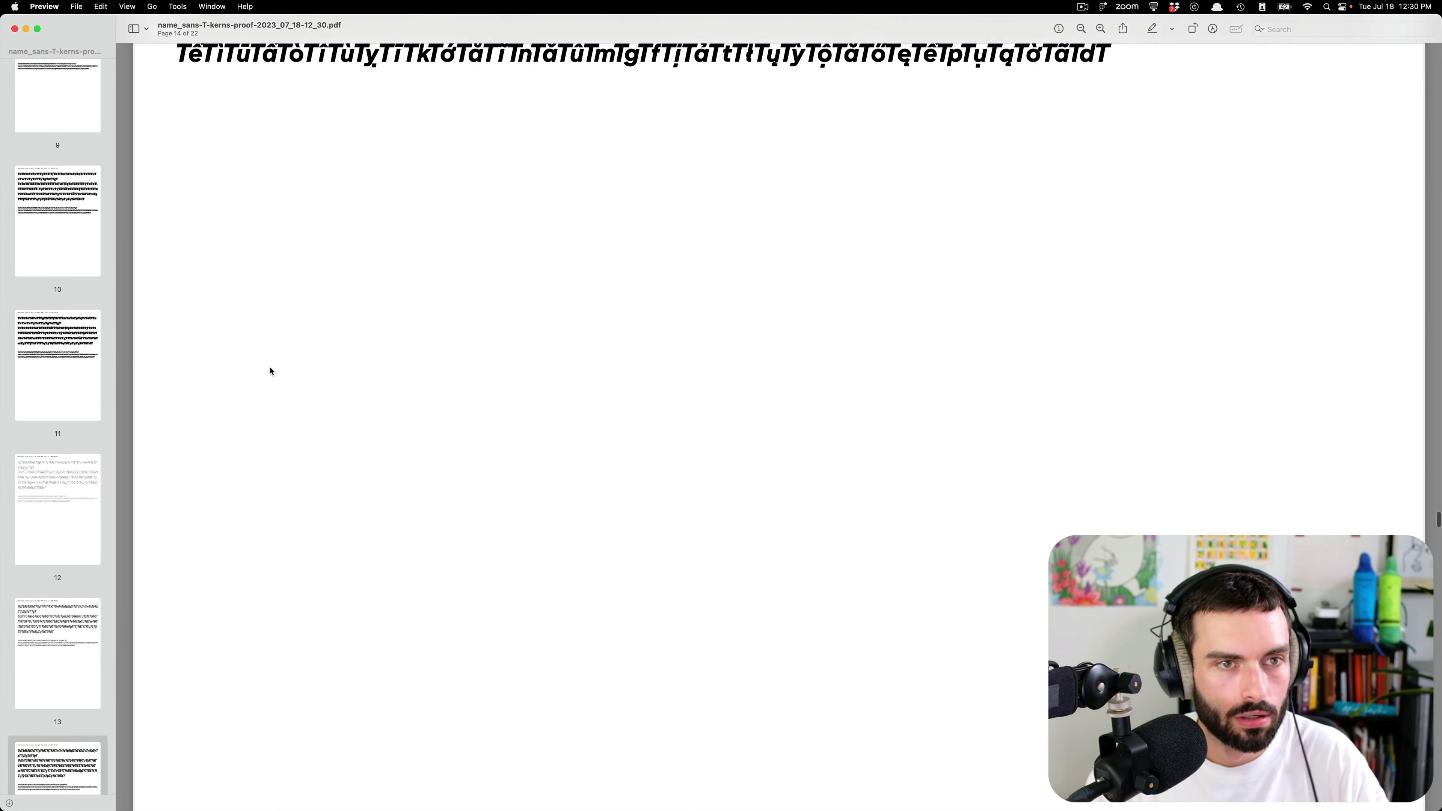
scroll(271, 371, "up", 10)
scroll(287, 330, "up", 3)
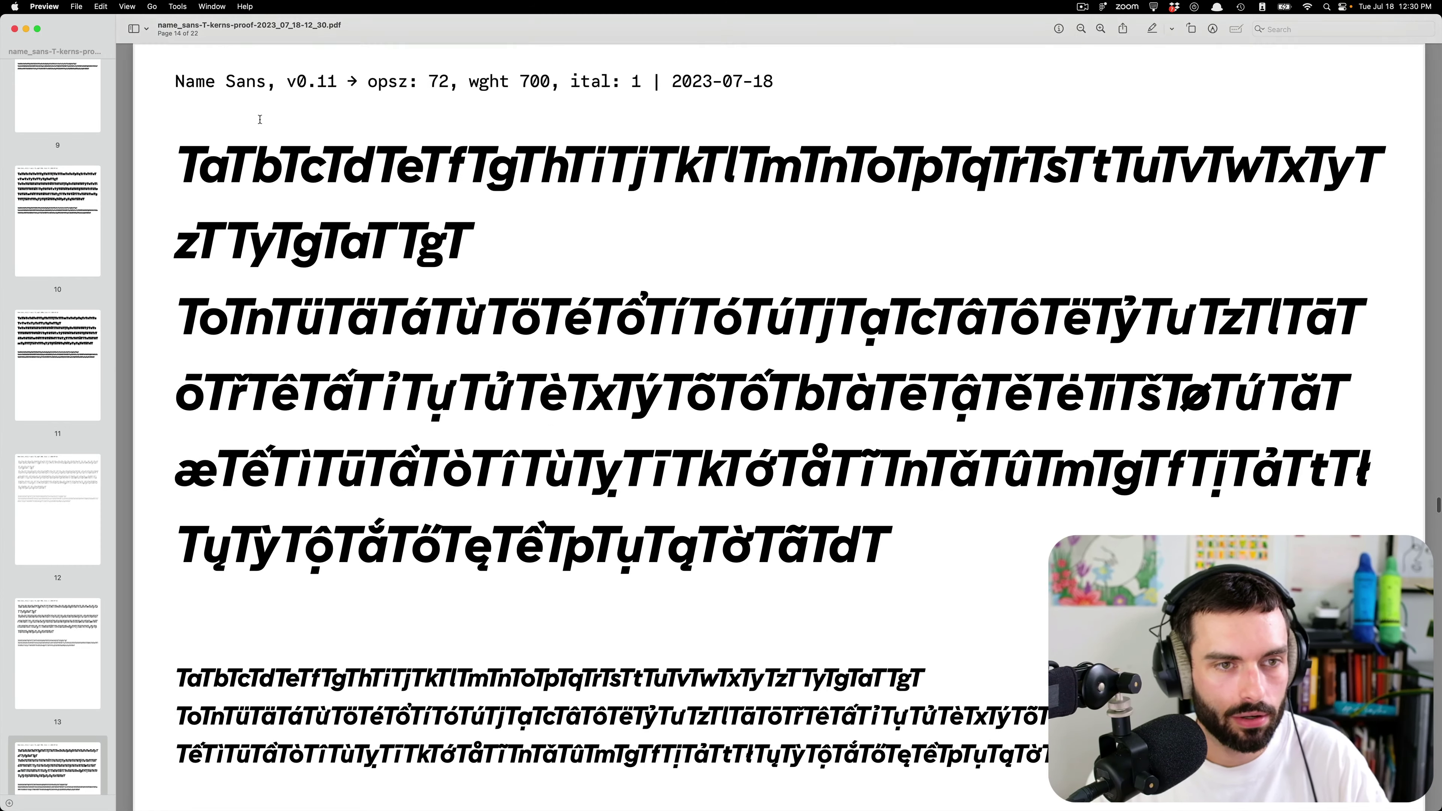
scroll(256, 138, "up", 5)
scroll(349, 244, "left", 3)
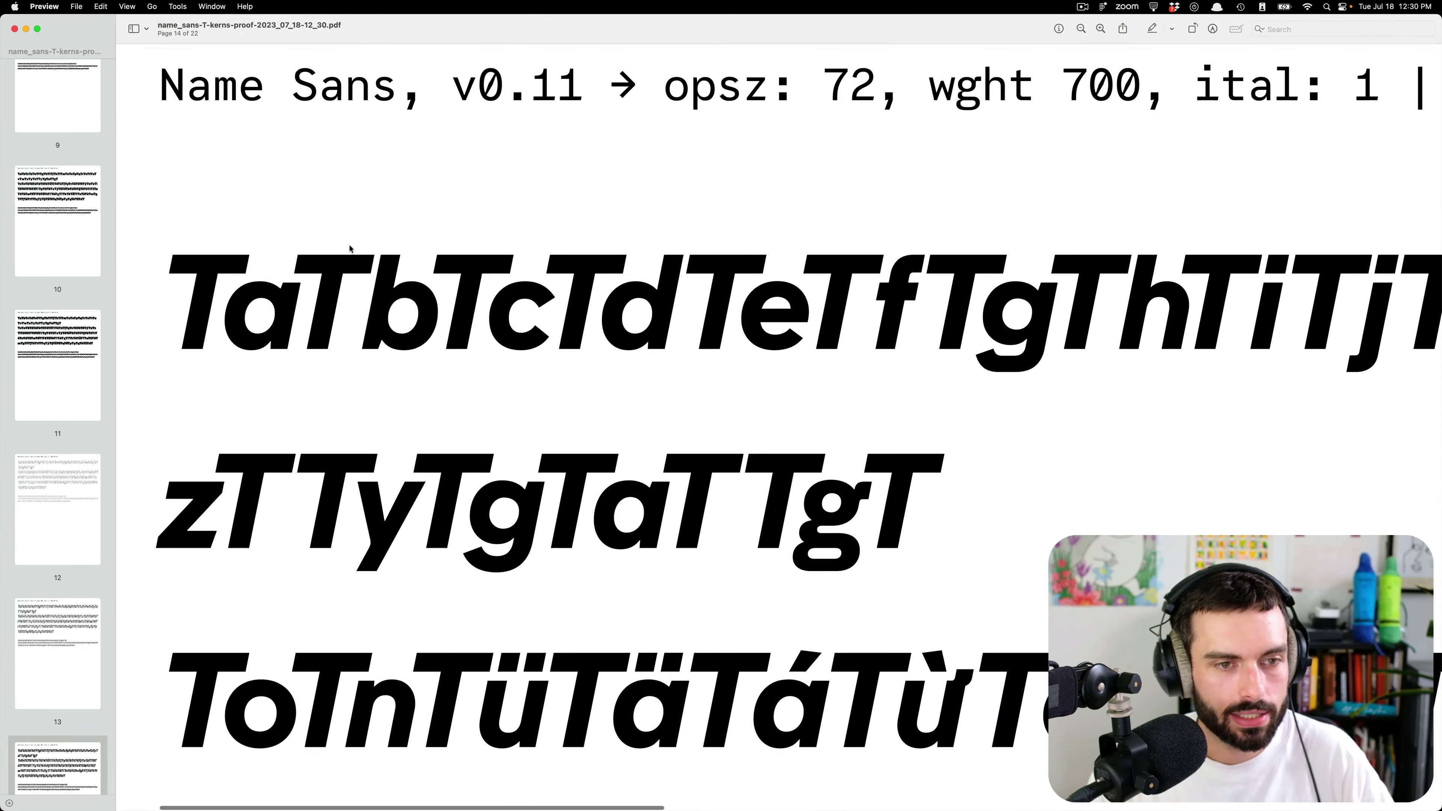
left_click_drag(383, 304, 531, 294)
left_click(365, 271)
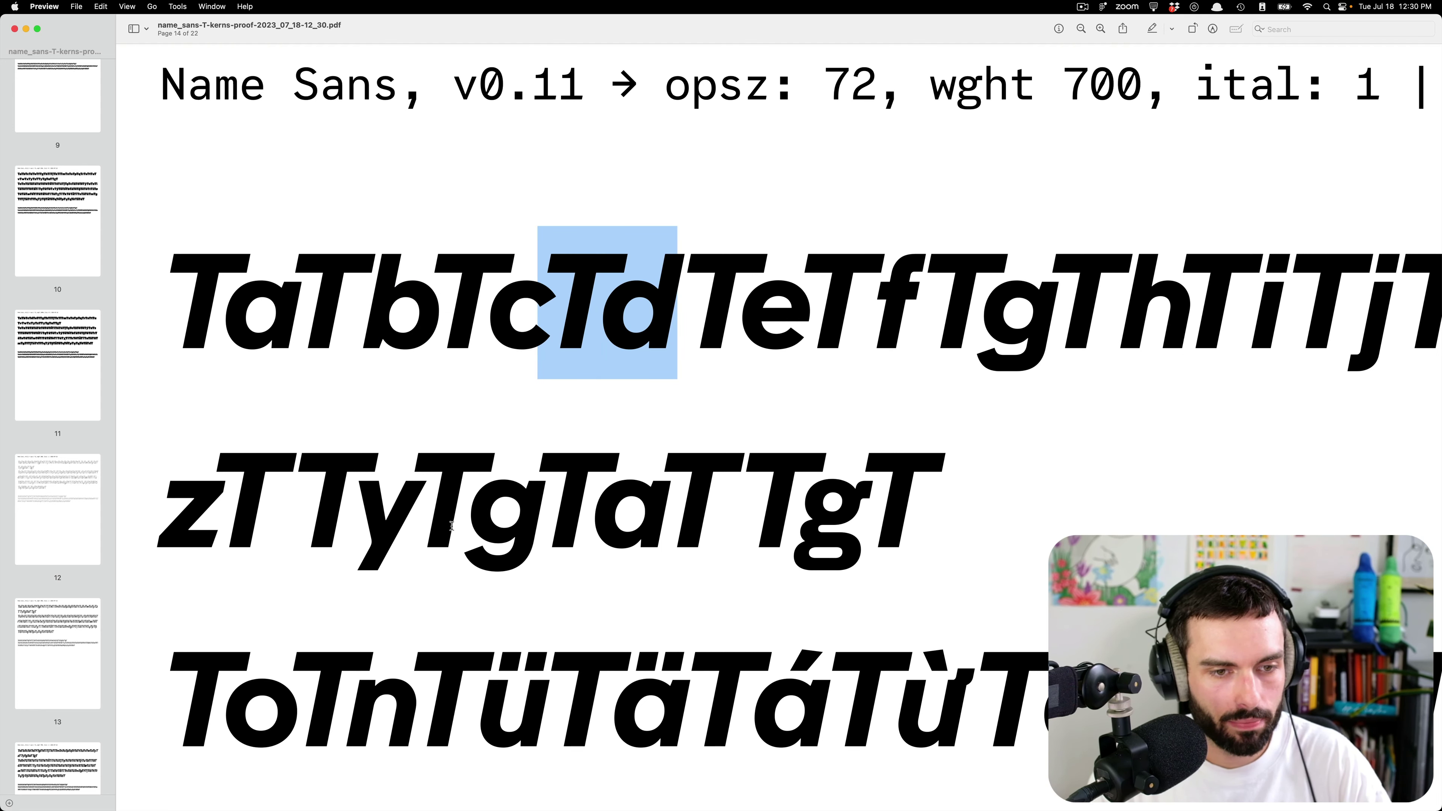
left_click_drag(454, 525, 265, 523)
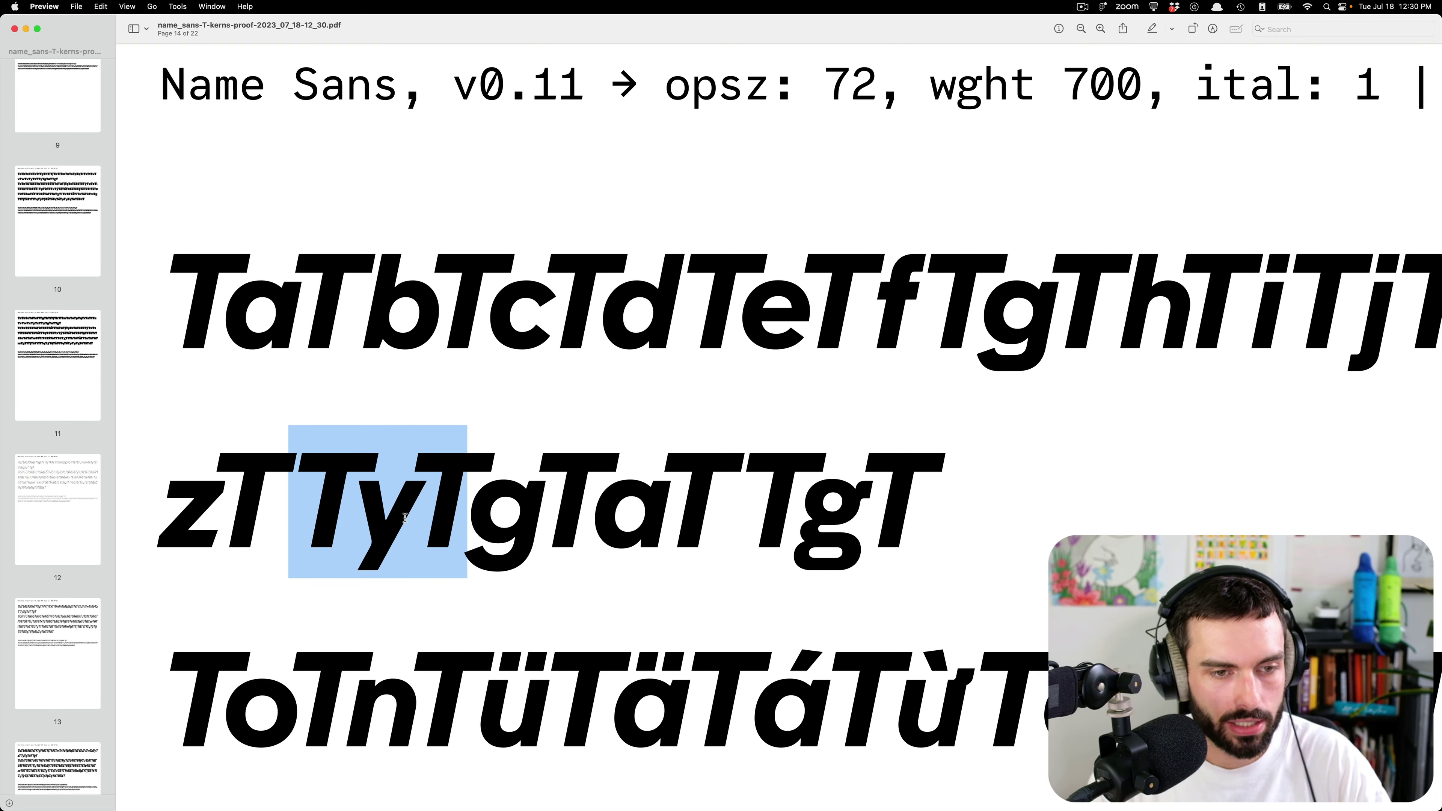
- Compare with the wght 700 upright page by selecting its TbTcTd and TyT sequences
scroll(404, 518, "down", 2)
scroll(419, 529, "down", 5)
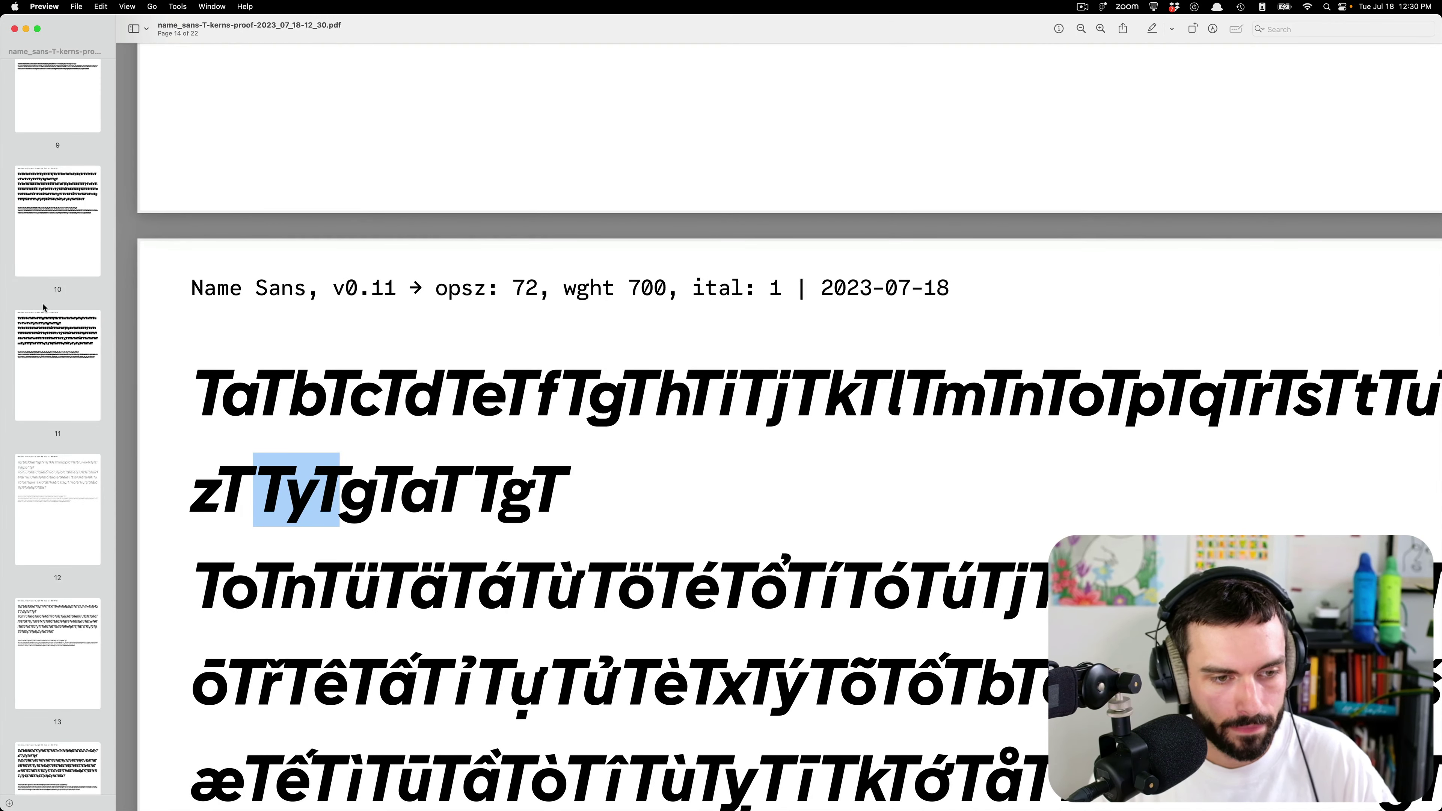
scroll(31, 295, "up", 10)
left_click(31, 295)
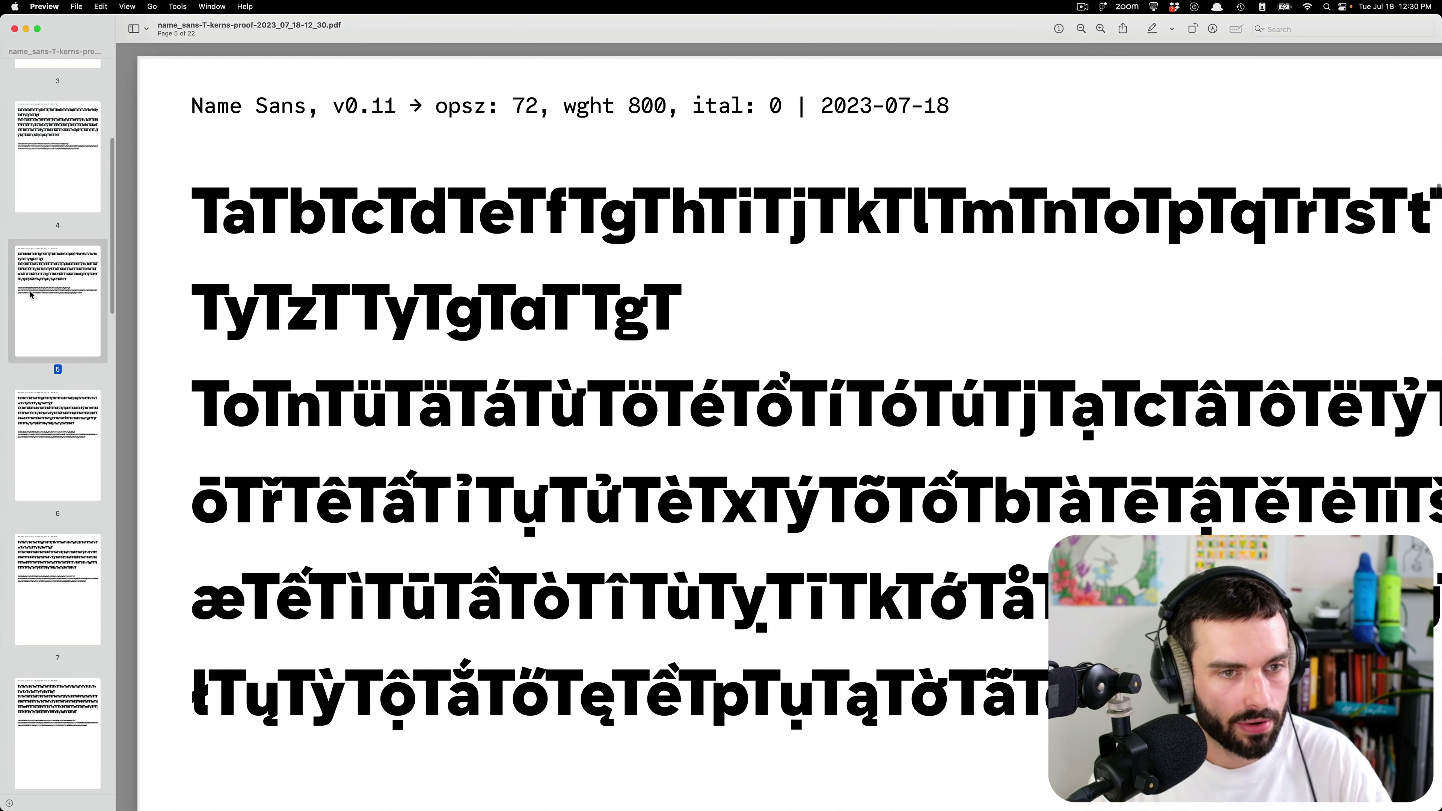
key("Up")
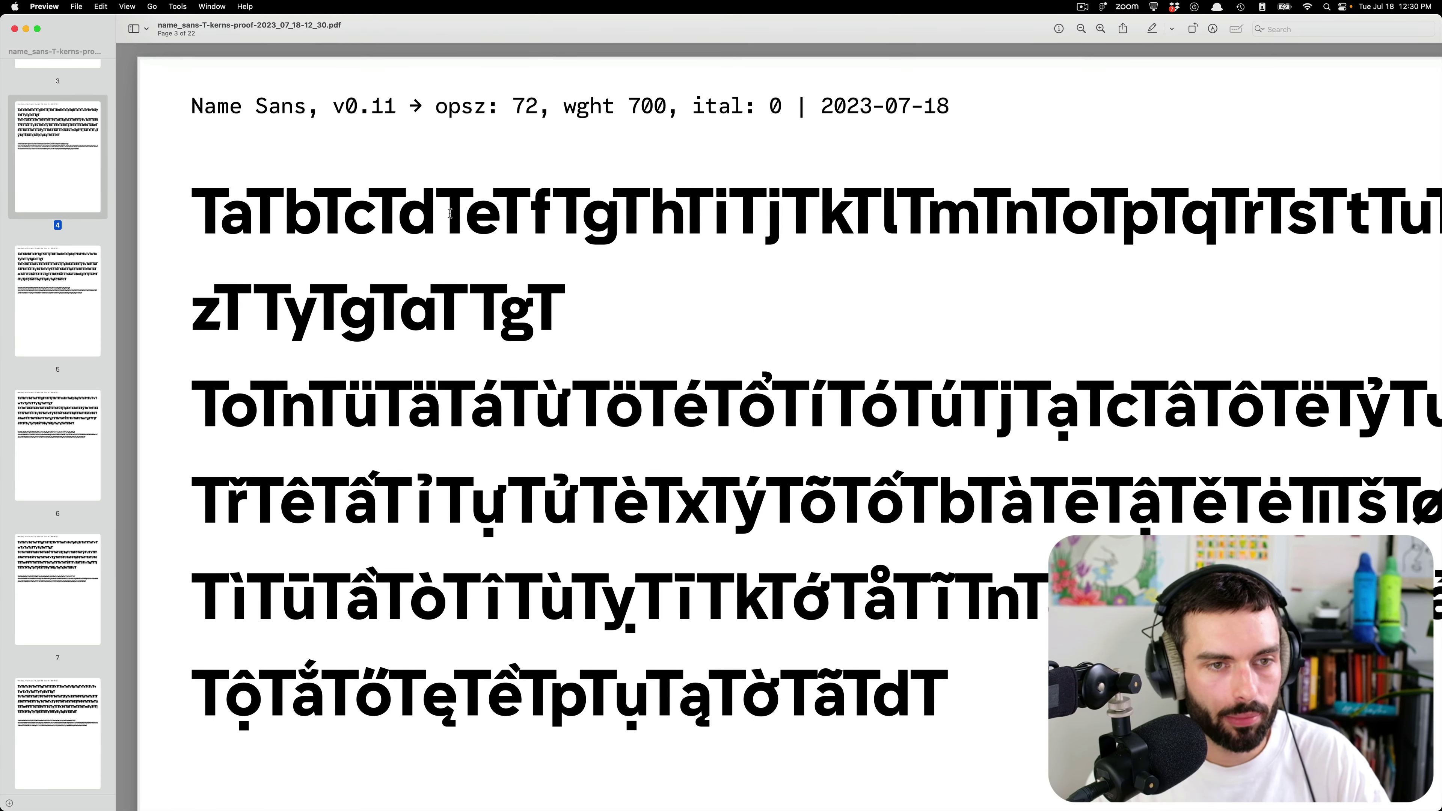
left_click_drag(434, 213, 241, 208)
left_click_drag(340, 311, 250, 315)
scroll(339, 369, "down", 3)
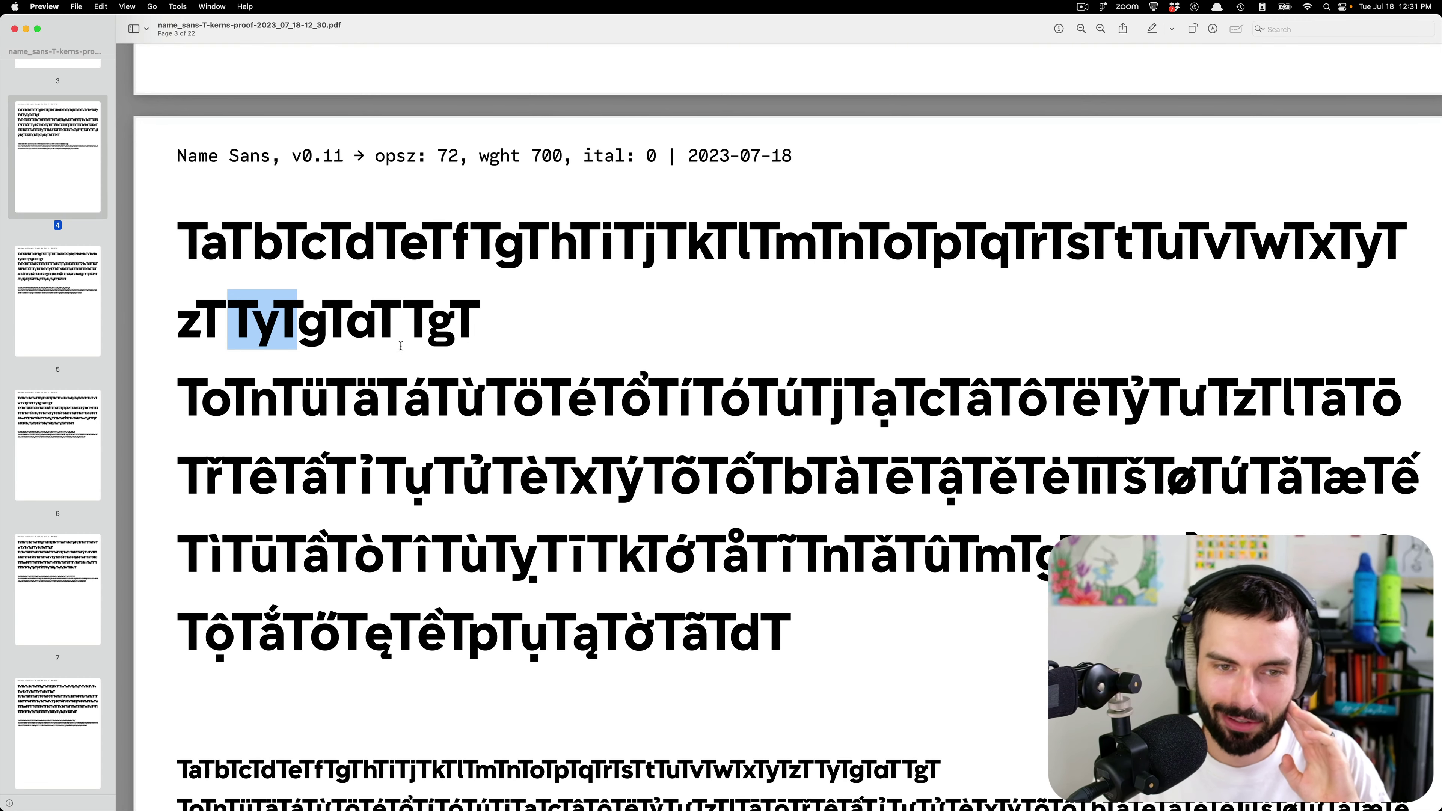
scroll(493, 334, "right", 1)
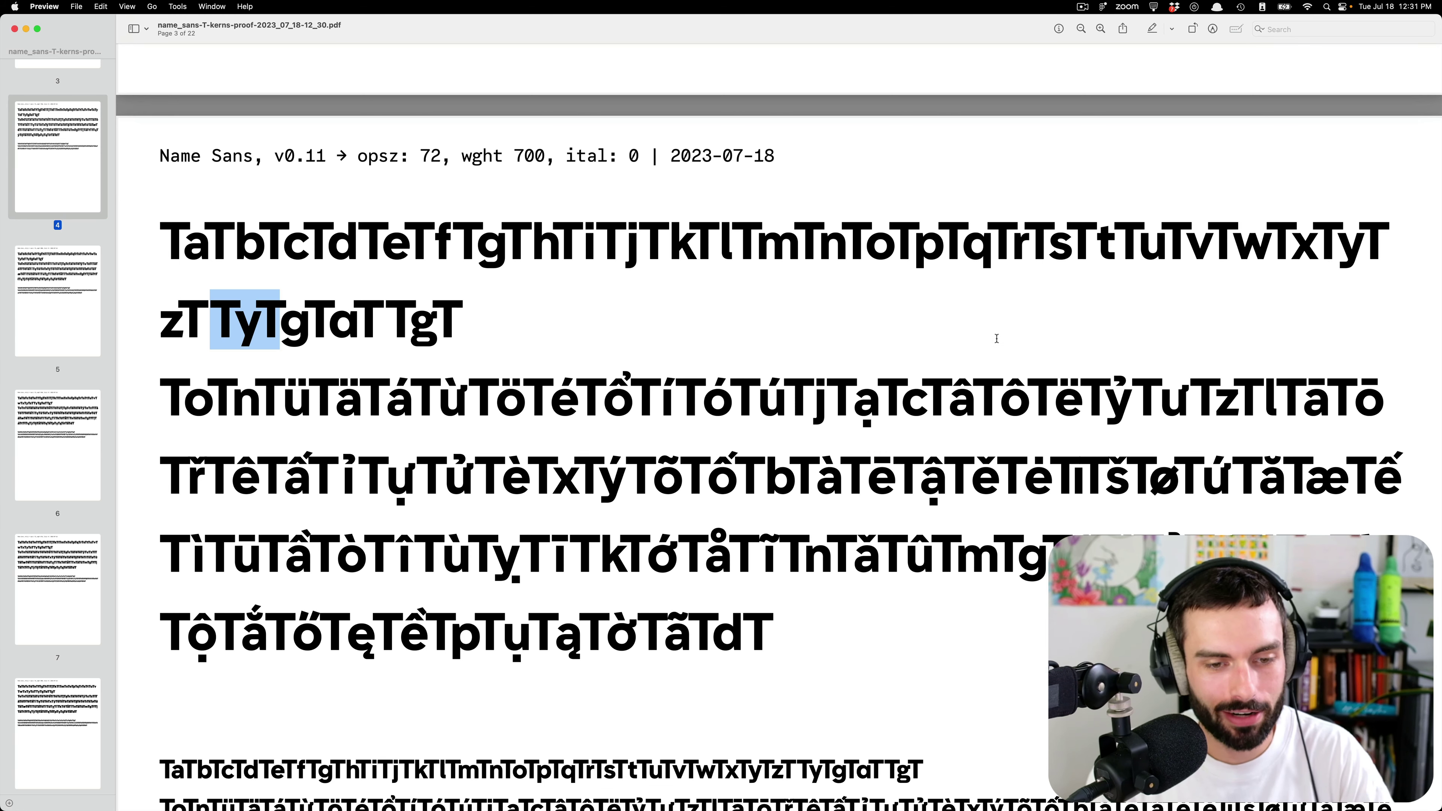
scroll(999, 306, "down", 1)
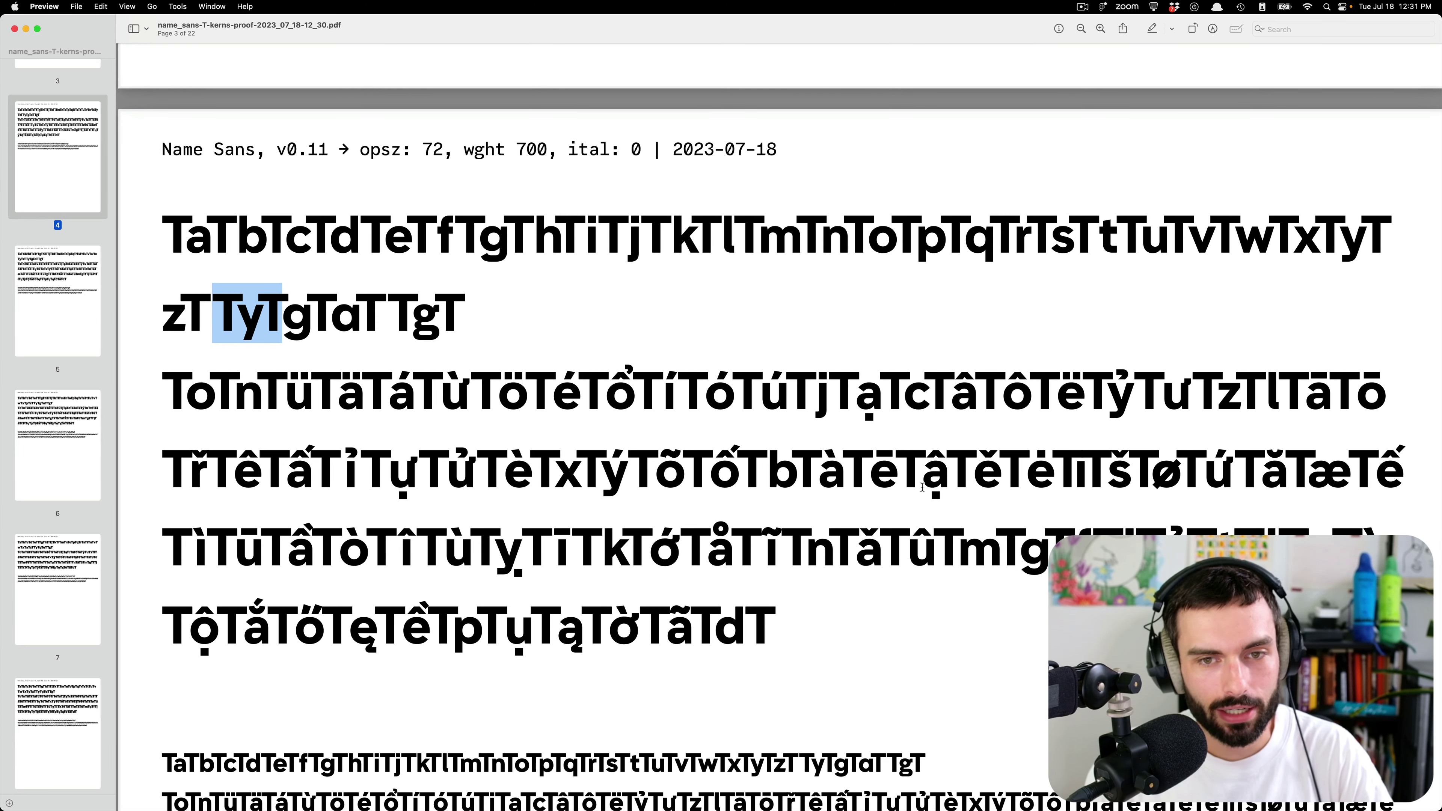
left_click(811, 645)
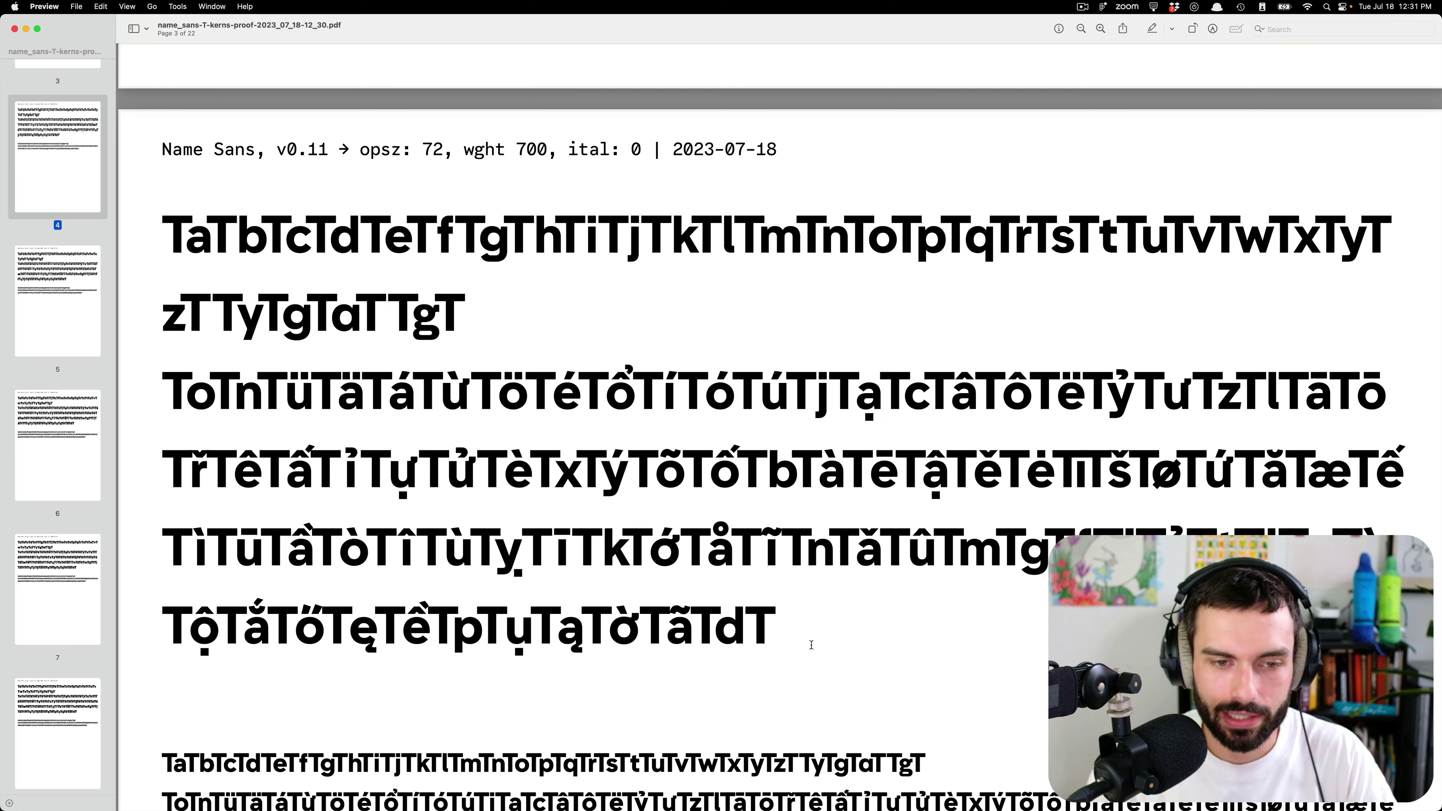